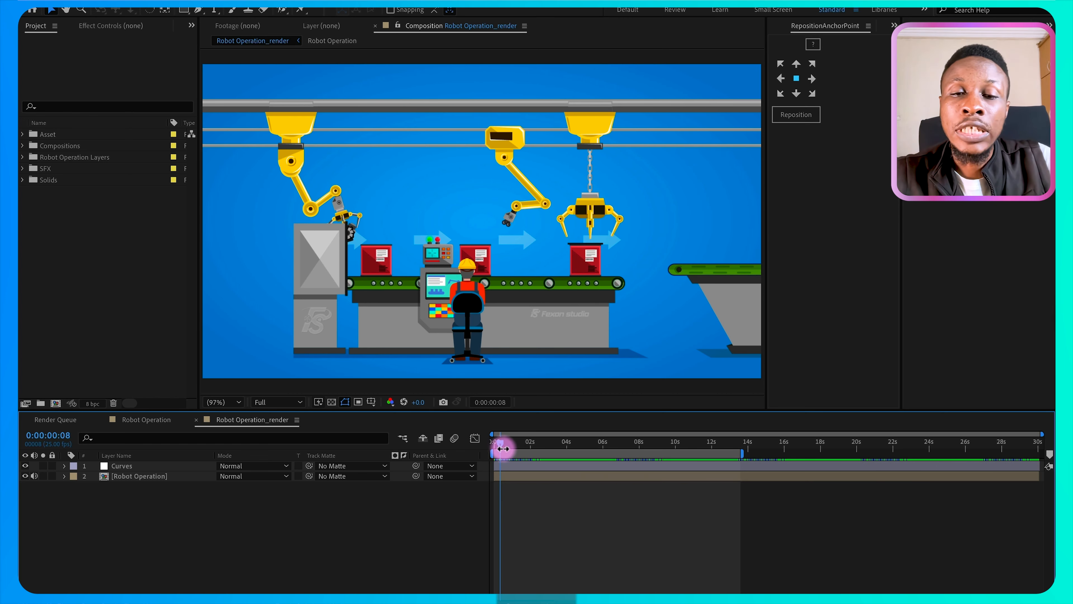
Step: Import Assembling Line.ai as Composition - Retain Layer Sizes and open the resulting Assembling Line composition
{"action": "mouse_move", "coordinate": [500, 447]}
{"action": "left_mouse_down"}
{"action": "mouse_move", "coordinate": [671, 449]}
{"action": "mouse_move", "coordinate": [558, 462]}
{"action": "mouse_move", "coordinate": [508, 450]}
{"action": "left_mouse_up"}
{"action": "left_click", "coordinate": [84, 299]}
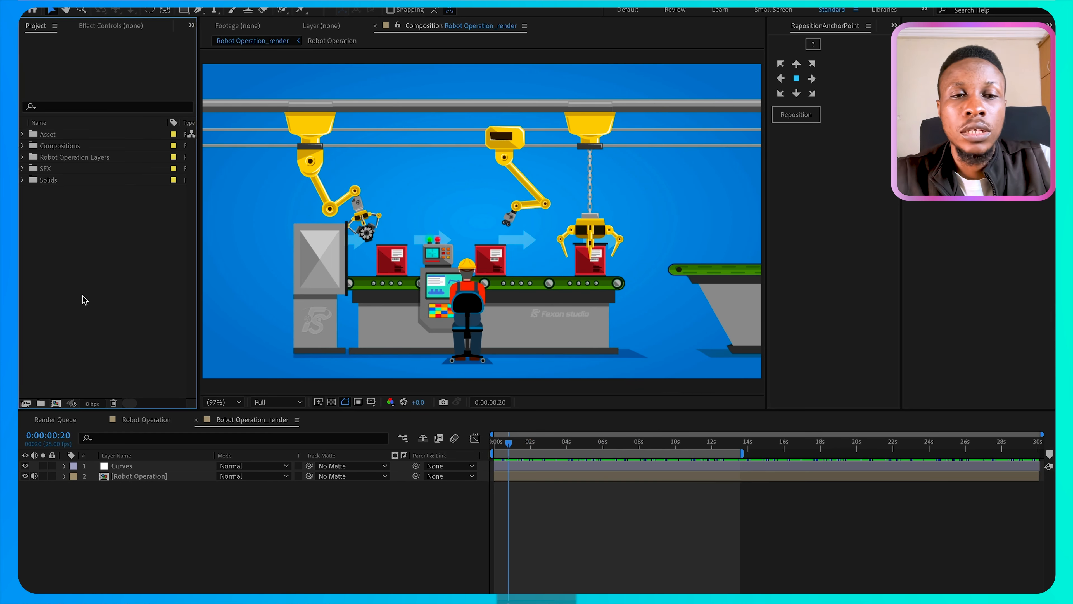
{"action": "double_click", "coordinate": [107, 307]}
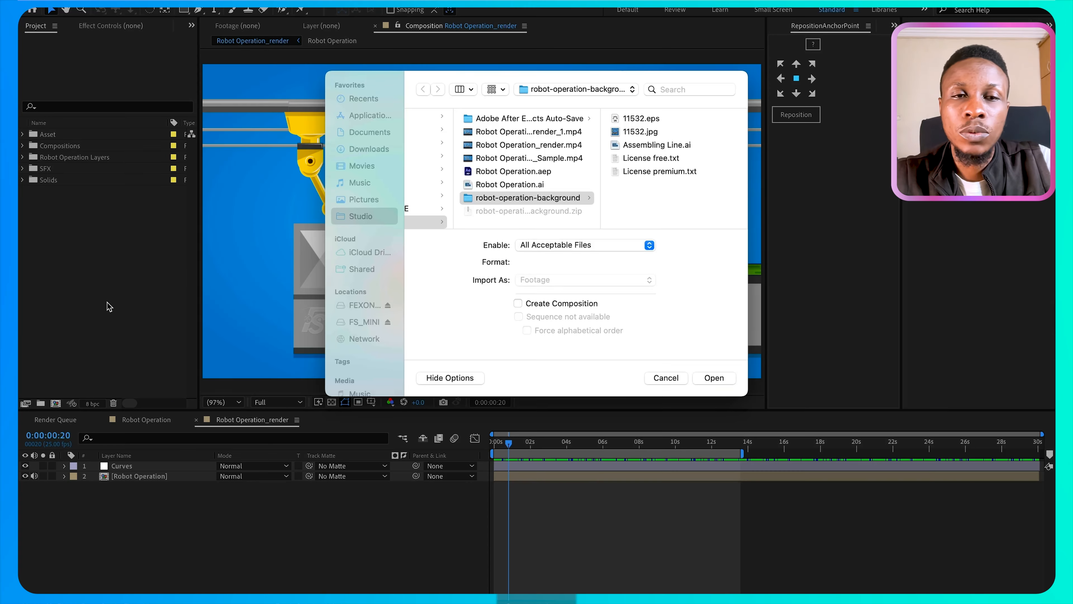
{"action": "left_click", "coordinate": [636, 149]}
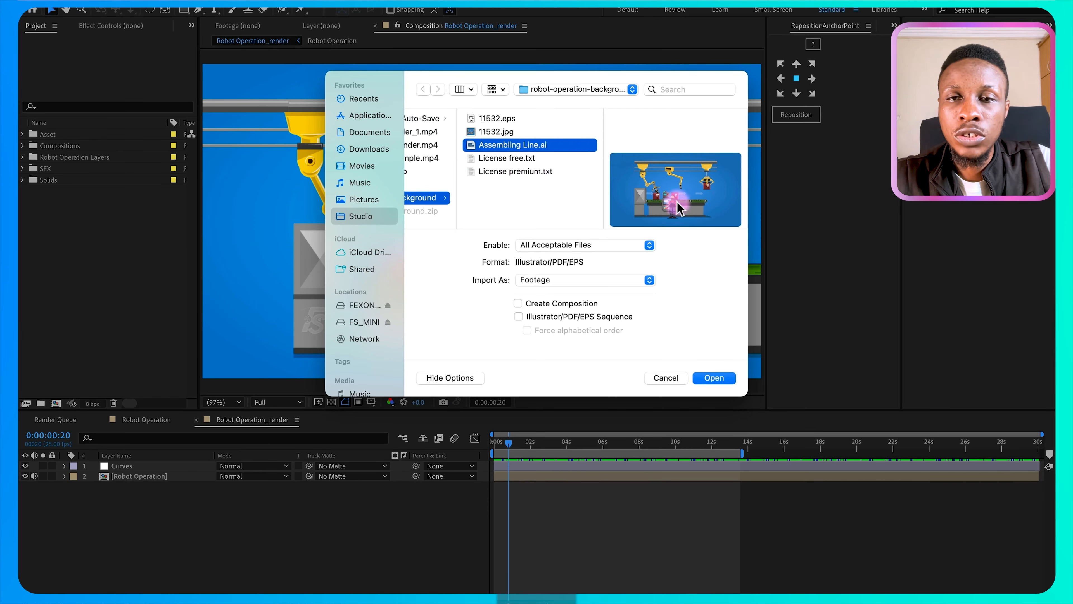
{"action": "left_click", "coordinate": [614, 281]}
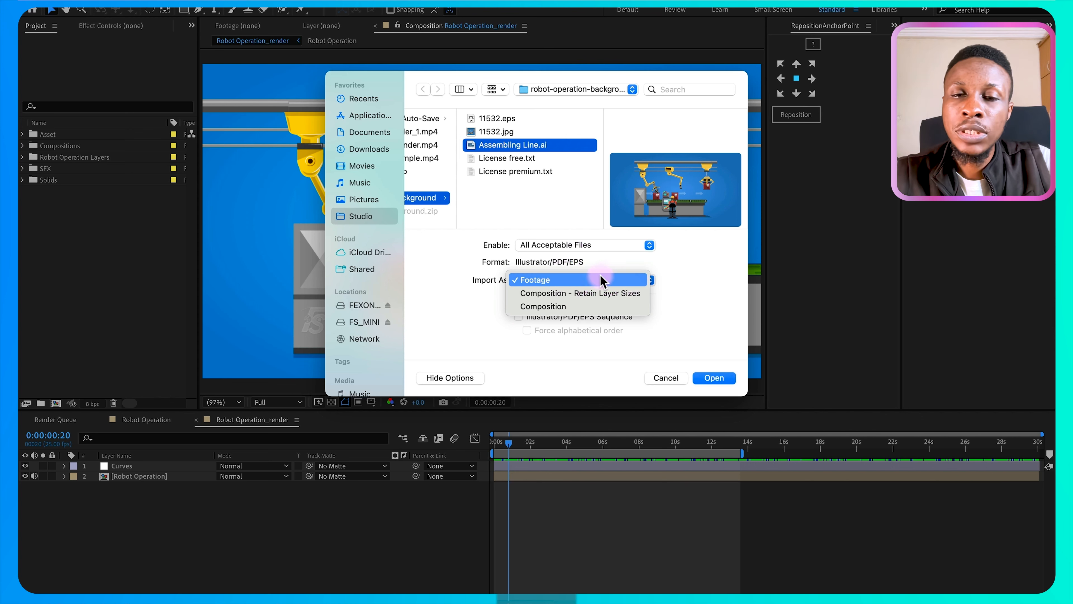
{"action": "left_click", "coordinate": [607, 295]}
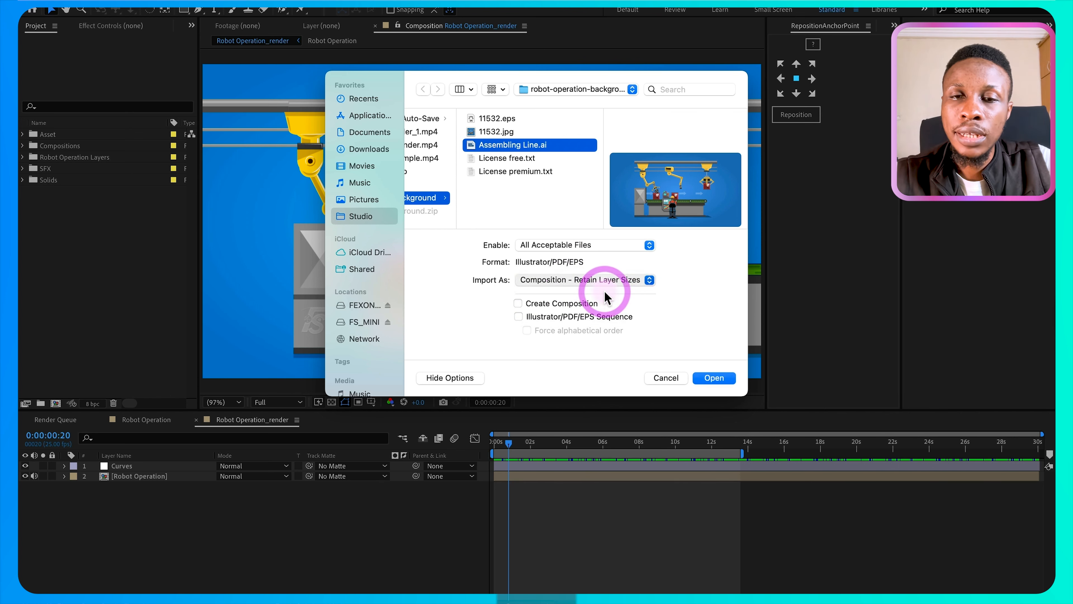
{"action": "left_click", "coordinate": [714, 378]}
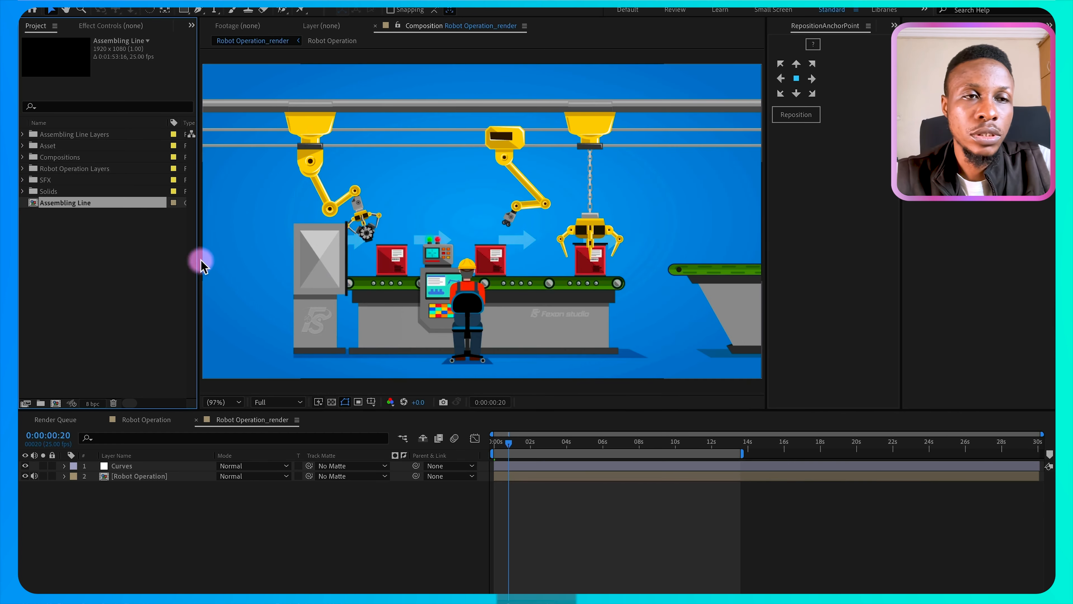
{"action": "double_click", "coordinate": [36, 202]}
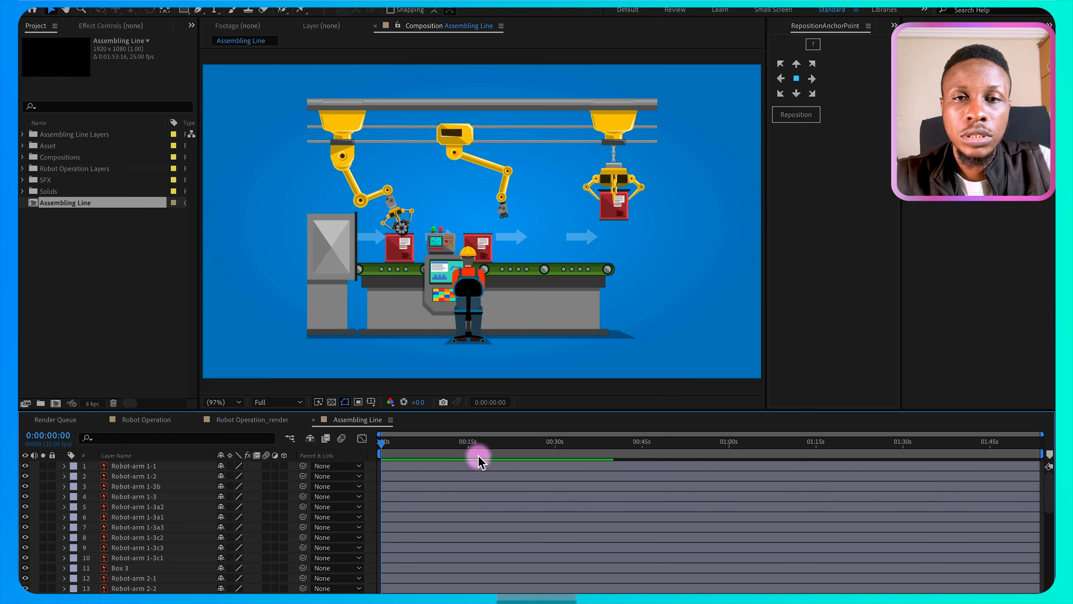
Step: Examine which robot-arm parts and box the individual layers of the Assembling Line composition contain
{"action": "left_click", "coordinate": [455, 139]}
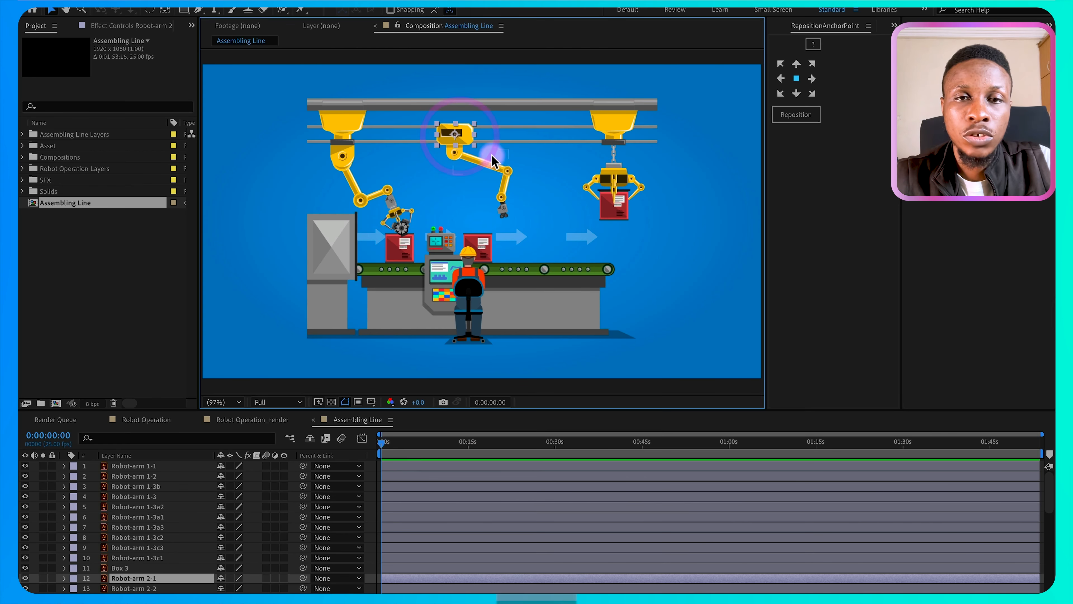
{"action": "left_click", "coordinate": [497, 168]}
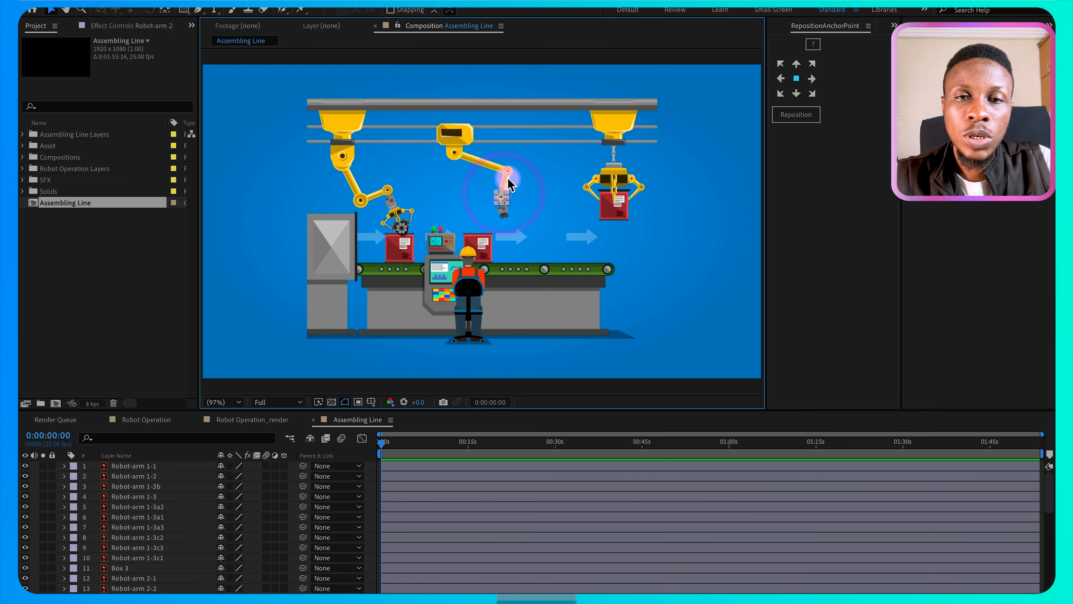
{"action": "left_click", "coordinate": [508, 171]}
{"action": "left_click", "coordinate": [435, 509]}
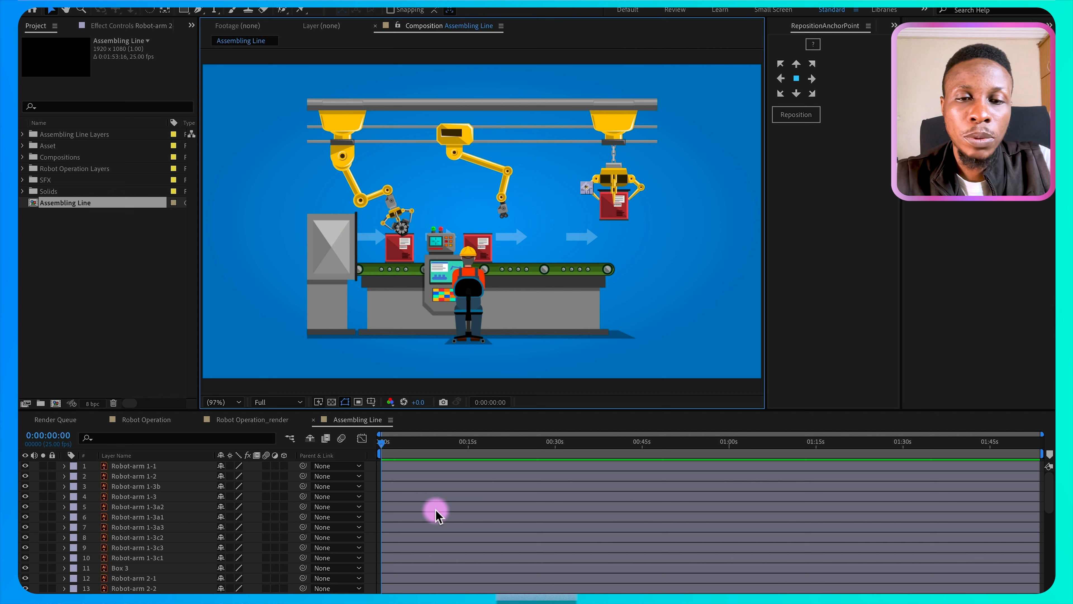
{"action": "left_click", "coordinate": [431, 536]}
{"action": "left_click", "coordinate": [426, 558]}
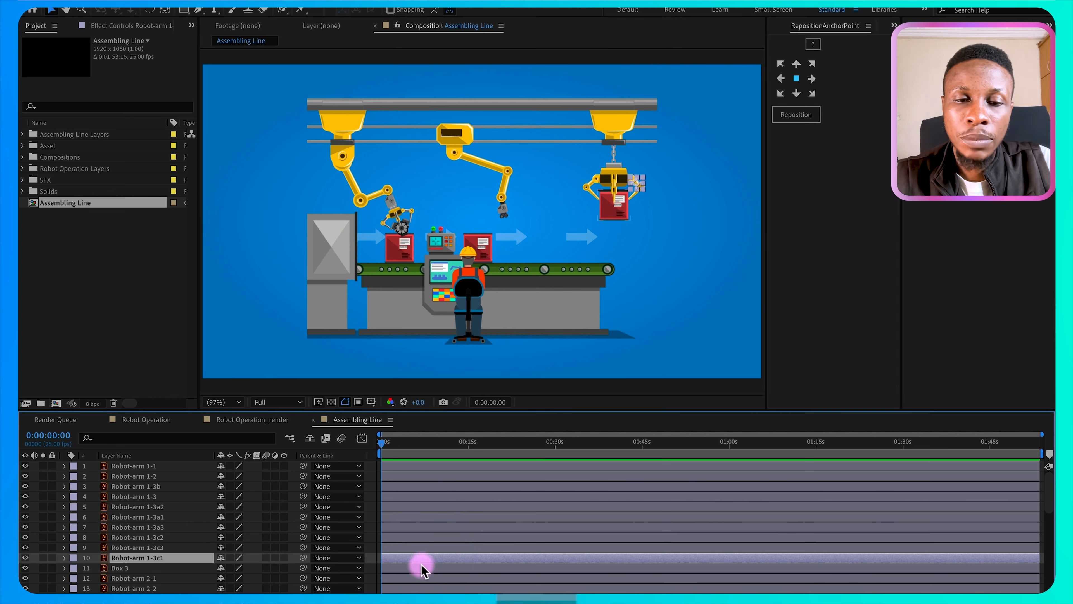
{"action": "left_click", "coordinate": [423, 569]}
{"action": "left_click", "coordinate": [424, 578]}
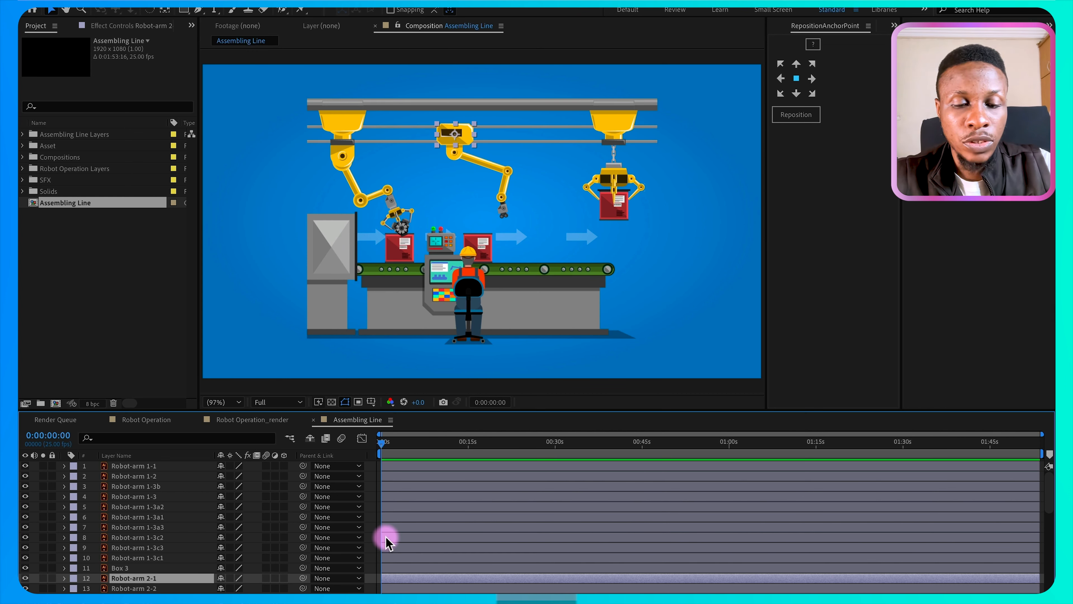
Step: Enable Continuously Rasterize for all layers of the Assembling Line composition and clear the selection
{"action": "key", "text": "super+a"}
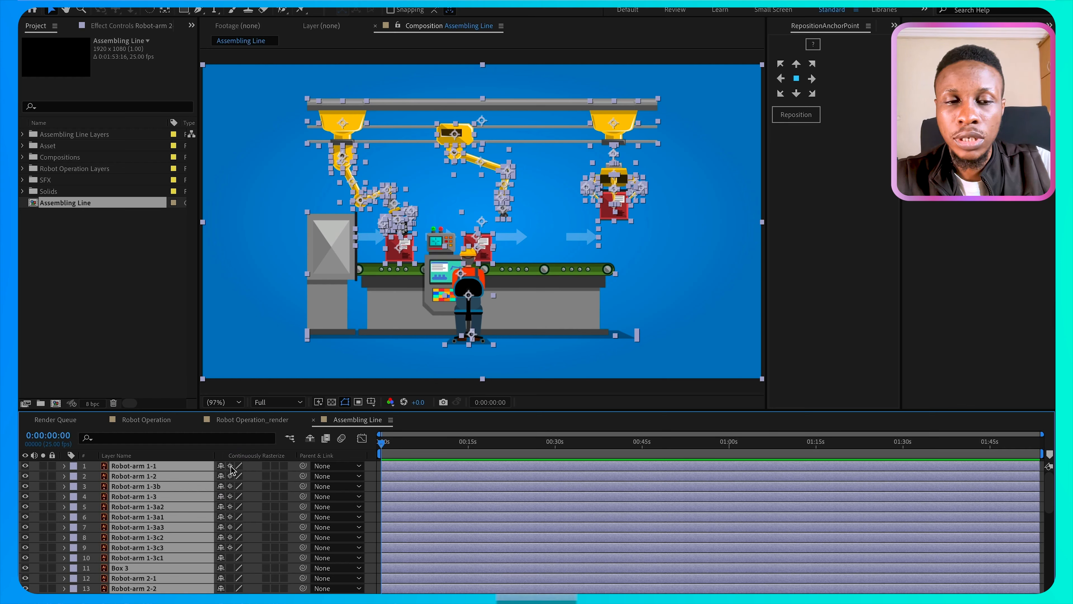
{"action": "left_click", "coordinate": [230, 466]}
{"action": "left_click", "coordinate": [373, 514]}
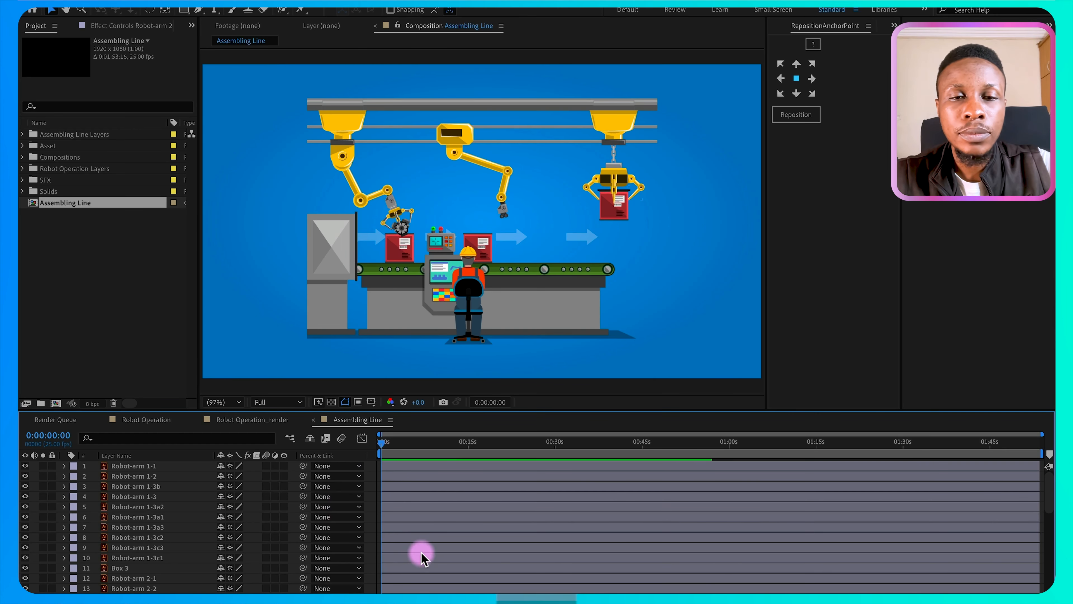
Step: Set the label color of the Bg and Arrow layers to Brown and lock both layers
{"action": "scroll", "coordinate": [422, 558], "scroll_direction": "down", "scroll_amount": 7}
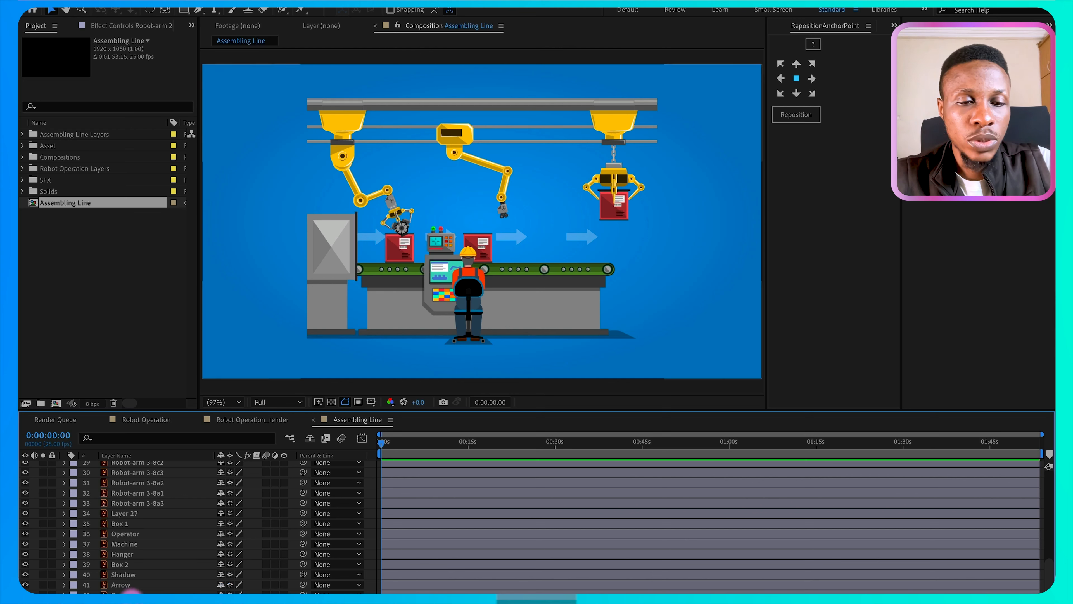
{"action": "left_click", "coordinate": [127, 592]}
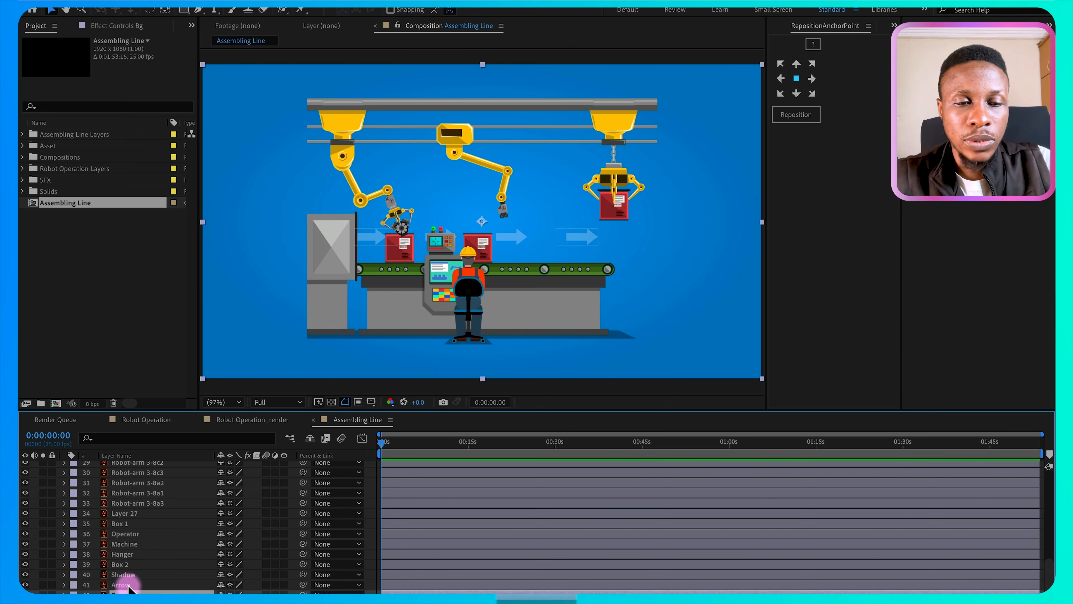
{"action": "left_click", "coordinate": [122, 584], "text": "super"}
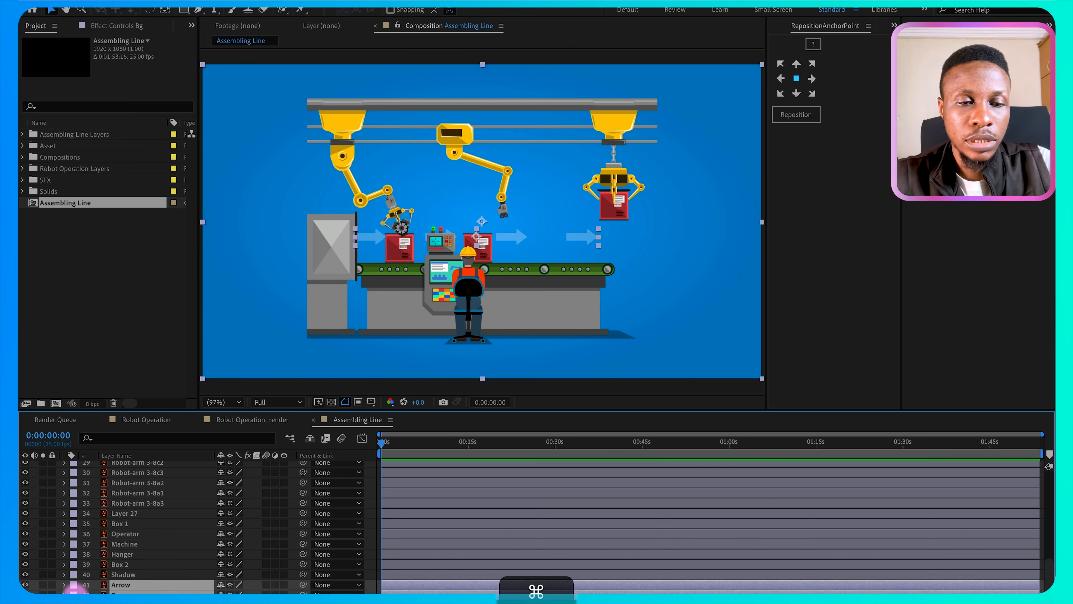
{"action": "left_click", "coordinate": [73, 585]}
{"action": "left_click", "coordinate": [84, 590]}
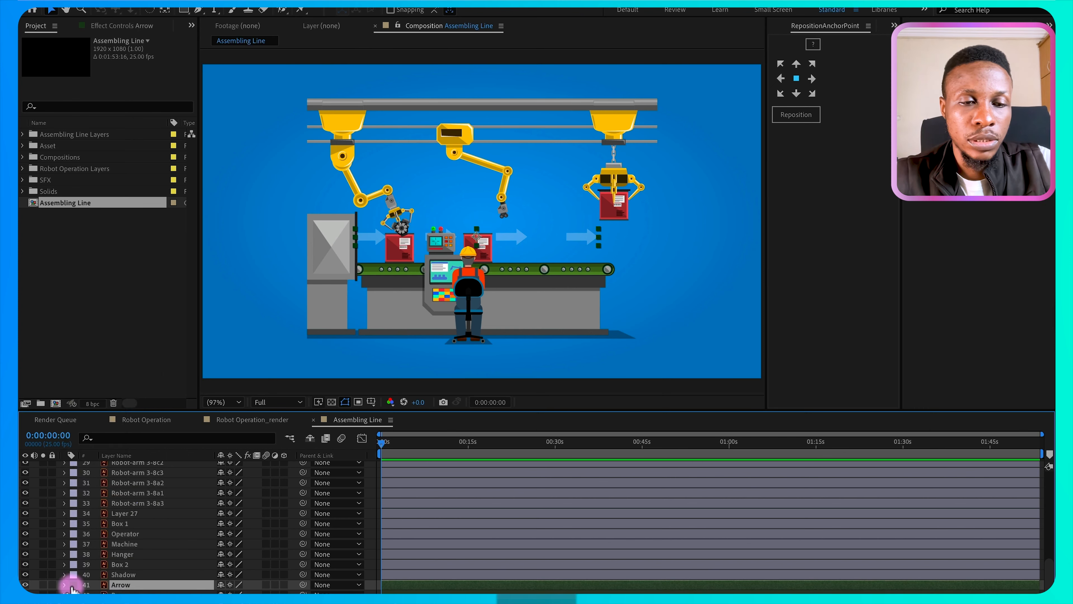
{"action": "left_click", "coordinate": [72, 588]}
{"action": "left_click", "coordinate": [106, 551]}
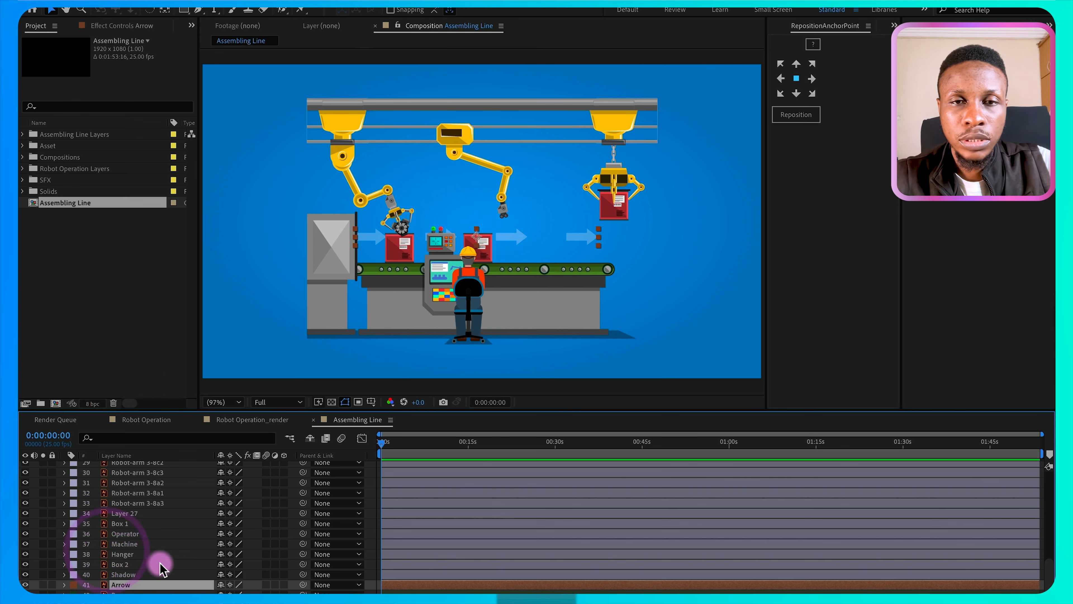
{"action": "left_click", "coordinate": [52, 584]}
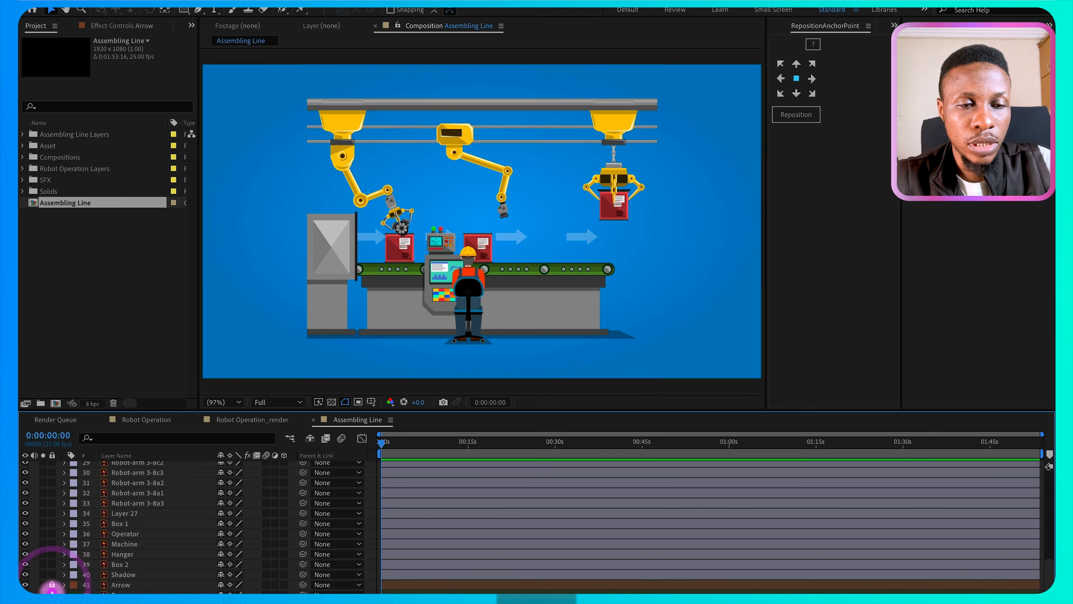
Step: Move the Hanger layer below Shadow, directly above Arrow, and set its label color to Brown
{"action": "left_click", "coordinate": [395, 103]}
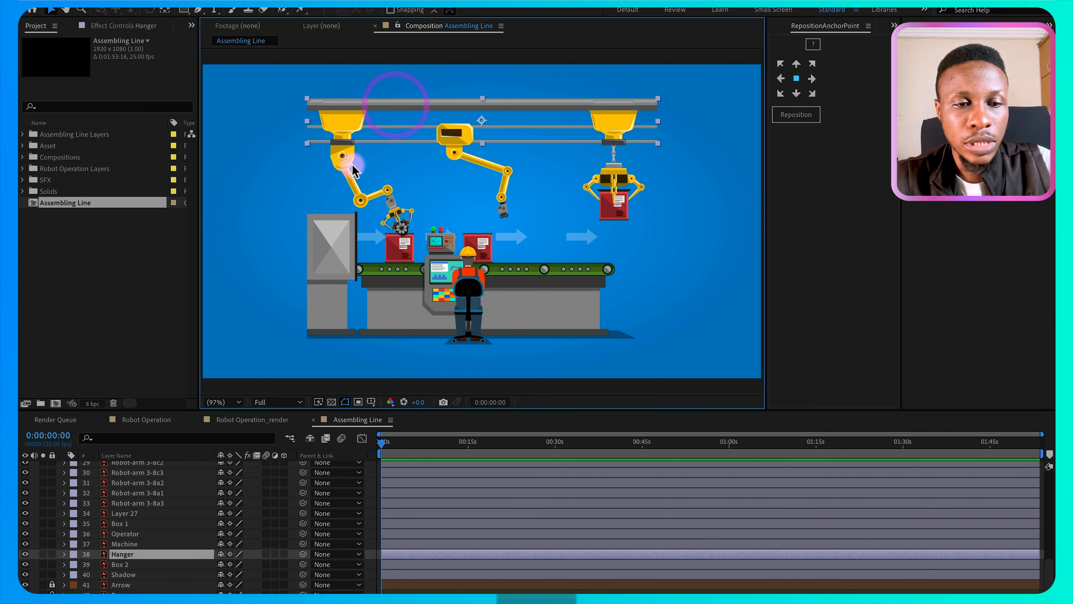
{"action": "left_click", "coordinate": [73, 574]}
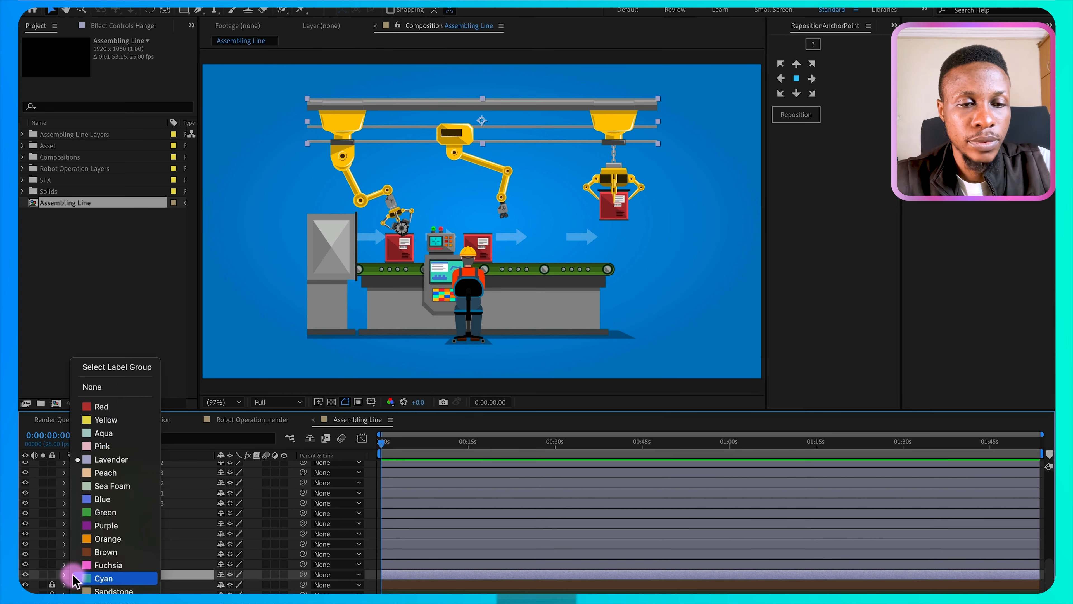
{"action": "left_click", "coordinate": [105, 551]}
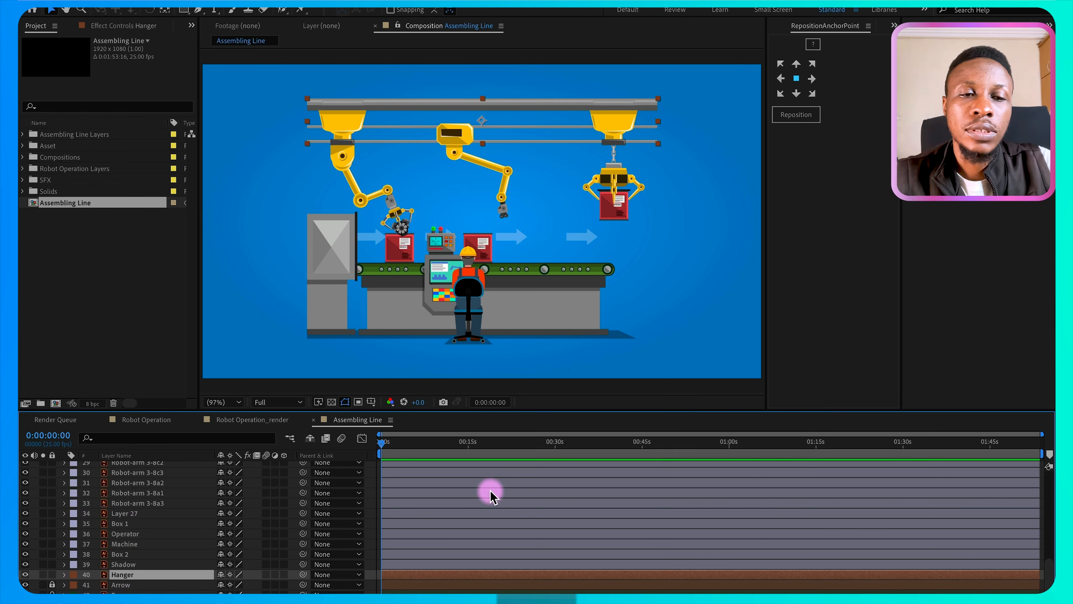
Step: Set the label color of all Robot-arm 1 layers, from 1-1 through 1-3c1, to Red
{"action": "scroll", "coordinate": [491, 492], "scroll_direction": "up", "scroll_amount": 3}
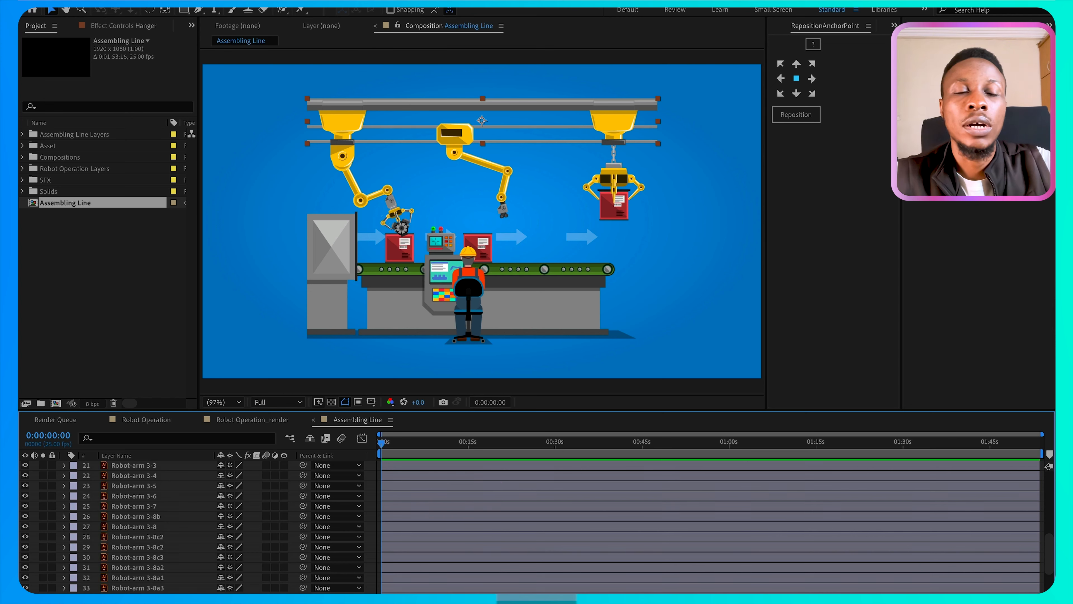
{"action": "scroll", "coordinate": [119, 517], "scroll_direction": "up", "scroll_amount": 5}
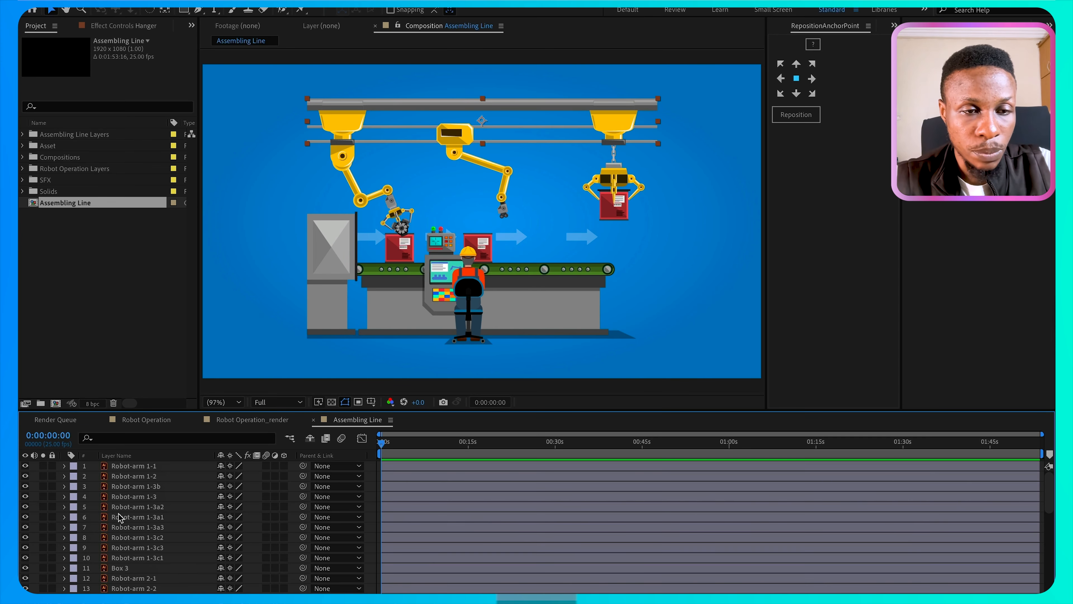
{"action": "left_click", "coordinate": [131, 466]}
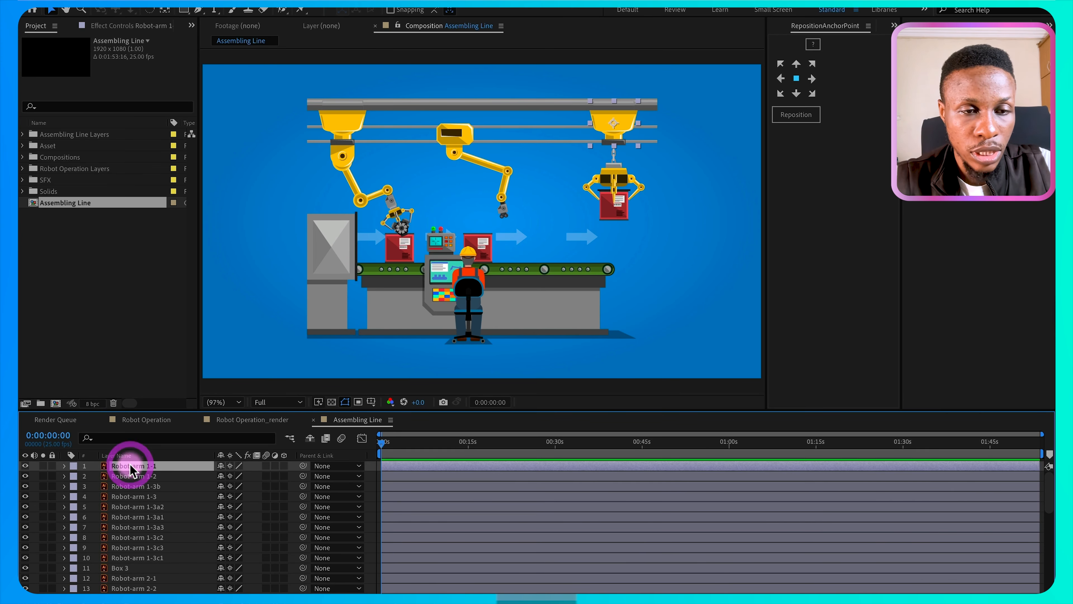
{"action": "left_click", "coordinate": [138, 558], "text": "shift"}
{"action": "left_click", "coordinate": [73, 507]}
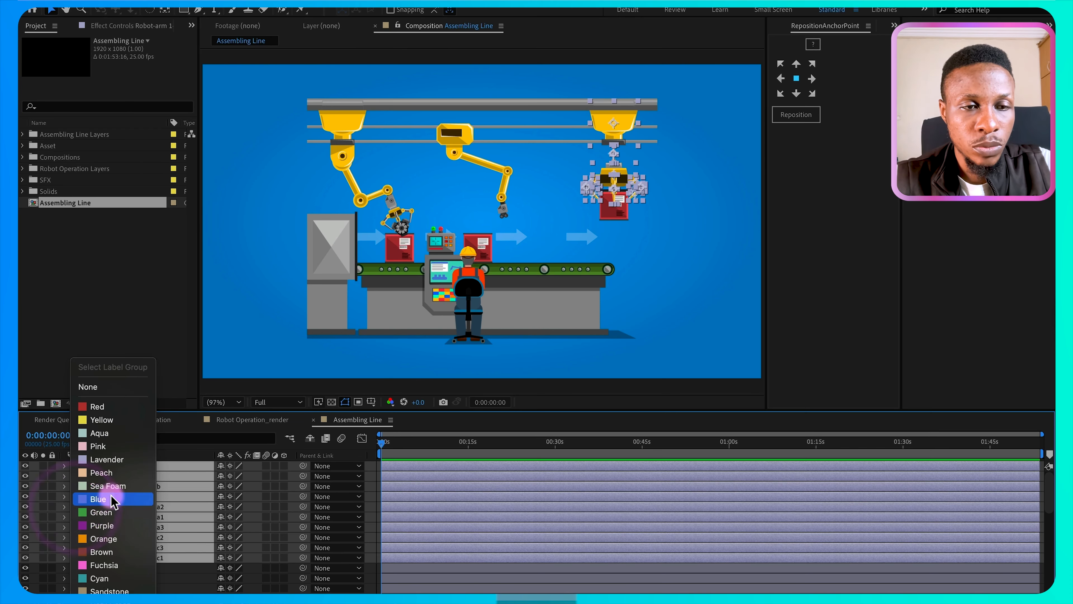
{"action": "left_click", "coordinate": [101, 407]}
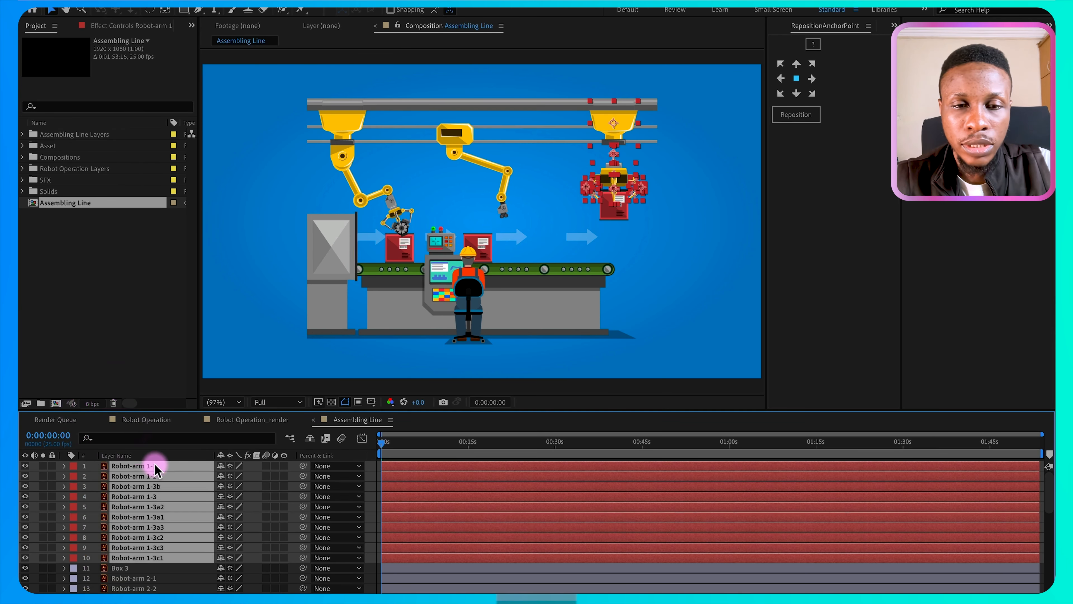
Step: Set the label color of all Robot-arm 2 layers, from 2-1 through 2-7, to Yellow
{"action": "scroll", "coordinate": [426, 537], "scroll_direction": "down", "scroll_amount": 3}
{"action": "left_click", "coordinate": [136, 494]}
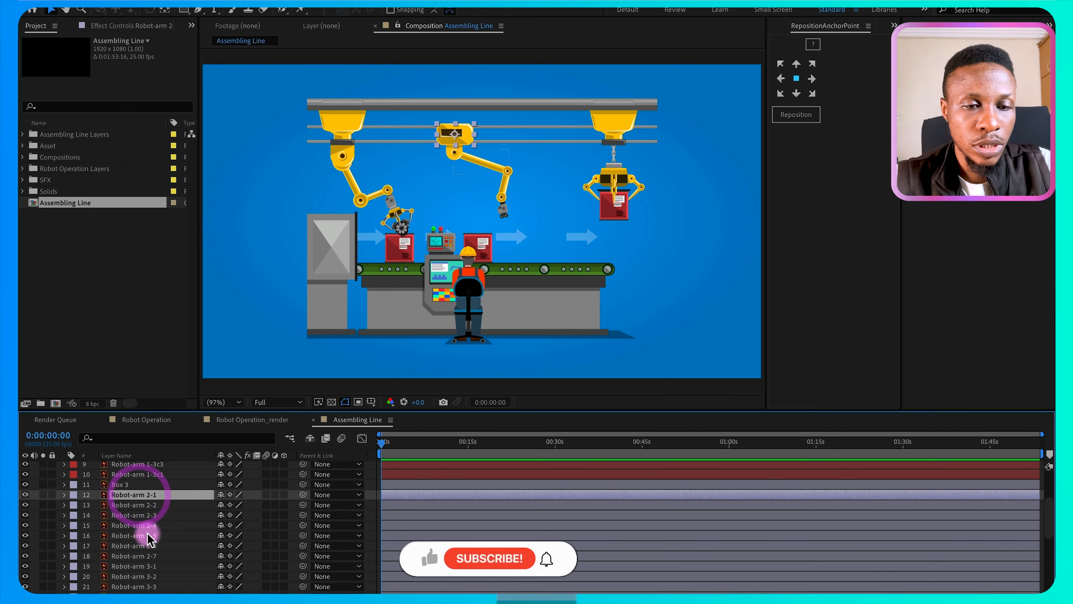
{"action": "scroll", "coordinate": [150, 540], "scroll_direction": "down", "scroll_amount": 1}
{"action": "scroll", "coordinate": [169, 583], "scroll_direction": "down", "scroll_amount": 1}
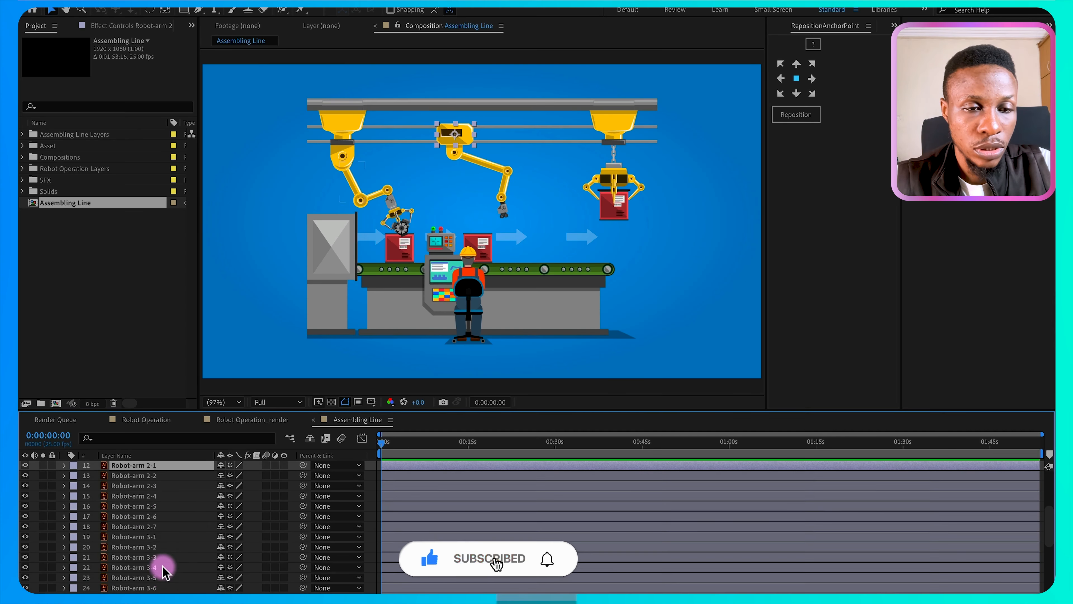
{"action": "left_click", "coordinate": [135, 526], "text": "shift"}
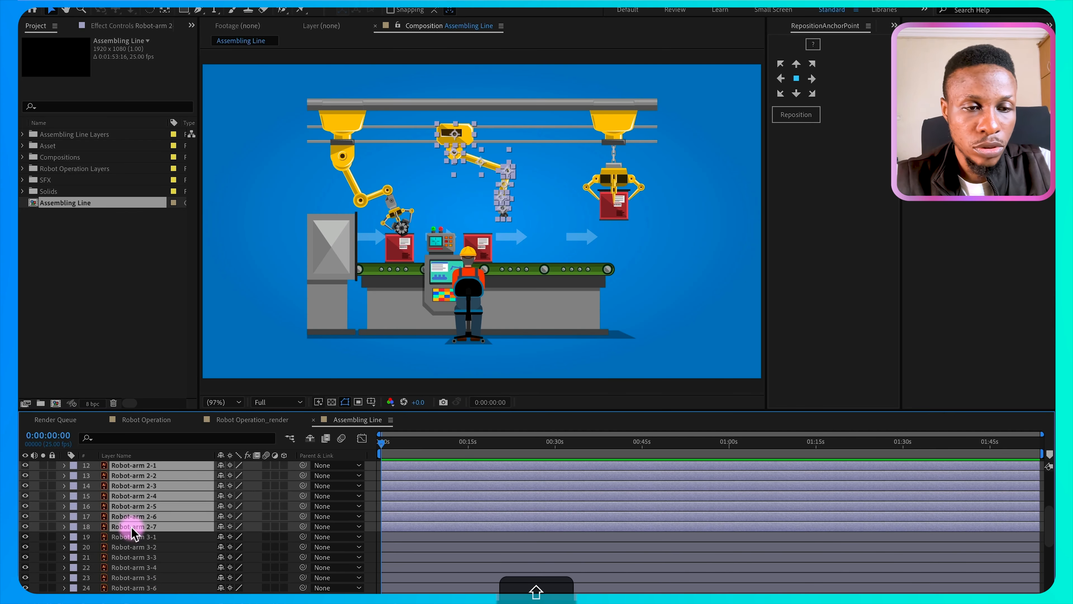
{"action": "left_click", "coordinate": [74, 516]}
{"action": "left_click", "coordinate": [101, 420]}
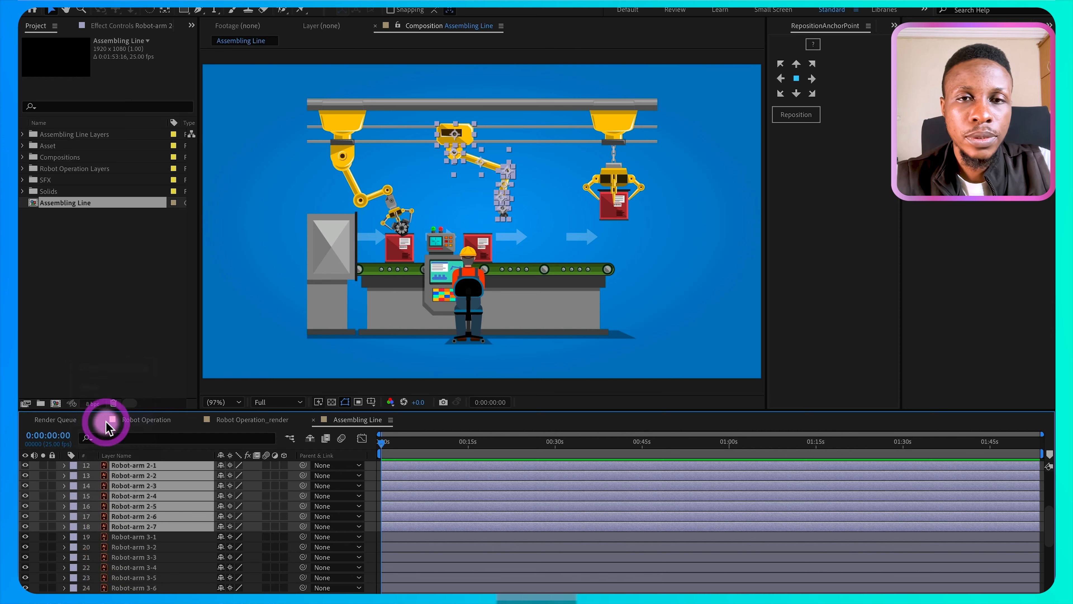
Step: Set the label color of all Robot-arm 3 layers, from 3-1 through 3-8a3, to Cyan
{"action": "scroll", "coordinate": [163, 542], "scroll_direction": "down", "scroll_amount": 5}
{"action": "scroll", "coordinate": [164, 546], "scroll_direction": "down", "scroll_amount": 1}
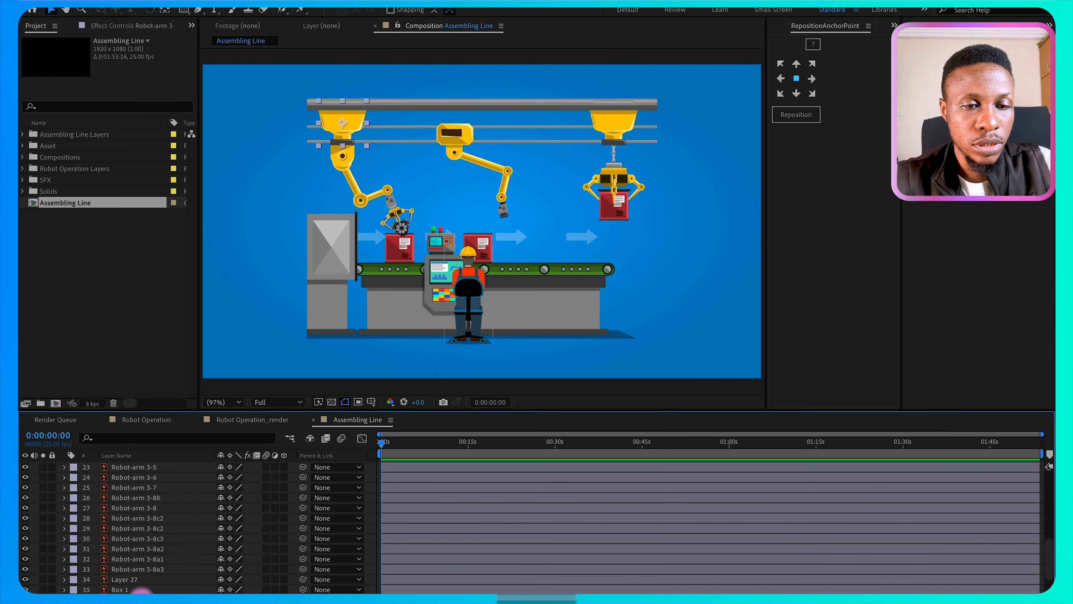
{"action": "left_click", "coordinate": [144, 569], "text": "shift"}
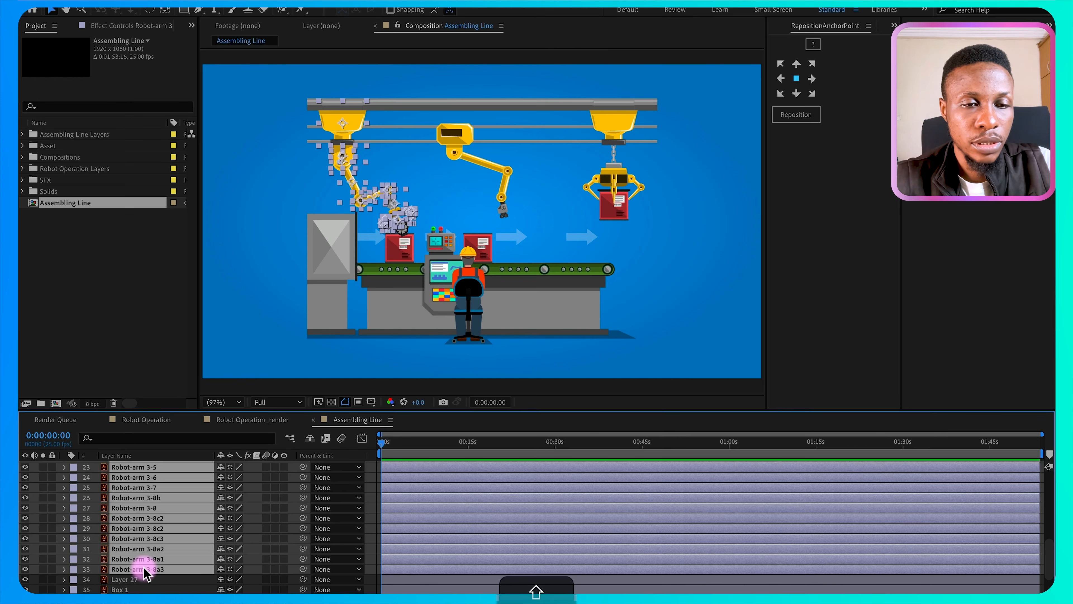
{"action": "left_click", "coordinate": [73, 550]}
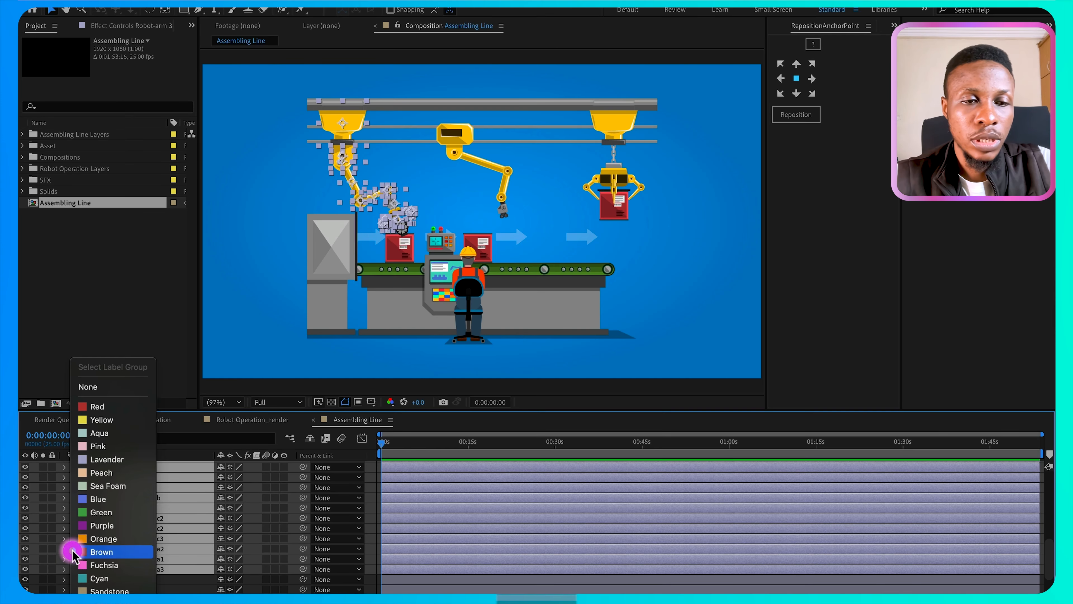
{"action": "left_click", "coordinate": [108, 578]}
Step: Set the label color of Layer 27 to Cyan and rename the layer Fan
{"action": "left_click", "coordinate": [120, 575]}
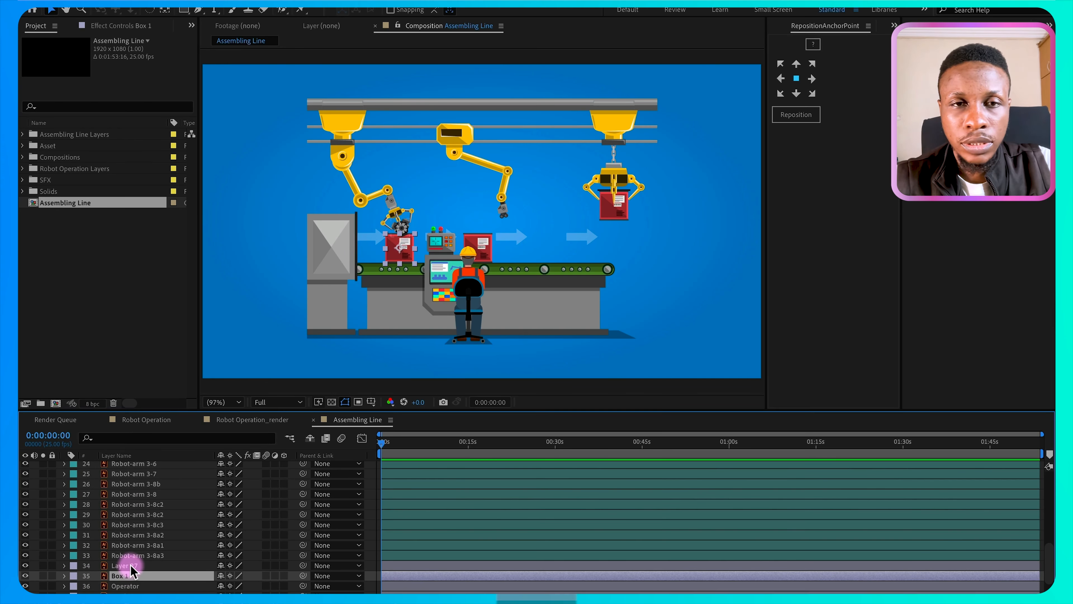
{"action": "left_click", "coordinate": [130, 566]}
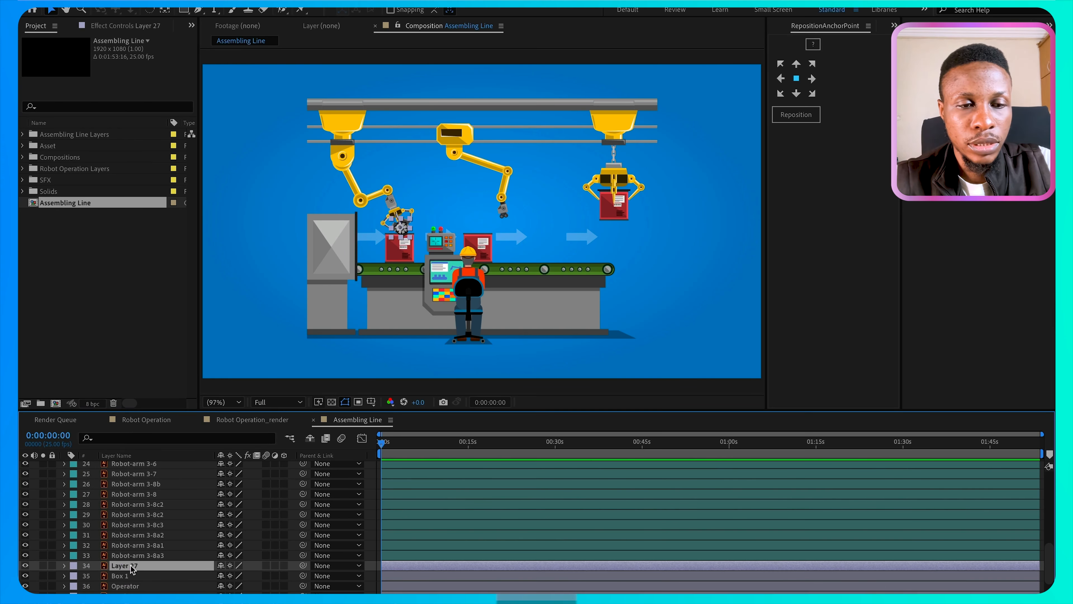
{"action": "left_click", "coordinate": [73, 566]}
{"action": "left_click", "coordinate": [106, 578]}
{"action": "scroll", "coordinate": [144, 557], "scroll_direction": "down", "scroll_amount": 2}
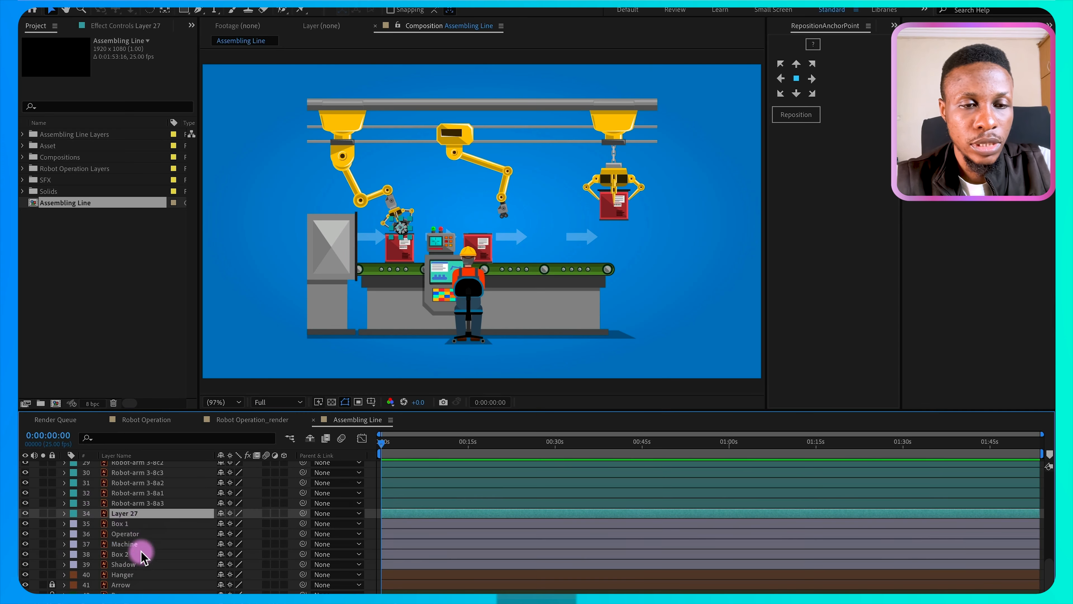
{"action": "key", "text": "Return"}
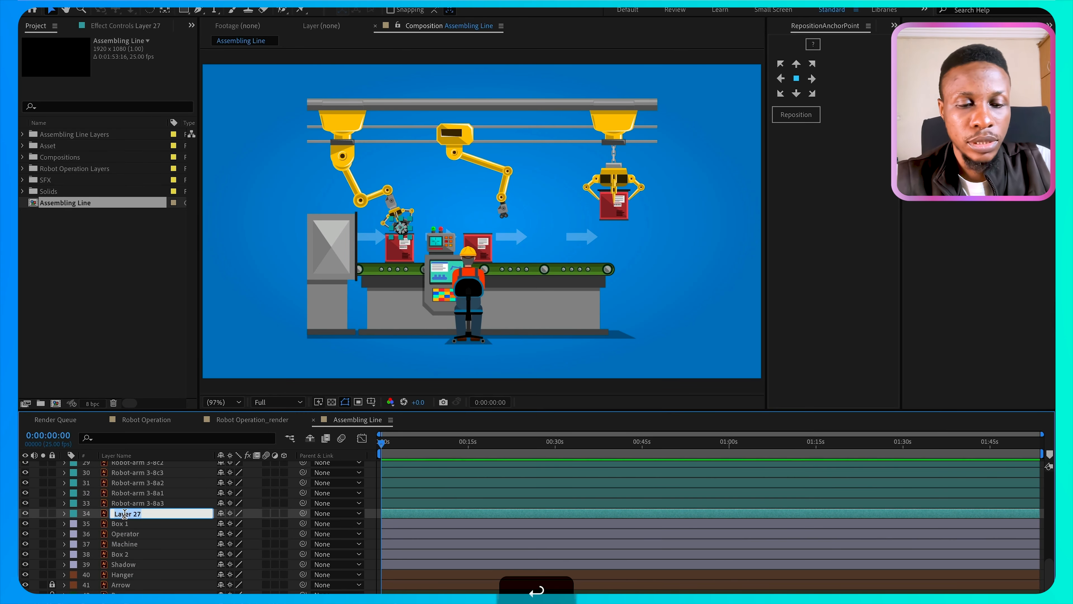
{"action": "type", "text": "Fa"}
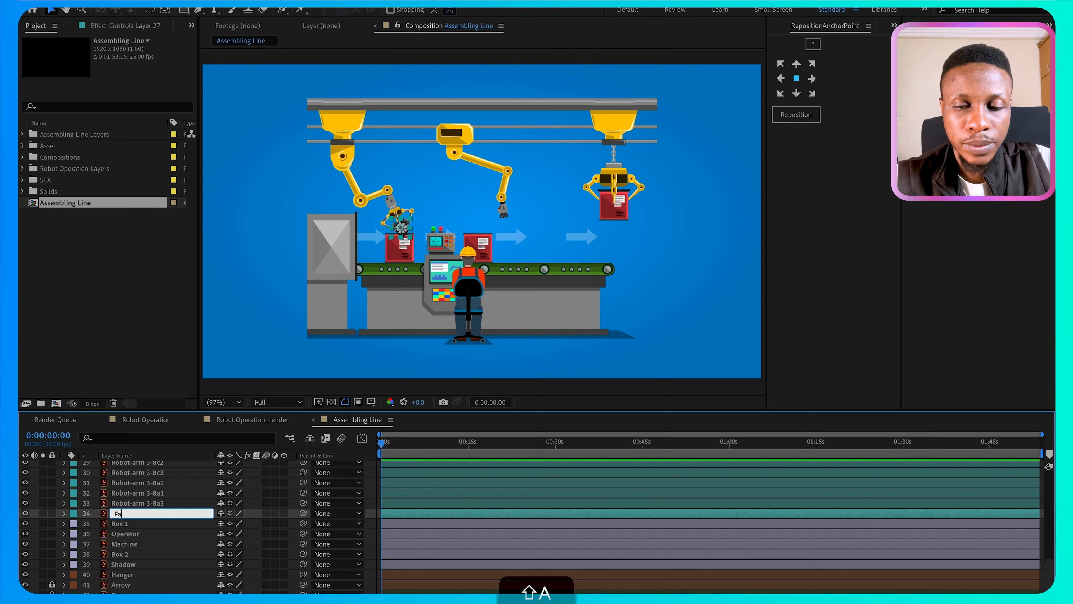
{"action": "type", "text": "n"}
{"action": "key", "text": "Return"}
Step: Set the label color of the Operator, Machine and Shadow layers to Purple
{"action": "left_click", "coordinate": [128, 541]}
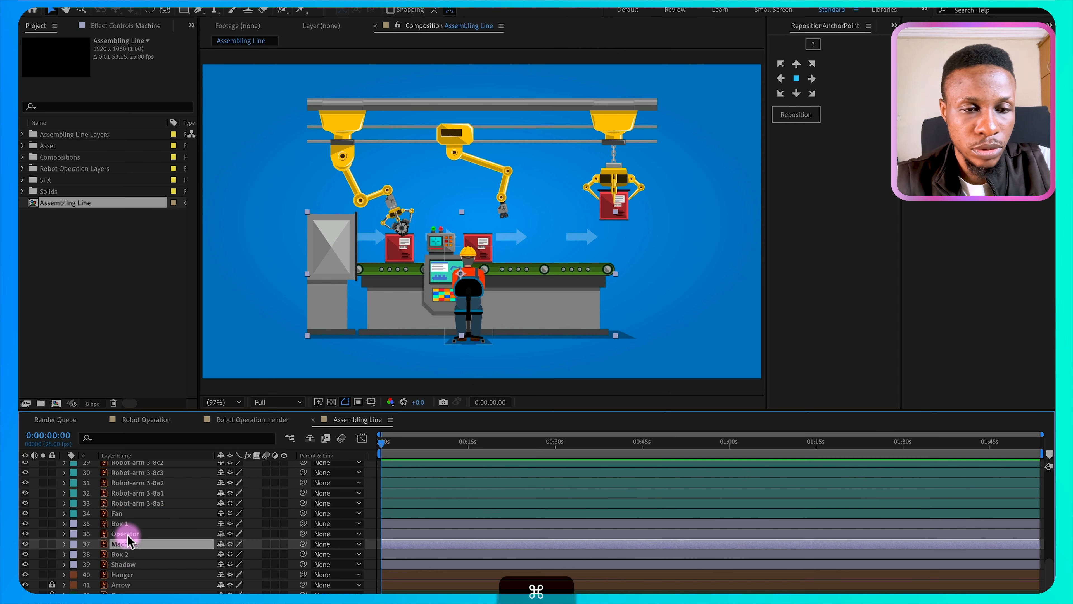
{"action": "left_click", "coordinate": [126, 533], "text": "super"}
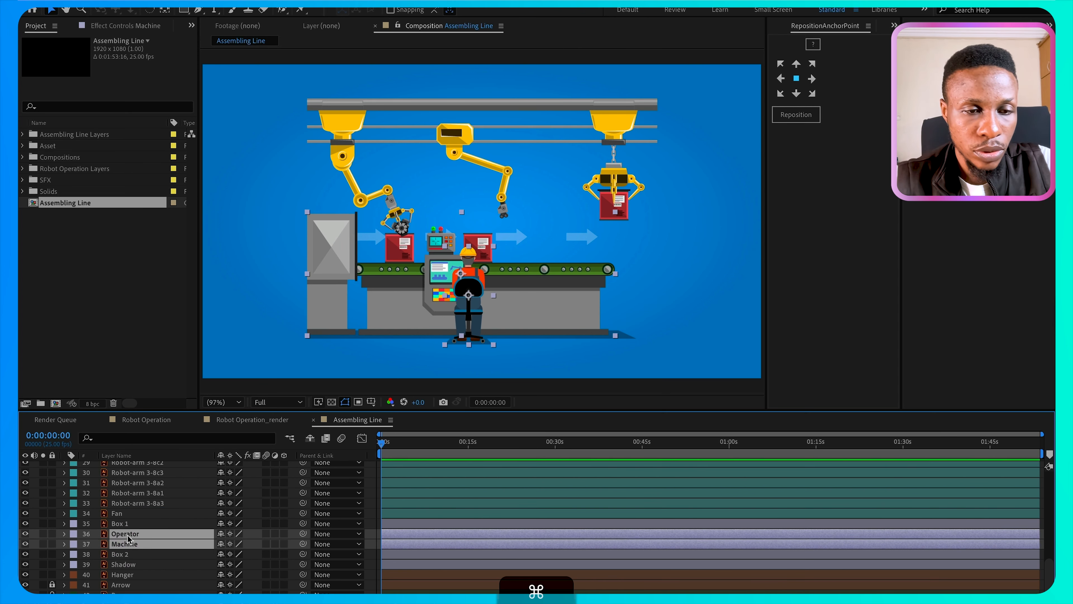
{"action": "left_click", "coordinate": [119, 567], "text": "super"}
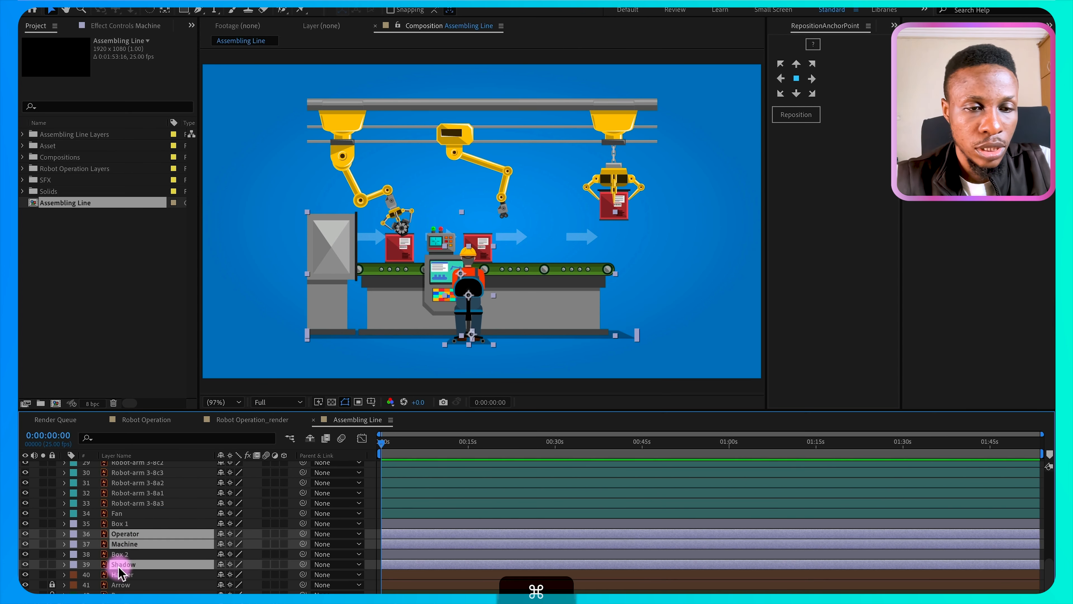
{"action": "left_click", "coordinate": [73, 545]}
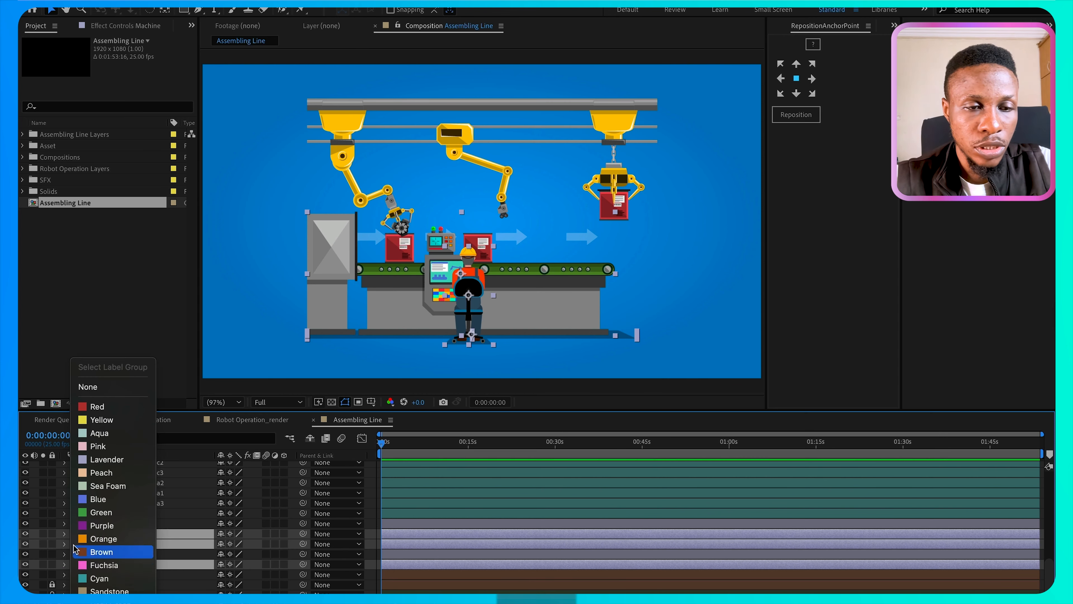
{"action": "left_click", "coordinate": [104, 525]}
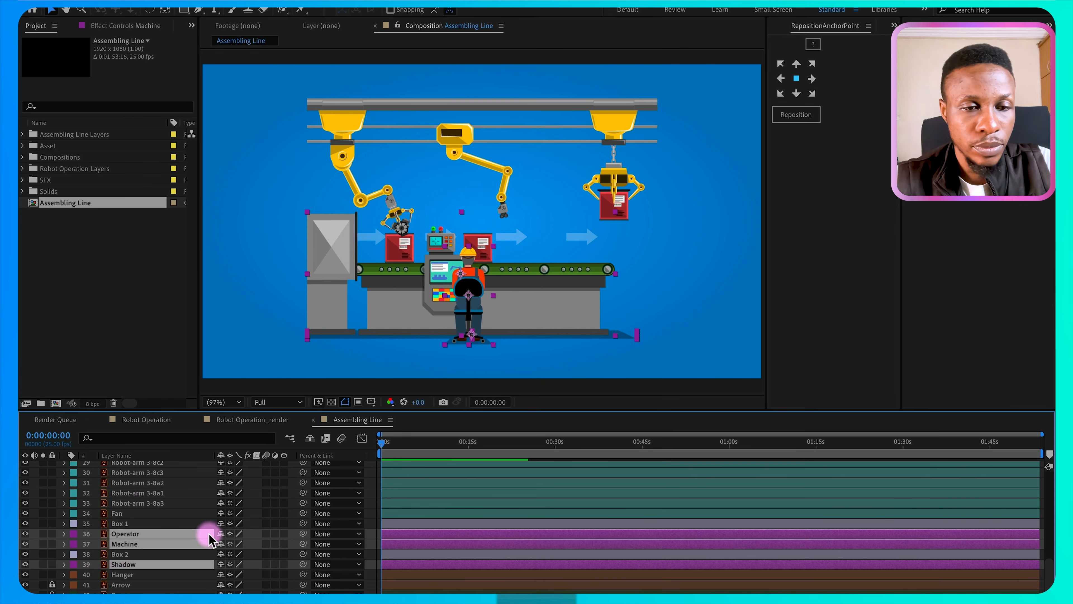
Step: Move the Box 2 layer up between Robot-arm 2-7 and Robot-arm 3-1
{"action": "left_click", "coordinate": [124, 554]}
{"action": "scroll", "coordinate": [127, 573], "scroll_direction": "up", "scroll_amount": 1}
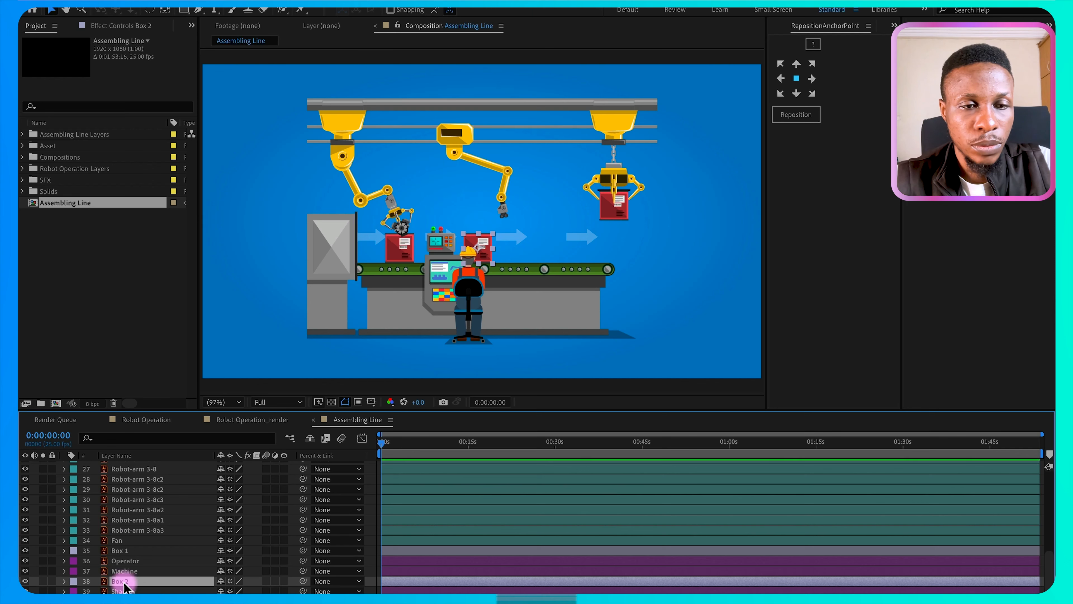
{"action": "left_click_drag", "start_coordinate": [124, 588], "coordinate": [135, 544]}
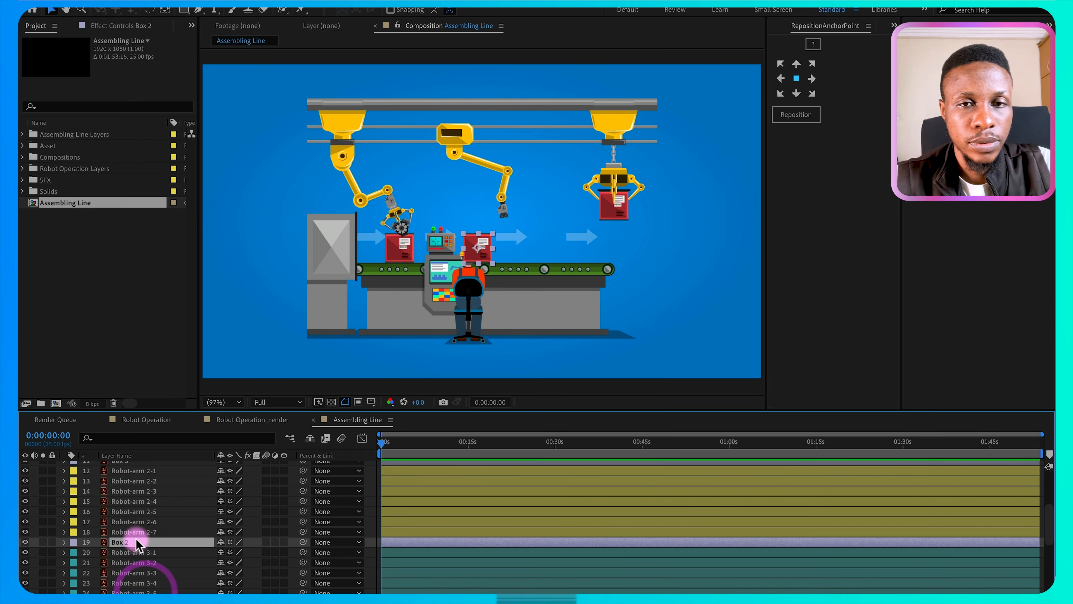
Step: Move the Operator and Machine layers together to the top of the layer stack
{"action": "scroll", "coordinate": [144, 528], "scroll_direction": "down", "scroll_amount": 1}
{"action": "scroll", "coordinate": [147, 523], "scroll_direction": "down", "scroll_amount": 5}
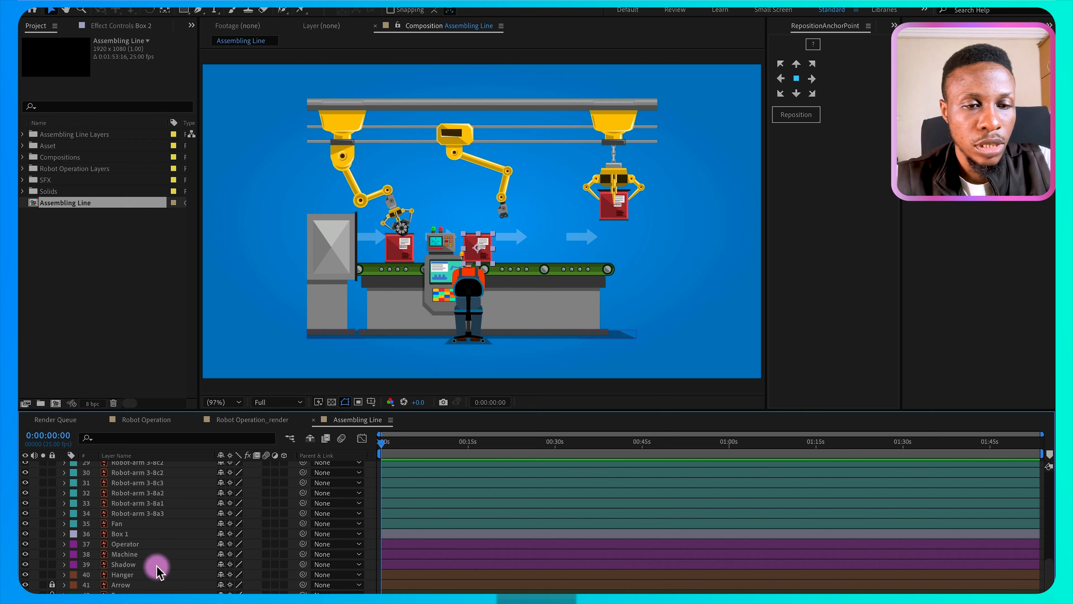
{"action": "left_click", "coordinate": [124, 544]}
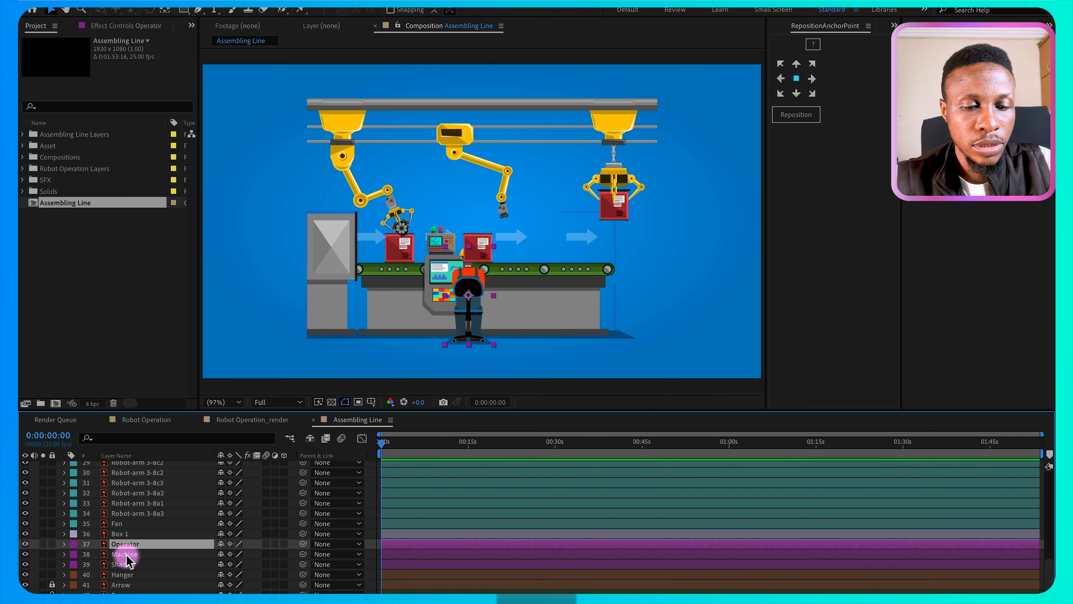
{"action": "left_click", "coordinate": [126, 554], "text": "shift"}
{"action": "left_click_drag", "start_coordinate": [128, 545], "coordinate": [143, 463]}
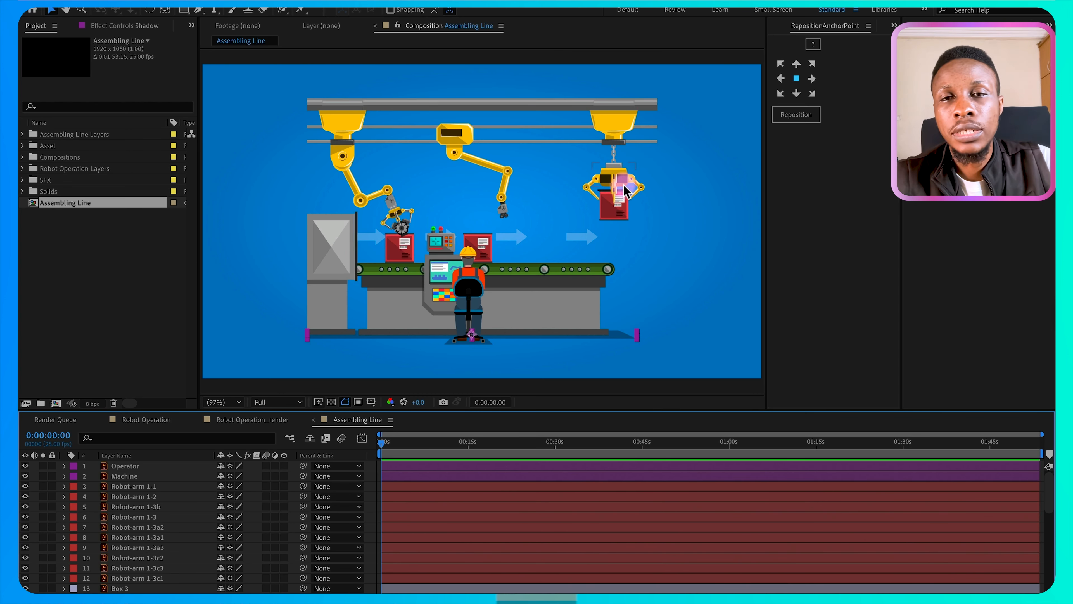
Step: Draw a long rectangle about 497 × 49.5 px beyond the conveyor's right end with the Rectangle tool, as a new shape layer
{"action": "scroll", "coordinate": [624, 188], "scroll_direction": "up", "scroll_amount": 1}
{"action": "left_click_drag", "start_coordinate": [418, 258], "coordinate": [426, 250]}
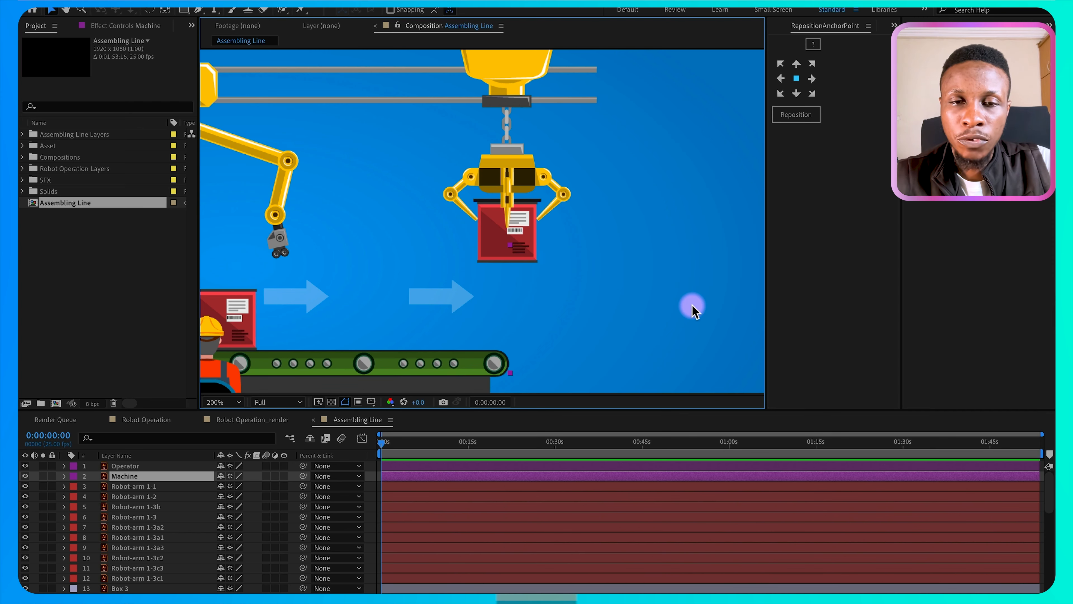
{"action": "key", "text": "comma"}
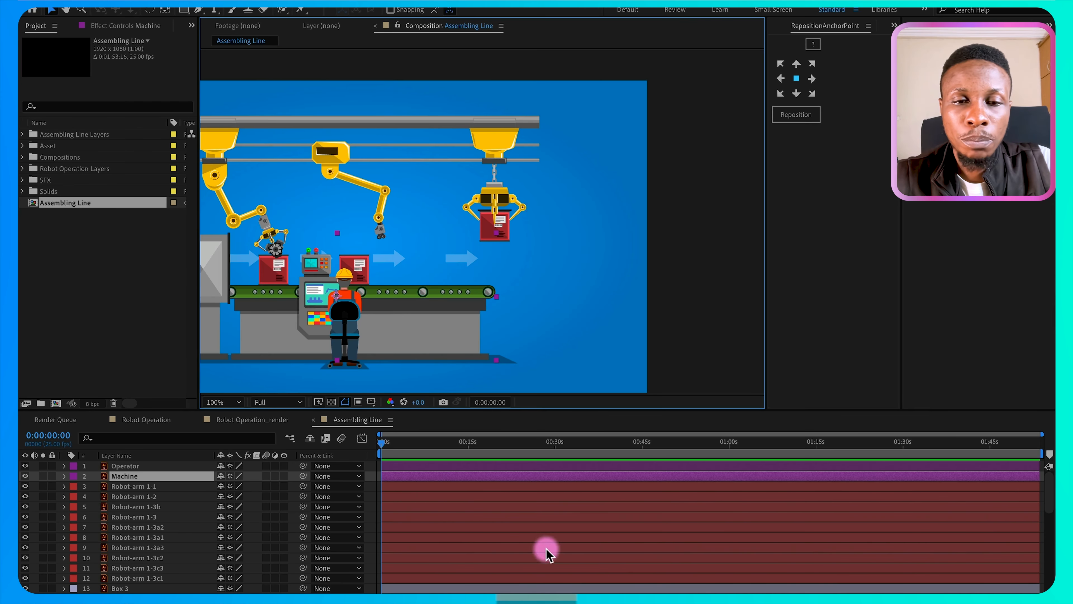
{"action": "left_click", "coordinate": [375, 473]}
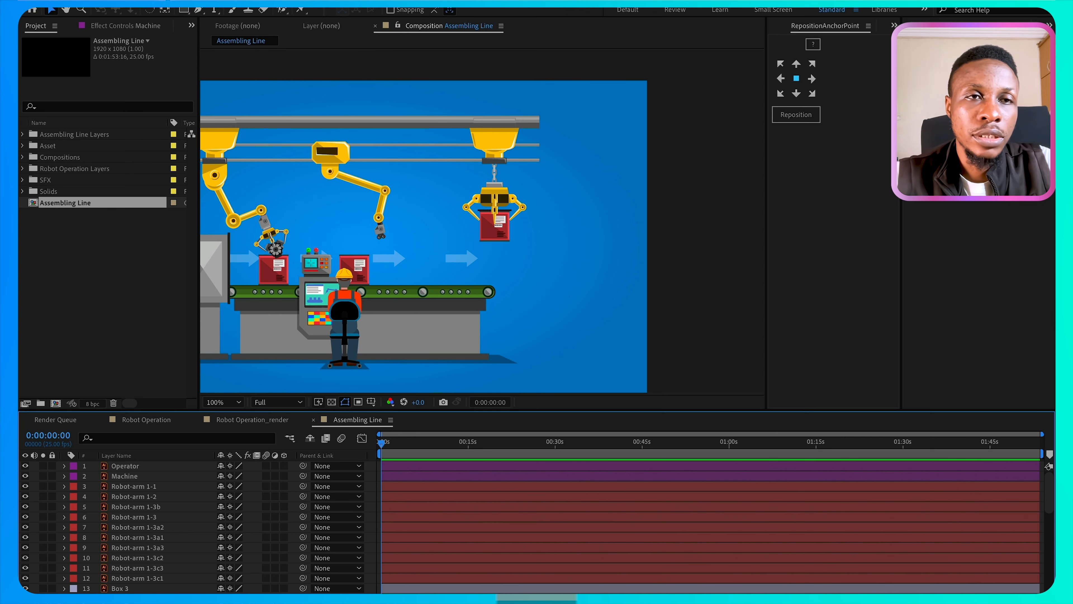
{"action": "left_click", "coordinate": [184, 11]}
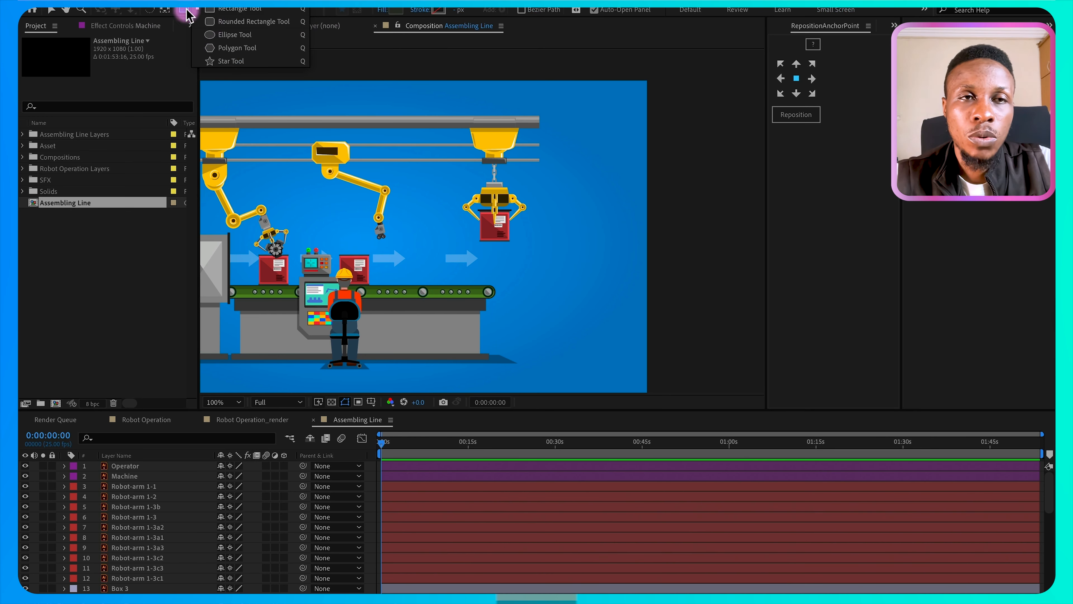
{"action": "left_click", "coordinate": [188, 12]}
{"action": "left_click_drag", "start_coordinate": [534, 254], "coordinate": [681, 274]}
{"action": "key", "text": "v"}
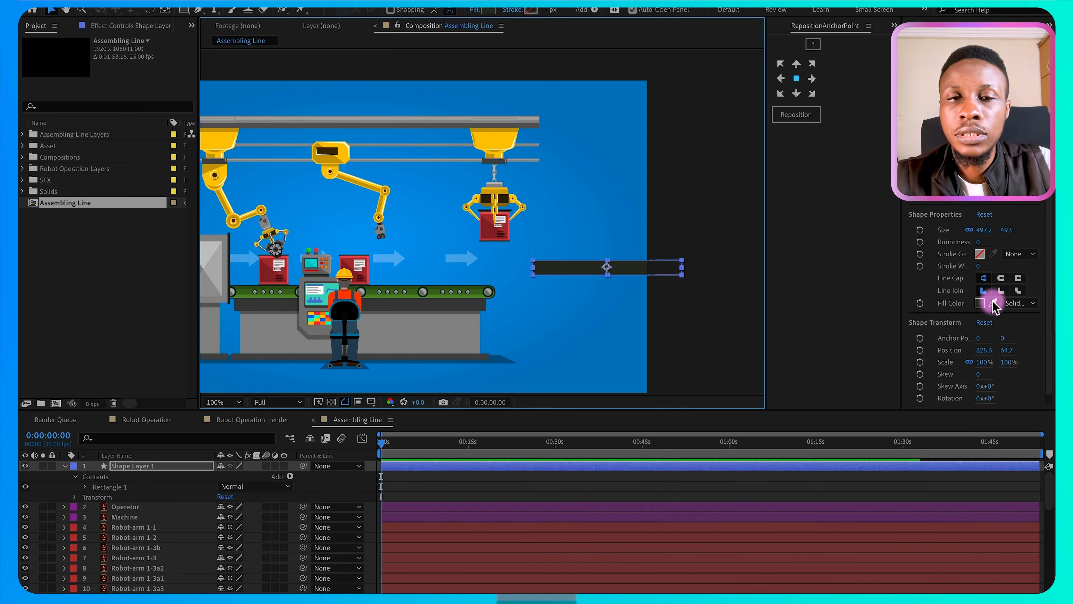
Step: Sample the conveyor belt's green as the rectangle's fill color and set its roundness to 37
{"action": "left_click", "coordinate": [993, 302]}
{"action": "left_click", "coordinate": [478, 291]}
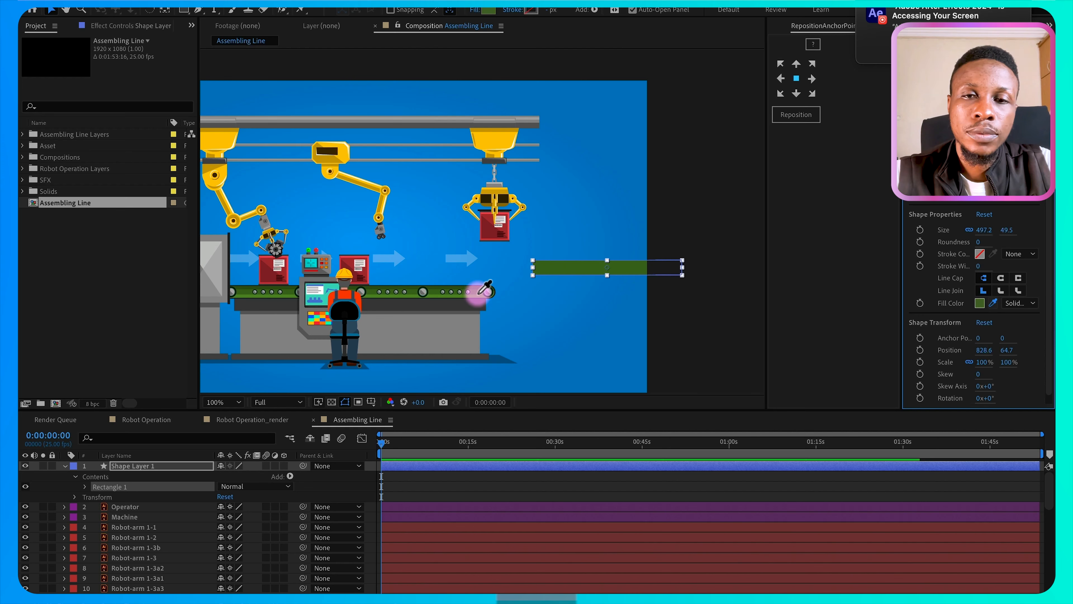
{"action": "left_click", "coordinate": [85, 486]}
{"action": "left_click", "coordinate": [96, 496]}
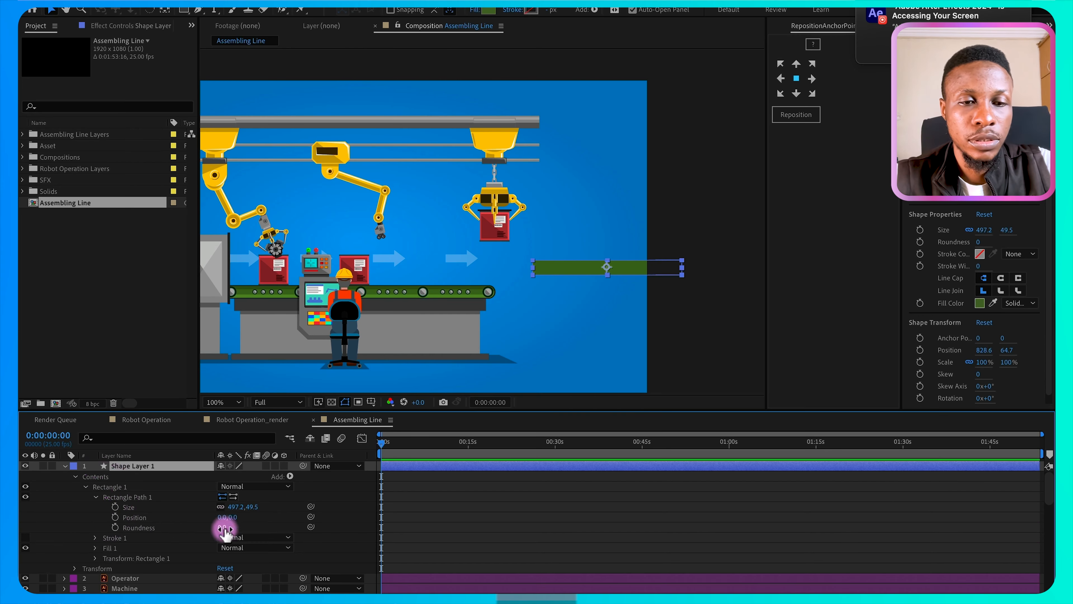
{"action": "left_click_drag", "start_coordinate": [224, 528], "coordinate": [239, 527]}
{"action": "left_click", "coordinate": [85, 487]}
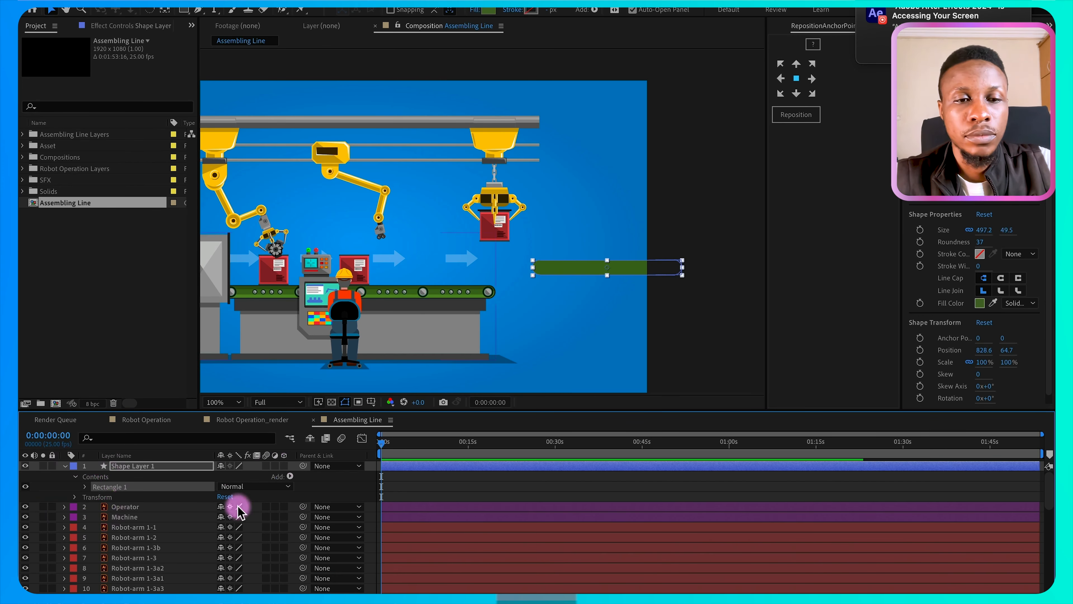
Step: Give the green rounded rectangle a very dark green stroke, 2 px wide
{"action": "left_click", "coordinate": [530, 9]}
{"action": "left_click_drag", "start_coordinate": [415, 525], "coordinate": [430, 567]}
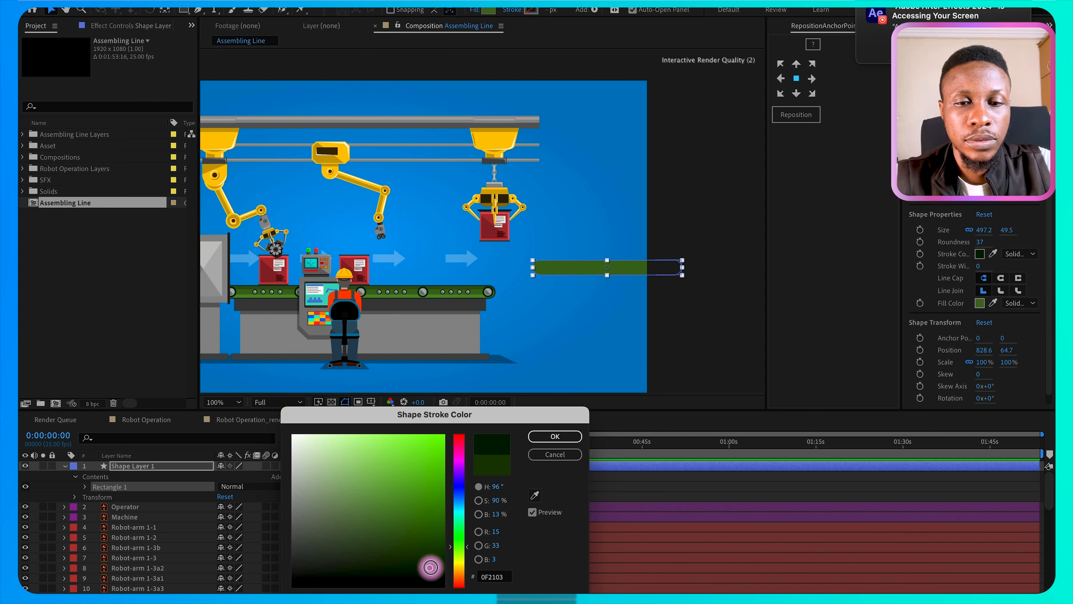
{"action": "left_click", "coordinate": [555, 436]}
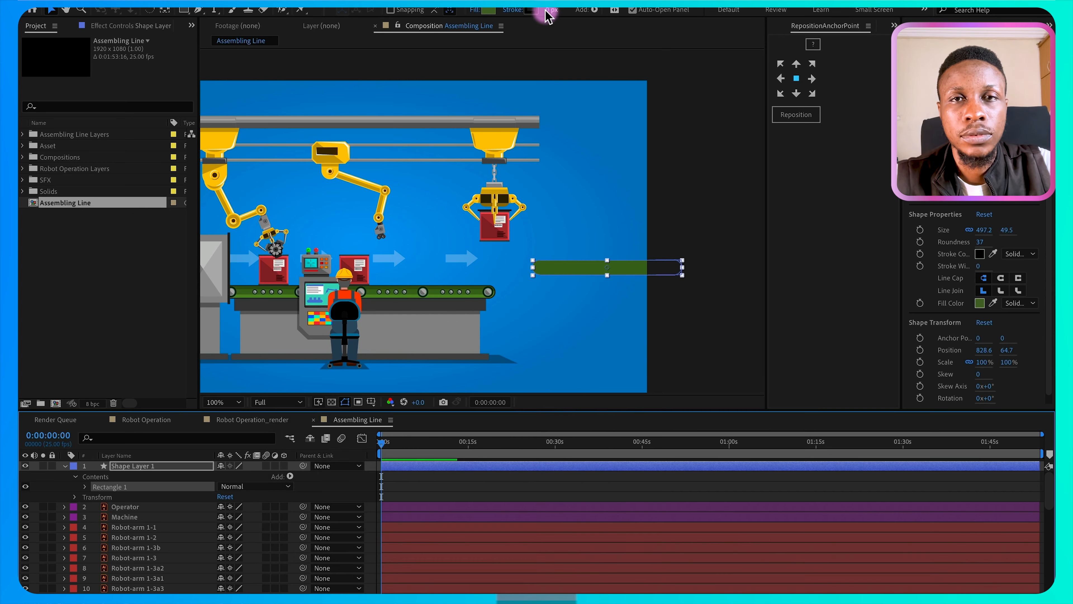
Step: Draw a second rectangle about 431 × 19 px inside the green bar, with no fill and a light green stroke
{"action": "mouse_move", "coordinate": [446, 248]}
{"action": "left_mouse_down"}
{"action": "mouse_move", "coordinate": [600, 270]}
{"action": "mouse_move", "coordinate": [706, 260]}
{"action": "left_mouse_up"}
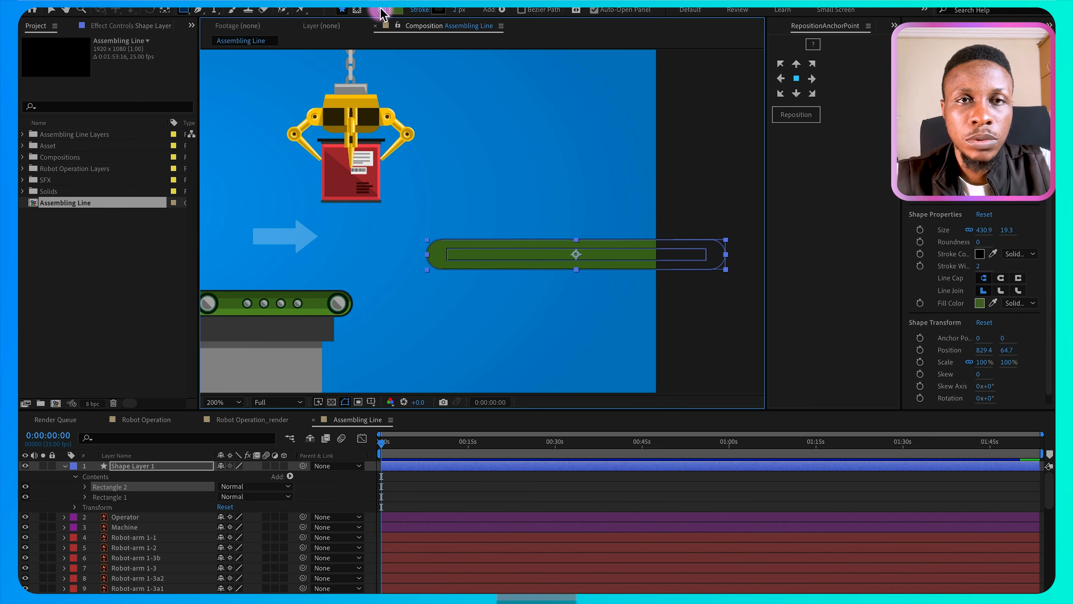
{"action": "left_click", "coordinate": [382, 10]}
{"action": "left_click", "coordinate": [428, 277]}
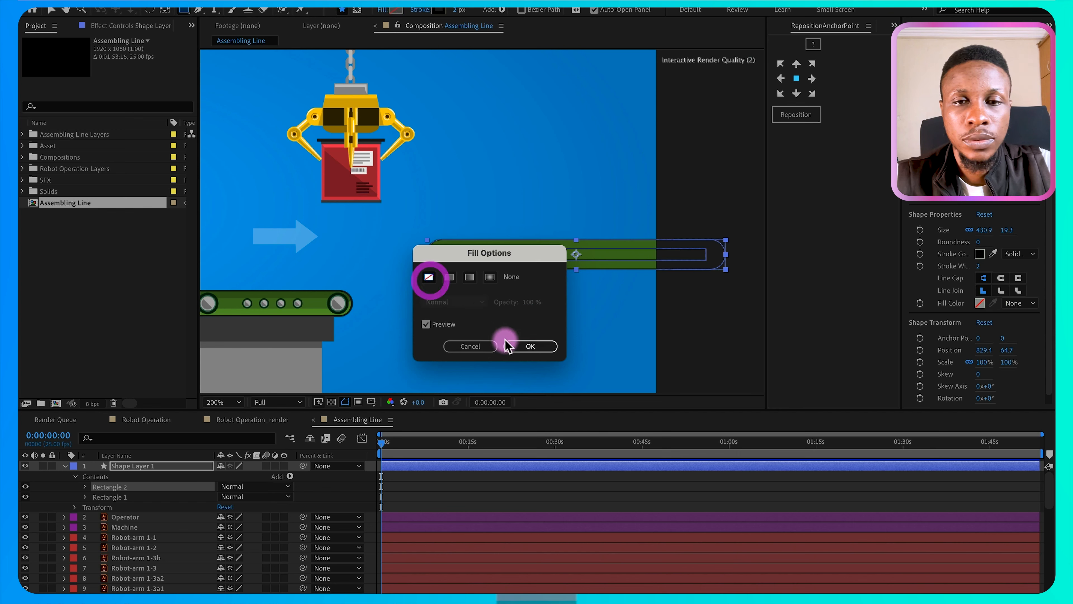
{"action": "left_click", "coordinate": [513, 344]}
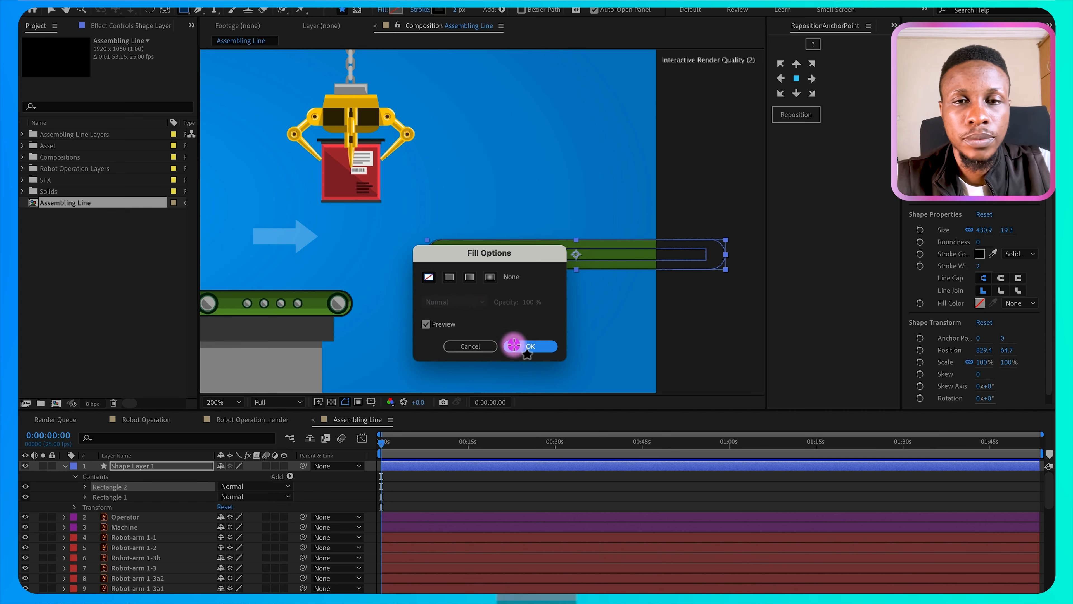
{"action": "left_click", "coordinate": [438, 10]}
{"action": "left_click", "coordinate": [546, 438]}
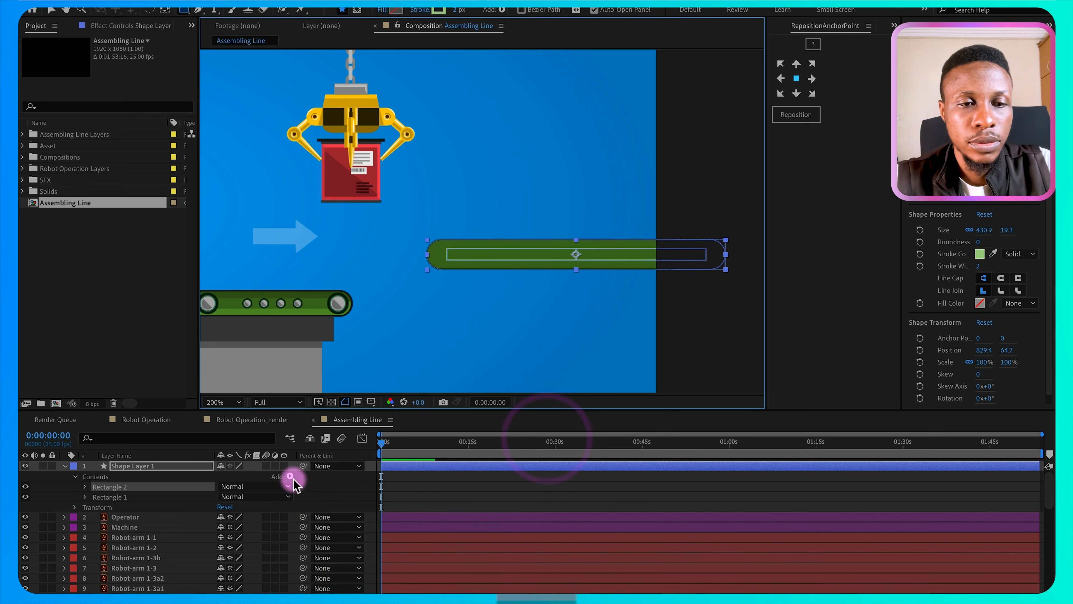
Step: Set the roundness of the inner rectangle, Rectangle 2, to 78
{"action": "left_click", "coordinate": [85, 487]}
{"action": "left_click", "coordinate": [95, 497]}
{"action": "left_click_drag", "start_coordinate": [223, 527], "coordinate": [269, 524]}
{"action": "left_click", "coordinate": [129, 527]}
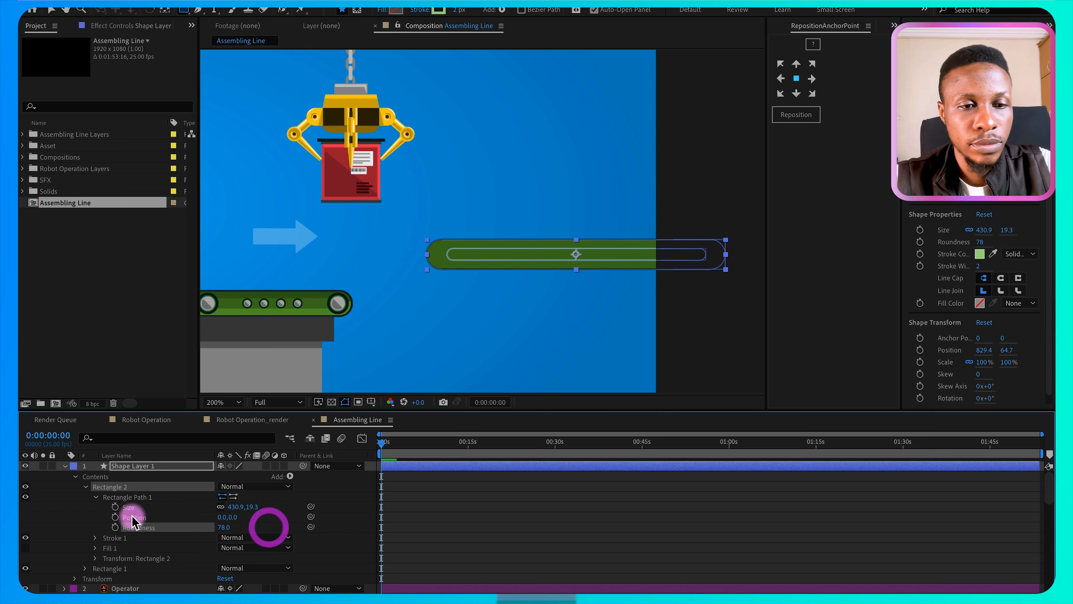
Step: Set the stroke width of the inner rectangle, Rectangle 2, to 4
{"action": "left_click", "coordinate": [95, 537]}
{"action": "scroll", "coordinate": [116, 532], "scroll_direction": "down", "scroll_amount": 1}
{"action": "left_click", "coordinate": [96, 476]}
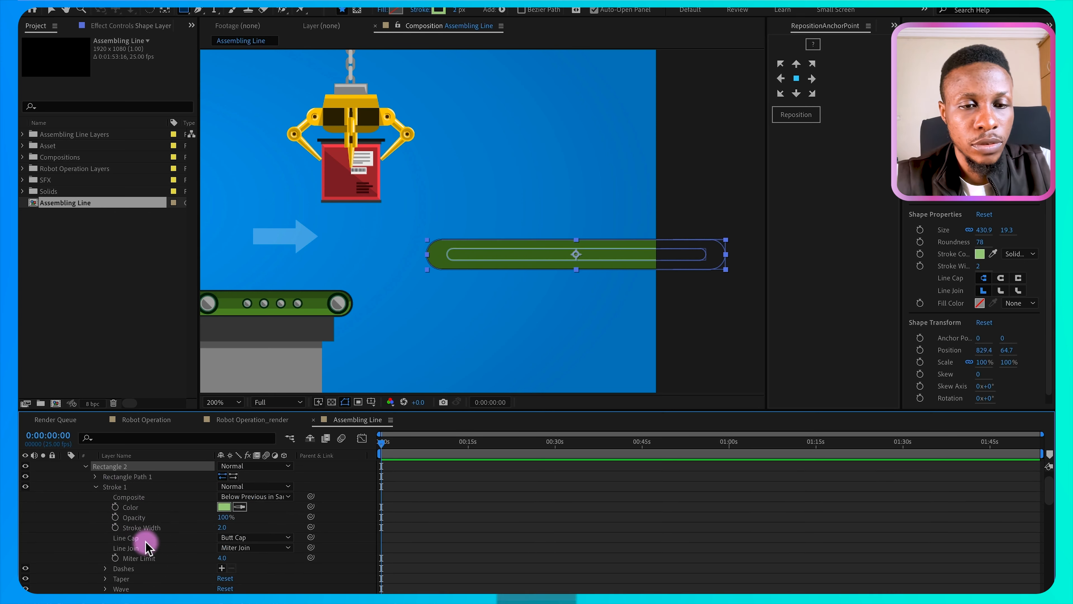
{"action": "left_click", "coordinate": [224, 520]}
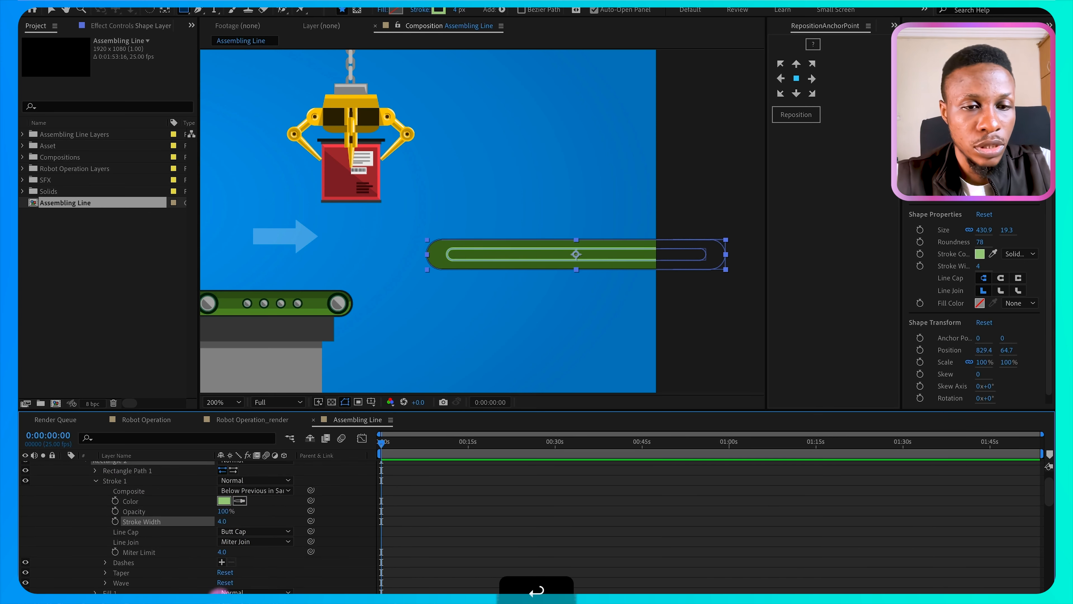
Step: Give the stroke of Rectangle 2 a round line cap and add dashes with a dash length of 69
{"action": "left_click", "coordinate": [243, 531]}
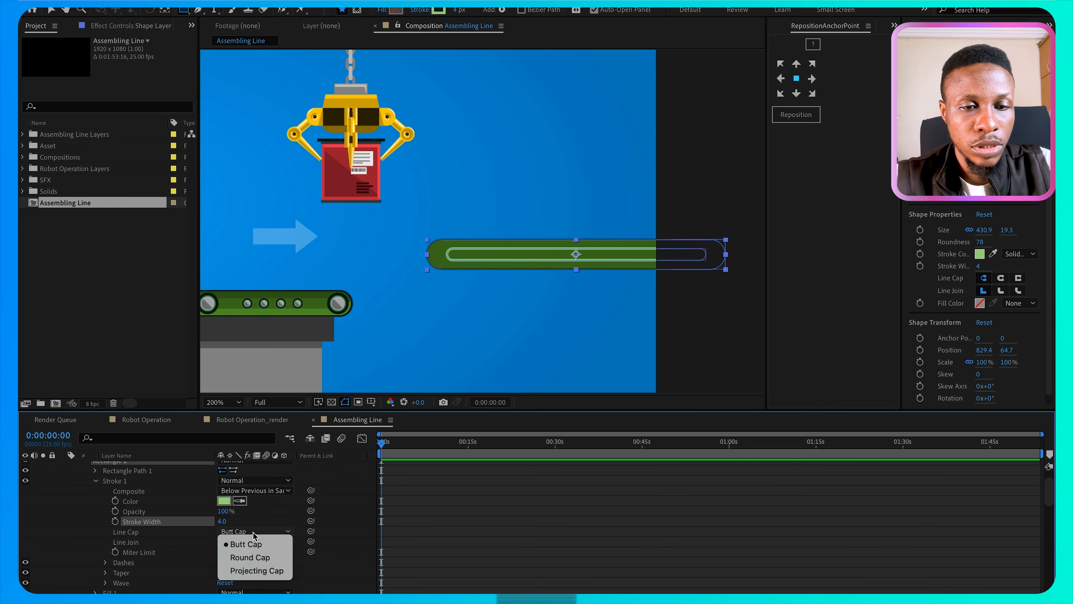
{"action": "left_click", "coordinate": [254, 557]}
{"action": "scroll", "coordinate": [224, 545], "scroll_direction": "down", "scroll_amount": 1}
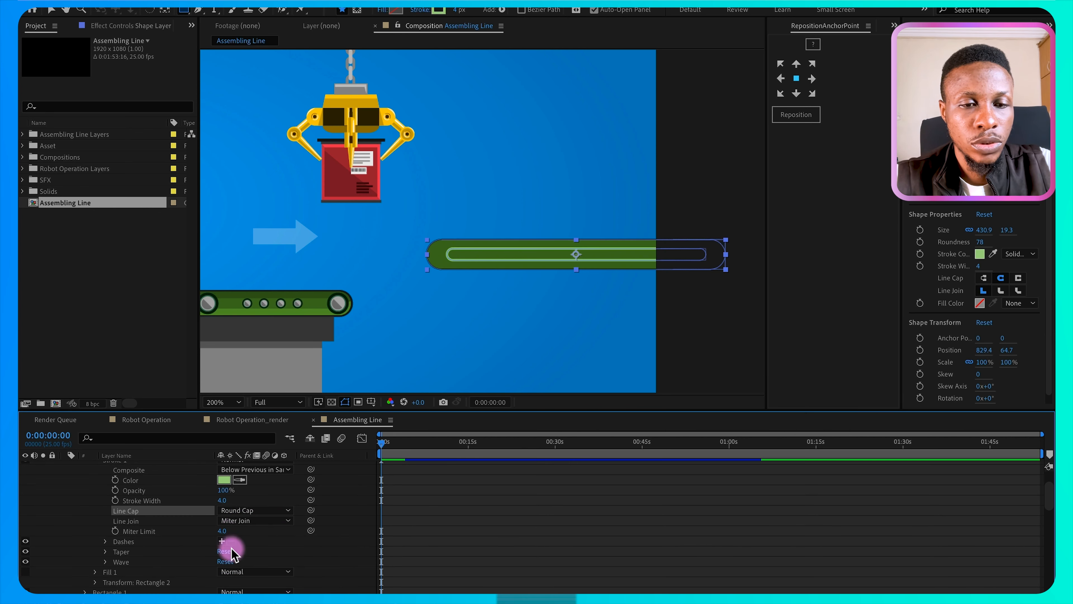
{"action": "left_click", "coordinate": [221, 541]}
{"action": "scroll", "coordinate": [257, 565], "scroll_direction": "down", "scroll_amount": 1}
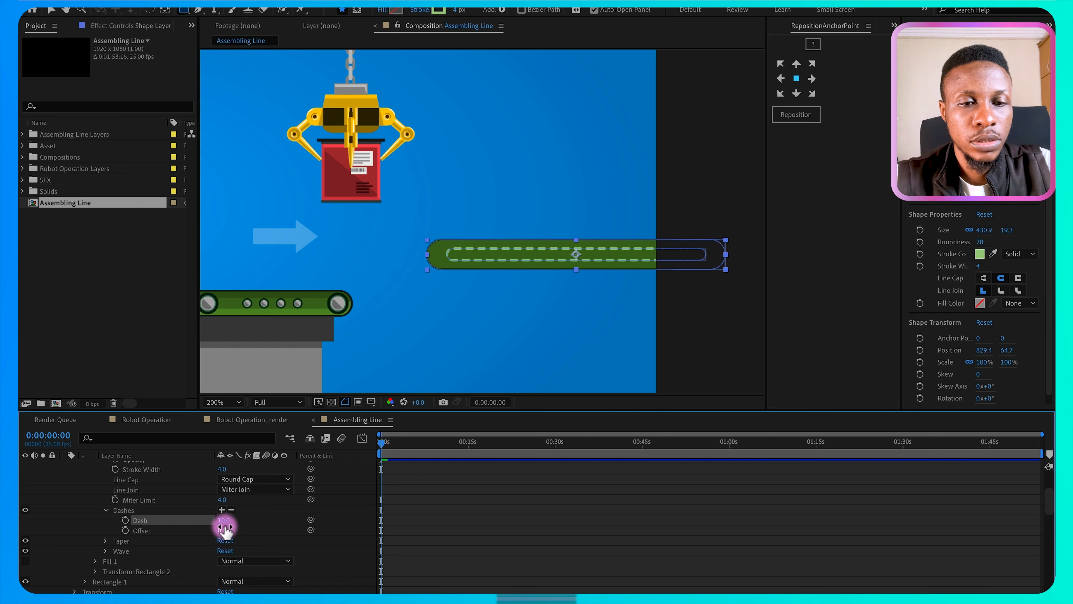
{"action": "mouse_move", "coordinate": [224, 519]}
{"action": "left_mouse_down"}
{"action": "mouse_move", "coordinate": [287, 517]}
{"action": "mouse_move", "coordinate": [264, 523]}
{"action": "left_mouse_up"}
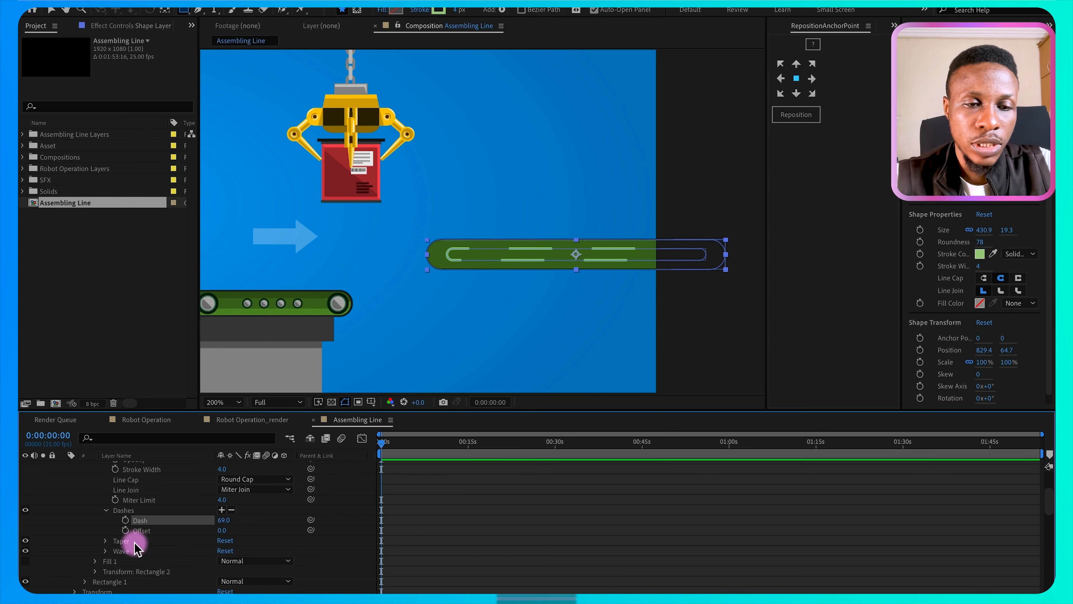
Step: Animate the dash offset of Rectangle 2's stroke with the expression time*-30 and preview the moving belt
{"action": "left_click", "coordinate": [126, 533]}
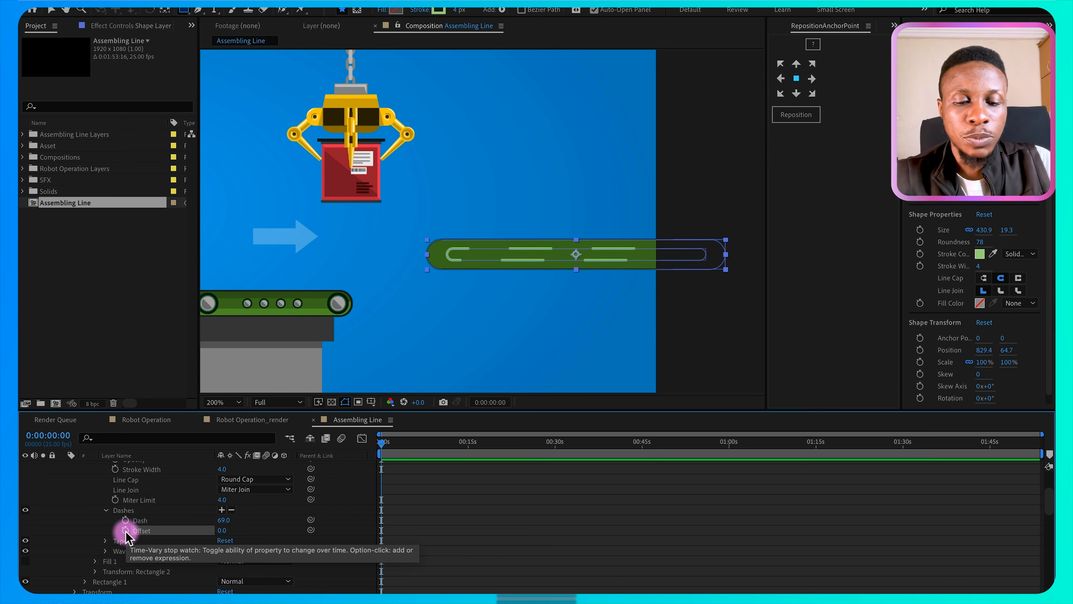
{"action": "left_click", "coordinate": [126, 531], "text": "alt"}
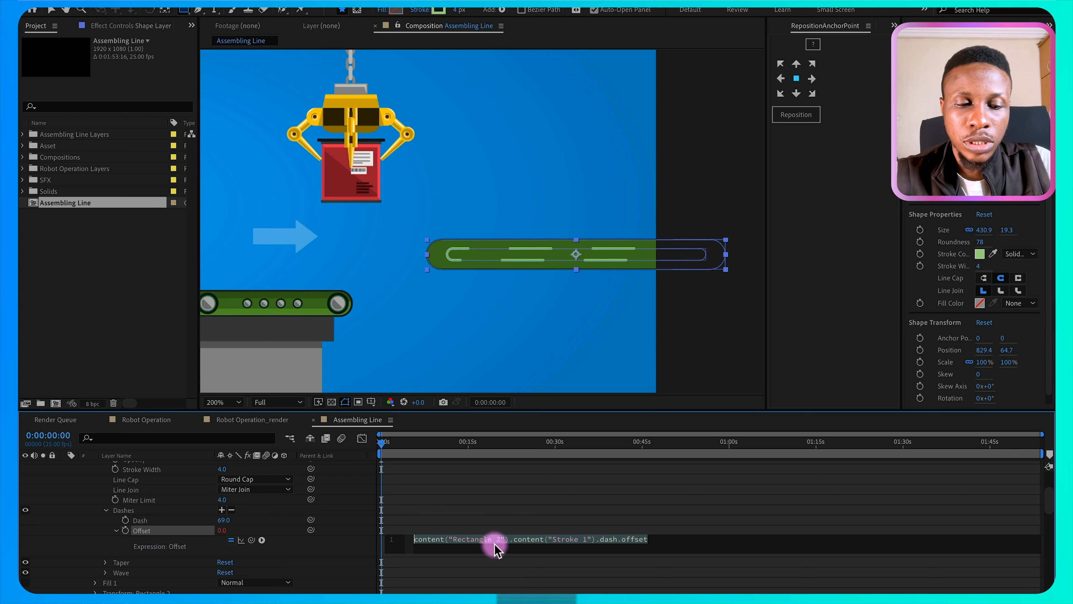
{"action": "type", "text": "time"}
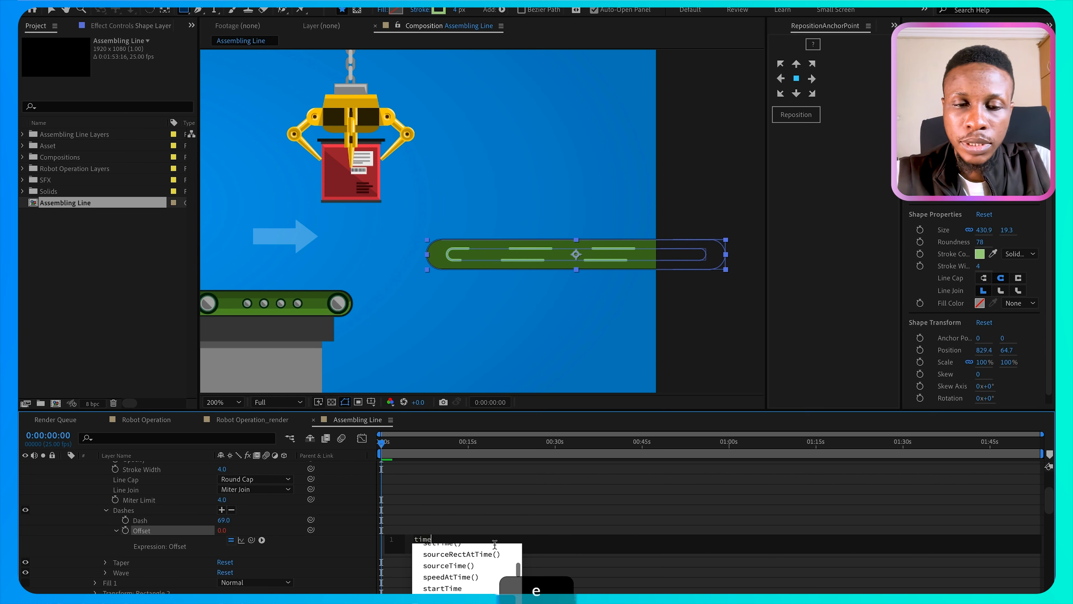
{"action": "type", "text": "*"}
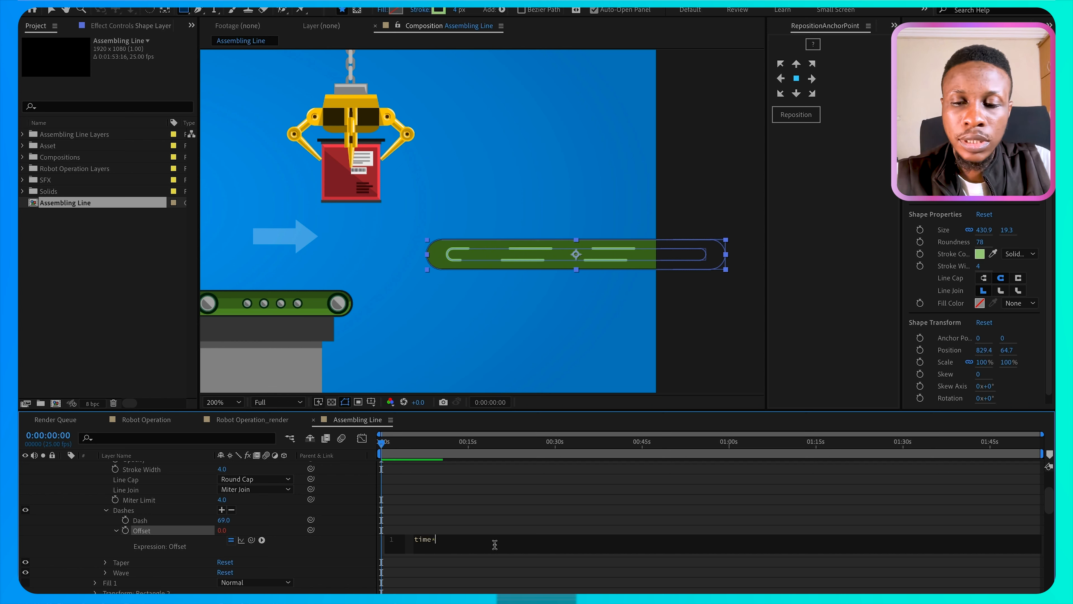
{"action": "type", "text": "-30"}
{"action": "left_click", "coordinate": [377, 556]}
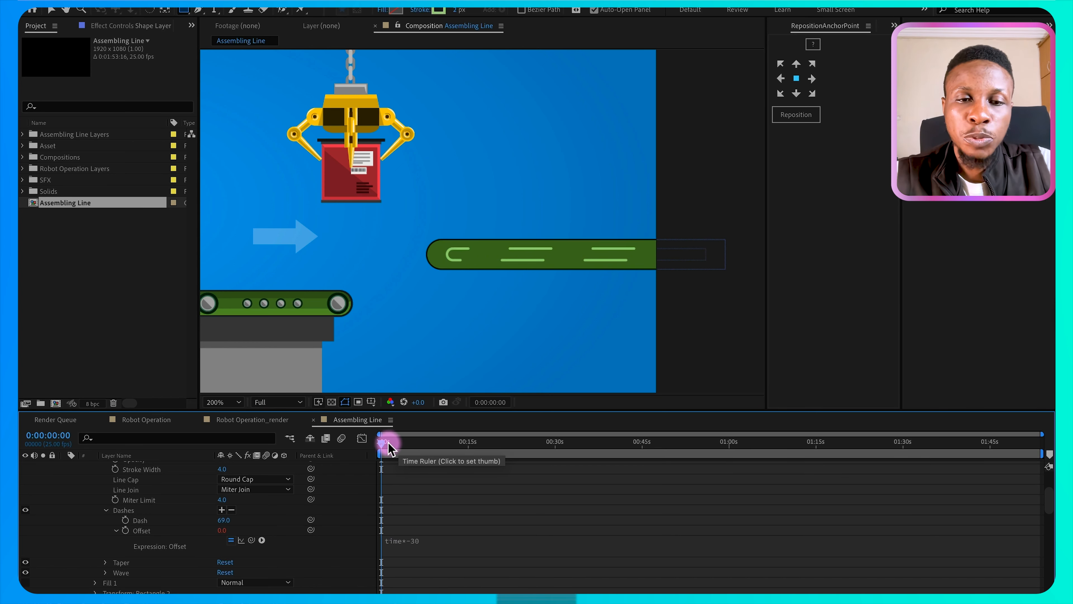
{"action": "key", "text": "space"}
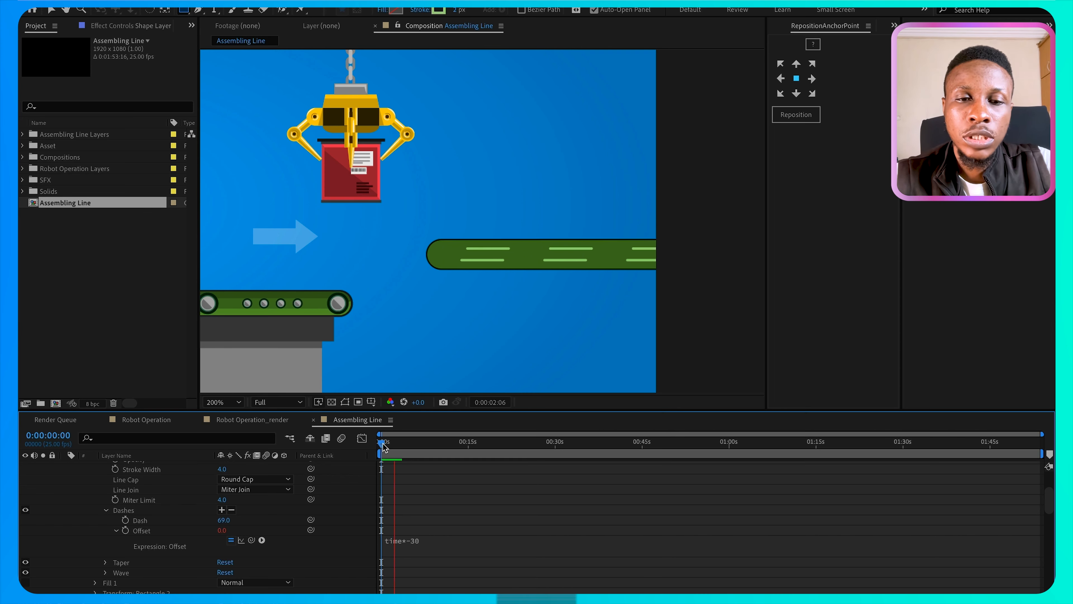
{"action": "left_click", "coordinate": [406, 452]}
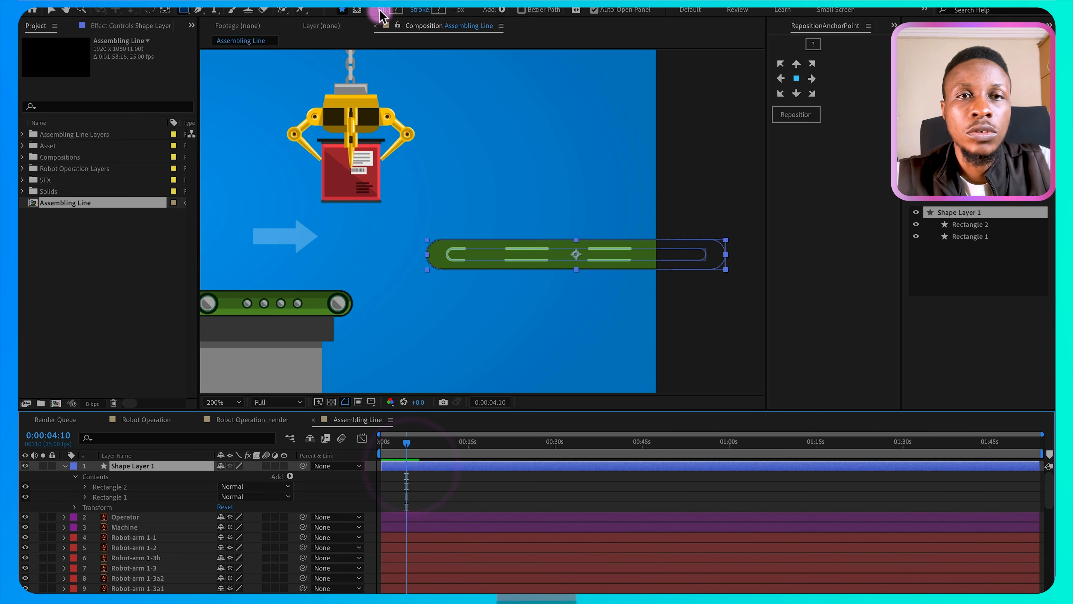
Step: Draw a circle about 17 px wide inside the green belt's left end and fill it with very dark green, 162905
{"action": "left_click", "coordinate": [197, 13]}
{"action": "left_click_drag", "start_coordinate": [184, 10], "coordinate": [233, 42]}
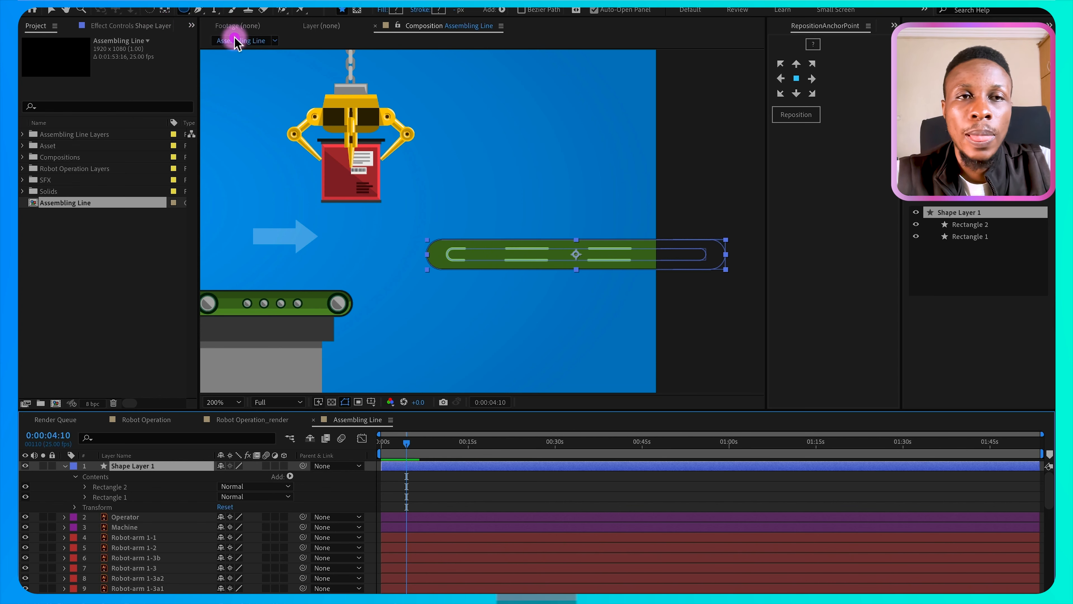
{"action": "scroll", "coordinate": [481, 275], "scroll_direction": "up", "scroll_amount": 2}
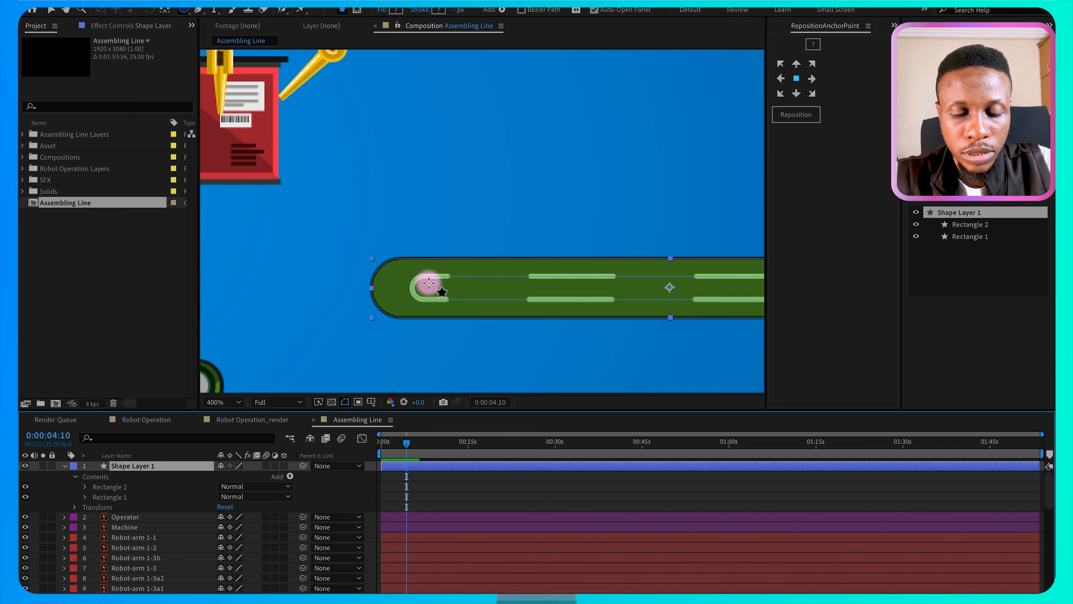
{"action": "left_click_drag", "start_coordinate": [428, 283], "coordinate": [438, 292]}
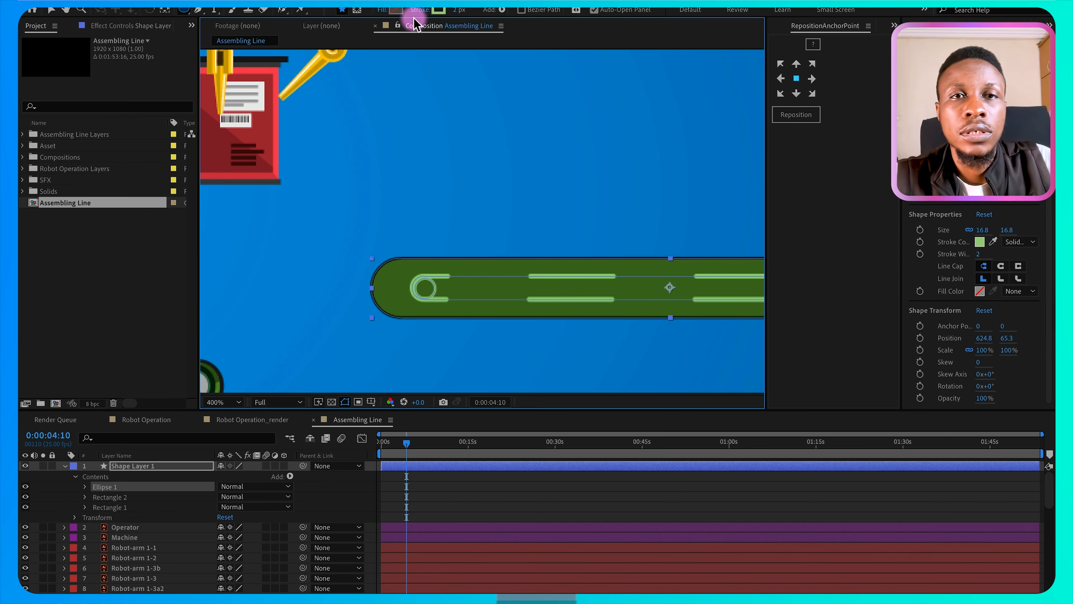
{"action": "left_click", "coordinate": [396, 9]}
{"action": "left_click_drag", "start_coordinate": [407, 530], "coordinate": [427, 562]}
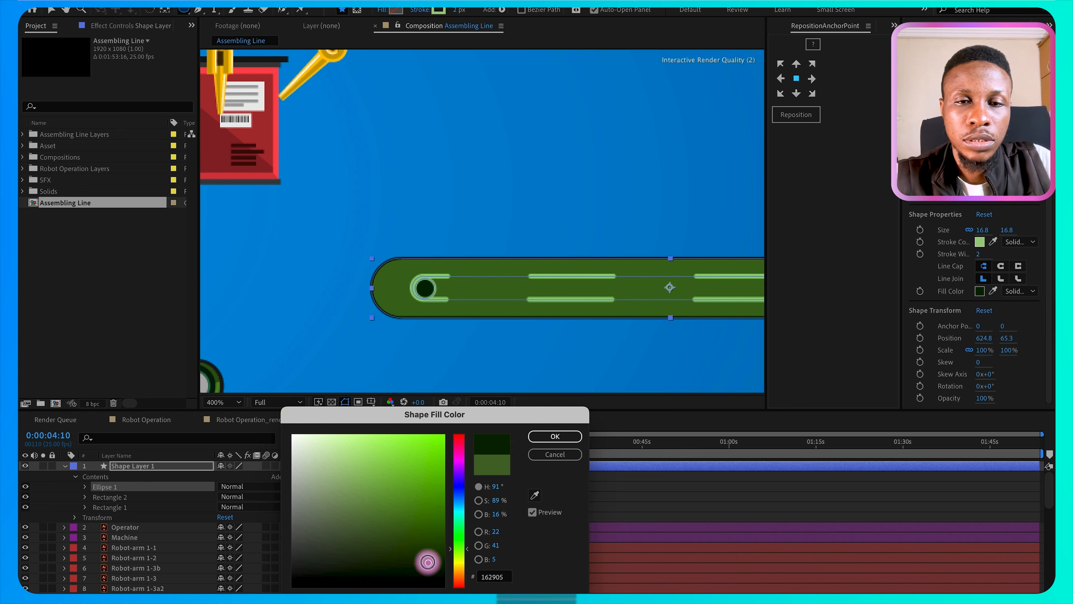
{"action": "left_click", "coordinate": [555, 435]}
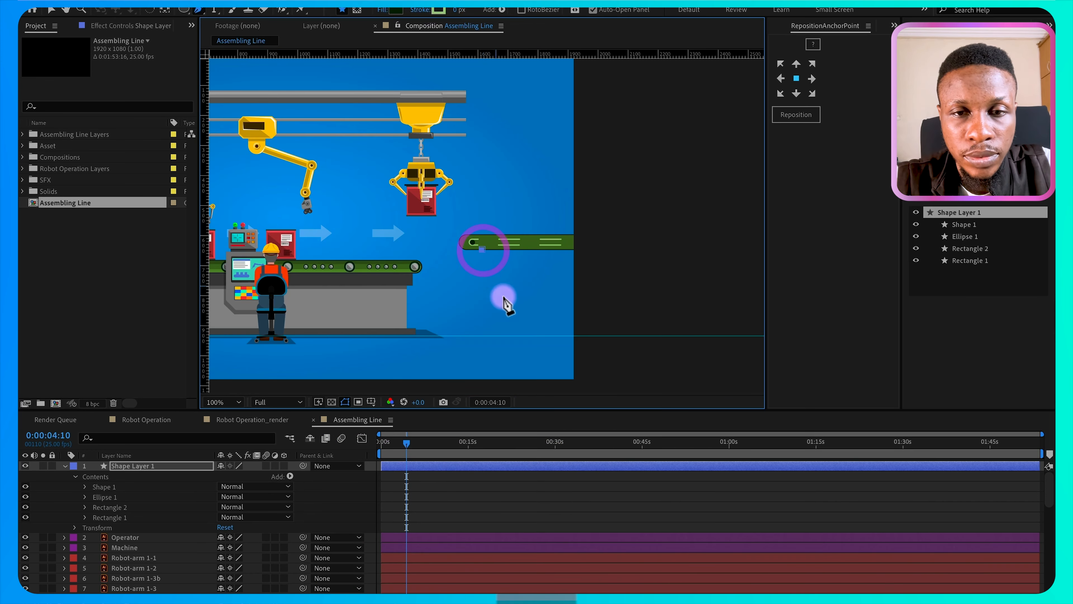
Step: Draw a closed four-sided base with a slanted left edge under the green belt, filled with the existing conveyor base's grey
{"action": "left_click", "coordinate": [506, 334]}
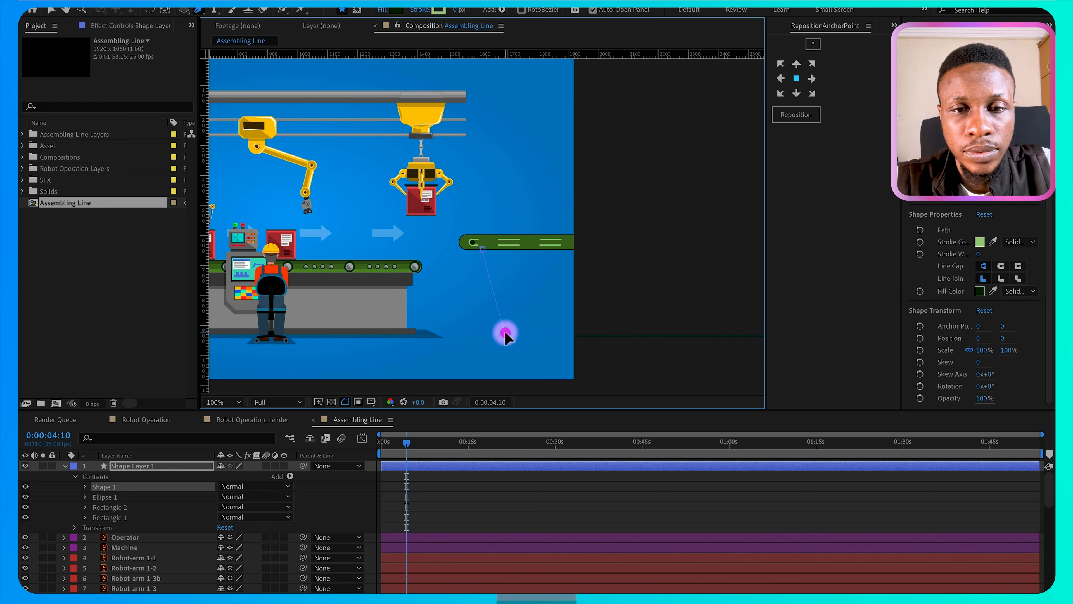
{"action": "left_click", "coordinate": [577, 335]}
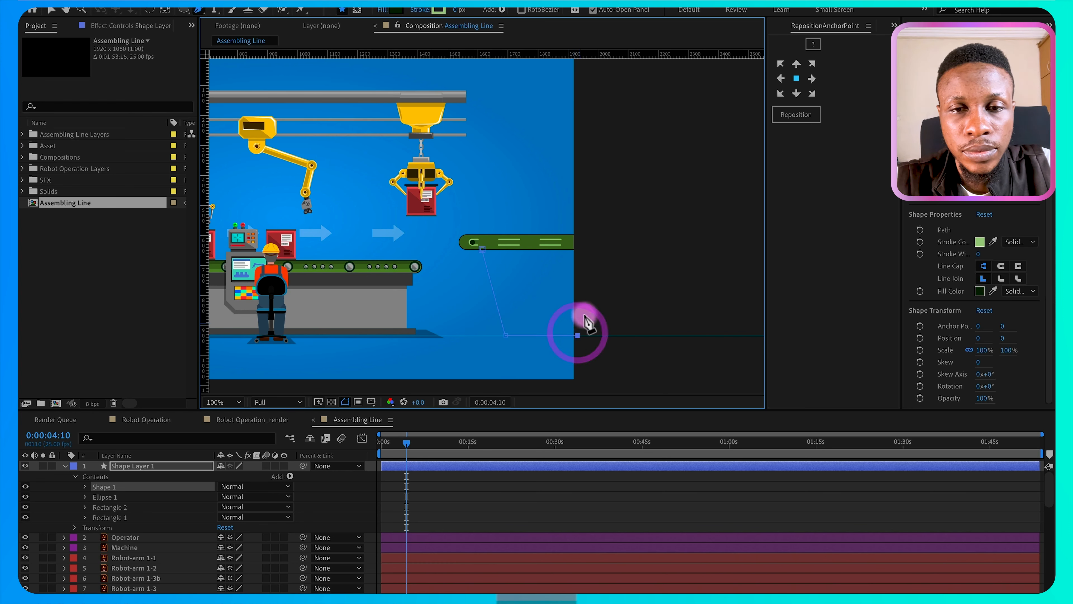
{"action": "left_click", "coordinate": [580, 250]}
{"action": "left_click", "coordinate": [482, 250]}
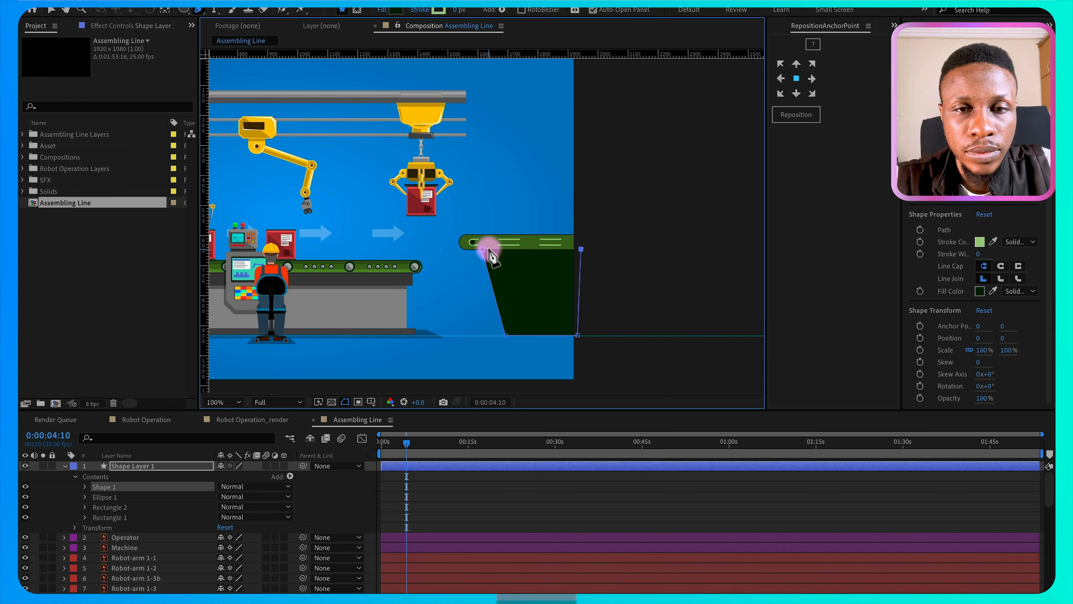
{"action": "key", "text": "period"}
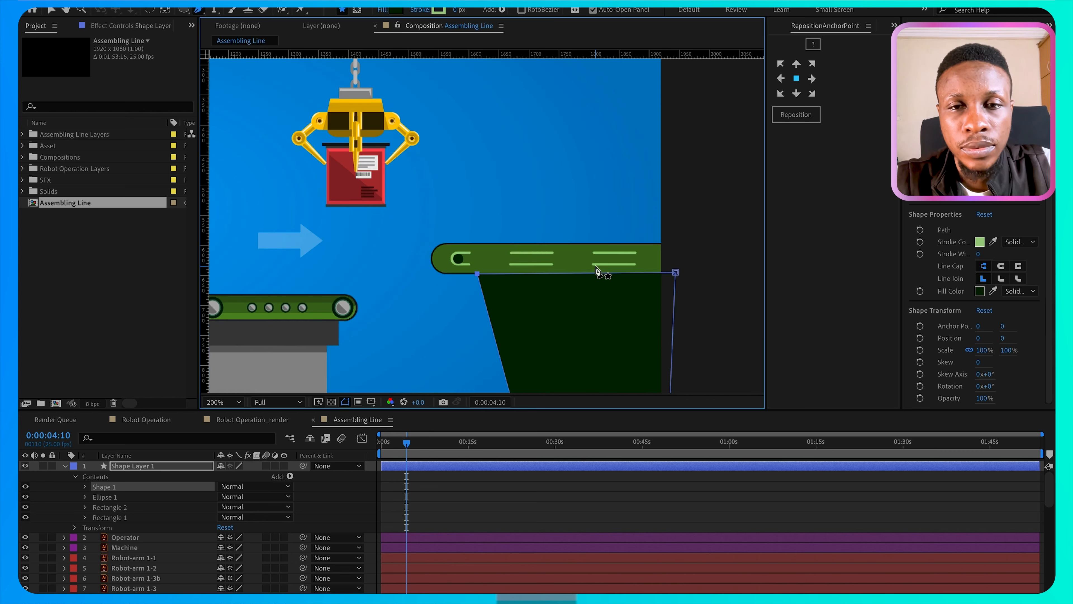
{"action": "key", "text": "v"}
{"action": "left_click", "coordinate": [283, 364]}
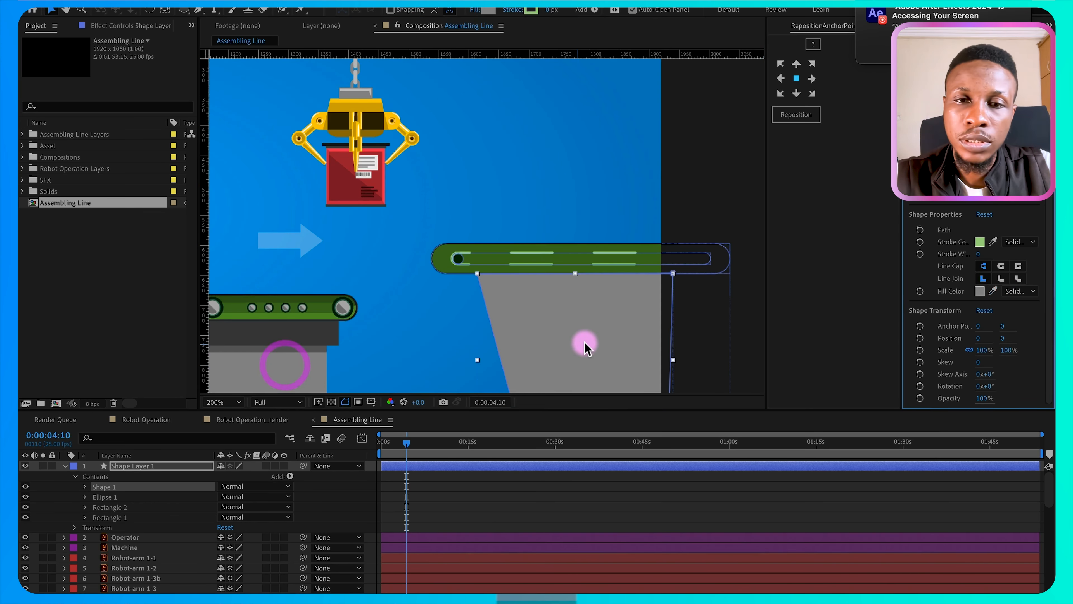
Step: Draw a thin strip along the top of the grey base and fill it with the existing conveyor ledge's dark grey
{"action": "left_click_drag", "start_coordinate": [578, 314], "coordinate": [546, 247]}
{"action": "key", "text": "g"}
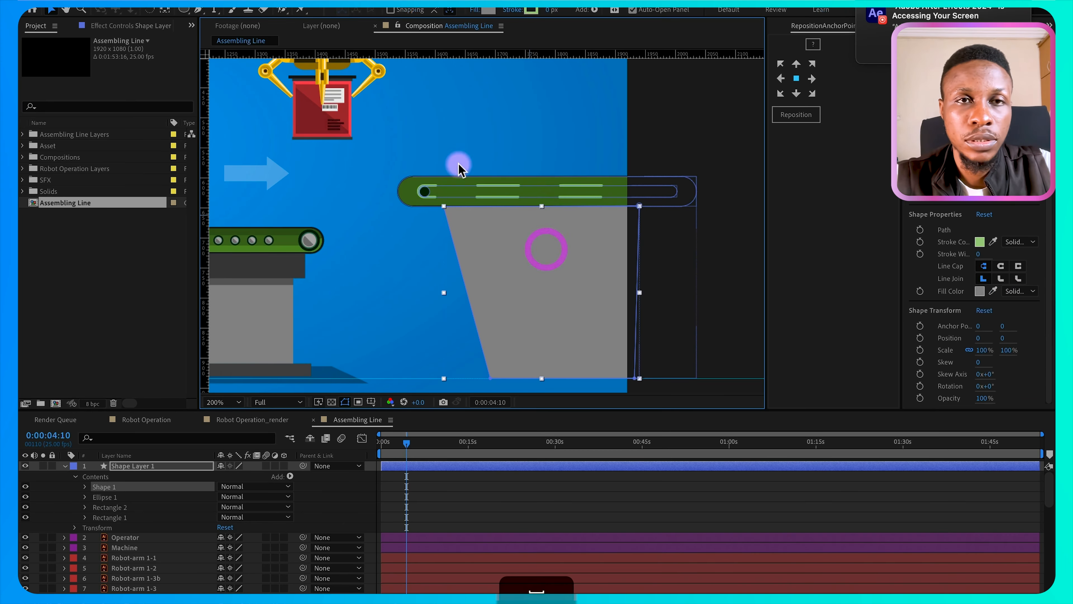
{"action": "left_click", "coordinate": [435, 207]}
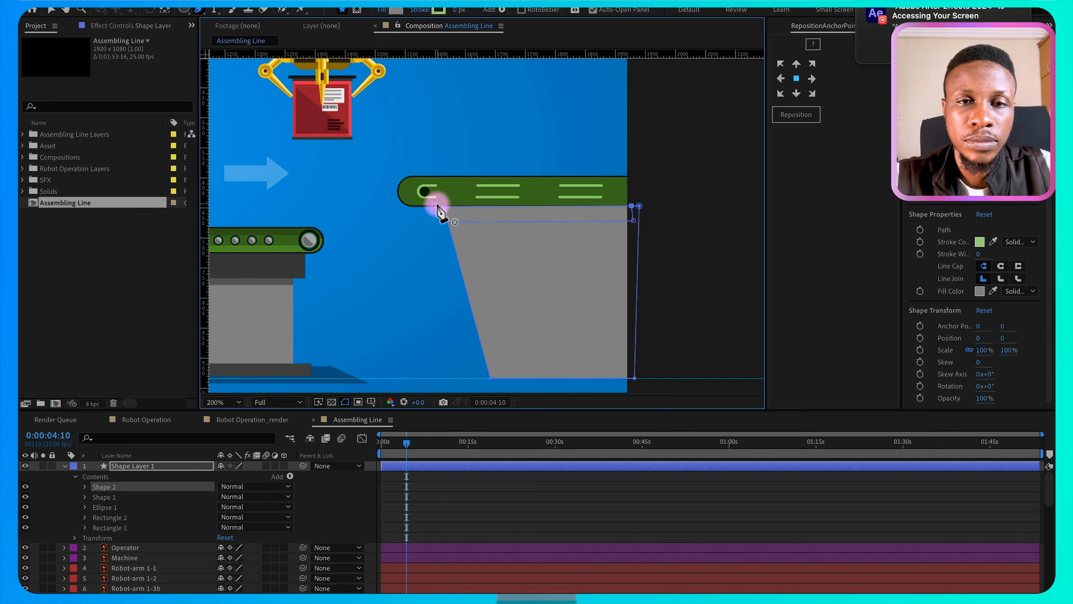
{"action": "left_click", "coordinate": [992, 291]}
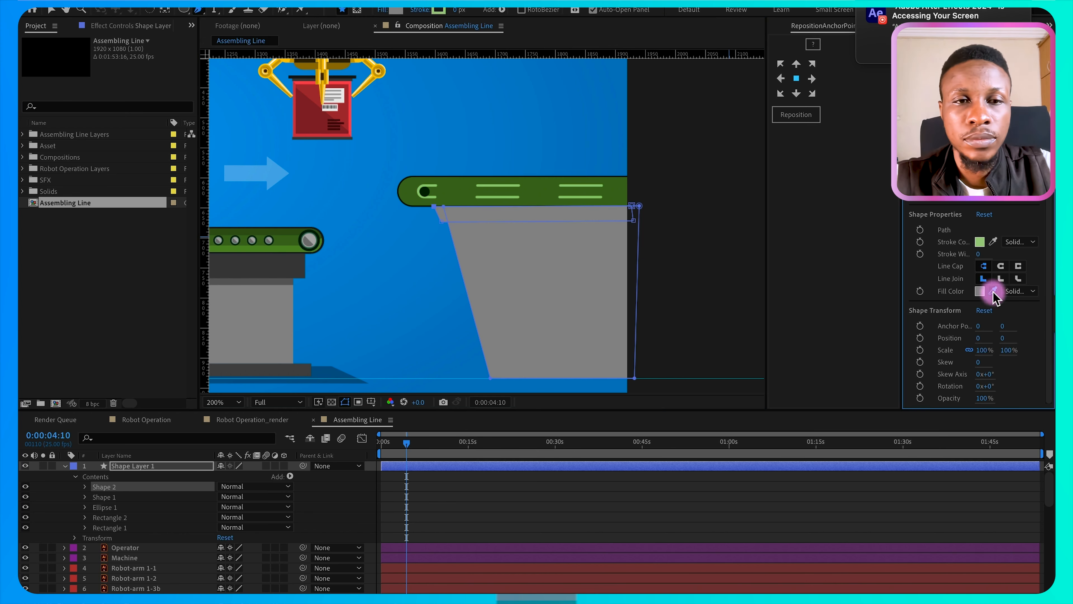
{"action": "left_click", "coordinate": [324, 272]}
{"action": "left_click", "coordinate": [284, 268]}
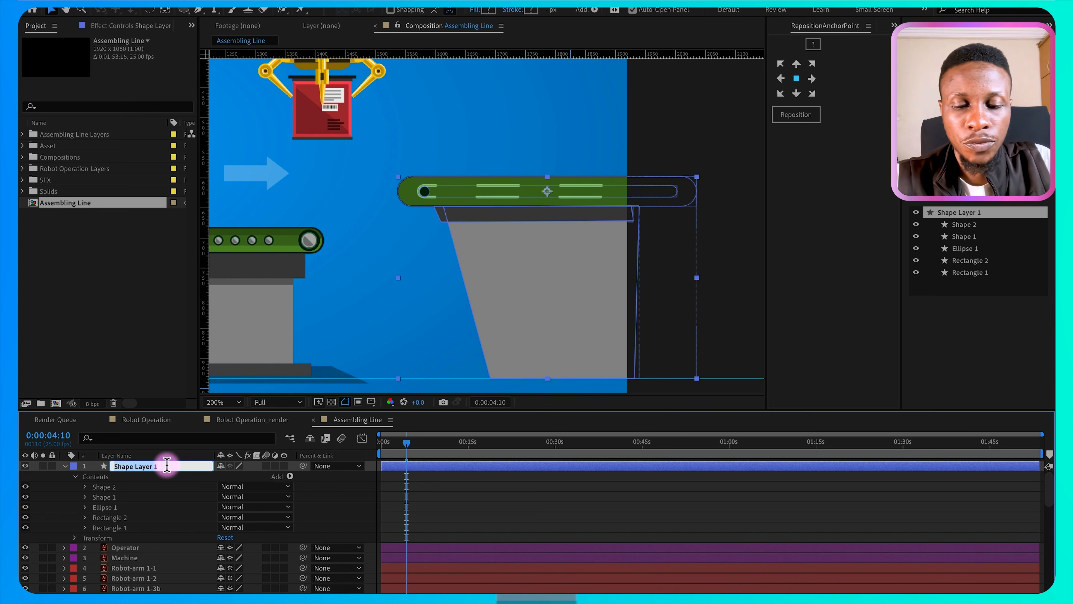
Step: Rename the shape layer as conveyor 2 and collapse its contents
{"action": "type", "text": "conv"}
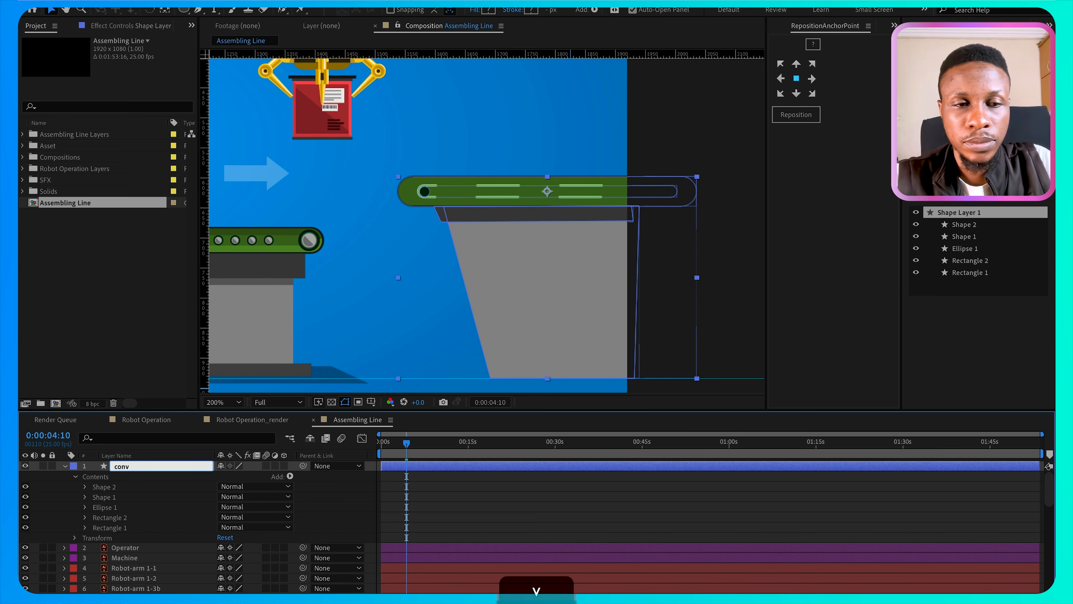
{"action": "type", "text": "eyor 2"}
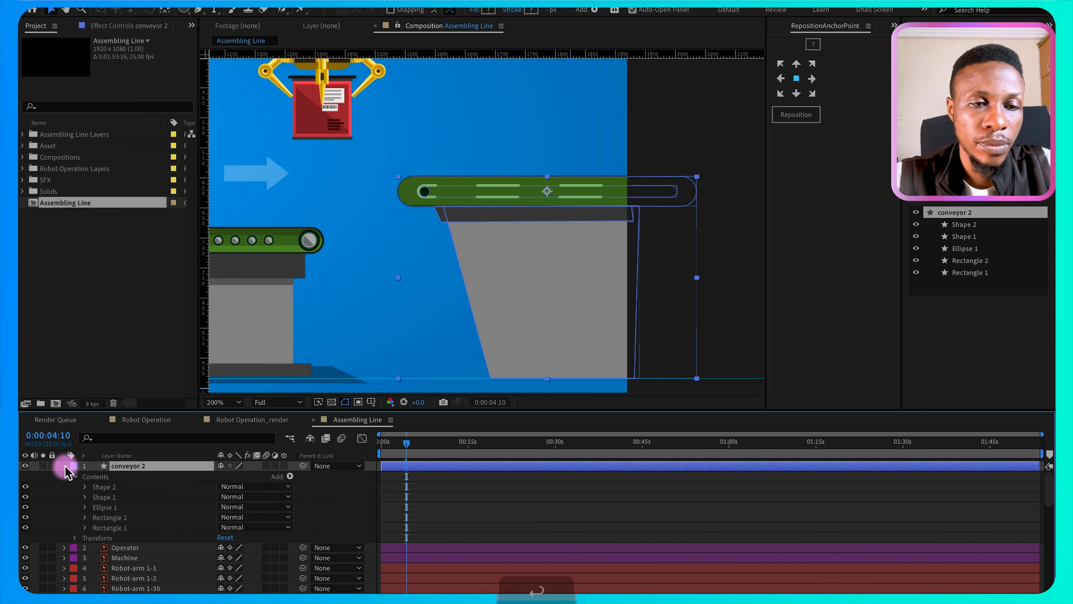
{"action": "left_click", "coordinate": [65, 465]}
{"action": "key", "text": "v"}
Step: Parent the Robot-arm 1-2 layer to Robot-arm 1-1
{"action": "scroll", "coordinate": [529, 244], "scroll_direction": "down", "scroll_amount": 1}
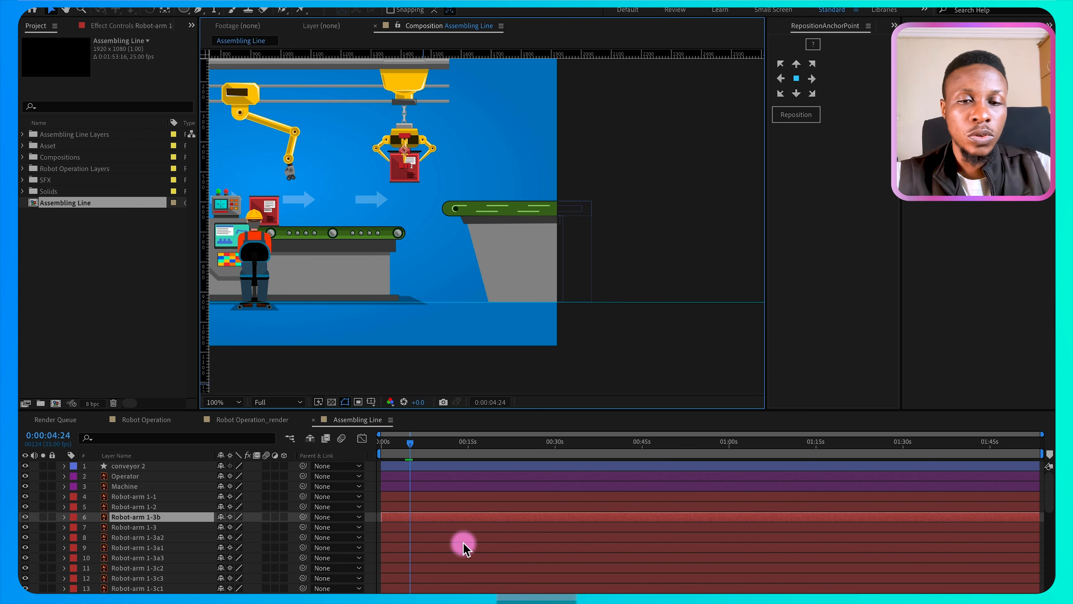
{"action": "scroll", "coordinate": [464, 548], "scroll_direction": "down", "scroll_amount": 3}
{"action": "left_click", "coordinate": [416, 84]}
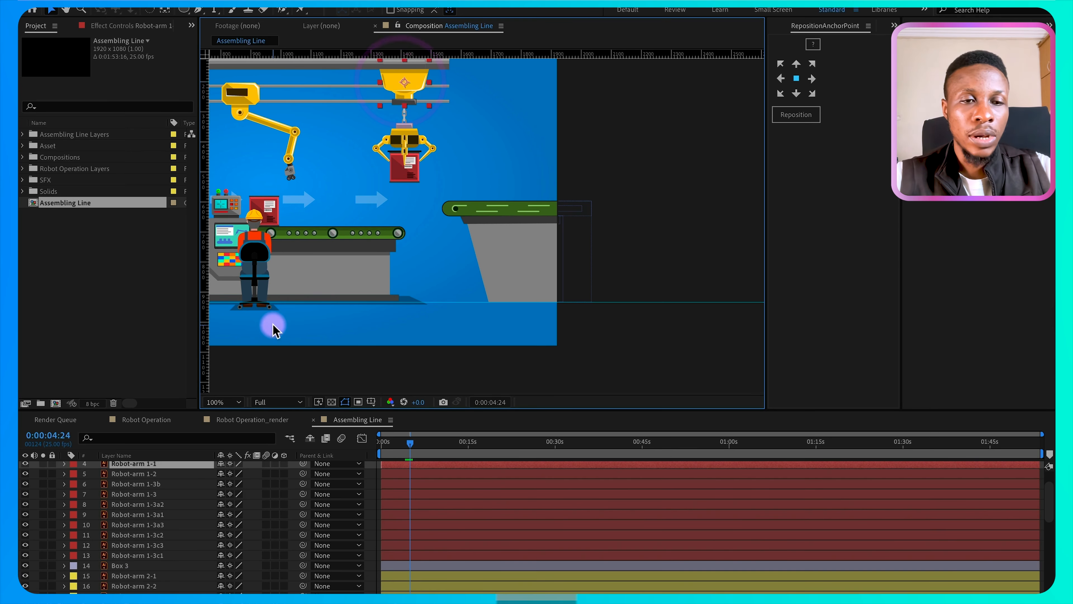
{"action": "scroll", "coordinate": [156, 466], "scroll_direction": "up", "scroll_amount": 2}
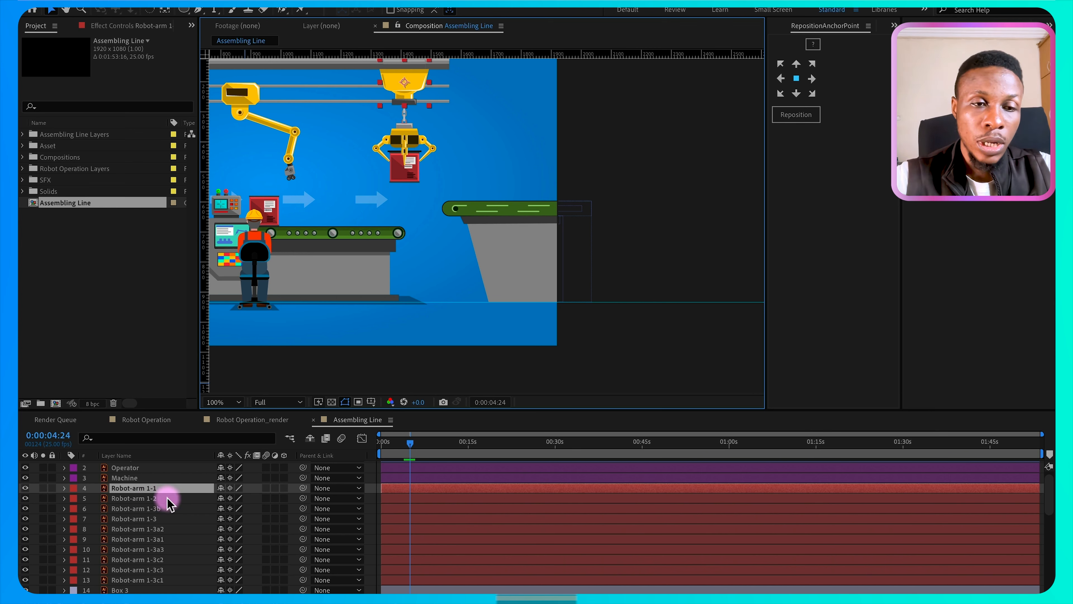
{"action": "left_click", "coordinate": [152, 498]}
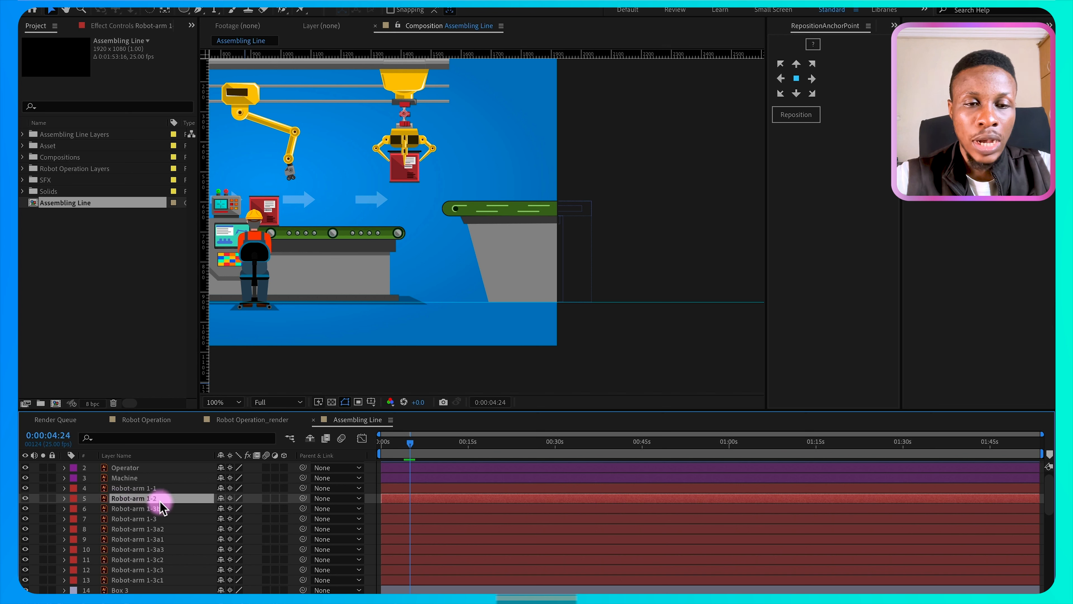
{"action": "left_click_drag", "start_coordinate": [303, 499], "coordinate": [132, 488]}
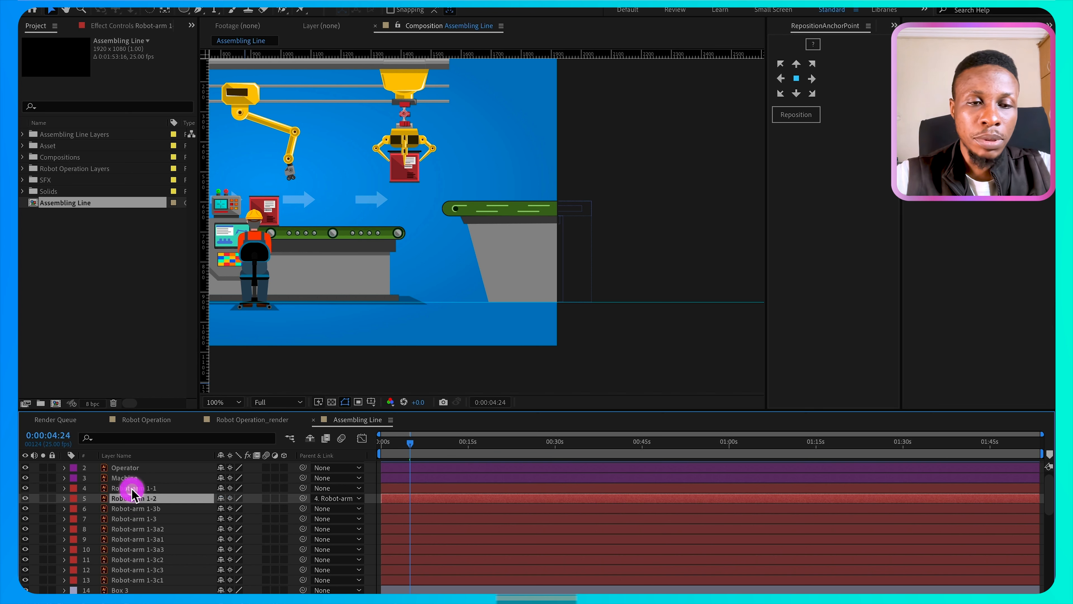
Step: Parent the Robot-arm 1-3 layer to Robot-arm 1-2
{"action": "left_click", "coordinate": [169, 508]}
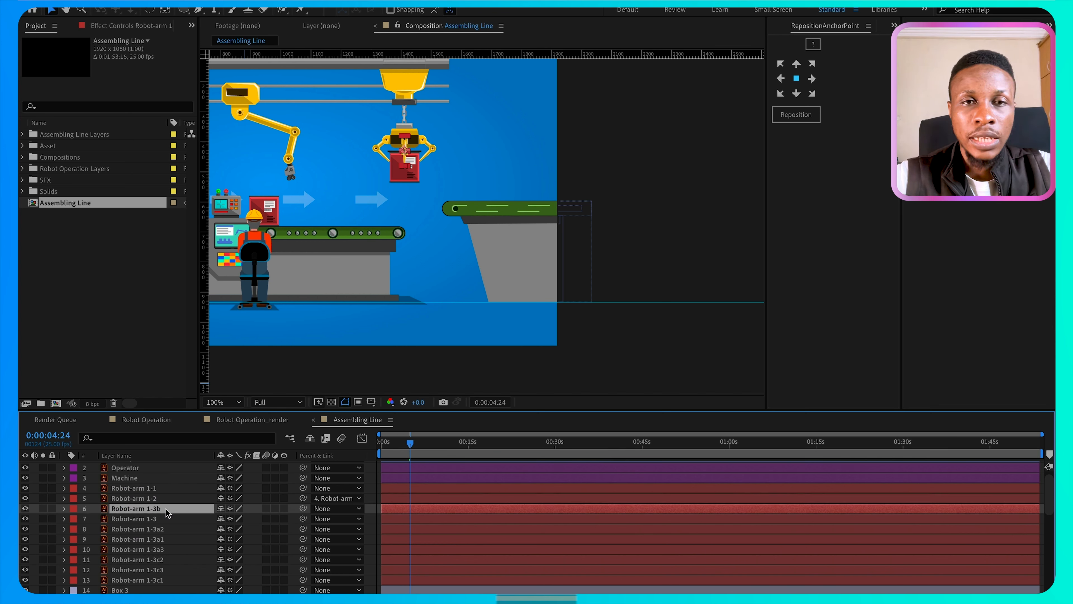
{"action": "left_click", "coordinate": [154, 518]}
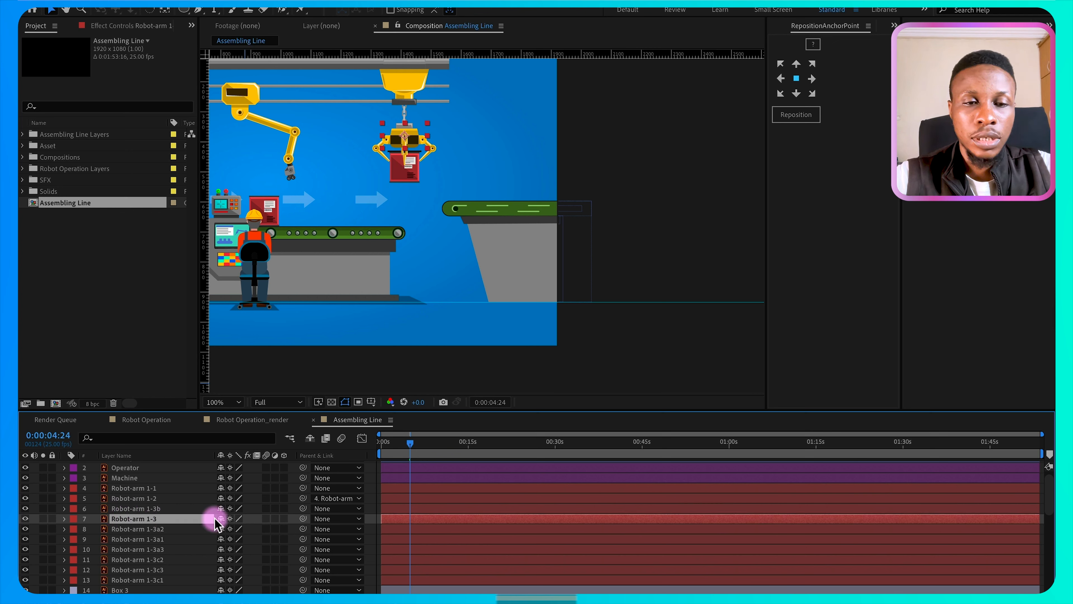
{"action": "left_click_drag", "start_coordinate": [303, 519], "coordinate": [136, 498]}
{"action": "left_click", "coordinate": [149, 508]}
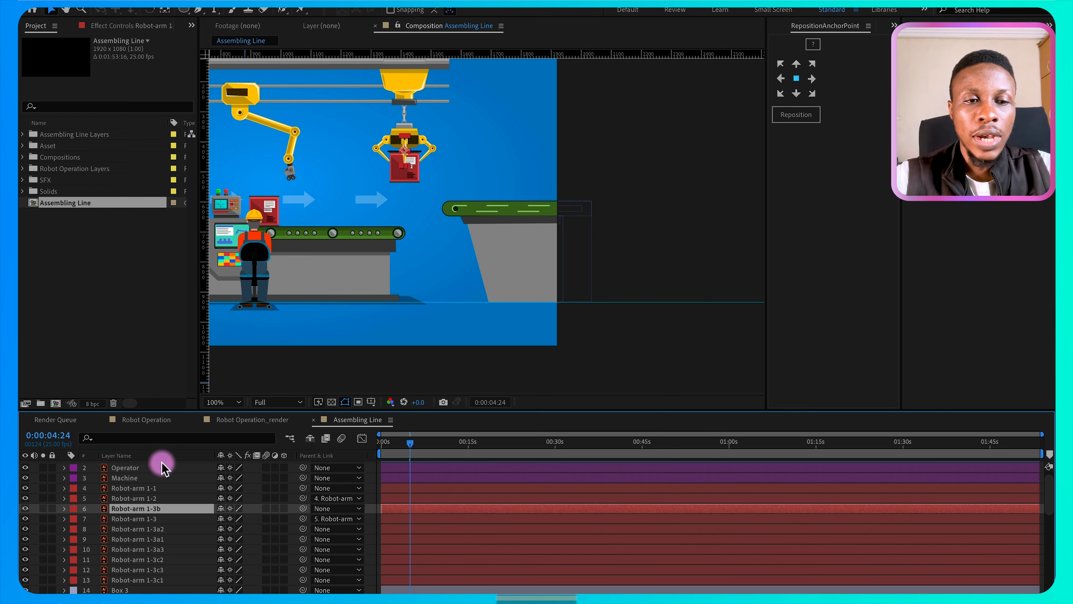
Step: Move the anchor point of Robot-arm 1-3b to its top centre and parent the layer to Robot-arm 1-3
{"action": "scroll", "coordinate": [428, 190], "scroll_direction": "up", "scroll_amount": 1}
{"action": "left_click_drag", "start_coordinate": [432, 197], "coordinate": [481, 298]}
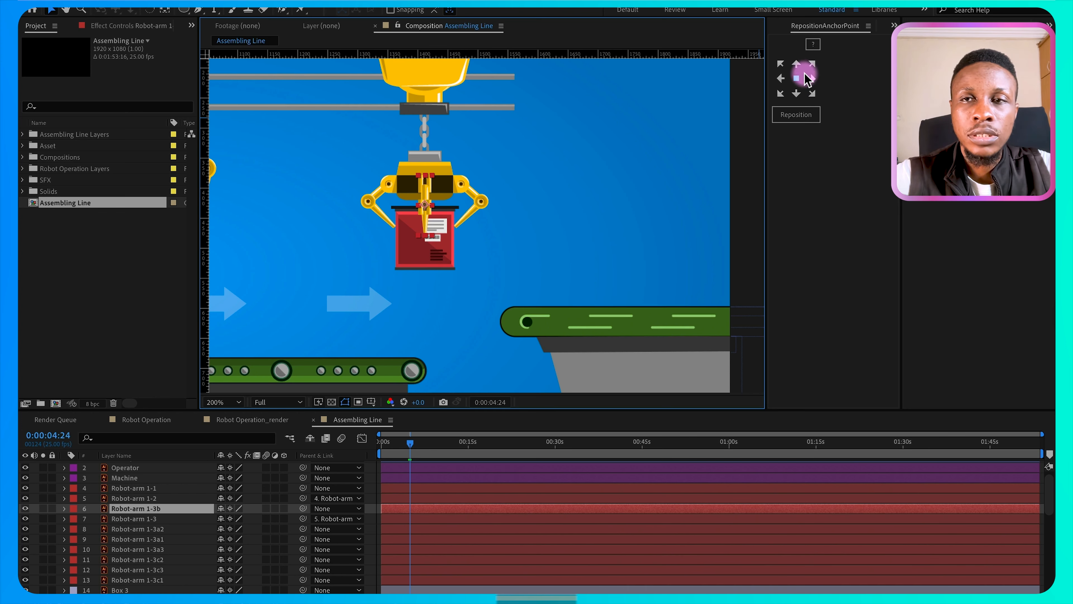
{"action": "left_click", "coordinate": [797, 64]}
{"action": "left_click", "coordinate": [796, 113]}
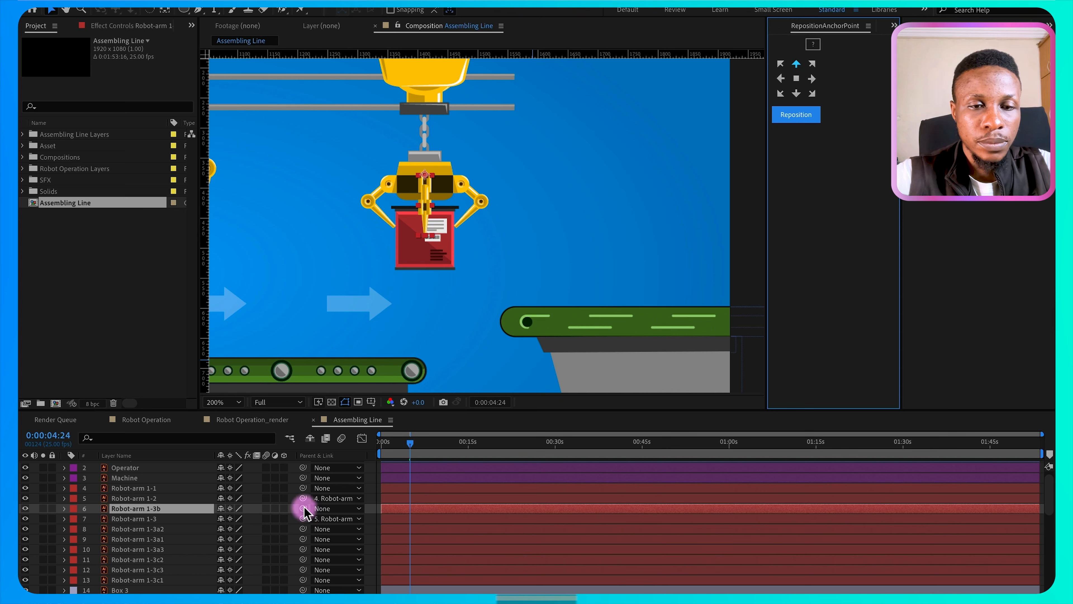
{"action": "left_click_drag", "start_coordinate": [303, 508], "coordinate": [129, 519]}
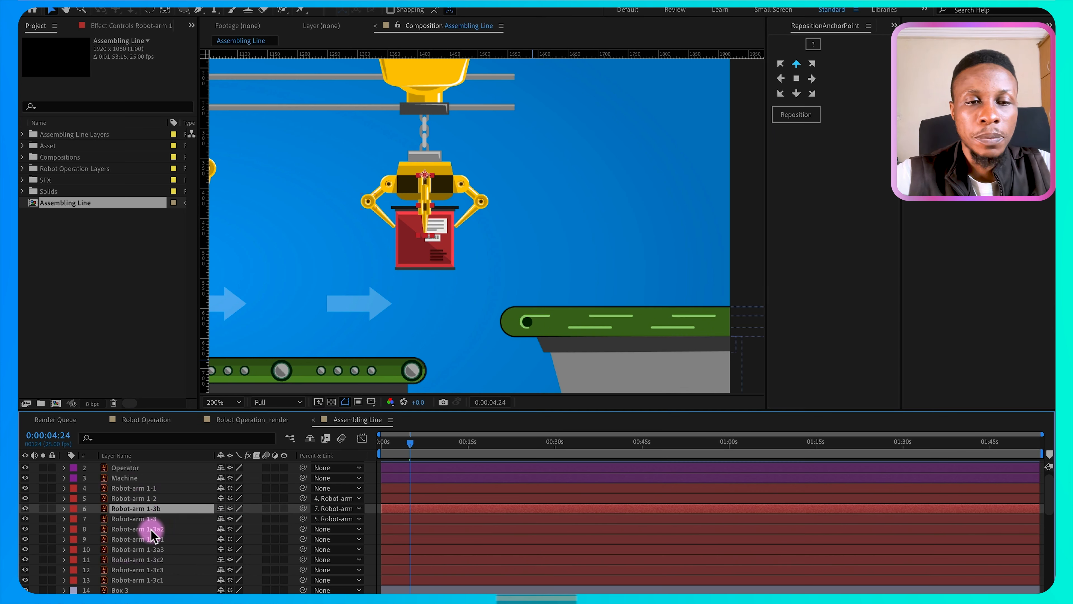
Step: Chain the left claw by parenting Robot-arm 1-3a3 to 1-3a2, 1-3a2 to 1-3a1, and 1-3a1 to Robot-arm 1-3
{"action": "left_click", "coordinate": [152, 529]}
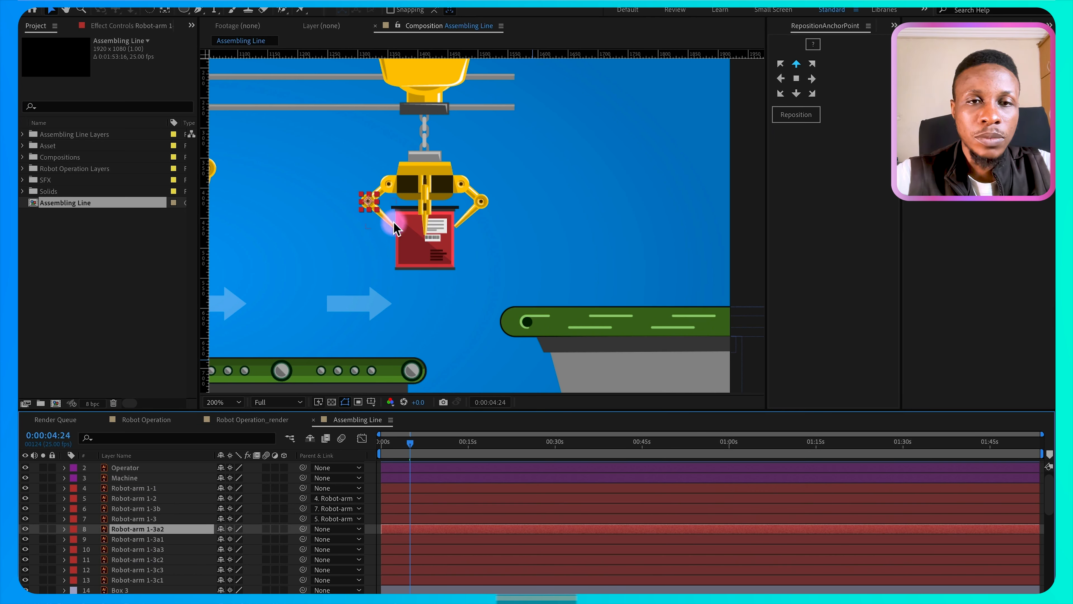
{"action": "left_click", "coordinate": [375, 531]}
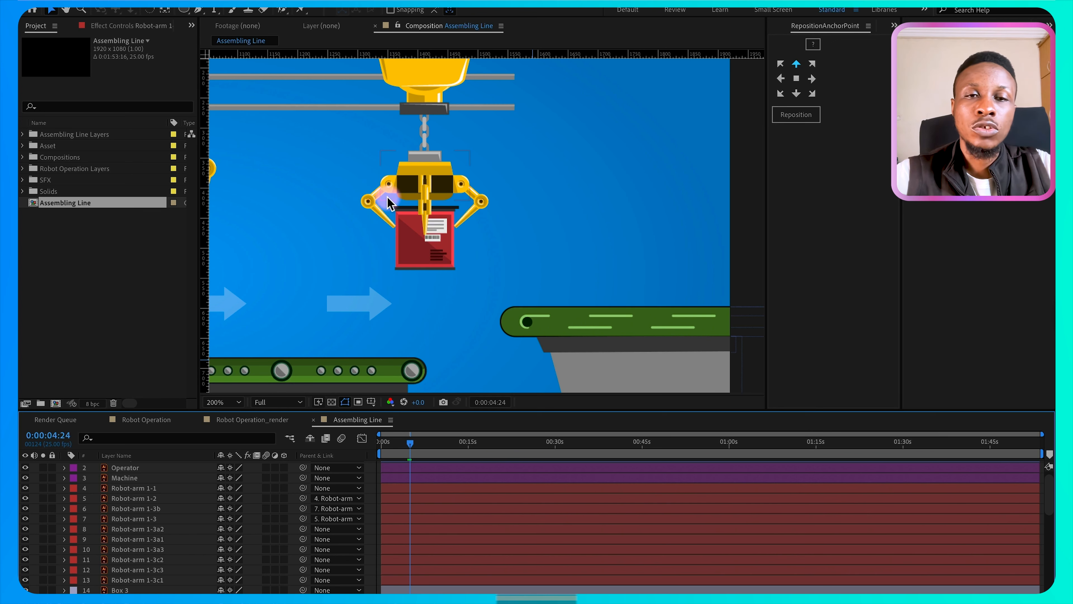
{"action": "left_click", "coordinate": [368, 210]}
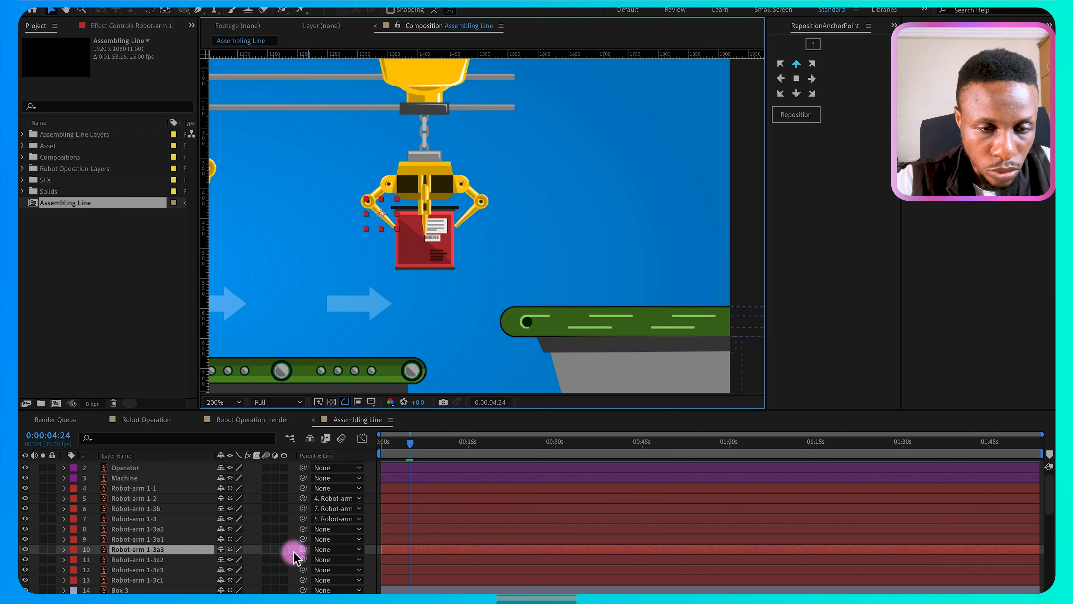
{"action": "left_click_drag", "start_coordinate": [303, 549], "coordinate": [168, 531]}
{"action": "left_click", "coordinate": [162, 528]}
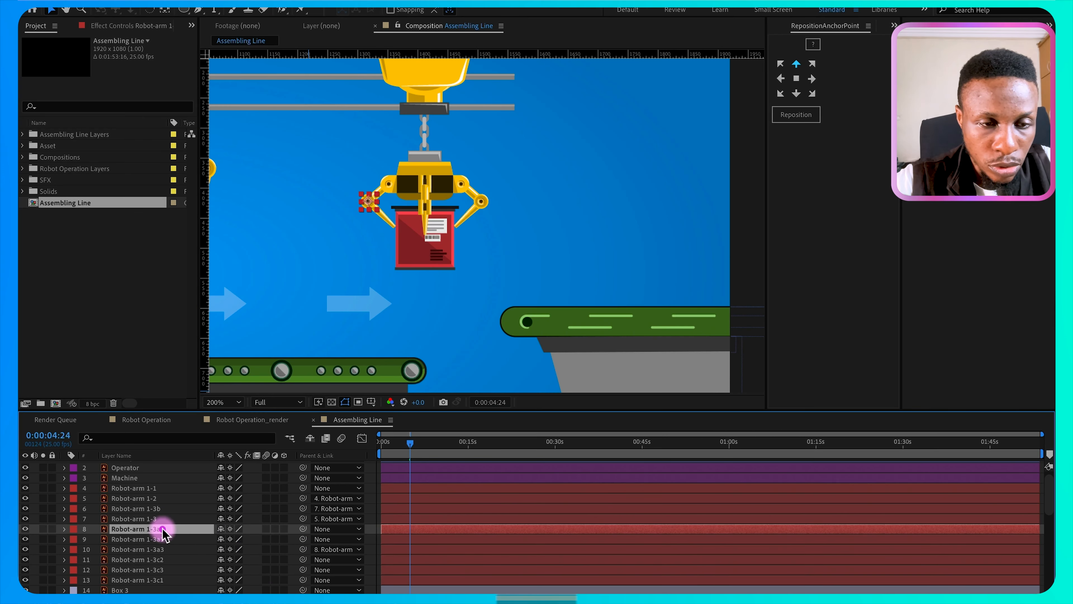
{"action": "left_click_drag", "start_coordinate": [303, 529], "coordinate": [172, 542]}
{"action": "left_click", "coordinate": [166, 540]}
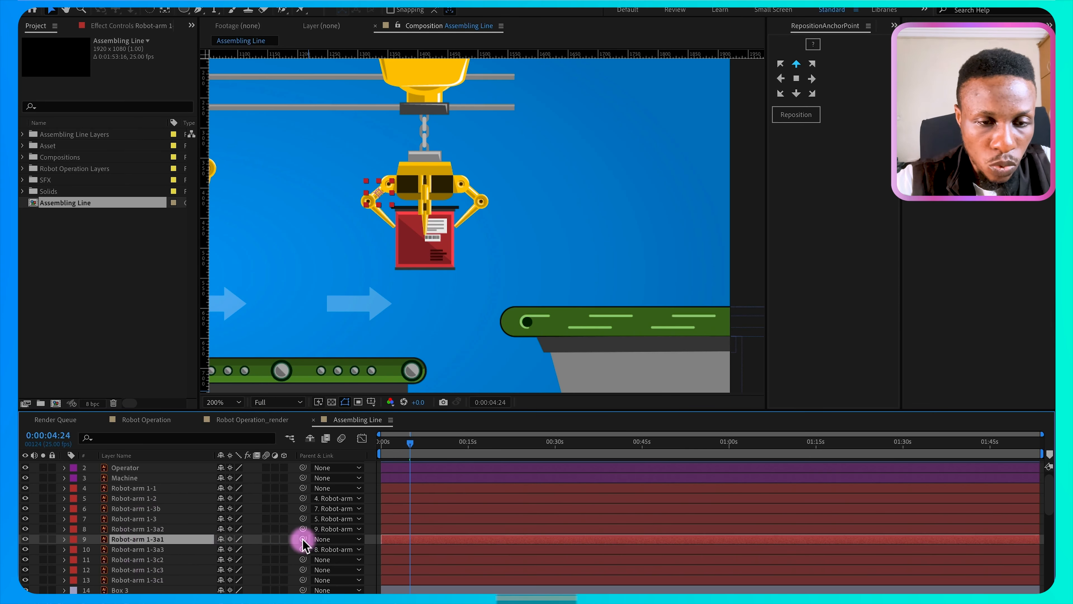
{"action": "left_click_drag", "start_coordinate": [303, 539], "coordinate": [157, 522]}
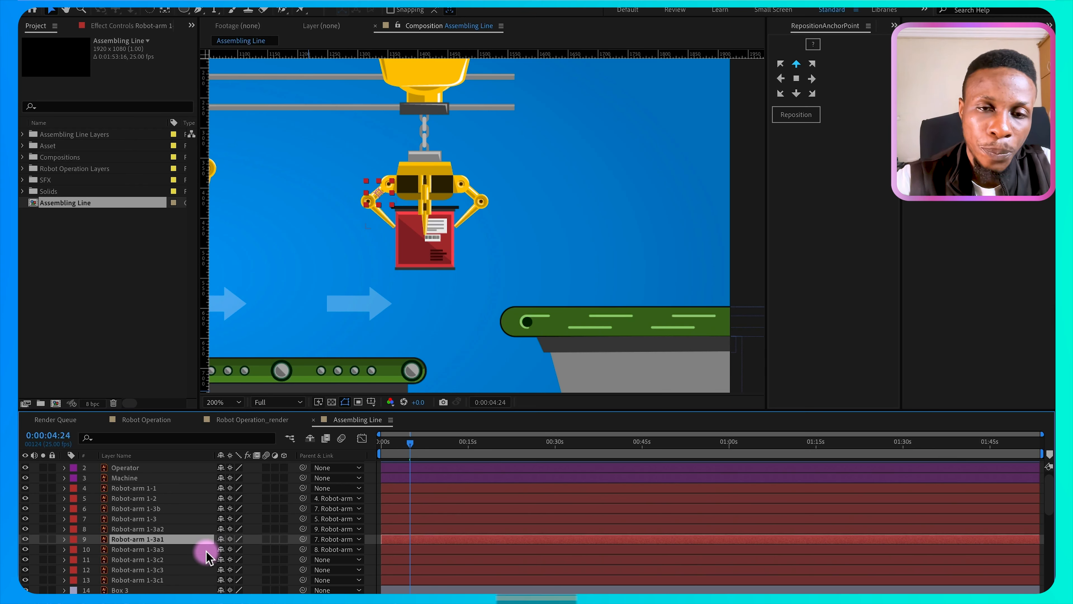
Step: Chain the right claw by parenting Robot-arm 1-3c1 to Robot-arm 1-3, 1-3c3 to 1-3c2, and 1-3c2 to 1-3c1
{"action": "scroll", "coordinate": [178, 568], "scroll_direction": "down", "scroll_amount": 3}
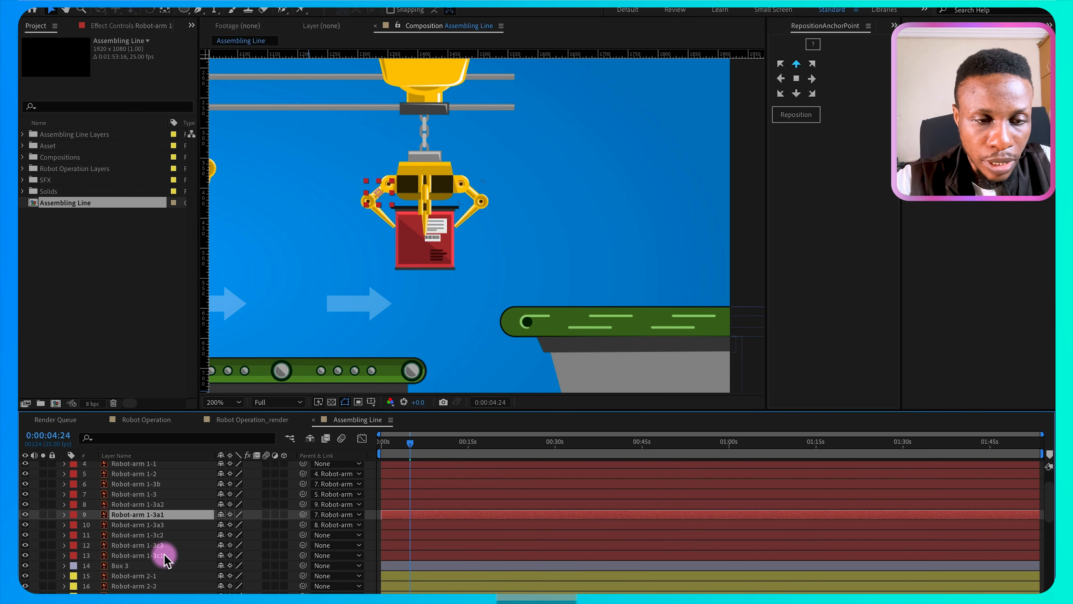
{"action": "left_click", "coordinate": [166, 556]}
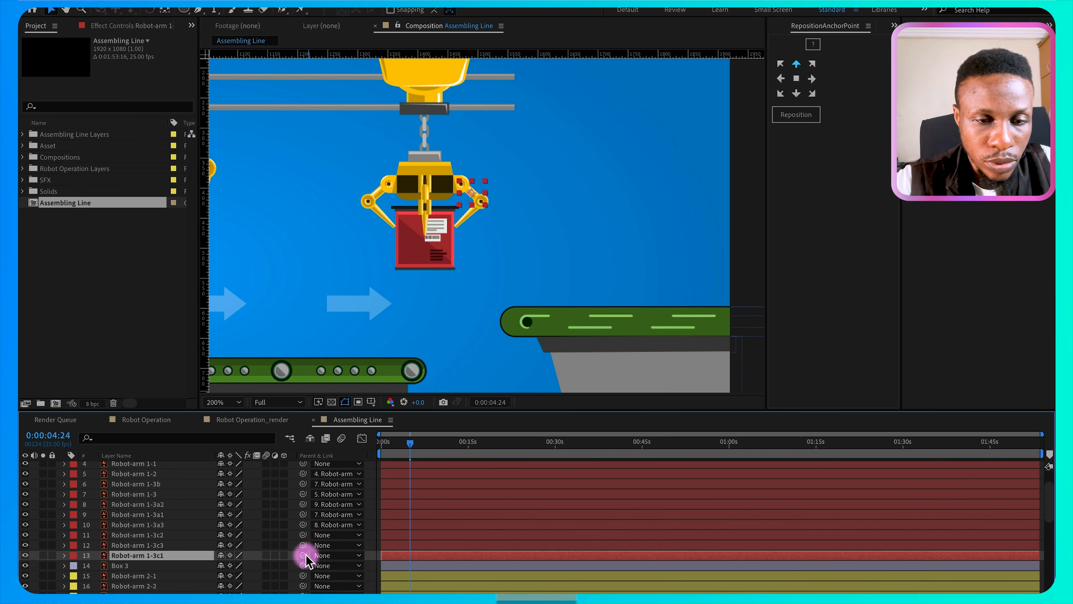
{"action": "left_click_drag", "start_coordinate": [303, 555], "coordinate": [153, 495]}
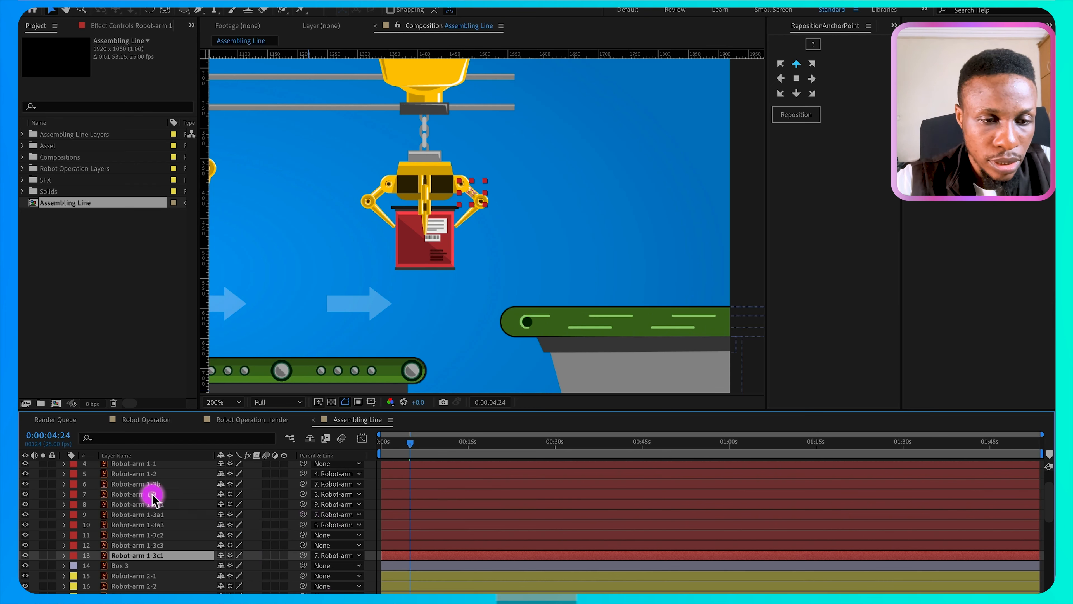
{"action": "left_click", "coordinate": [166, 545]}
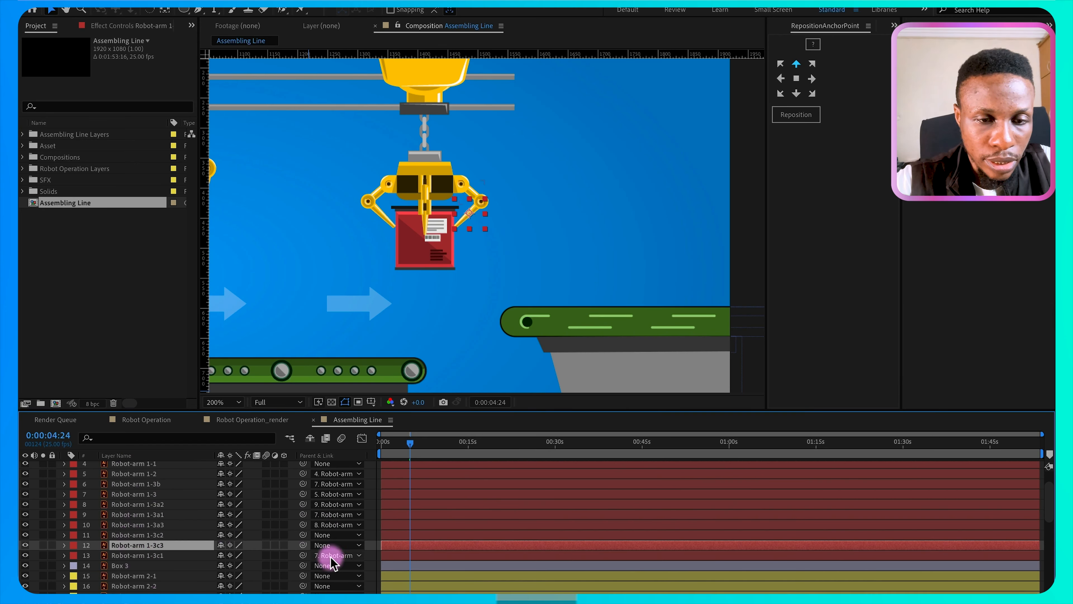
{"action": "left_click_drag", "start_coordinate": [302, 545], "coordinate": [161, 534]}
{"action": "left_click", "coordinate": [171, 536]}
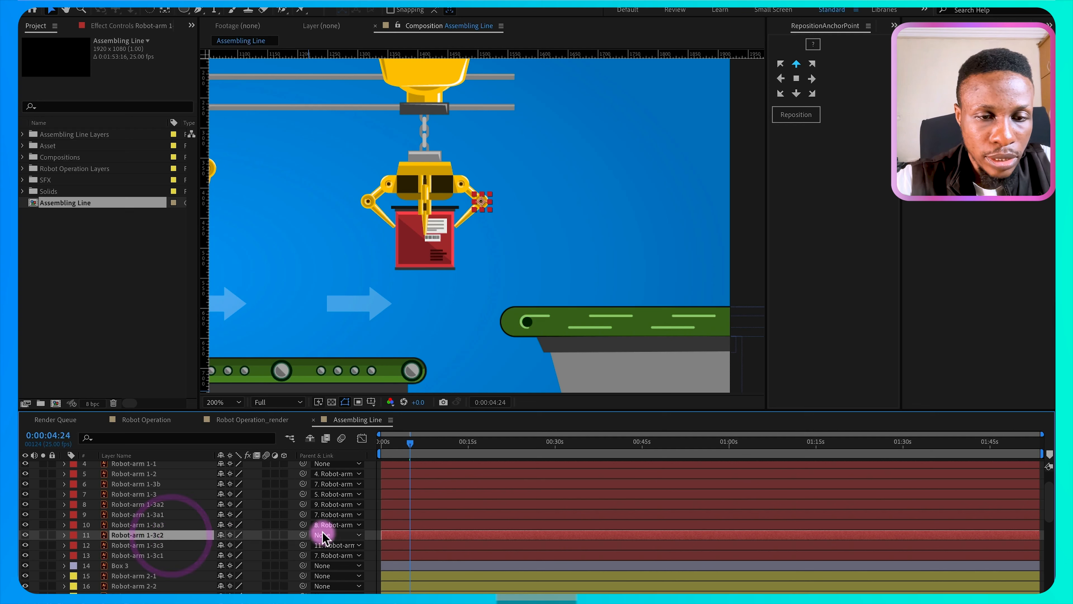
{"action": "left_click_drag", "start_coordinate": [304, 540], "coordinate": [187, 555]}
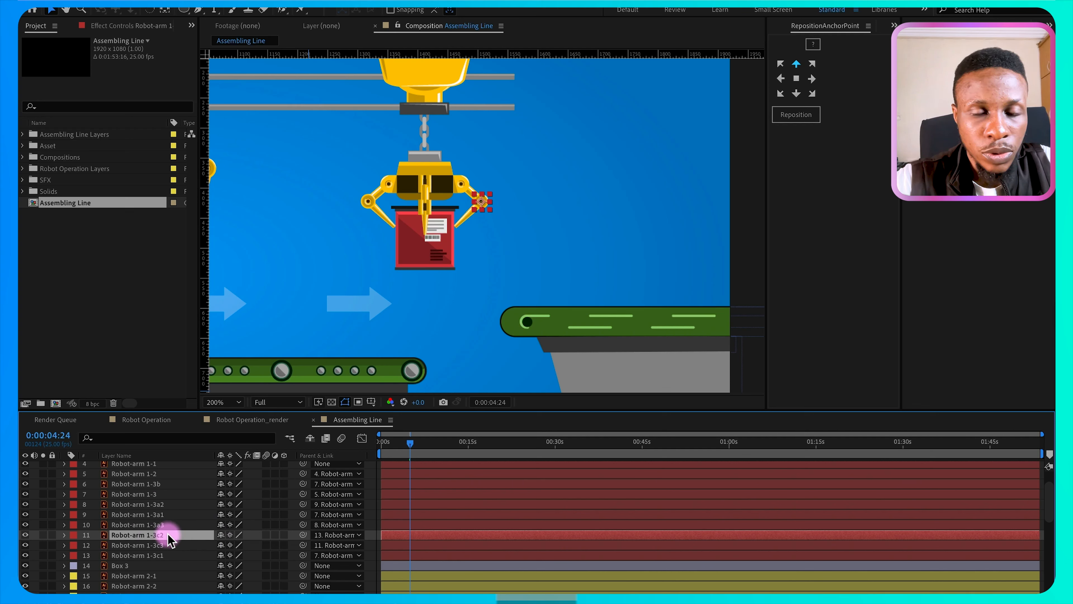
Step: Test the parenting by rotating Robot-arm 1-3c2 to -21° and shifting Robot-arm 1-1 horizontally, and undo both changes
{"action": "key", "text": "r"}
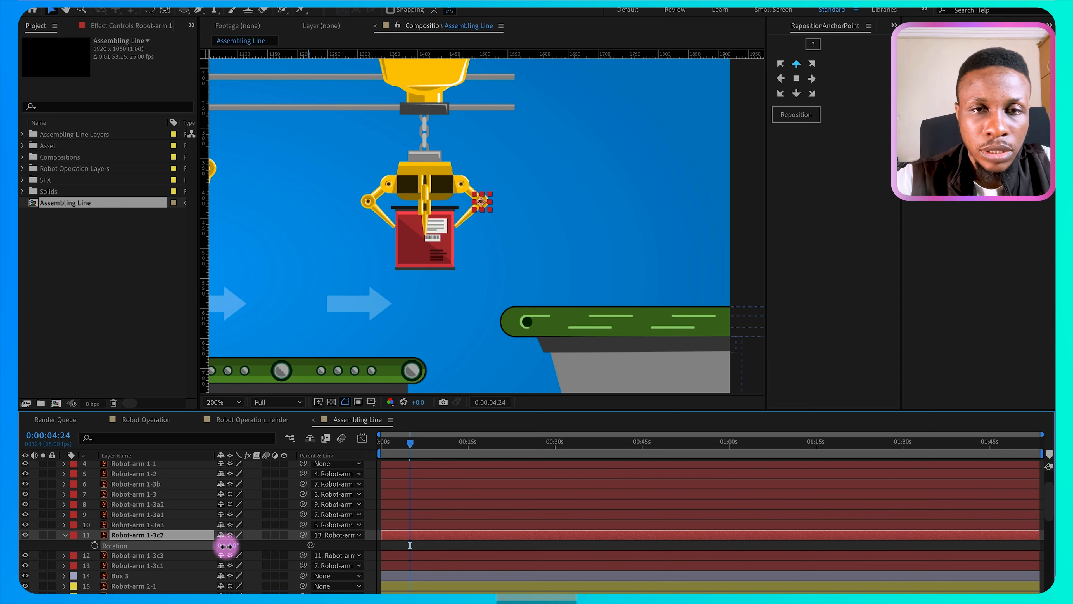
{"action": "mouse_move", "coordinate": [223, 544]}
{"action": "left_mouse_down"}
{"action": "mouse_move", "coordinate": [256, 542]}
{"action": "mouse_move", "coordinate": [226, 556]}
{"action": "left_mouse_up"}
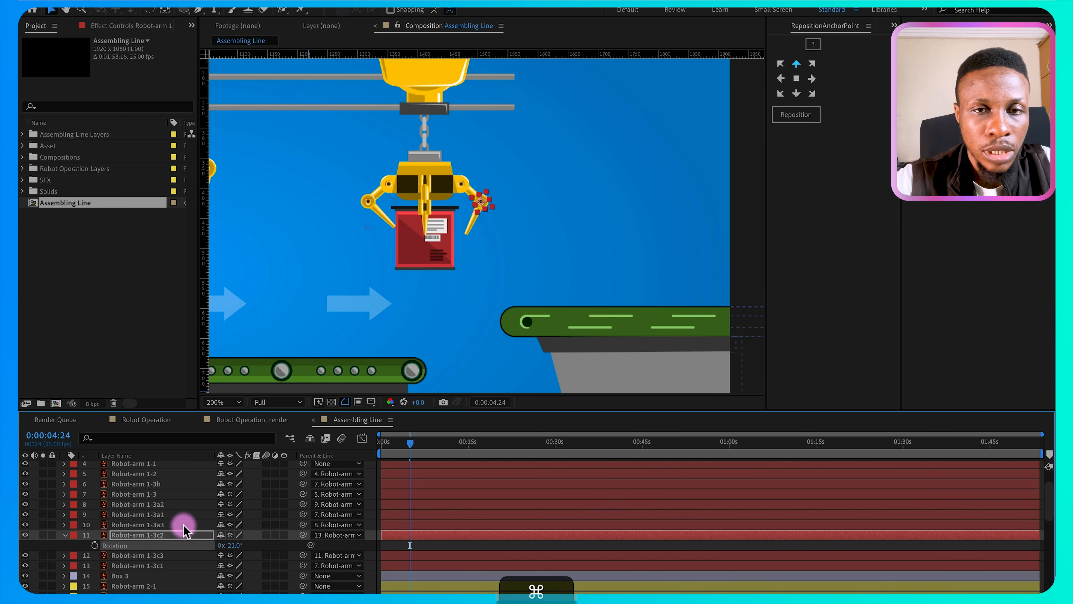
{"action": "scroll", "coordinate": [182, 522], "scroll_direction": "up", "scroll_amount": 1}
{"action": "scroll", "coordinate": [182, 516], "scroll_direction": "up", "scroll_amount": 1}
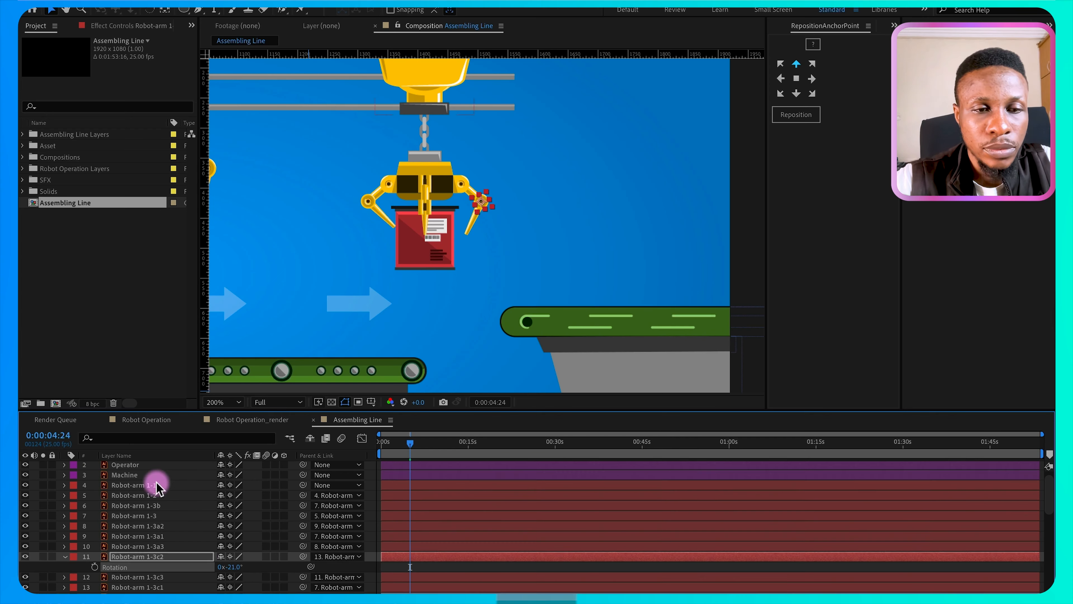
{"action": "left_click", "coordinate": [167, 484]}
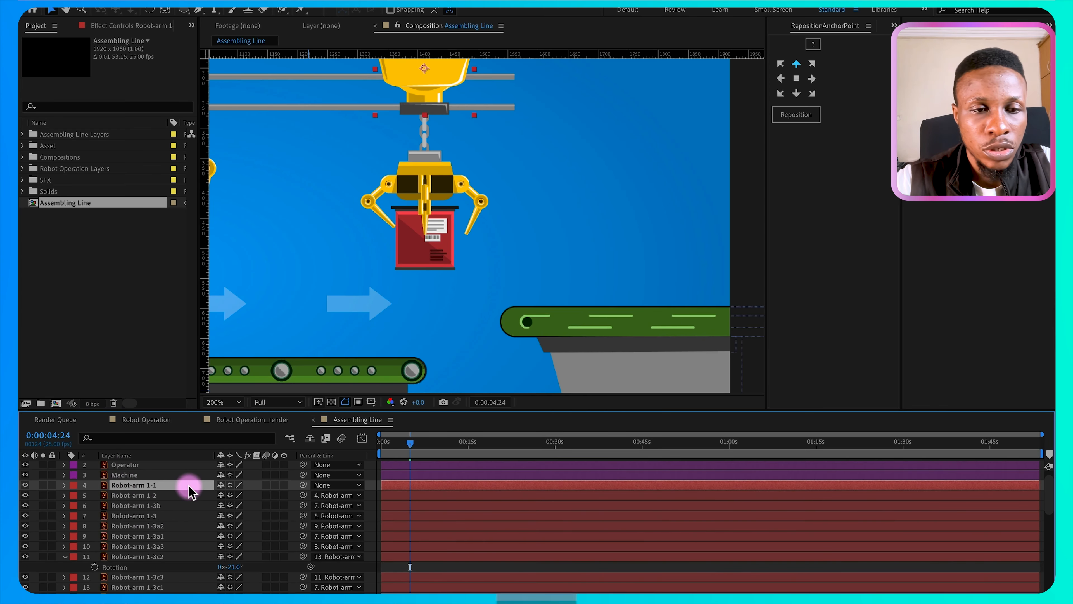
{"action": "key", "text": "p"}
{"action": "left_click_drag", "start_coordinate": [231, 495], "coordinate": [172, 499]}
{"action": "key", "text": "super+z"}
{"action": "key", "text": "super+z"}
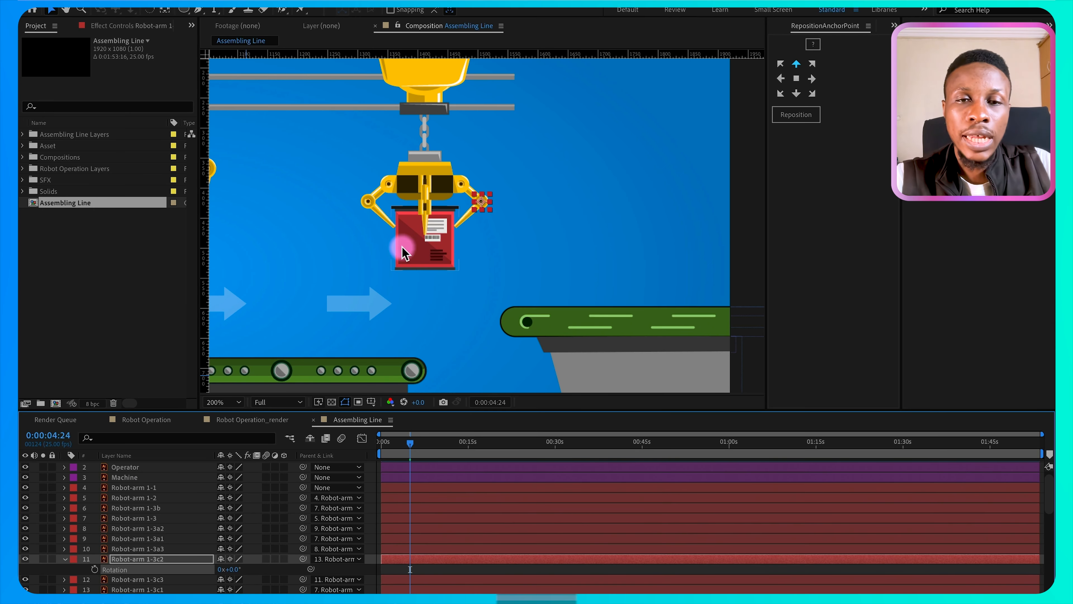
Step: Try shifting the Position of Robot-arm 1-1 horizontally to test the whole arm's movement, and undo the move
{"action": "key", "text": "space"}
{"action": "left_click_drag", "start_coordinate": [481, 223], "coordinate": [555, 233]}
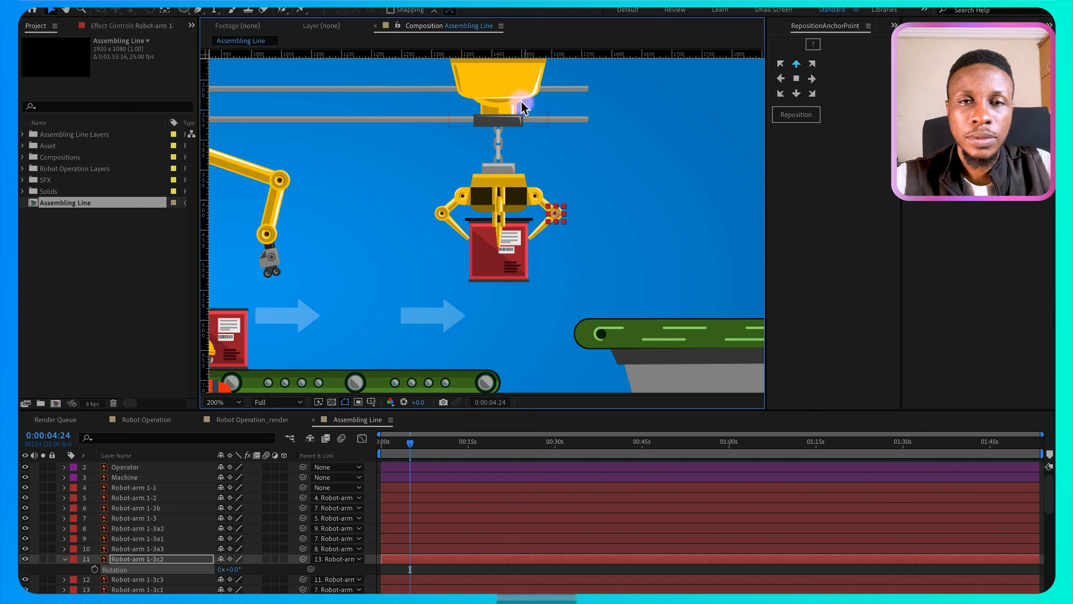
{"action": "left_click", "coordinate": [510, 90]}
{"action": "key", "text": "p"}
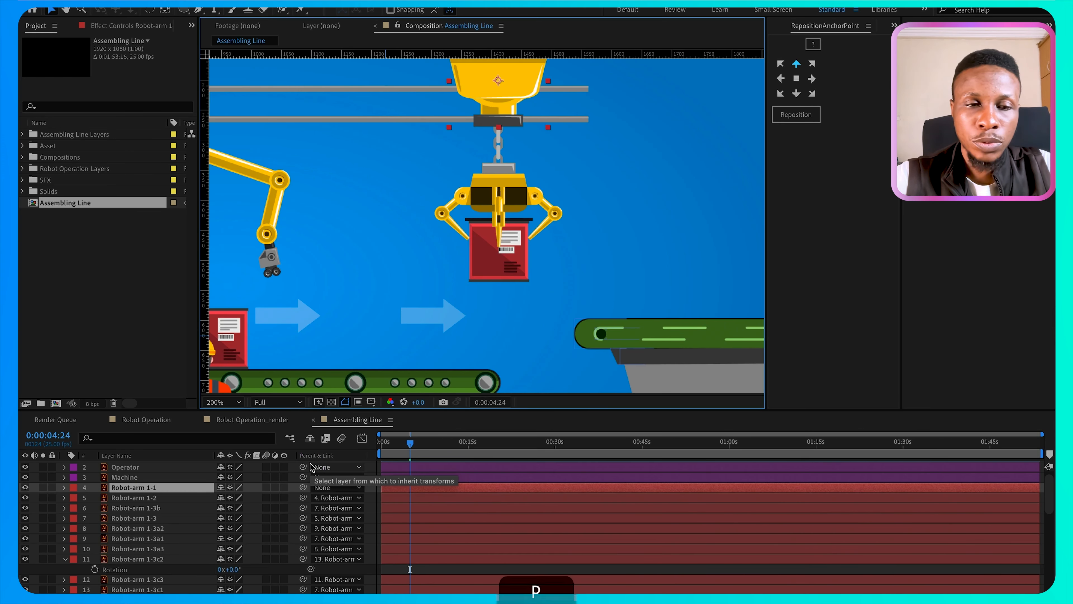
{"action": "left_click_drag", "start_coordinate": [224, 497], "coordinate": [146, 503]}
{"action": "key", "text": "super+z"}
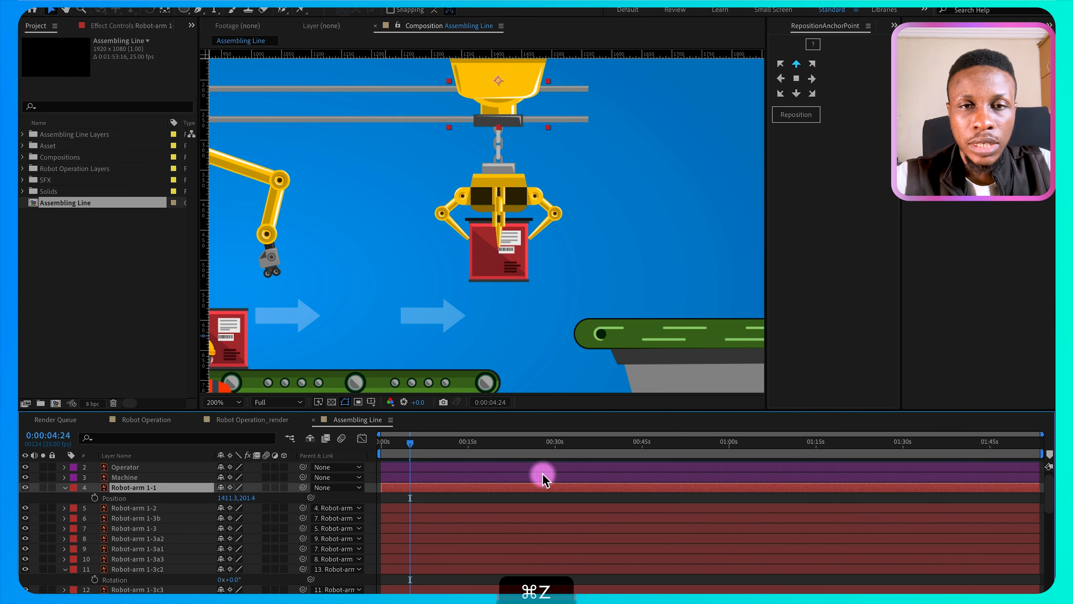
Step: Parent the Box 3 layer to Robot-arm 1-3b
{"action": "left_click", "coordinate": [495, 278]}
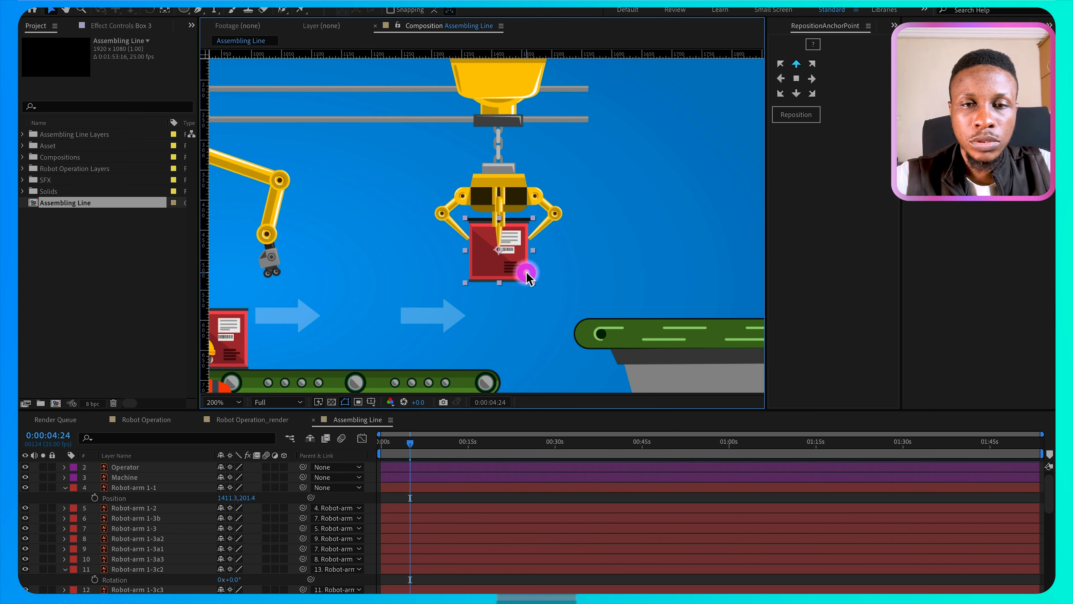
{"action": "scroll", "coordinate": [482, 566], "scroll_direction": "down", "scroll_amount": 4}
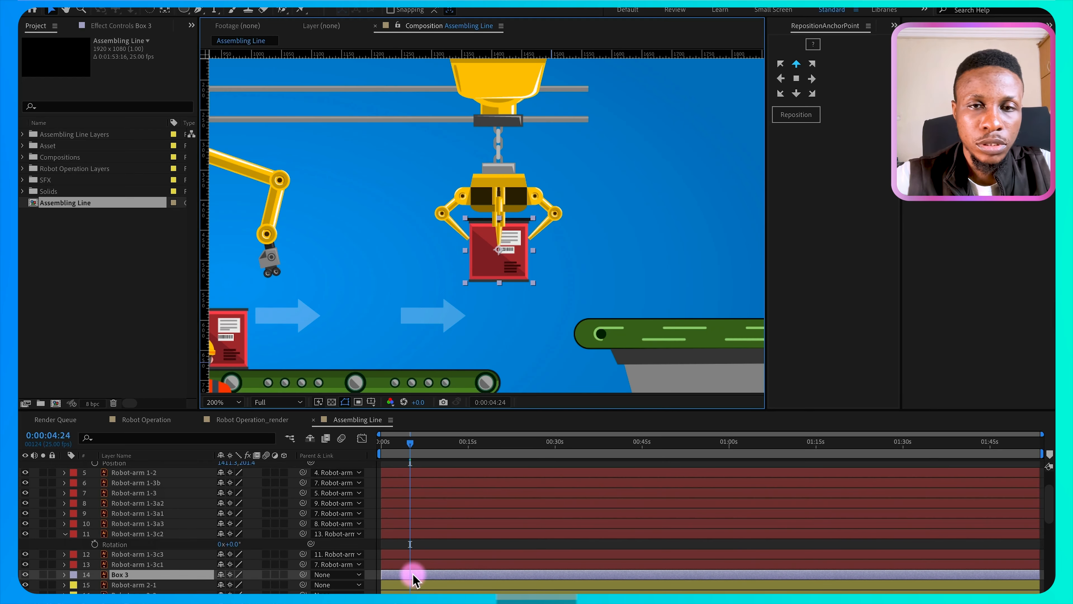
{"action": "left_click", "coordinate": [499, 210]}
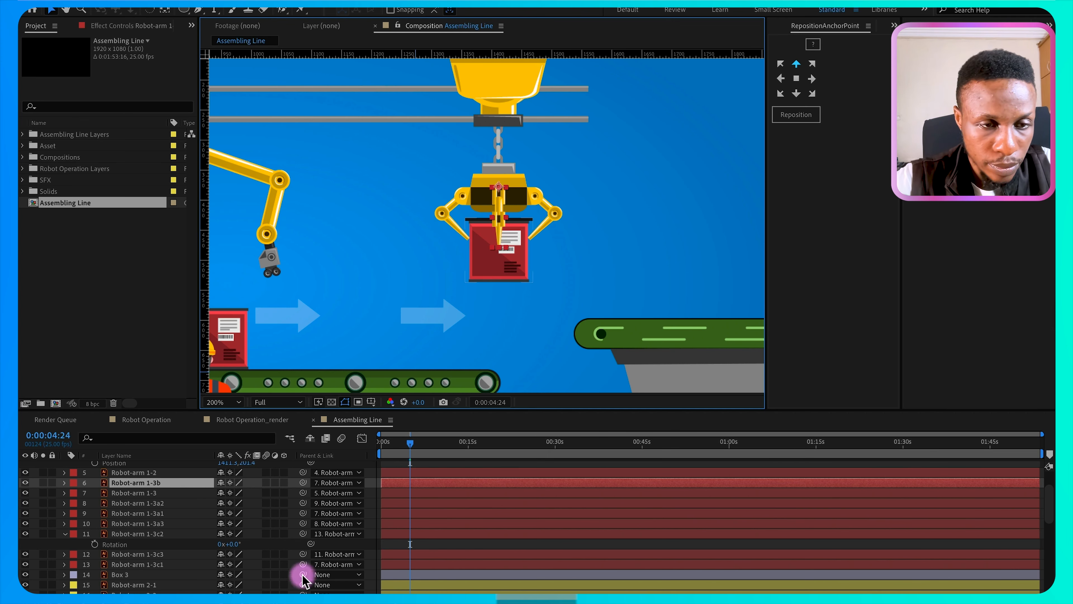
{"action": "left_click_drag", "start_coordinate": [303, 574], "coordinate": [161, 482]}
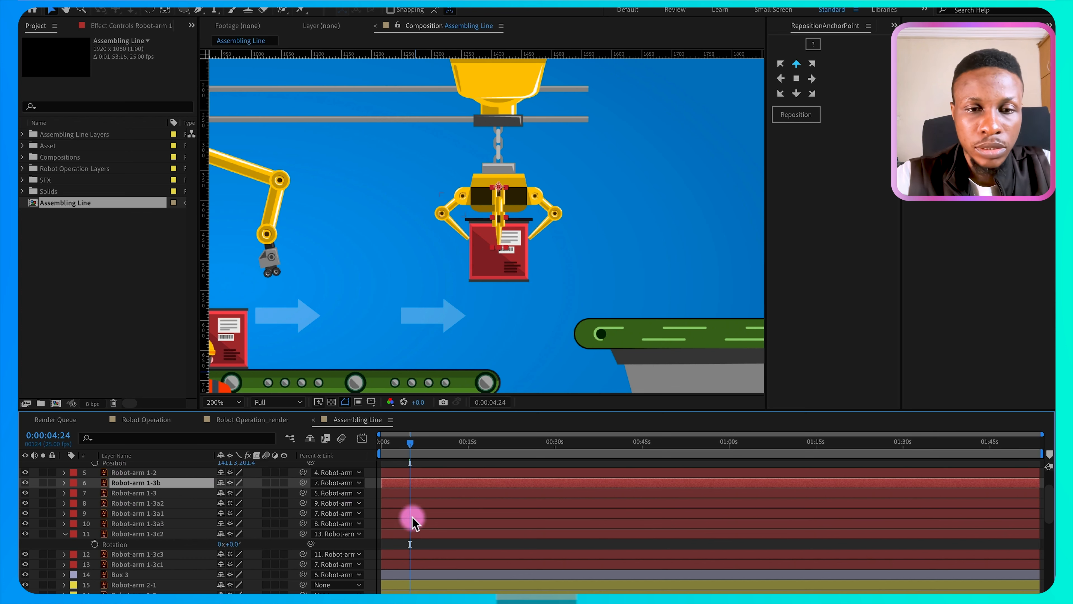
Step: Move the whole arm assembly left by setting the Position of Robot-arm 1-1 to 1288.3, 201.4
{"action": "left_click", "coordinate": [501, 101]}
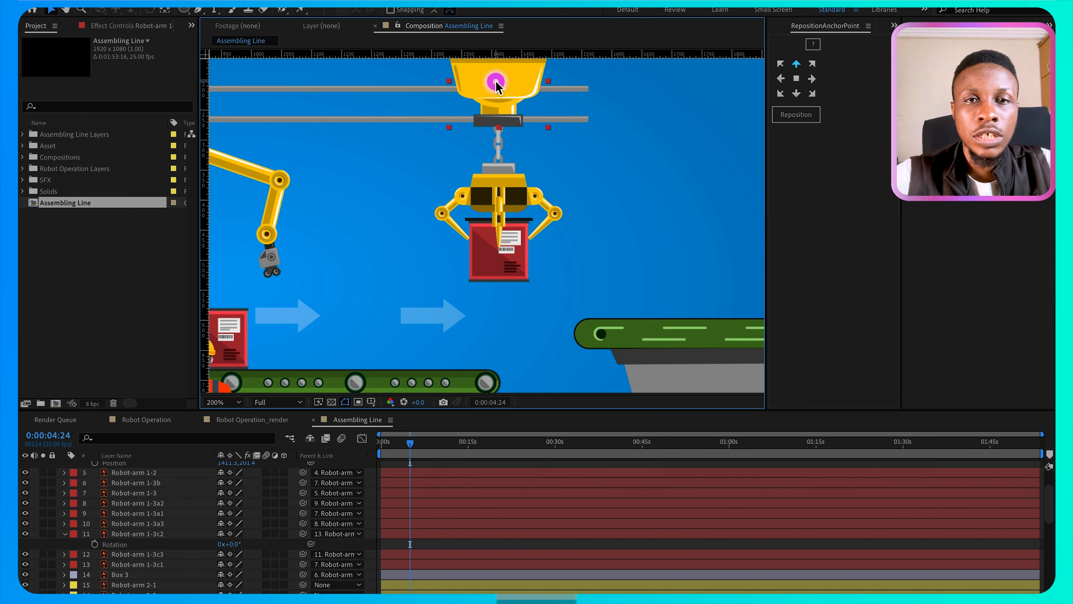
{"action": "scroll", "coordinate": [411, 492], "scroll_direction": "up", "scroll_amount": 3}
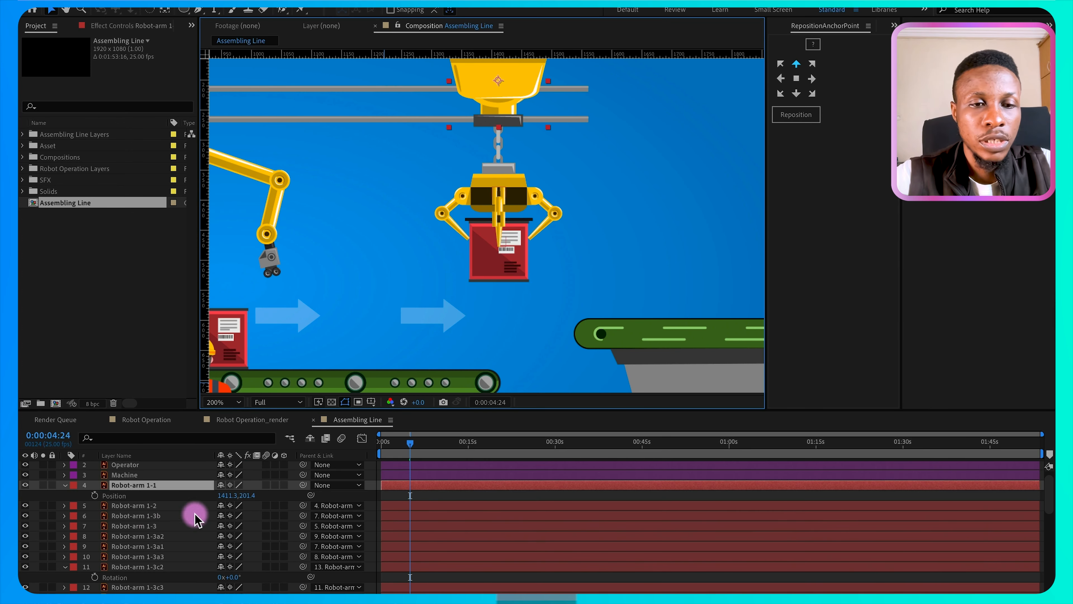
{"action": "left_click_drag", "start_coordinate": [224, 495], "coordinate": [155, 503]}
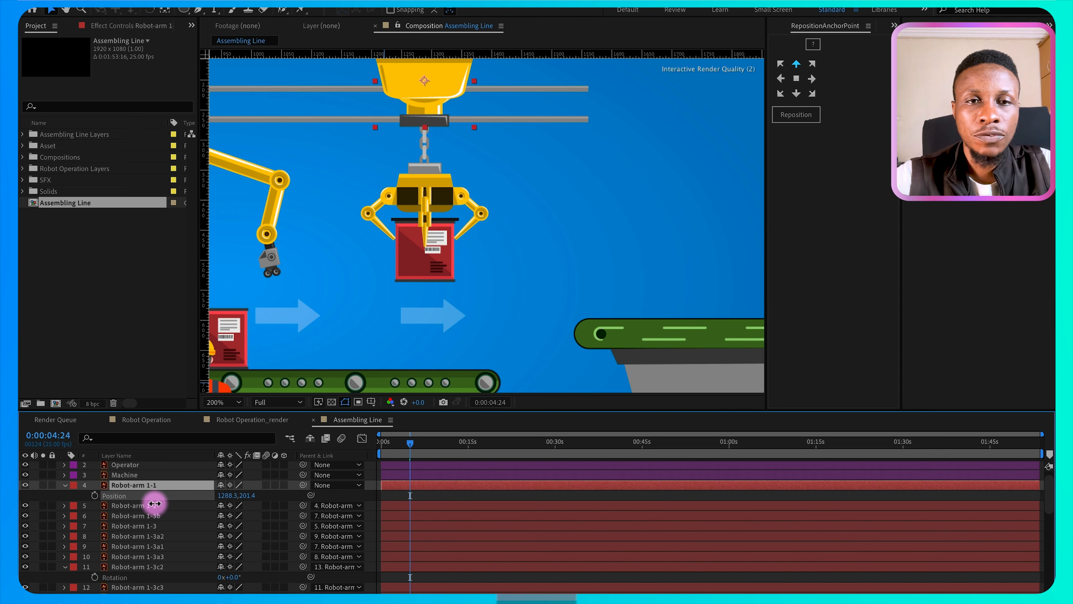
Step: Stretch the Hanger rails to the right so they extend over the second conveyor
{"action": "left_click", "coordinate": [577, 122]}
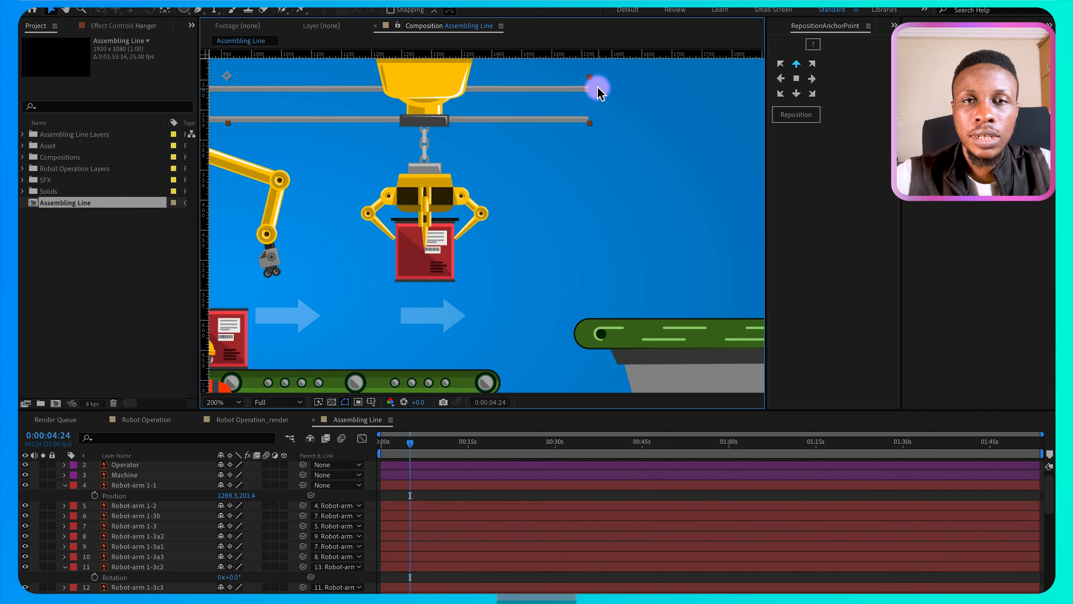
{"action": "left_click_drag", "start_coordinate": [591, 79], "coordinate": [748, 79]}
Step: Add a Position keyframe to Robot-arm 1-3 at 0:00:00:00 and move the current time to 0:00:07:24
{"action": "left_click", "coordinate": [438, 166]}
{"action": "left_click", "coordinate": [382, 447]}
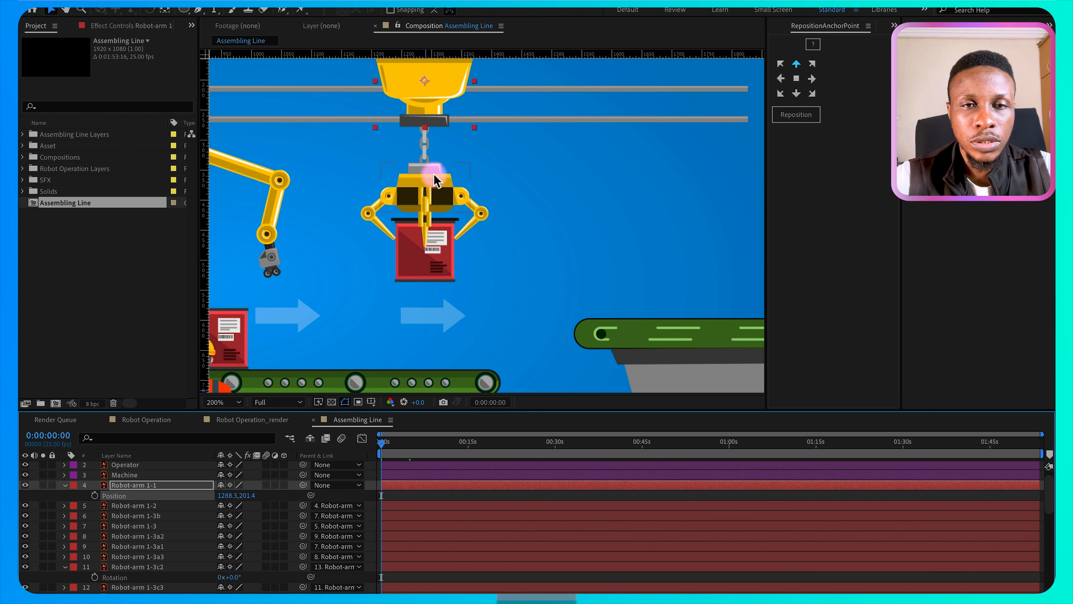
{"action": "left_click", "coordinate": [440, 186]}
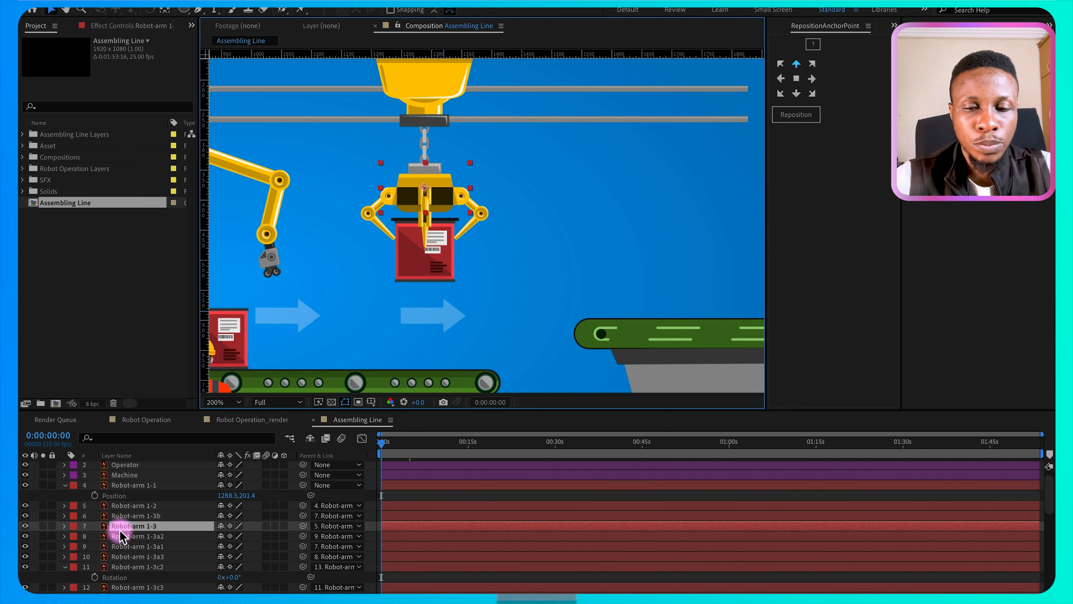
{"action": "key", "text": "p"}
{"action": "left_click", "coordinate": [94, 535]}
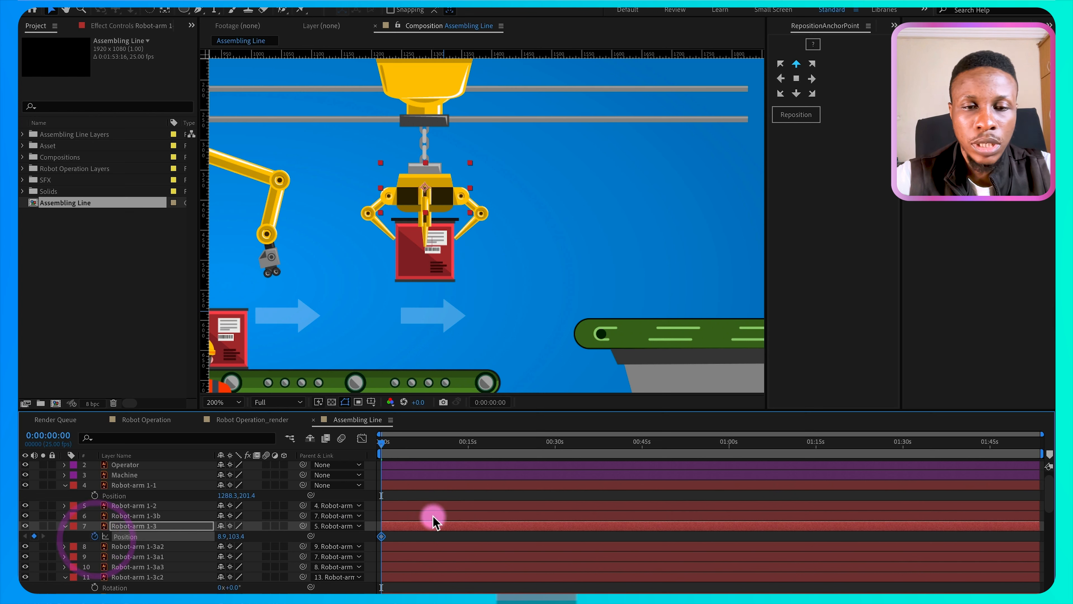
{"action": "left_click_drag", "start_coordinate": [388, 444], "coordinate": [432, 450]}
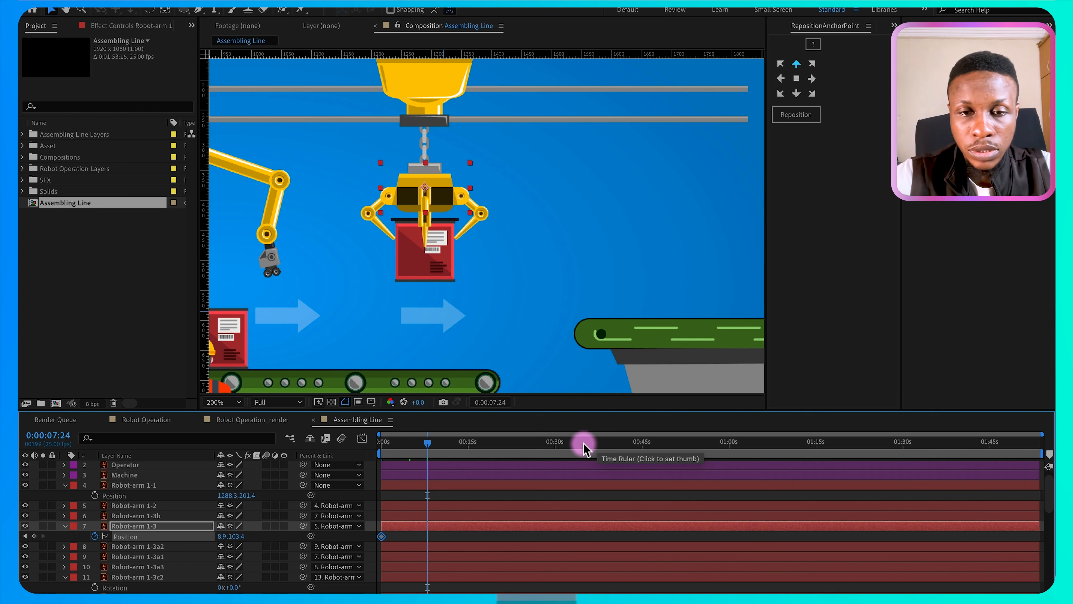
Step: End the work area at 0:00:30:00 and trim the composition to the work area
{"action": "left_click", "coordinate": [555, 444]}
{"action": "key", "text": "n"}
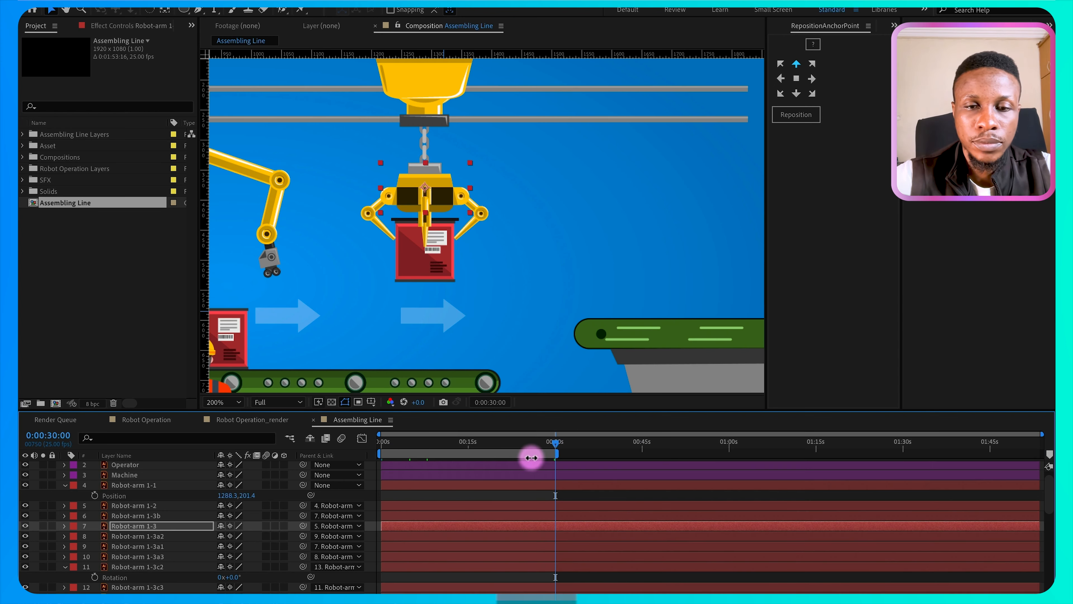
{"action": "right_click", "coordinate": [533, 461]}
{"action": "left_click", "coordinate": [549, 493]}
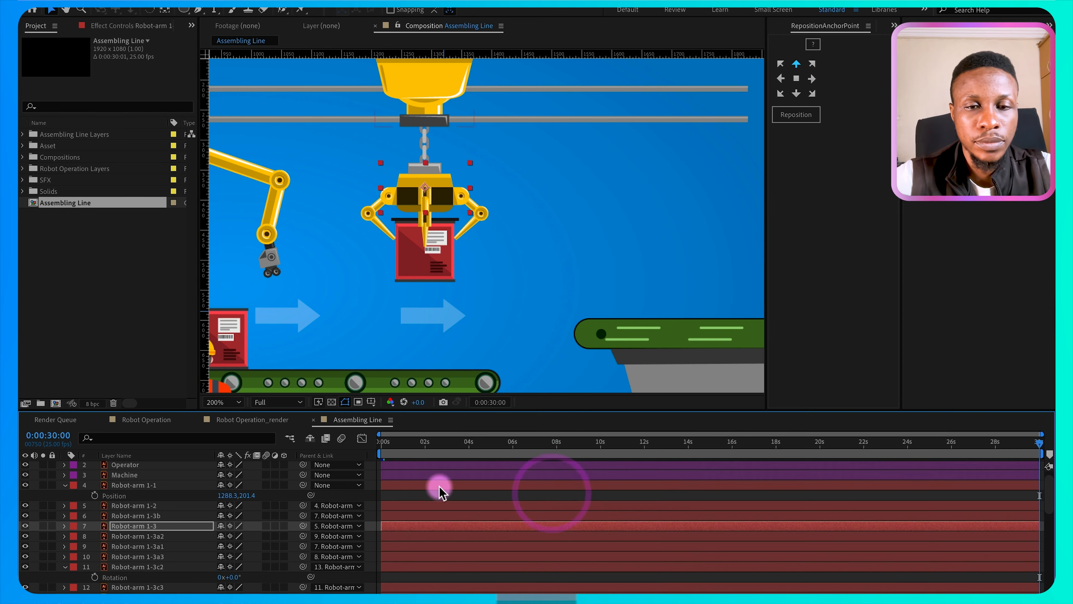
Step: At 0:00:02:00, set the Position of Robot-arm 1-3 to 8.9, 248.4 to lower the claw, and preview the movement
{"action": "key", "text": "p"}
{"action": "scroll", "coordinate": [479, 515], "scroll_direction": "down", "scroll_amount": 2}
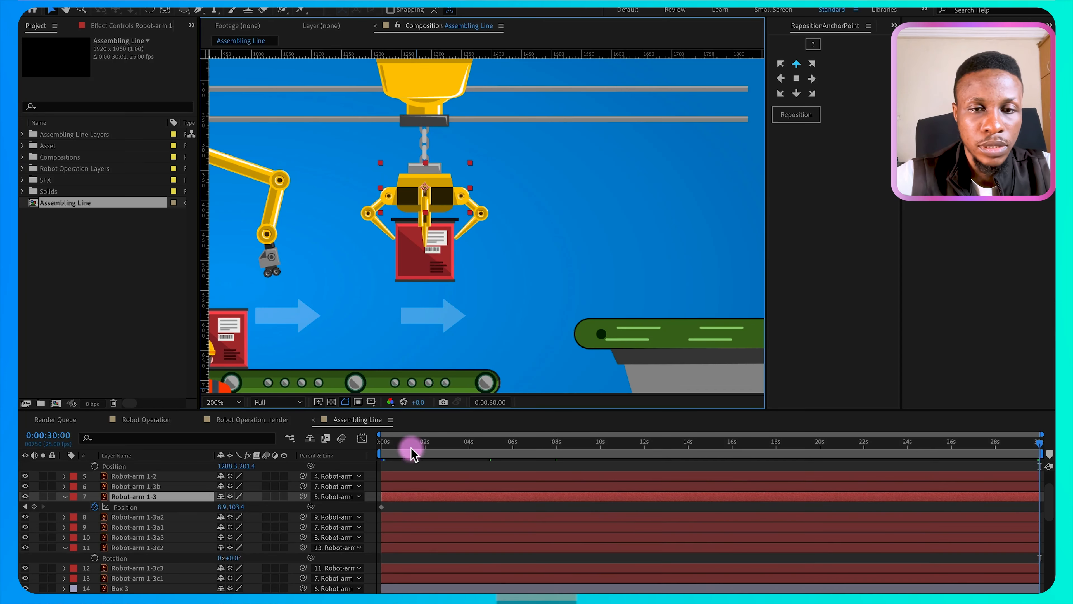
{"action": "left_click", "coordinate": [401, 443]}
{"action": "left_click_drag", "start_coordinate": [397, 442], "coordinate": [428, 450]}
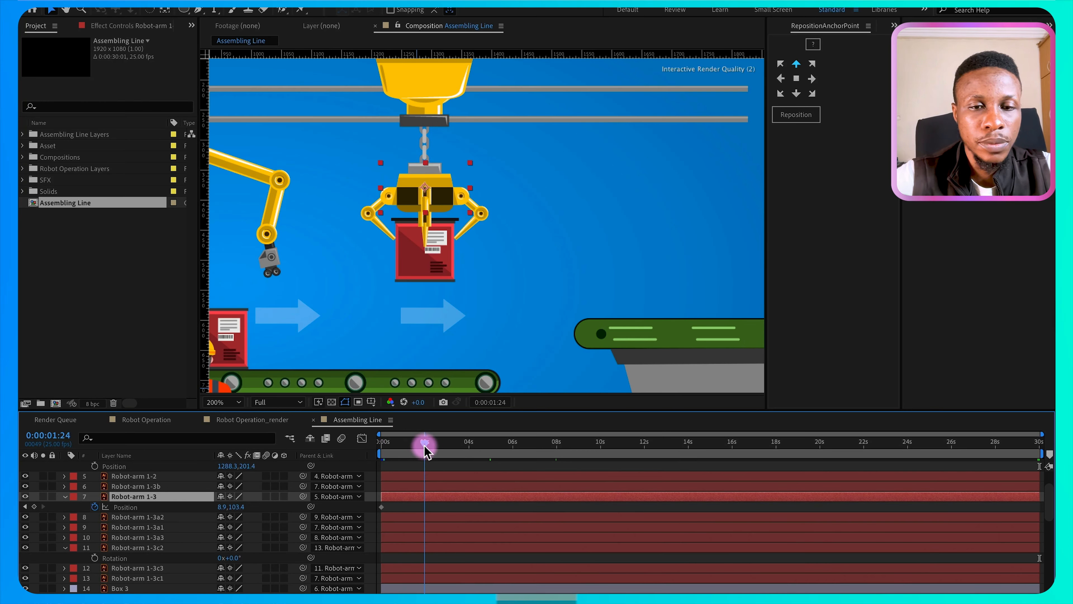
{"action": "left_click", "coordinate": [235, 507]}
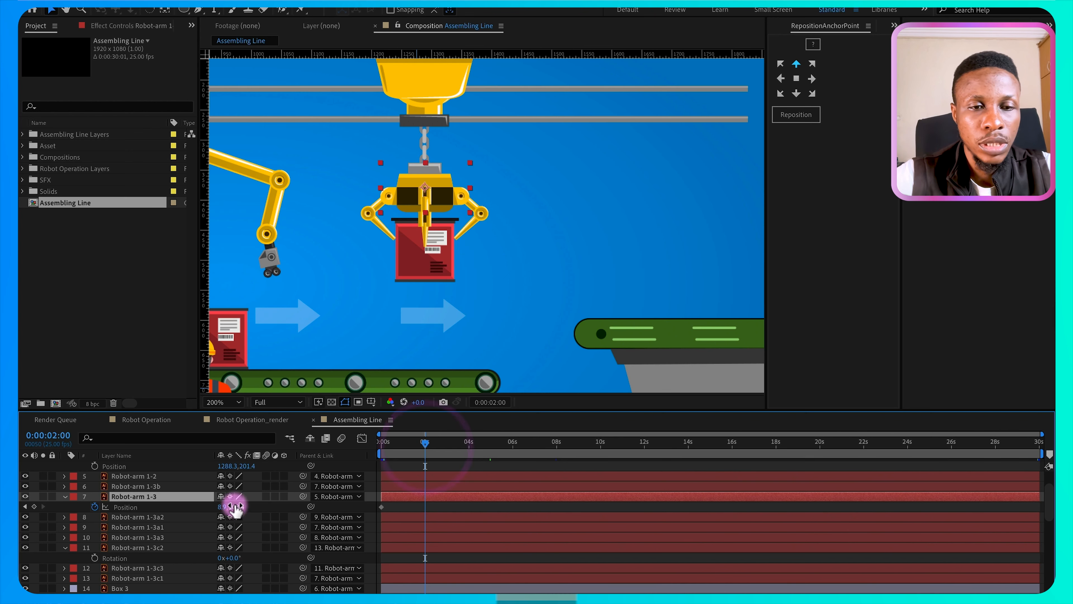
{"action": "left_click_drag", "start_coordinate": [235, 505], "coordinate": [320, 506]}
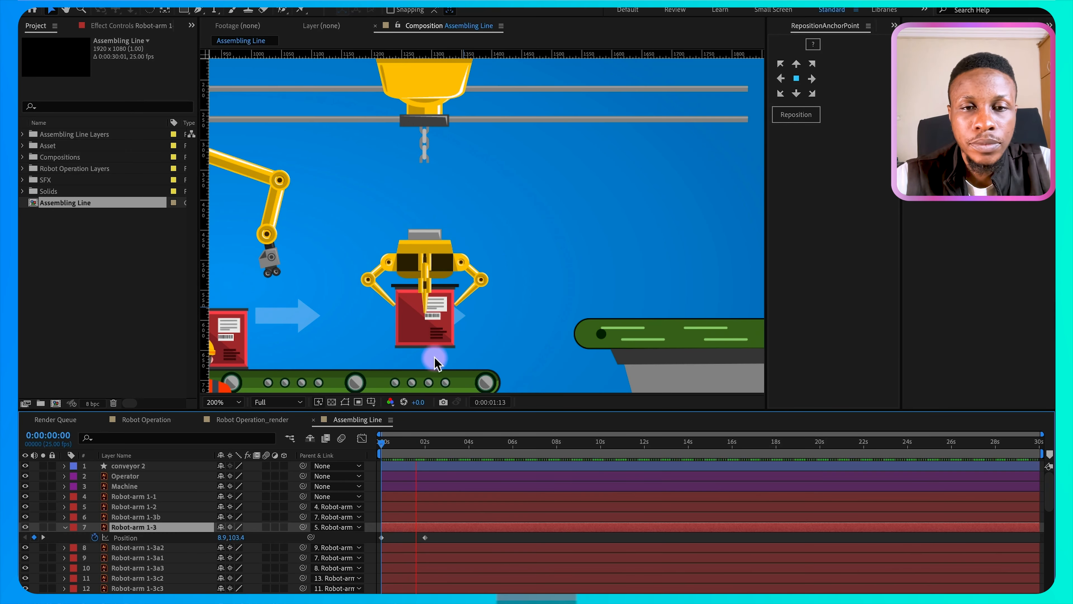
{"action": "key", "text": "space"}
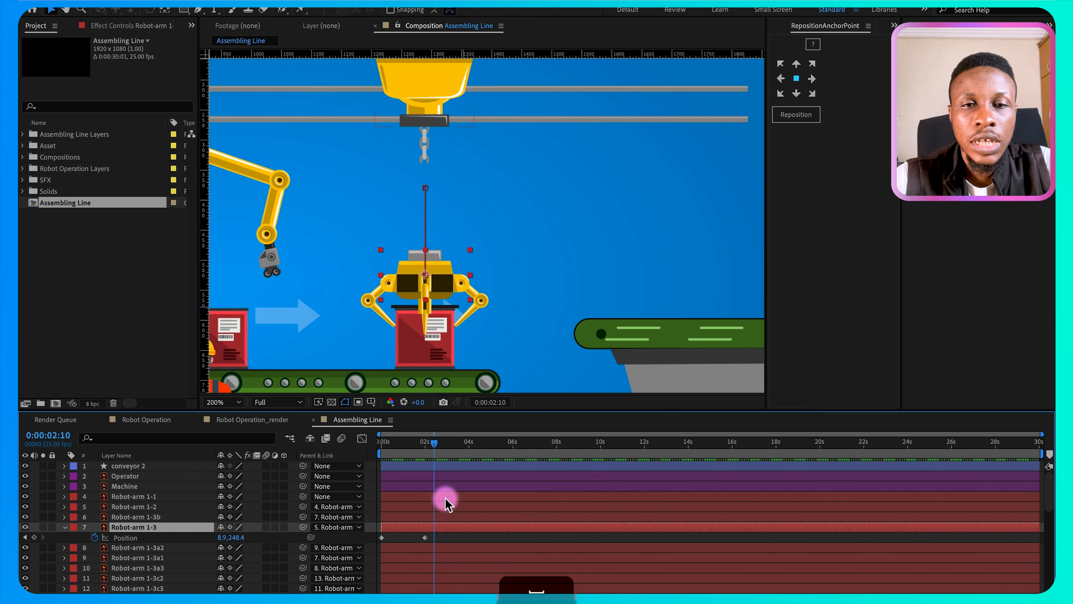
Step: Shift the second Position keyframe of Robot-arm 1-3 earlier to 0:00:01:09 and preview the faster descent
{"action": "left_click_drag", "start_coordinate": [425, 537], "coordinate": [413, 538]}
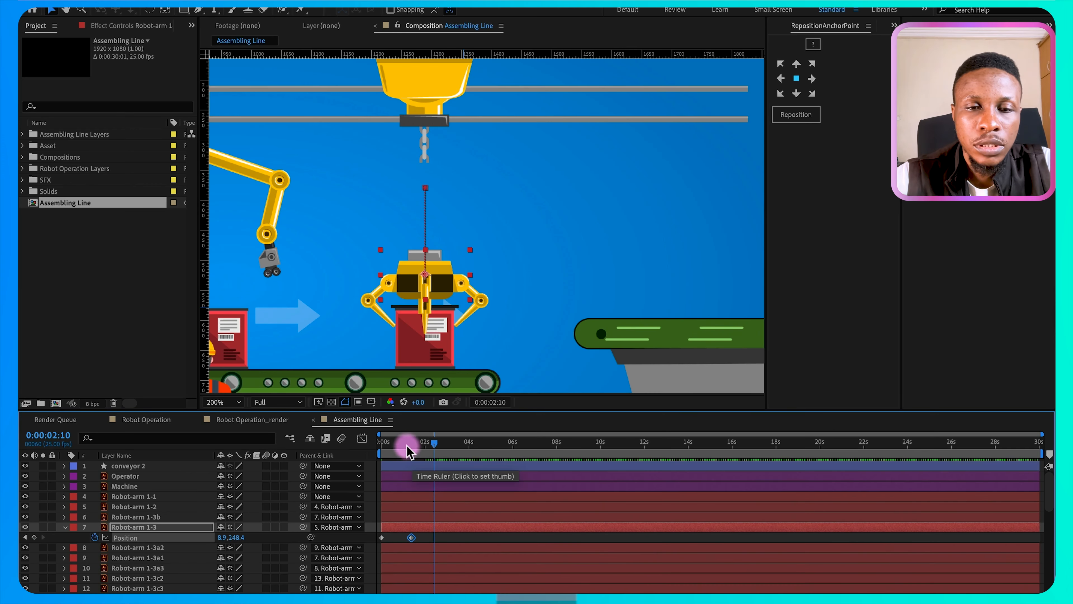
{"action": "left_click_drag", "start_coordinate": [407, 445], "coordinate": [329, 444]}
{"action": "key", "text": "space"}
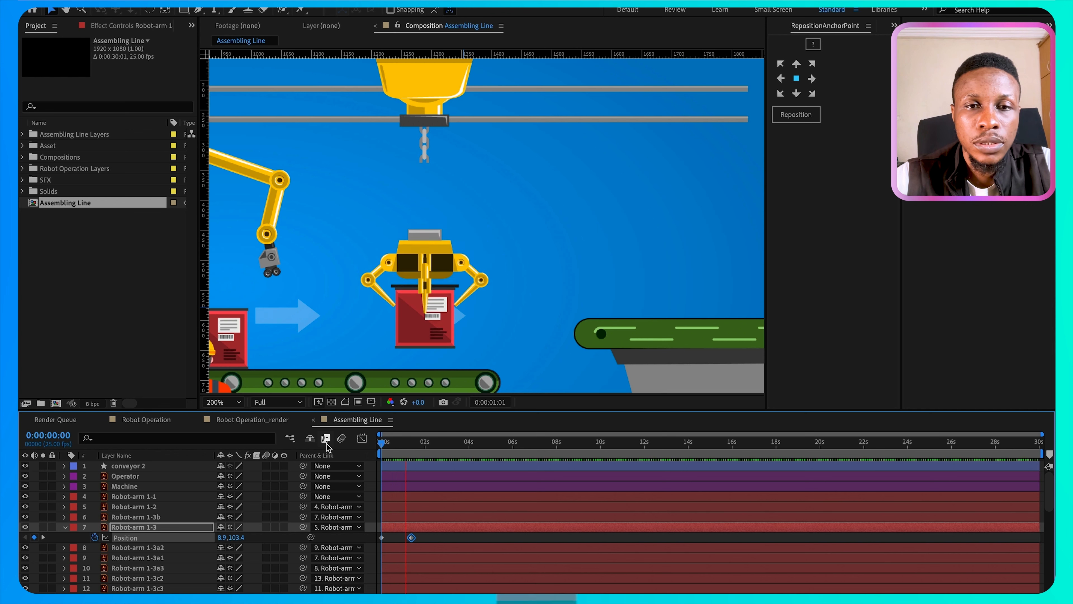
{"action": "key", "text": "space"}
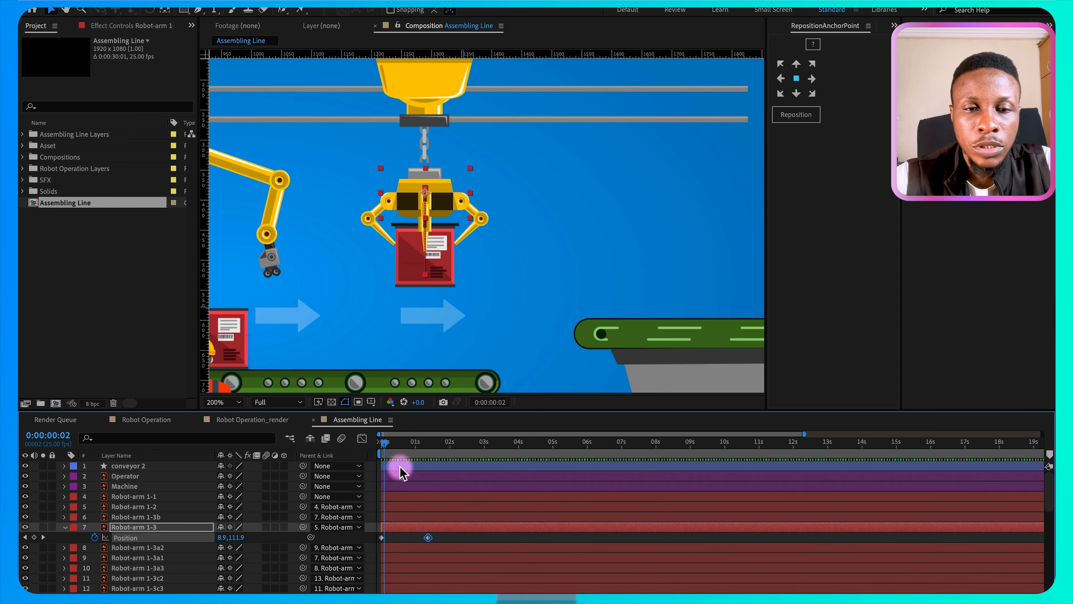
Step: Split the Box 3 layer at 0:00:01:09, in line with the claw's second Position keyframe
{"action": "left_click_drag", "start_coordinate": [384, 442], "coordinate": [429, 481]}
{"action": "scroll", "coordinate": [436, 510], "scroll_direction": "down", "scroll_amount": 1}
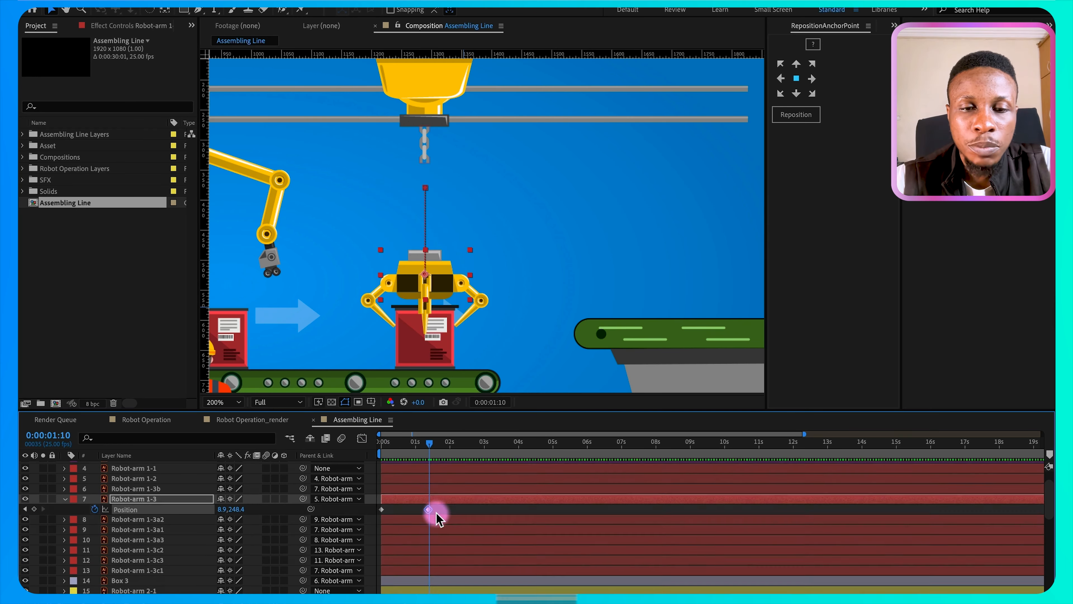
{"action": "scroll", "coordinate": [436, 514], "scroll_direction": "down", "scroll_amount": 3}
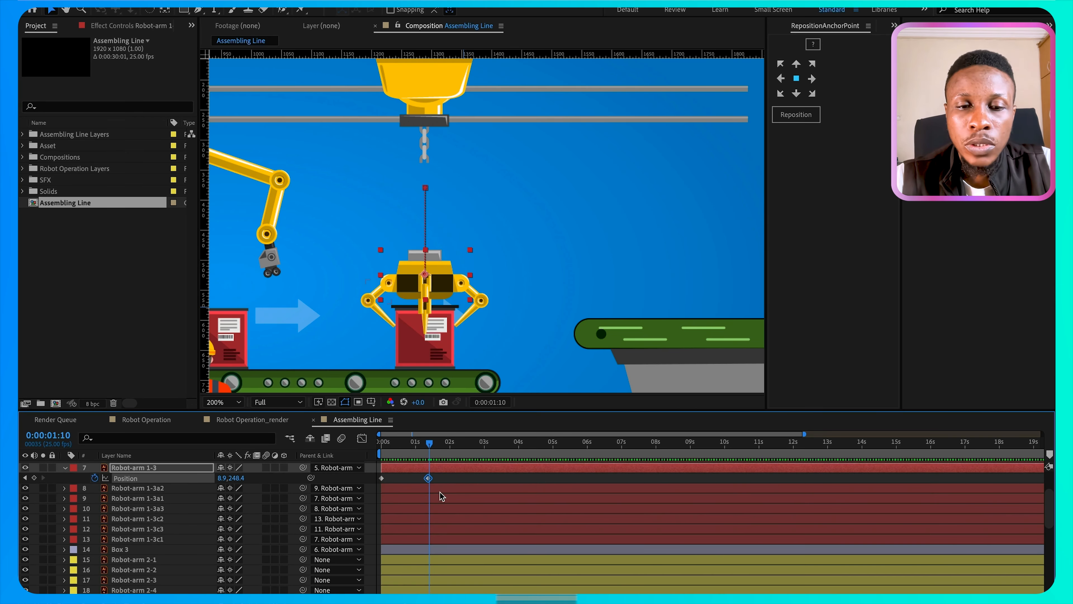
{"action": "left_click", "coordinate": [429, 550]}
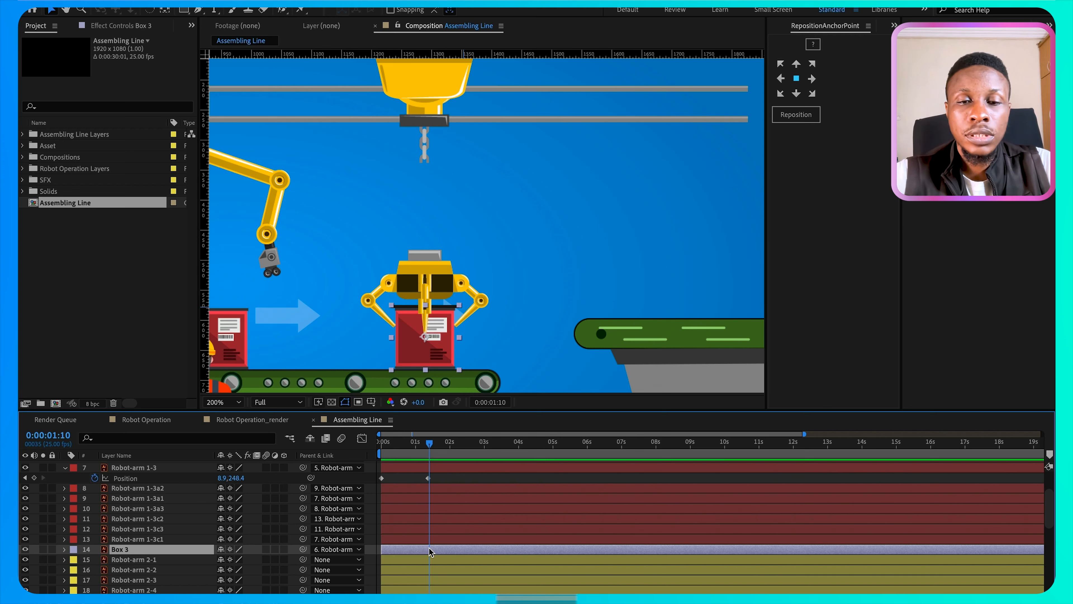
{"action": "key", "text": "j"}
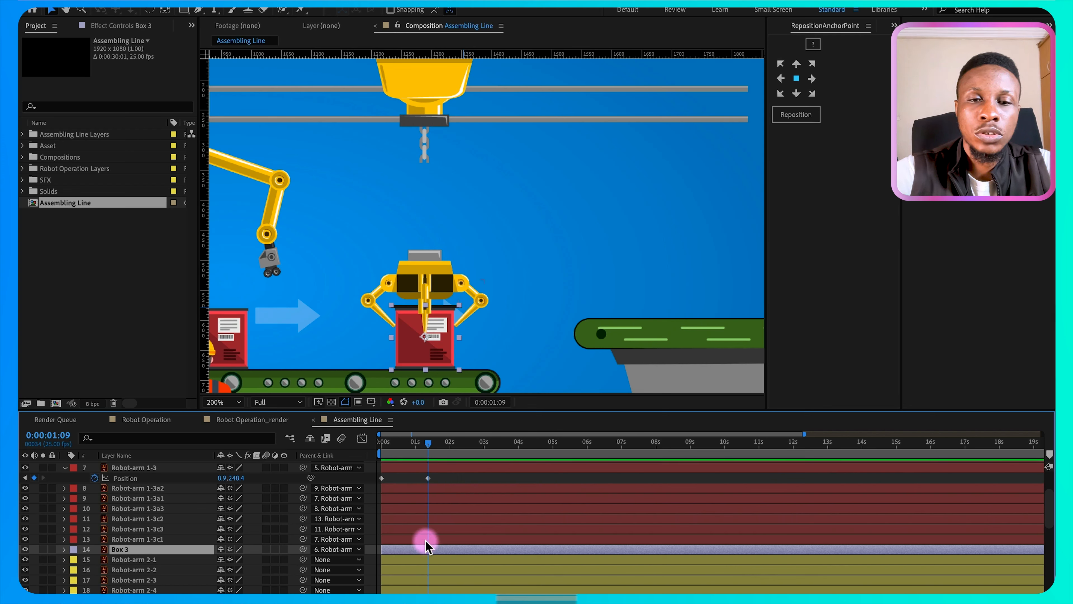
{"action": "key", "text": "shift+super+d"}
Step: Set the parent of Box 3, the segment before the split, to None and play back the claw's descent
{"action": "left_click", "coordinate": [427, 559]}
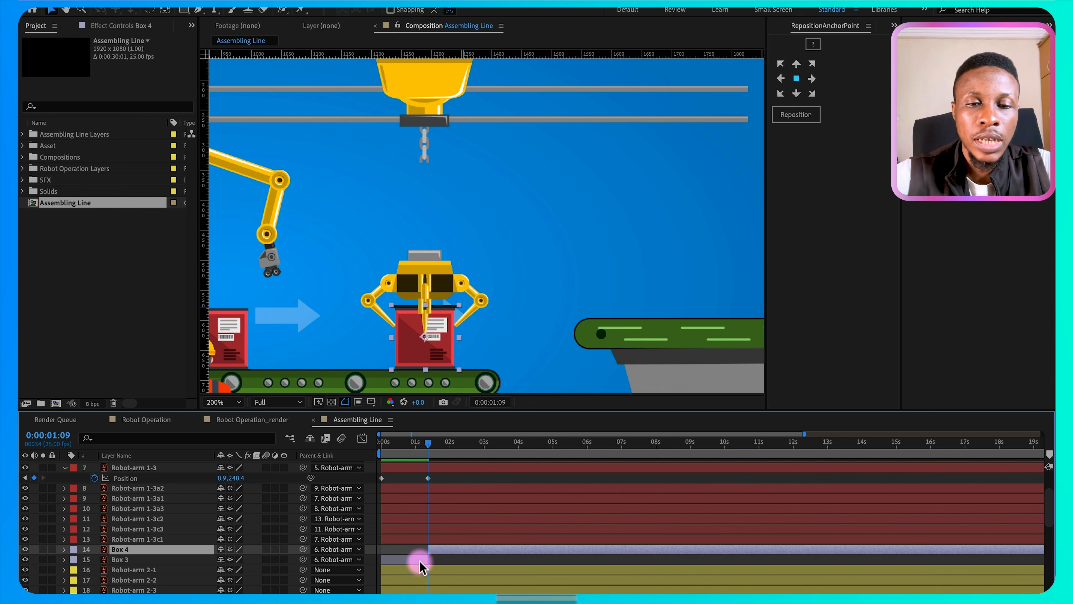
{"action": "left_click", "coordinate": [419, 562]}
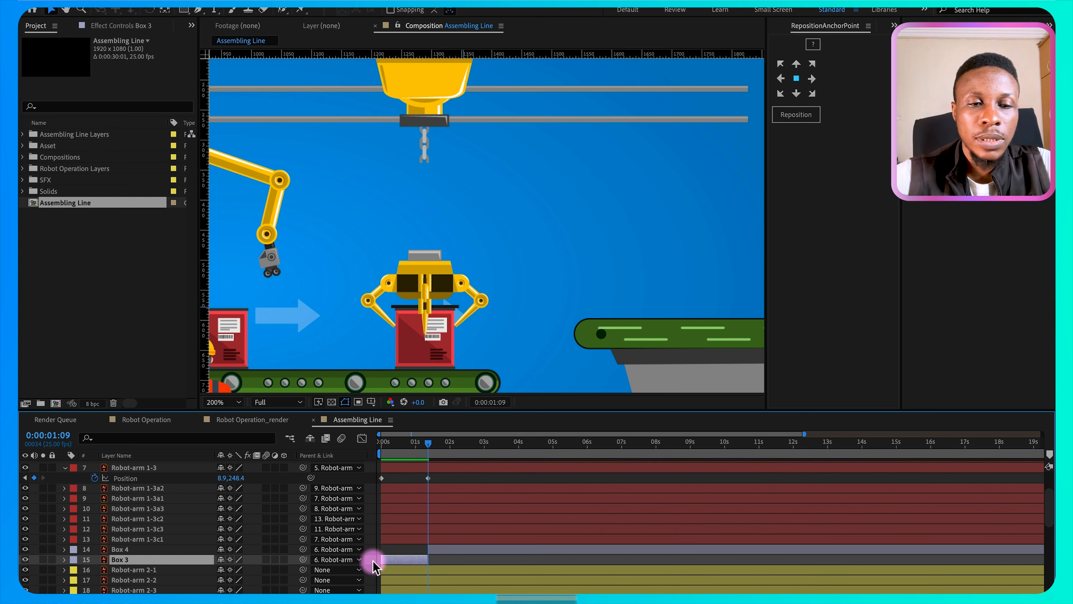
{"action": "left_click", "coordinate": [323, 560]}
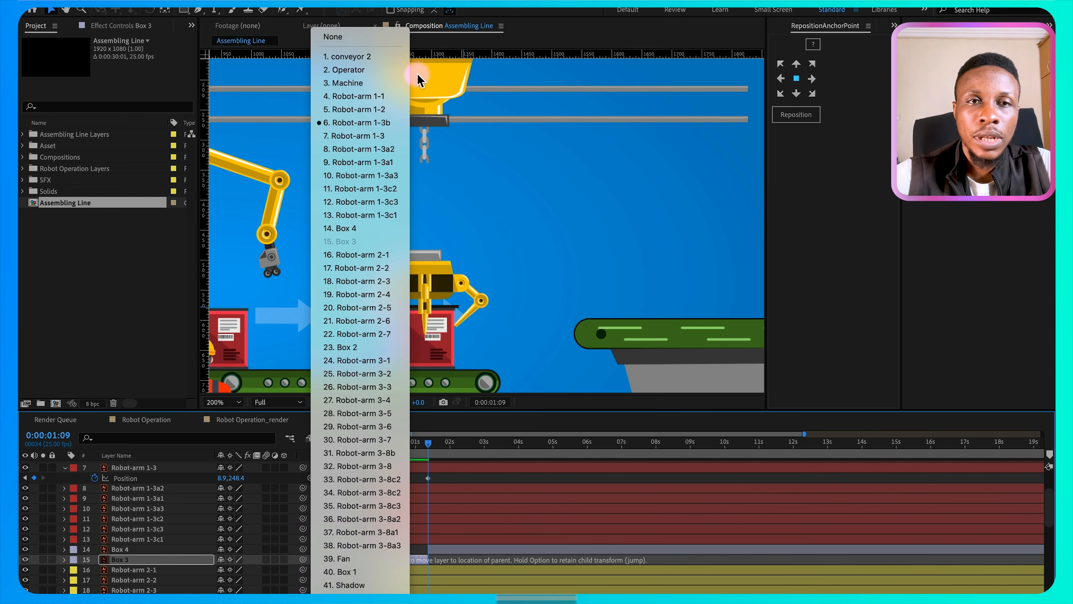
{"action": "left_click", "coordinate": [336, 36]}
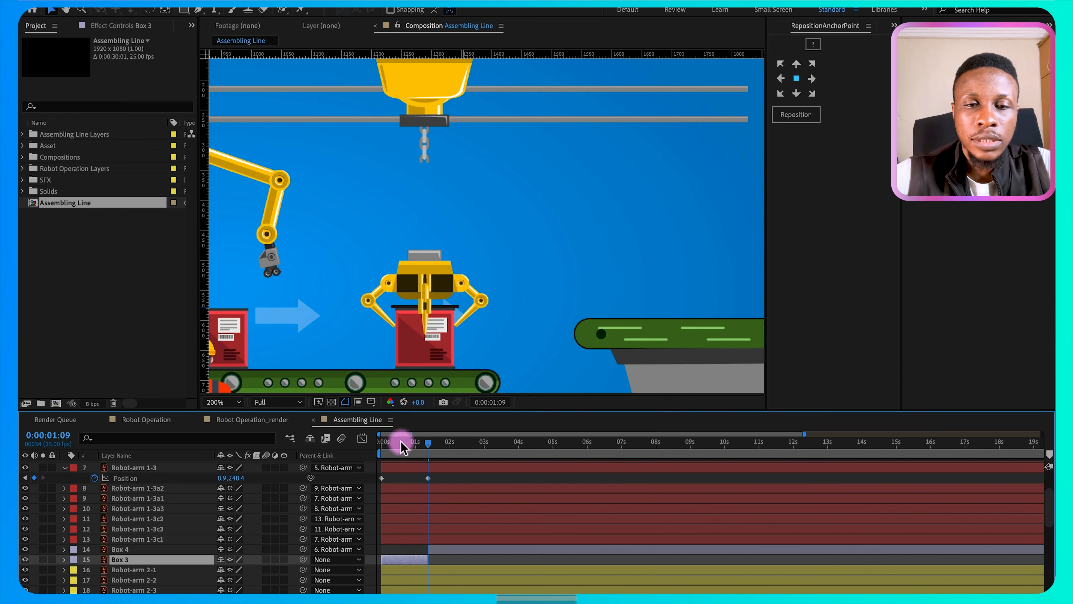
{"action": "left_click_drag", "start_coordinate": [403, 446], "coordinate": [321, 451]}
{"action": "key", "text": "space"}
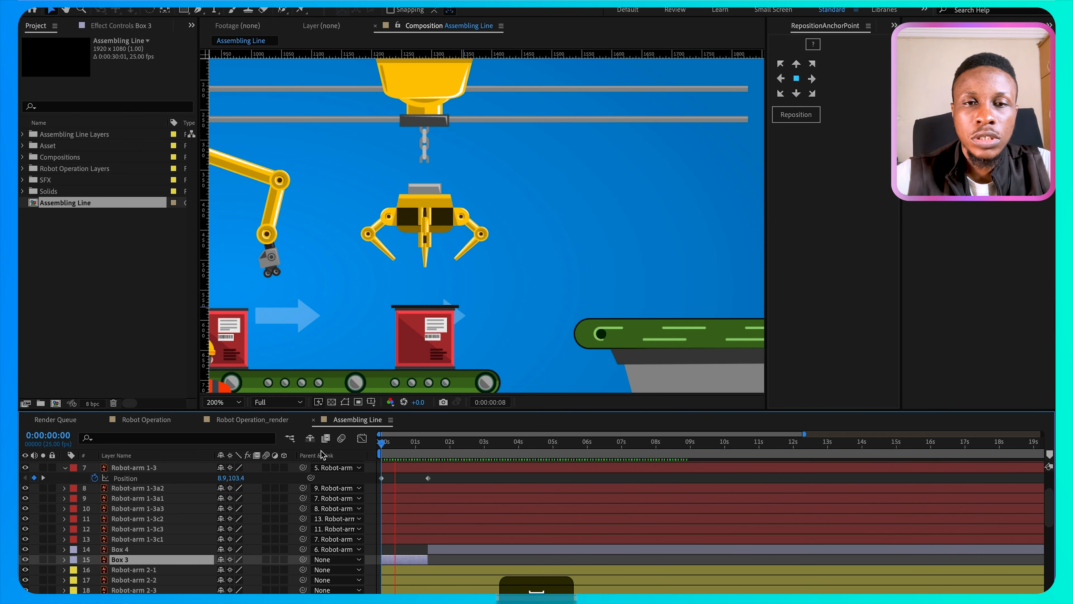
{"action": "left_click", "coordinate": [479, 503]}
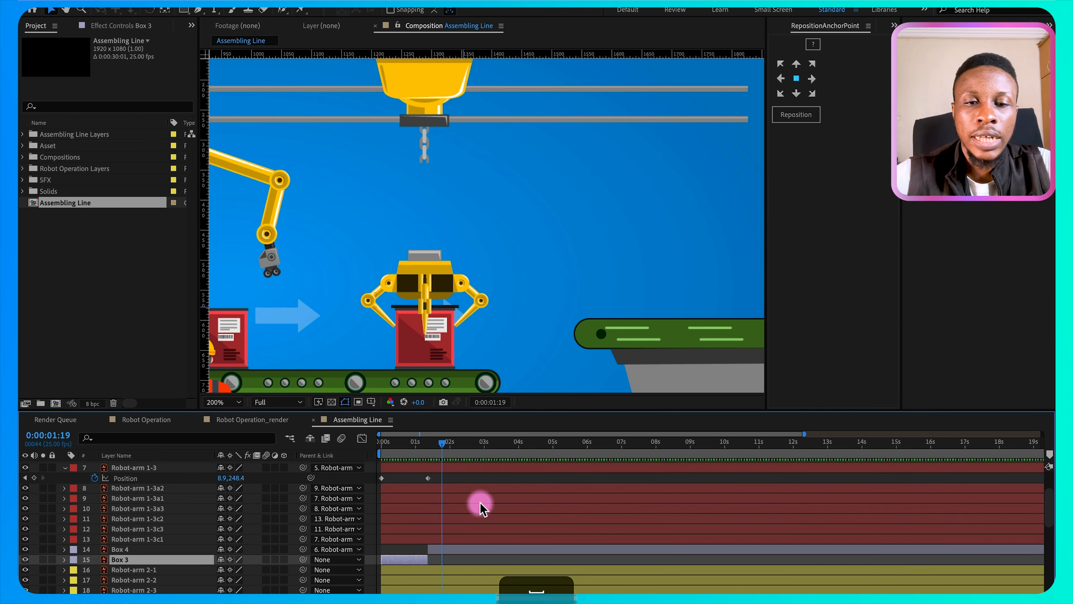
{"action": "left_click", "coordinate": [442, 554]}
{"action": "left_click", "coordinate": [441, 548]}
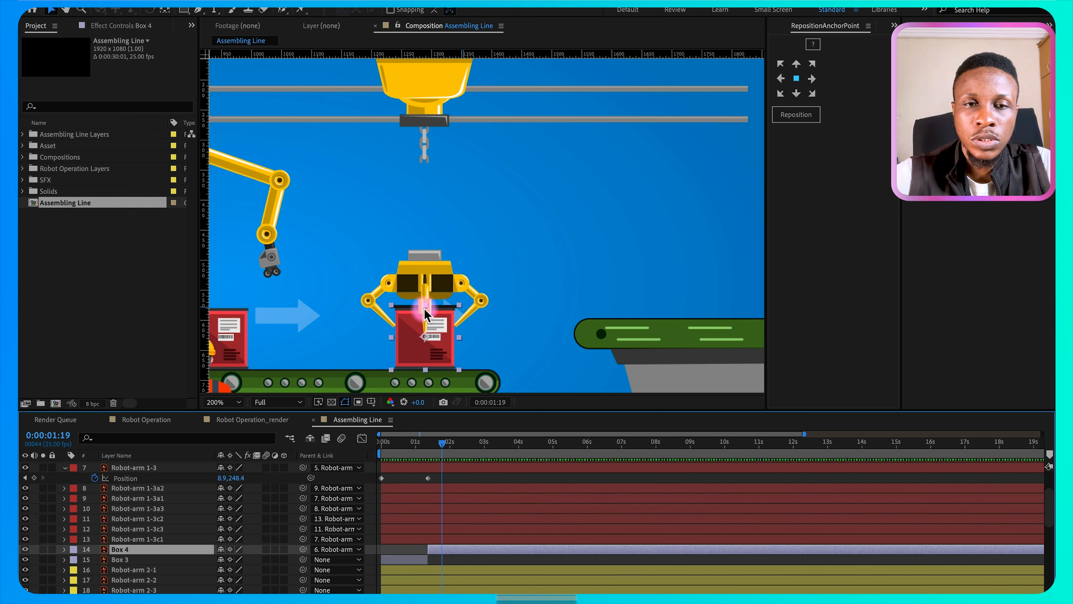
{"action": "left_click_drag", "start_coordinate": [413, 446], "coordinate": [437, 440]}
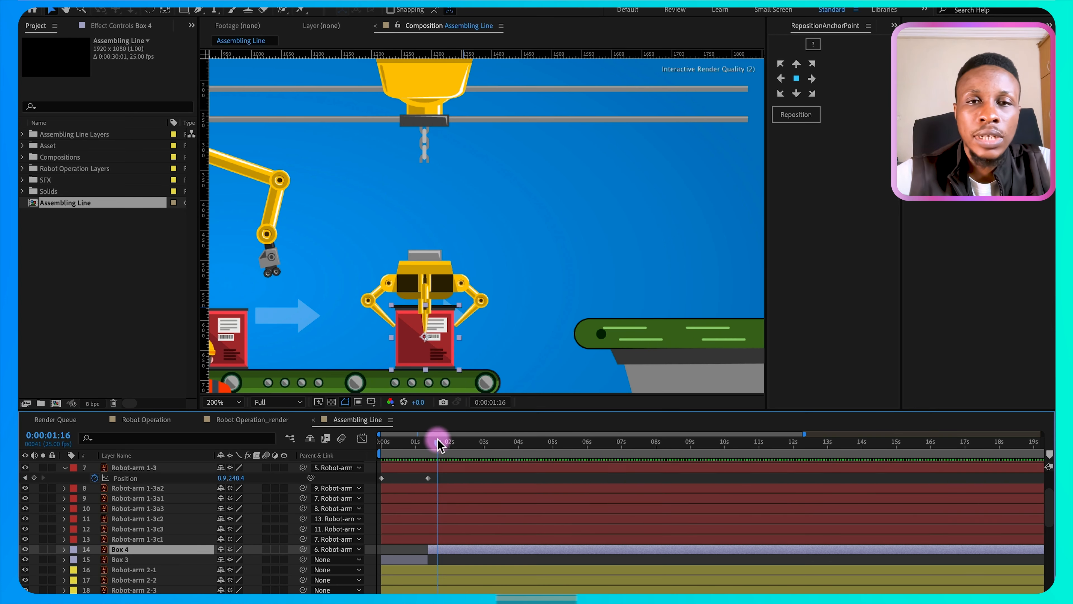
Step: Apply the CC RepeTile effect to the chain layer Robot-arm 1-2
{"action": "left_click", "coordinate": [424, 156]}
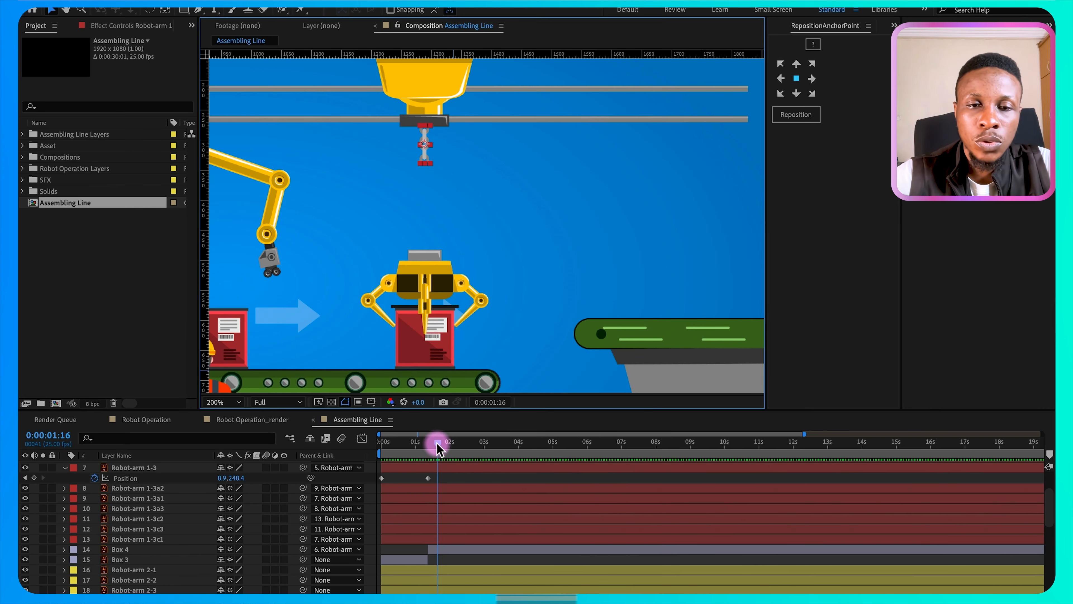
{"action": "scroll", "coordinate": [448, 501], "scroll_direction": "up", "scroll_amount": 3}
{"action": "left_click", "coordinate": [441, 505]}
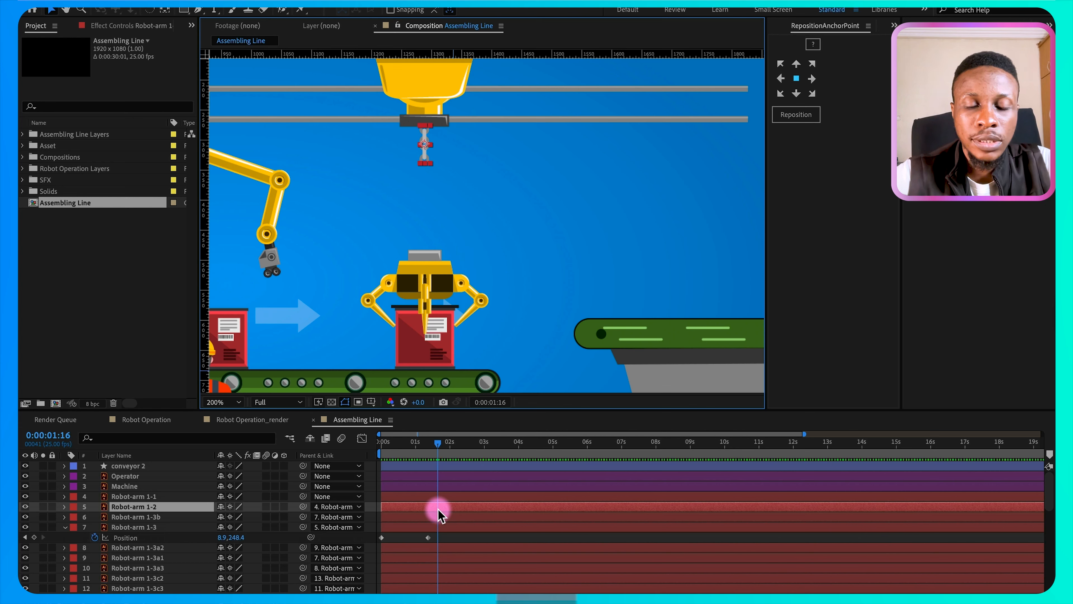
{"action": "key", "text": "alt+space"}
{"action": "type", "text": "rep"}
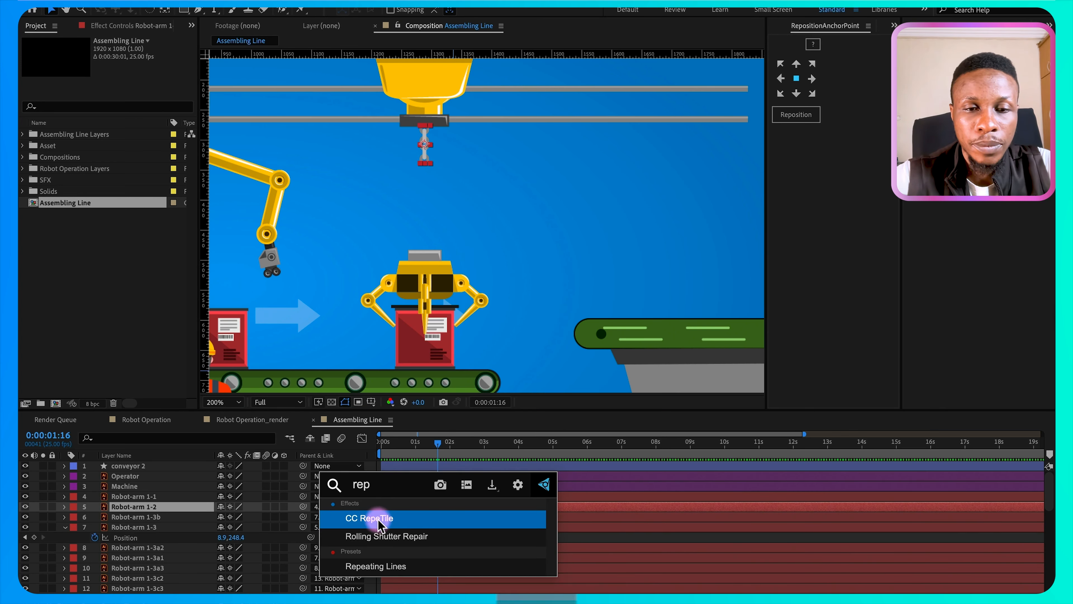
{"action": "left_click", "coordinate": [388, 520]}
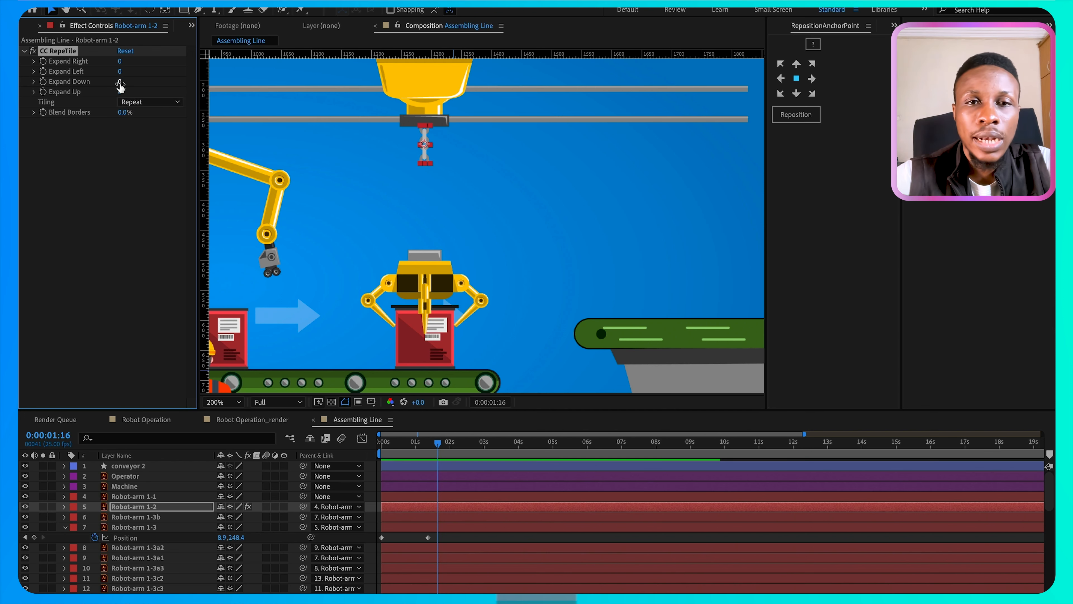
Step: Set CC RepeTile's Expand Down to 161 so the chain reaches the claw, and move Robot-arm 1-2 below Robot-arm 1-3
{"action": "left_click_drag", "start_coordinate": [120, 84], "coordinate": [239, 104]}
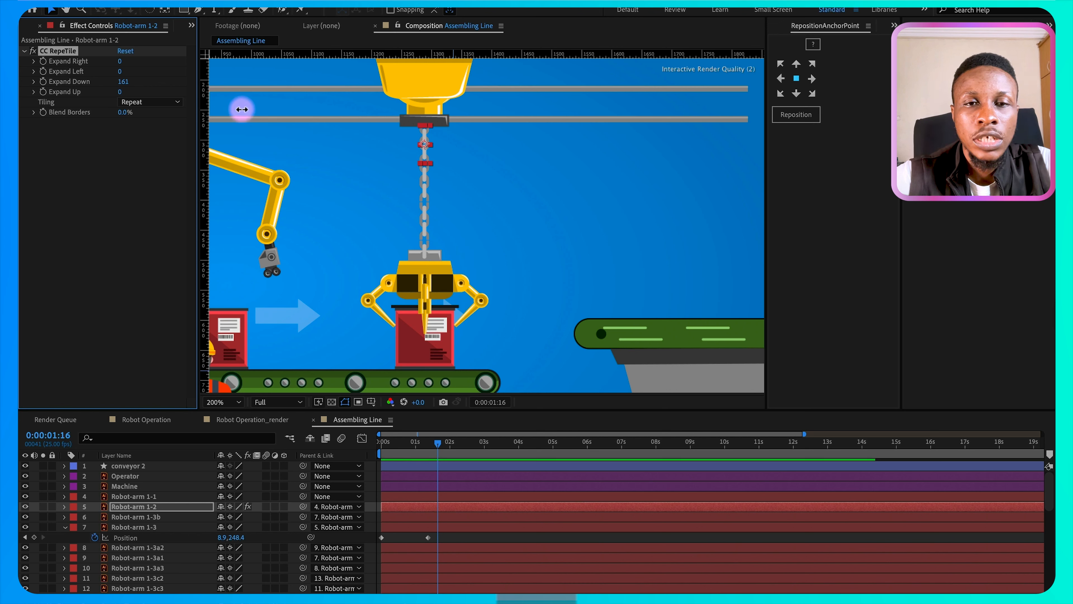
{"action": "left_click_drag", "start_coordinate": [242, 110], "coordinate": [239, 105]}
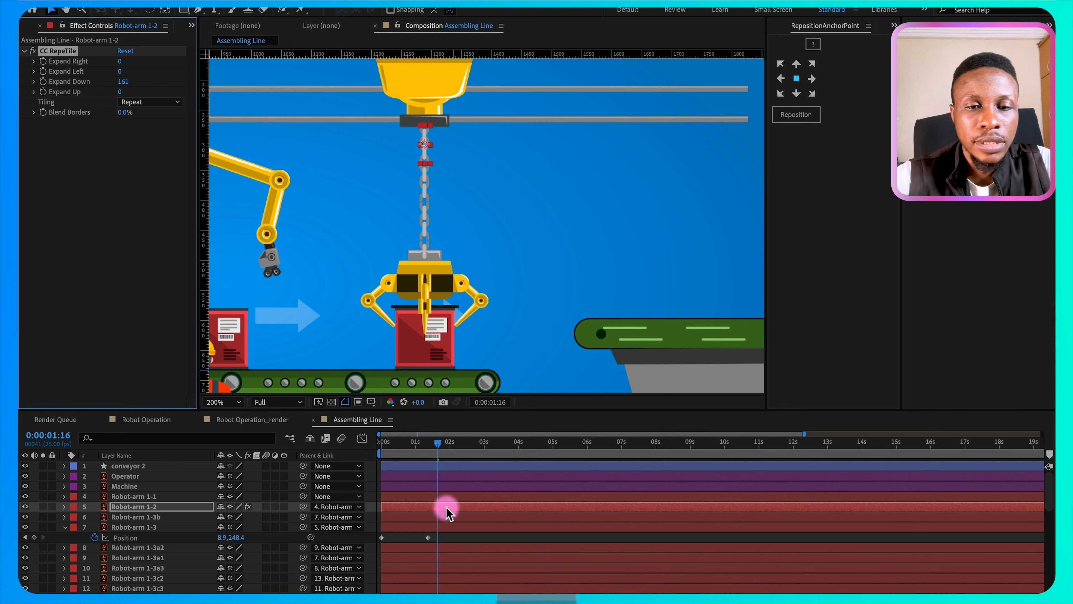
{"action": "left_click_drag", "start_coordinate": [144, 507], "coordinate": [145, 539]}
Step: At 0:00:01:09, set the chain's Expand Down to 160 and enable keyframing for it
{"action": "key", "text": "j"}
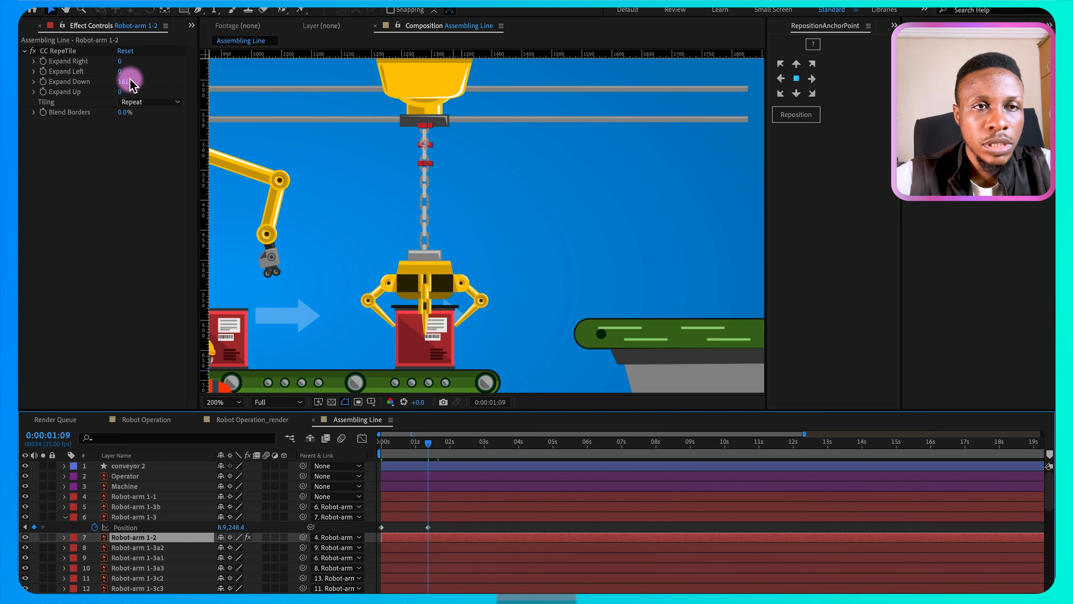
{"action": "left_click", "coordinate": [127, 81]}
{"action": "type", "text": "1"}
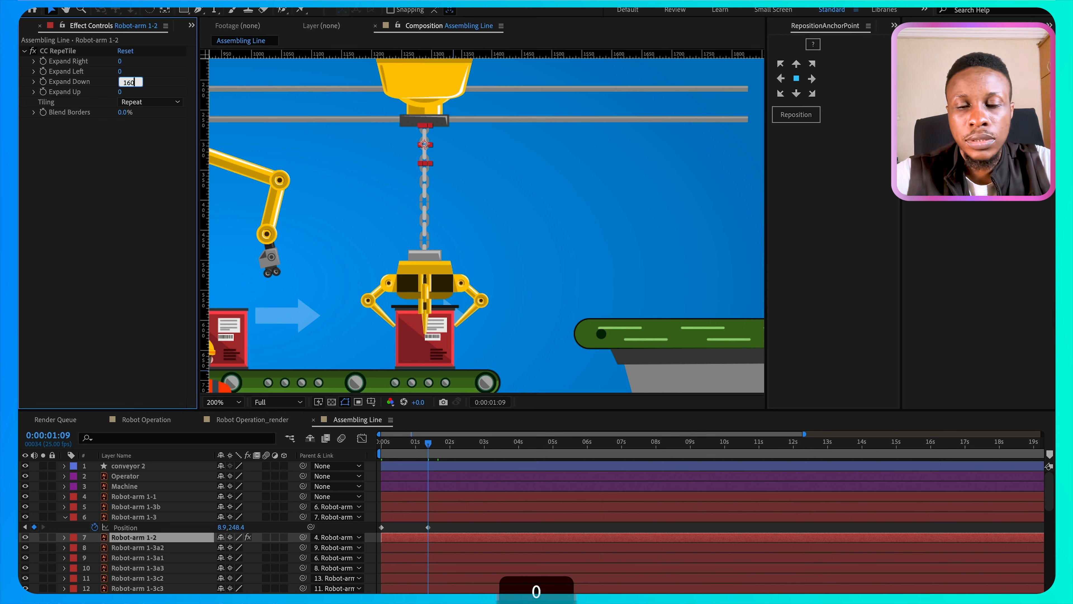
{"action": "type", "text": "60"}
{"action": "key", "text": "Return"}
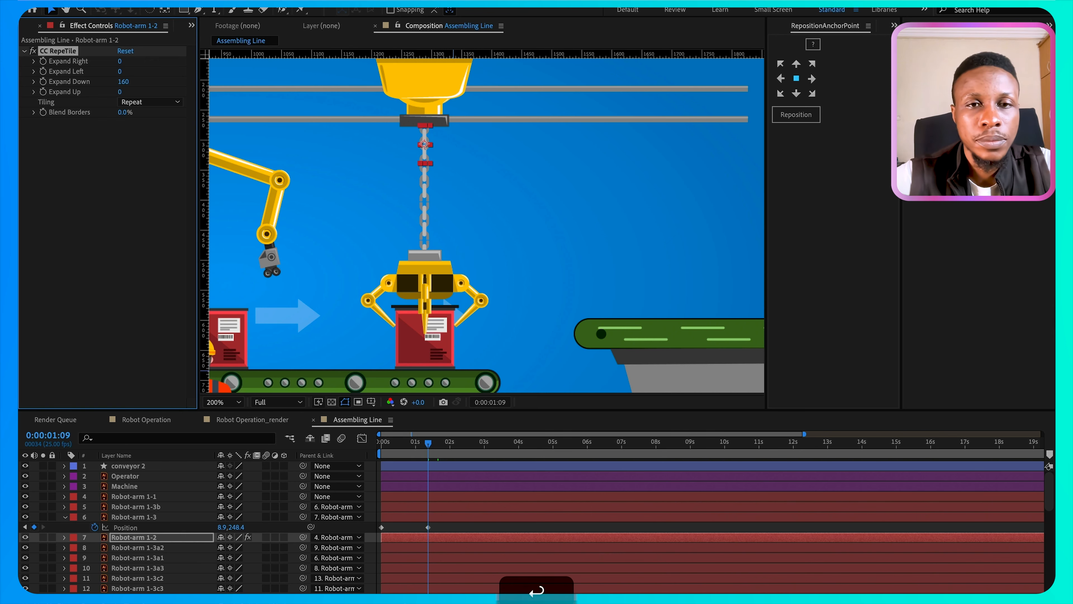
{"action": "left_click", "coordinate": [43, 81]}
Step: At 0:00:00:00, set the chain's Expand Down to 0 and preview it extending with the claw
{"action": "key", "text": "Home"}
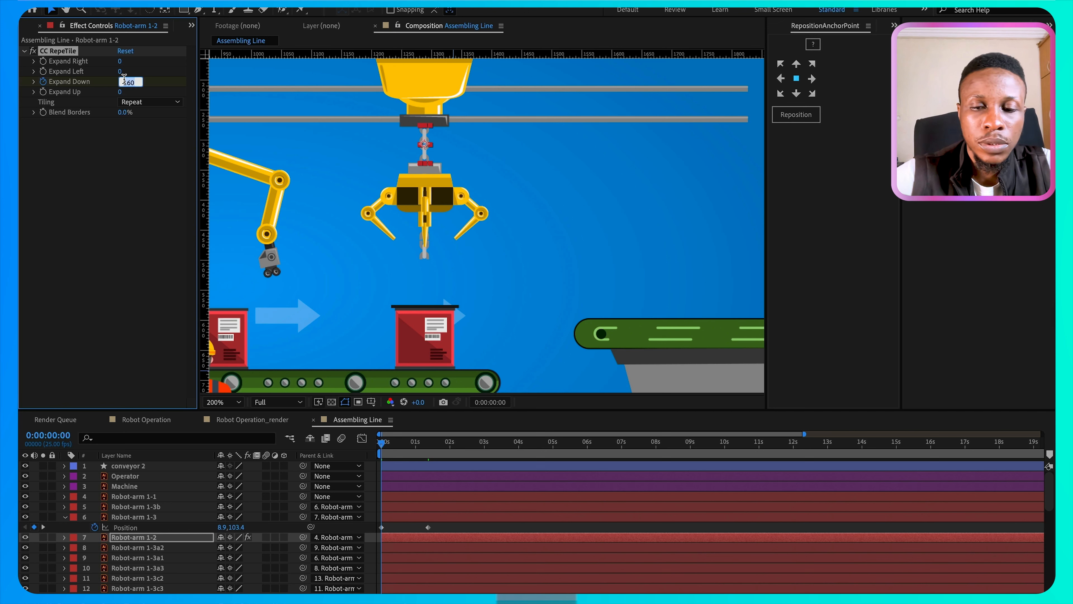
{"action": "type", "text": "0"}
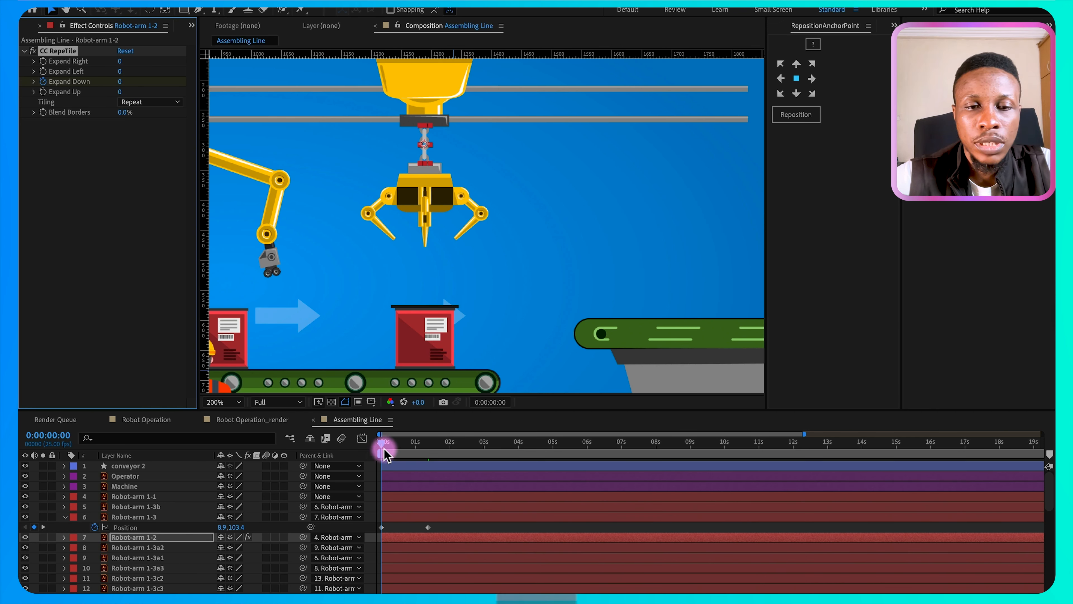
{"action": "key", "text": "space"}
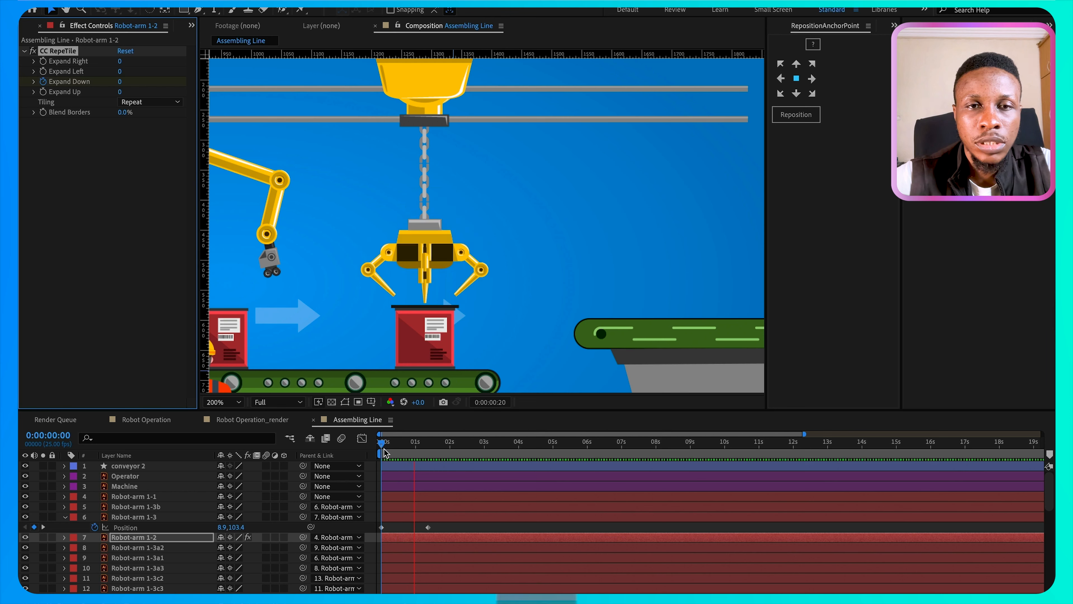
{"action": "key", "text": "space"}
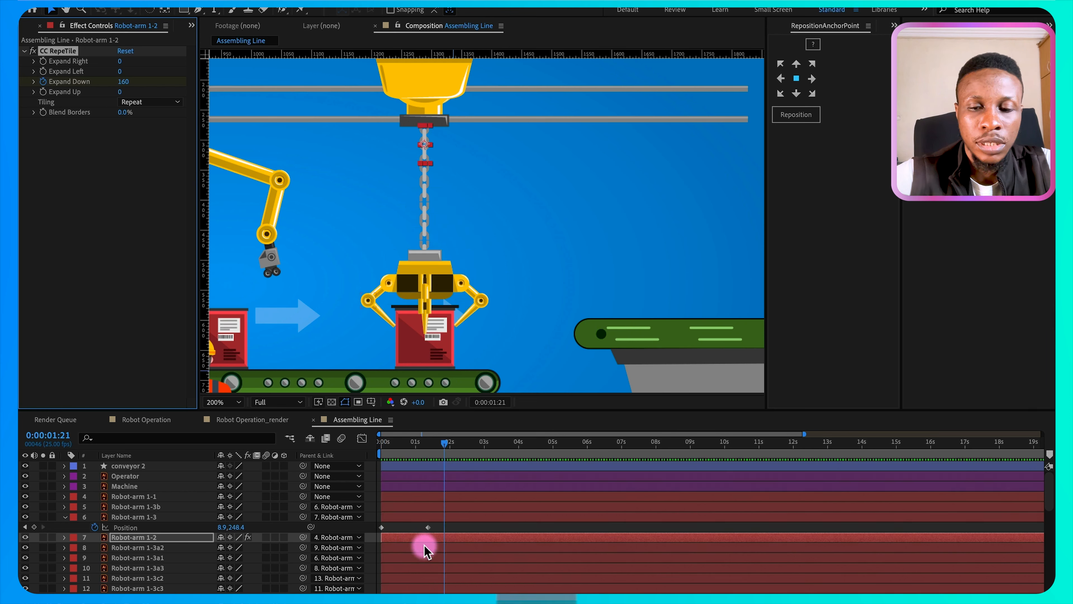
Step: Reveal the chain layer's keyframed properties and scrub through the claw's descent from 0:00:00:00 to 0:00:01:09
{"action": "key", "text": "u"}
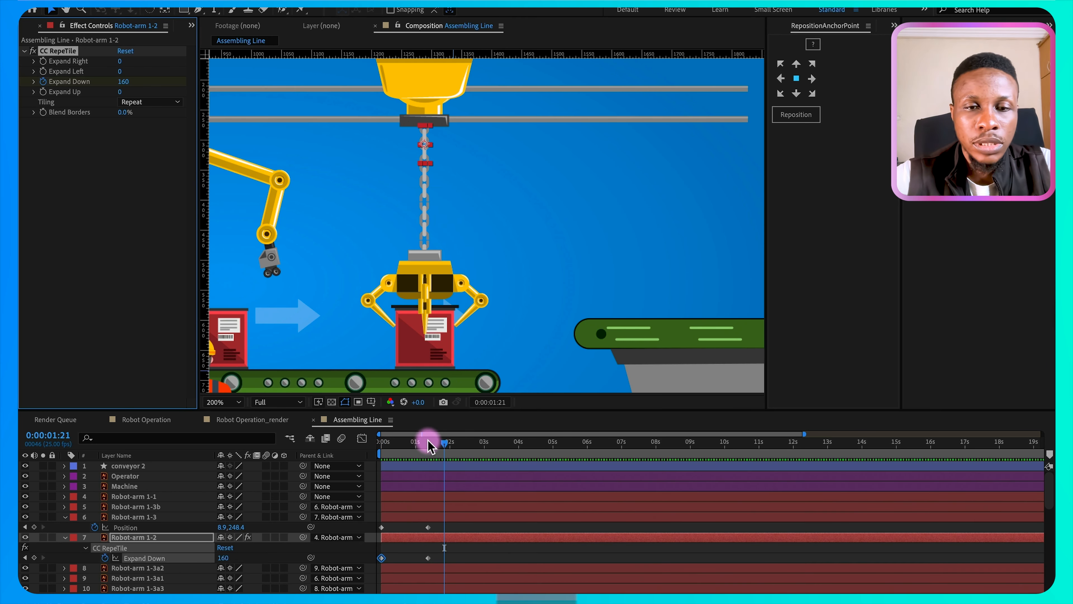
{"action": "left_click_drag", "start_coordinate": [426, 441], "coordinate": [382, 442]}
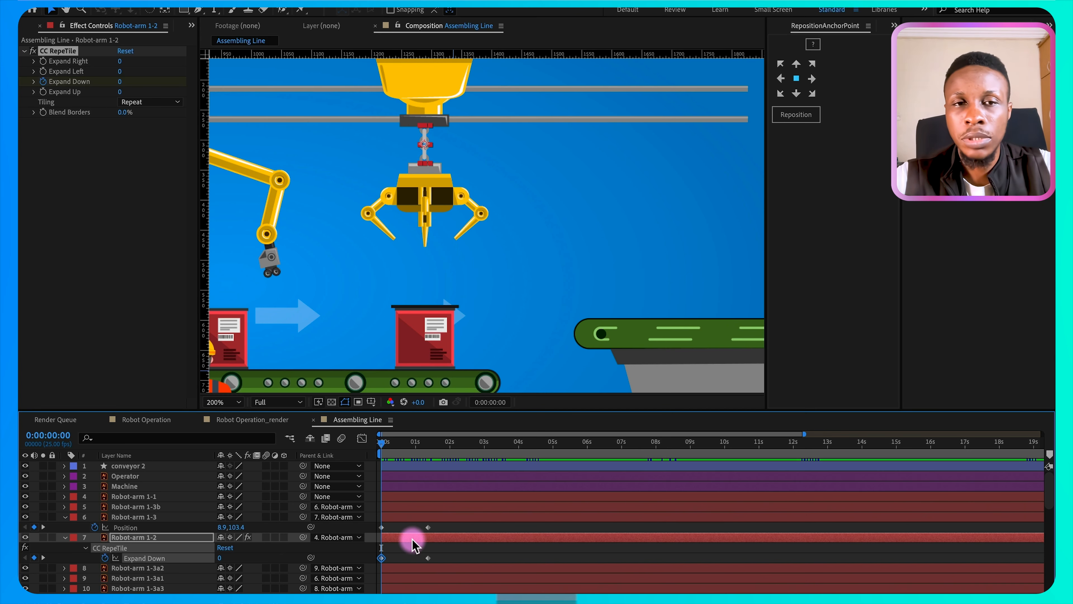
{"action": "mouse_move", "coordinate": [395, 443]}
{"action": "left_mouse_down"}
{"action": "mouse_move", "coordinate": [383, 444]}
{"action": "mouse_move", "coordinate": [401, 445]}
{"action": "left_mouse_up"}
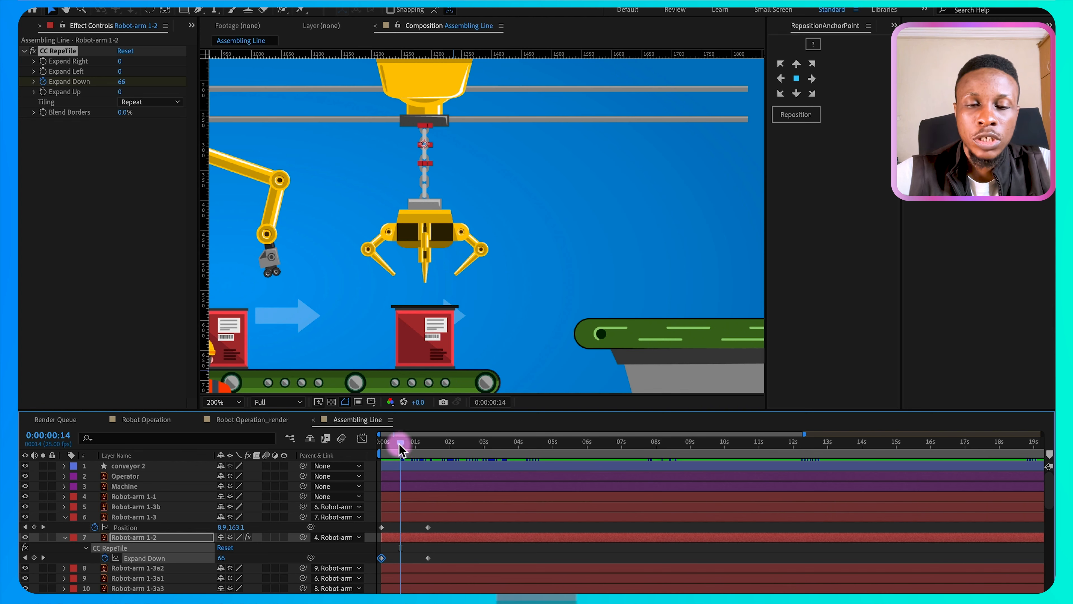
{"action": "left_click_drag", "start_coordinate": [397, 454], "coordinate": [426, 451]}
Step: Enable Rotation keyframing on the claw finger layers Robot-arm 1-3a2 and Robot-arm 1-3c2, and move both keyframes to 0:00:02:01
{"action": "scroll", "coordinate": [453, 550], "scroll_direction": "down", "scroll_amount": 5}
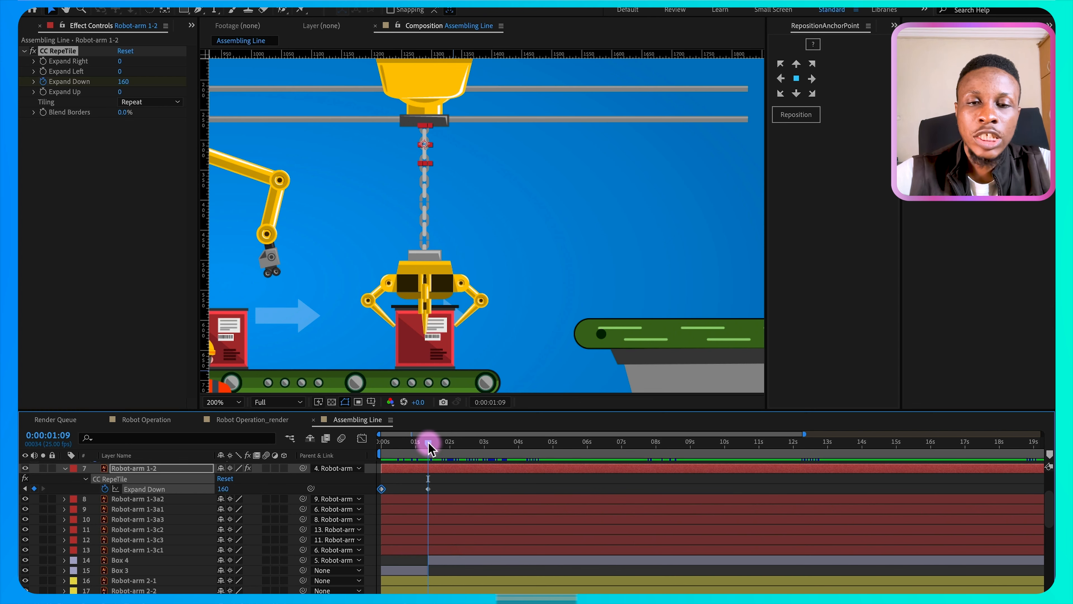
{"action": "left_click", "coordinate": [485, 303]}
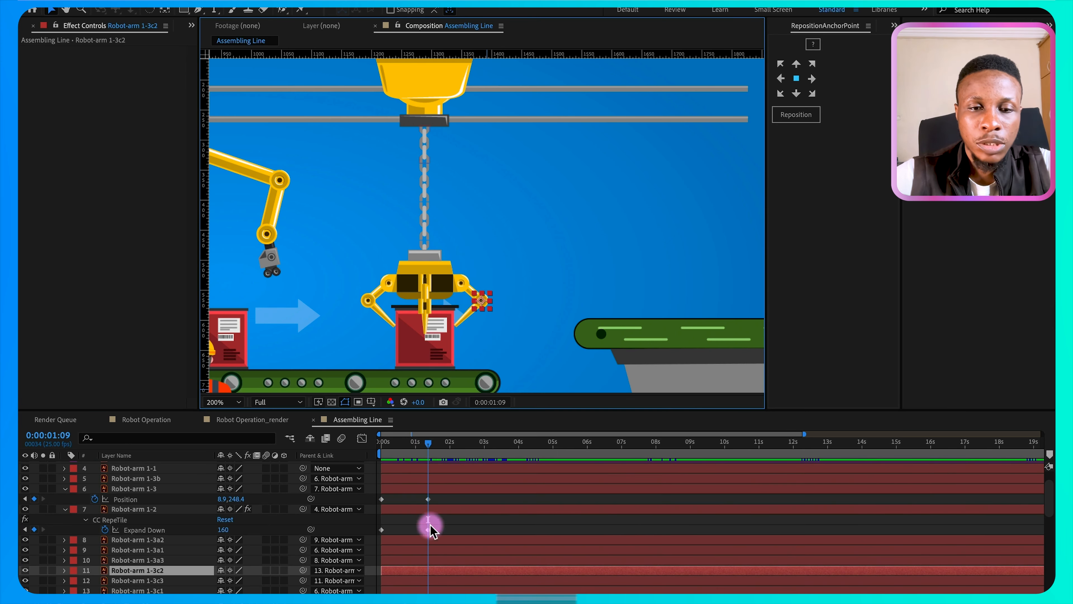
{"action": "scroll", "coordinate": [430, 524], "scroll_direction": "down", "scroll_amount": 2}
{"action": "key", "text": "r"}
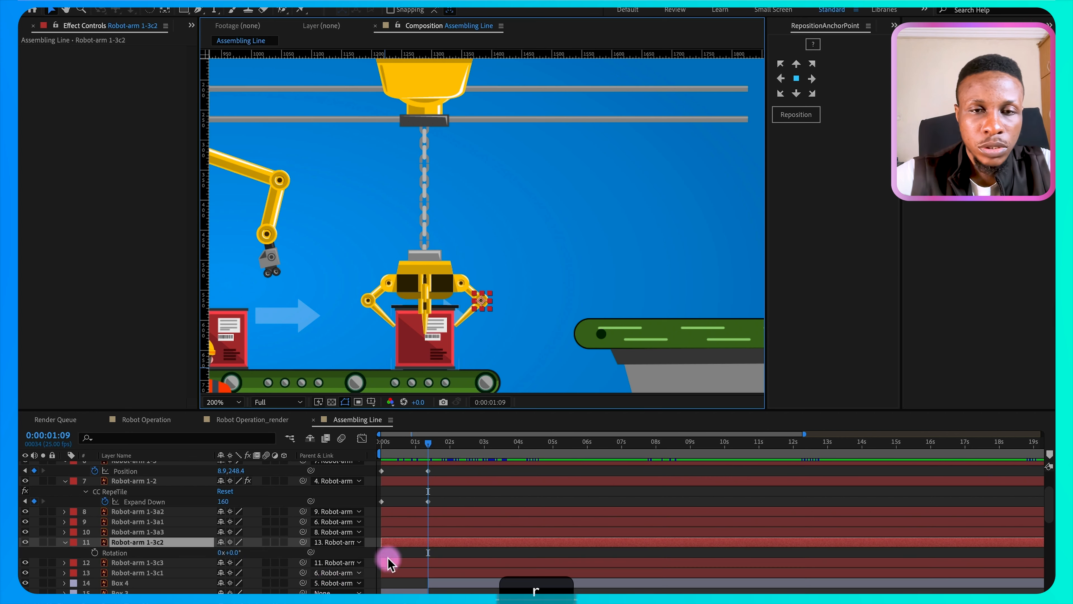
{"action": "left_click", "coordinate": [368, 300]}
{"action": "key", "text": "r"}
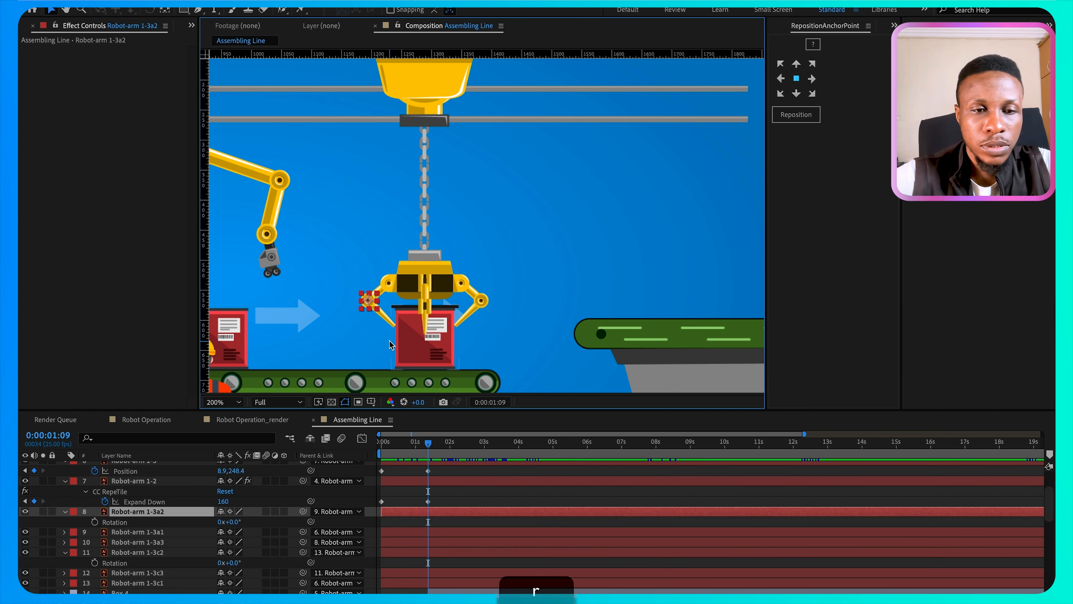
{"action": "scroll", "coordinate": [415, 527], "scroll_direction": "up", "scroll_amount": 1}
{"action": "left_click", "coordinate": [416, 526]}
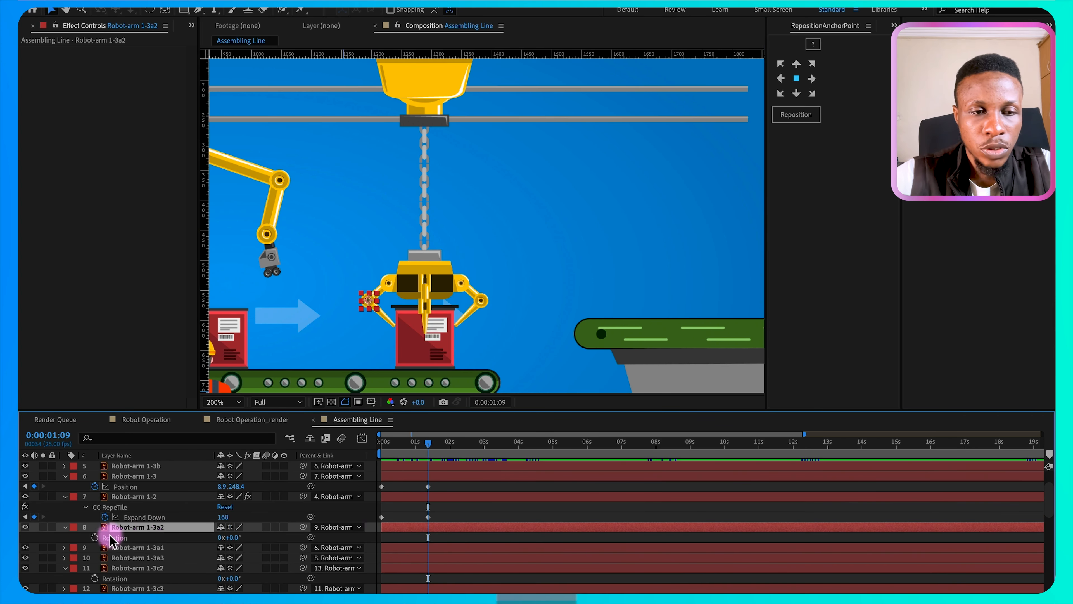
{"action": "left_click", "coordinate": [94, 537]}
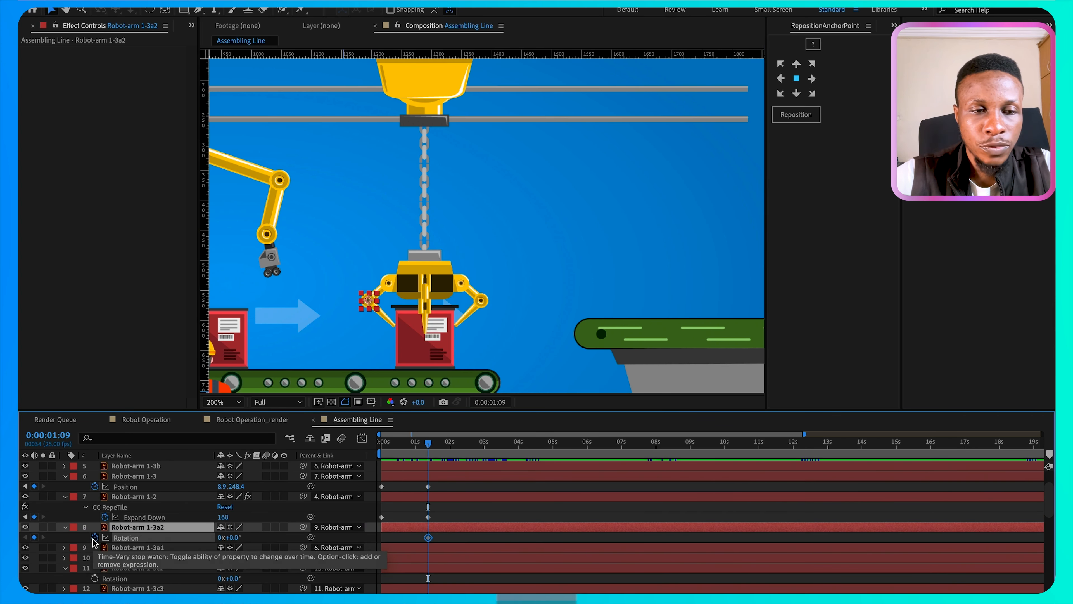
{"action": "left_click", "coordinate": [95, 578]}
{"action": "left_click_drag", "start_coordinate": [437, 580], "coordinate": [452, 540]}
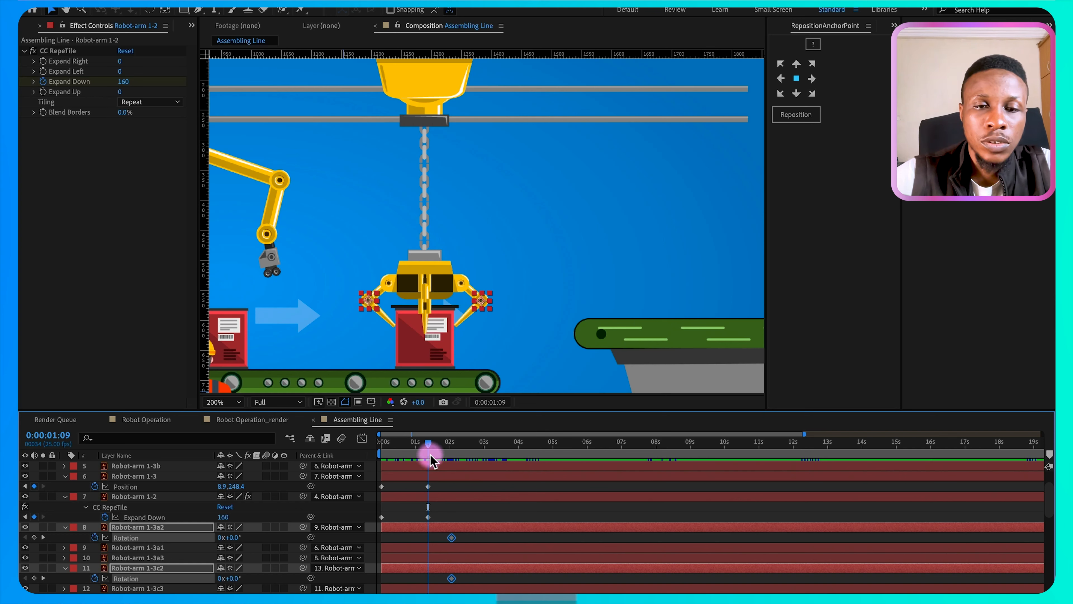
Step: At 0:00:01:09, open the claw by rotating Robot-arm 1-3a2 to 18° and Robot-arm 1-3c2 to -15°
{"action": "left_click", "coordinate": [438, 534]}
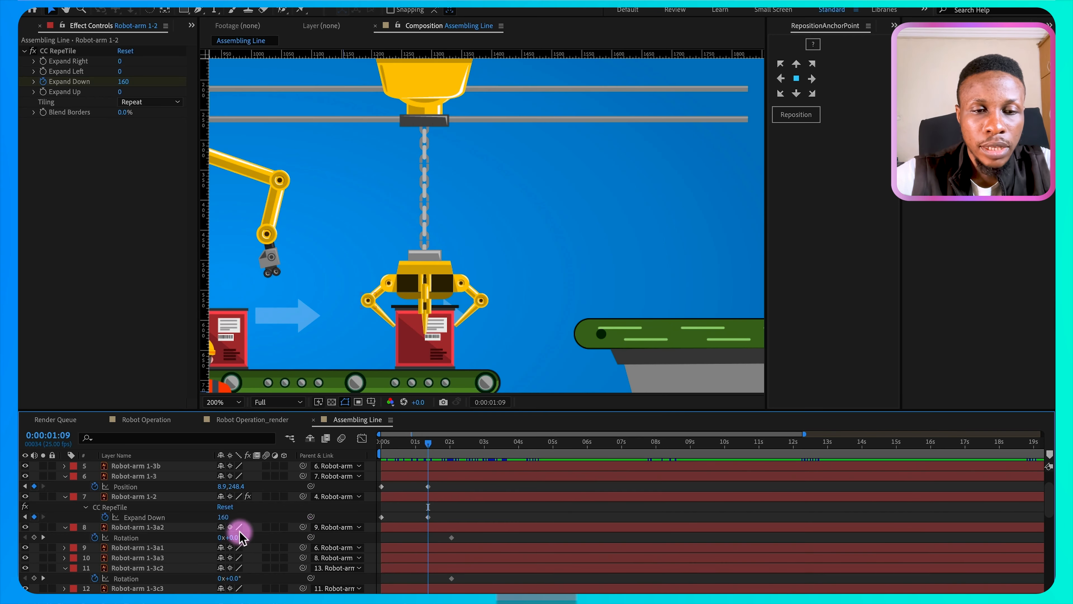
{"action": "left_click_drag", "start_coordinate": [234, 536], "coordinate": [247, 536]}
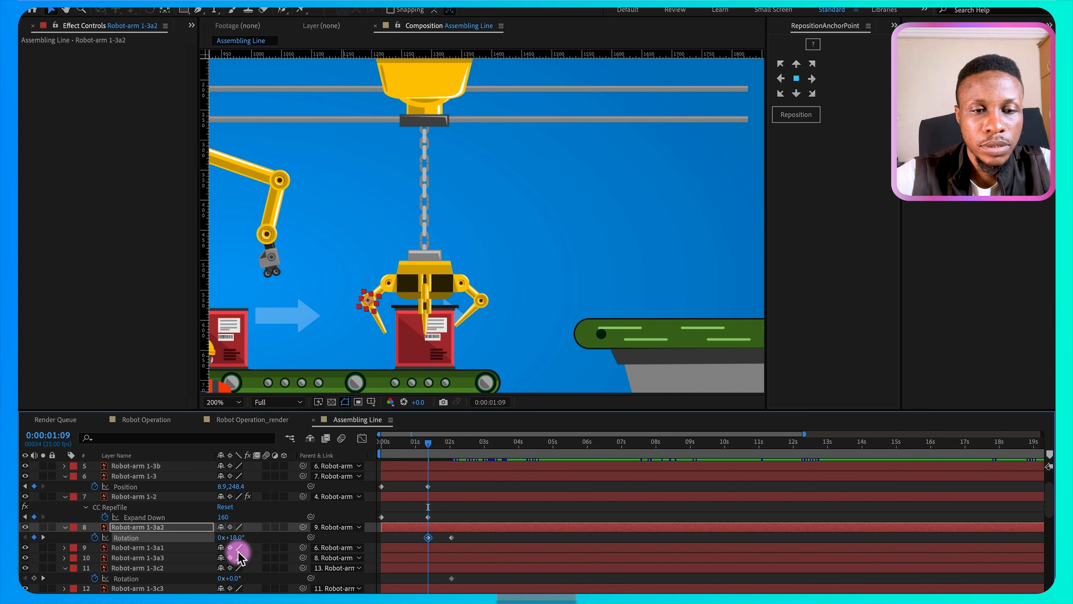
{"action": "left_click_drag", "start_coordinate": [232, 578], "coordinate": [227, 580]}
Step: Keyframe the scale of the middle finger Robot-arm 1-3b from 110% at 0:00:01:09 to 100% at 0:00:02:01
{"action": "left_click", "coordinate": [426, 295]}
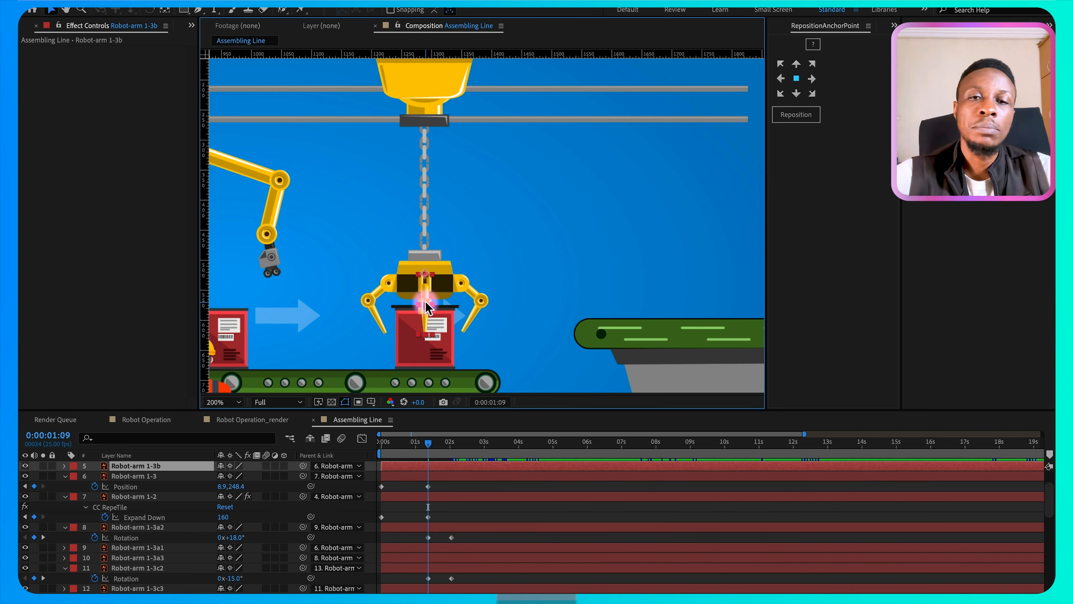
{"action": "key", "text": "s"}
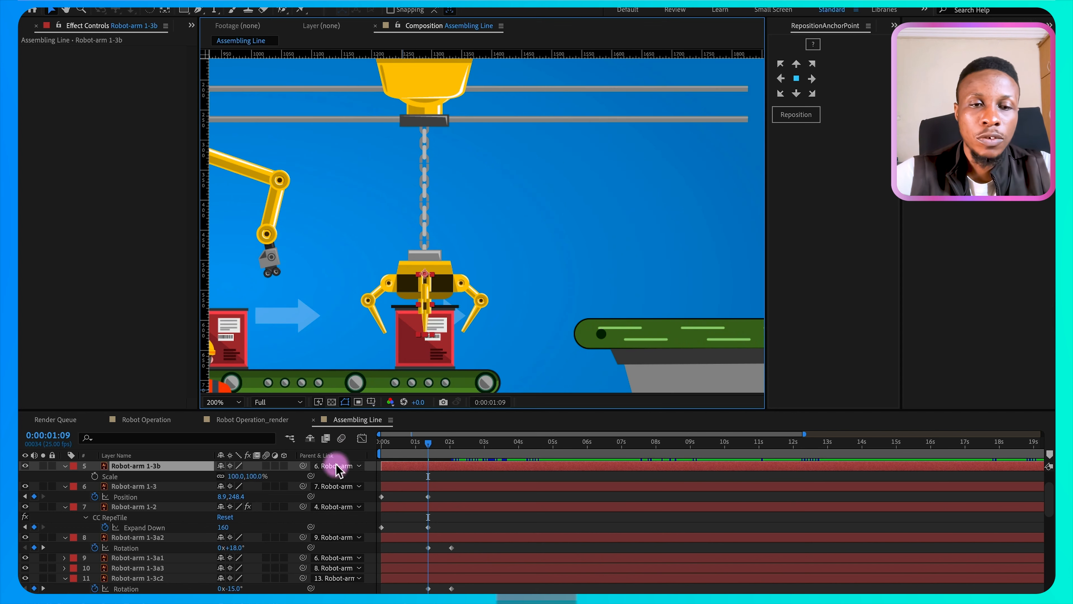
{"action": "left_click", "coordinate": [95, 476]}
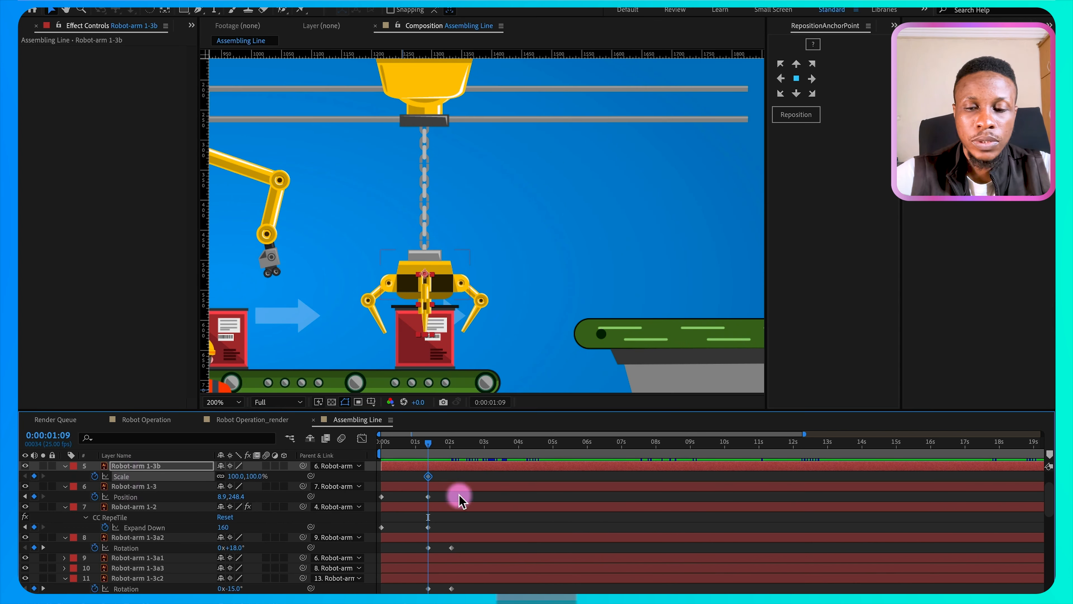
{"action": "key", "text": "k"}
{"action": "left_click", "coordinate": [34, 475]}
{"action": "left_click", "coordinate": [25, 476]}
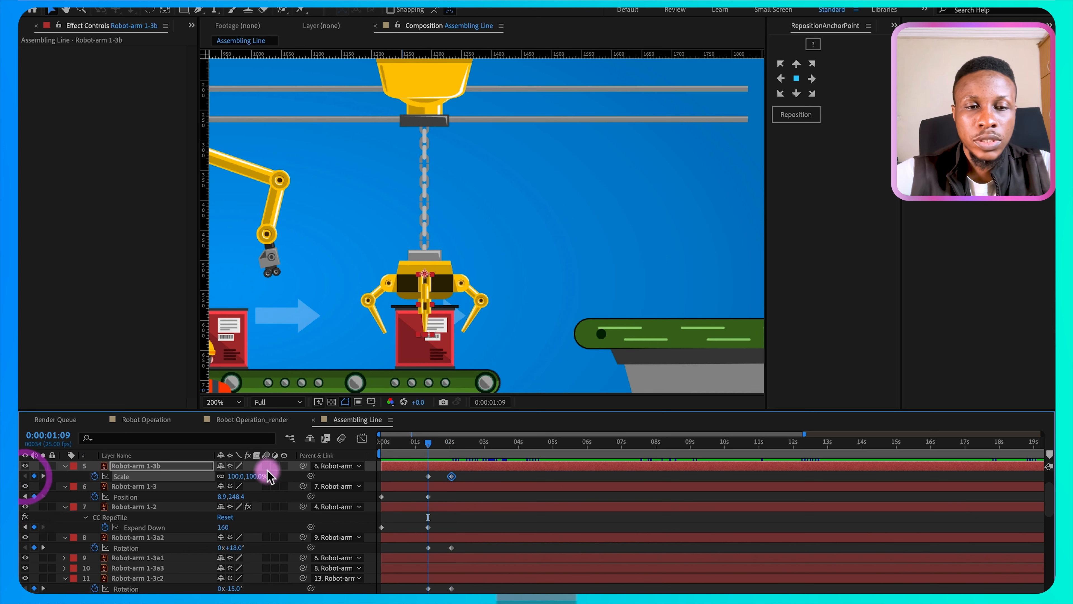
{"action": "left_click_drag", "start_coordinate": [234, 476], "coordinate": [240, 476]}
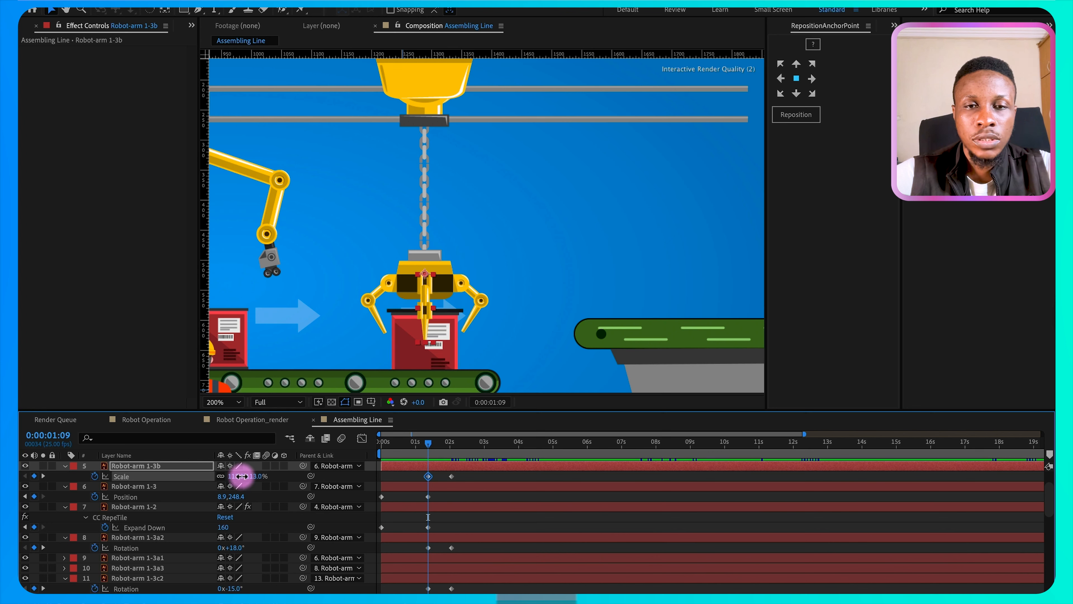
{"action": "left_click_drag", "start_coordinate": [241, 476], "coordinate": [239, 476]}
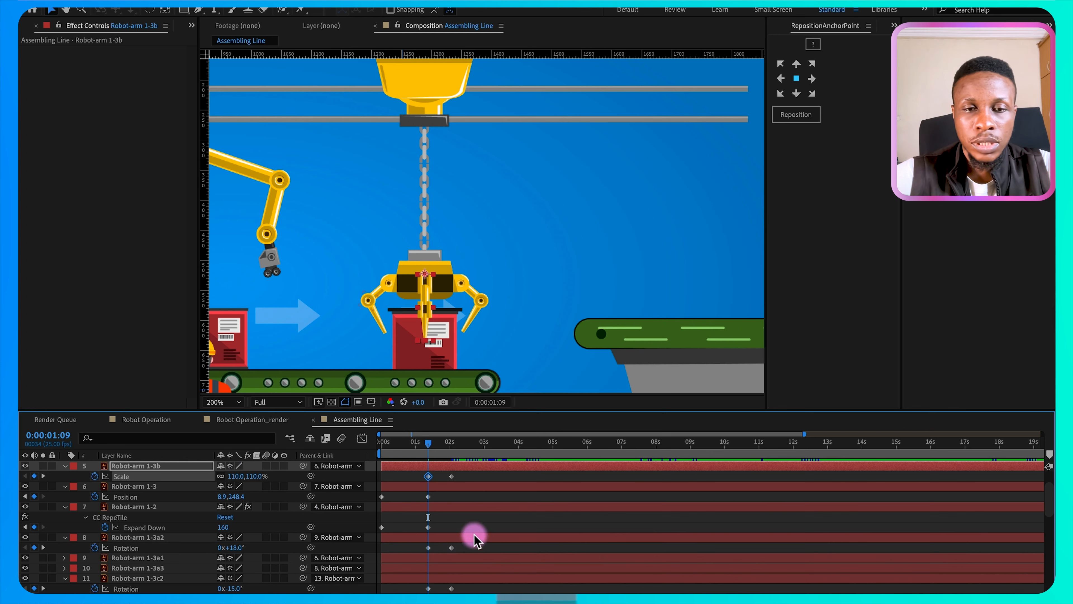
Step: Trim Box 4's start and Box 3's end to 0:00:02:01, and preview the claw closing on the box
{"action": "scroll", "coordinate": [474, 539], "scroll_direction": "down", "scroll_amount": 2}
{"action": "scroll", "coordinate": [474, 539], "scroll_direction": "down", "scroll_amount": 2}
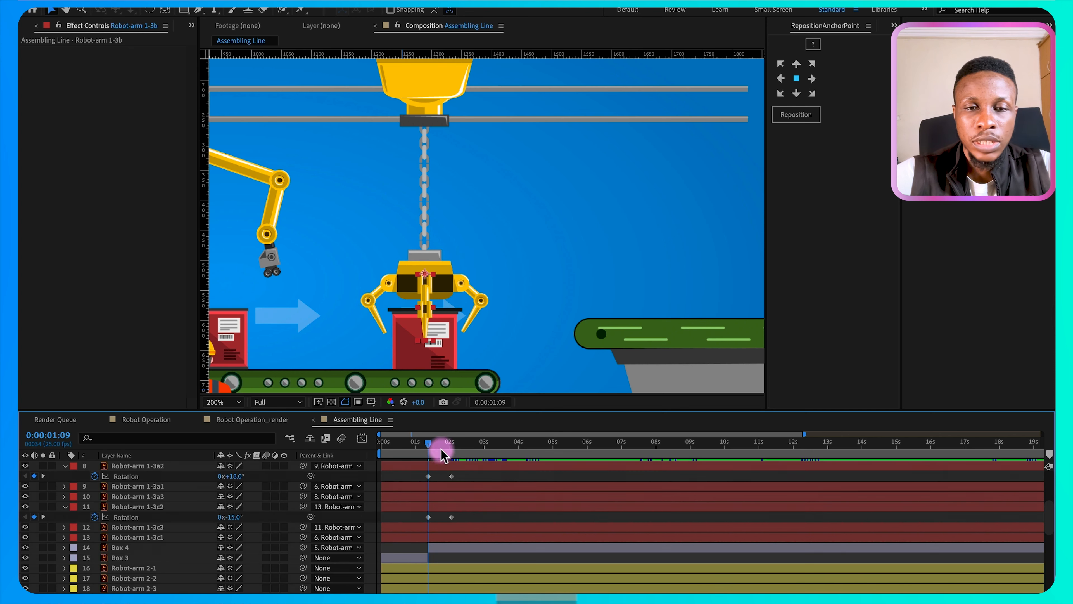
{"action": "left_click", "coordinate": [447, 548]}
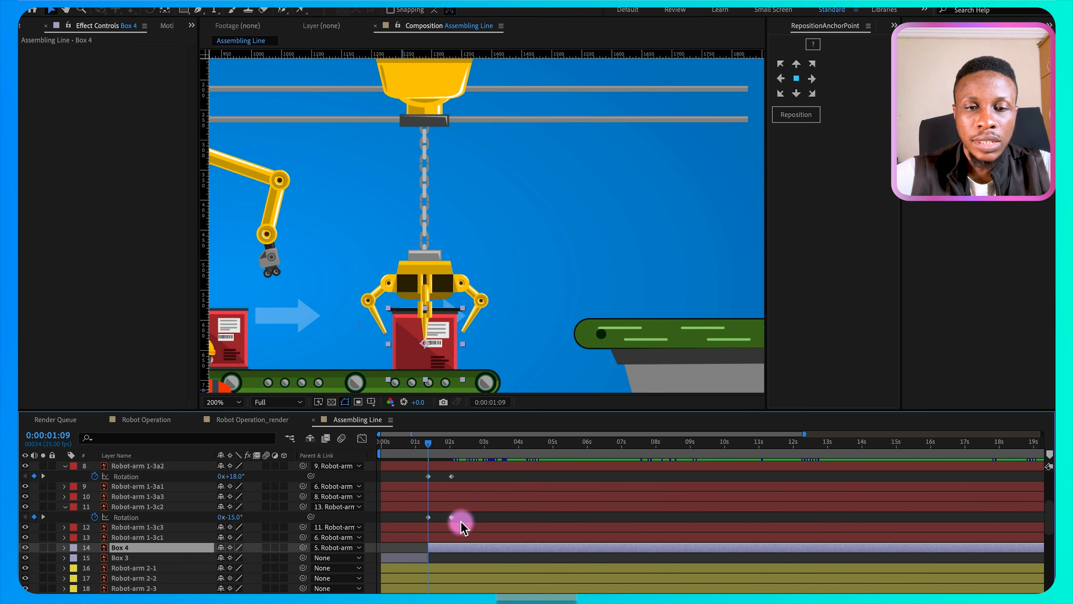
{"action": "left_click", "coordinate": [450, 448]}
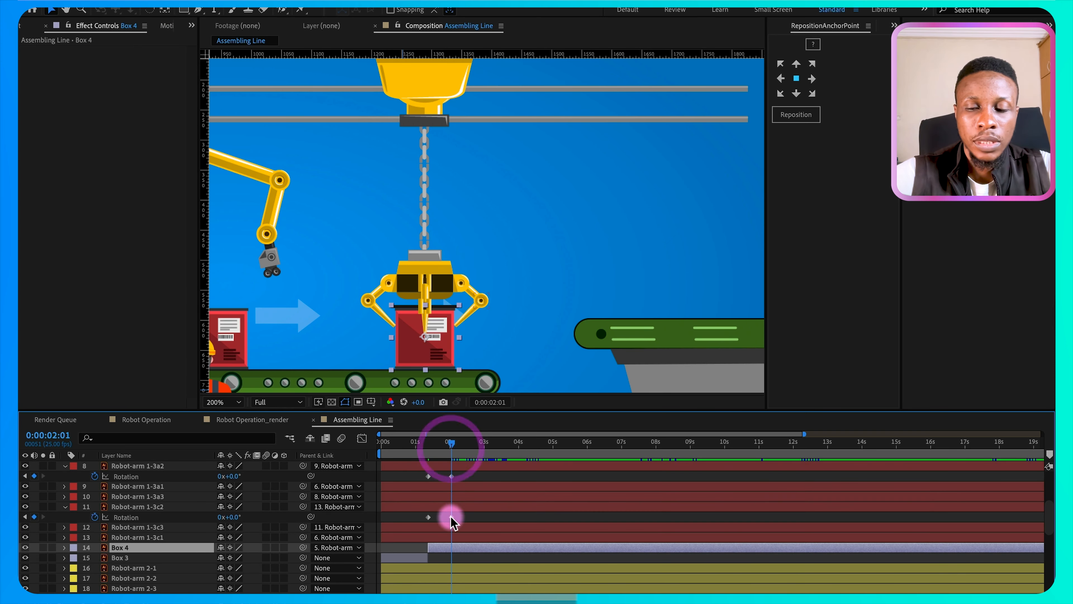
{"action": "key", "text": "alt+bracketleft"}
{"action": "left_click", "coordinate": [417, 557]}
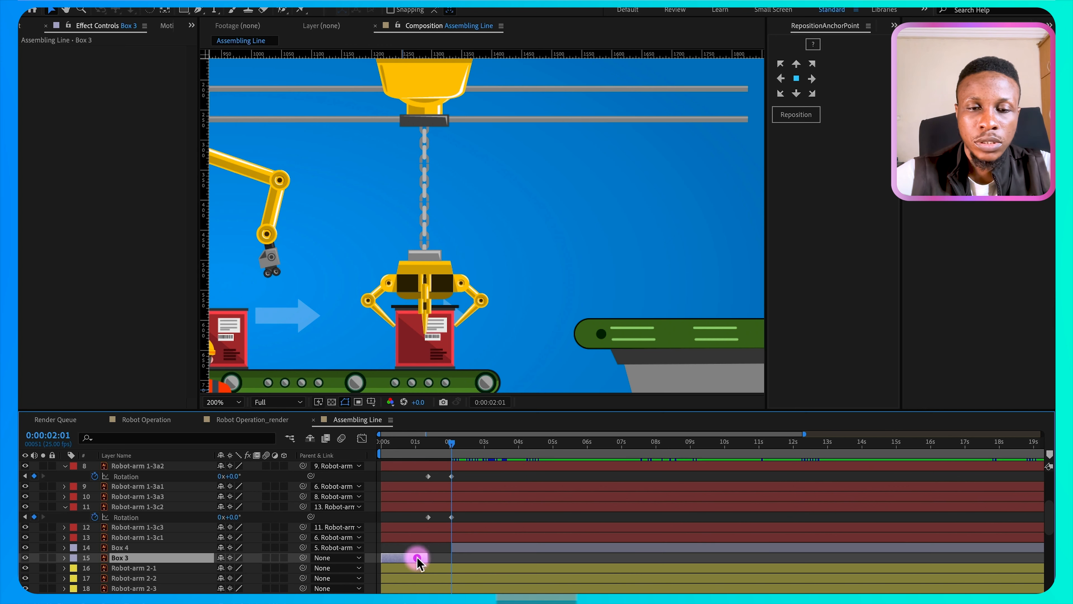
{"action": "key", "text": "alt+bracketright"}
{"action": "left_click_drag", "start_coordinate": [450, 442], "coordinate": [378, 452]}
{"action": "key", "text": "space"}
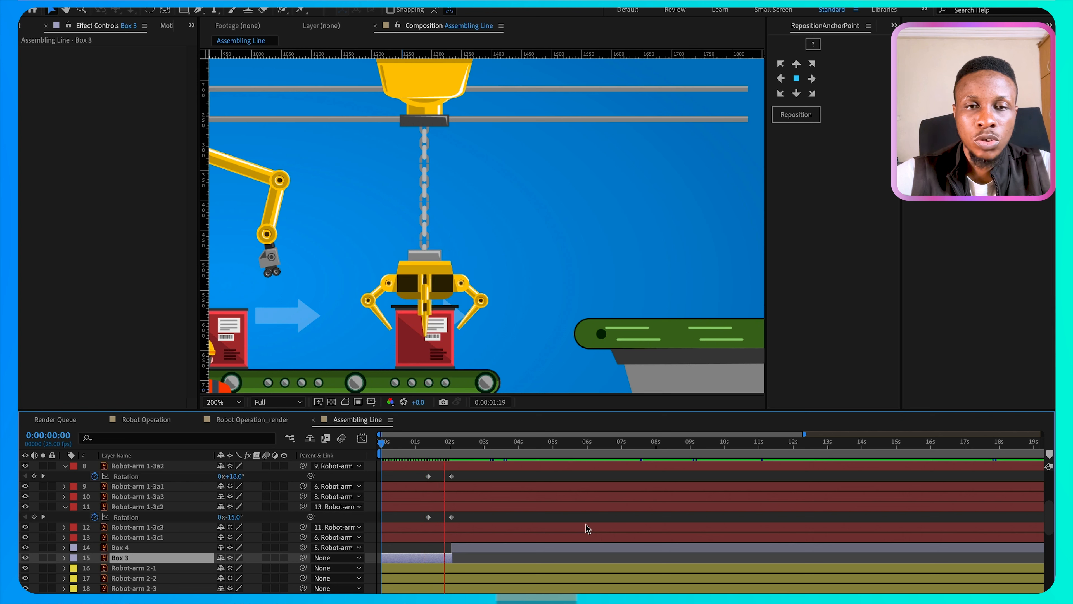
{"action": "key", "text": "space"}
Step: Move the fingers' closing Scale and Rotation keyframes slightly earlier than 0:00:01:24, and preview the faster grip
{"action": "mouse_move", "coordinate": [452, 442]}
{"action": "left_mouse_down"}
{"action": "mouse_move", "coordinate": [458, 458]}
{"action": "mouse_move", "coordinate": [483, 463]}
{"action": "mouse_move", "coordinate": [447, 462]}
{"action": "left_mouse_up"}
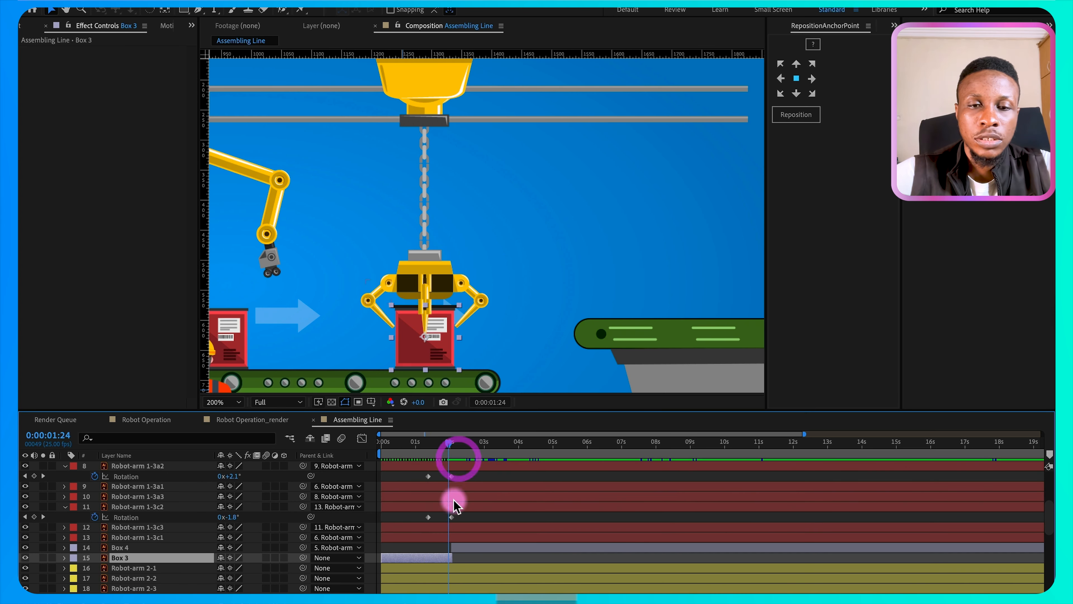
{"action": "scroll", "coordinate": [460, 513], "scroll_direction": "up", "scroll_amount": 3}
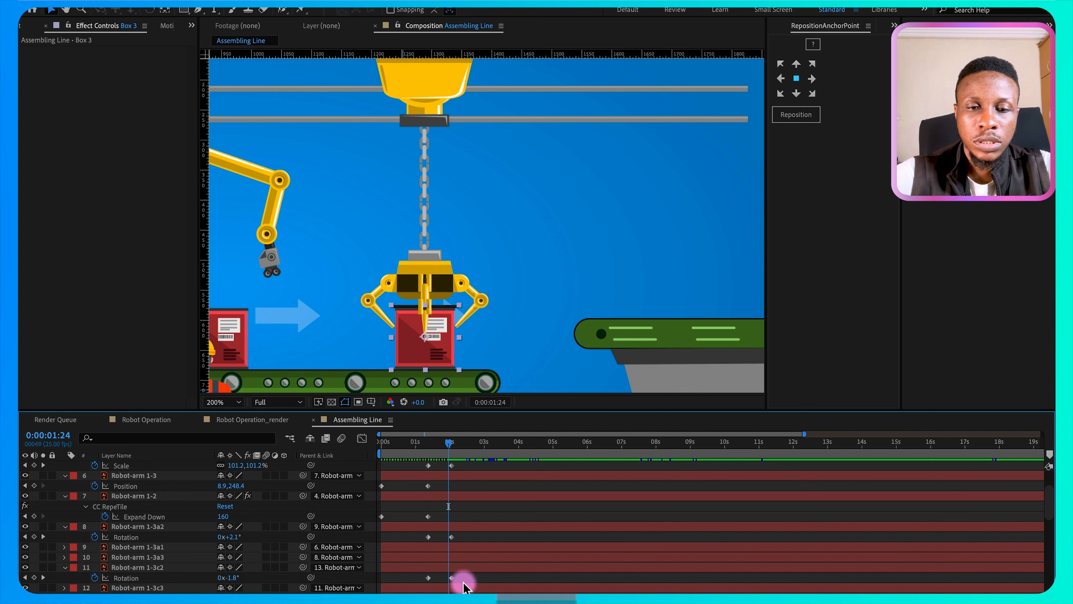
{"action": "left_click_drag", "start_coordinate": [462, 584], "coordinate": [446, 465]}
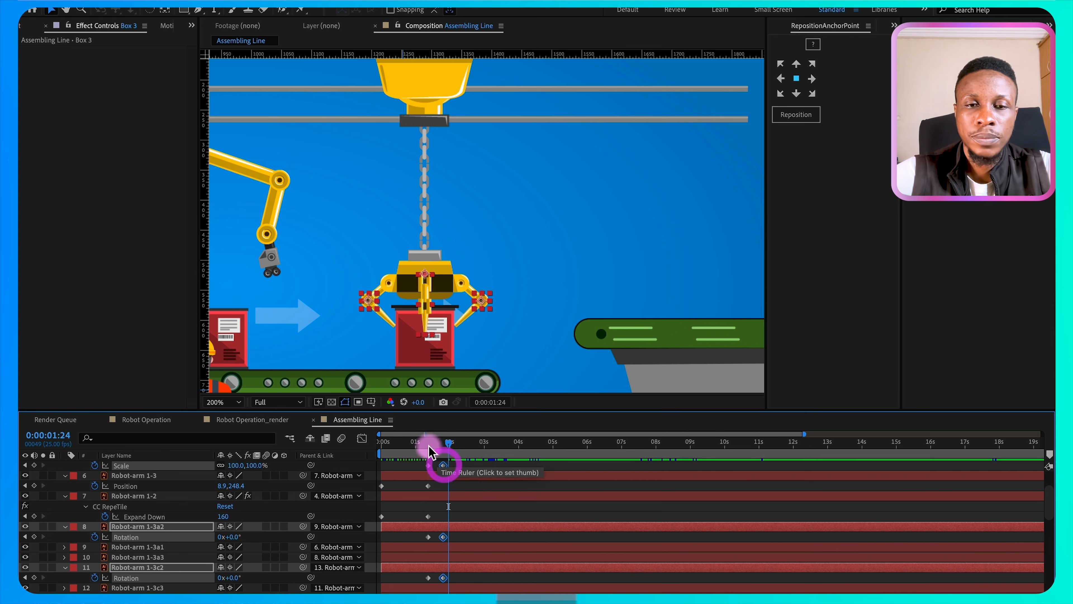
{"action": "left_click", "coordinate": [413, 442]}
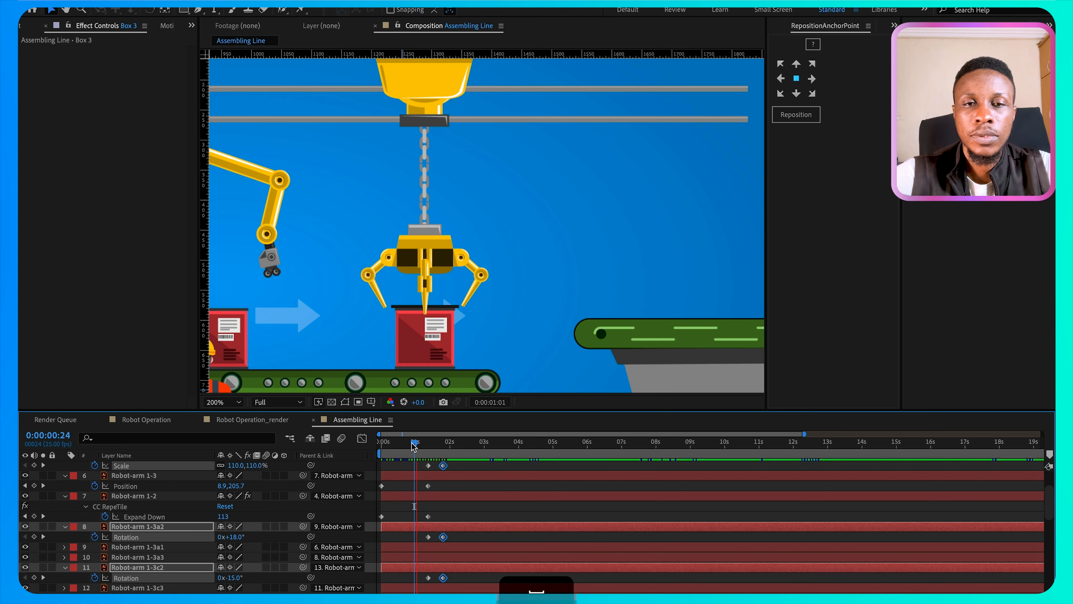
{"action": "mouse_move", "coordinate": [446, 443]}
{"action": "left_mouse_down"}
{"action": "mouse_move", "coordinate": [485, 445]}
{"action": "mouse_move", "coordinate": [457, 446]}
{"action": "left_mouse_up"}
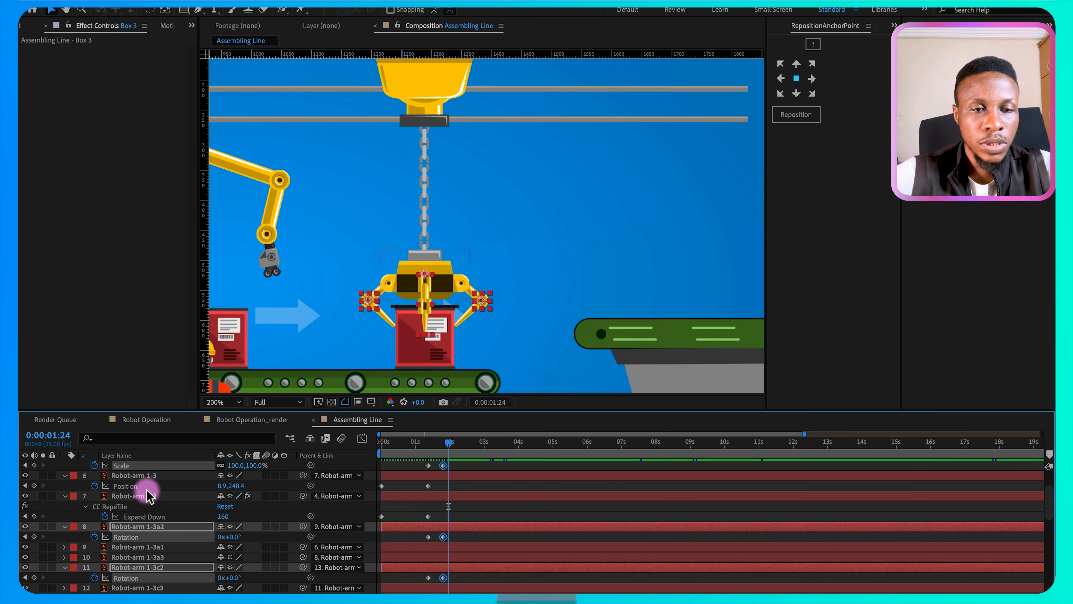
Step: Add a holding Position keyframe for Robot-arm 1-3 at 0:00:01:21, and raise it to 8.9, 120.4 at 0:00:03:05
{"action": "left_click", "coordinate": [452, 444]}
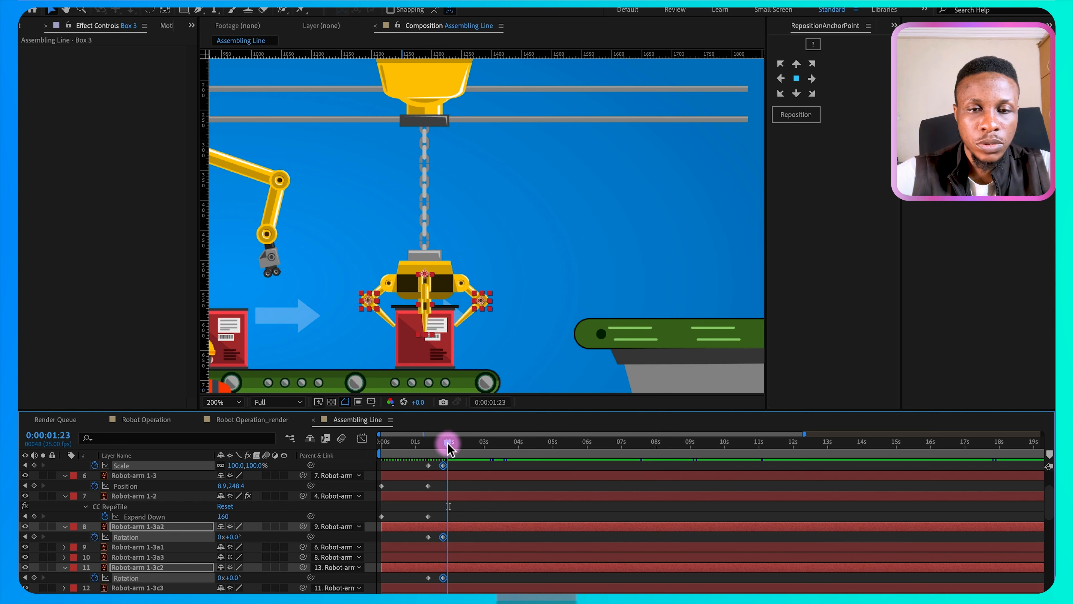
{"action": "left_click", "coordinate": [34, 485]}
{"action": "left_click_drag", "start_coordinate": [447, 486], "coordinate": [444, 486]}
{"action": "key", "text": "k"}
{"action": "left_click", "coordinate": [482, 476]}
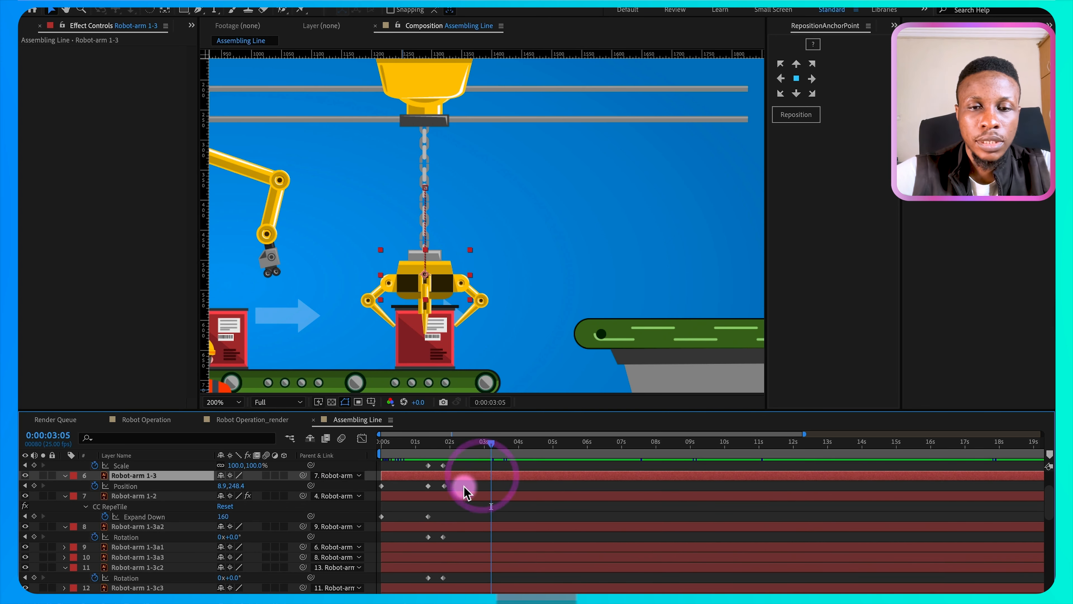
{"action": "left_click_drag", "start_coordinate": [236, 485], "coordinate": [158, 486]}
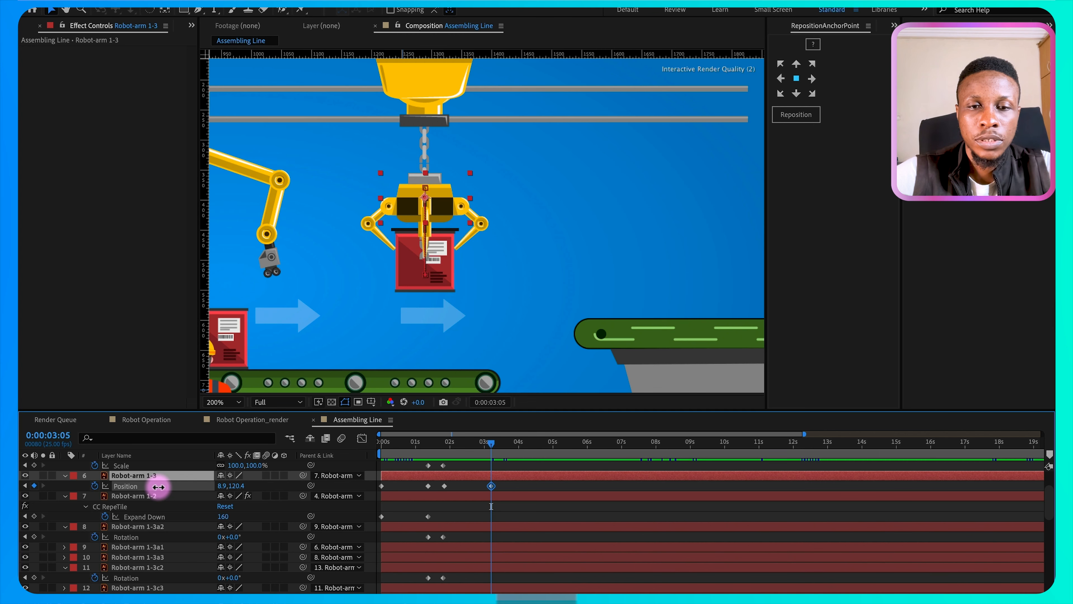
Step: Add a holding Expand Down keyframe for the chain at 0:00:01:21, and reduce it to 29 at 0:00:03:05
{"action": "left_click", "coordinate": [444, 444]}
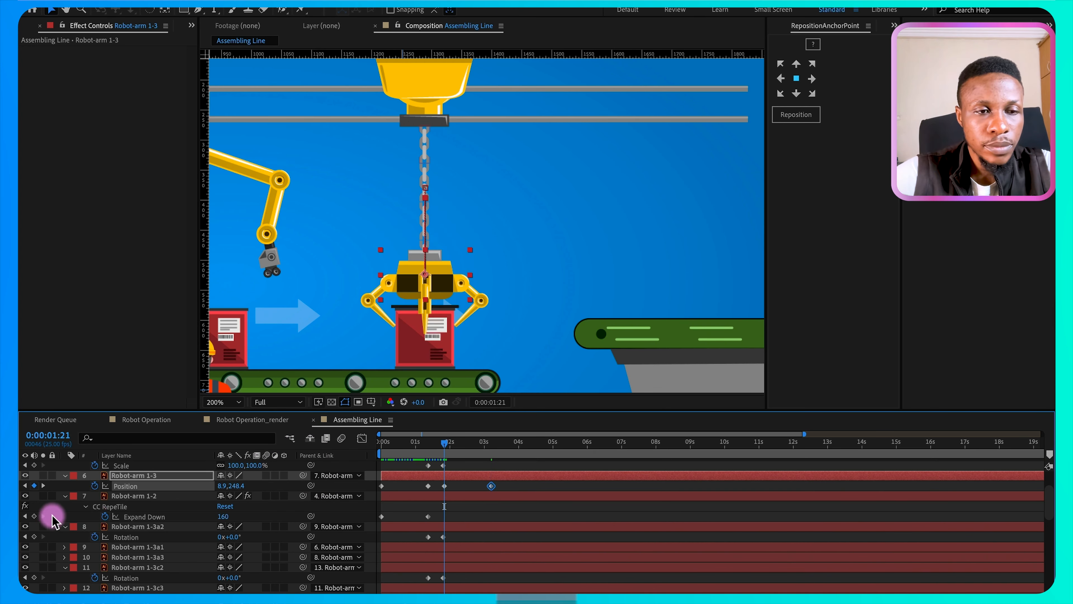
{"action": "left_click", "coordinate": [34, 516]}
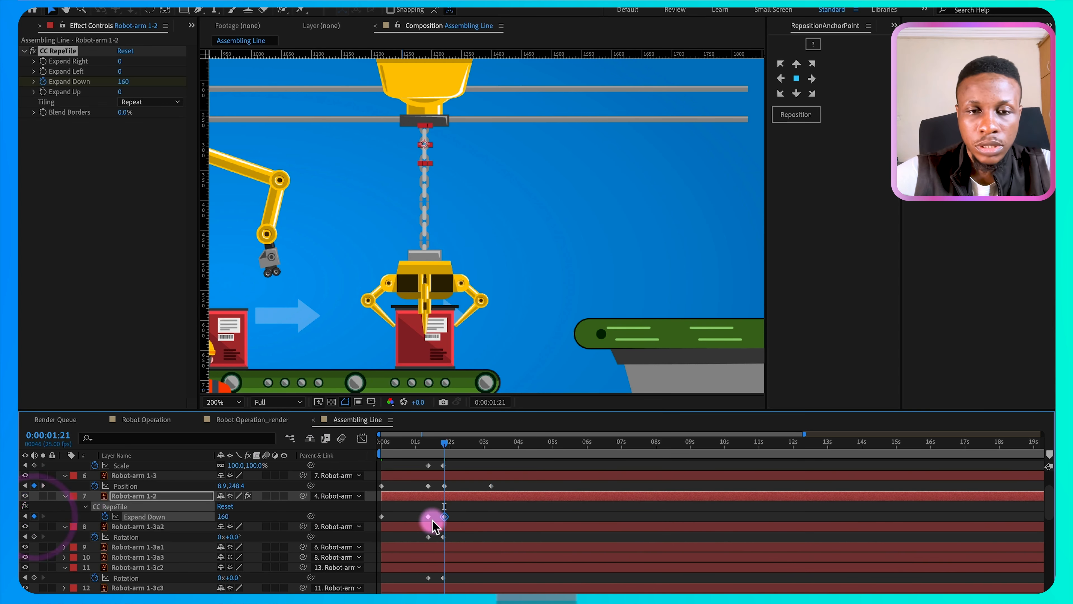
{"action": "left_click_drag", "start_coordinate": [500, 446], "coordinate": [491, 445]}
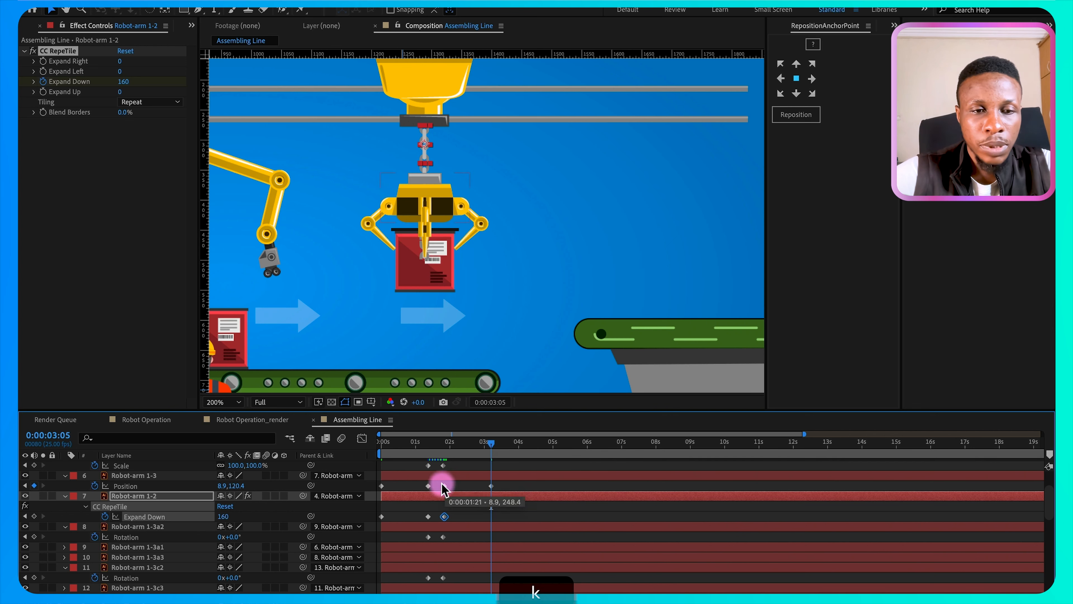
{"action": "left_click_drag", "start_coordinate": [224, 516], "coordinate": [209, 518]}
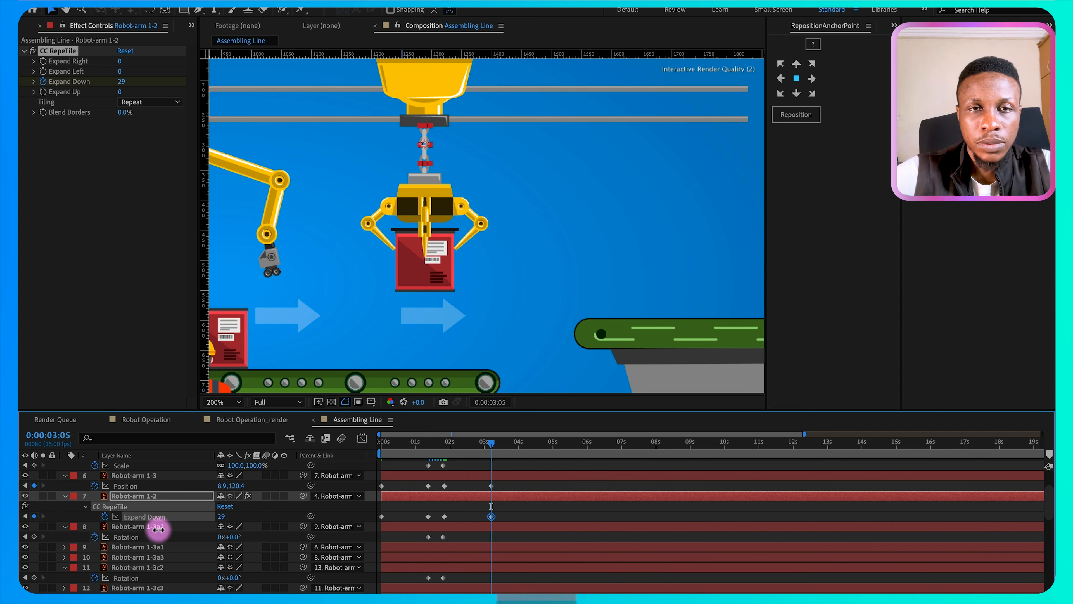
Step: Preview the claw gripping and lifting the box from the start of the composition
{"action": "left_click_drag", "start_coordinate": [413, 446], "coordinate": [350, 445]}
{"action": "key", "text": "space"}
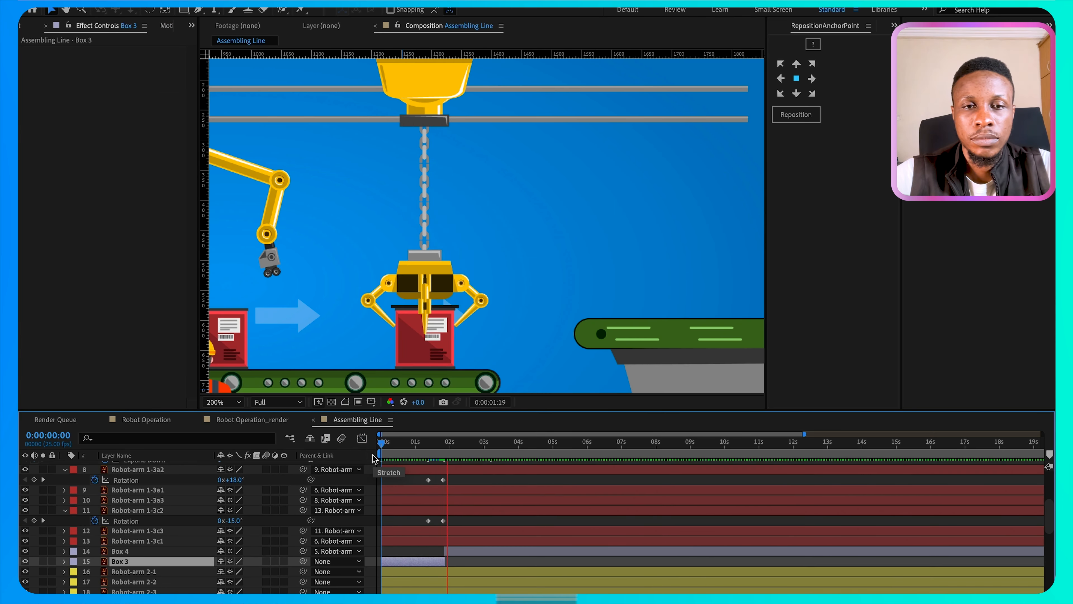
{"action": "left_click", "coordinate": [502, 496]}
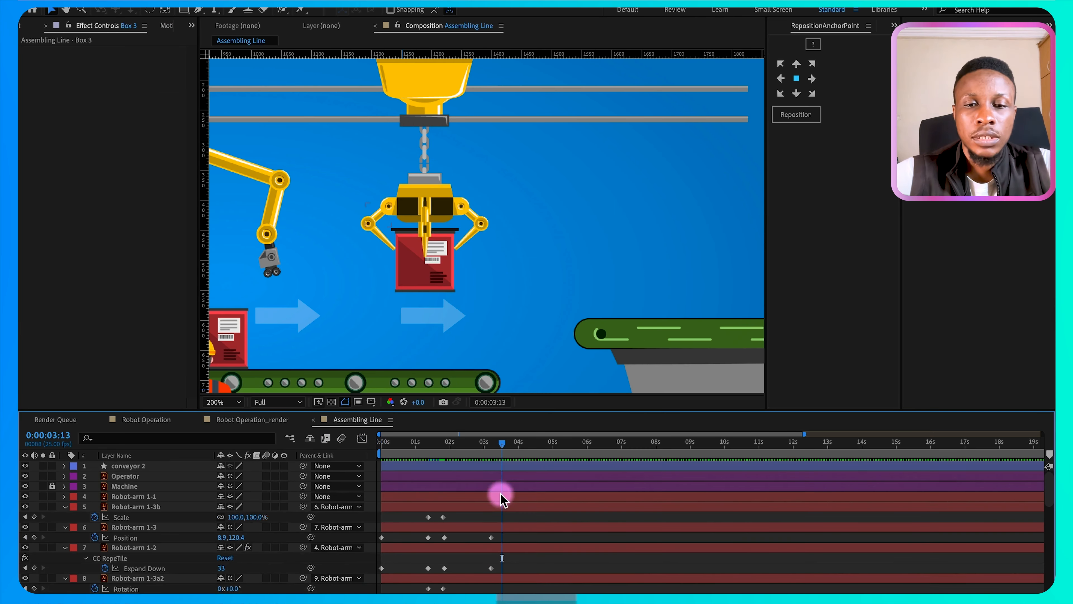
Step: Add a Position keyframe for Robot-arm 1-1 at 0:00:03:05, and move it sideways to 1685.3, 201.4 at 0:00:04:23
{"action": "left_click_drag", "start_coordinate": [500, 442], "coordinate": [491, 444]}
{"action": "left_click", "coordinate": [483, 509]}
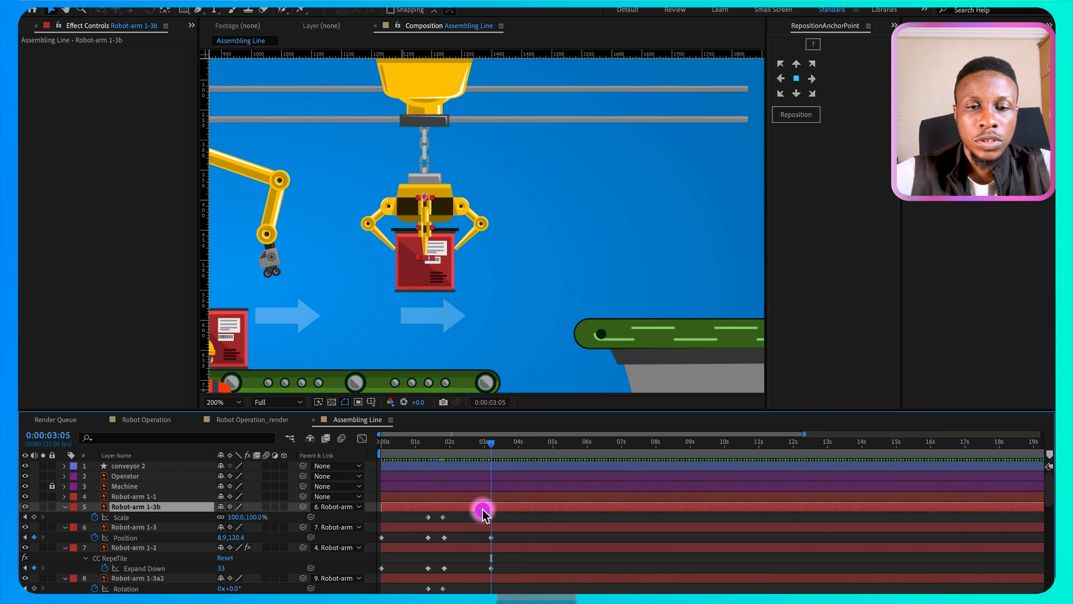
{"action": "left_click", "coordinate": [495, 496]}
{"action": "key", "text": "p"}
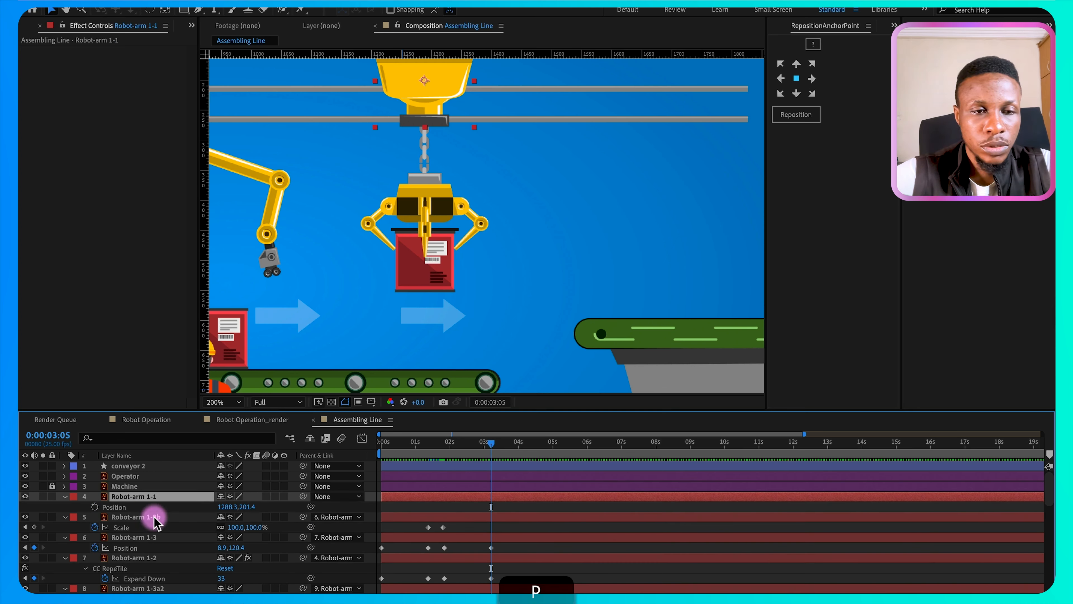
{"action": "left_click", "coordinate": [95, 507]}
{"action": "left_click_drag", "start_coordinate": [486, 449], "coordinate": [555, 451]}
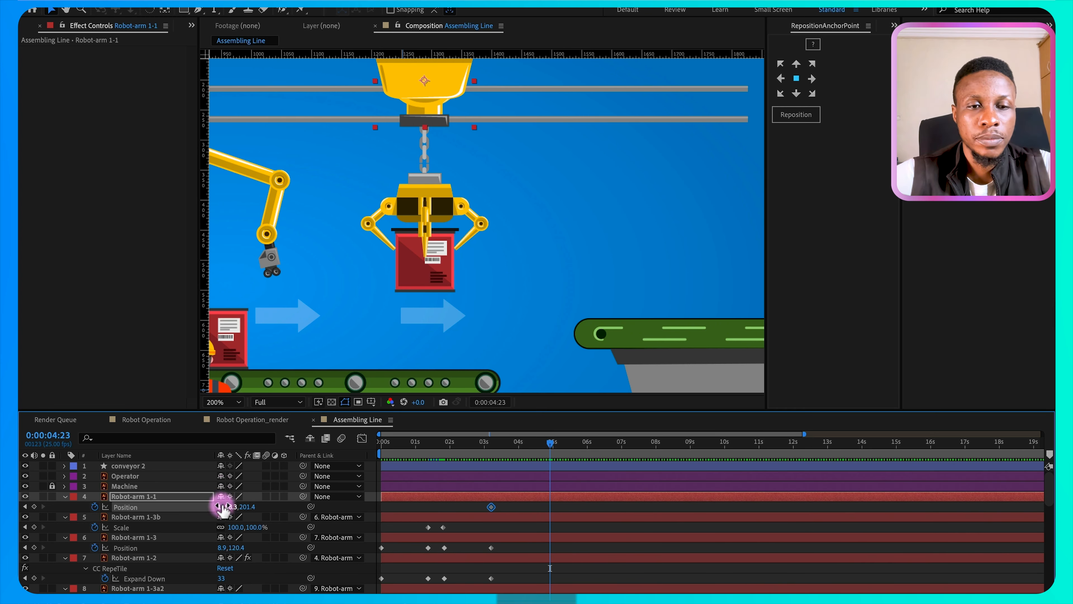
{"action": "left_click_drag", "start_coordinate": [223, 507], "coordinate": [474, 518]}
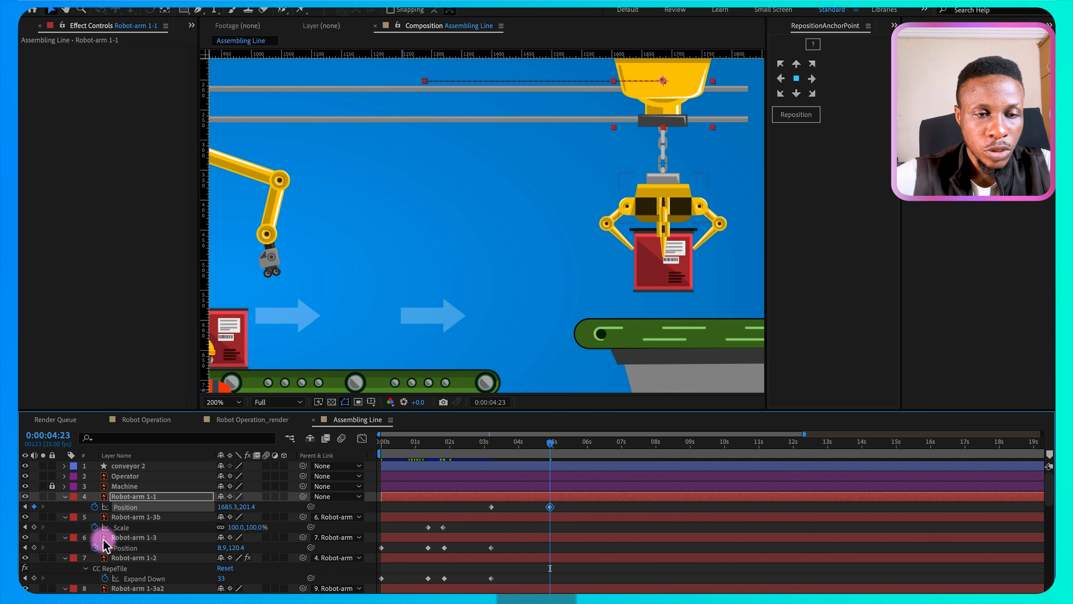
Step: Add holding keyframes at 0:00:04:23 for Robot-arm 1-3's Position and the chain's Expand Down, and set them to 8.9, 163.4 and 78 at 0:00:05:21
{"action": "left_click", "coordinate": [34, 547]}
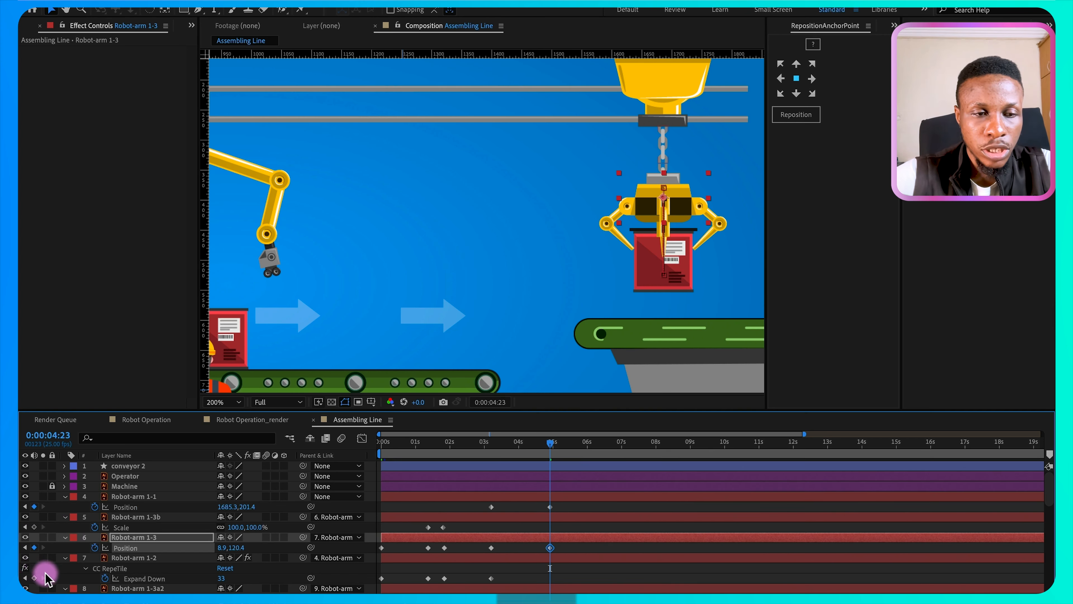
{"action": "left_click", "coordinate": [34, 577]}
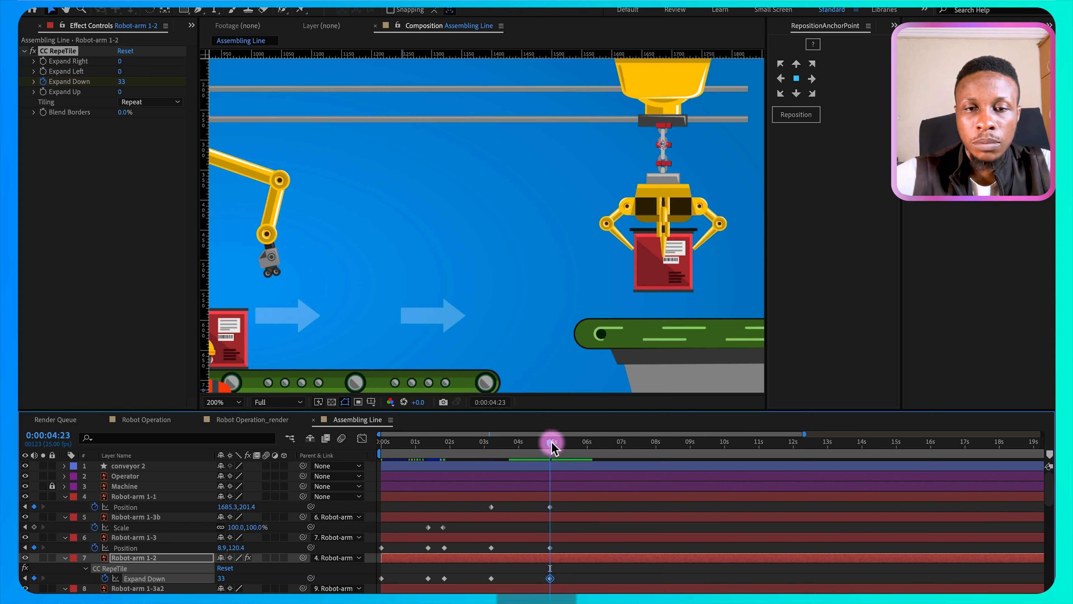
{"action": "left_click_drag", "start_coordinate": [552, 442], "coordinate": [583, 447]}
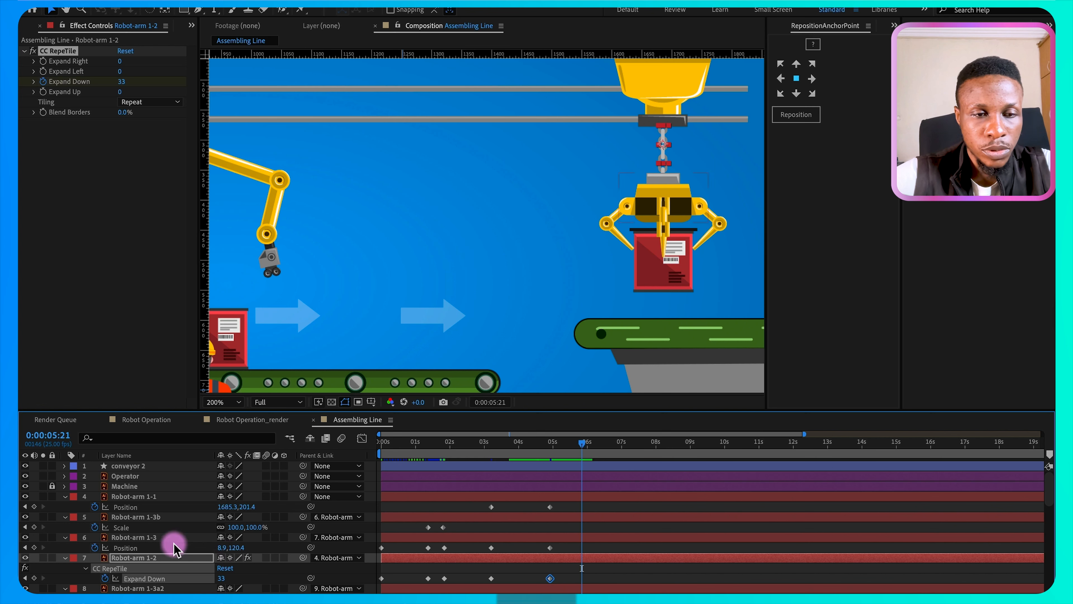
{"action": "left_click_drag", "start_coordinate": [238, 548], "coordinate": [259, 547]}
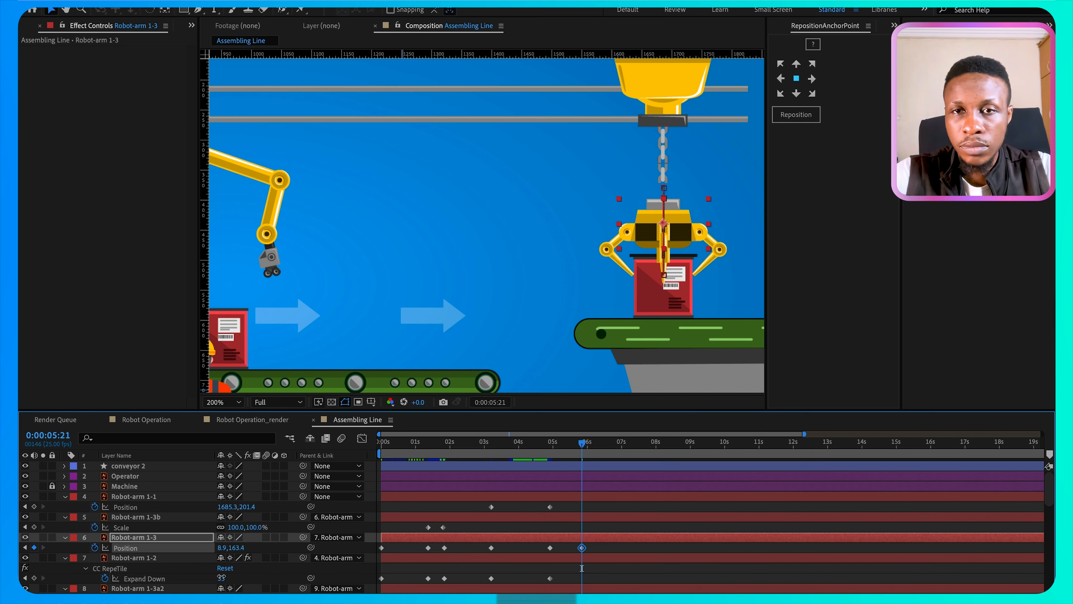
{"action": "left_click_drag", "start_coordinate": [221, 578], "coordinate": [251, 573]}
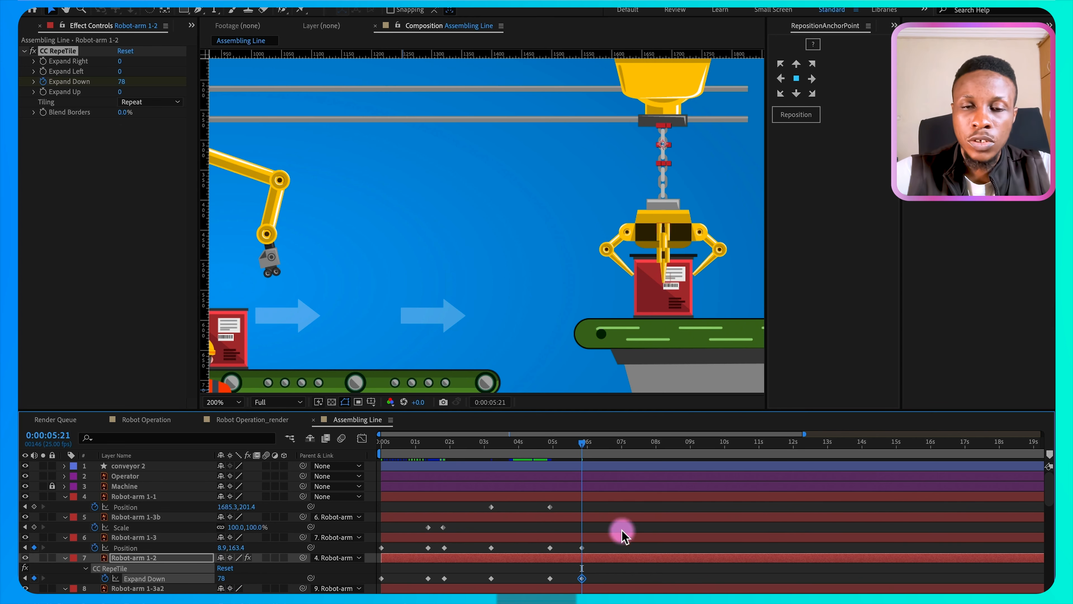
Step: Add holding keyframes at 0:00:05:21 for the Rotation of Robot-arm 1-3a2 and 1-3c2 and the Scale of Robot-arm 1-3b
{"action": "scroll", "coordinate": [622, 533], "scroll_direction": "down", "scroll_amount": 3}
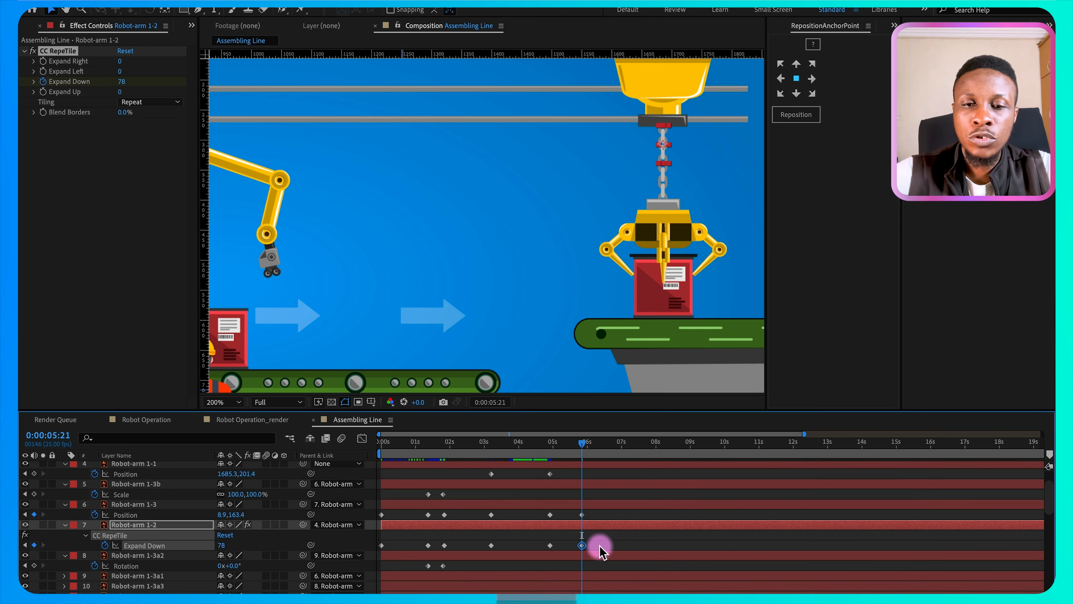
{"action": "scroll", "coordinate": [602, 552], "scroll_direction": "down", "scroll_amount": 2}
{"action": "scroll", "coordinate": [602, 549], "scroll_direction": "down", "scroll_amount": 3}
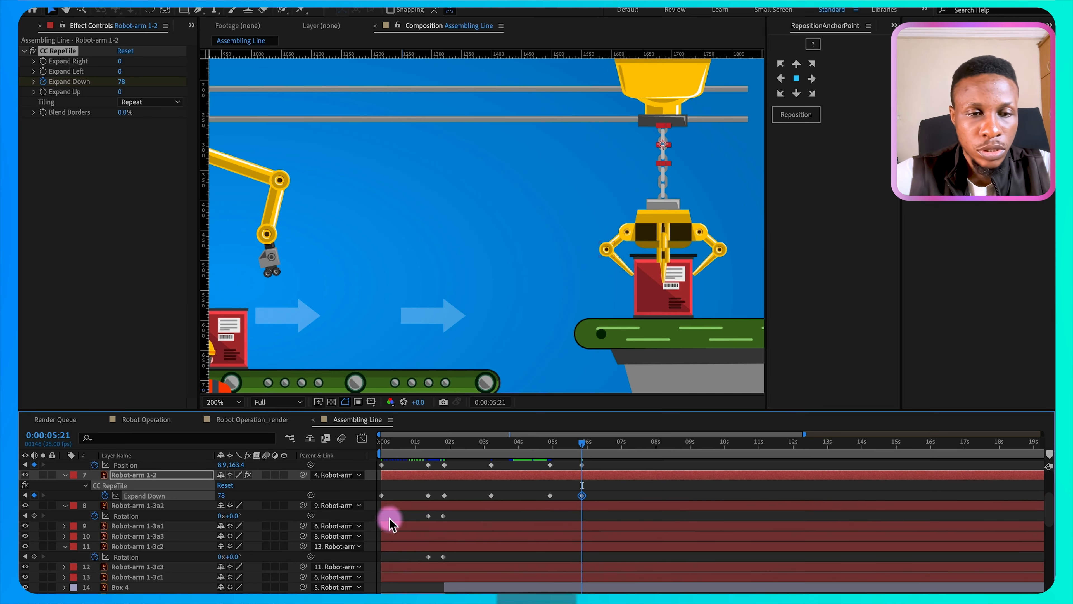
{"action": "left_click", "coordinate": [33, 515]}
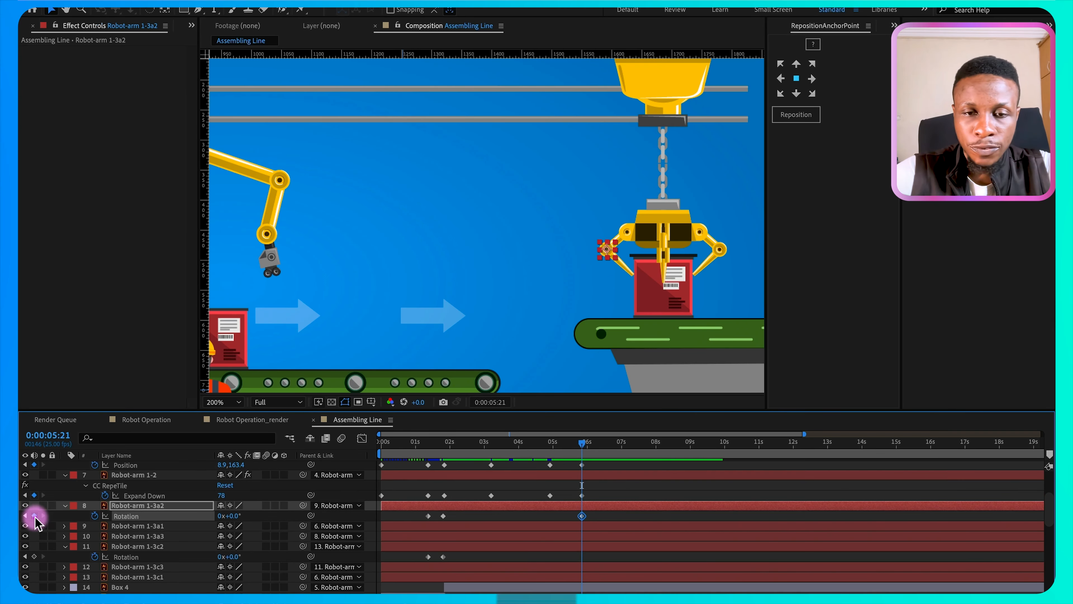
{"action": "left_click", "coordinate": [34, 556]}
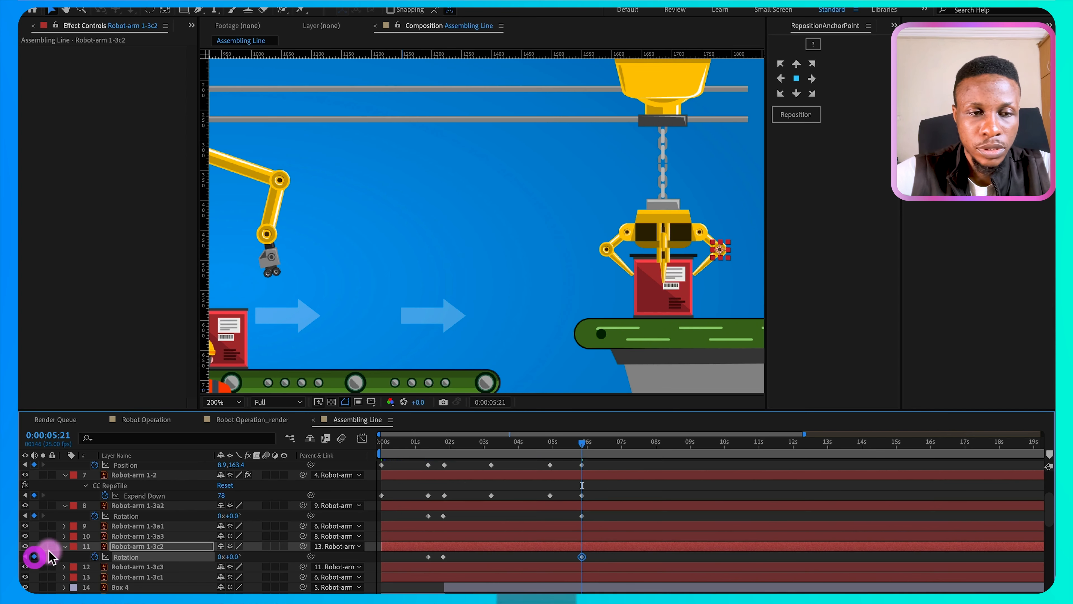
{"action": "scroll", "coordinate": [64, 539], "scroll_direction": "up", "scroll_amount": 4}
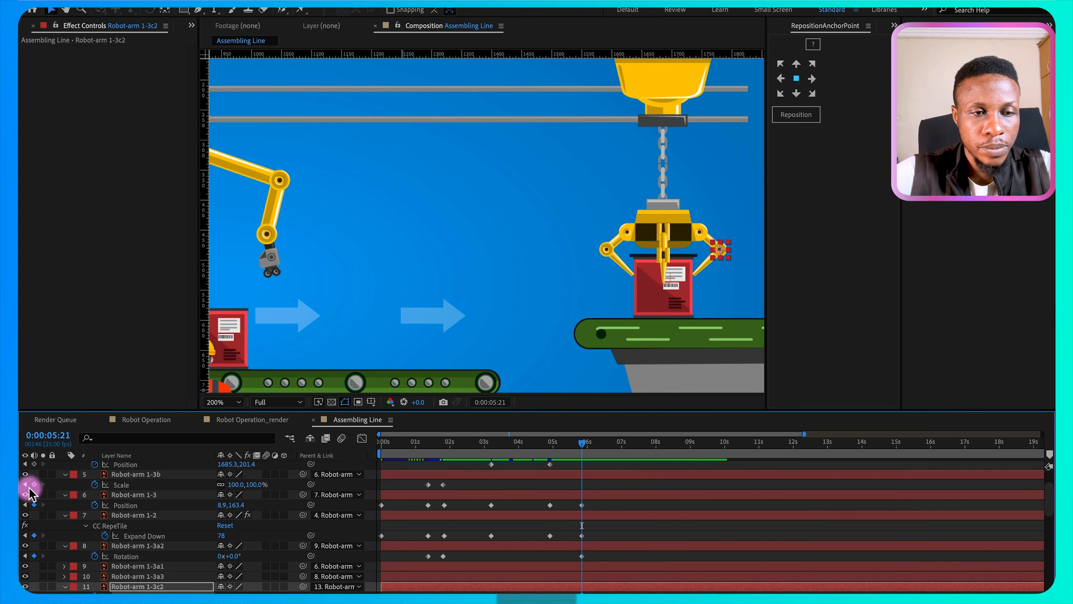
{"action": "left_click", "coordinate": [34, 484]}
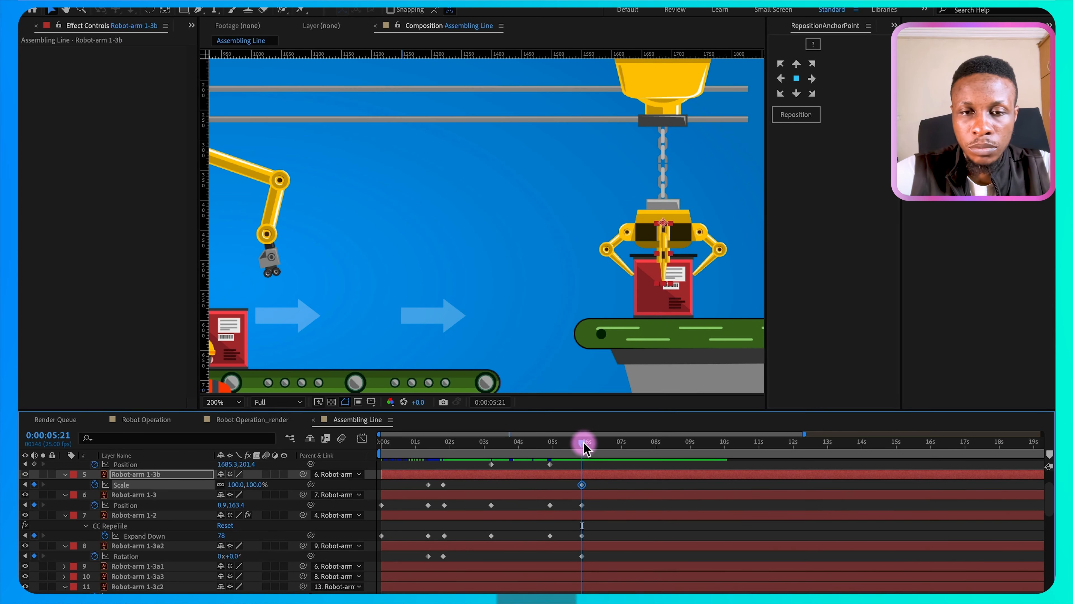
Step: Copy the fingers' first open-claw Scale and Rotation keyframes (110%, 18° and -15°) to 0:00:06:10 so the claw releases the box
{"action": "left_click_drag", "start_coordinate": [582, 442], "coordinate": [591, 443]}
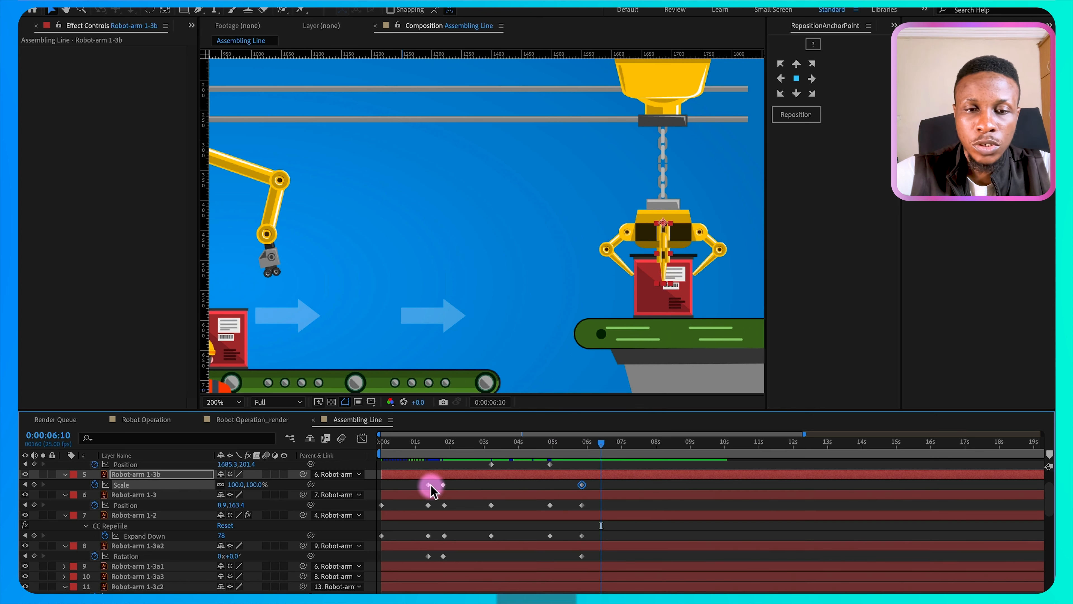
{"action": "key", "text": "super+c"}
{"action": "key", "text": "super+v"}
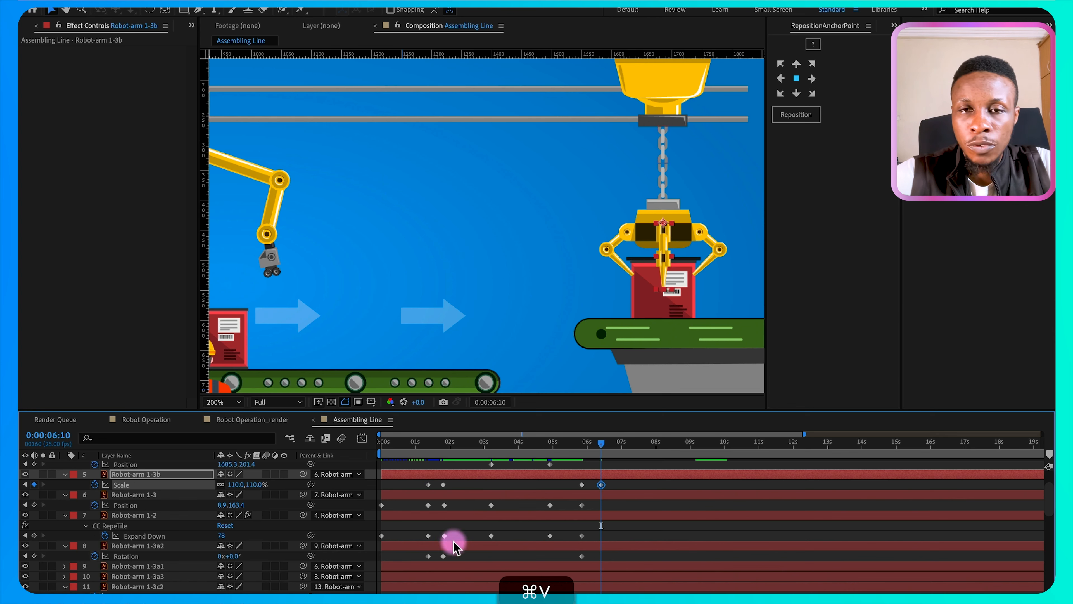
{"action": "scroll", "coordinate": [465, 545], "scroll_direction": "down", "scroll_amount": 2}
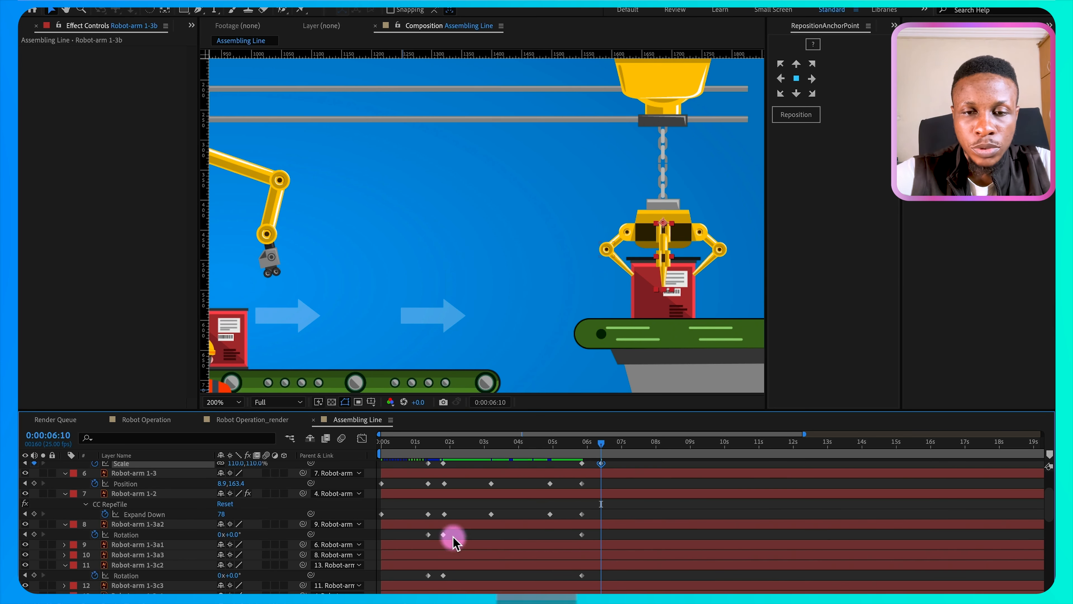
{"action": "scroll", "coordinate": [465, 536], "scroll_direction": "down", "scroll_amount": 1}
{"action": "left_click", "coordinate": [429, 526]}
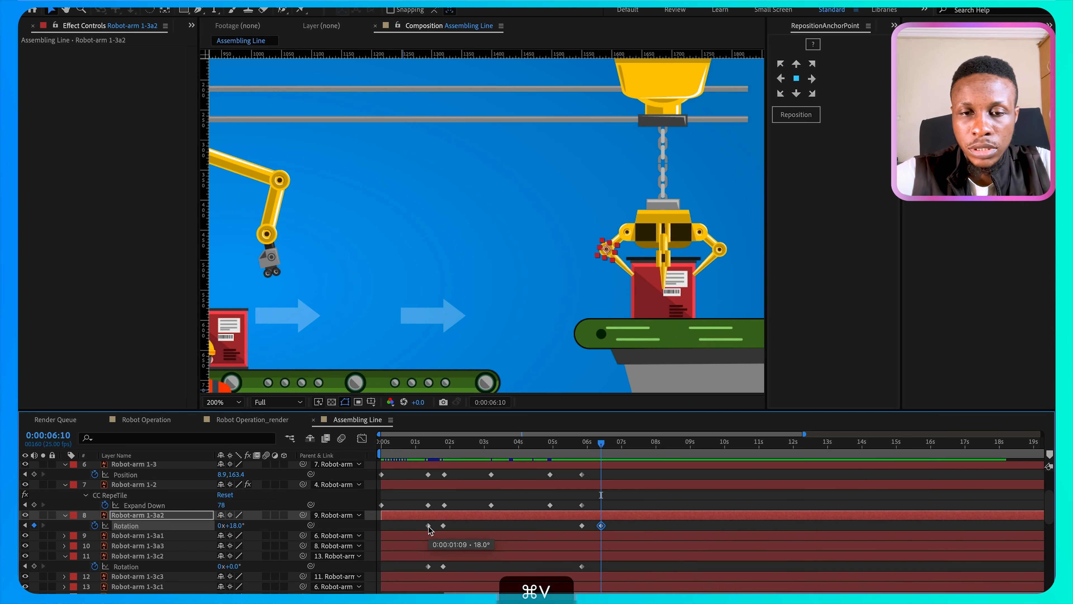
{"action": "left_click", "coordinate": [428, 566]}
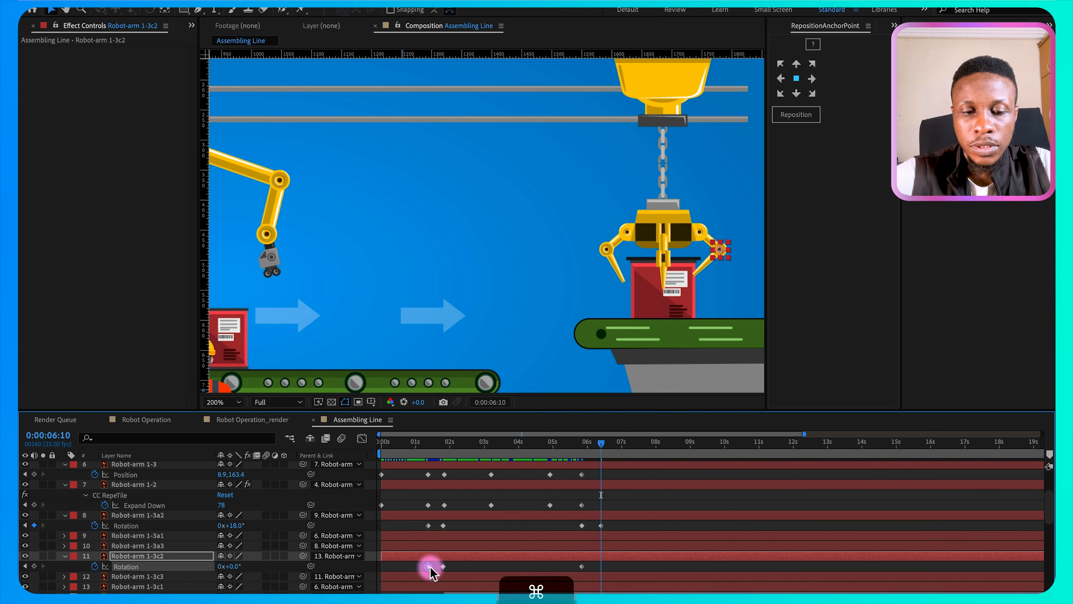
{"action": "key", "text": "super+c"}
{"action": "key", "text": "super+v"}
Step: Split Box 4 at 0:00:05:21, set the new segment's parent to None, and preview the box release
{"action": "scroll", "coordinate": [575, 568], "scroll_direction": "down", "scroll_amount": 4}
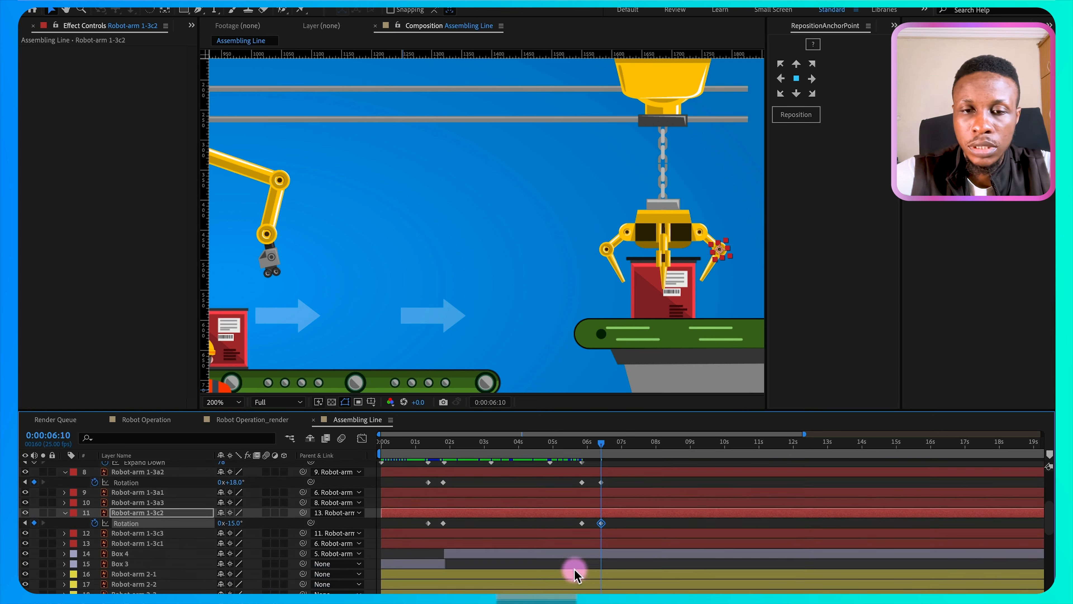
{"action": "scroll", "coordinate": [575, 568], "scroll_direction": "down", "scroll_amount": 4}
{"action": "left_click", "coordinate": [569, 443]}
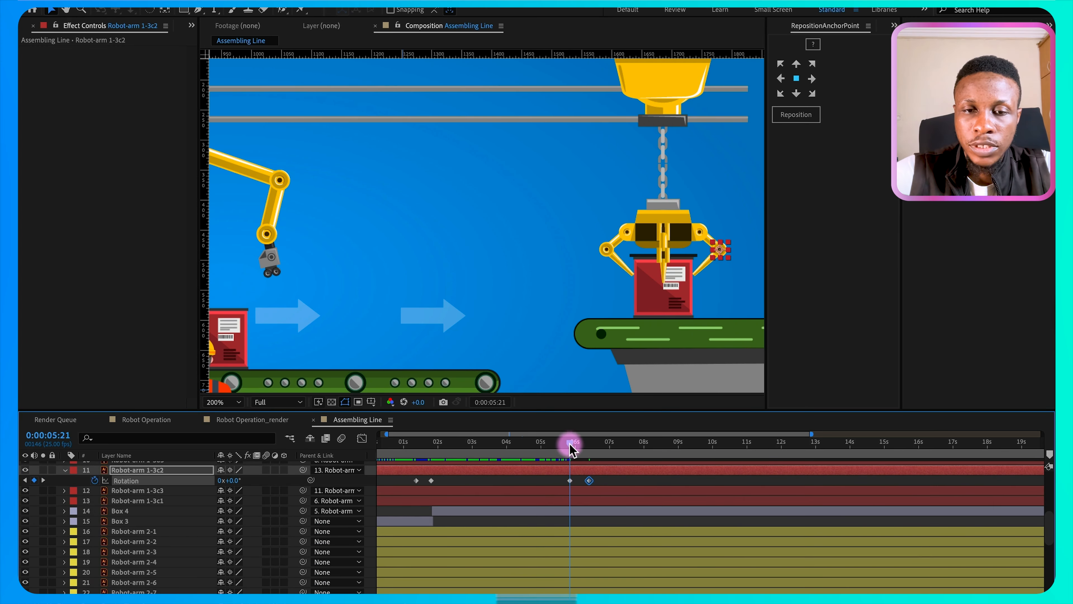
{"action": "left_click", "coordinate": [570, 512]}
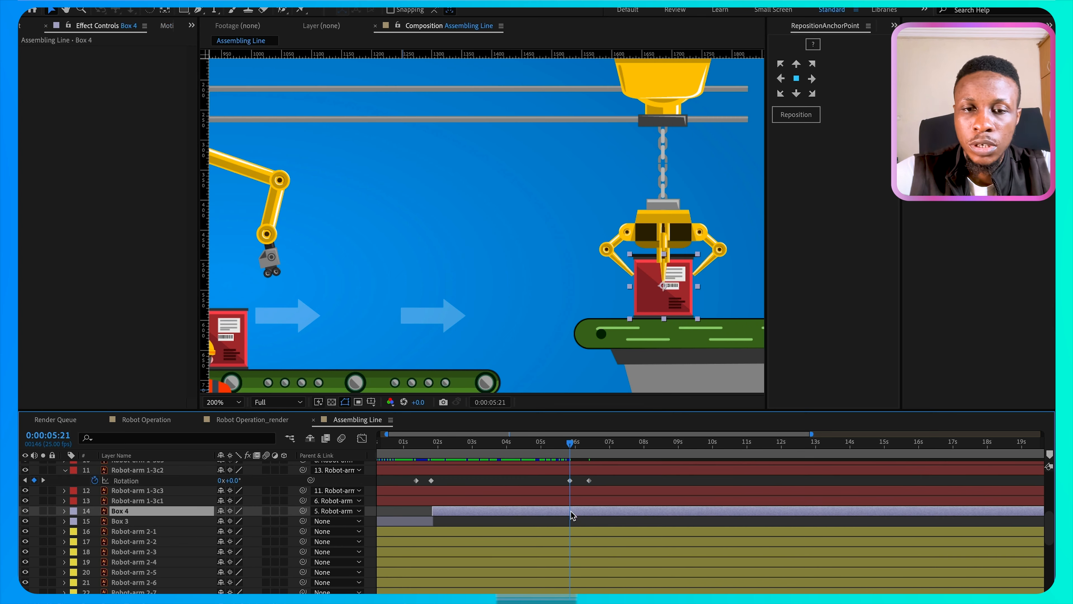
{"action": "key", "text": "super+shift+d"}
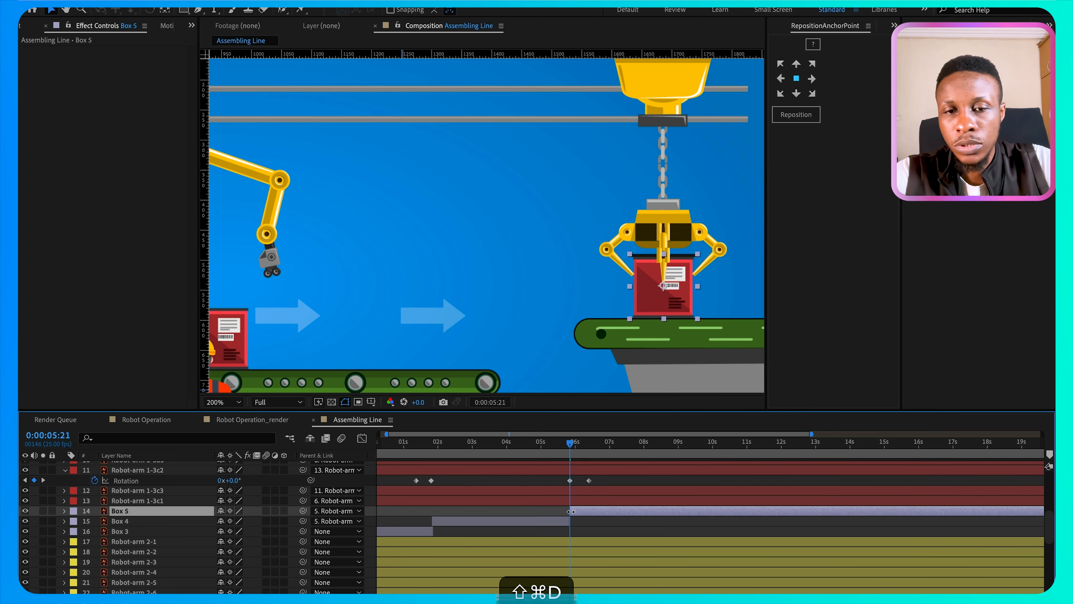
{"action": "left_click", "coordinate": [350, 510]}
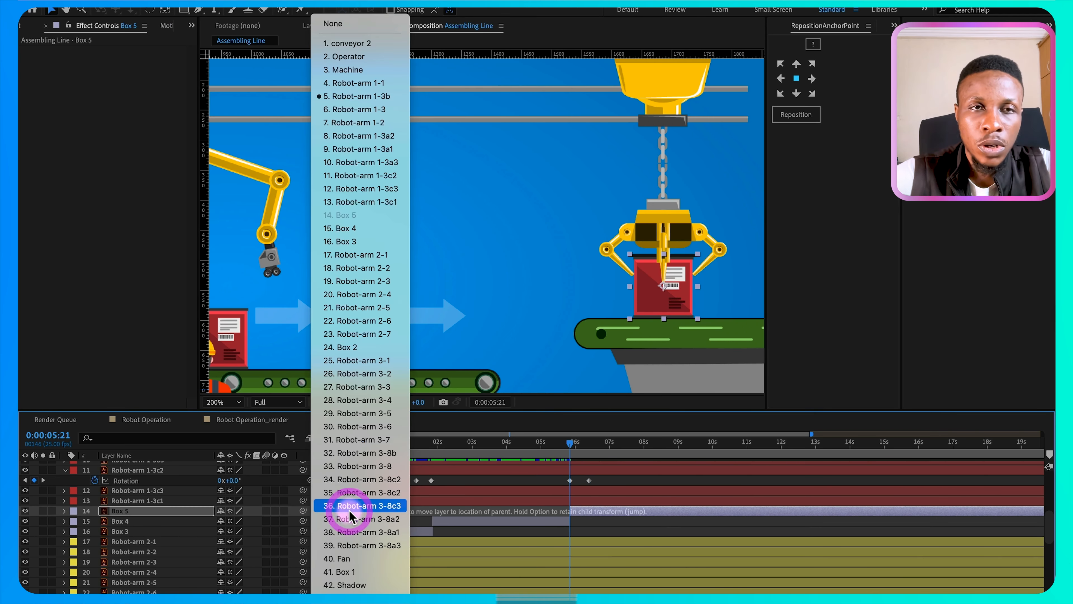
{"action": "left_click", "coordinate": [353, 24]}
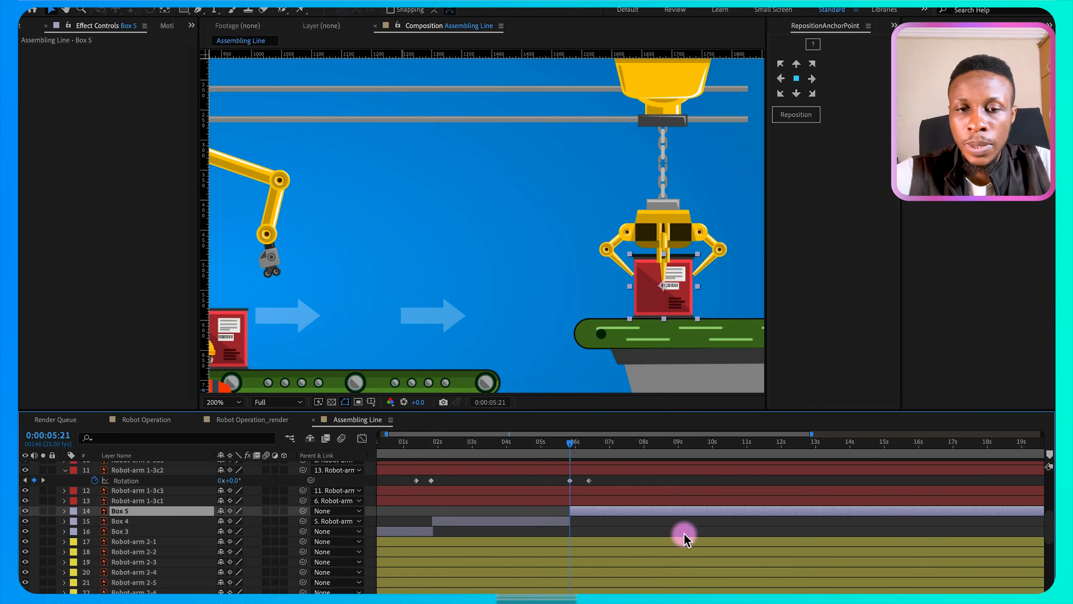
{"action": "left_click", "coordinate": [545, 442]}
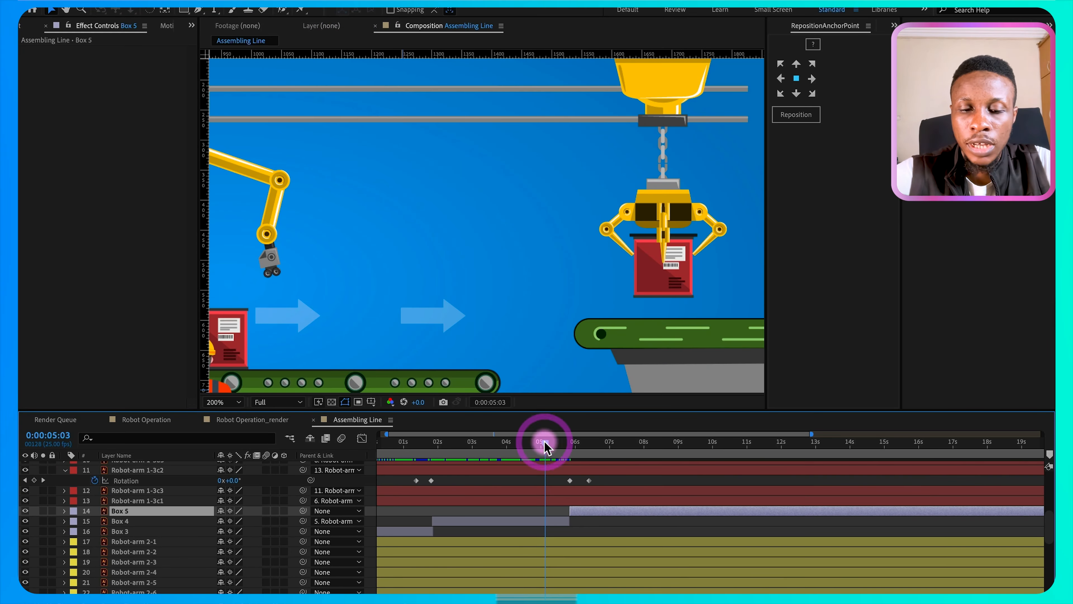
{"action": "key", "text": "space"}
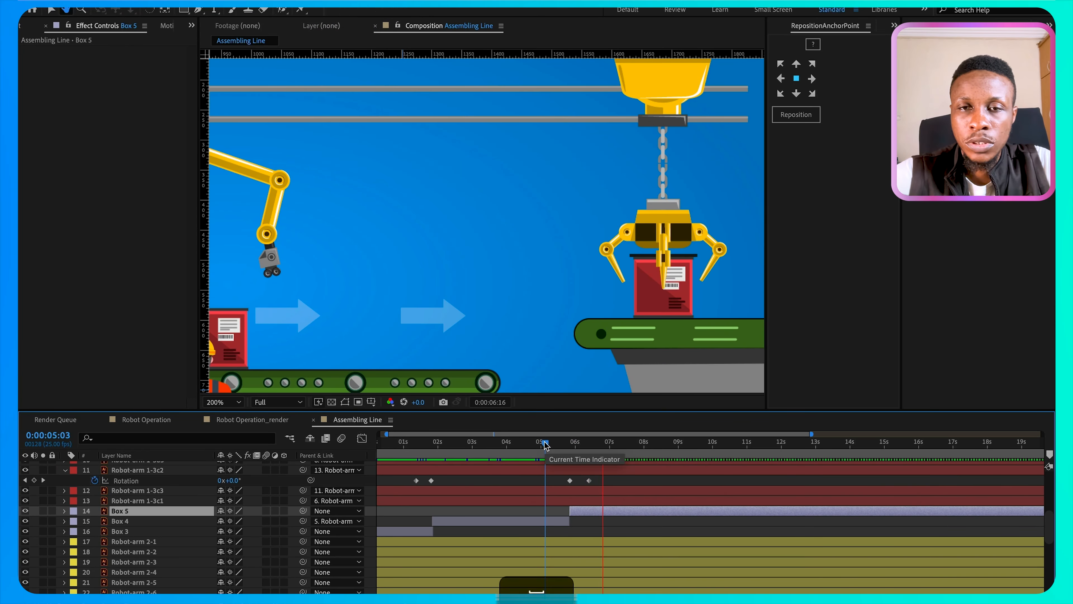
Step: Add holding keyframes at 0:00:06:09 for Robot-arm 1-3's Position and the Robot-arm 1-2 chain's Expand Down
{"action": "left_click_drag", "start_coordinate": [545, 444], "coordinate": [578, 447]}
{"action": "key", "text": "u"}
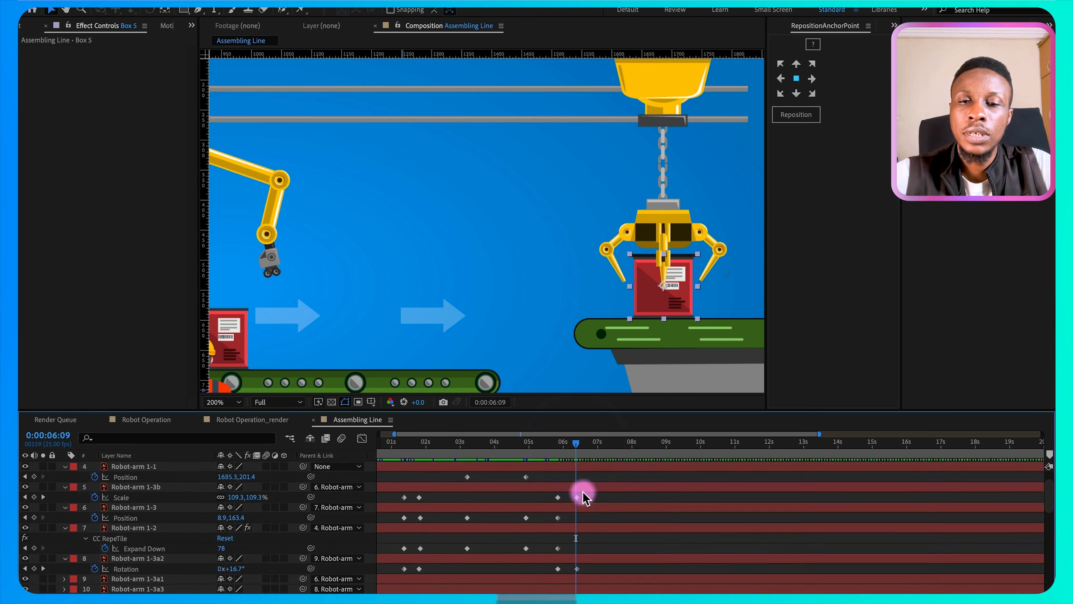
{"action": "left_click", "coordinate": [677, 228]}
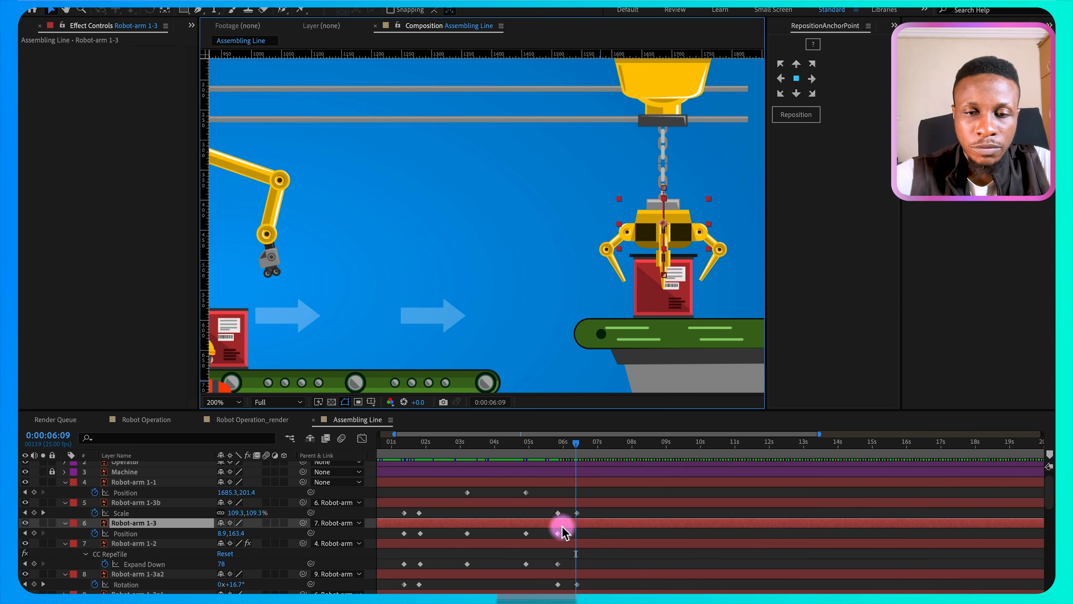
{"action": "left_click", "coordinate": [34, 533]}
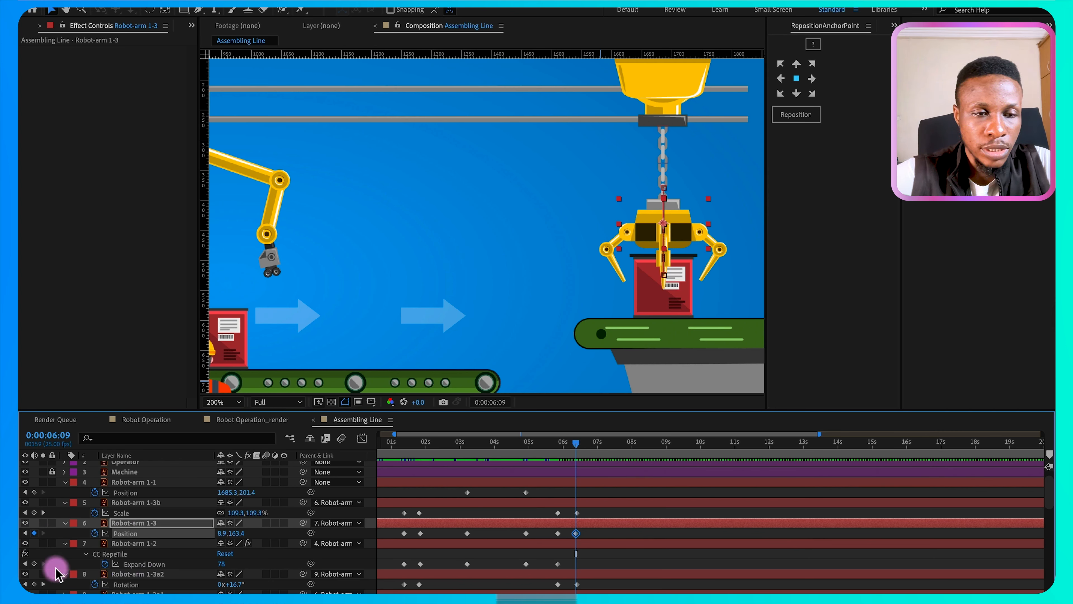
{"action": "left_click", "coordinate": [34, 564]}
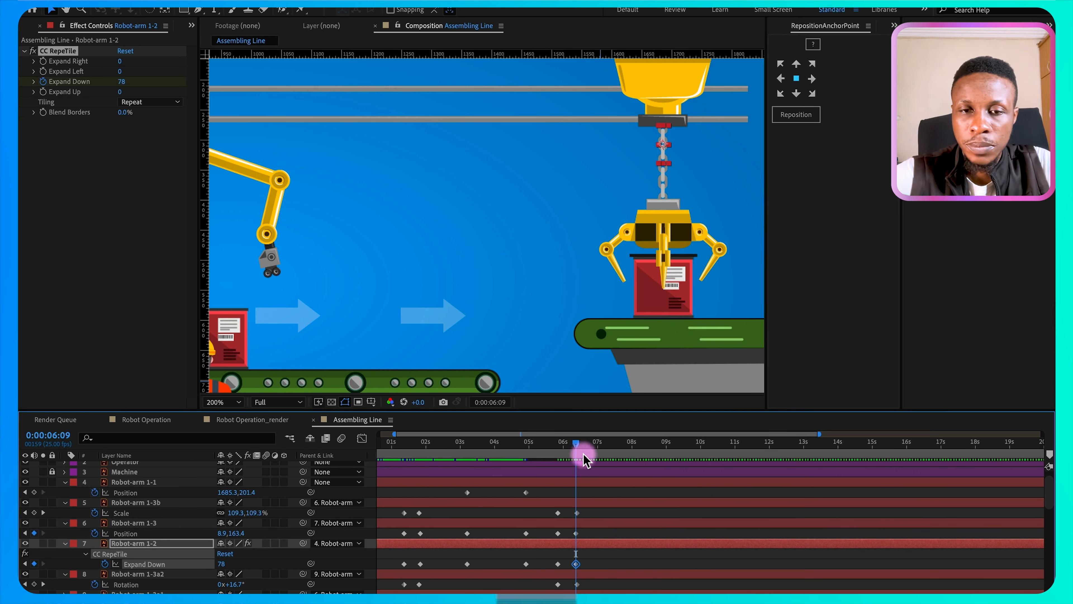
Step: Raise the claw at 0:00:07:05 by copying Robot-arm 1-3's first Position keyframe (8.9, 103.4) there
{"action": "left_click_drag", "start_coordinate": [576, 447], "coordinate": [605, 446]}
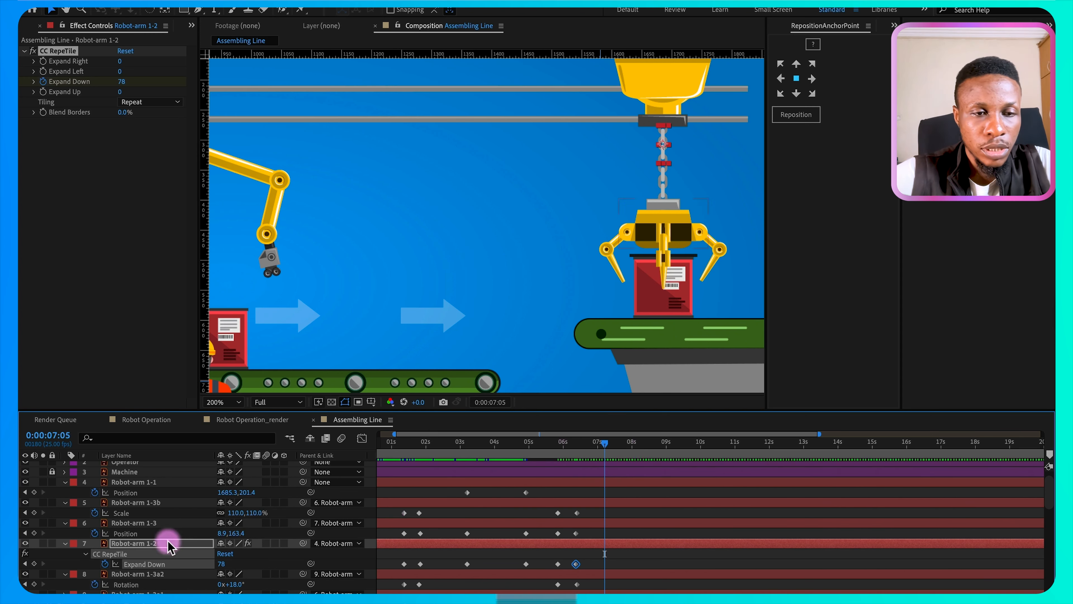
{"action": "left_click_drag", "start_coordinate": [238, 533], "coordinate": [195, 543]}
{"action": "left_click", "coordinate": [447, 523]}
{"action": "scroll", "coordinate": [447, 523], "scroll_direction": "left", "scroll_amount": 1}
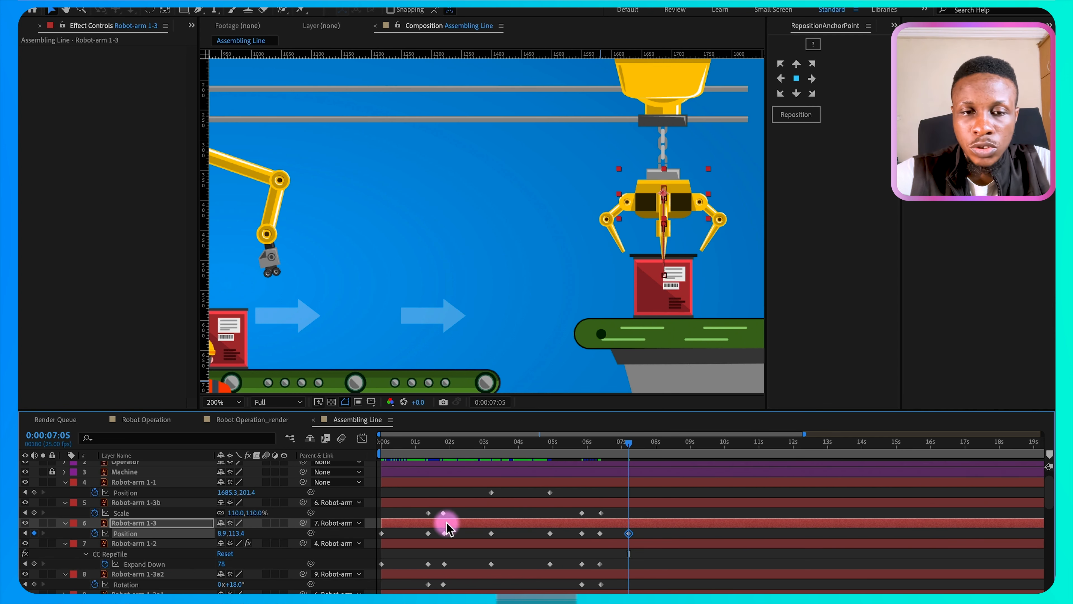
{"action": "left_click", "coordinate": [381, 533]}
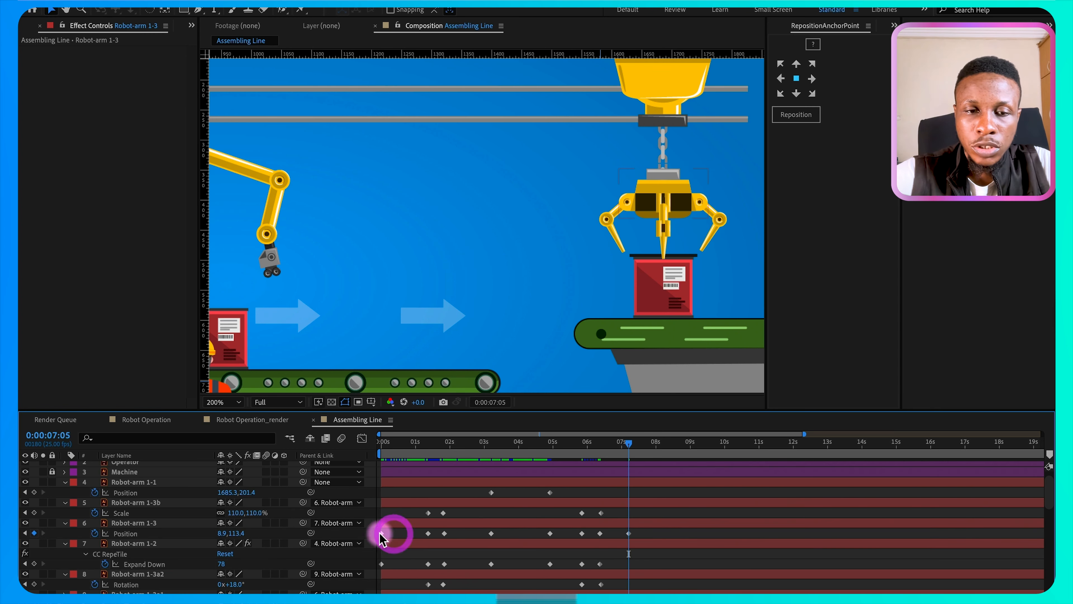
{"action": "key", "text": "super+c"}
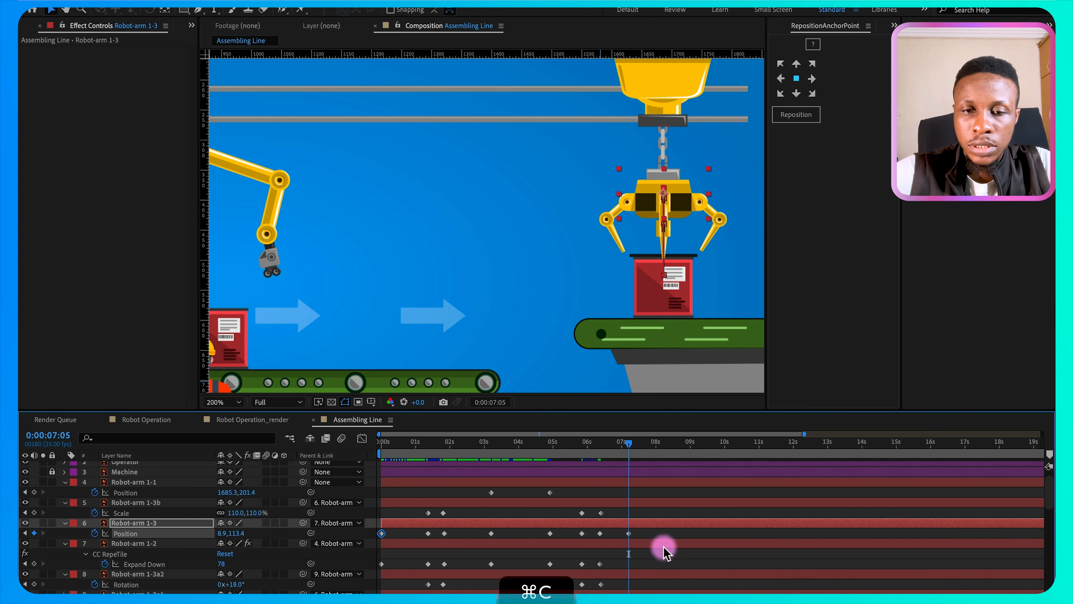
{"action": "key", "text": "super+v"}
{"action": "key", "text": "super+v"}
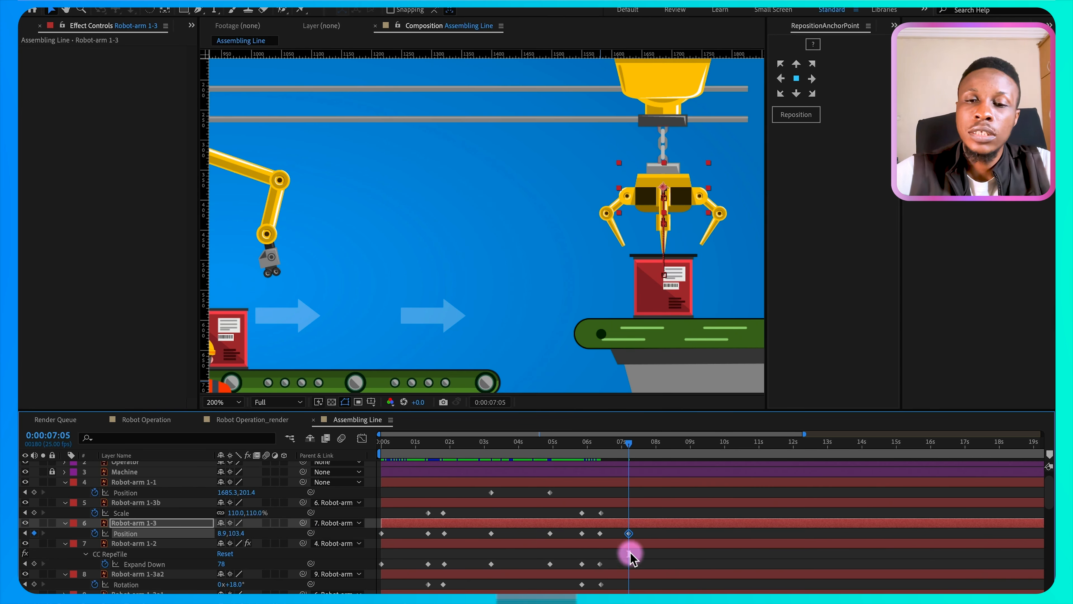
Step: Set the Robot-arm 1-2 chain's Expand Down to 0 at 0:00:07:05 and preview the claw retracting
{"action": "left_click_drag", "start_coordinate": [223, 564], "coordinate": [214, 563]}
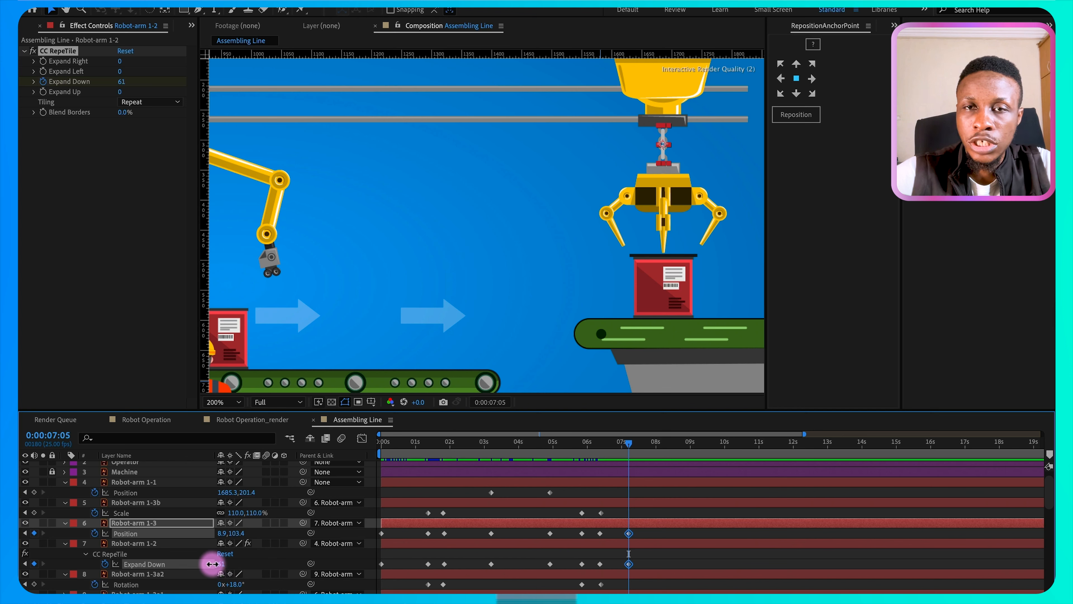
{"action": "left_click", "coordinate": [166, 566]}
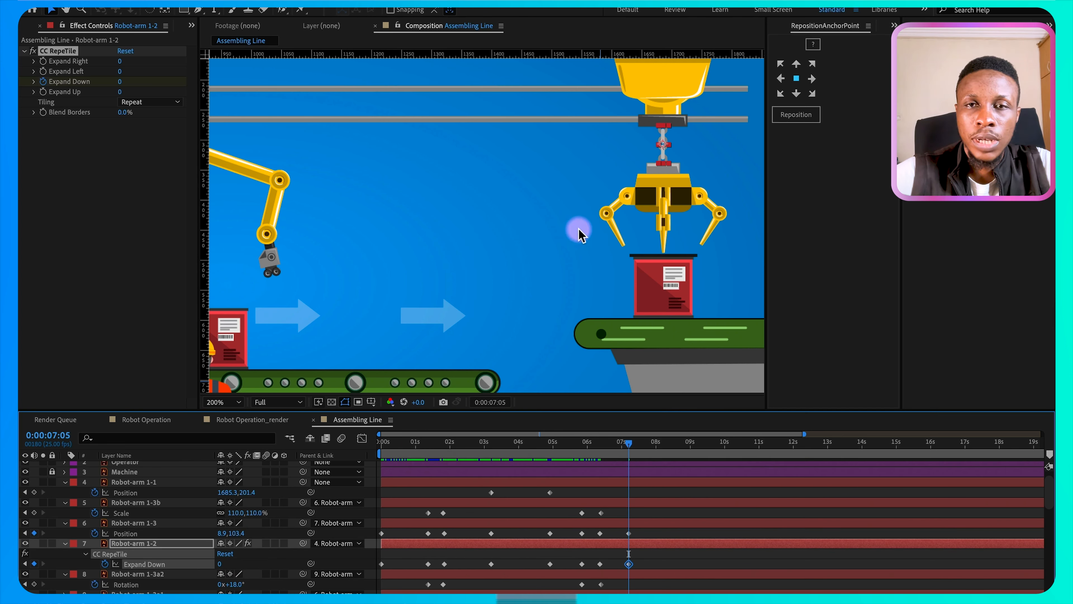
{"action": "key", "text": "space"}
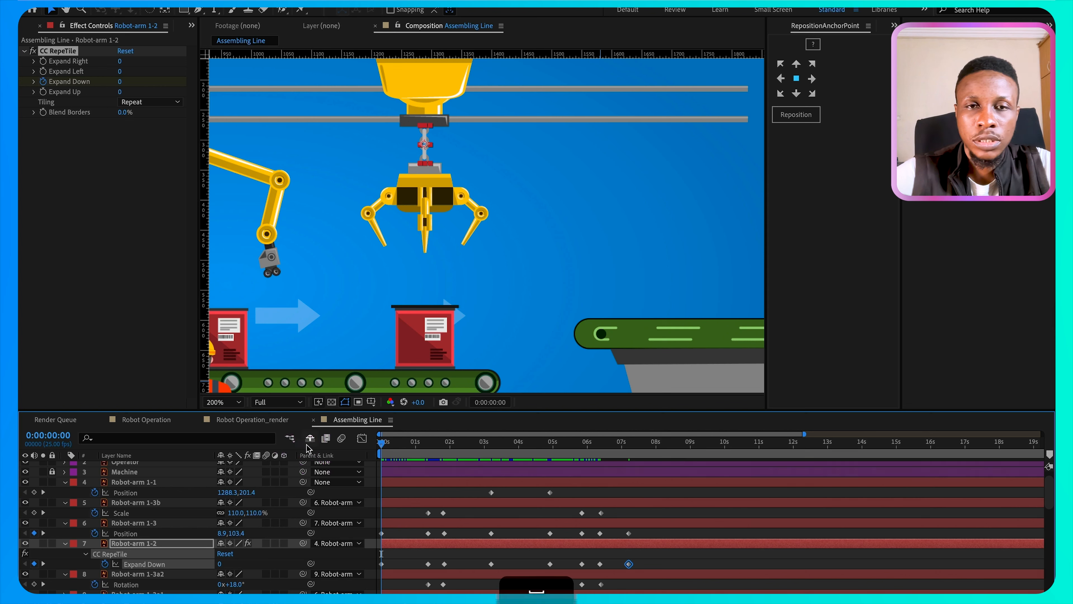
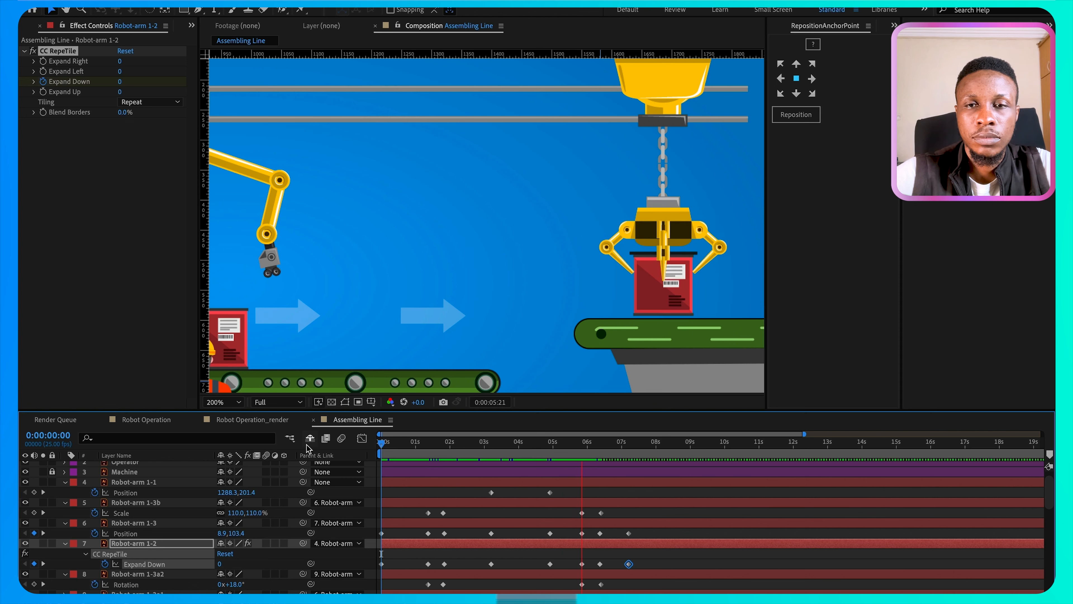
{"action": "key", "text": "space"}
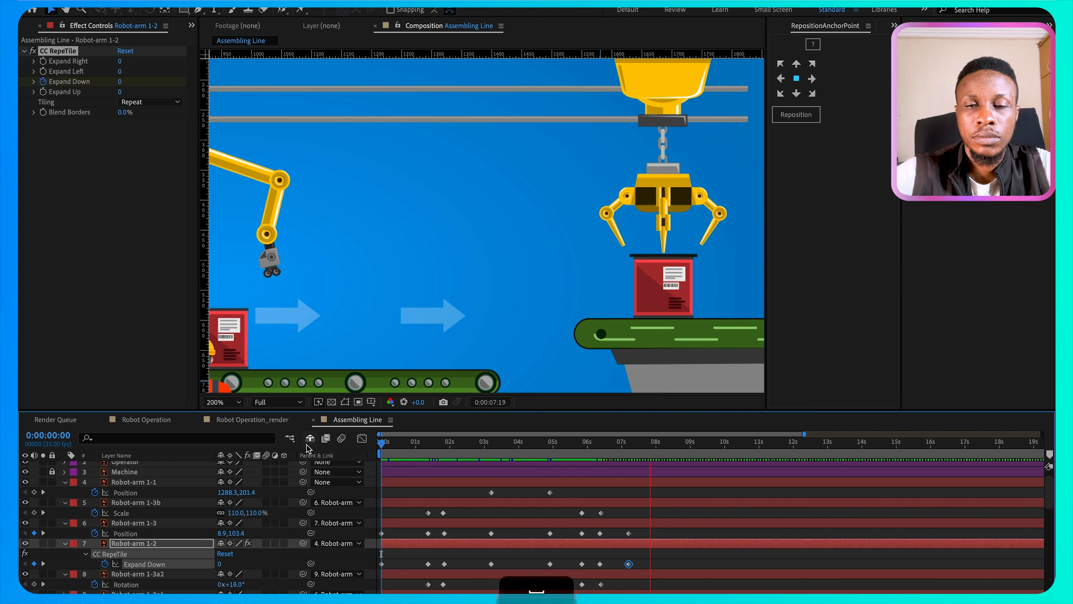
Step: Add a starting Position keyframe for Box 5 at 0:00:06:15, once the claw has opened
{"action": "left_click_drag", "start_coordinate": [648, 448], "coordinate": [630, 452]}
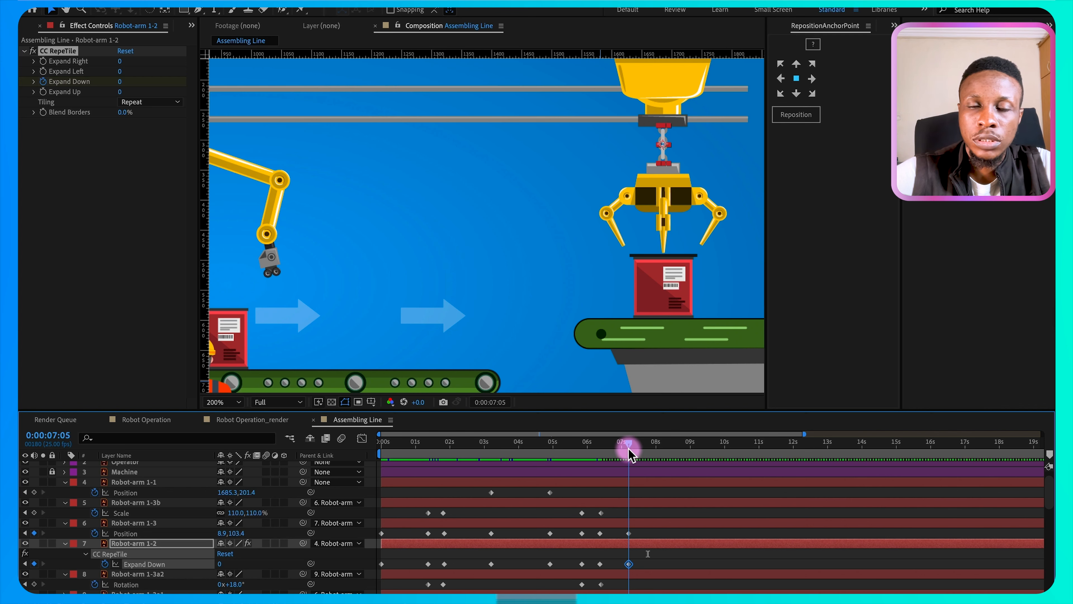
{"action": "left_click", "coordinate": [688, 271]}
{"action": "scroll", "coordinate": [671, 489], "scroll_direction": "down", "scroll_amount": 2}
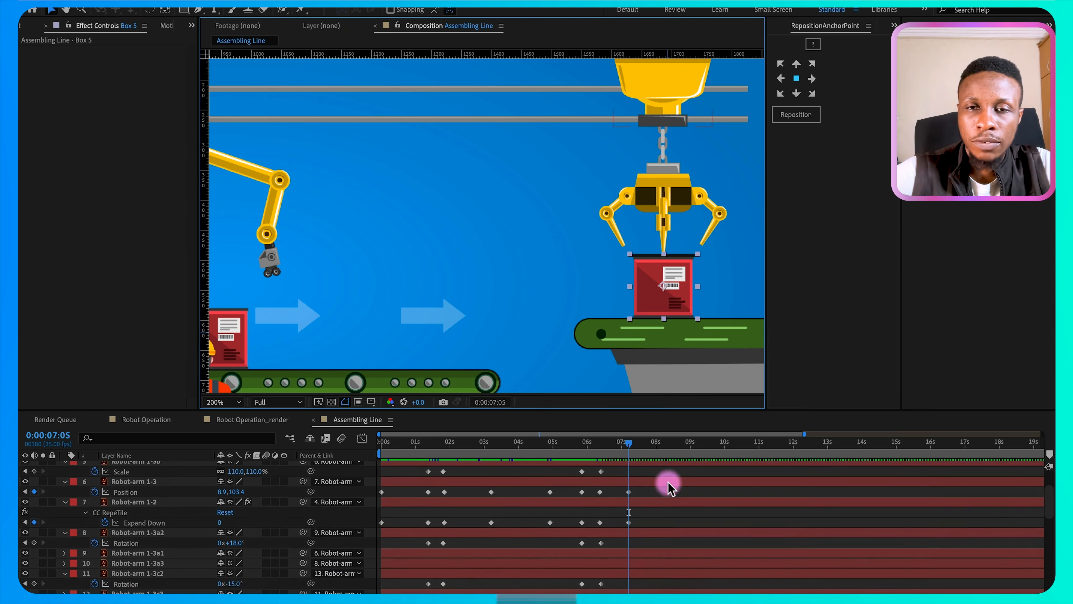
{"action": "scroll", "coordinate": [671, 489], "scroll_direction": "down", "scroll_amount": 4}
{"action": "left_click", "coordinate": [592, 444]}
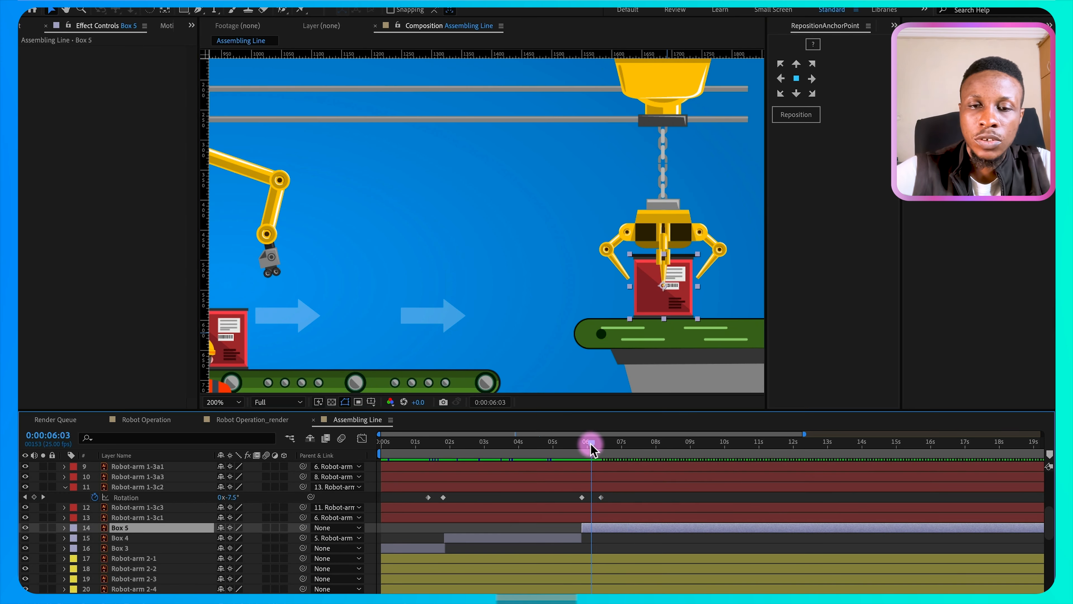
{"action": "left_click_drag", "start_coordinate": [592, 445], "coordinate": [607, 443]}
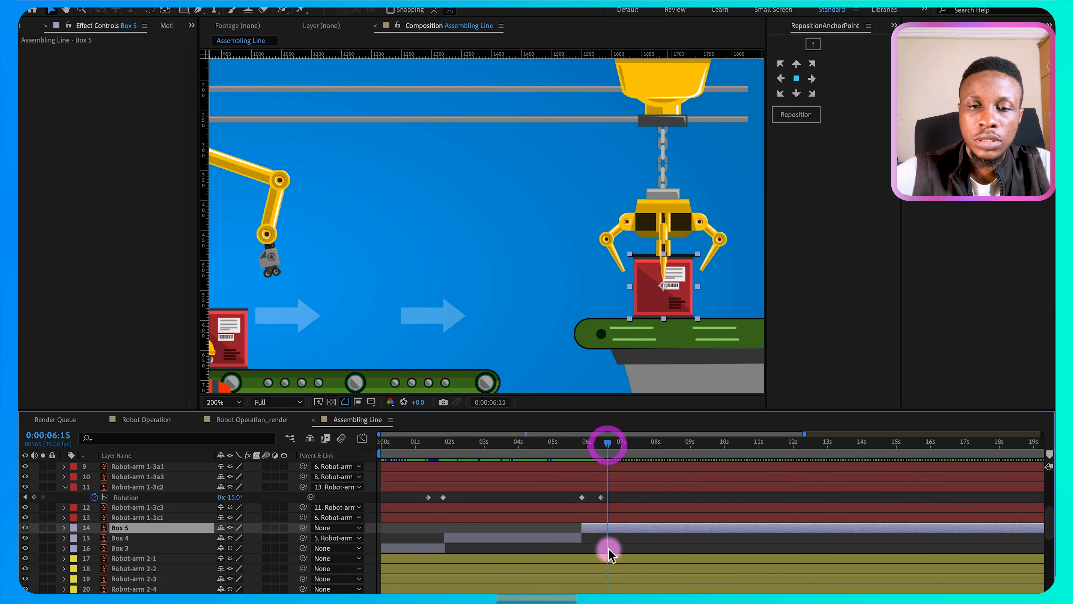
{"action": "key", "text": "p"}
{"action": "left_click", "coordinate": [95, 538]}
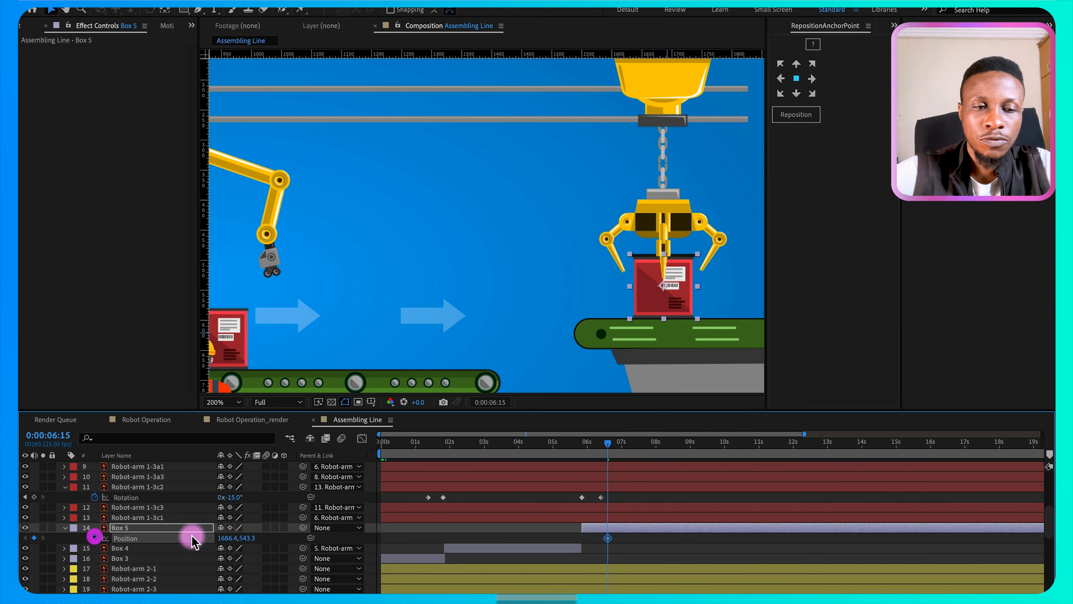
Step: Set Box 5's X Position to 1978.4 at 0:00:09:19 so the box rides off the second conveyor out of frame
{"action": "left_click_drag", "start_coordinate": [659, 444], "coordinate": [717, 452]}
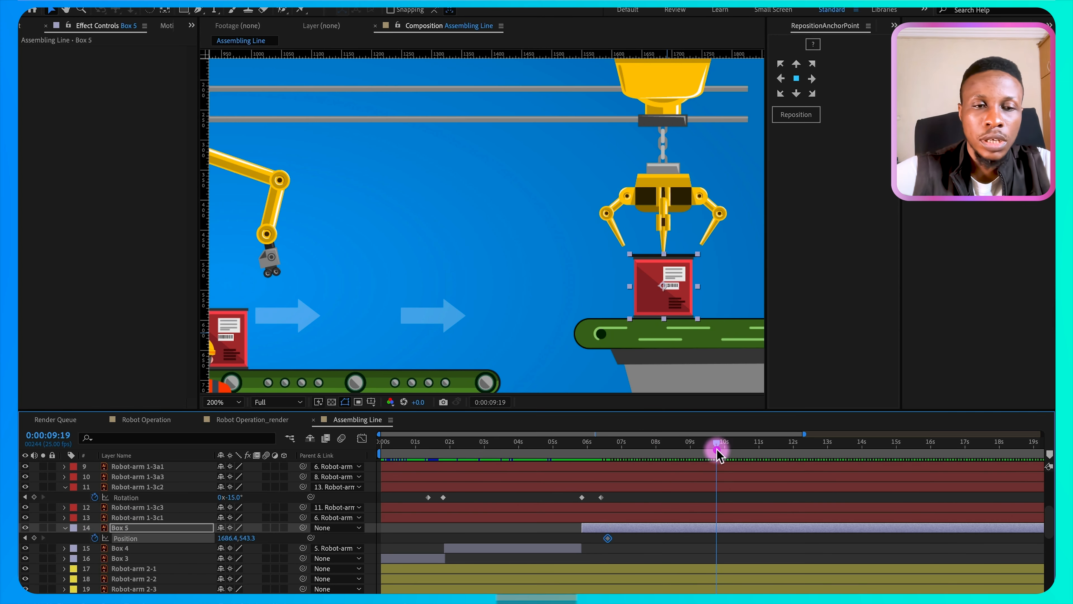
{"action": "left_click_drag", "start_coordinate": [223, 538], "coordinate": [324, 530]}
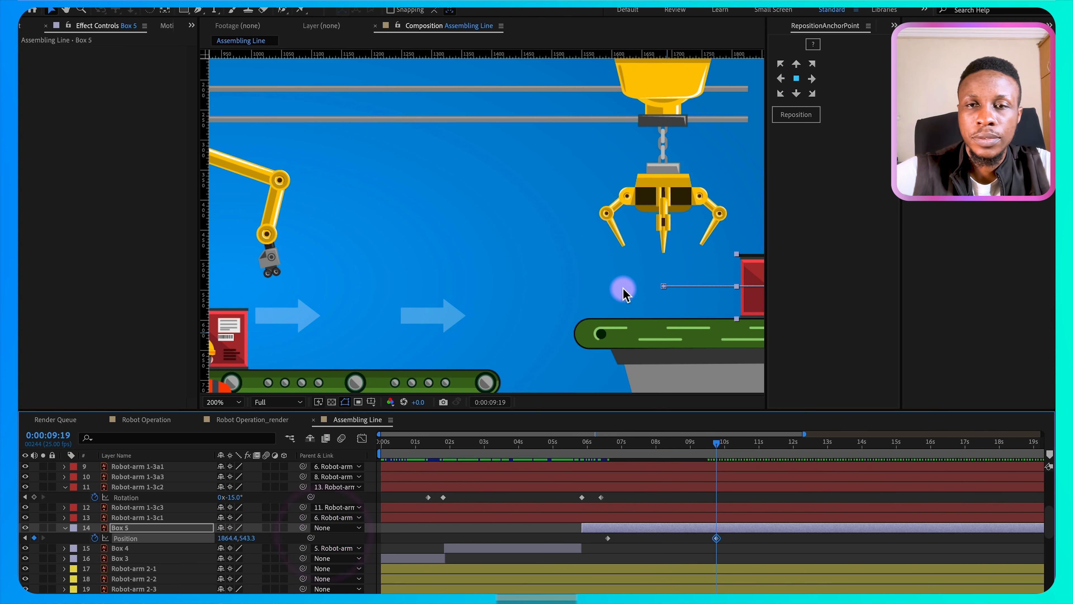
{"action": "scroll", "coordinate": [623, 290], "scroll_direction": "down", "scroll_amount": 1}
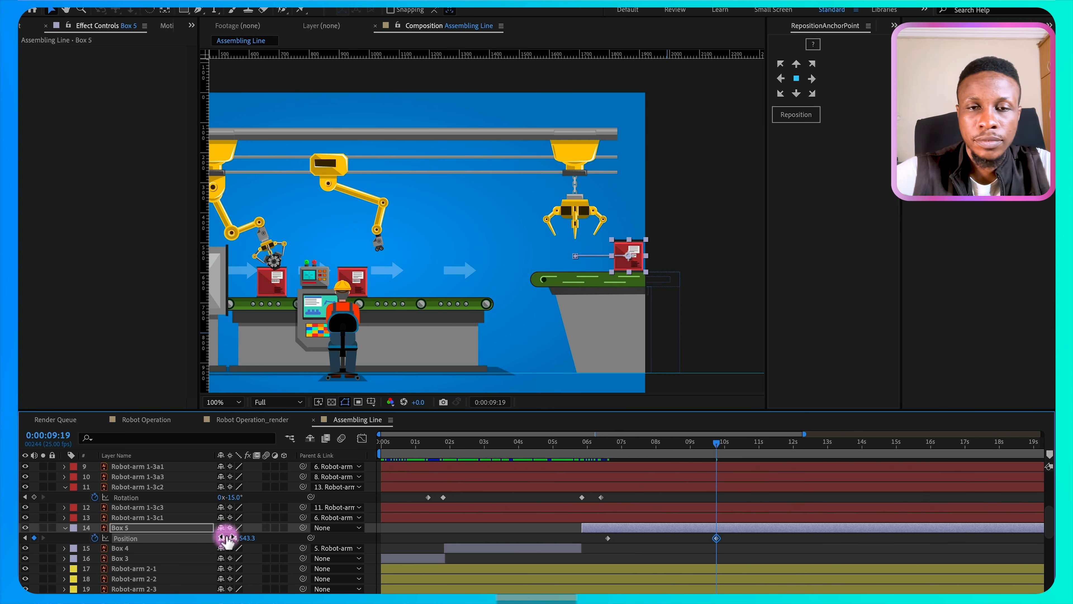
{"action": "left_click_drag", "start_coordinate": [227, 541], "coordinate": [302, 537]}
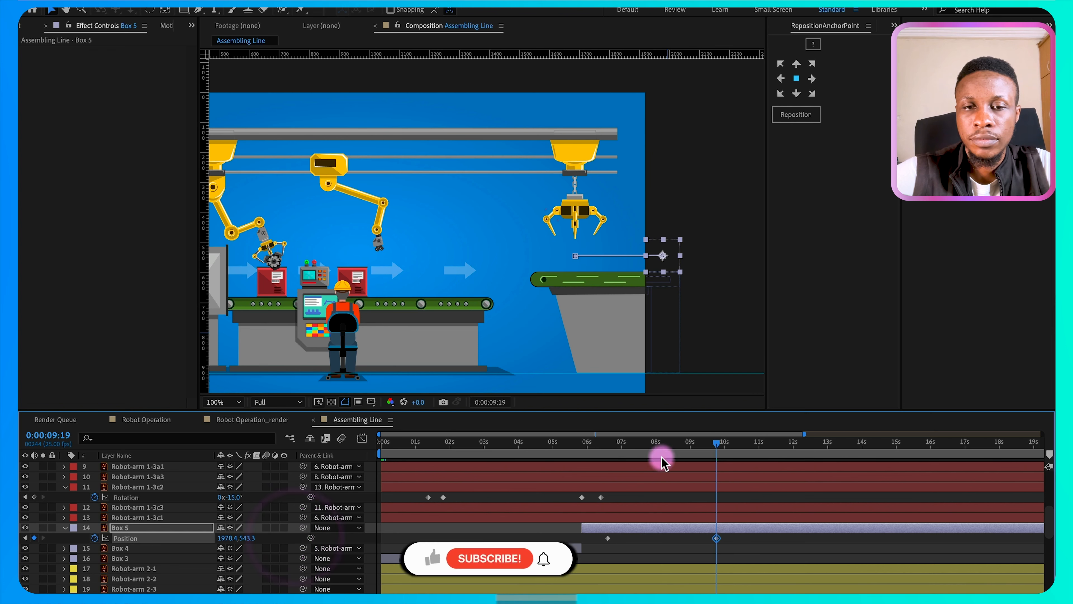
Step: Add a holding Position keyframe for Robot-arm 1-1 at 0:00:06:17 and set its X Position to 1334.3 at 0:00:08:12
{"action": "left_click", "coordinate": [555, 441]}
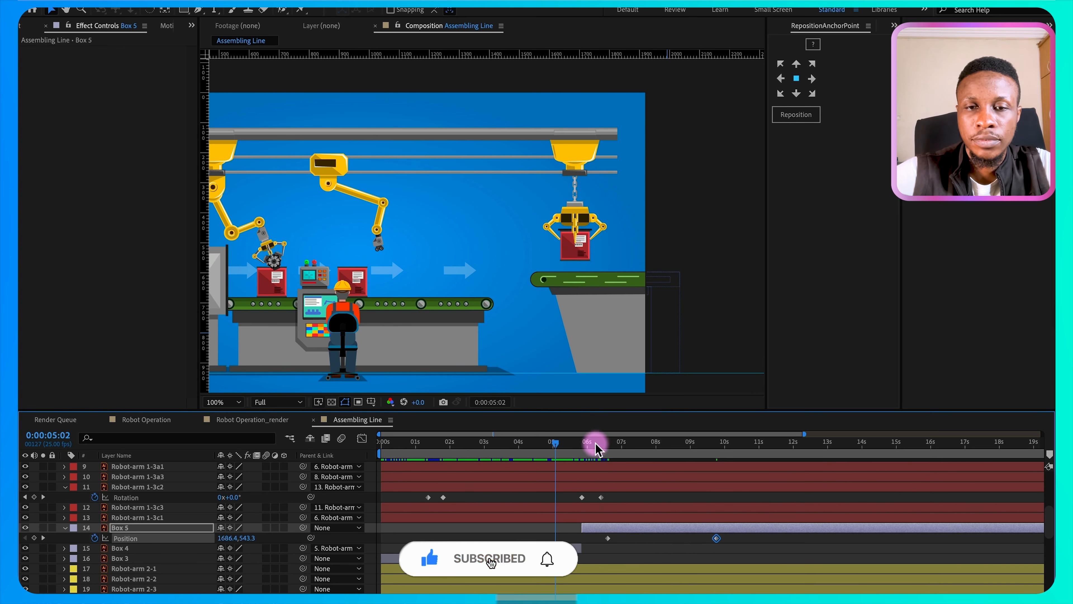
{"action": "left_click_drag", "start_coordinate": [596, 443], "coordinate": [611, 444]}
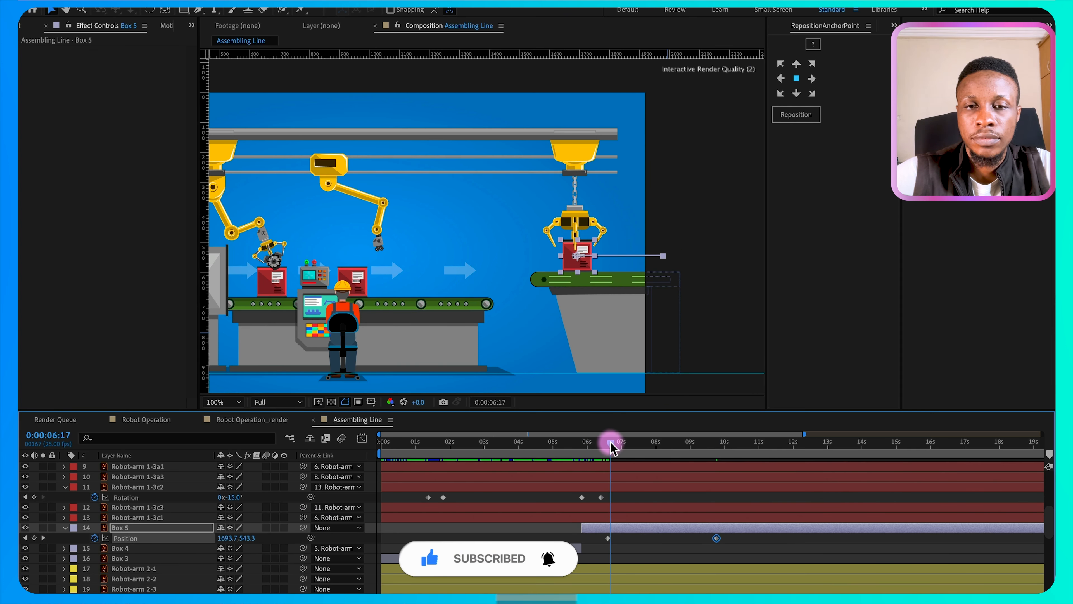
{"action": "scroll", "coordinate": [614, 506], "scroll_direction": "up", "scroll_amount": 5}
{"action": "left_click", "coordinate": [605, 503]}
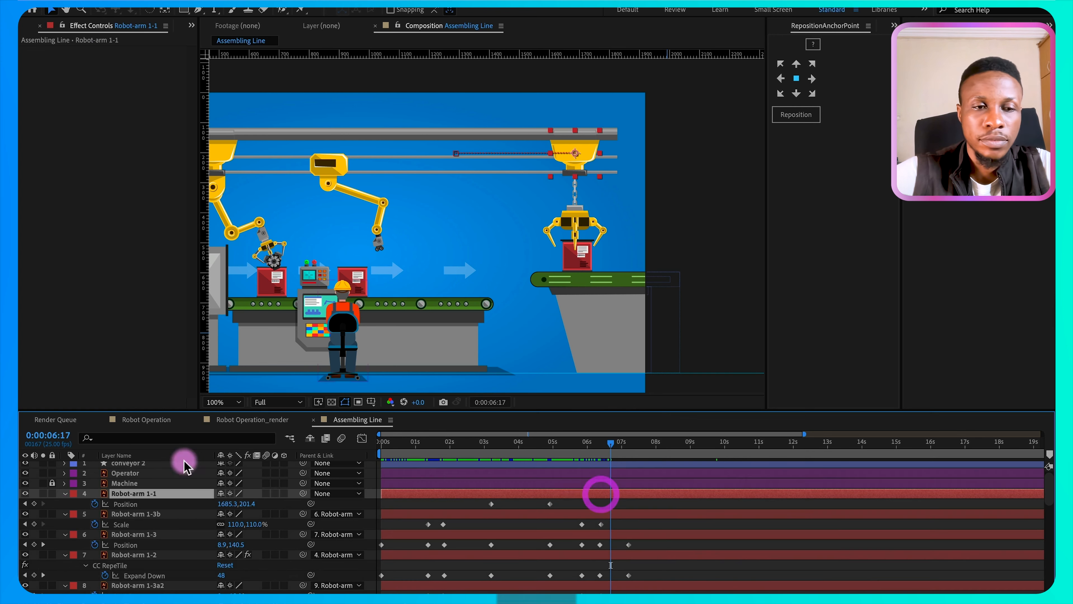
{"action": "left_click", "coordinate": [34, 504]}
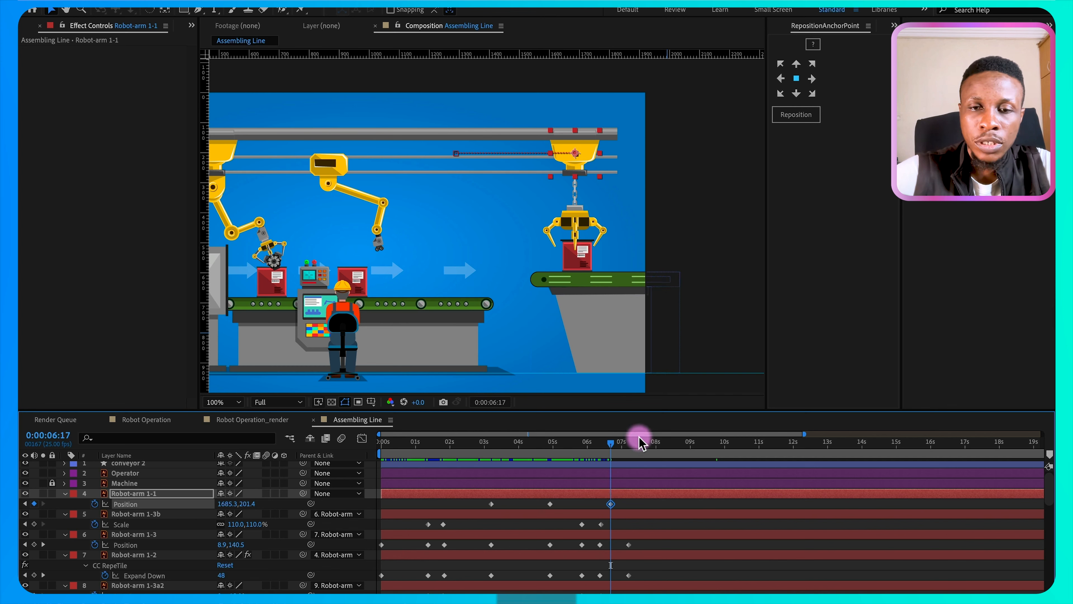
{"action": "left_click_drag", "start_coordinate": [612, 444], "coordinate": [673, 445]}
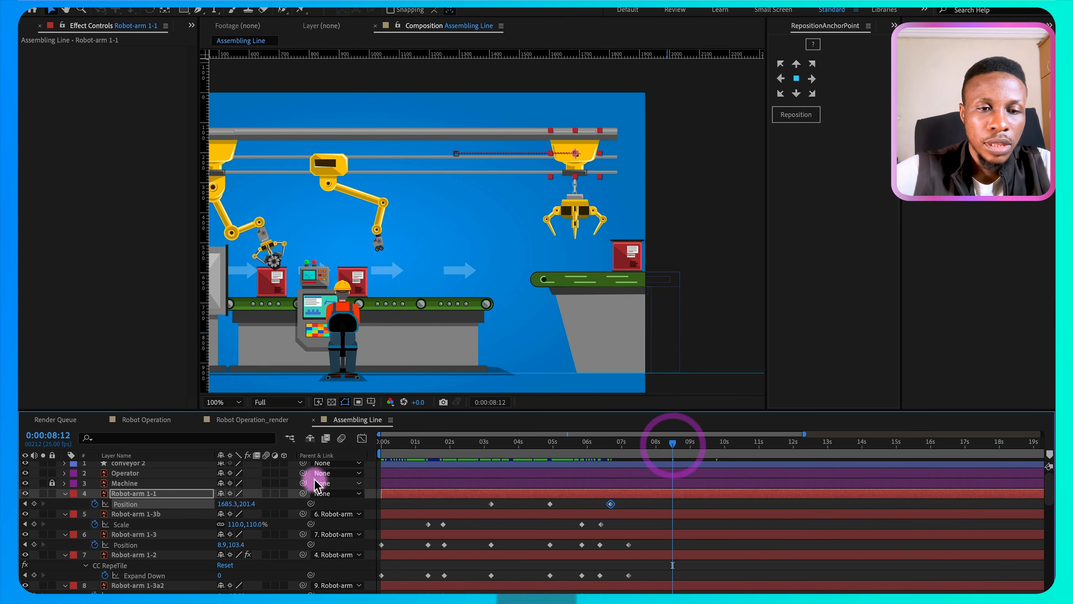
{"action": "left_click_drag", "start_coordinate": [224, 503], "coordinate": [23, 509]}
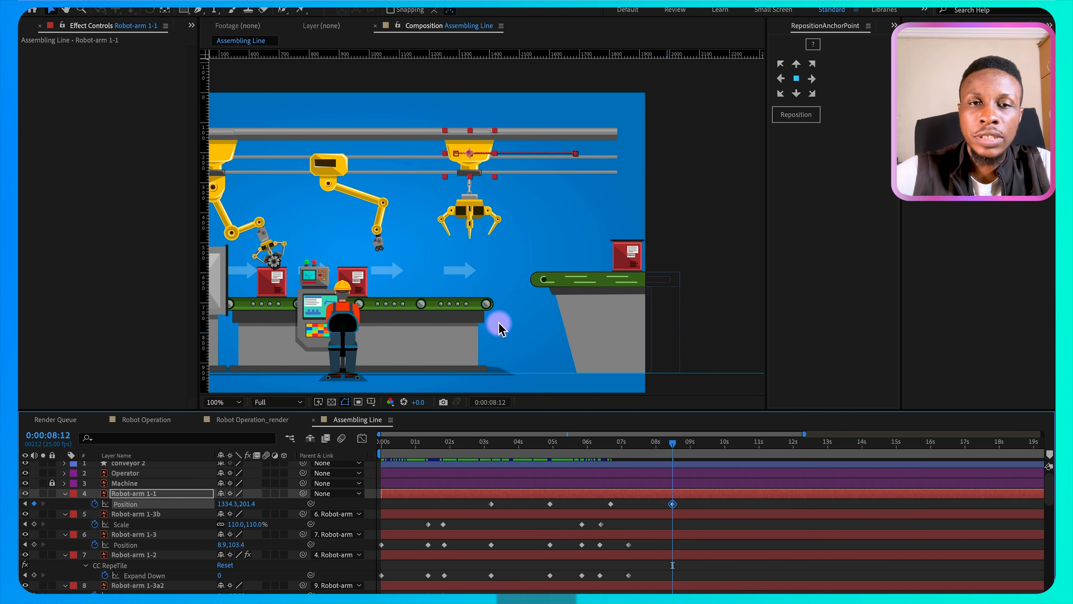
Step: Review the claw's keyframes and scrub the timeline back to 0:00:00:00
{"action": "scroll", "coordinate": [559, 520], "scroll_direction": "down", "scroll_amount": 5}
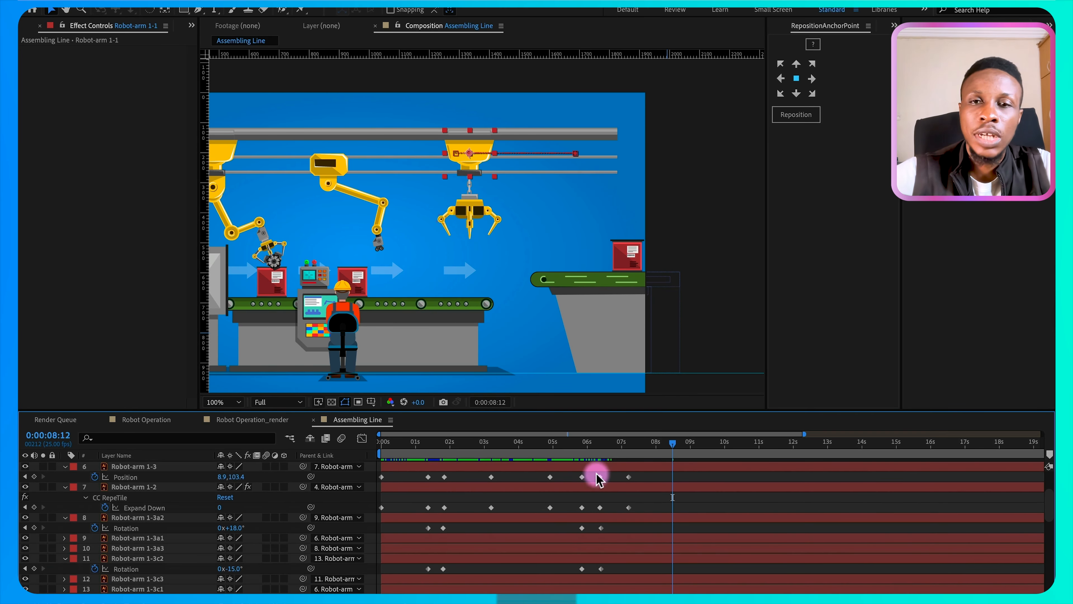
{"action": "left_click", "coordinate": [623, 527]}
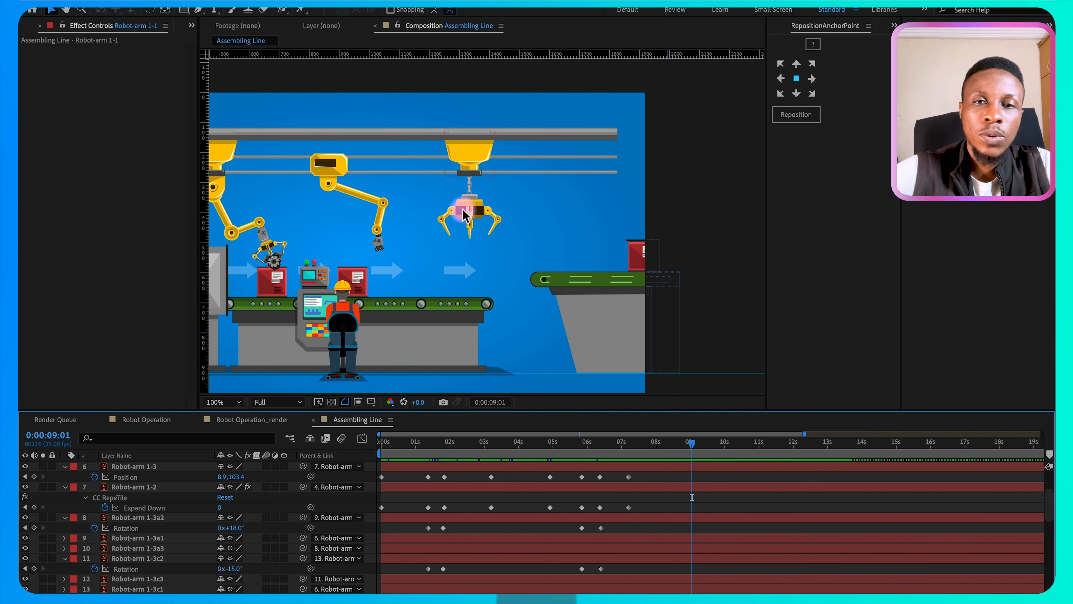
{"action": "left_click_drag", "start_coordinate": [610, 443], "coordinate": [361, 436]}
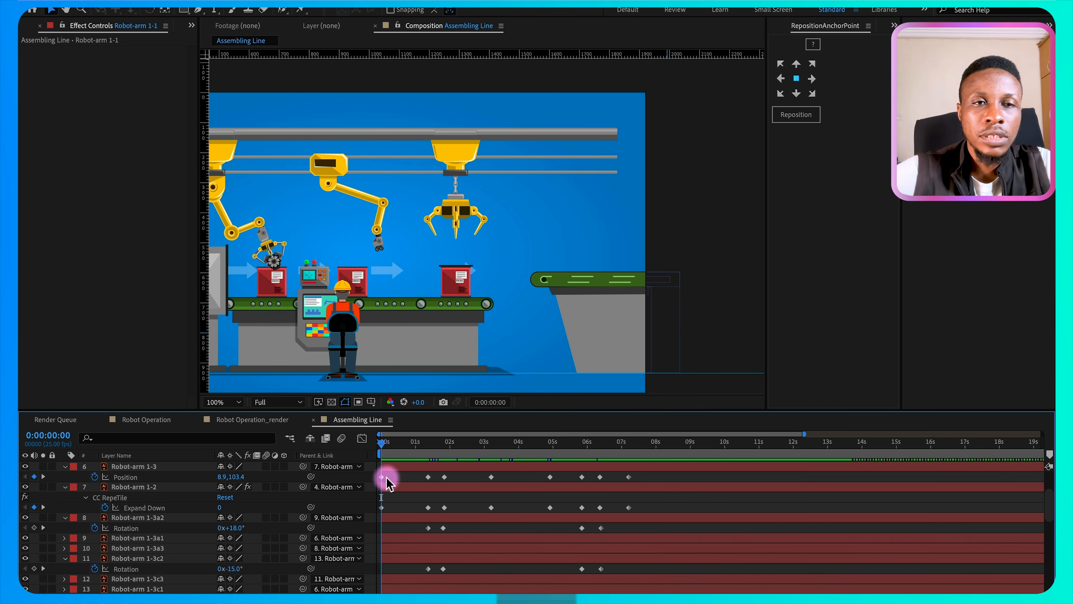
Step: Parent the third arm's Robot-arm 3-2 layer to Robot-arm 3-1, and Robot-arm 3-3 to Robot-arm 3-2
{"action": "left_click_drag", "start_coordinate": [311, 239], "coordinate": [458, 236]}
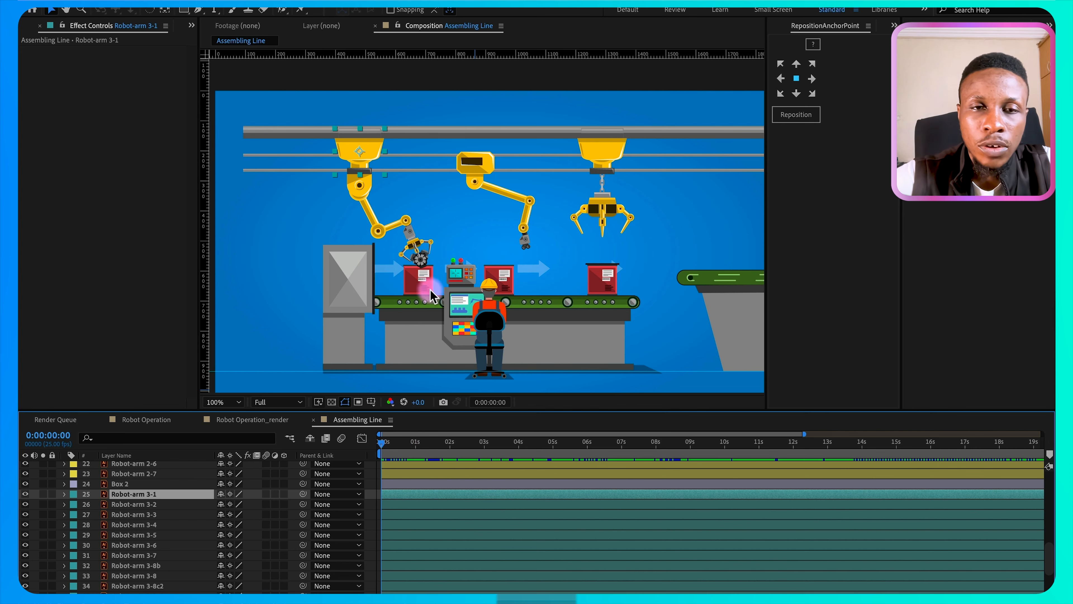
{"action": "key", "text": "period"}
{"action": "left_click_drag", "start_coordinate": [381, 258], "coordinate": [517, 304]}
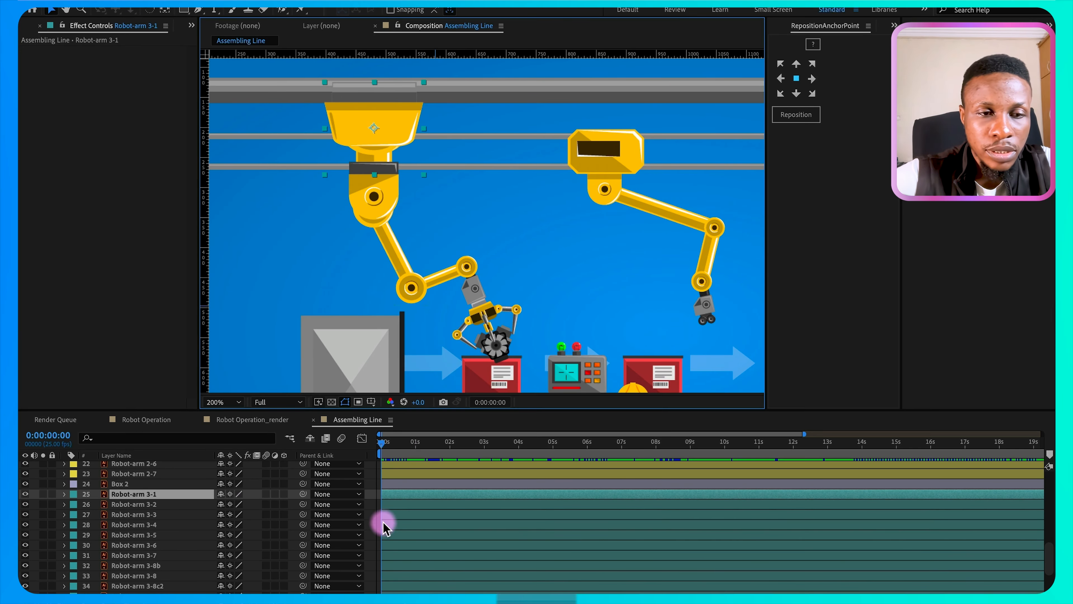
{"action": "left_click", "coordinate": [159, 504]}
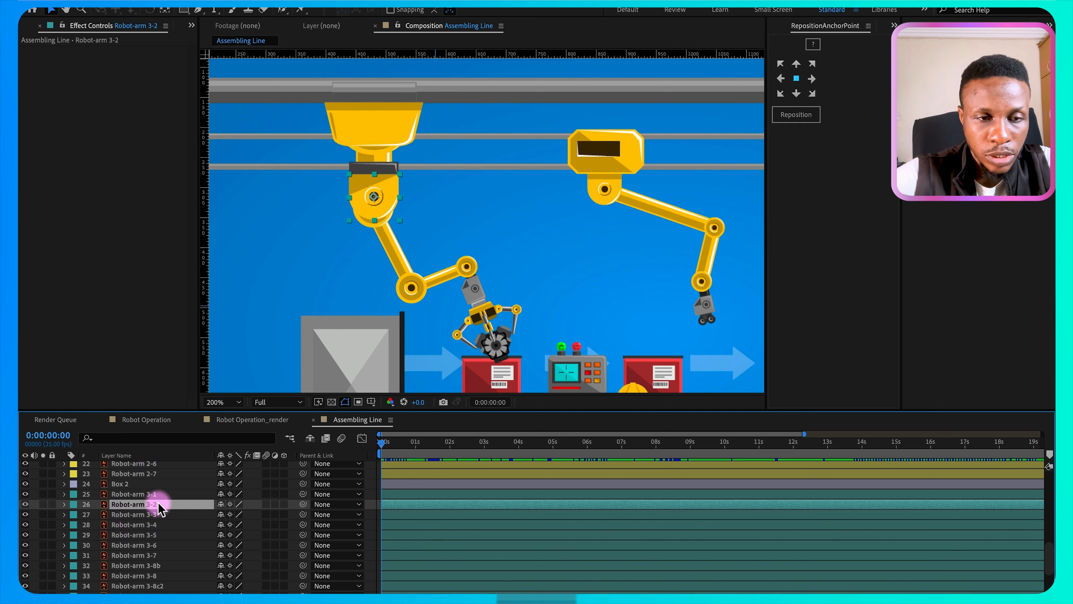
{"action": "left_click_drag", "start_coordinate": [302, 504], "coordinate": [150, 494]}
{"action": "left_click", "coordinate": [160, 515]}
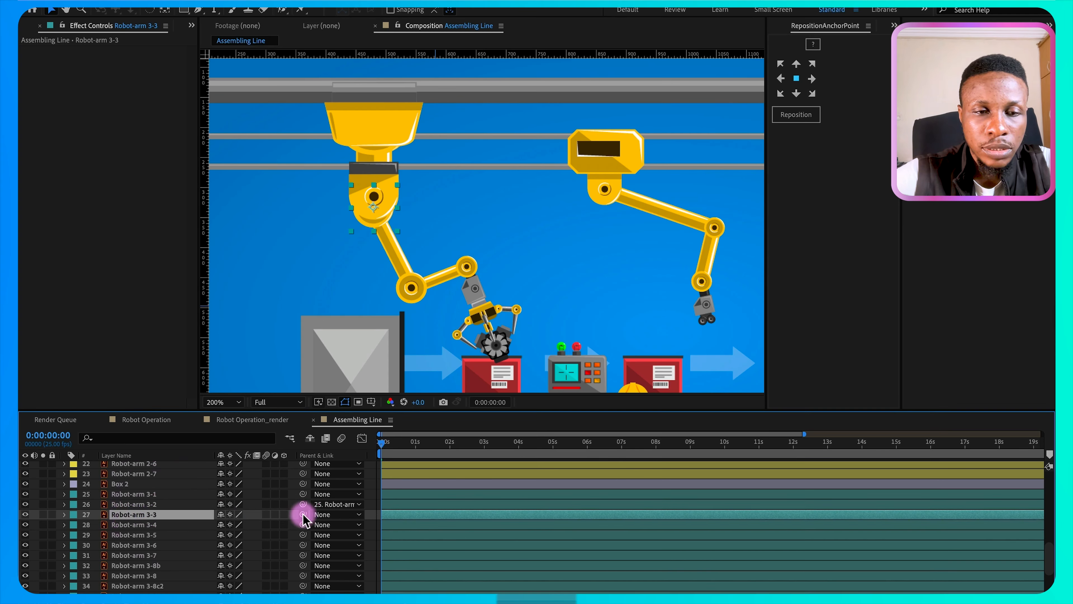
{"action": "left_click_drag", "start_coordinate": [303, 514], "coordinate": [163, 503]}
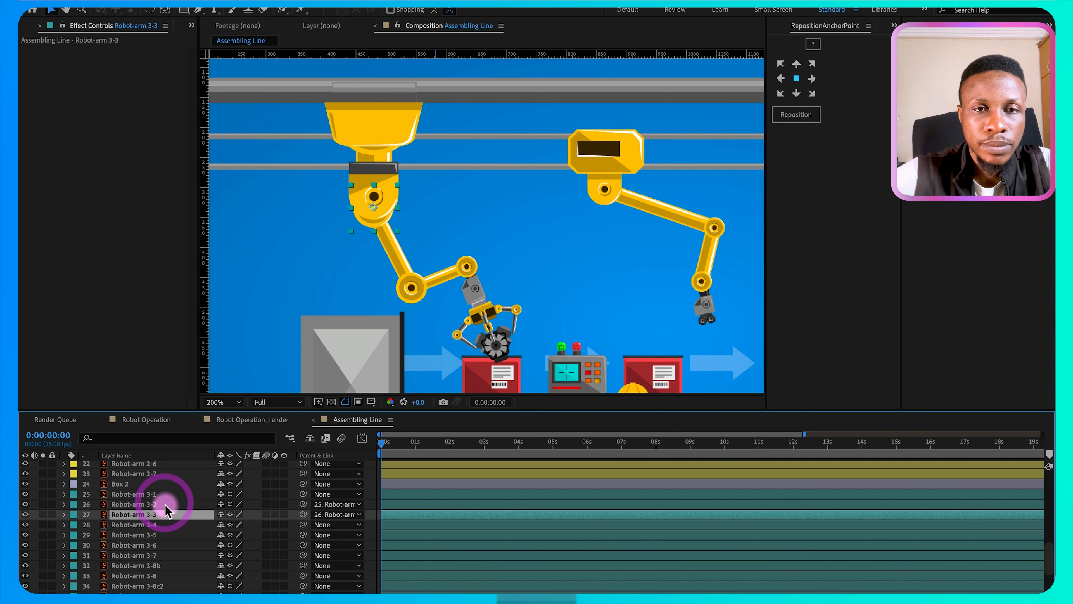
Step: Parent the elbow joint Robot-arm 3-5 to Robot-arm 3-3, and Robot-arm 3-4 to Robot-arm 3-5
{"action": "left_click", "coordinate": [170, 527]}
{"action": "left_click", "coordinate": [151, 534]}
{"action": "left_click_drag", "start_coordinate": [302, 535], "coordinate": [152, 514]}
{"action": "left_click", "coordinate": [154, 524]}
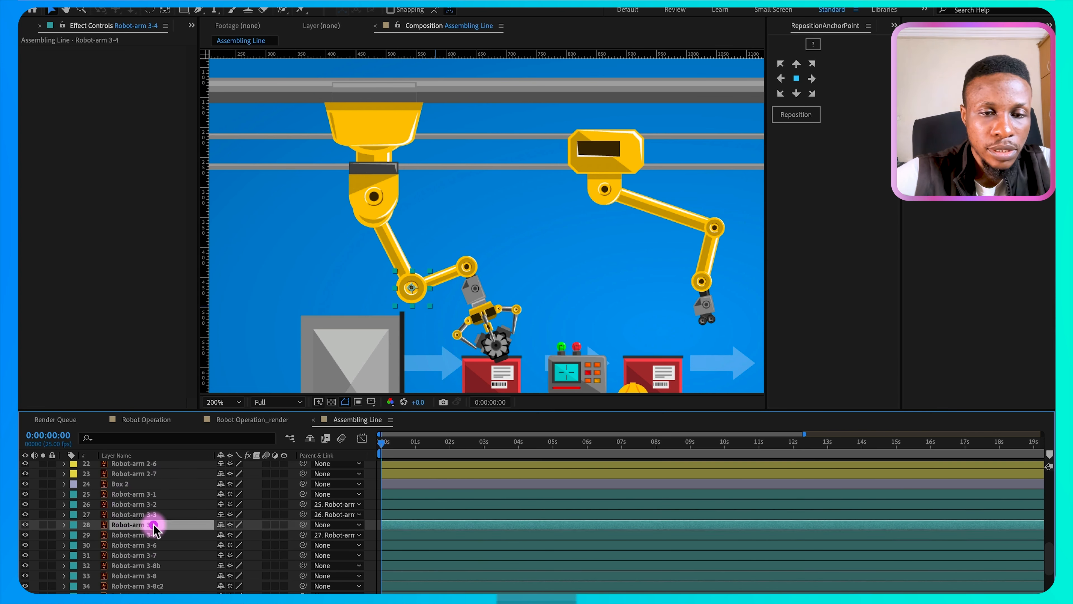
{"action": "left_click_drag", "start_coordinate": [303, 524], "coordinate": [175, 535]}
Step: Parent the wrist joint Robot-arm 3-6 to Robot-arm 3-7, and the forearm Robot-arm 3-7 to Robot-arm 3-4
{"action": "left_click", "coordinate": [141, 545]}
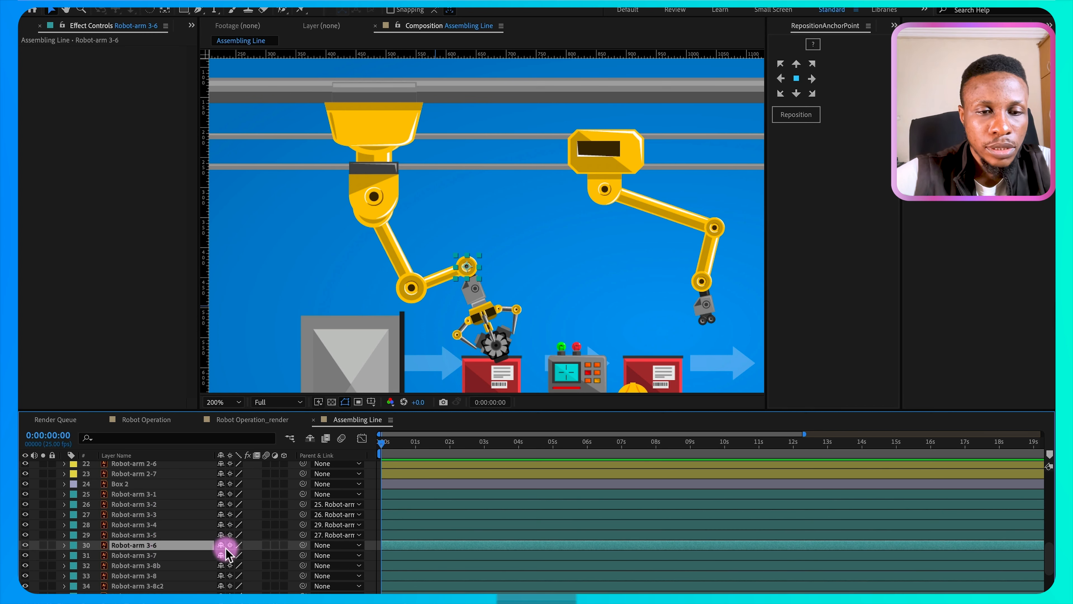
{"action": "left_click_drag", "start_coordinate": [303, 545], "coordinate": [150, 555]}
{"action": "left_click", "coordinate": [150, 556]}
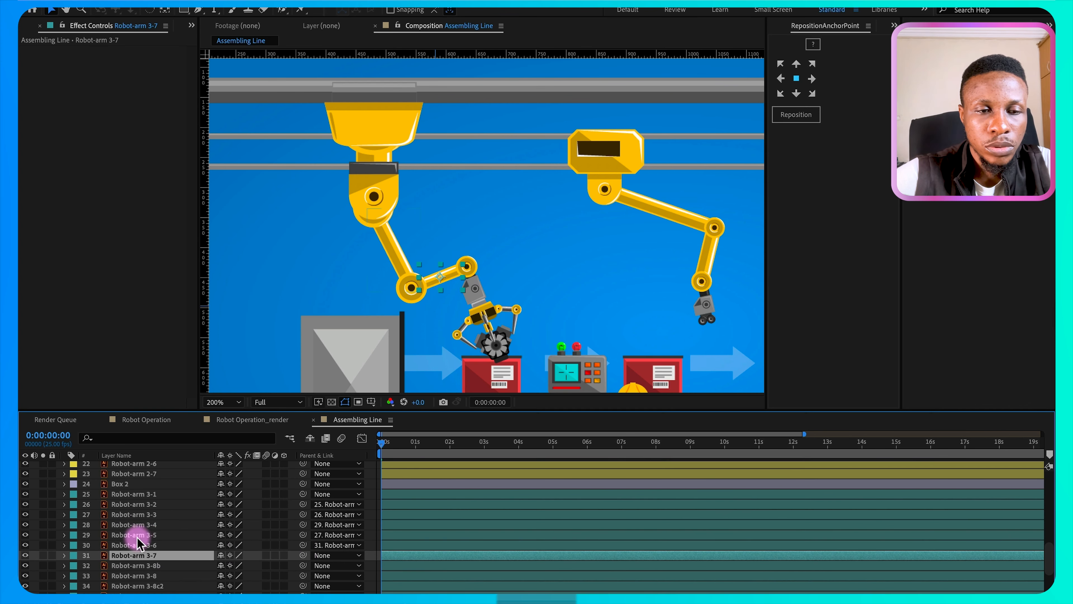
{"action": "left_click_drag", "start_coordinate": [303, 555], "coordinate": [144, 525]}
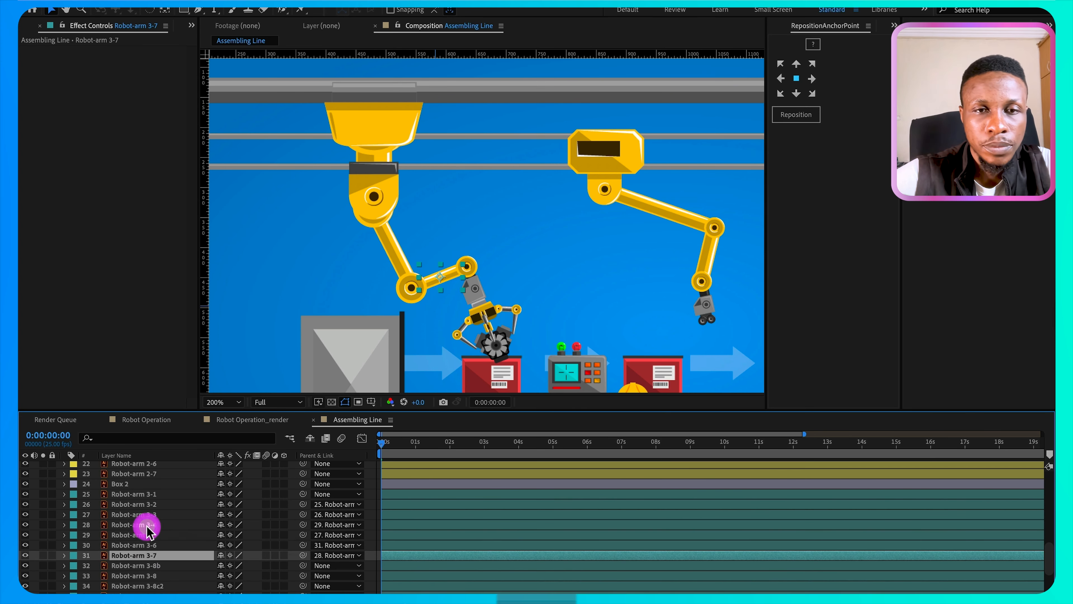
{"action": "left_click", "coordinate": [406, 289]}
Step: Parent the gripper mount layer Robot-arm 3-8 to the wrist joint Robot-arm 3-6
{"action": "scroll", "coordinate": [173, 530], "scroll_direction": "down", "scroll_amount": 2}
{"action": "left_click", "coordinate": [150, 540]}
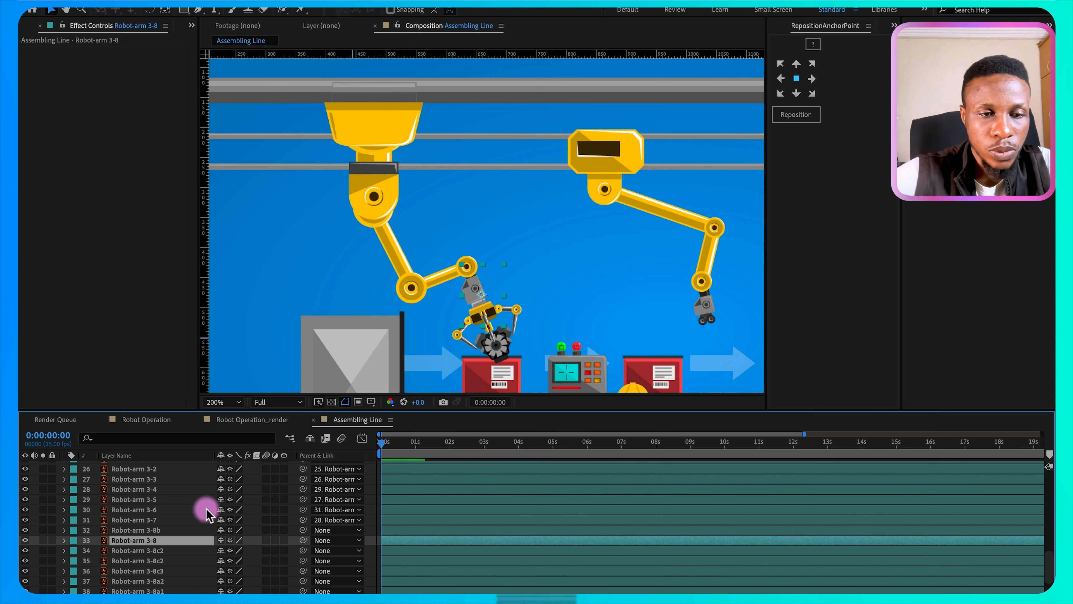
{"action": "left_click_drag", "start_coordinate": [302, 540], "coordinate": [149, 509]}
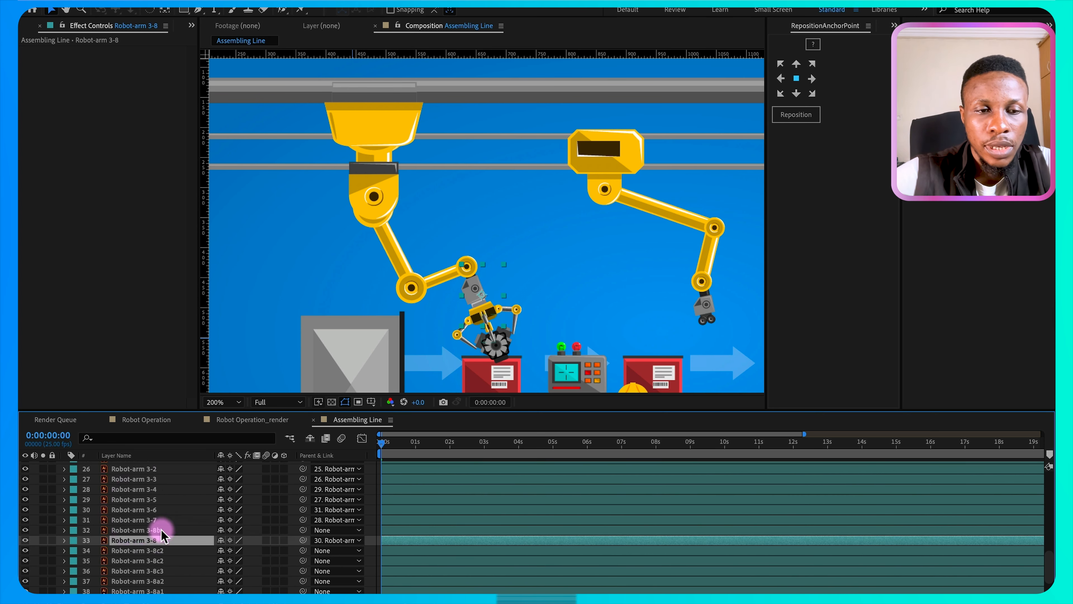
Step: Parent the Robot-arm 3-8b layer to Robot-arm 3-8
{"action": "left_click", "coordinate": [161, 529]}
{"action": "left_click_drag", "start_coordinate": [304, 533], "coordinate": [164, 551]}
{"action": "scroll", "coordinate": [164, 553], "scroll_direction": "down", "scroll_amount": 2}
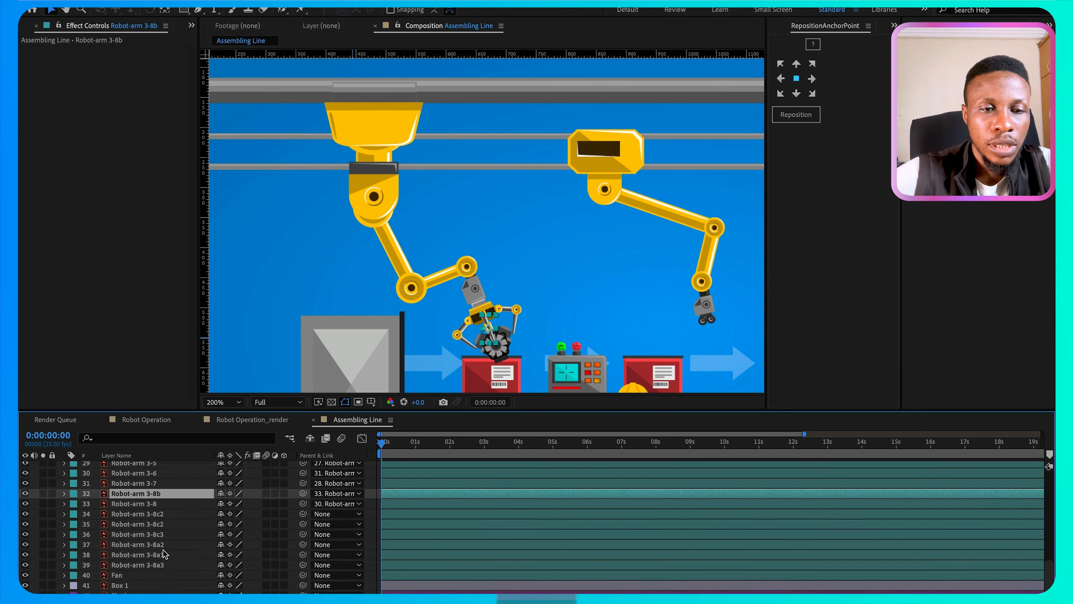
Step: Rename the second of the two Robot-arm 3-8c2 layers, layer 35, as Robot-arm 3-8c1
{"action": "left_click", "coordinate": [161, 509]}
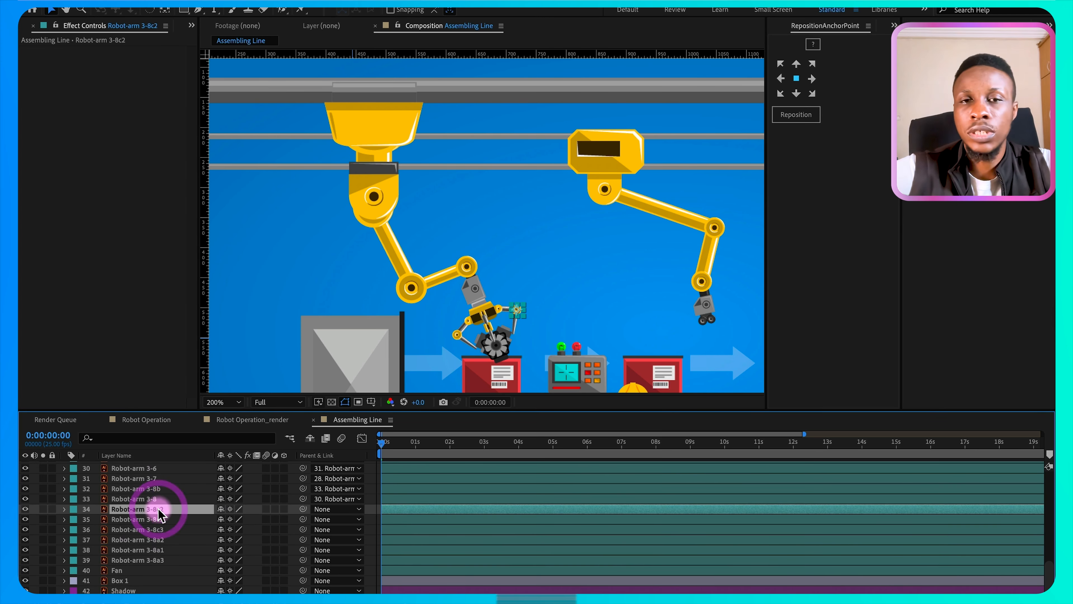
{"action": "left_click", "coordinate": [169, 520]}
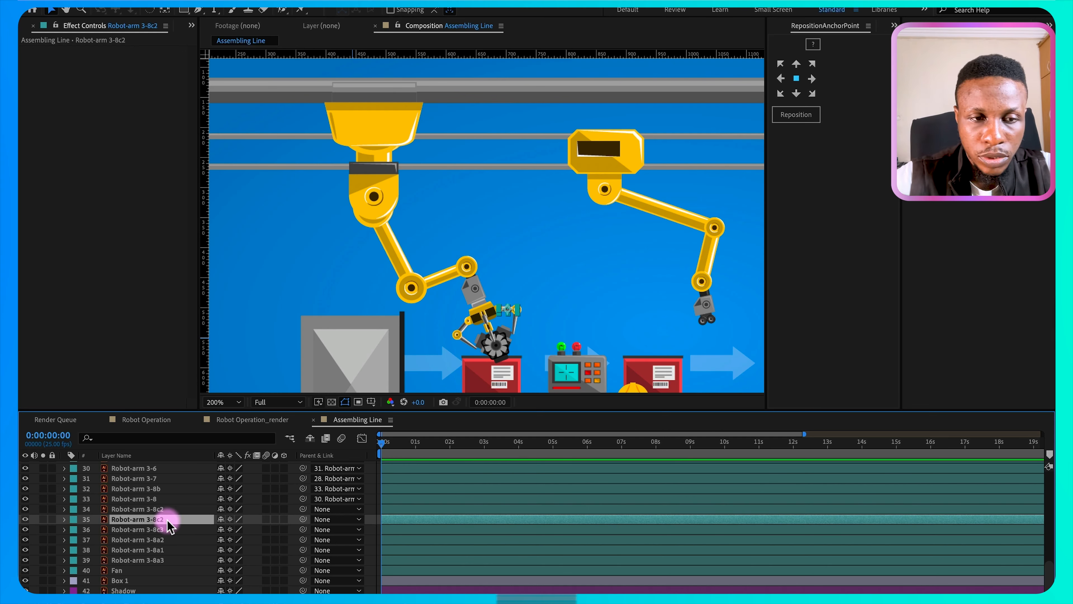
{"action": "key", "text": "Return"}
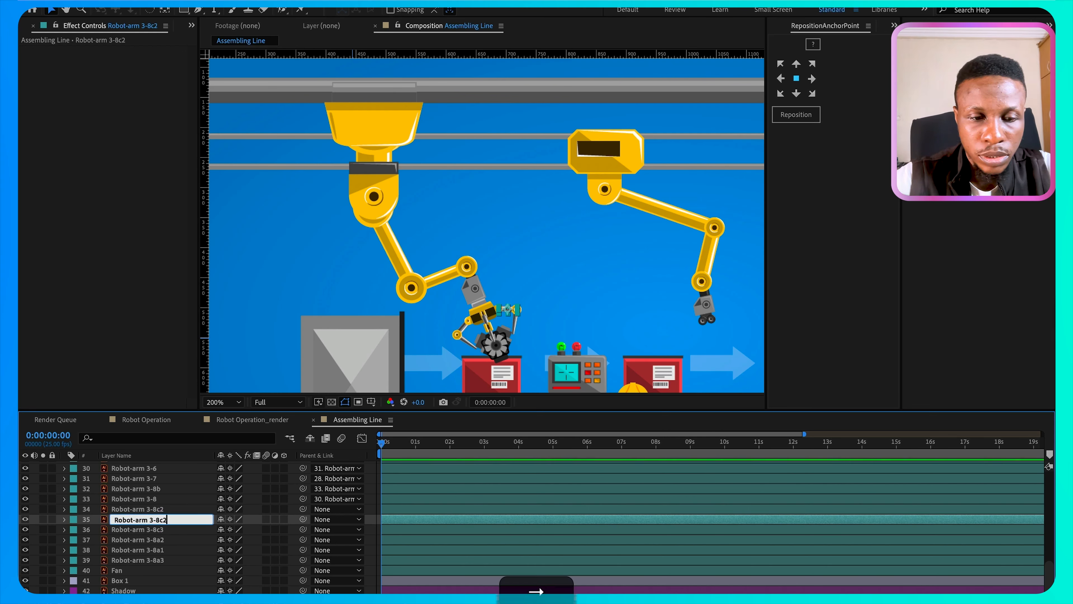
{"action": "key", "text": "Return"}
Step: Parent Robot-arm 3-8c3 to Robot-arm 3-8c2, 3-8c2 to 3-8c1, and 3-8c1 to Robot-arm 3-8
{"action": "left_click", "coordinate": [167, 530]}
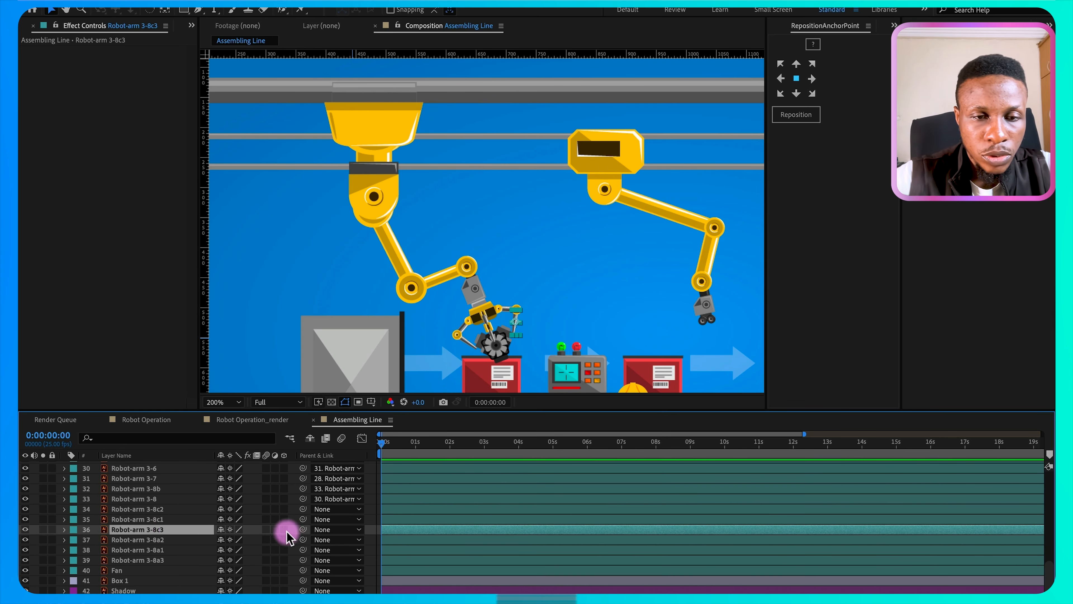
{"action": "left_click_drag", "start_coordinate": [303, 530], "coordinate": [169, 510]}
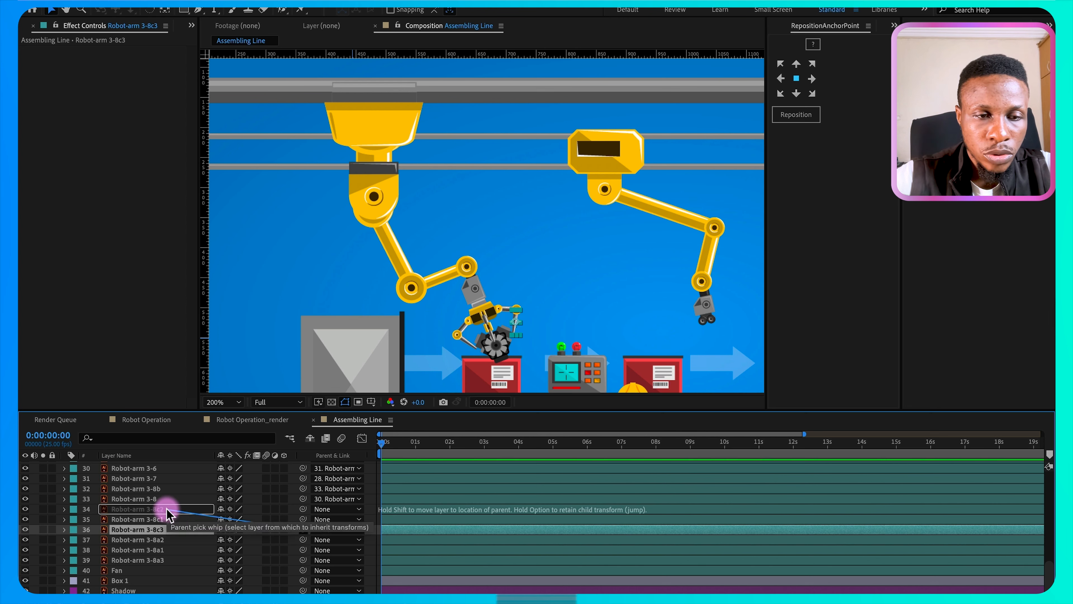
{"action": "left_click", "coordinate": [169, 510]}
{"action": "left_click_drag", "start_coordinate": [303, 512], "coordinate": [187, 521]}
{"action": "left_click", "coordinate": [177, 520]}
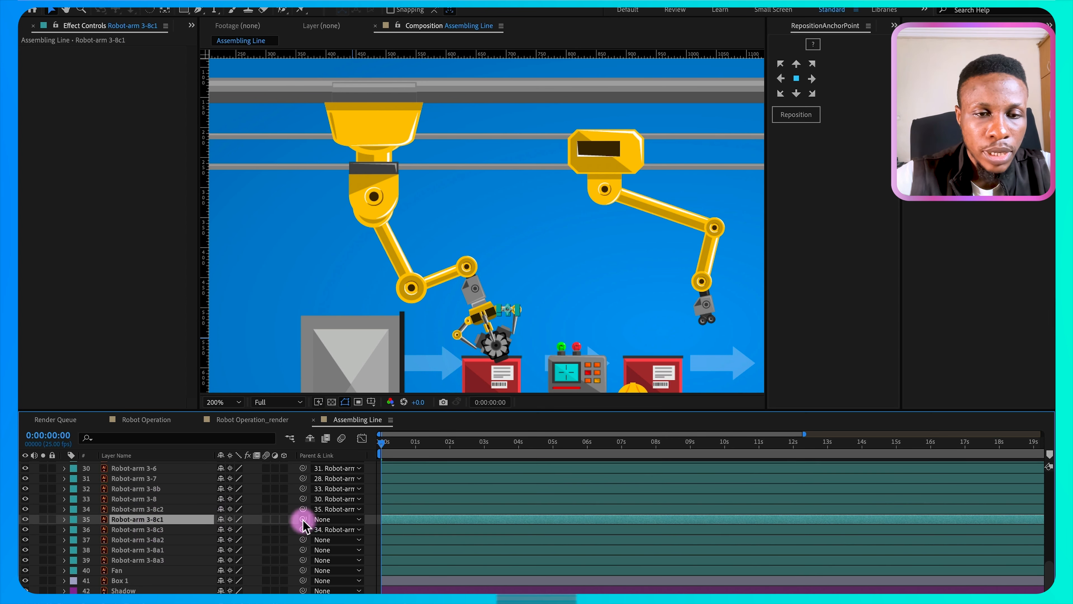
{"action": "left_click_drag", "start_coordinate": [303, 520], "coordinate": [169, 500]}
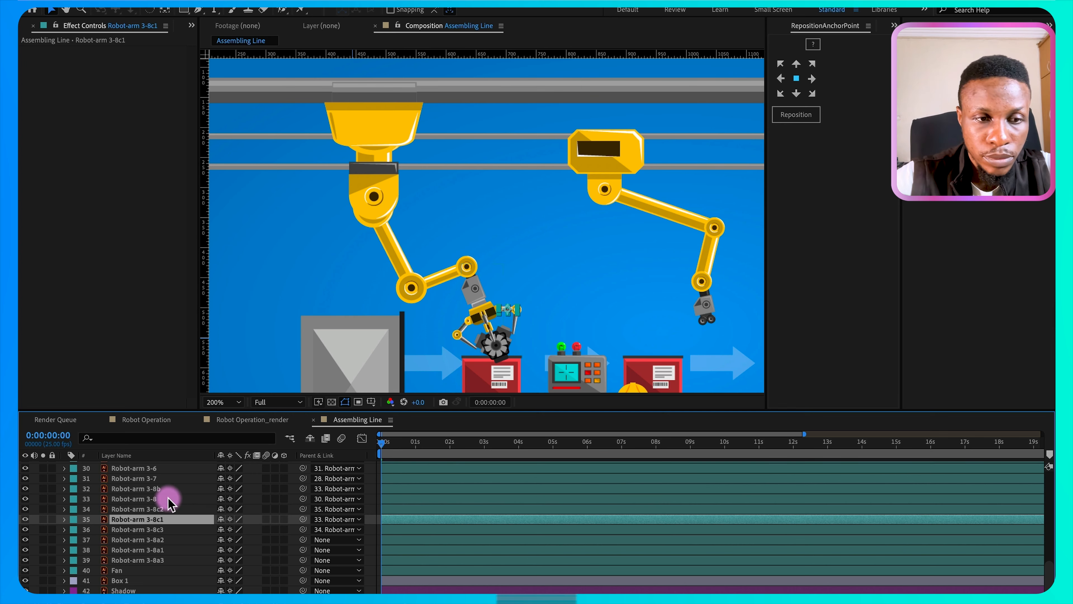
{"action": "left_click", "coordinate": [168, 499]}
Step: Parent Robot-arm 3-8a1 to Robot-arm 3-8, 3-8a2 to 3-8a1, and 3-8a3 to 3-8a2
{"action": "scroll", "coordinate": [191, 537], "scroll_direction": "down", "scroll_amount": 1}
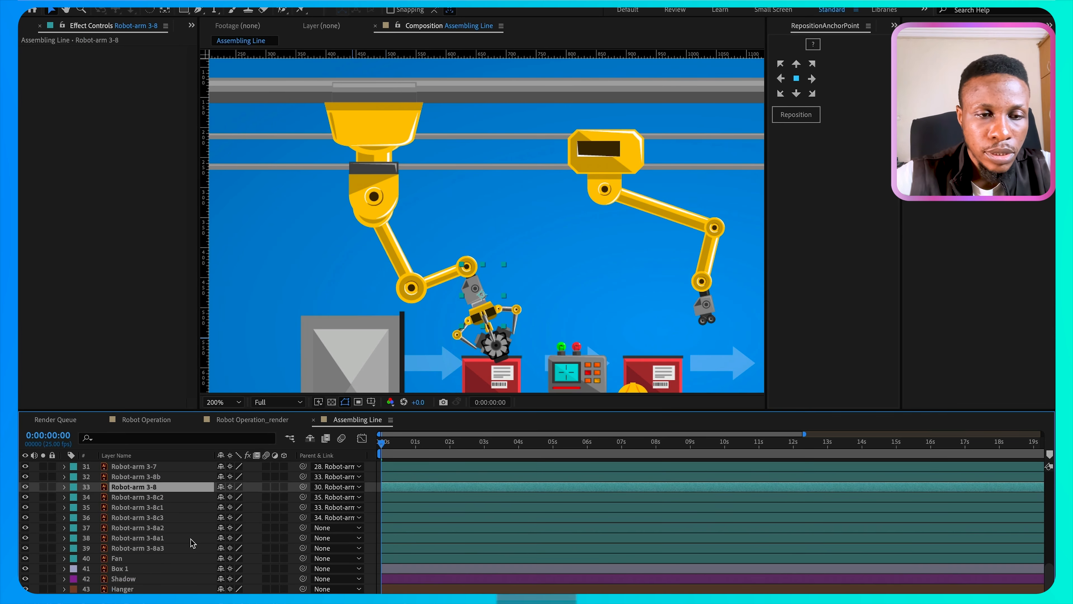
{"action": "left_click", "coordinate": [174, 537]}
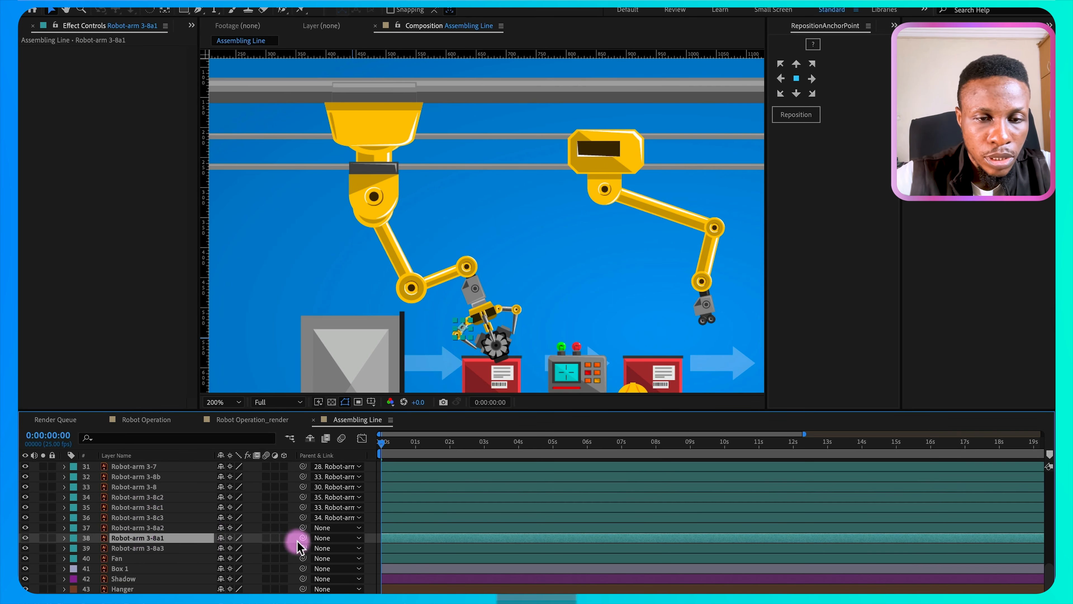
{"action": "left_click_drag", "start_coordinate": [303, 537], "coordinate": [159, 487]}
{"action": "left_click", "coordinate": [164, 527]}
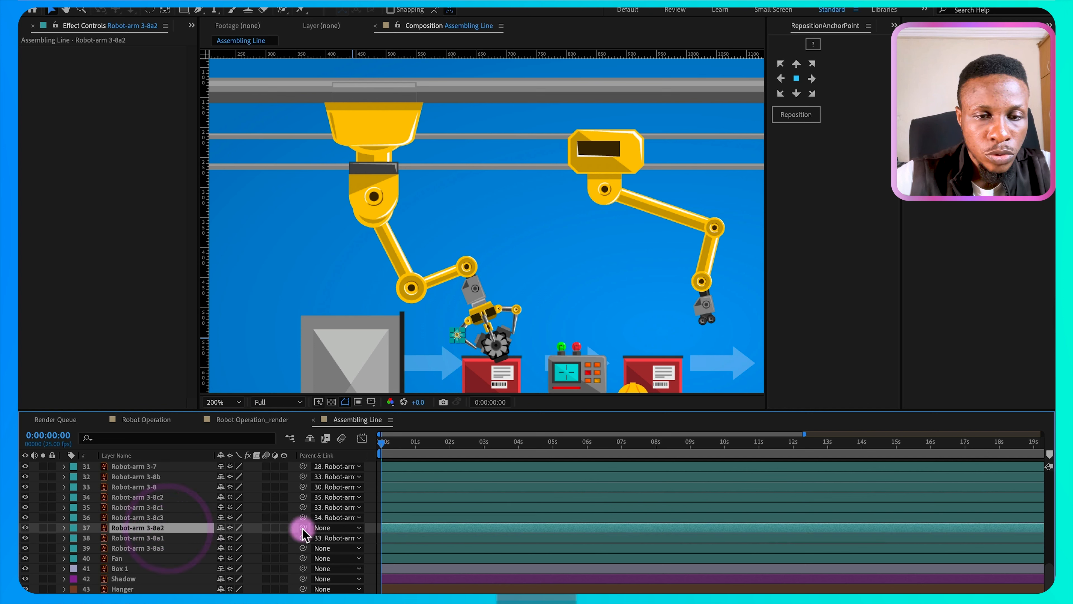
{"action": "left_click_drag", "start_coordinate": [303, 527], "coordinate": [181, 540]}
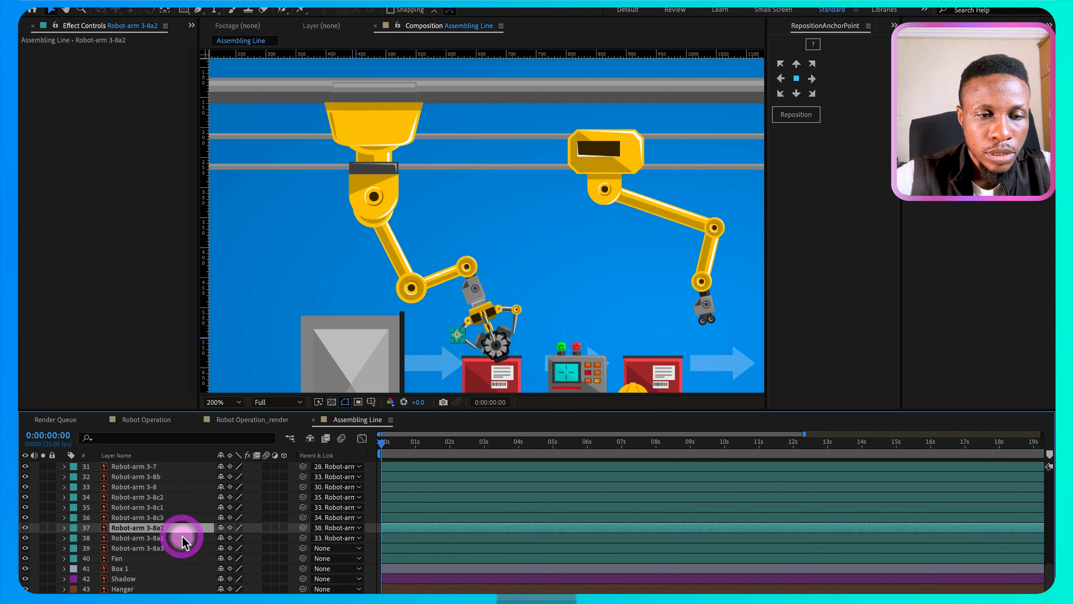
{"action": "left_click", "coordinate": [173, 548]}
{"action": "left_click_drag", "start_coordinate": [301, 549], "coordinate": [168, 528]}
Step: Parent the Fan layer to Robot-arm 3-8b and move the Box 1 layer directly above Fan in the layer stack
{"action": "left_click", "coordinate": [421, 560]}
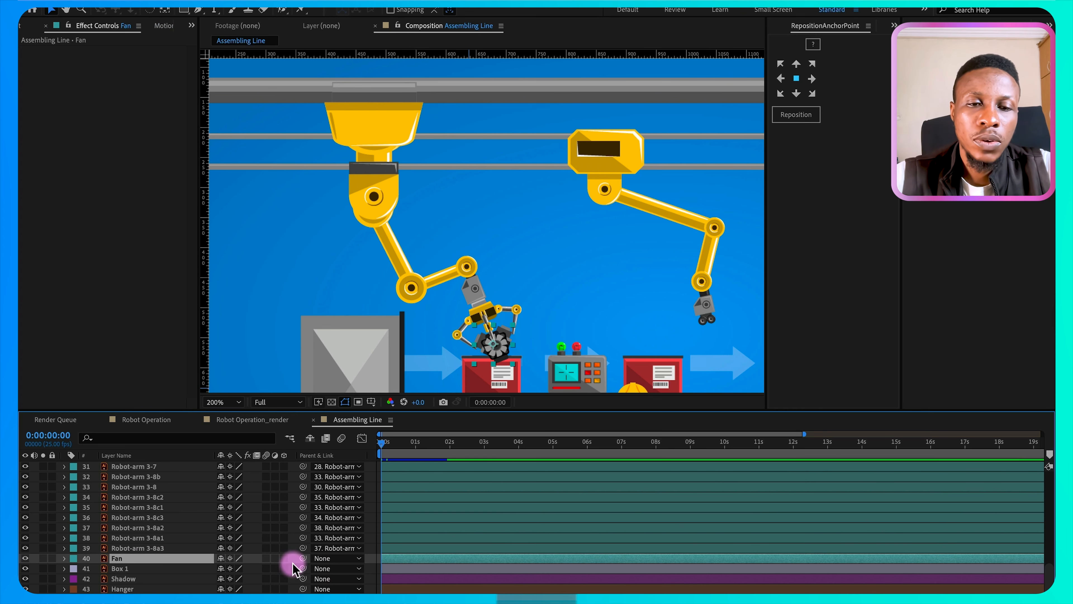
{"action": "left_click_drag", "start_coordinate": [305, 562], "coordinate": [161, 479]}
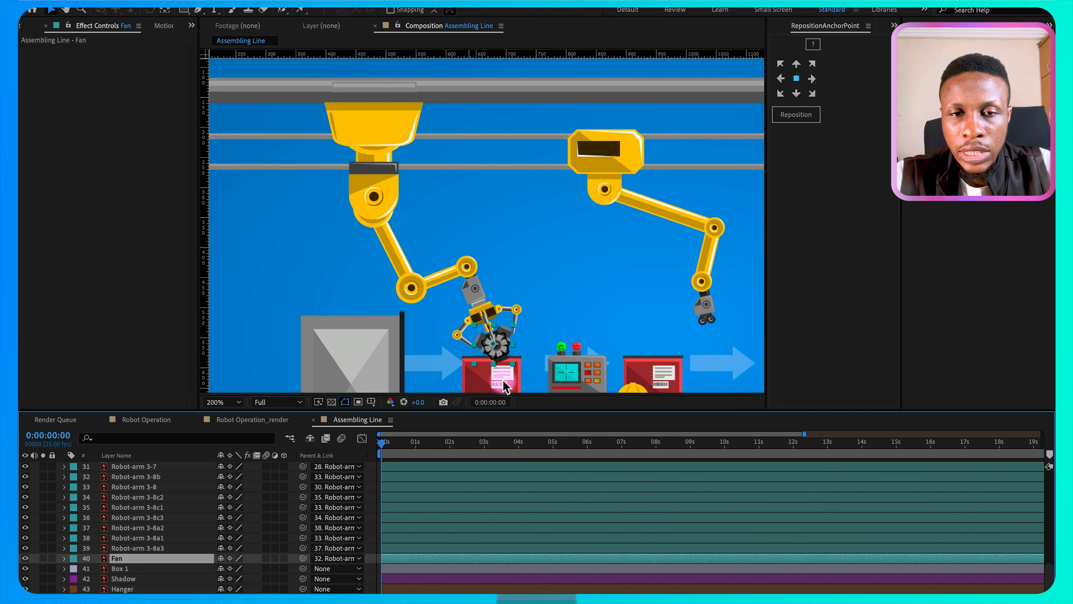
{"action": "left_click", "coordinate": [480, 386]}
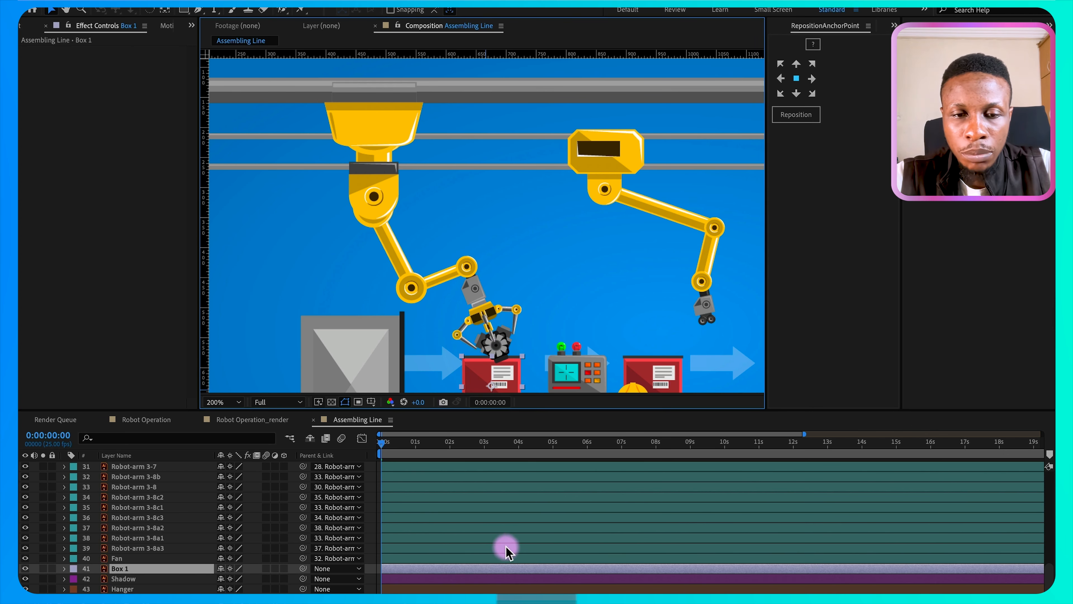
{"action": "key", "text": "grave"}
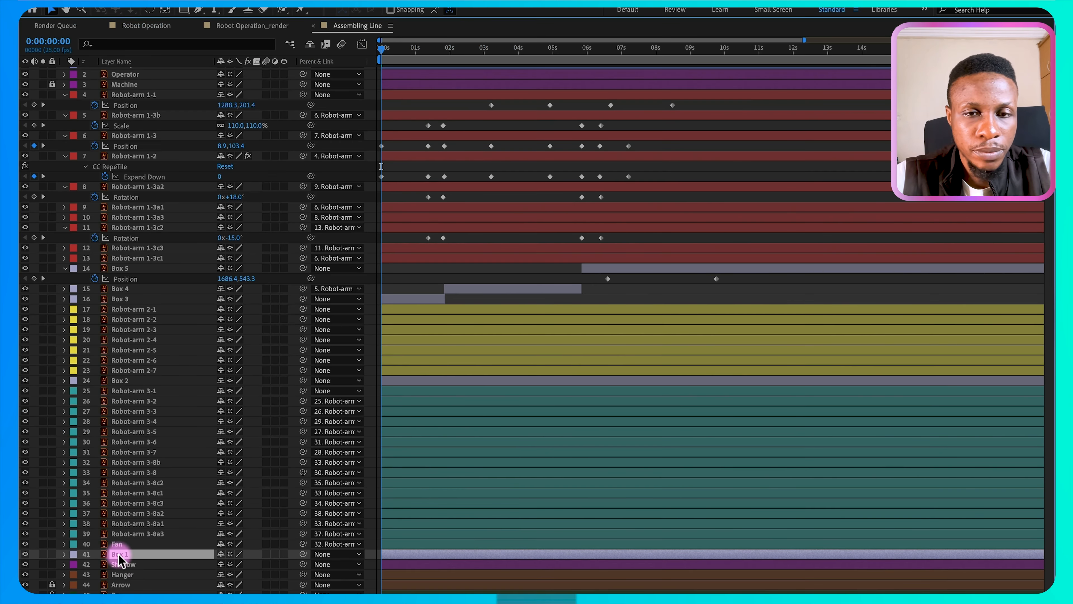
{"action": "left_click_drag", "start_coordinate": [119, 557], "coordinate": [145, 389]}
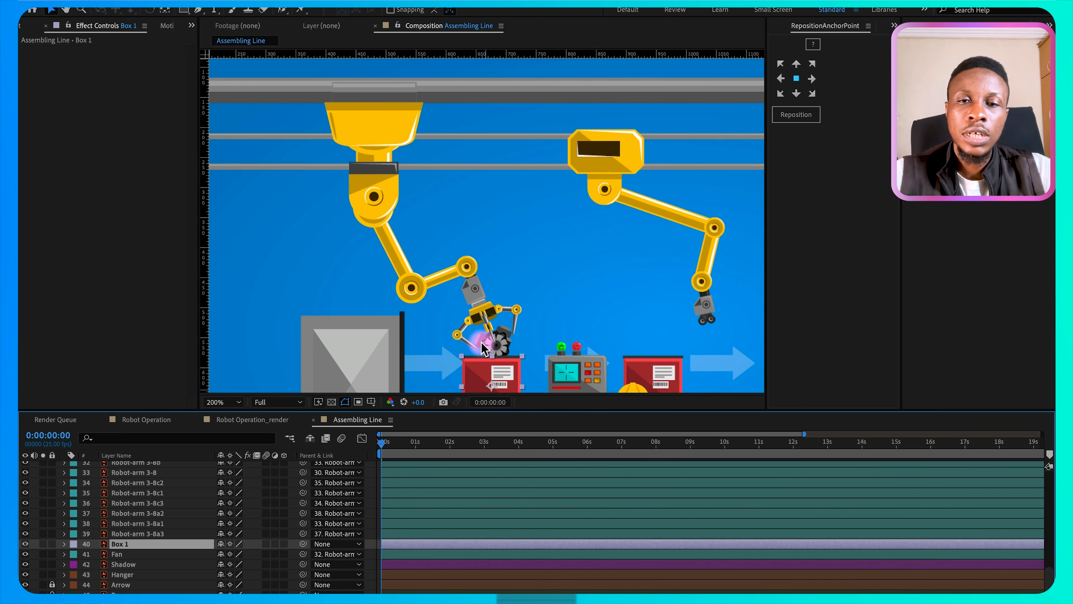
Step: Reveal the Position of Robot-arm 3-1 and set its X value to 432.1
{"action": "scroll", "coordinate": [405, 507], "scroll_direction": "up", "scroll_amount": 4}
{"action": "left_click", "coordinate": [412, 509]}
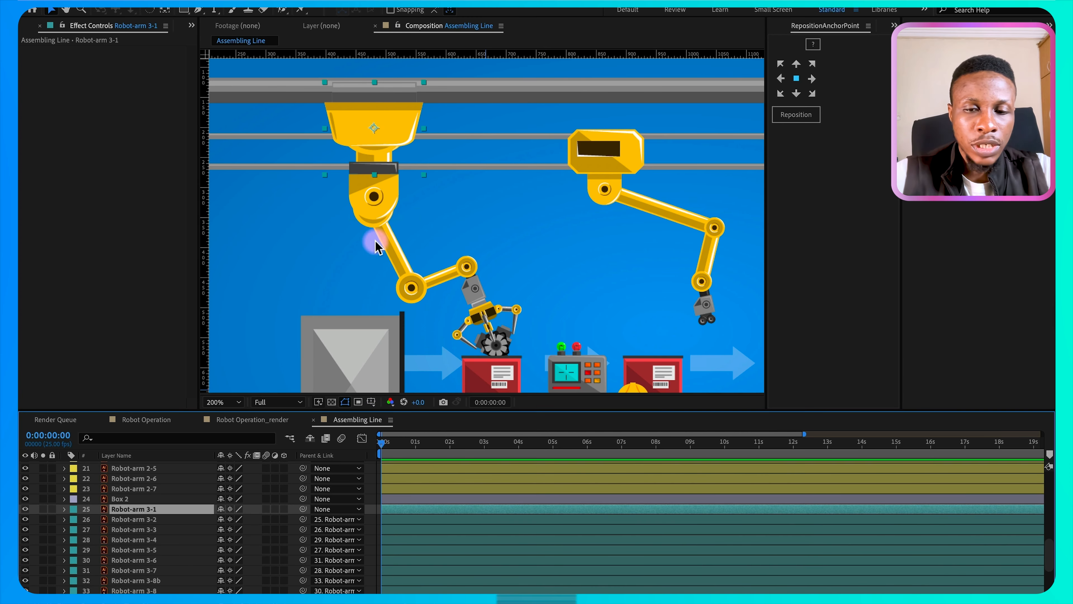
{"action": "key", "text": "p"}
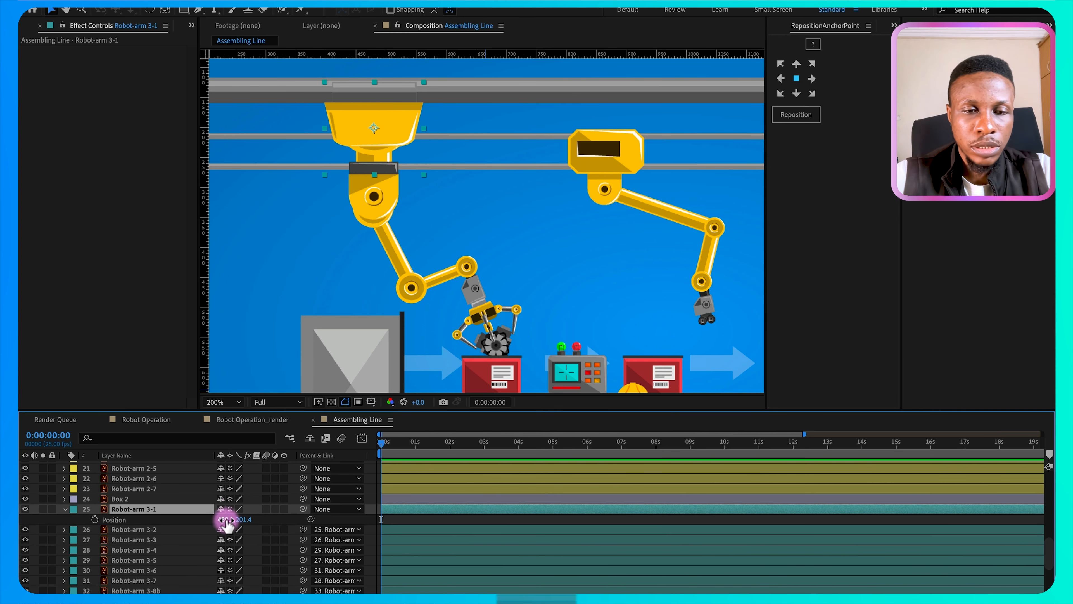
{"action": "left_click_drag", "start_coordinate": [221, 519], "coordinate": [194, 519]}
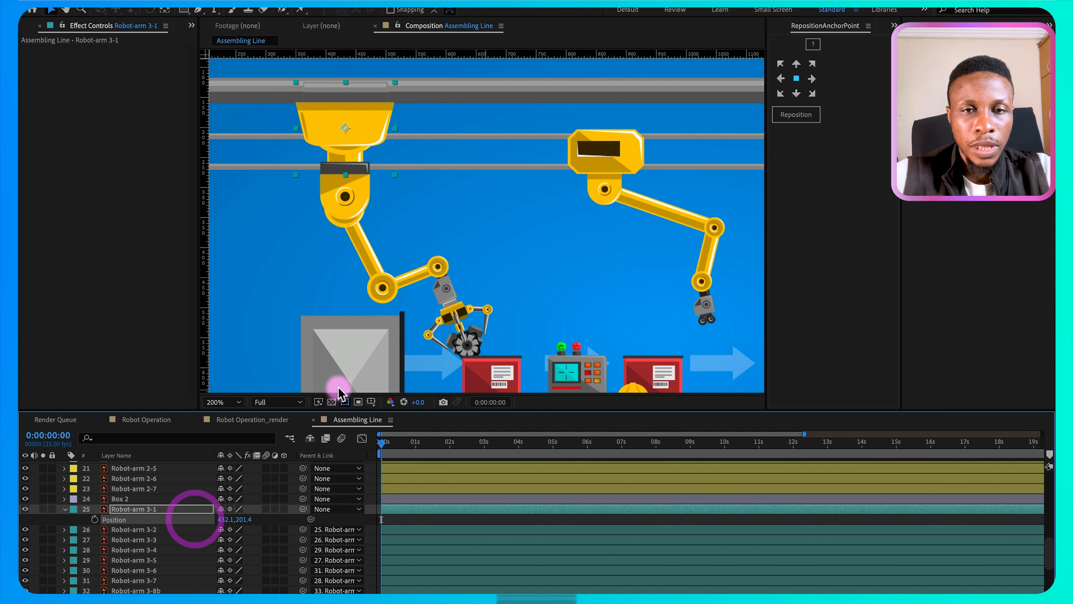
Step: Reveal the Rotation of Robot-arm 3-6 and Robot-arm 3-4, try turning Robot-arm 3-6 to -37°, and undo that turn
{"action": "left_click", "coordinate": [441, 266]}
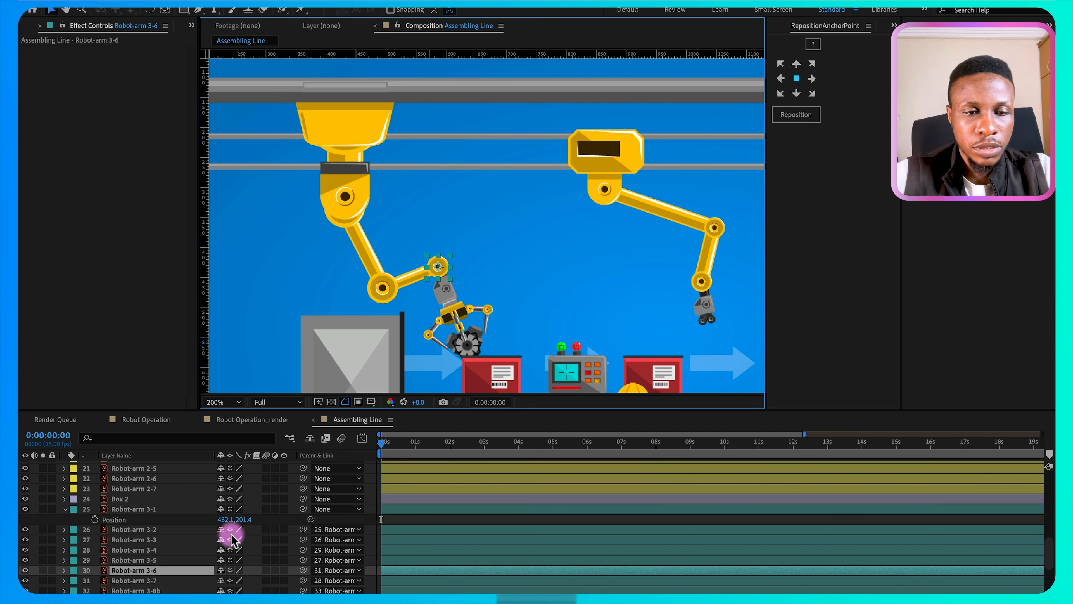
{"action": "key", "text": "r"}
{"action": "left_click_drag", "start_coordinate": [231, 582], "coordinate": [211, 578]}
{"action": "left_click", "coordinate": [382, 299]}
{"action": "key", "text": "r"}
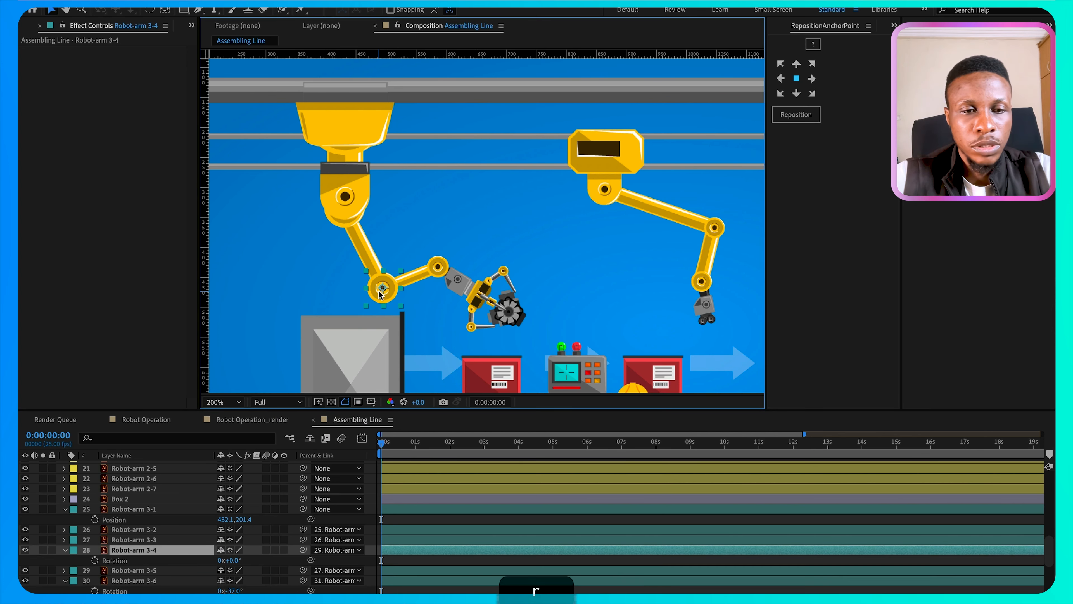
{"action": "left_click", "coordinate": [235, 562]}
{"action": "key", "text": "ctrl+z"}
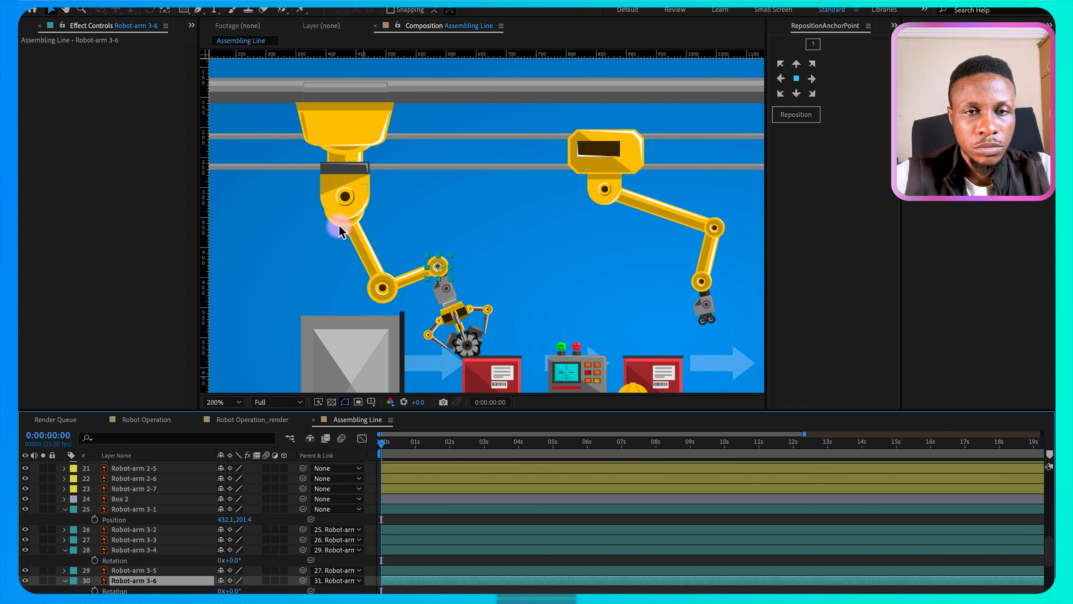
Step: Set the Rotation of Robot-arm 3-3 to 7° and the Rotation of Robot-arm 3-4 to -19°
{"action": "left_click", "coordinate": [339, 230]}
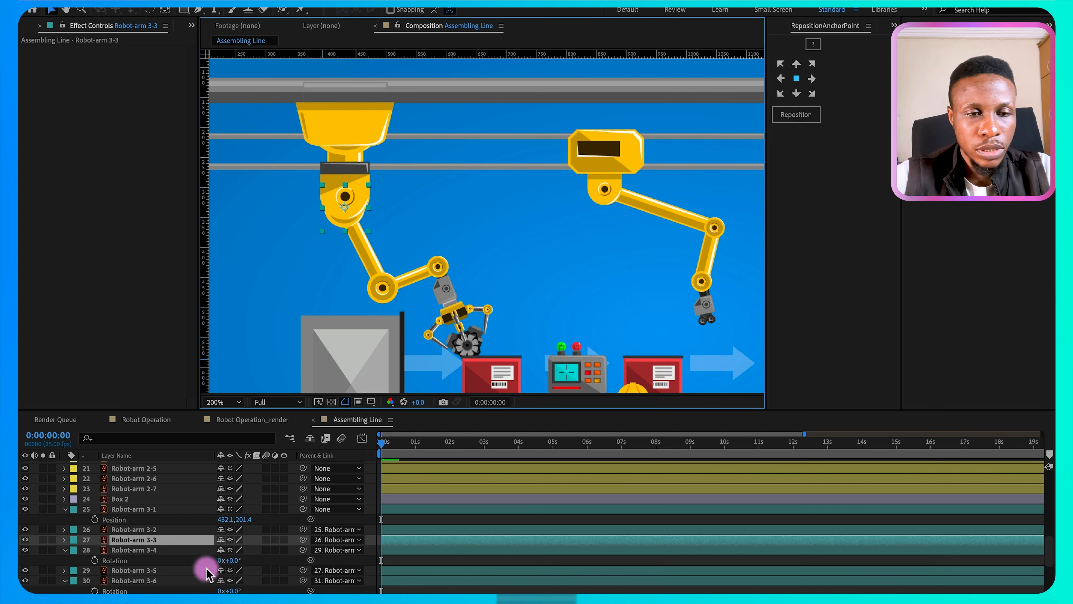
{"action": "key", "text": "r"}
{"action": "left_click_drag", "start_coordinate": [228, 549], "coordinate": [245, 550]}
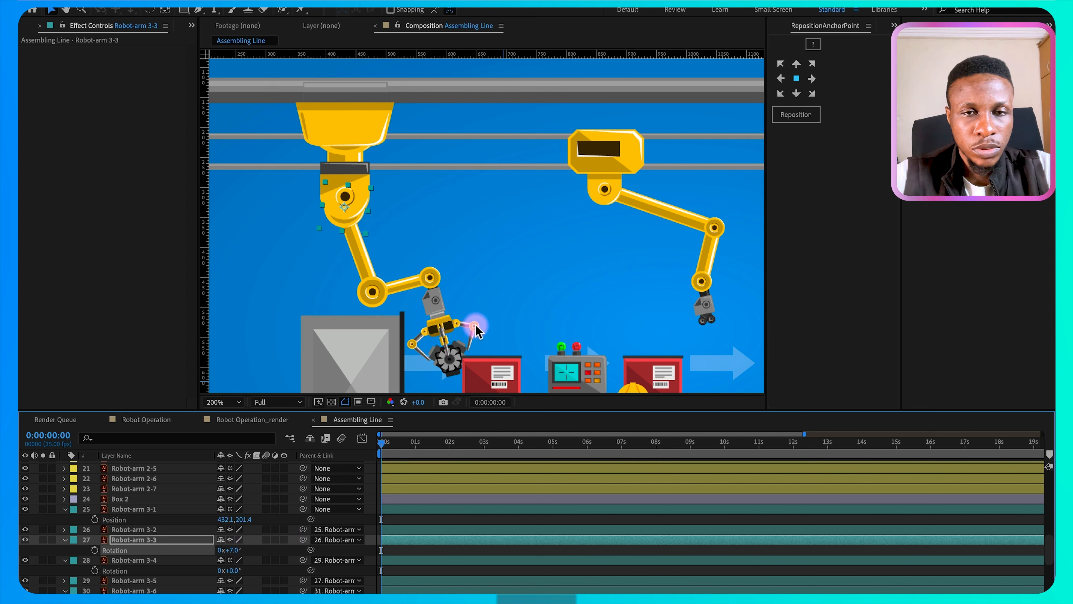
{"action": "left_click", "coordinate": [379, 283]}
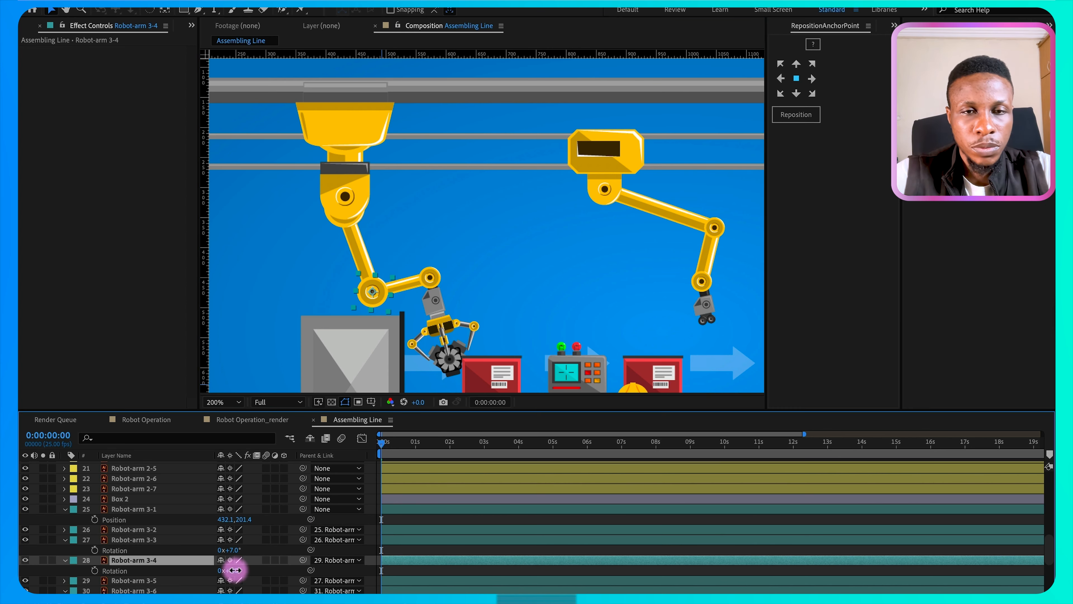
{"action": "left_click_drag", "start_coordinate": [235, 571], "coordinate": [223, 570]}
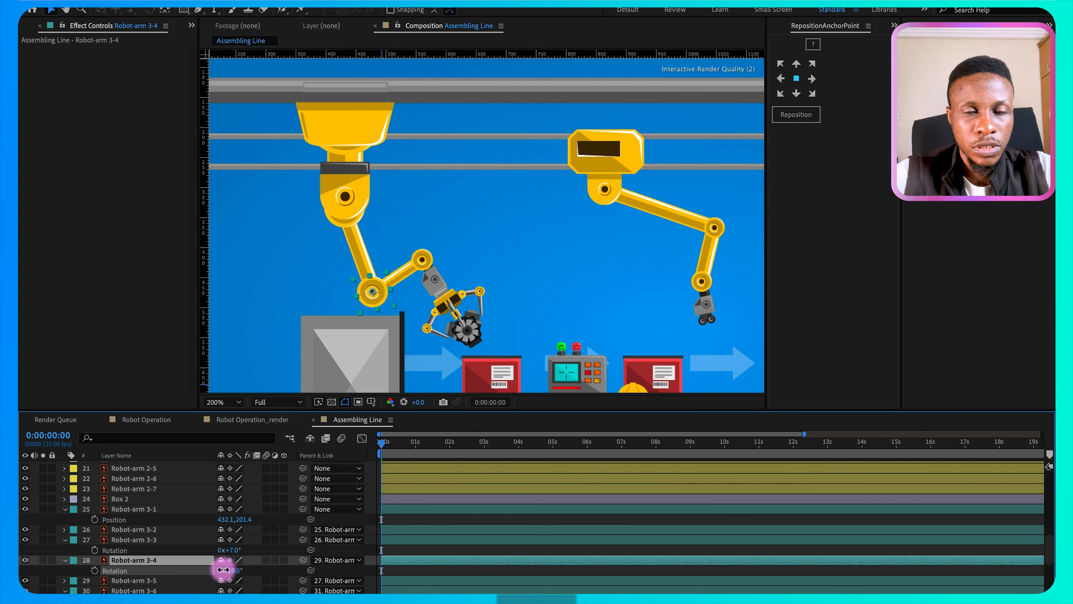
Step: Set the Rotation of Robot-arm 3-6 to 31° so the gripper hangs straight down
{"action": "left_click", "coordinate": [421, 257]}
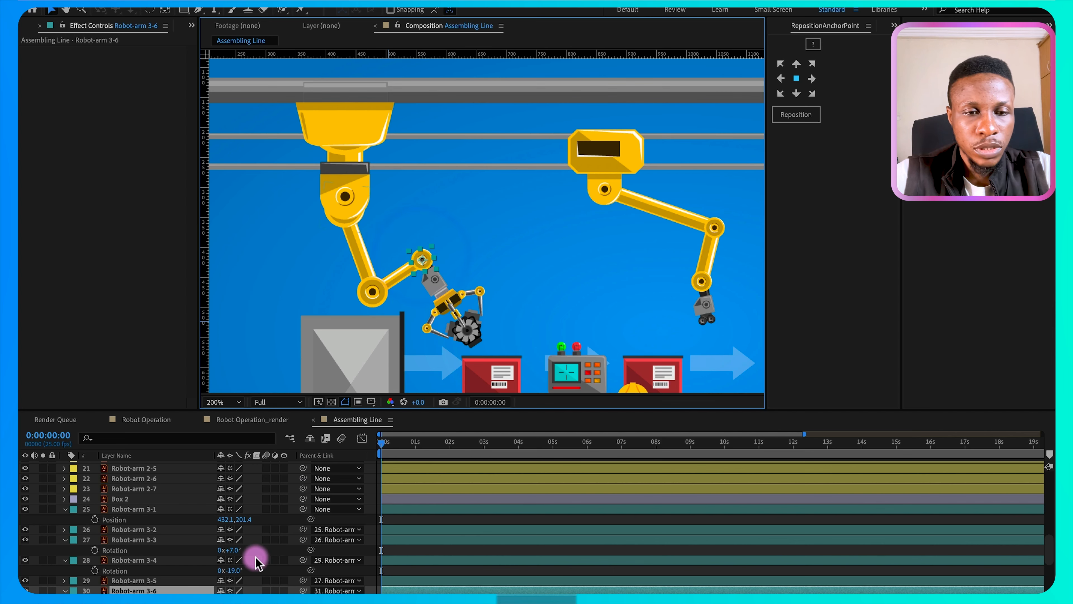
{"action": "scroll", "coordinate": [255, 562], "scroll_direction": "down", "scroll_amount": 3}
{"action": "left_click_drag", "start_coordinate": [235, 563], "coordinate": [253, 560]}
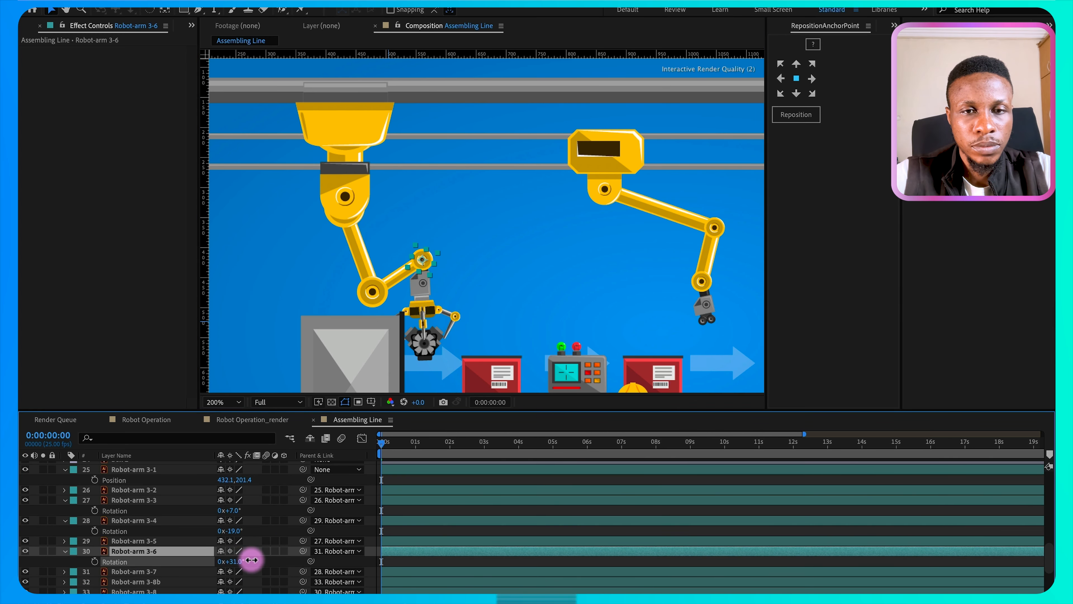
Step: Keyframe the Position of Robot-arm 3-1 from X 356.1 at 0:00:00:00 to X 500.1 at 0:00:01:08
{"action": "scroll", "coordinate": [492, 547], "scroll_direction": "up", "scroll_amount": 4}
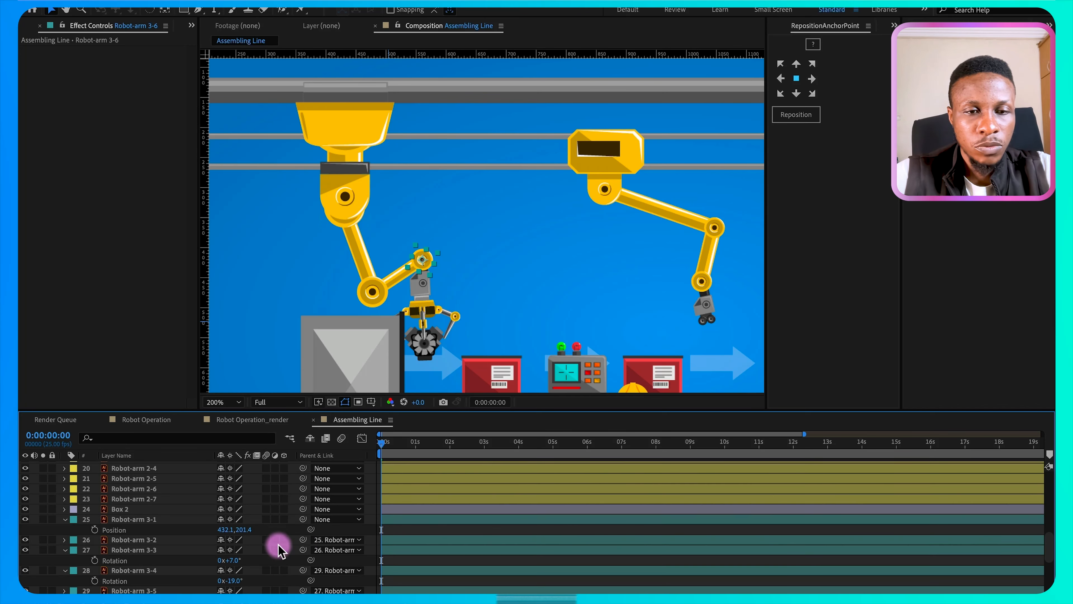
{"action": "left_click_drag", "start_coordinate": [224, 534], "coordinate": [179, 531]}
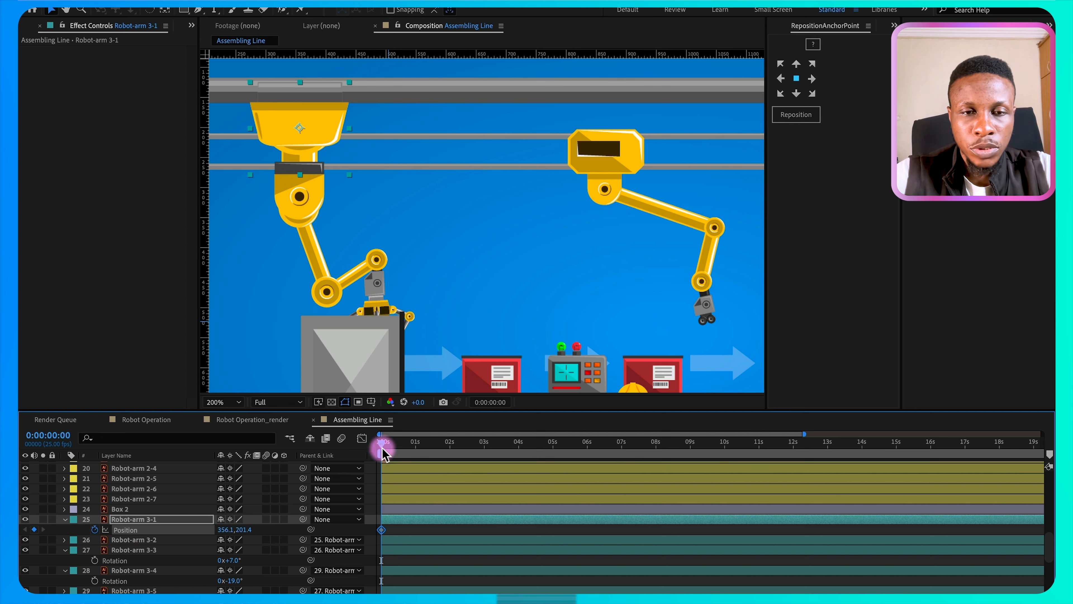
{"action": "left_click_drag", "start_coordinate": [382, 448], "coordinate": [418, 449]}
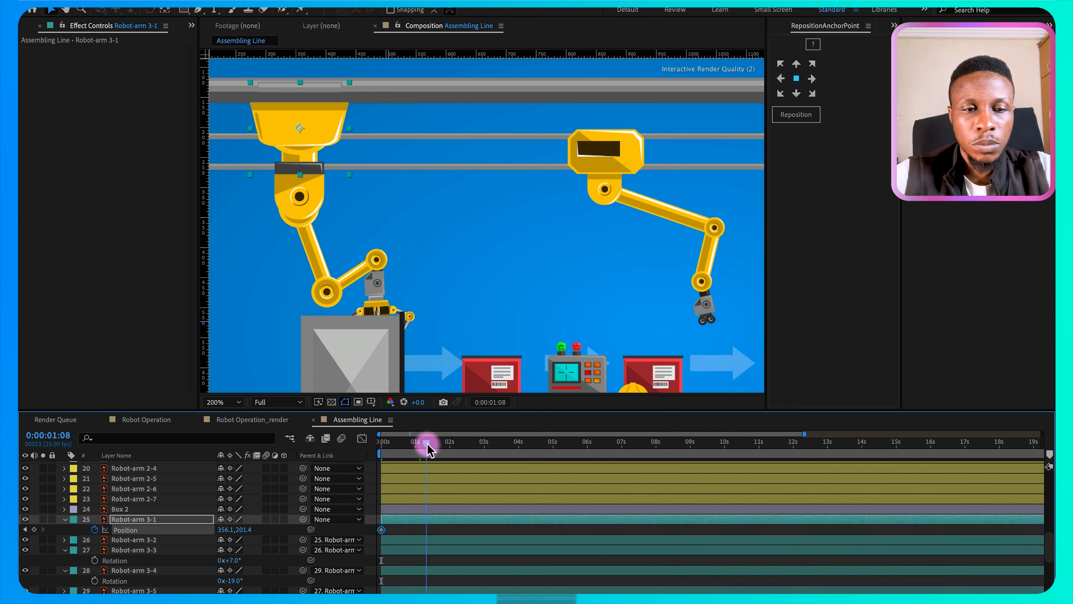
{"action": "left_click_drag", "start_coordinate": [222, 529], "coordinate": [301, 527]}
Step: Add starting Rotation keyframes to Robot-arm 3-3, Robot-arm 3-4 and Robot-arm 3-6 at 0:00:01:08
{"action": "scroll", "coordinate": [414, 546], "scroll_direction": "down", "scroll_amount": 2}
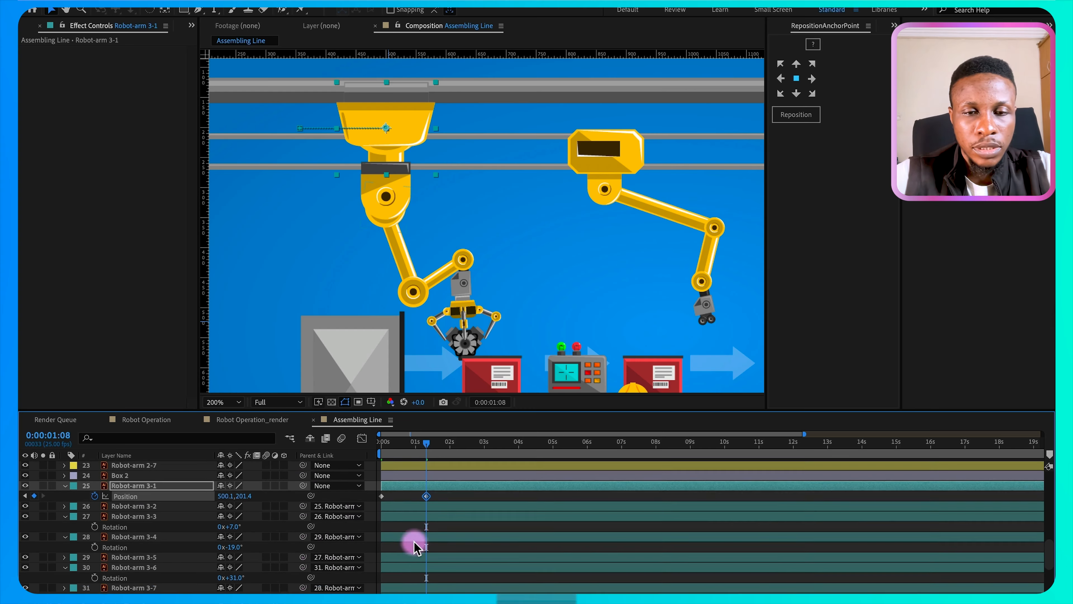
{"action": "scroll", "coordinate": [411, 541], "scroll_direction": "down", "scroll_amount": 1}
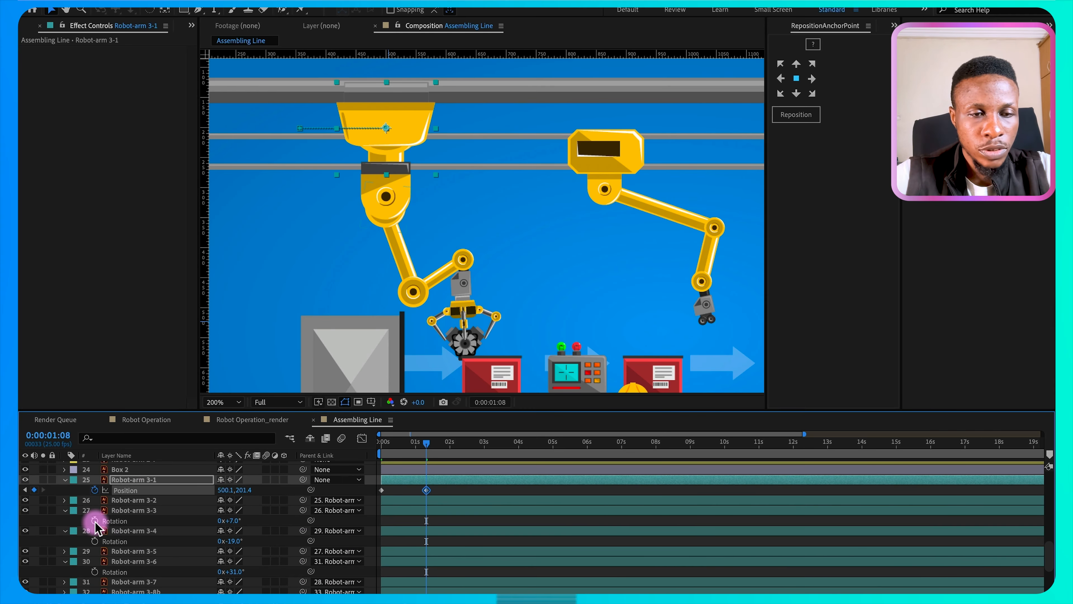
{"action": "left_click", "coordinate": [94, 520]}
{"action": "left_click", "coordinate": [95, 541]}
{"action": "left_click", "coordinate": [95, 571]}
{"action": "left_click", "coordinate": [442, 403]}
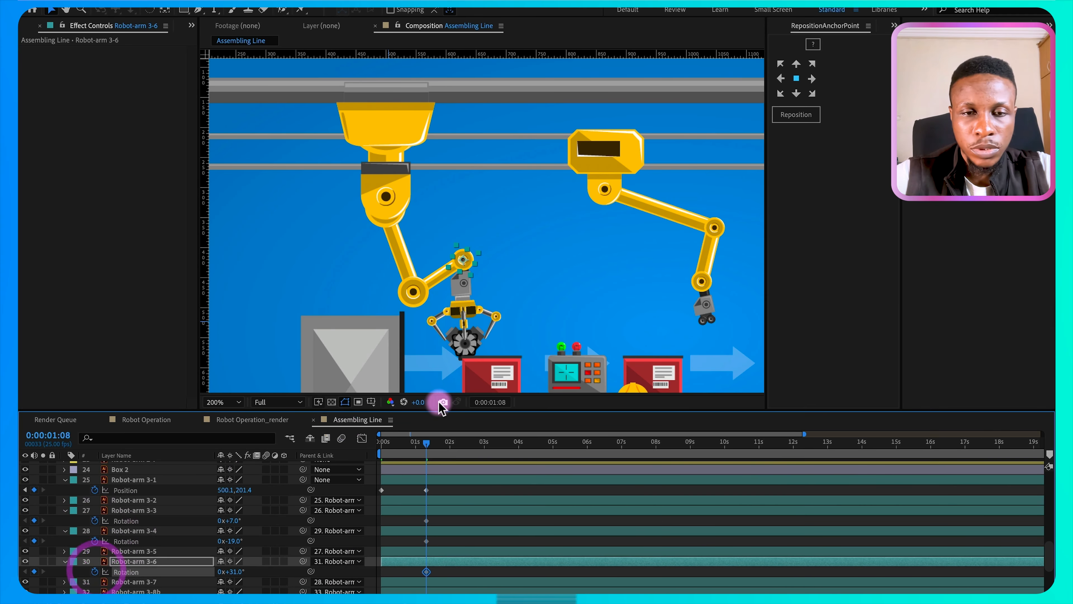
Step: At 0:00:01:24, set the Rotation of Robot-arm 3-3 to -2°, Robot-arm 3-4 to 12° and Robot-arm 3-6 to 10°
{"action": "left_click_drag", "start_coordinate": [426, 442], "coordinate": [441, 445]}
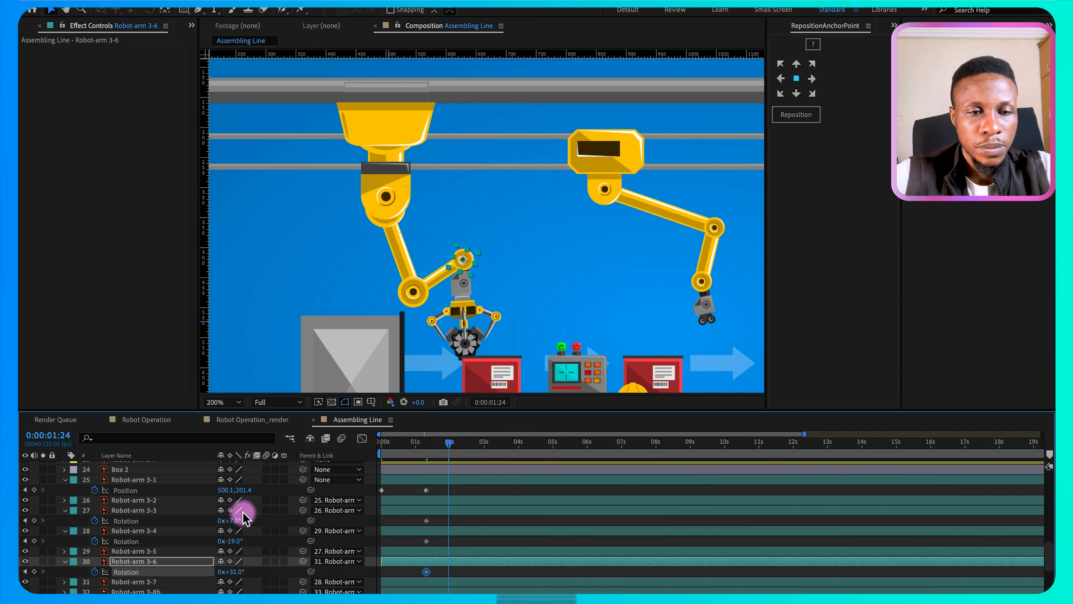
{"action": "left_click_drag", "start_coordinate": [234, 520], "coordinate": [228, 577]}
Step: Move the arm's 0:00:01:08 keyframes to 0:00:01:01 with Rotation 27° for Robot-arm 3-3, -57° for 3-4 and 40° for 3-6
{"action": "left_click_drag", "start_coordinate": [449, 443], "coordinate": [426, 449]}
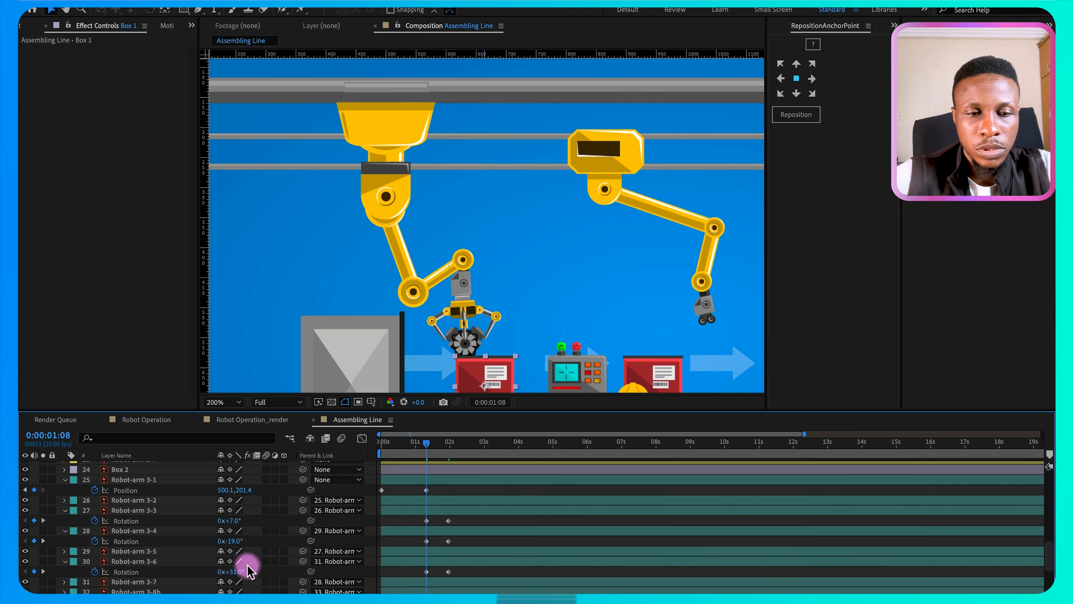
{"action": "left_click_drag", "start_coordinate": [237, 572], "coordinate": [216, 571]}
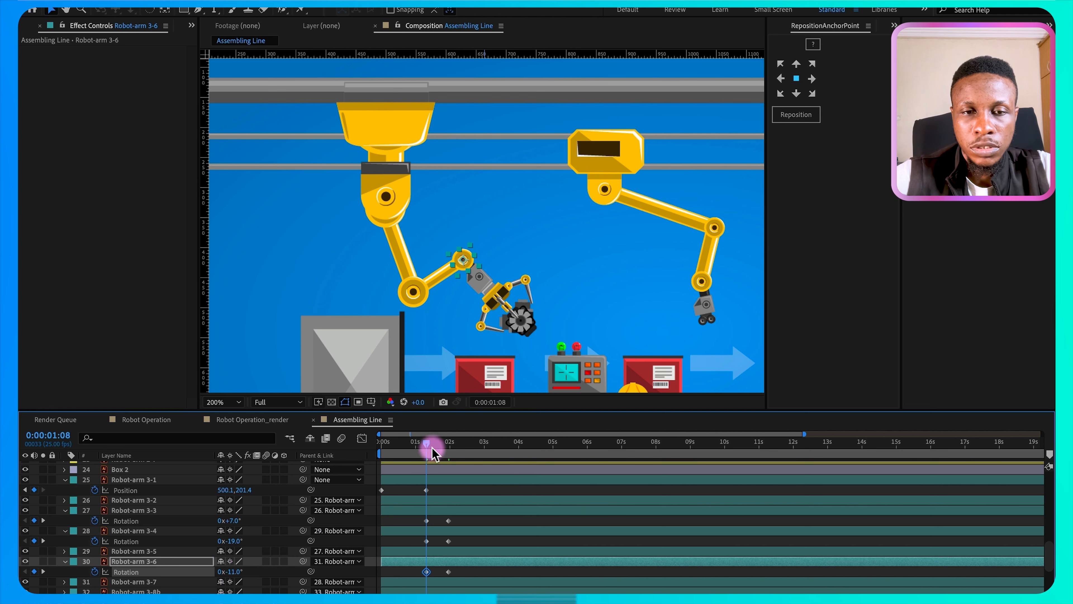
{"action": "left_click_drag", "start_coordinate": [433, 455], "coordinate": [412, 441]}
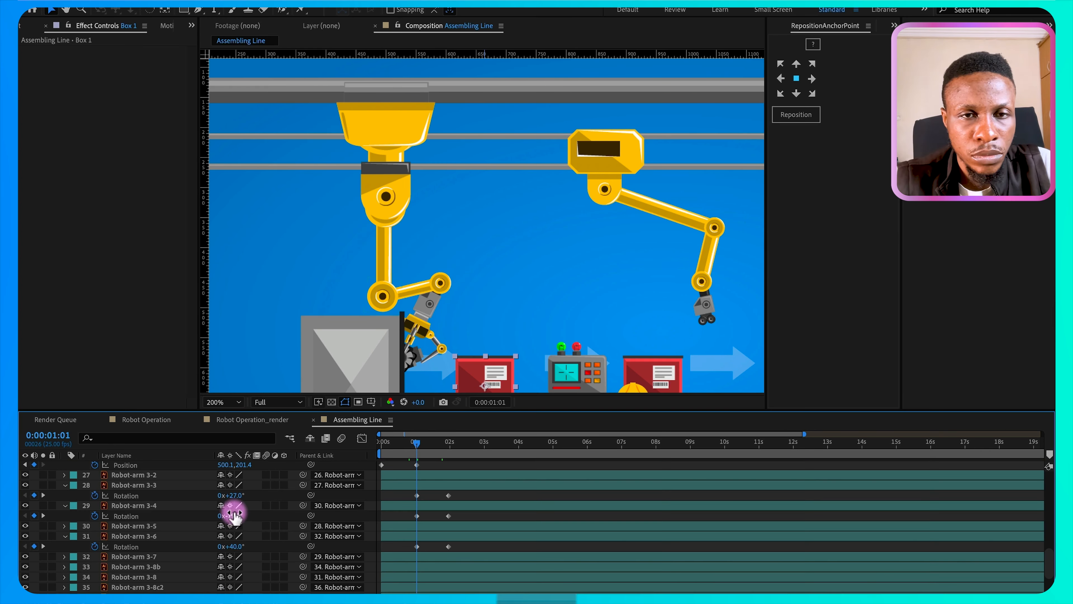
{"action": "left_click_drag", "start_coordinate": [229, 510], "coordinate": [226, 513]}
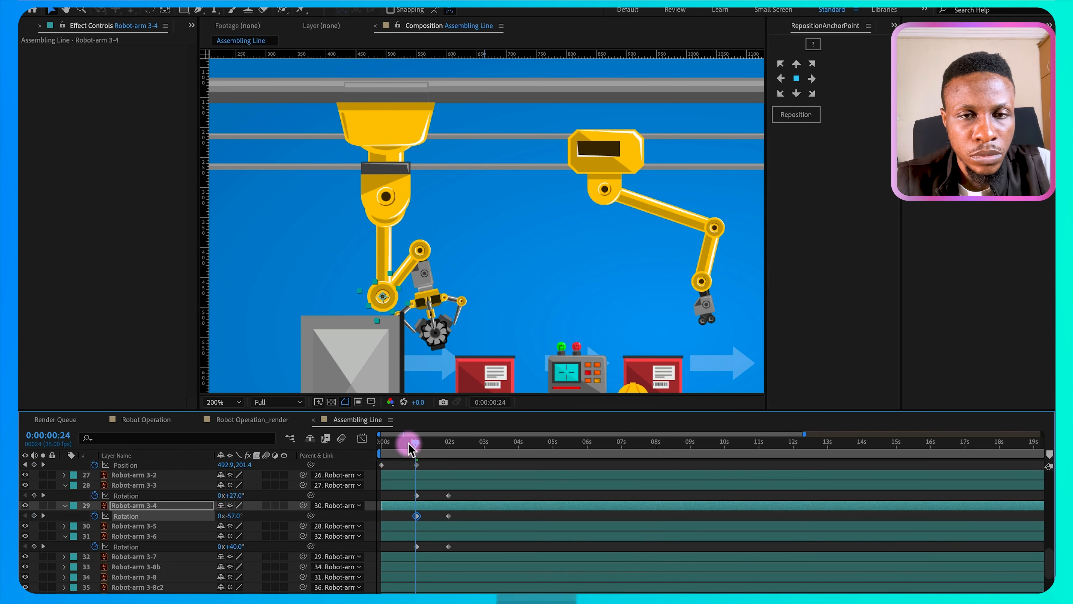
Step: Retime the ending Rotation keyframes, Robot-arm 3-3 and 3-4 to 0:00:02:05 and Robot-arm 3-6 slightly before 0:00:01:24, and preview the motion
{"action": "mouse_move", "coordinate": [407, 441]}
{"action": "left_mouse_down"}
{"action": "mouse_move", "coordinate": [375, 454]}
{"action": "mouse_move", "coordinate": [446, 449]}
{"action": "mouse_move", "coordinate": [425, 450]}
{"action": "left_mouse_up"}
{"action": "left_click_drag", "start_coordinate": [448, 546], "coordinate": [435, 549]}
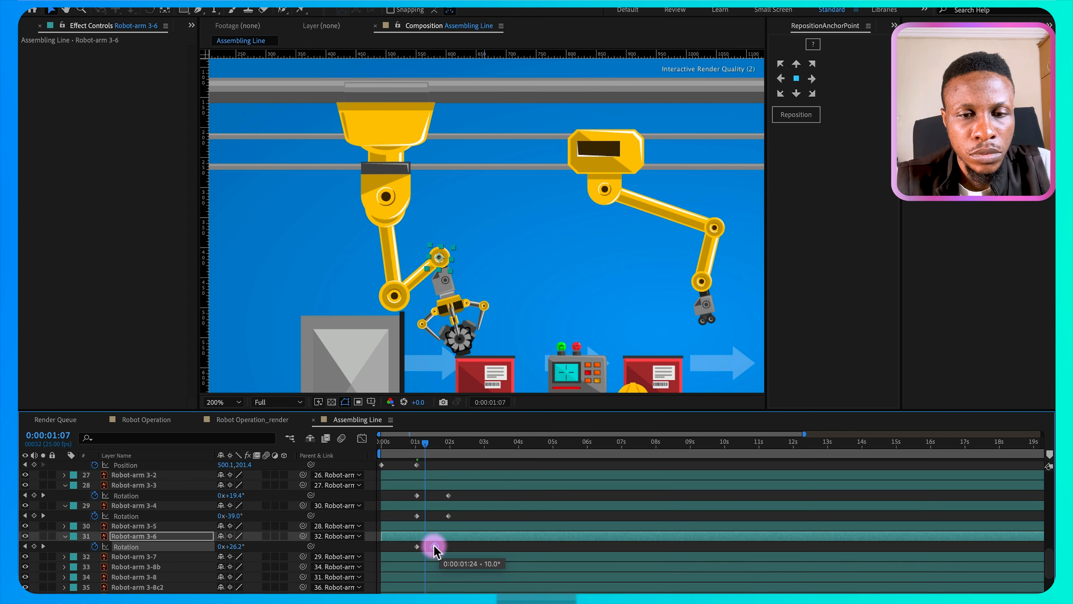
{"action": "left_click_drag", "start_coordinate": [424, 449], "coordinate": [453, 439]}
{"action": "key", "text": "space"}
{"action": "left_click", "coordinate": [382, 443]}
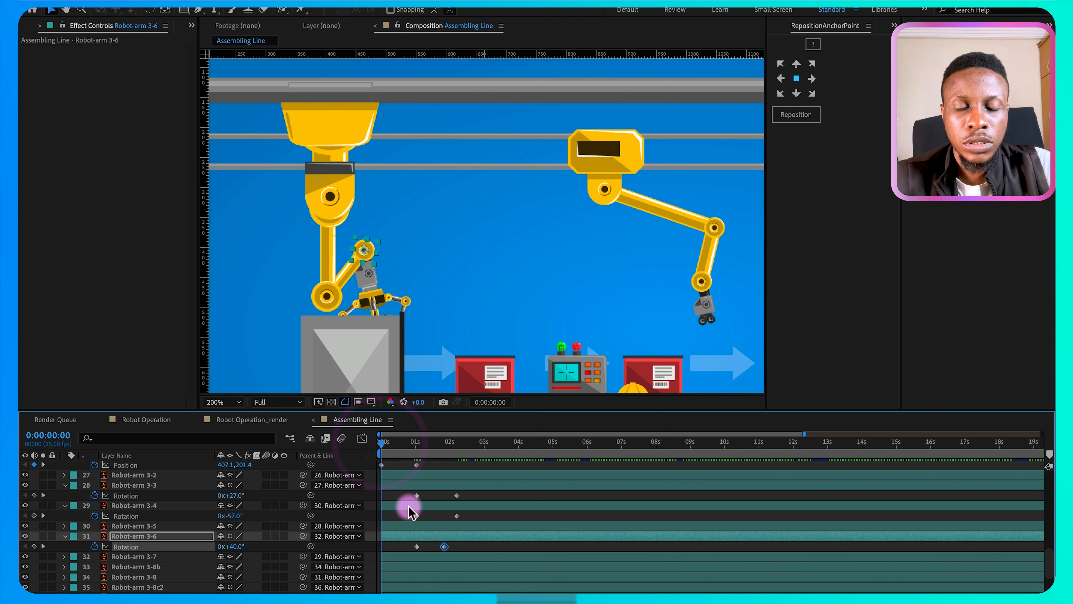
{"action": "key", "text": "space"}
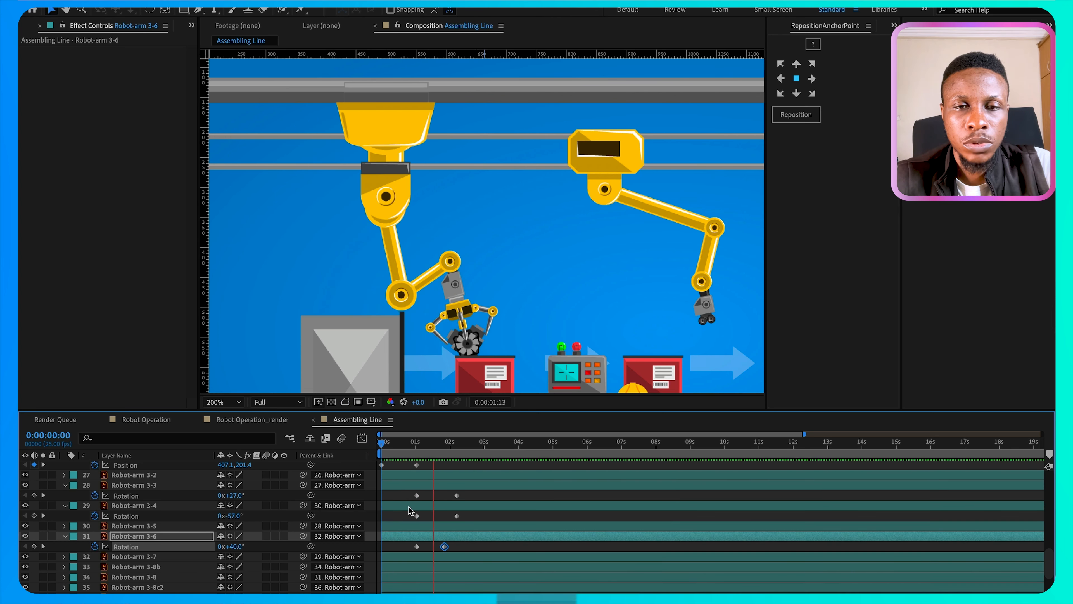
{"action": "key", "text": "space"}
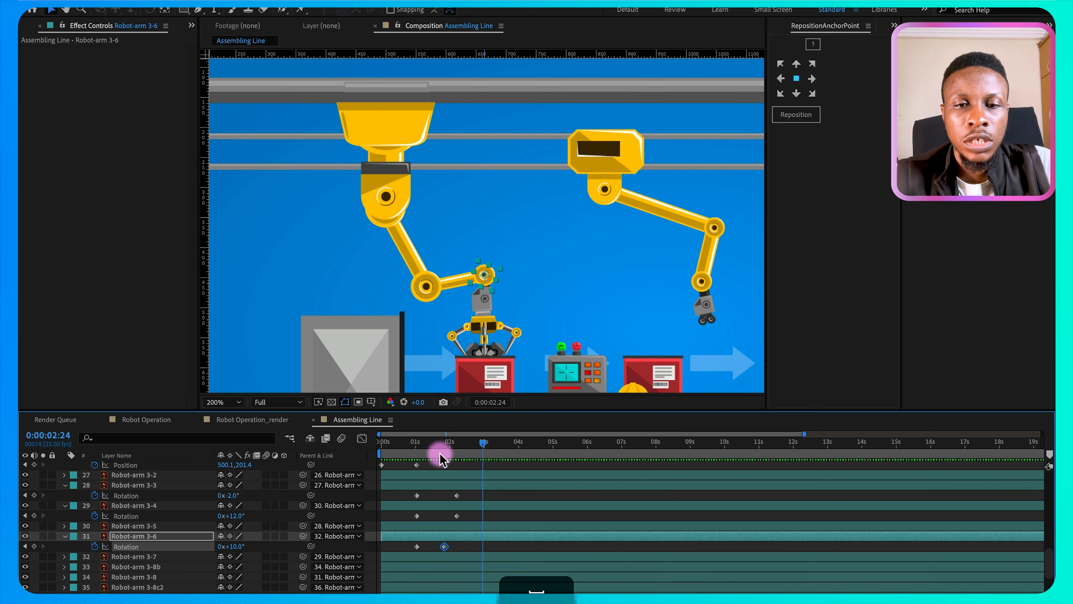
Step: Split the Fan layer at 0:00:02:05, where the gripper reaches the box
{"action": "mouse_move", "coordinate": [439, 456]}
{"action": "left_mouse_down"}
{"action": "mouse_move", "coordinate": [451, 443]}
{"action": "mouse_move", "coordinate": [383, 446]}
{"action": "mouse_move", "coordinate": [457, 446]}
{"action": "left_mouse_up"}
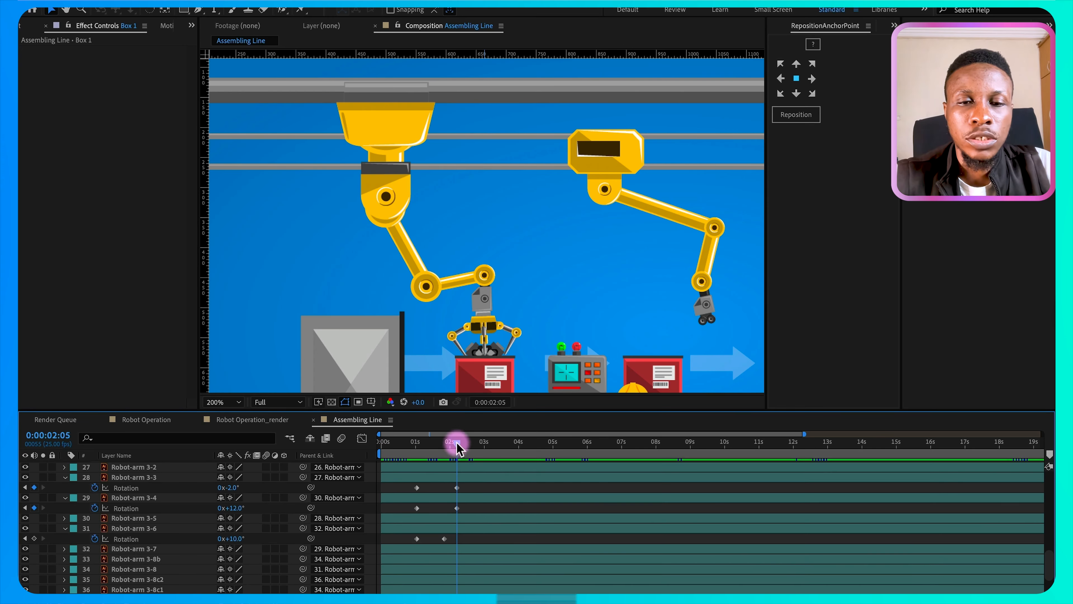
{"action": "mouse_move", "coordinate": [456, 443]}
{"action": "left_mouse_down"}
{"action": "mouse_move", "coordinate": [424, 444]}
{"action": "mouse_move", "coordinate": [457, 444]}
{"action": "left_mouse_up"}
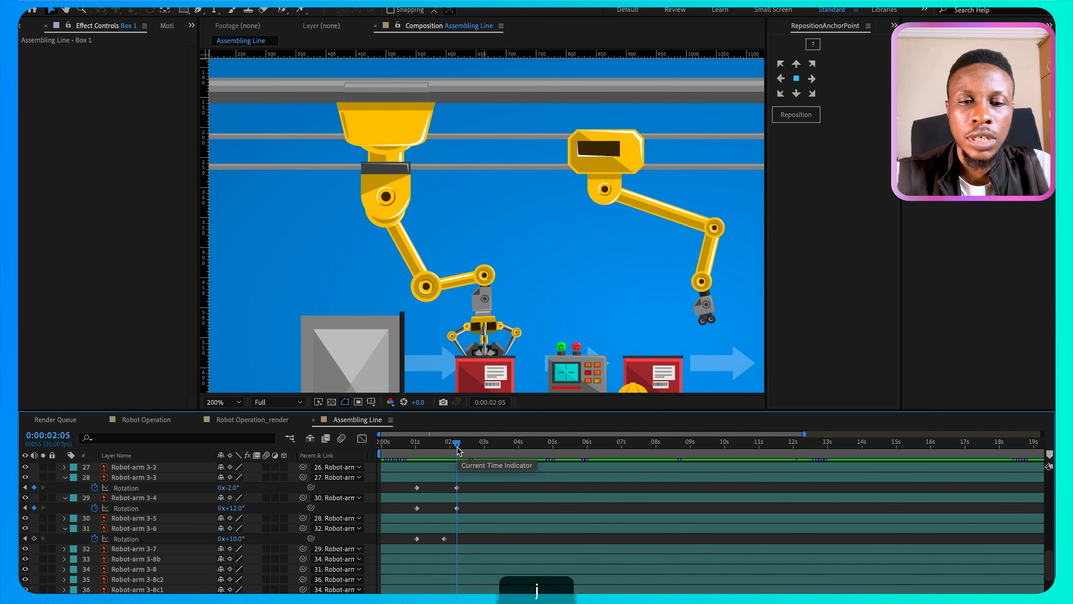
{"action": "scroll", "coordinate": [472, 513], "scroll_direction": "down", "scroll_amount": 4}
{"action": "left_click", "coordinate": [466, 563]}
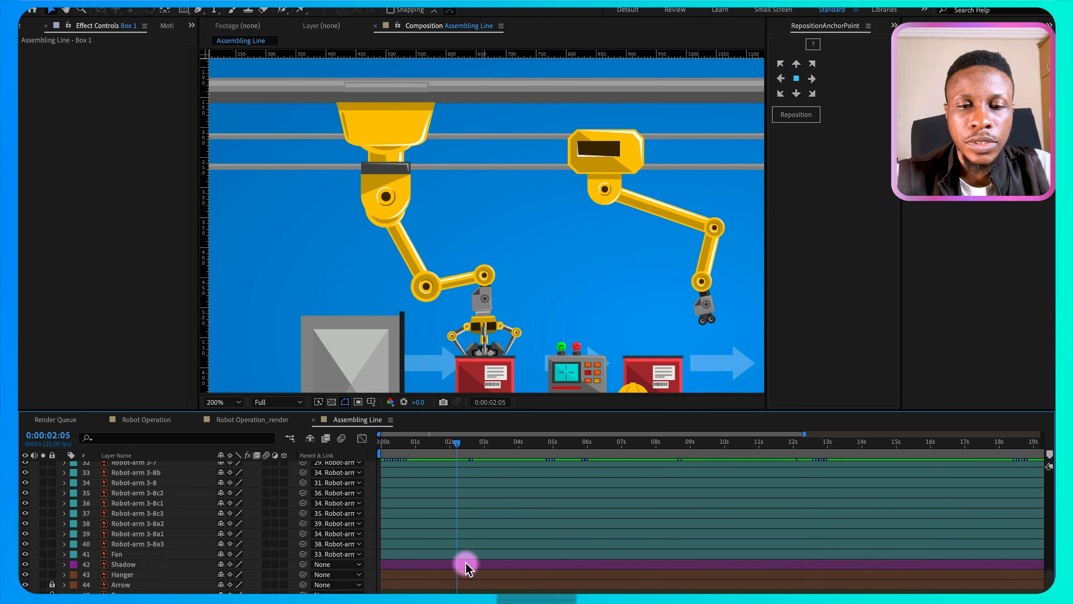
{"action": "left_click", "coordinate": [459, 554]}
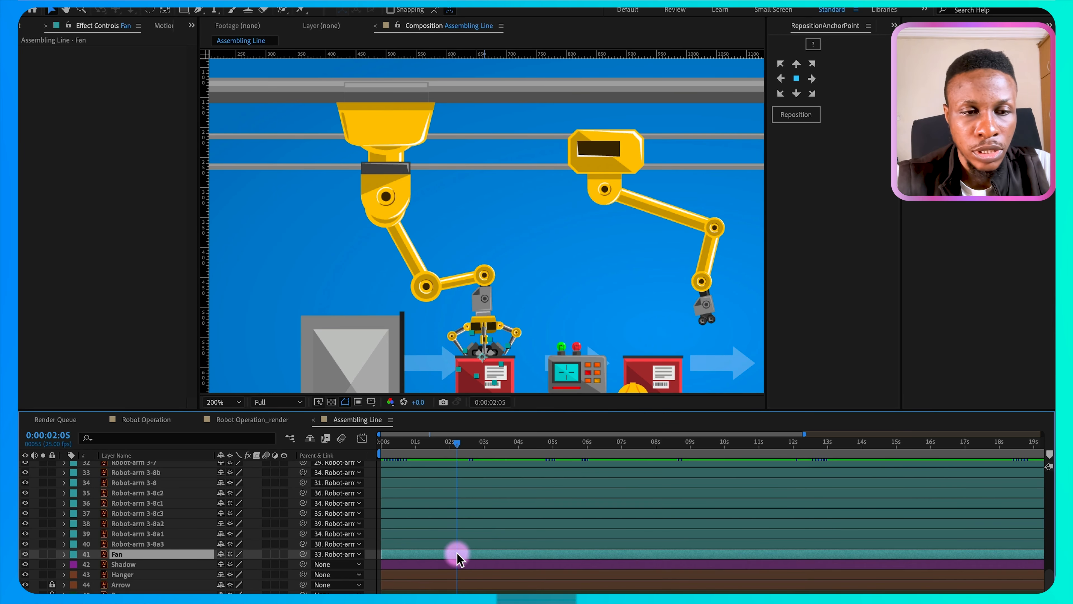
{"action": "key", "text": "super+shift+d"}
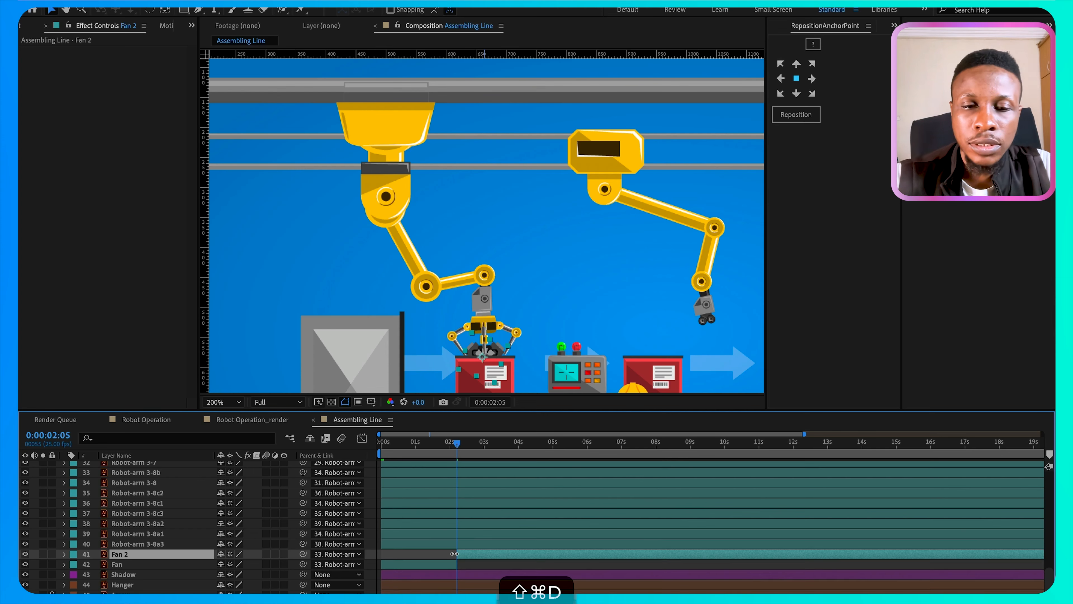
Step: Set the parent of Fan 2 to None and add a starting Position keyframe slightly after 0:00:02:05
{"action": "left_click", "coordinate": [330, 555]}
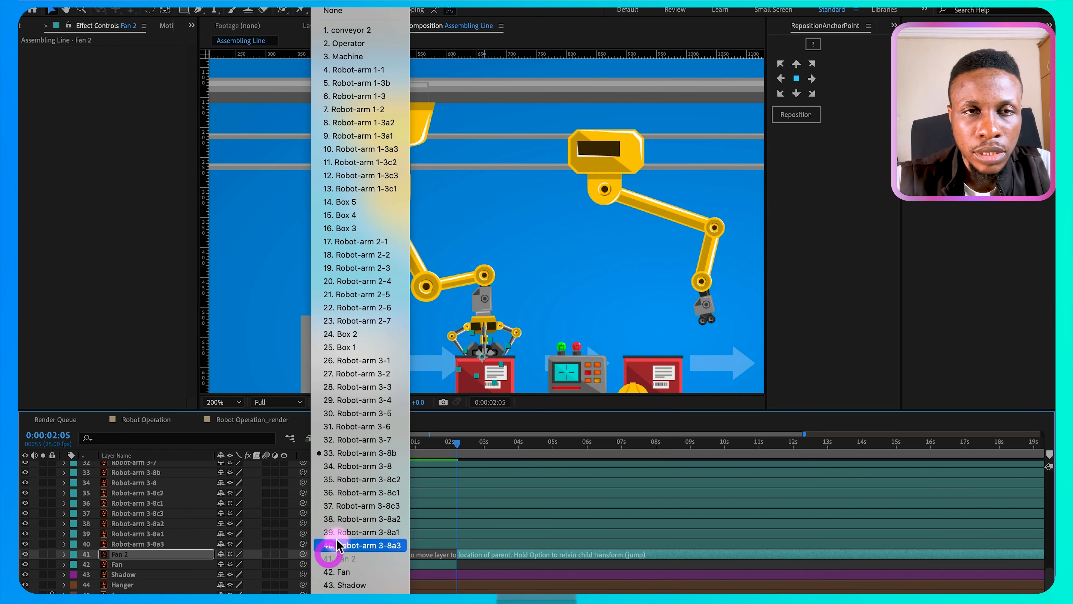
{"action": "left_click", "coordinate": [361, 12]}
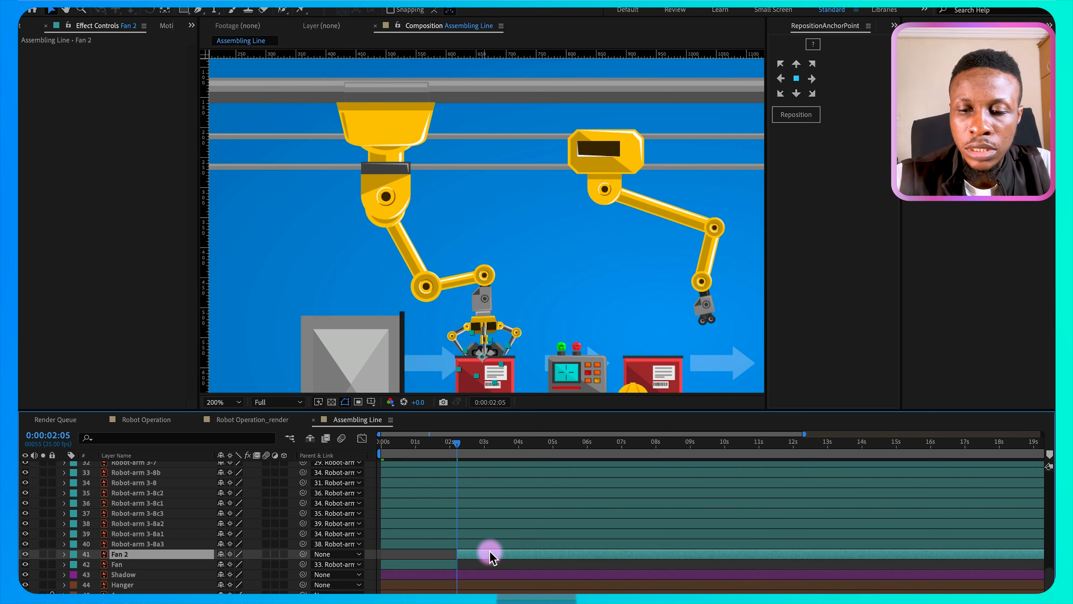
{"action": "key", "text": "p"}
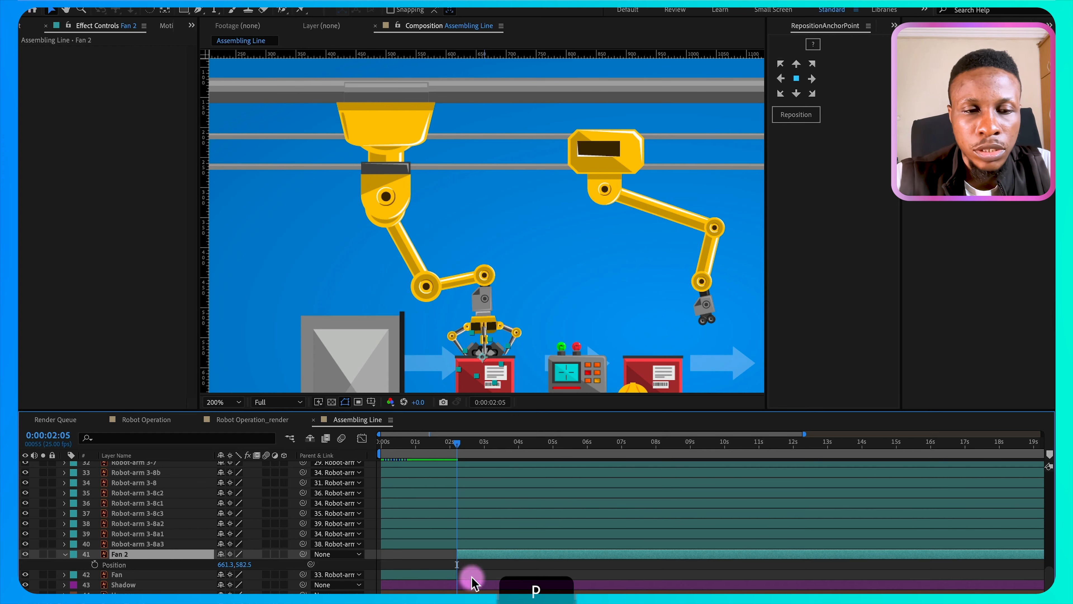
{"action": "left_click", "coordinate": [95, 564]}
{"action": "left_click_drag", "start_coordinate": [457, 564], "coordinate": [467, 564]}
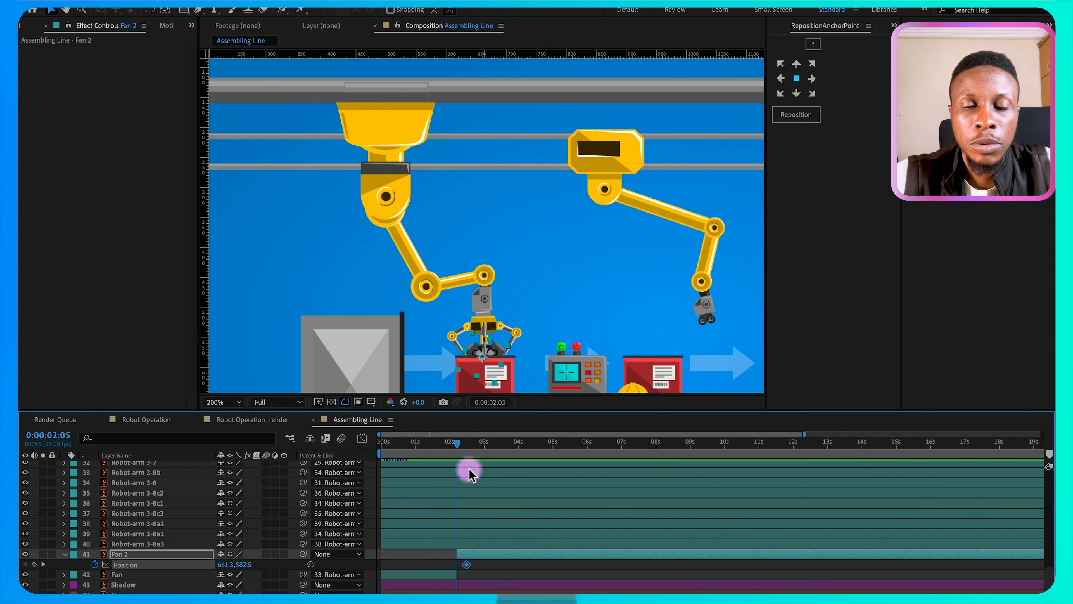
Step: Add starting Rotation keyframes at 0:00:02:05 to the gripper claws Robot-arm 3-8c2 and Robot-arm 3-8a2
{"action": "left_click", "coordinate": [522, 335]}
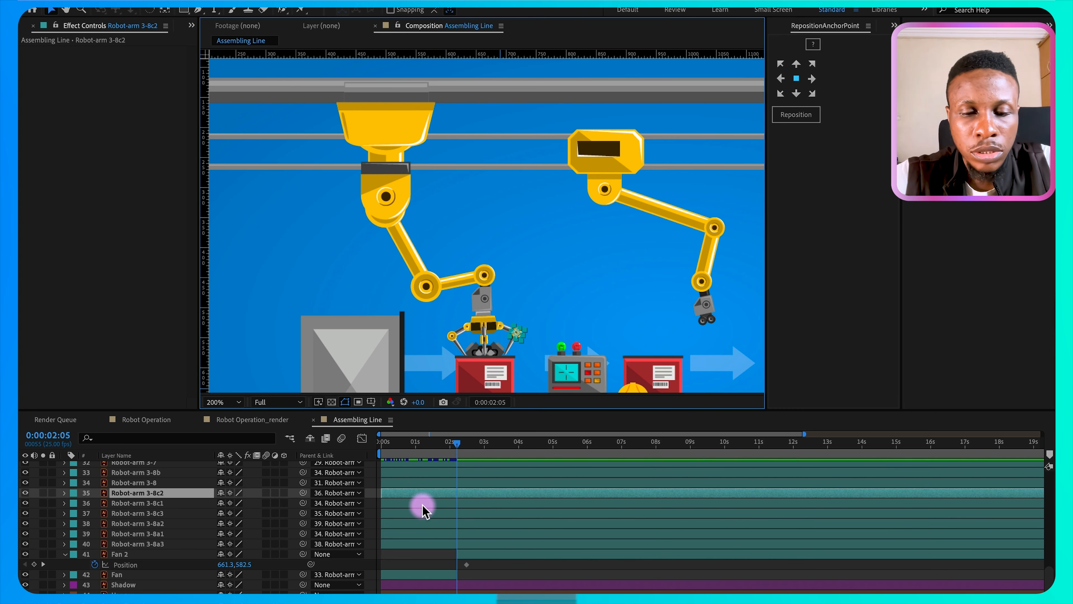
{"action": "key", "text": "r"}
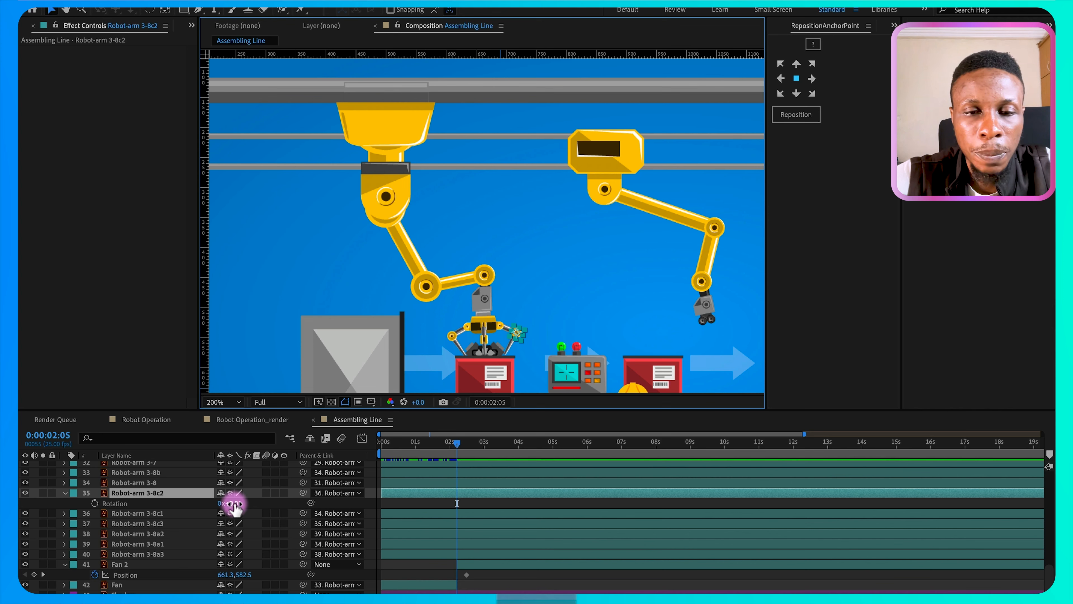
{"action": "left_click", "coordinate": [95, 503]}
{"action": "left_click", "coordinate": [451, 337]}
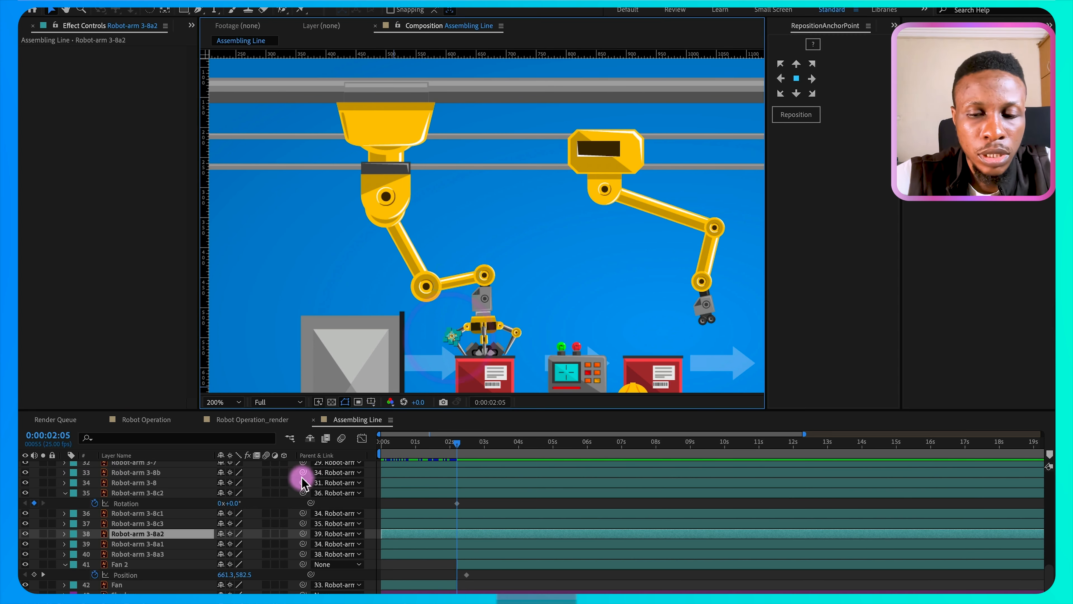
{"action": "key", "text": "r"}
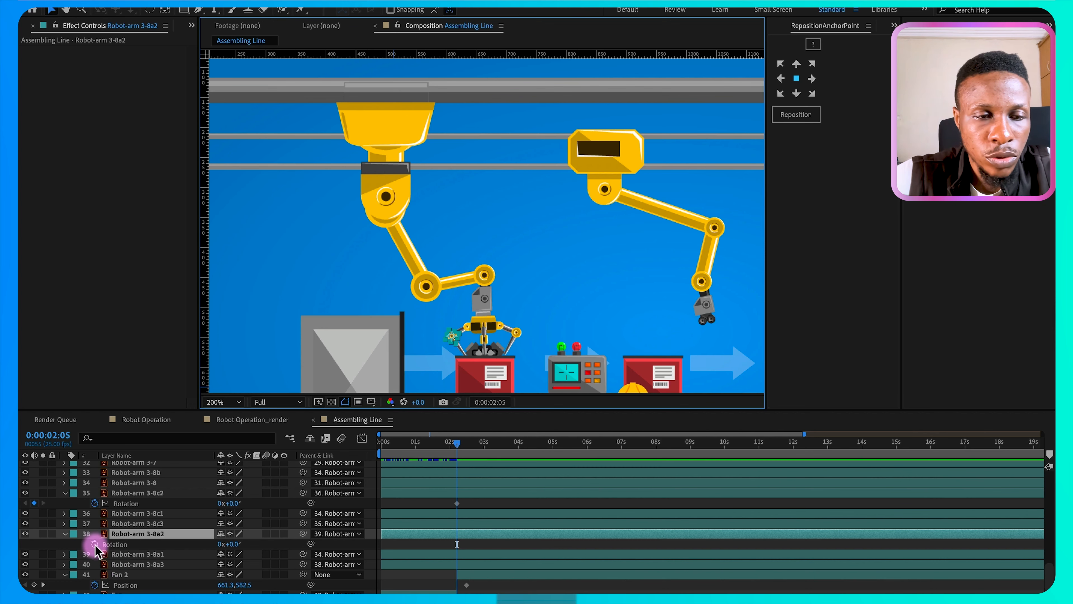
{"action": "left_click", "coordinate": [95, 544]}
Step: Keyframe the Scale of Robot-arm 3-8b from 100% at 0:00:02:05 to 110% at 0:00:02:18
{"action": "left_click", "coordinate": [171, 472]}
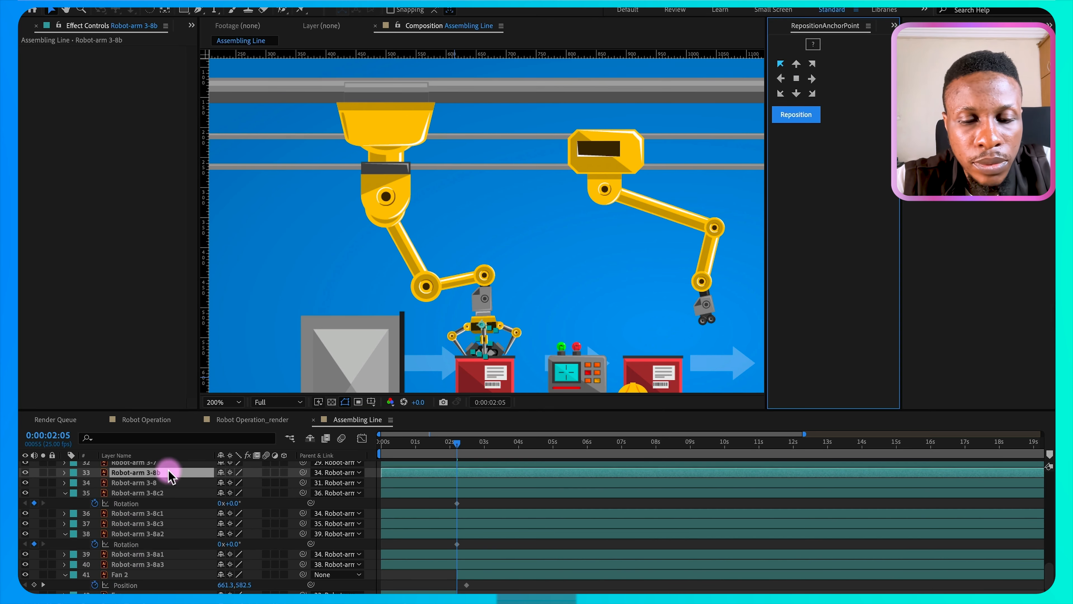
{"action": "key", "text": "s"}
{"action": "left_click", "coordinate": [95, 482]}
{"action": "left_click", "coordinate": [460, 442]}
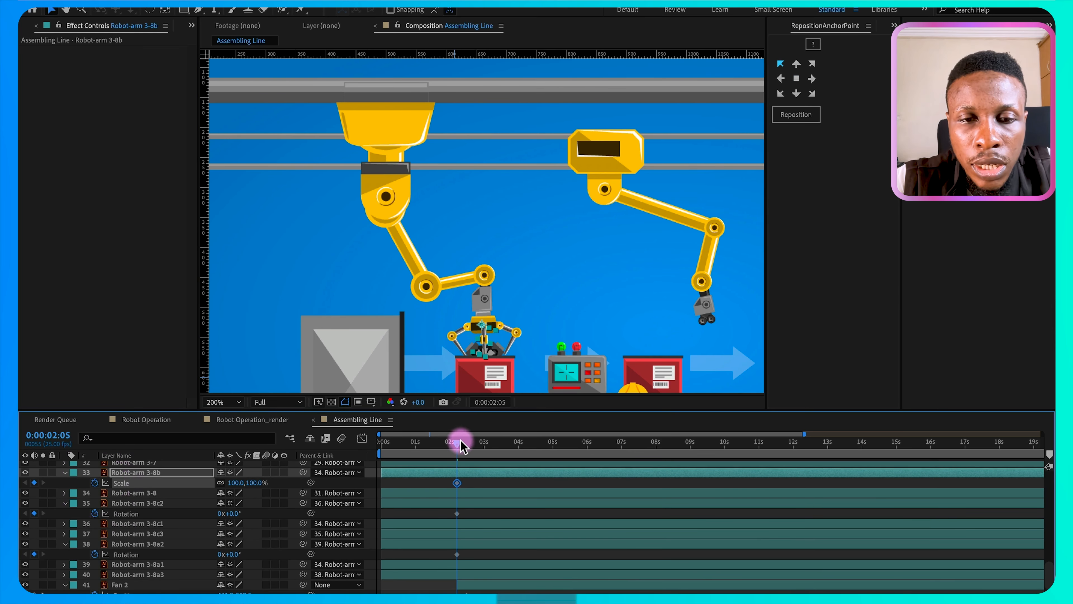
{"action": "left_click_drag", "start_coordinate": [457, 442], "coordinate": [475, 443]}
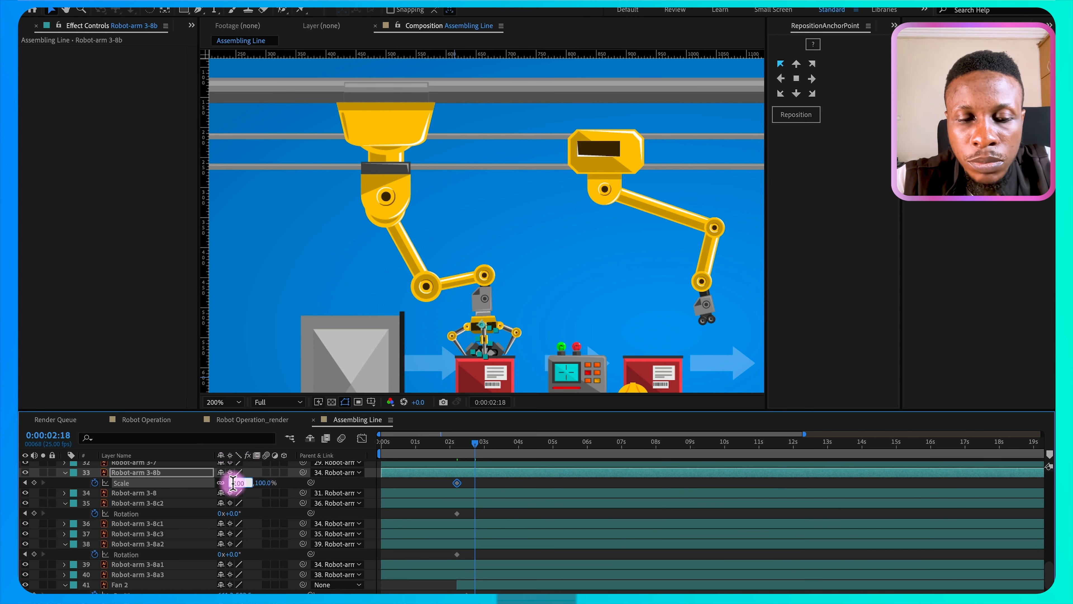
{"action": "type", "text": "11"}
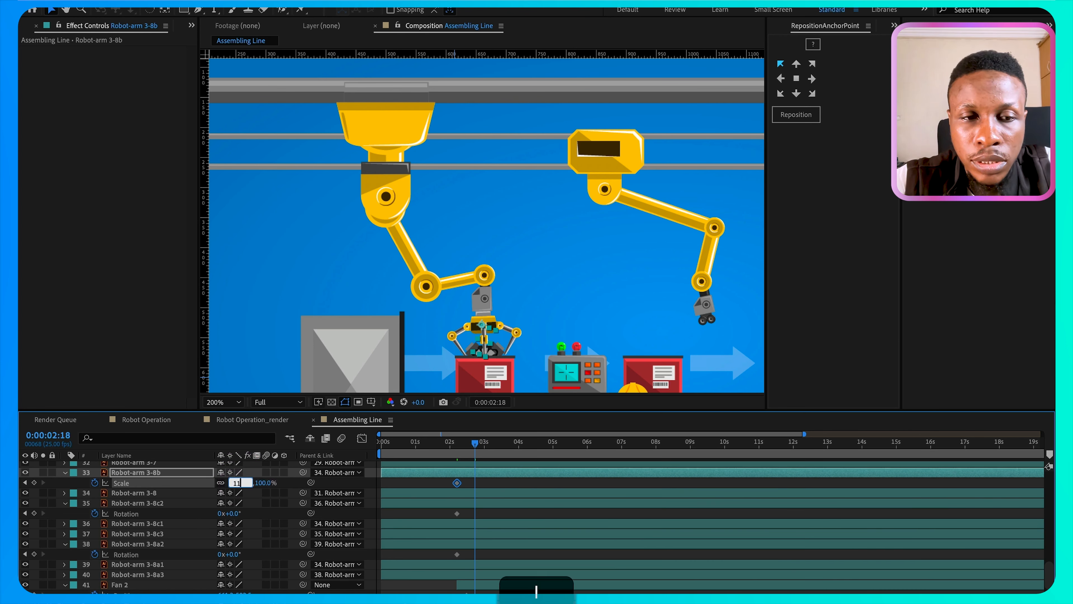
{"action": "type", "text": "0.0,110.0"}
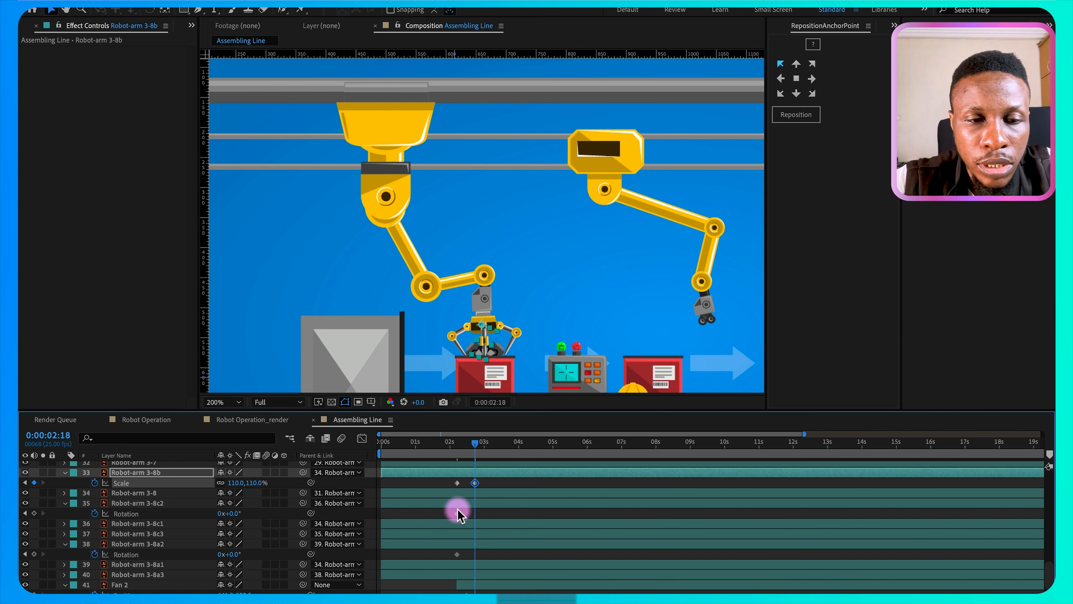
Step: At 0:00:02:18, set the Rotation of Robot-arm 3-8c2 to -11° and Robot-arm 3-8a2 to 18°
{"action": "left_click_drag", "start_coordinate": [237, 517], "coordinate": [230, 516]}
{"action": "left_click_drag", "start_coordinate": [233, 554], "coordinate": [243, 552]}
Step: Keyframe the Position of Fan 2 down to Y 635.5 and shift that ending keyframe slightly past 0:00:02:18
{"action": "scroll", "coordinate": [444, 584], "scroll_direction": "down", "scroll_amount": 2}
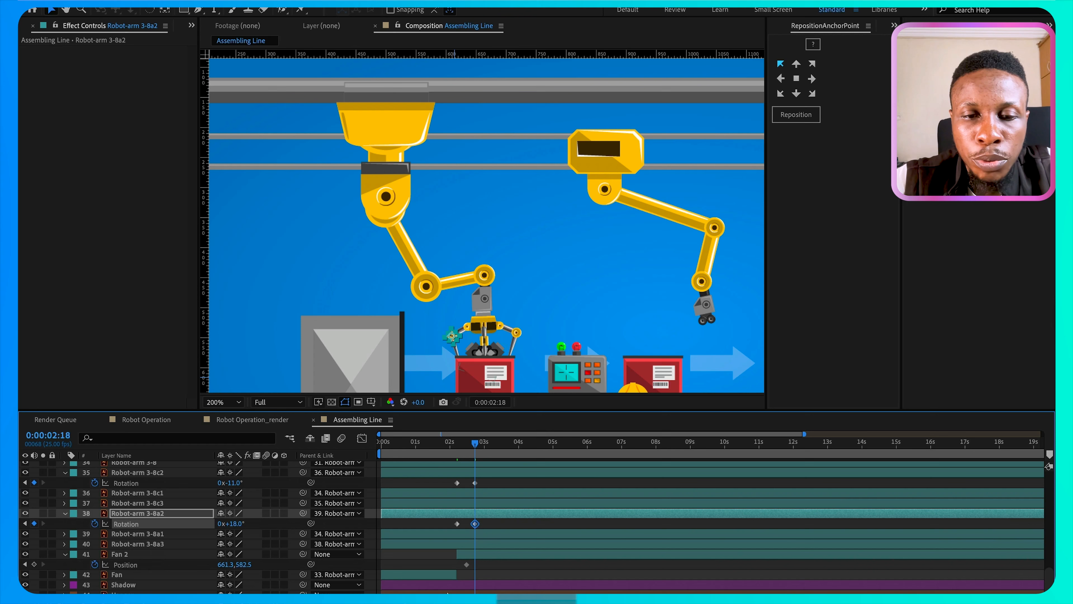
{"action": "left_click", "coordinate": [479, 557]}
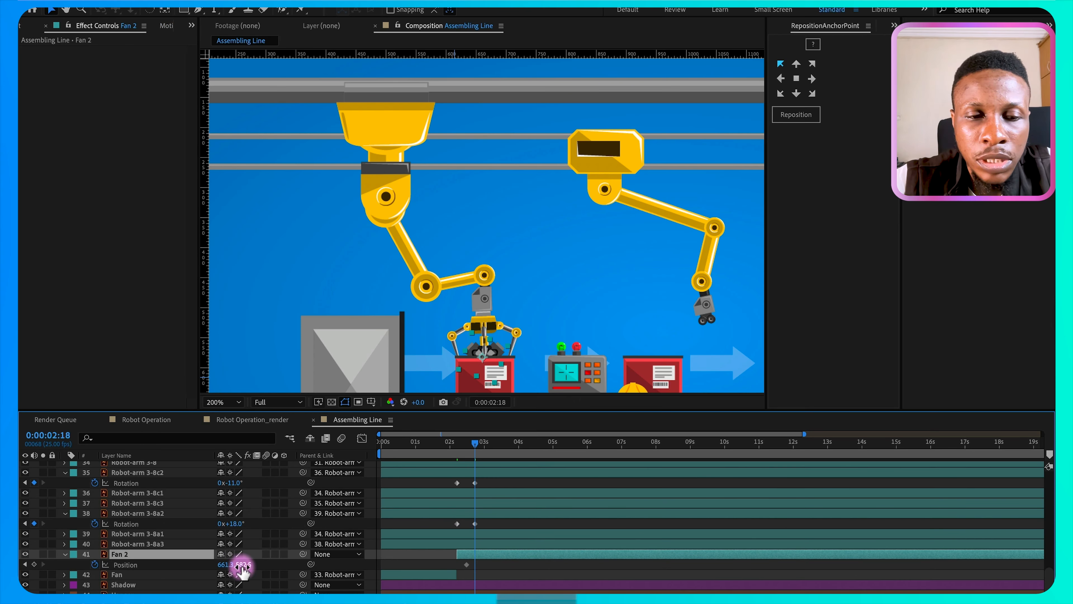
{"action": "left_click_drag", "start_coordinate": [242, 566], "coordinate": [275, 566]}
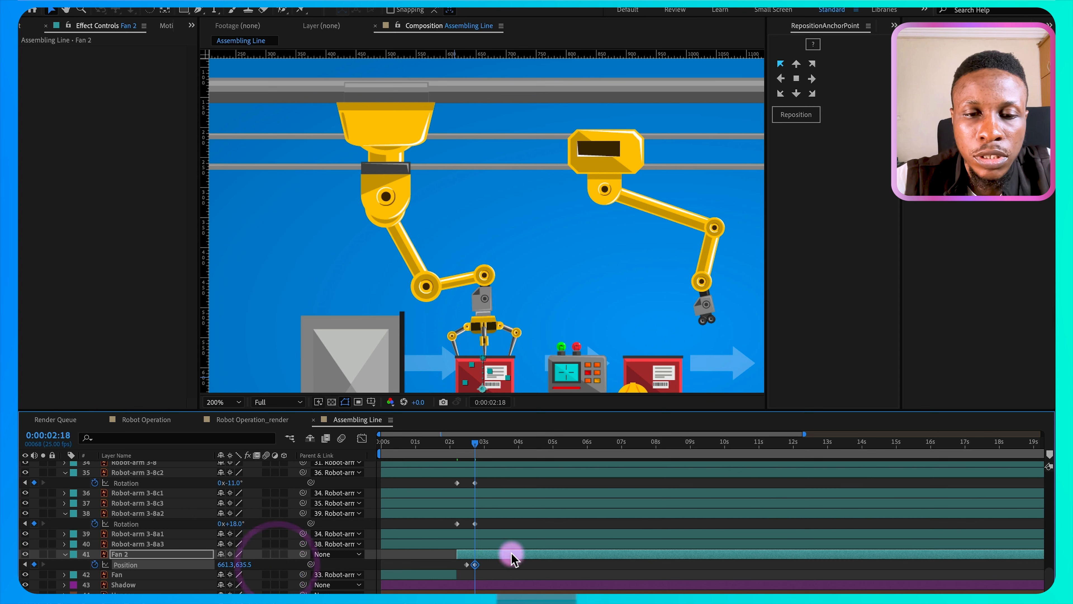
{"action": "left_click_drag", "start_coordinate": [478, 564], "coordinate": [490, 565]}
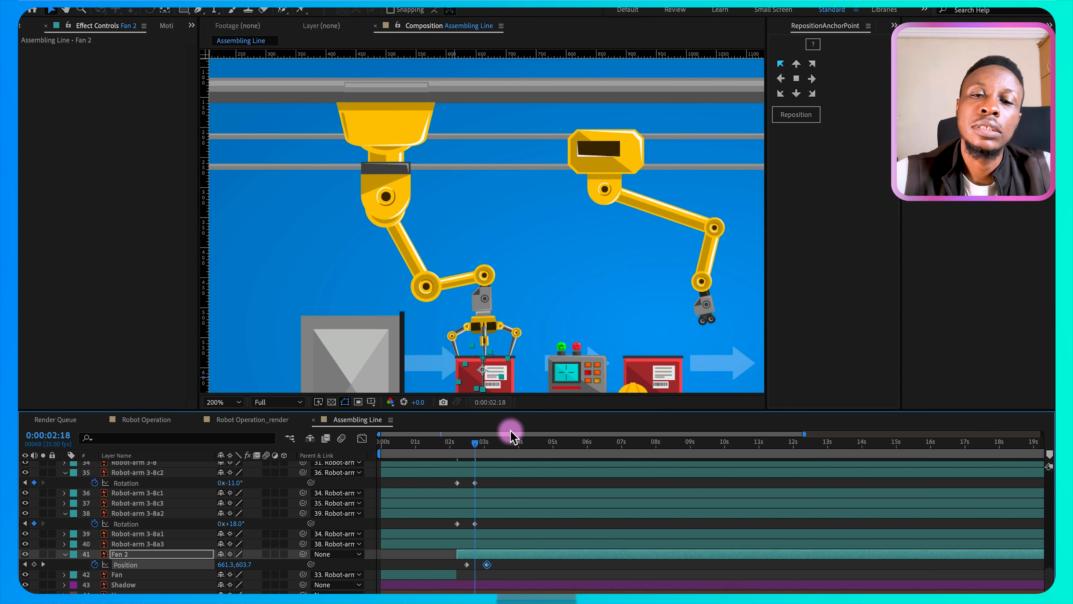
Step: Trim the end of Fan 2 to 0:00:03:05 and preview the animation from the start
{"action": "left_click_drag", "start_coordinate": [501, 443], "coordinate": [495, 444]}
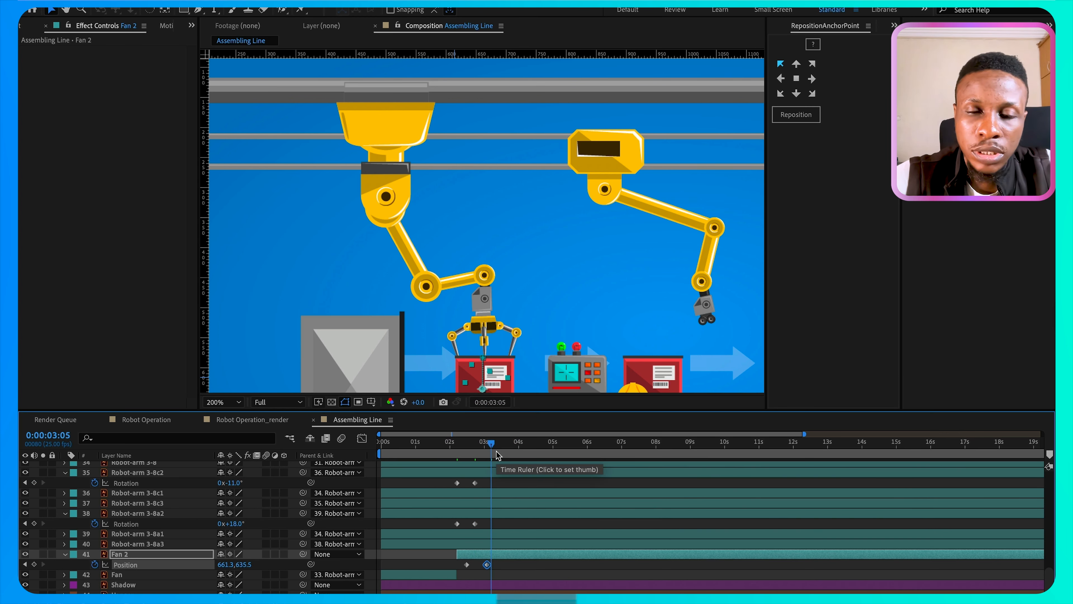
{"action": "key", "text": "alt+bracketright"}
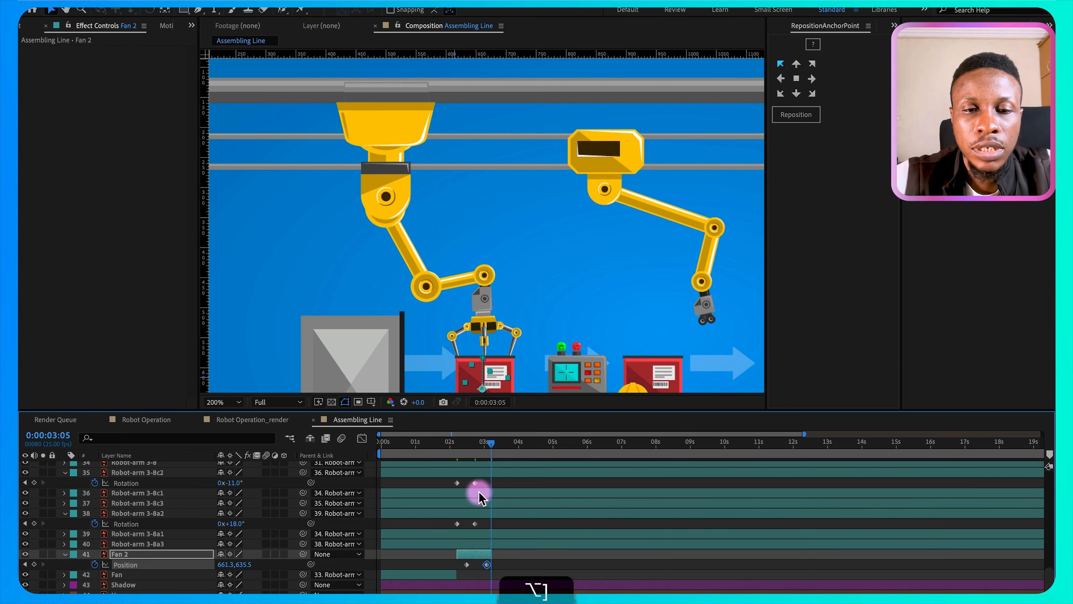
{"action": "left_click_drag", "start_coordinate": [443, 444], "coordinate": [347, 444]}
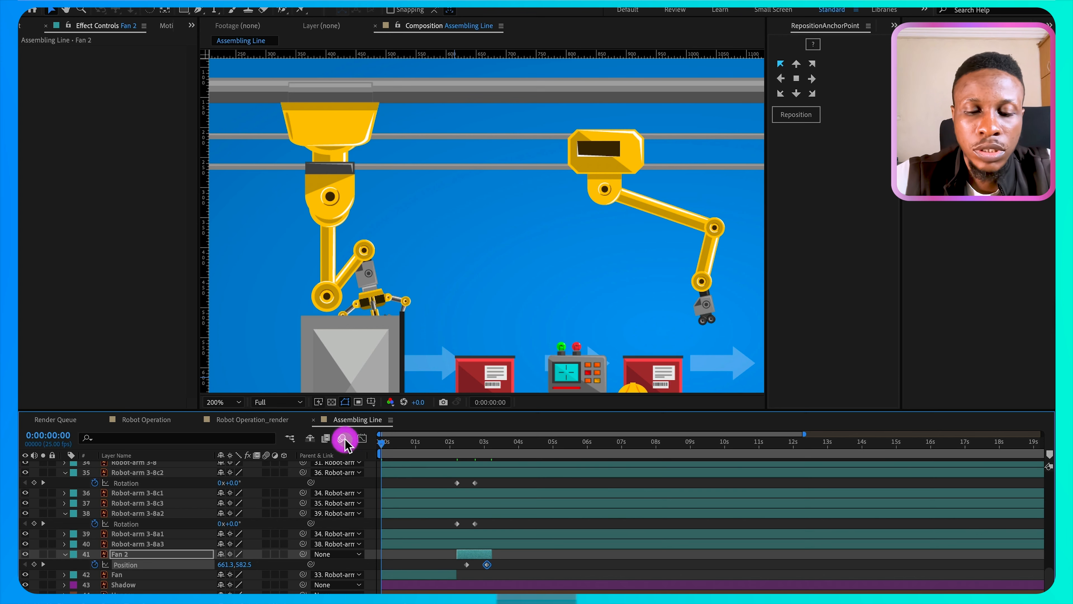
{"action": "left_click", "coordinate": [492, 489]}
{"action": "key", "text": "space"}
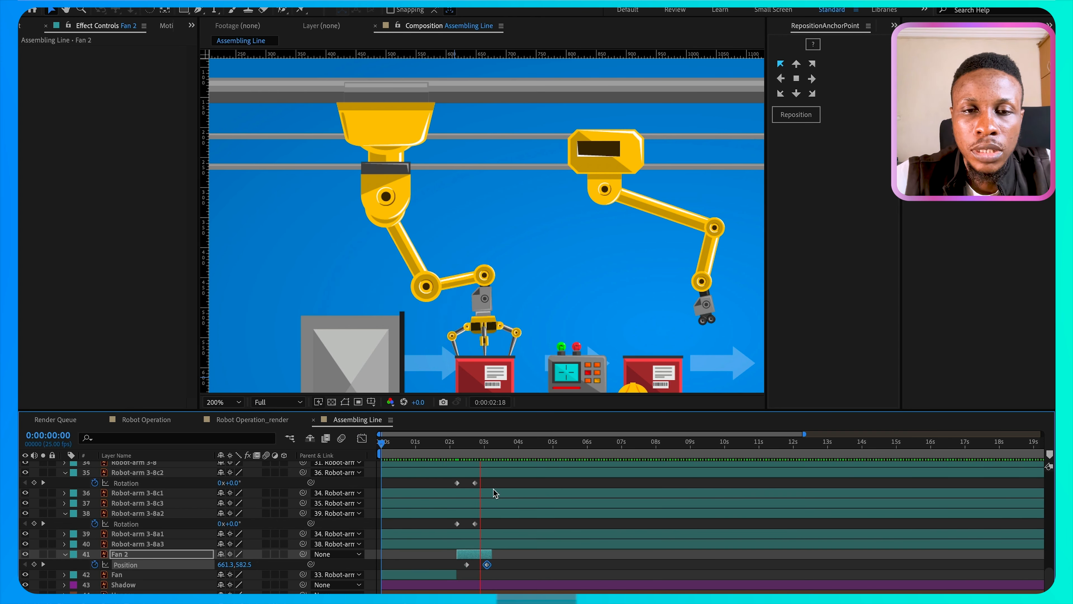
Step: Shift the first Position keyframe of Fan 2 earlier to about 0:00:02:05 and preview the fan's drop
{"action": "left_click", "coordinate": [557, 536]}
{"action": "left_click_drag", "start_coordinate": [480, 442], "coordinate": [461, 447]}
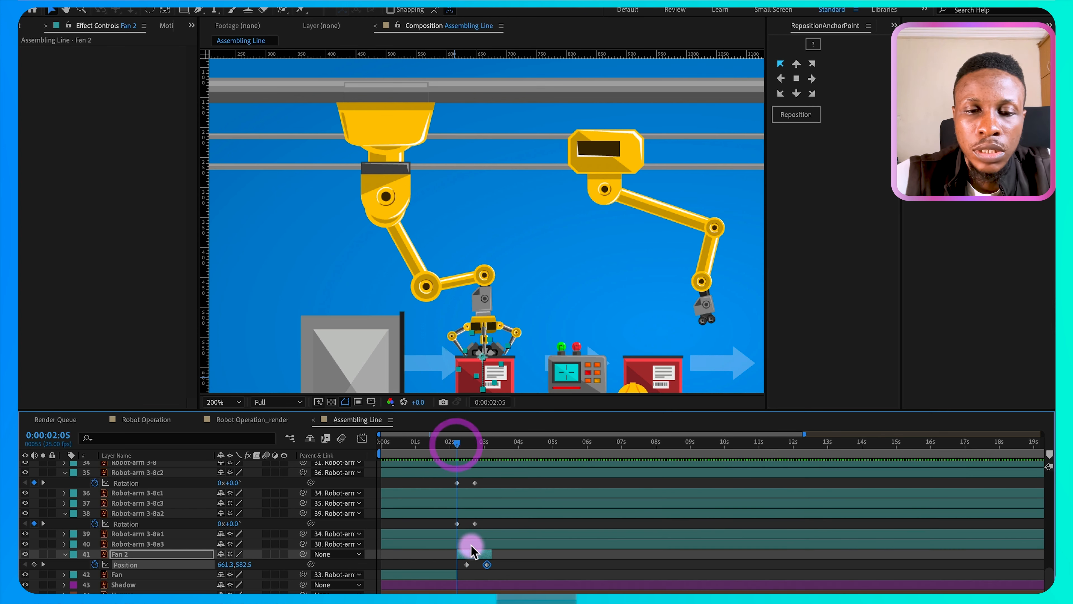
{"action": "left_click_drag", "start_coordinate": [467, 564], "coordinate": [458, 564]}
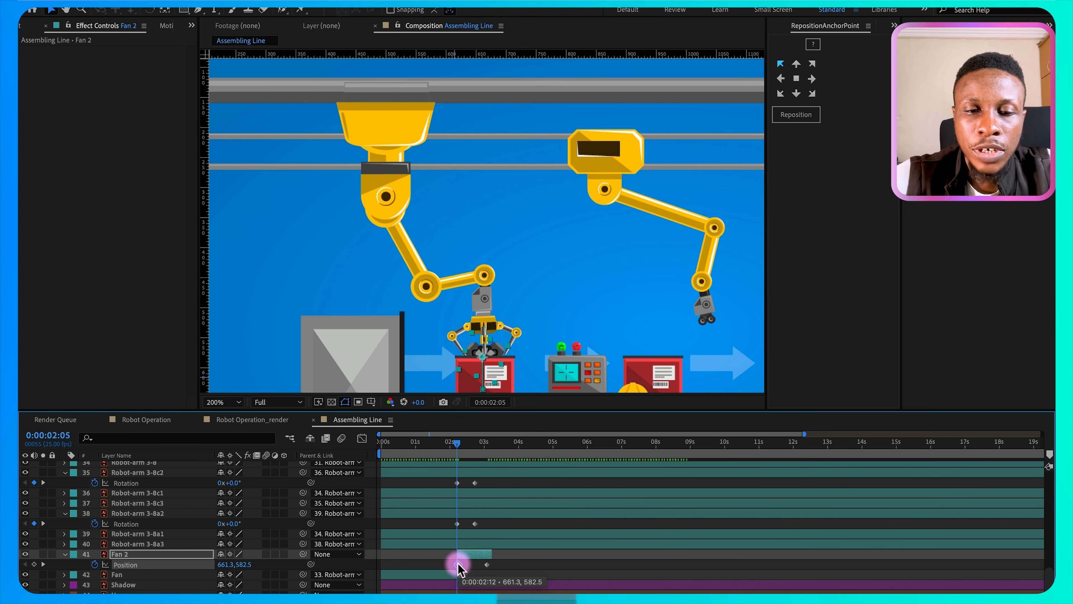
{"action": "left_click_drag", "start_coordinate": [458, 445], "coordinate": [432, 444]}
{"action": "key", "text": "space"}
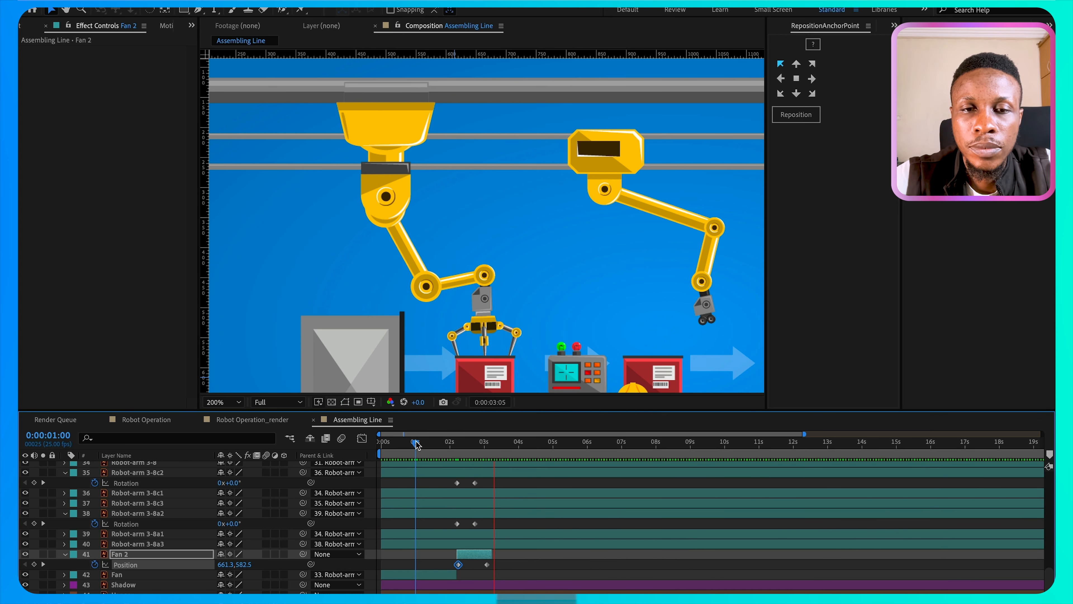
{"action": "key", "text": "space"}
Step: At 0:00:02:20, add holding Rotation keyframes to Robot-arm 3-6, Robot-arm 3-3 and Robot-arm 3-4
{"action": "left_click", "coordinate": [463, 458]}
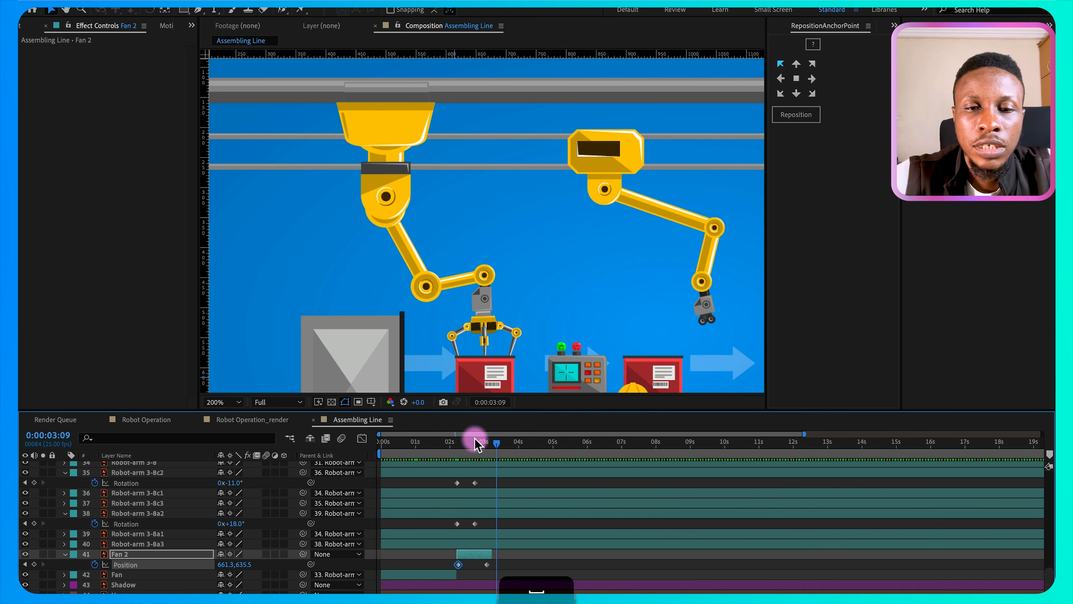
{"action": "mouse_move", "coordinate": [476, 444]}
{"action": "left_mouse_down"}
{"action": "mouse_move", "coordinate": [464, 440]}
{"action": "mouse_move", "coordinate": [478, 442]}
{"action": "left_mouse_up"}
{"action": "scroll", "coordinate": [486, 485], "scroll_direction": "up", "scroll_amount": 3}
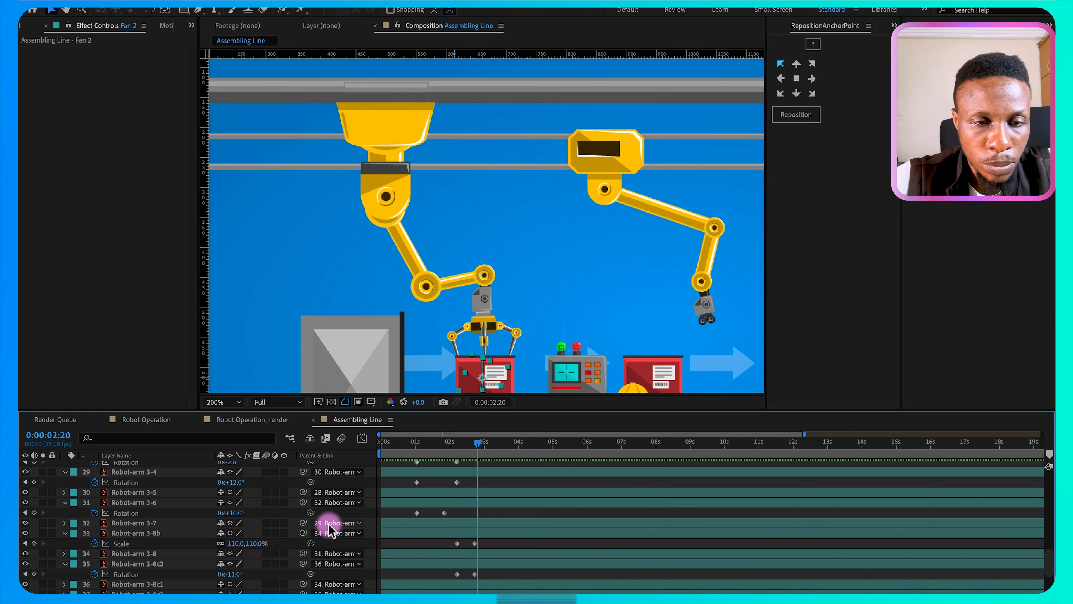
{"action": "left_click", "coordinate": [36, 512]}
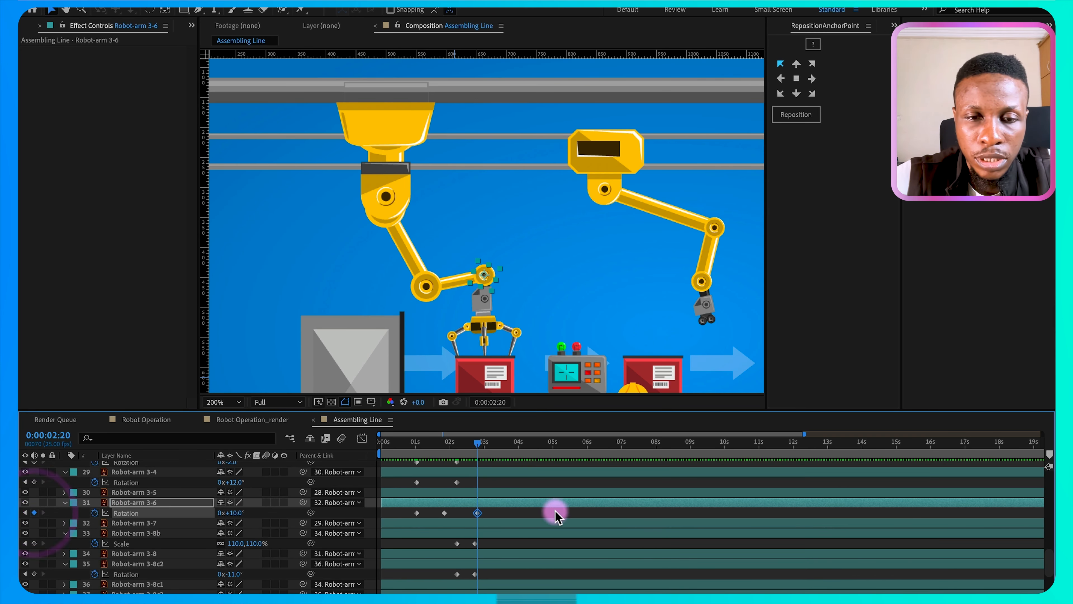
{"action": "scroll", "coordinate": [557, 519], "scroll_direction": "up", "scroll_amount": 2}
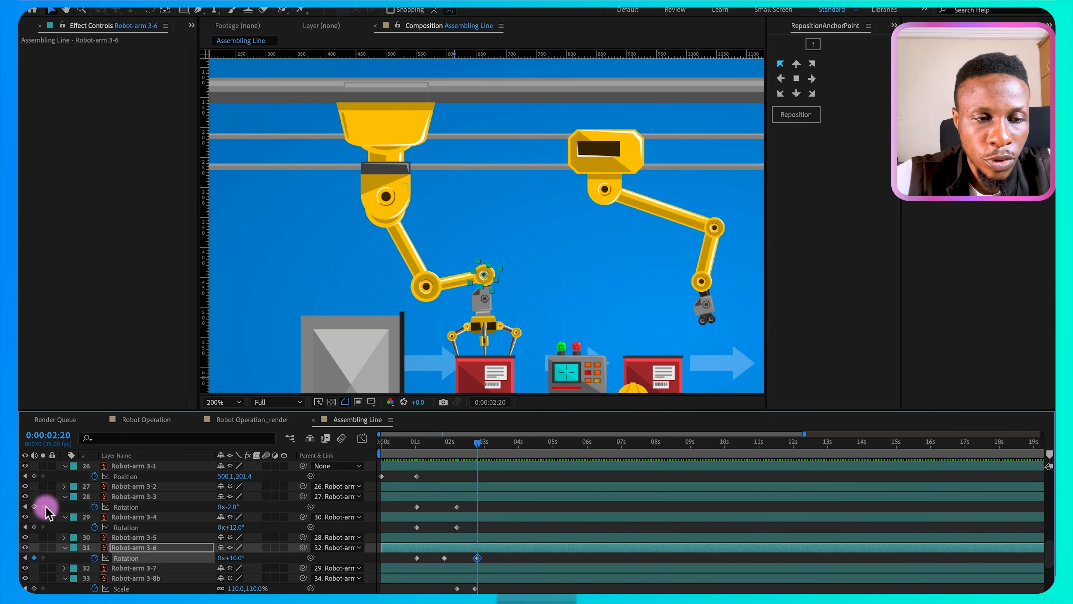
{"action": "left_click", "coordinate": [34, 507]}
{"action": "left_click", "coordinate": [34, 526]}
{"action": "scroll", "coordinate": [53, 507], "scroll_direction": "up", "scroll_amount": 1}
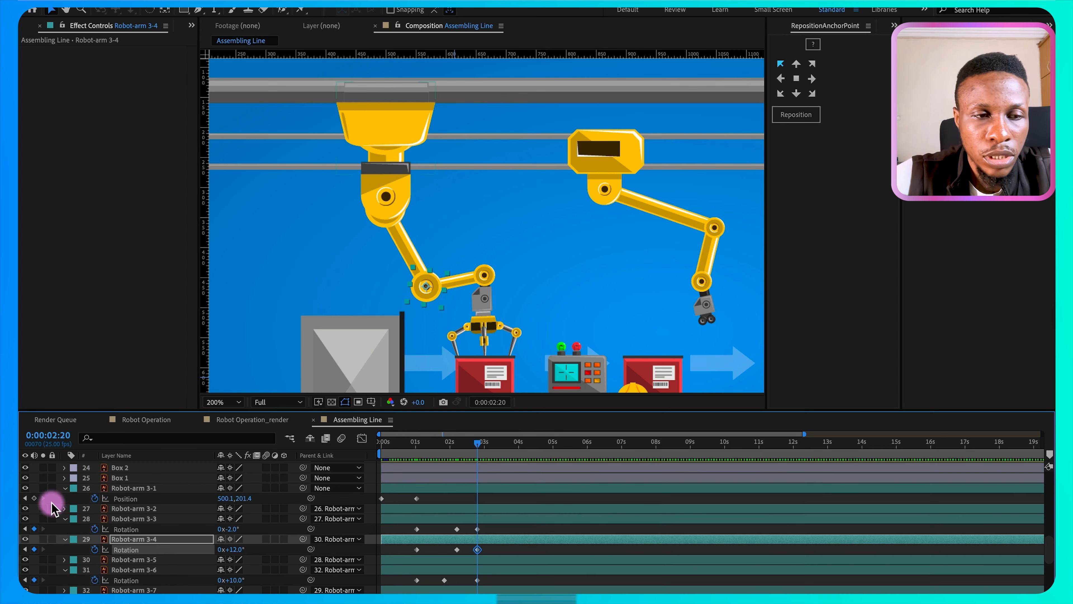
{"action": "left_click", "coordinate": [34, 498]}
{"action": "scroll", "coordinate": [568, 510], "scroll_direction": "down", "scroll_amount": 1}
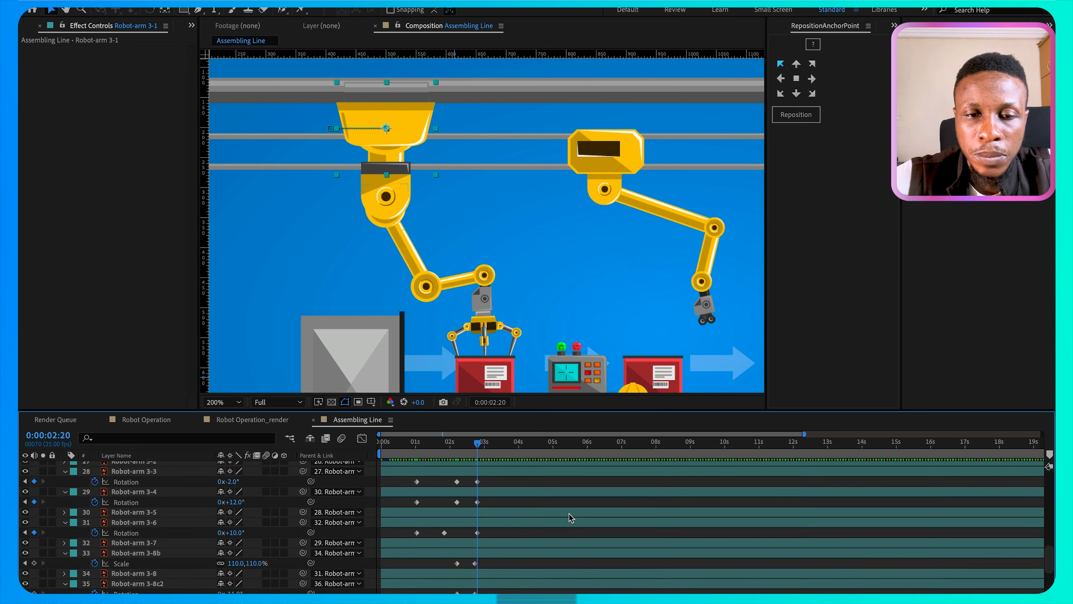
Step: Copy the Rotation keyframes near 0:00:01:01 of Robot-arm 3-4 (-57°) and Robot-arm 3-6 (40°) to 0:00:04:01
{"action": "left_click", "coordinate": [417, 512]}
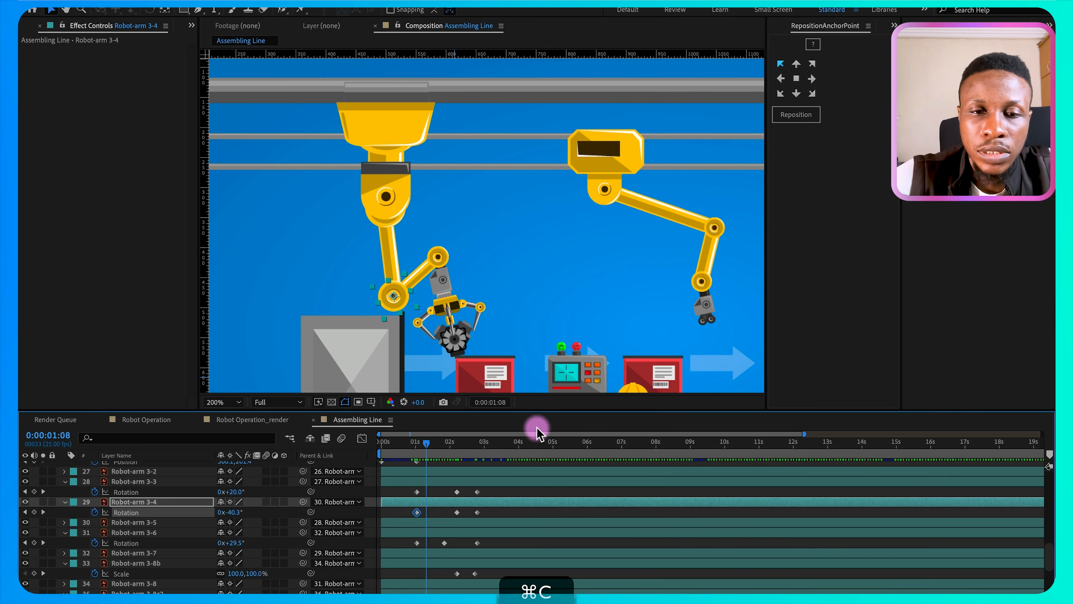
{"action": "left_click_drag", "start_coordinate": [464, 448], "coordinate": [520, 443]}
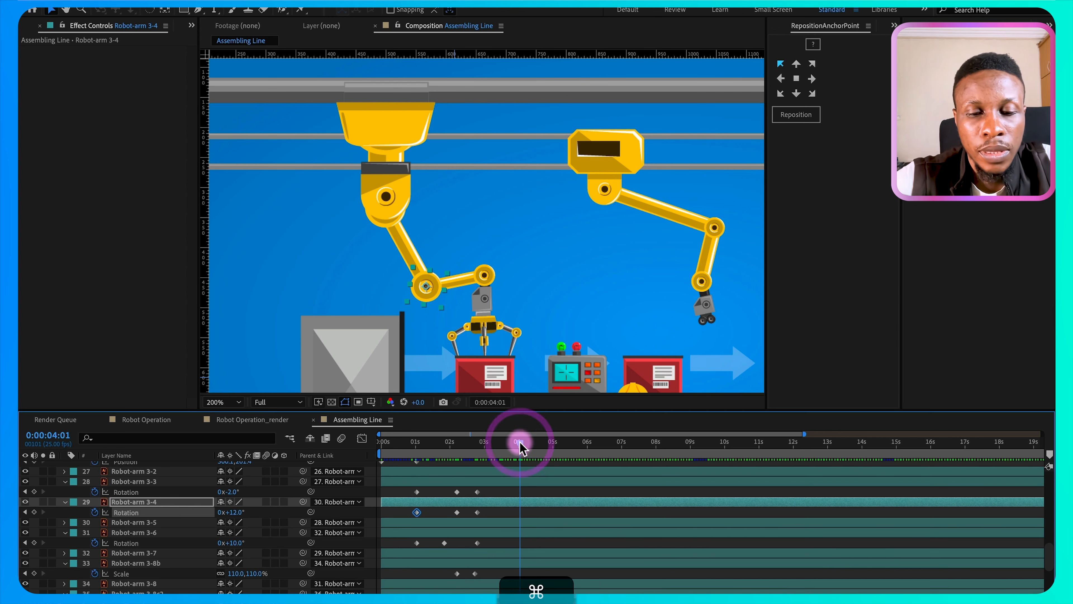
{"action": "key", "text": "super+v"}
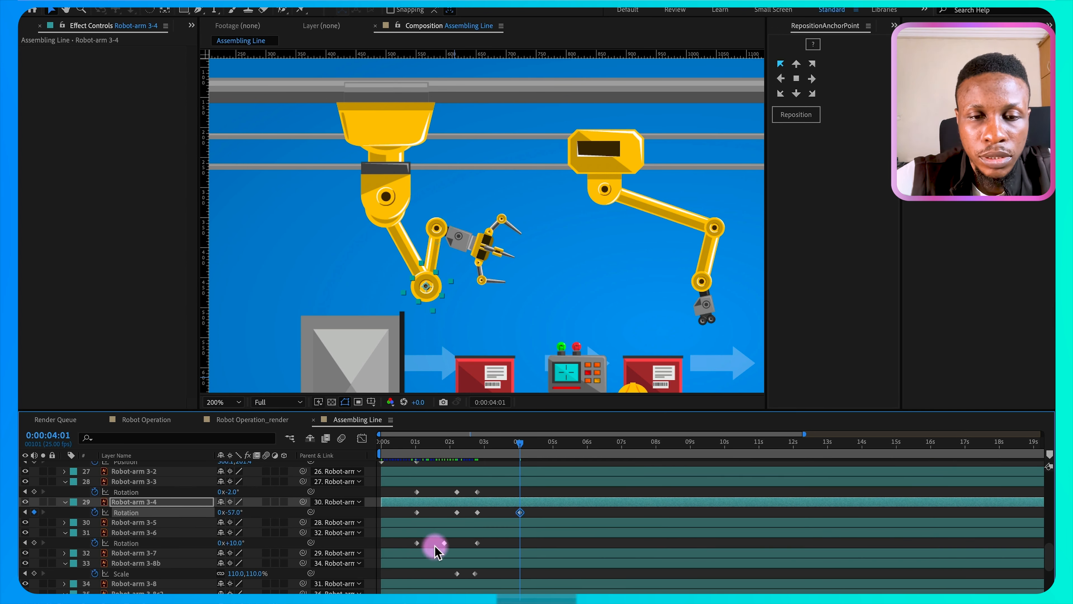
{"action": "left_click", "coordinate": [417, 542]}
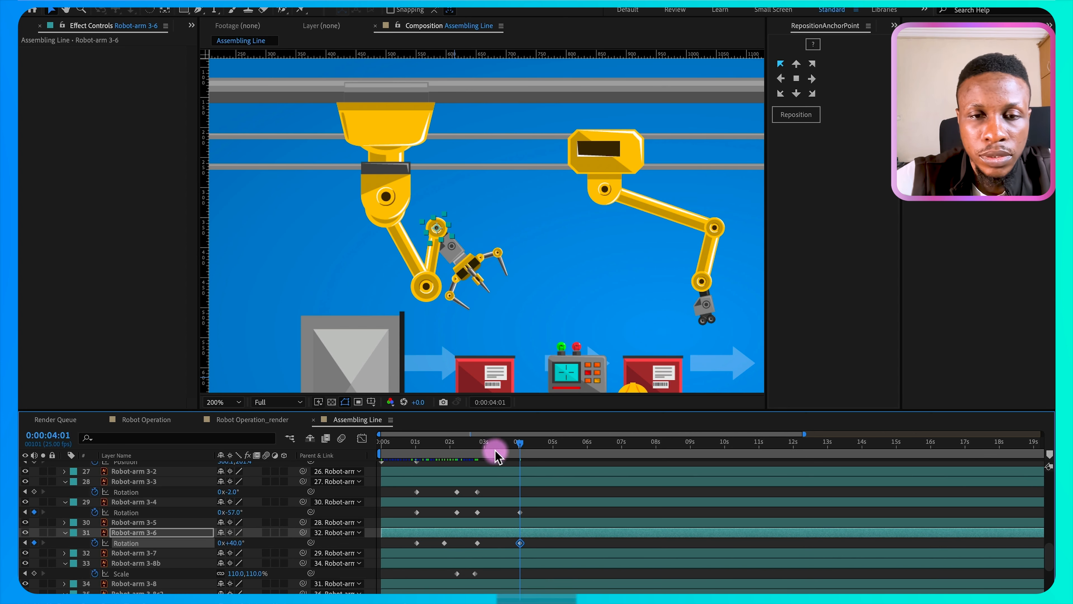
Step: Preview the arm's return from 0:00:02:05 and shift the last Rotation keyframe of Robot-arm 3-6 earlier to about 0:00:03:18
{"action": "left_click_drag", "start_coordinate": [495, 444], "coordinate": [457, 444]}
{"action": "key", "text": "space"}
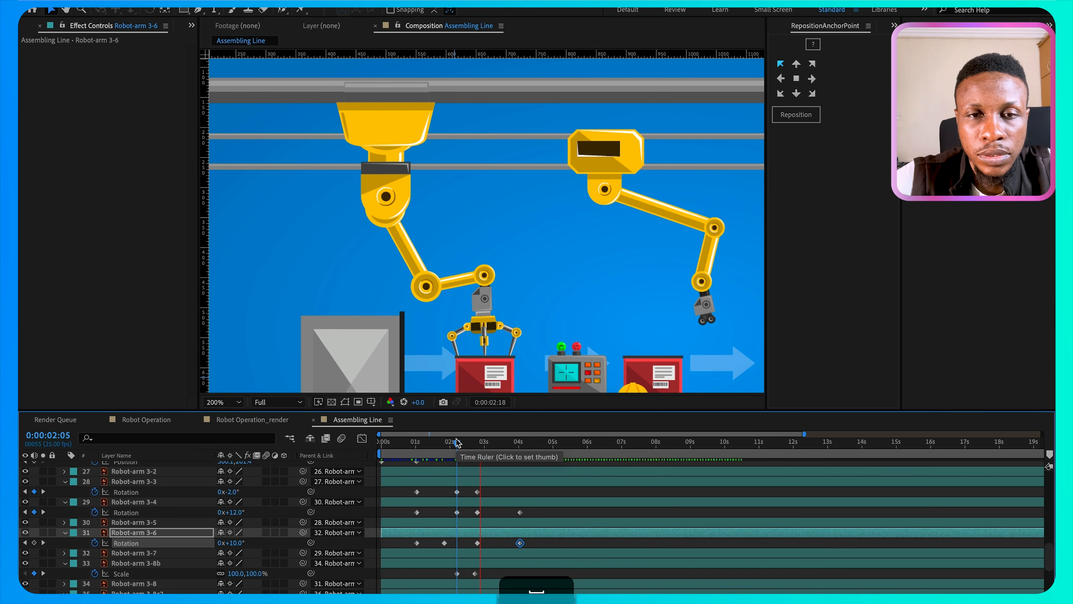
{"action": "left_click", "coordinate": [520, 550]}
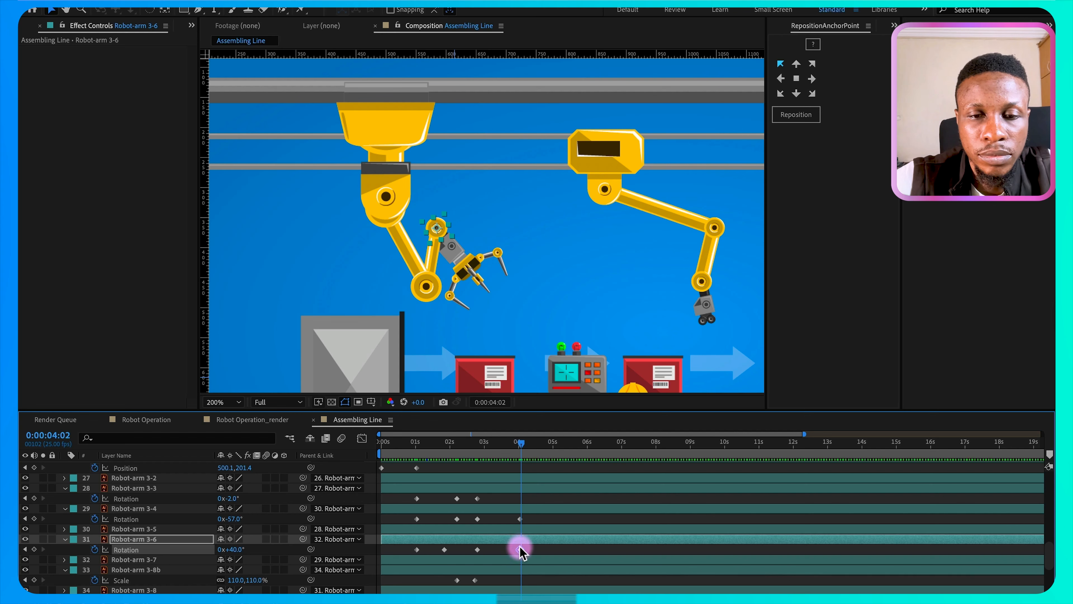
{"action": "left_click_drag", "start_coordinate": [521, 550], "coordinate": [509, 549]}
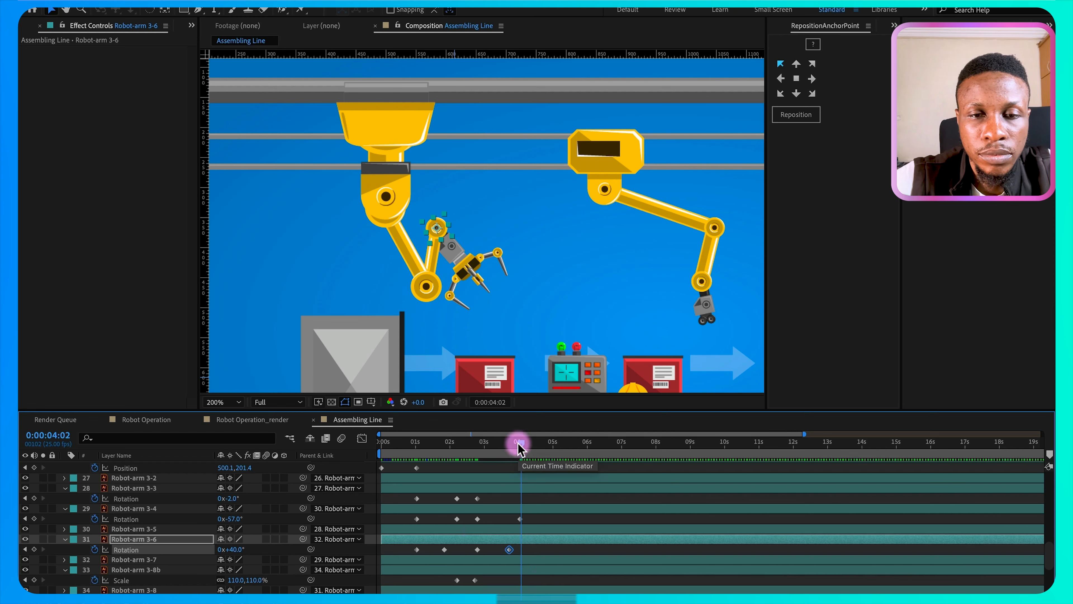
Step: Copy the first Rotation keyframe of Robot-arm 3-3 (27°) to 0:00:04:00 and preview from 0:00:02:20
{"action": "mouse_move", "coordinate": [518, 449]}
{"action": "left_mouse_down"}
{"action": "mouse_move", "coordinate": [486, 449]}
{"action": "mouse_move", "coordinate": [519, 449]}
{"action": "left_mouse_up"}
{"action": "left_click", "coordinate": [417, 498]}
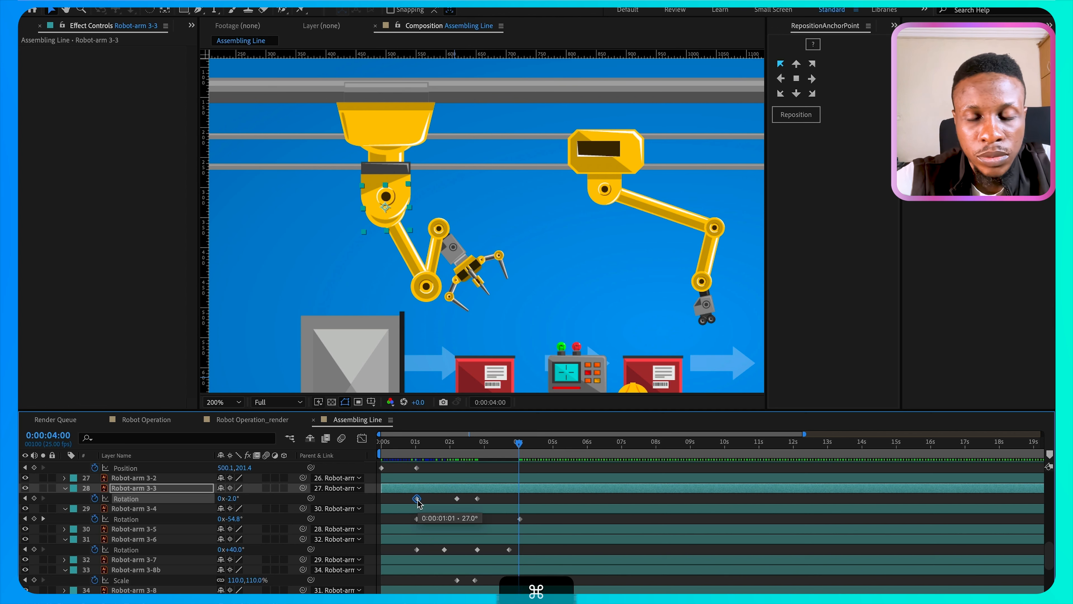
{"action": "key", "text": "super+v"}
{"action": "left_click", "coordinate": [519, 499]}
{"action": "left_click_drag", "start_coordinate": [520, 448], "coordinate": [479, 449]}
{"action": "key", "text": "space"}
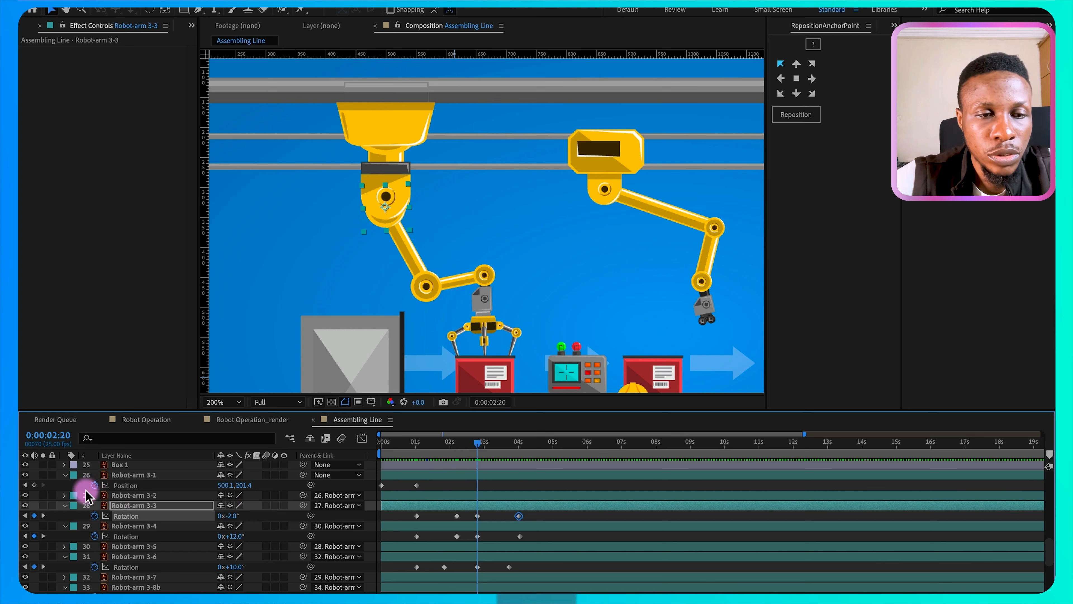
Step: Keyframe the Position of Robot-arm 3-1 at 0:00:02:20 and paste its starting position 407.1, 201.4 at 0:00:04:00
{"action": "left_click", "coordinate": [34, 484]}
{"action": "left_click_drag", "start_coordinate": [479, 448], "coordinate": [518, 444]}
{"action": "left_click", "coordinate": [380, 485]}
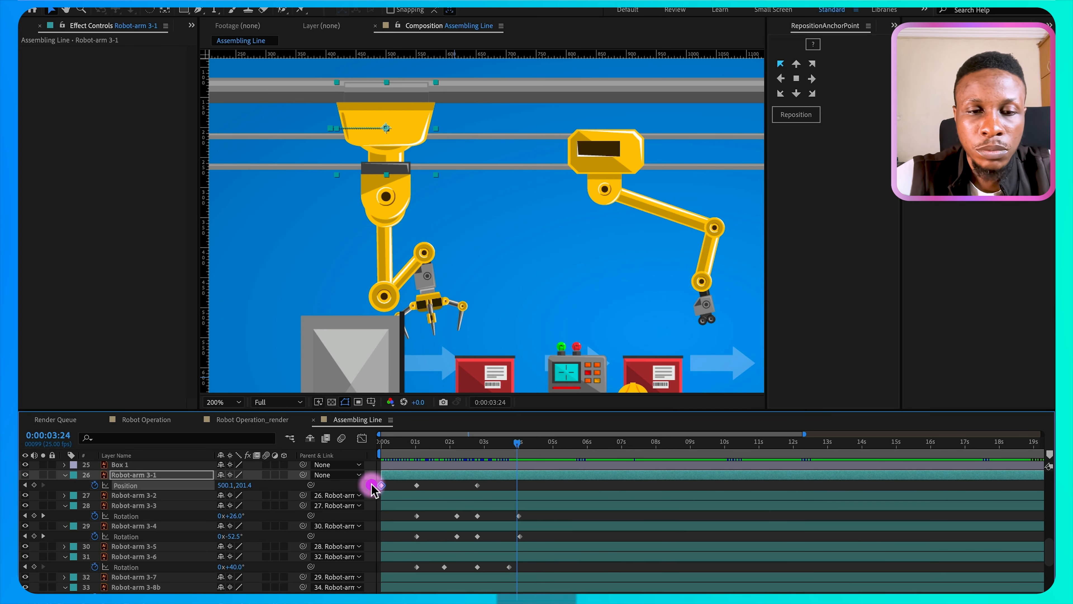
{"action": "key", "text": "super+v"}
{"action": "left_click", "coordinate": [519, 485]}
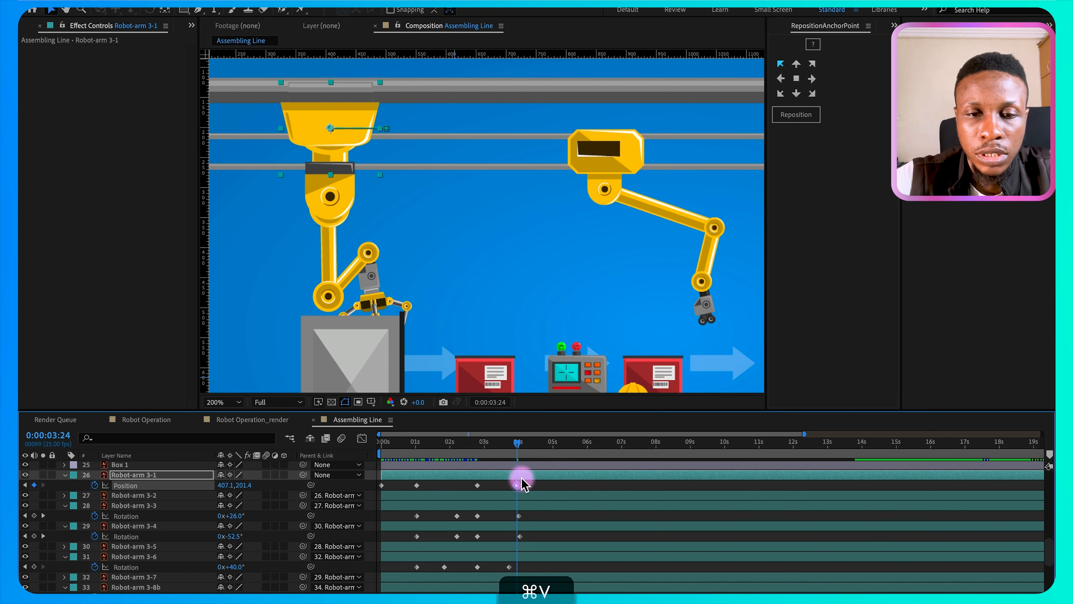
{"action": "left_click_drag", "start_coordinate": [519, 487], "coordinate": [519, 487]}
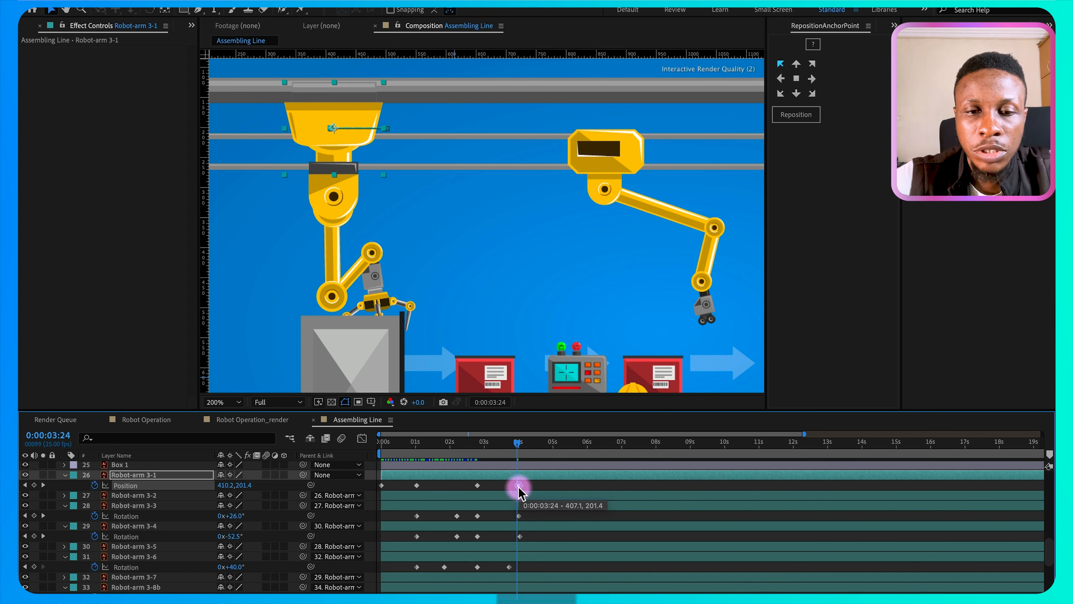
Step: Preview the whole third arm animation from the start, with the work area ending at 0:00:04:00
{"action": "left_click_drag", "start_coordinate": [516, 445], "coordinate": [370, 447]}
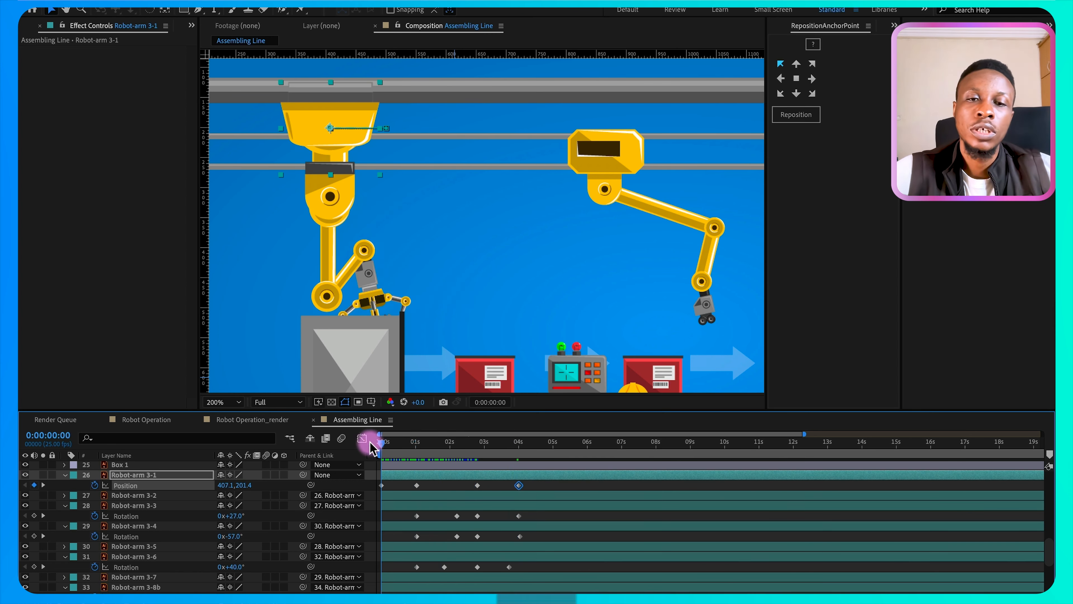
{"action": "key", "text": "space"}
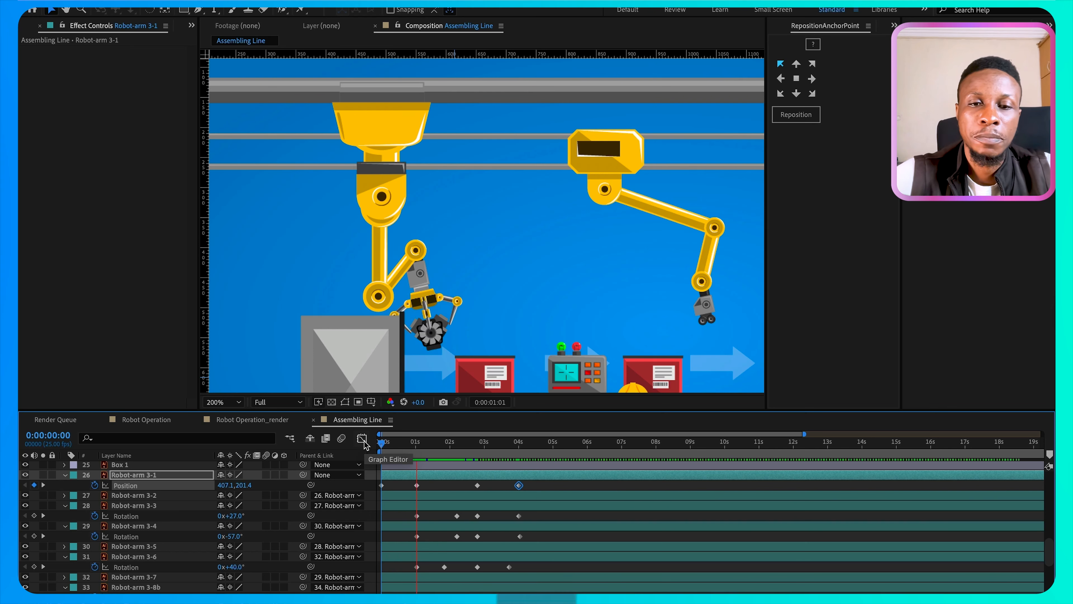
{"action": "key", "text": "space"}
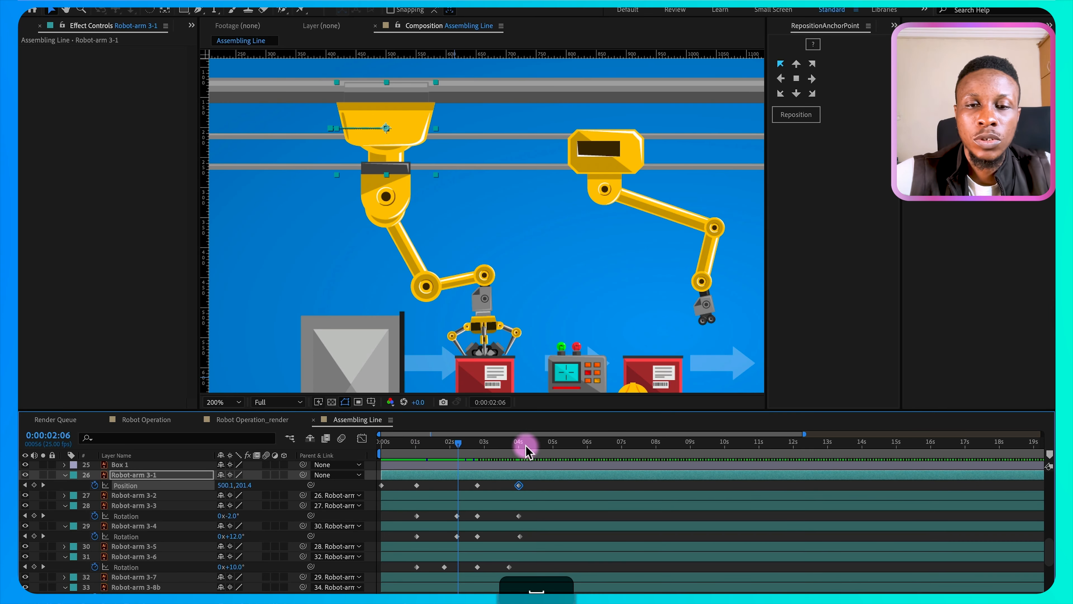
{"action": "left_click_drag", "start_coordinate": [526, 447], "coordinate": [520, 447]}
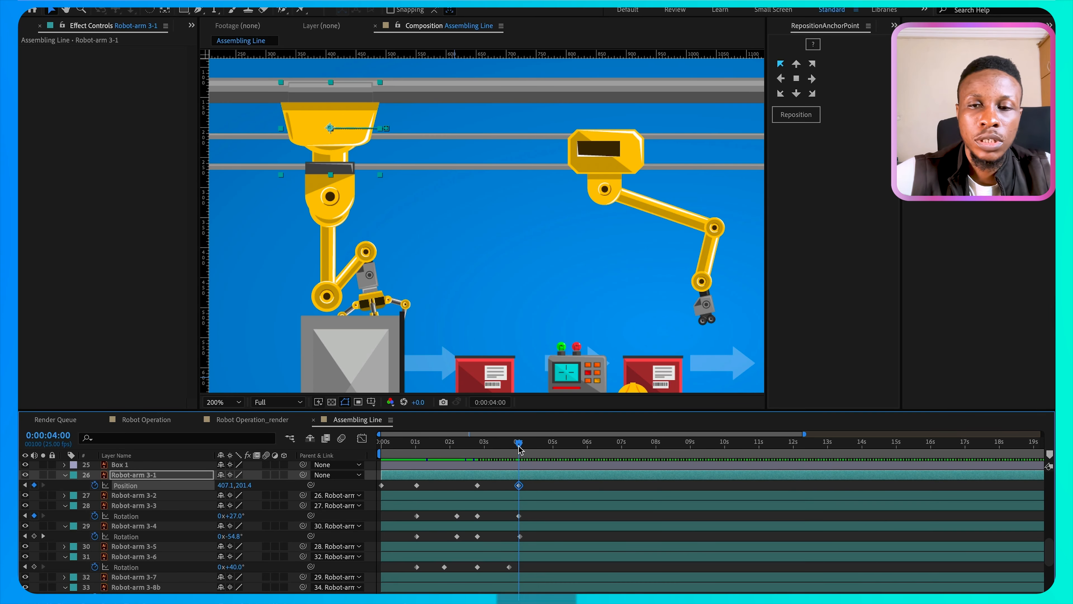
{"action": "key", "text": "n"}
{"action": "key", "text": "space"}
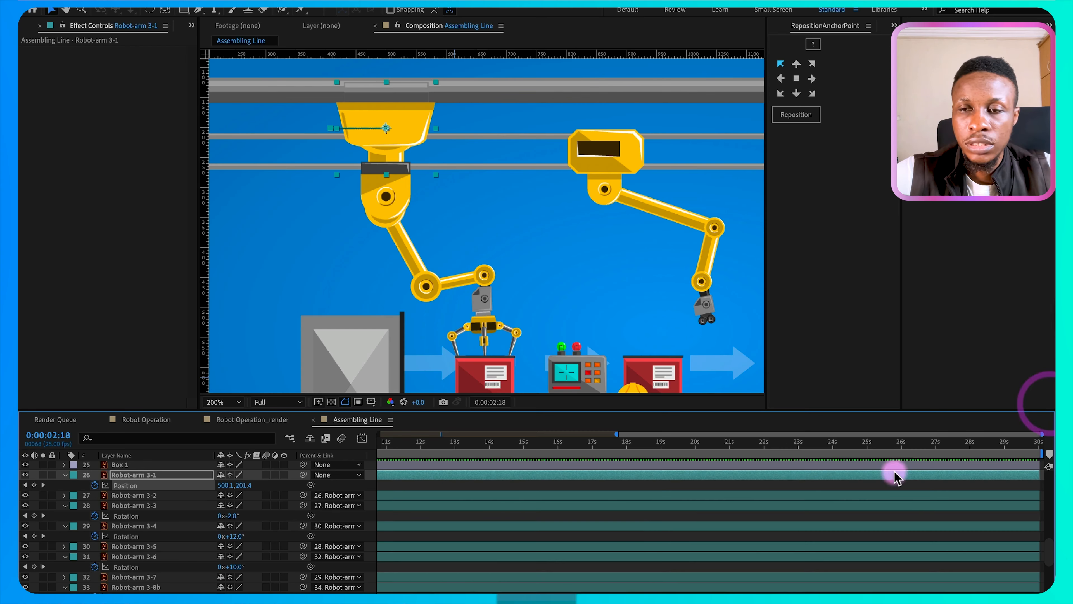
{"action": "scroll", "coordinate": [671, 482], "scroll_direction": "left", "scroll_amount": 4}
{"action": "scroll", "coordinate": [672, 486], "scroll_direction": "left", "scroll_amount": 5}
{"action": "left_click", "coordinate": [541, 485]}
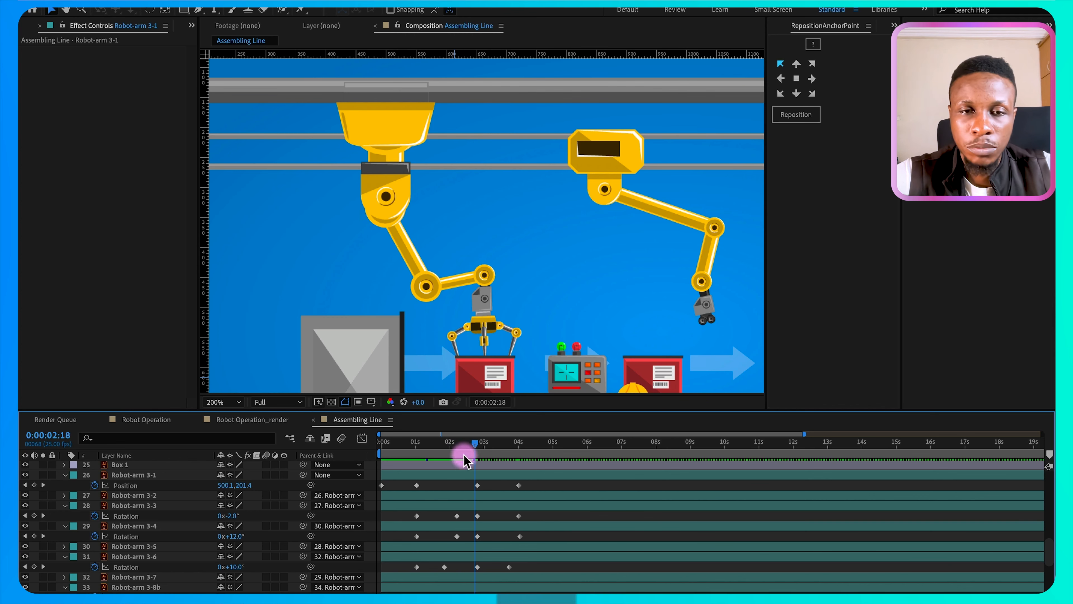
Step: Shift the third arm's 0:00:02:20 keyframes to about 0:00:02:17 and the last Rotation keyframe of Robot-arm 3-4 to about 0:00:03:09
{"action": "scroll", "coordinate": [488, 246], "scroll_direction": "down", "scroll_amount": 2}
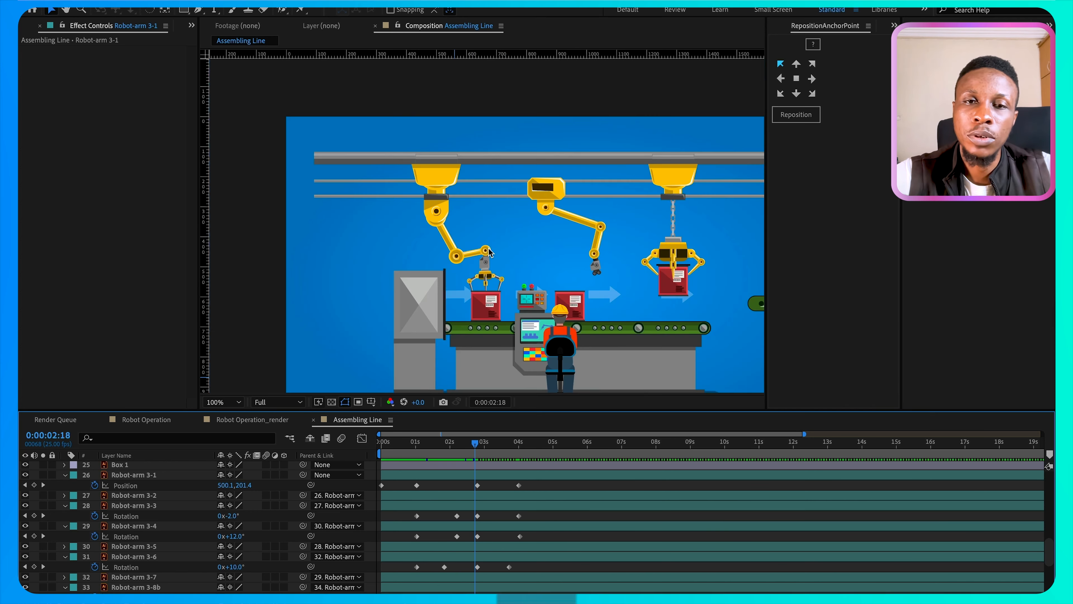
{"action": "key", "text": "space"}
{"action": "left_click_drag", "start_coordinate": [568, 311], "coordinate": [478, 269]}
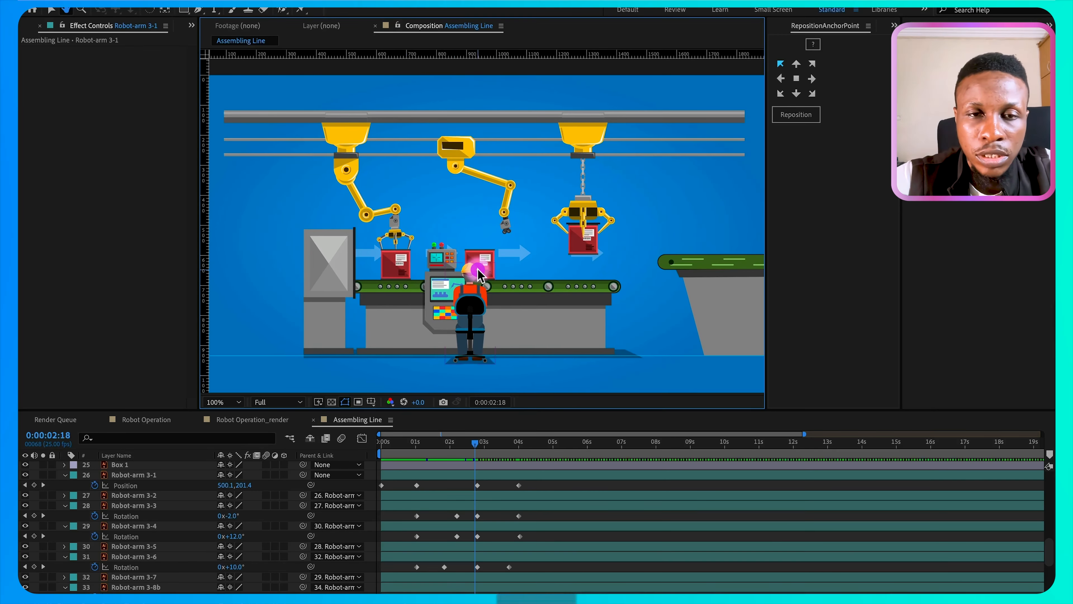
{"action": "mouse_move", "coordinate": [458, 442]}
{"action": "left_mouse_down"}
{"action": "mouse_move", "coordinate": [383, 443]}
{"action": "mouse_move", "coordinate": [473, 454]}
{"action": "left_mouse_up"}
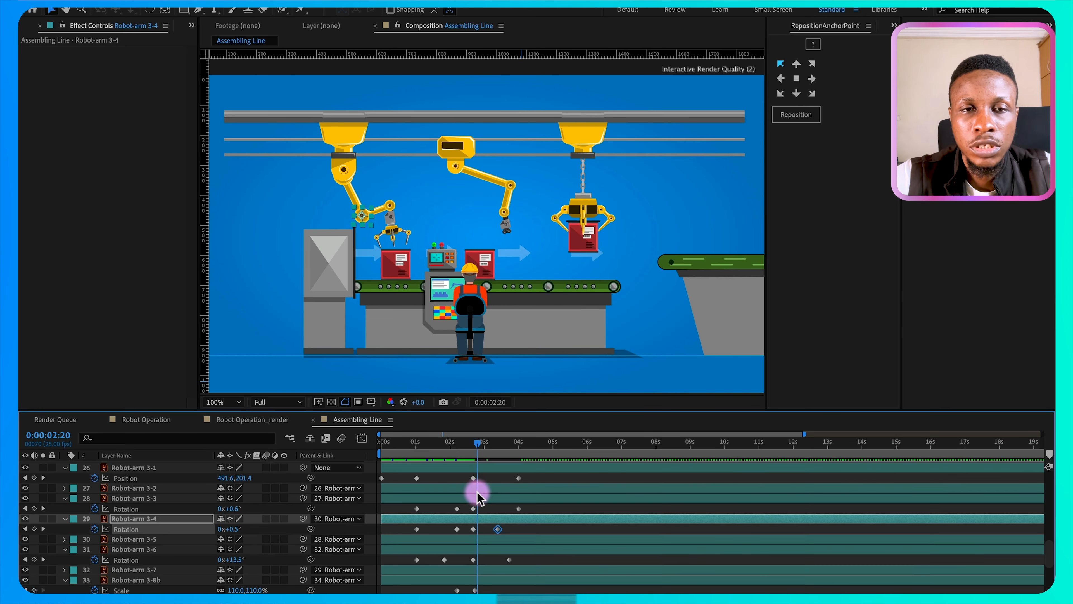
{"action": "left_click_drag", "start_coordinate": [477, 494], "coordinate": [478, 492]}
{"action": "left_click", "coordinate": [497, 529]}
{"action": "scroll", "coordinate": [495, 534], "scroll_direction": "up", "scroll_amount": 1}
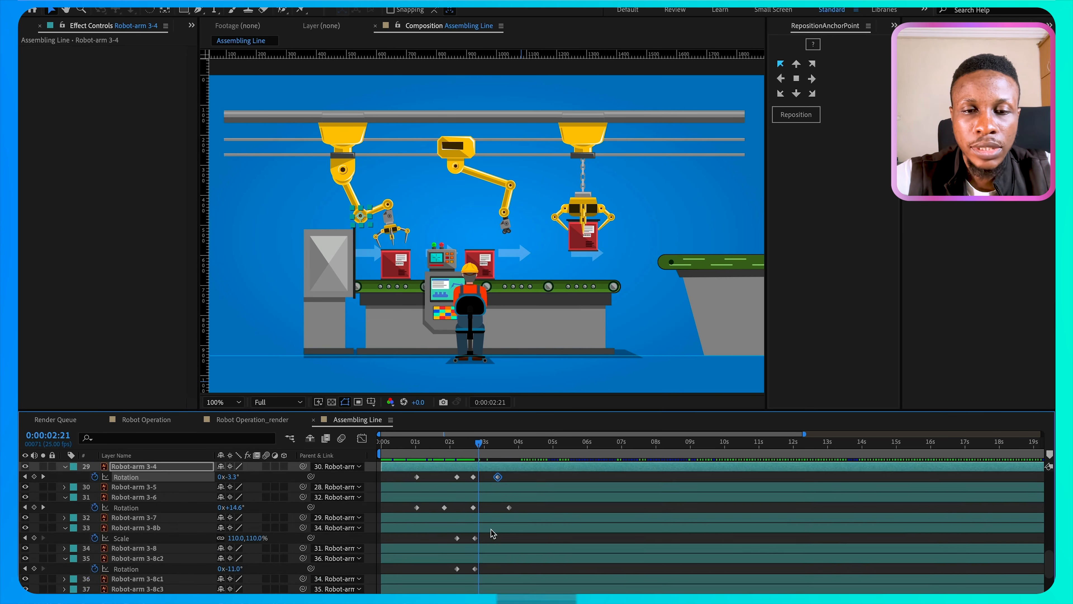
Step: Keyframe the Position of Box 1 at 0:00:02:21 and set it to 943.2, 631.3 at 0:00:05:14
{"action": "left_click", "coordinate": [394, 278]}
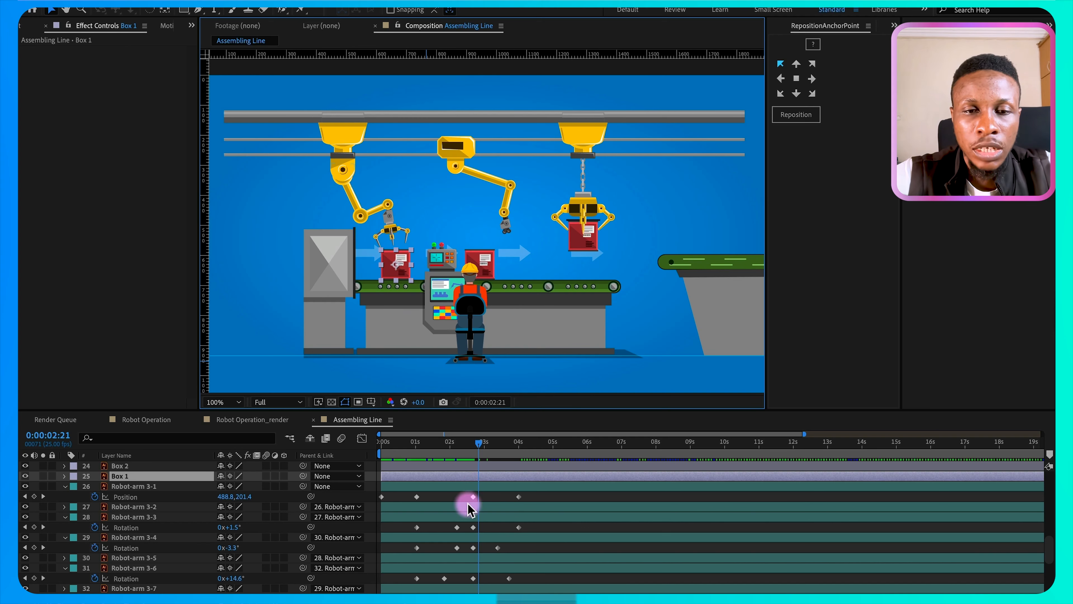
{"action": "key", "text": "p"}
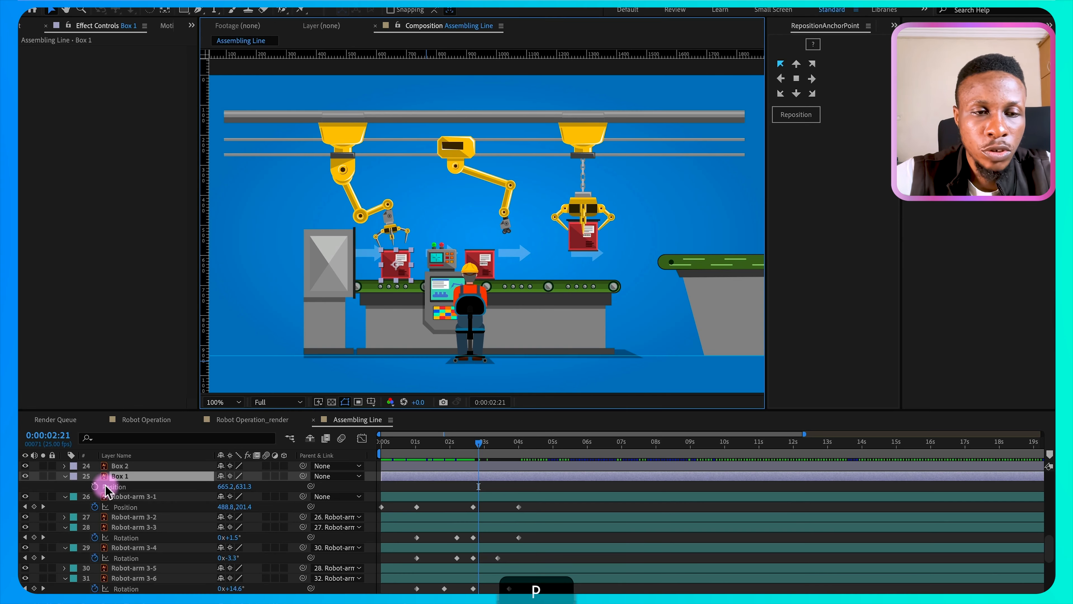
{"action": "left_click", "coordinate": [95, 486]}
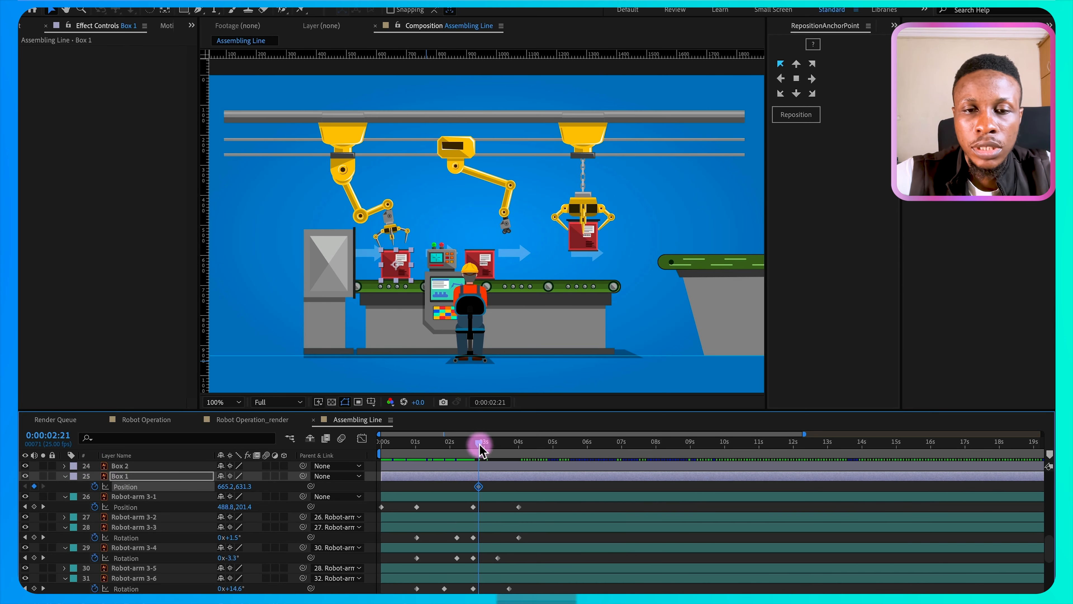
{"action": "left_click_drag", "start_coordinate": [480, 450], "coordinate": [572, 447]}
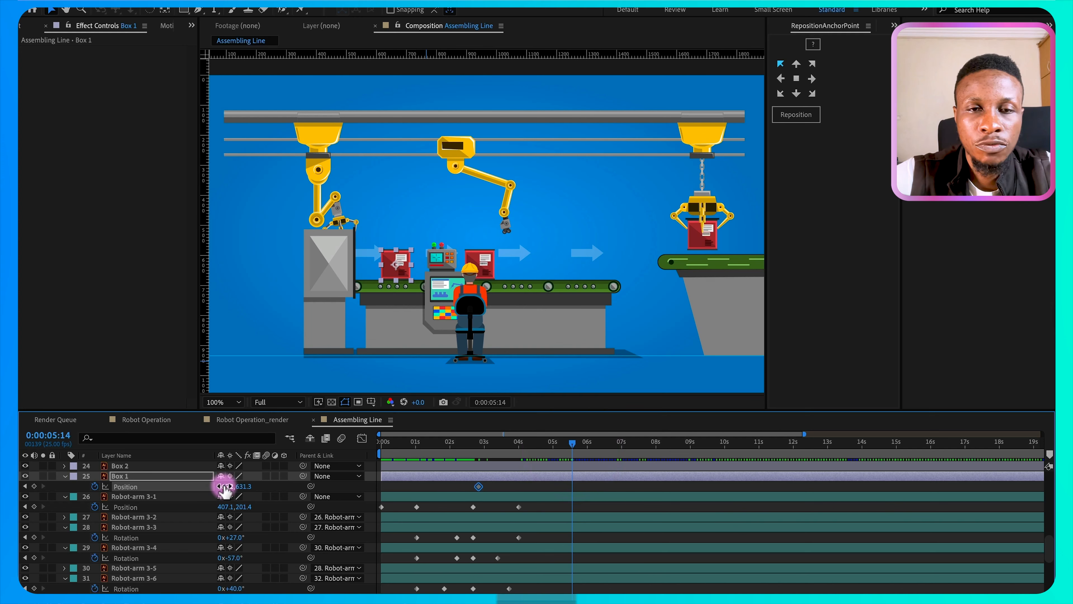
{"action": "left_click_drag", "start_coordinate": [223, 489], "coordinate": [391, 486]}
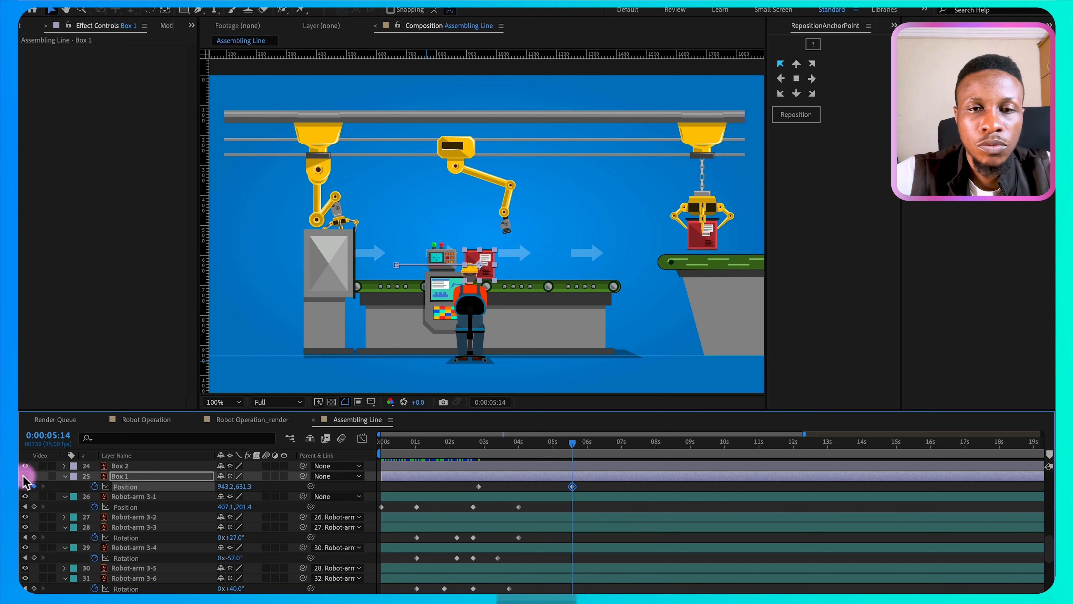
Step: Hide the Box 2 layer and preview the animation from the start
{"action": "left_click", "coordinate": [489, 262]}
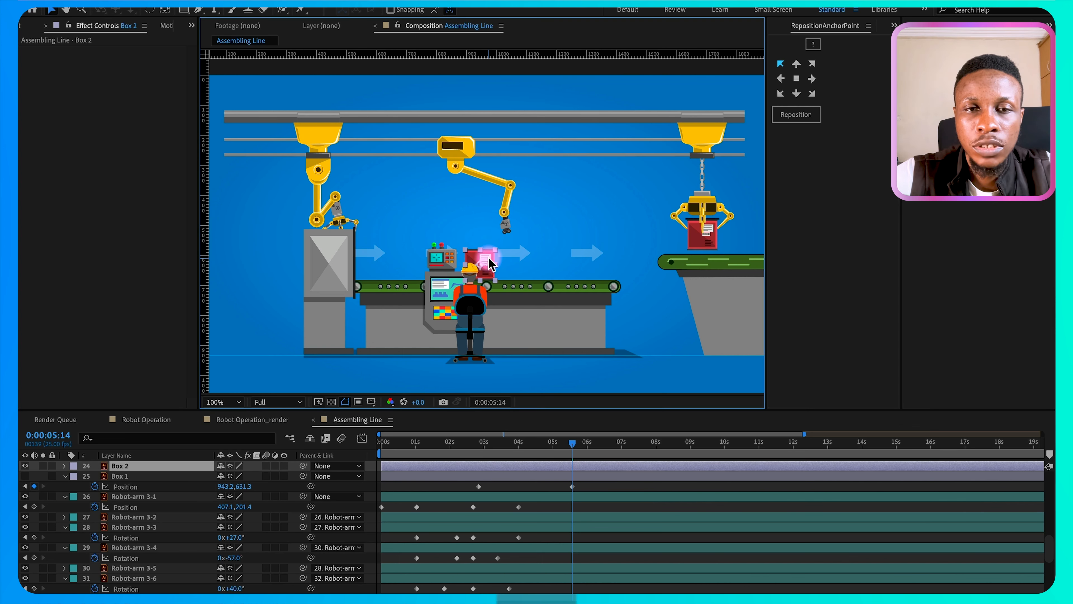
{"action": "left_click", "coordinate": [26, 466]}
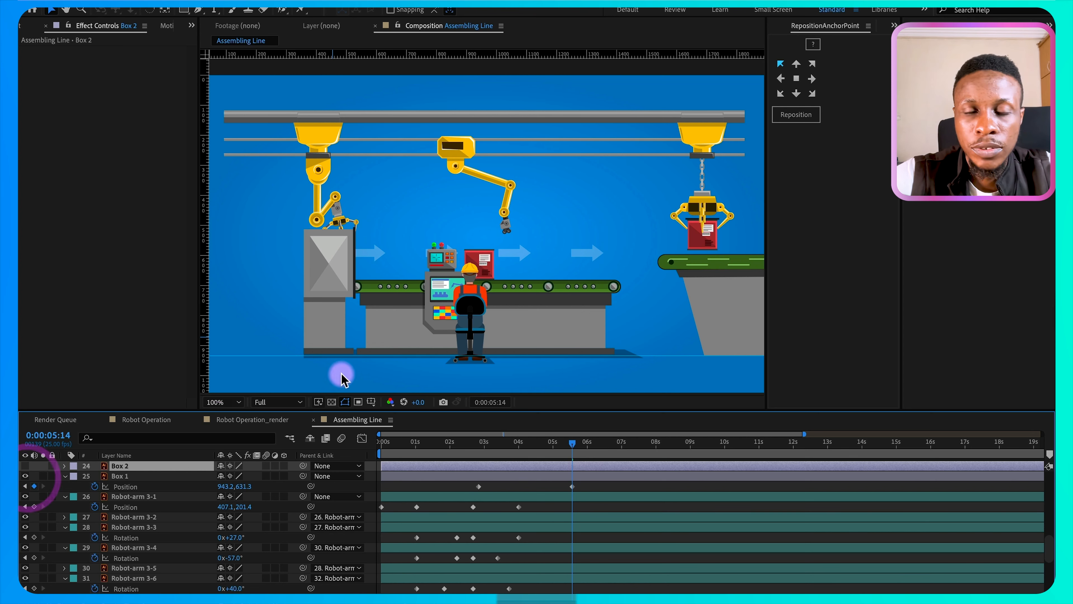
{"action": "left_click_drag", "start_coordinate": [472, 443], "coordinate": [297, 445]}
{"action": "key", "text": "space"}
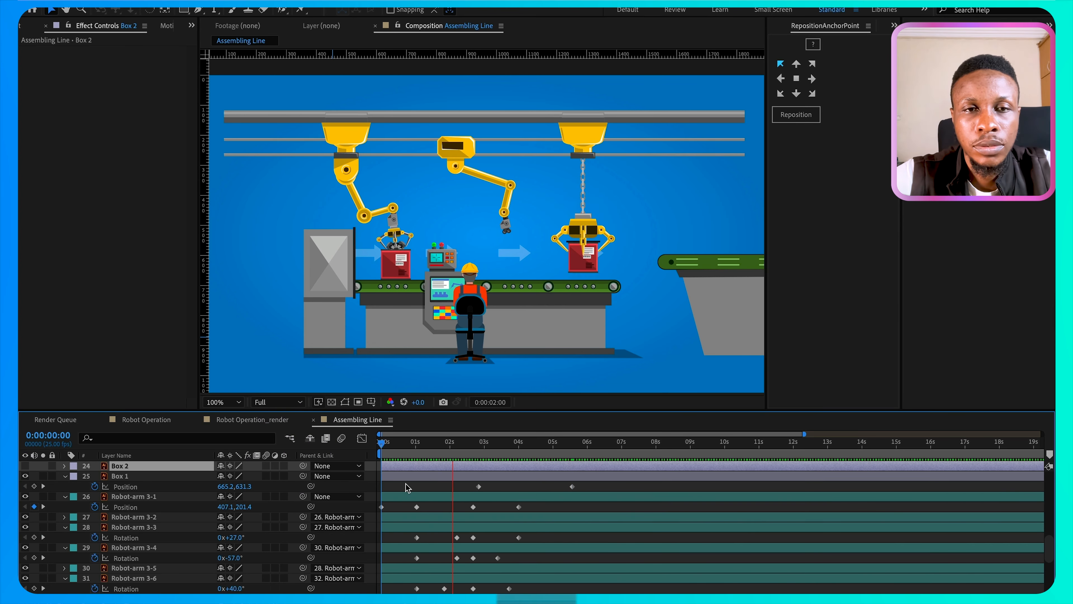
{"action": "scroll", "coordinate": [465, 499], "scroll_direction": "down", "scroll_amount": 5}
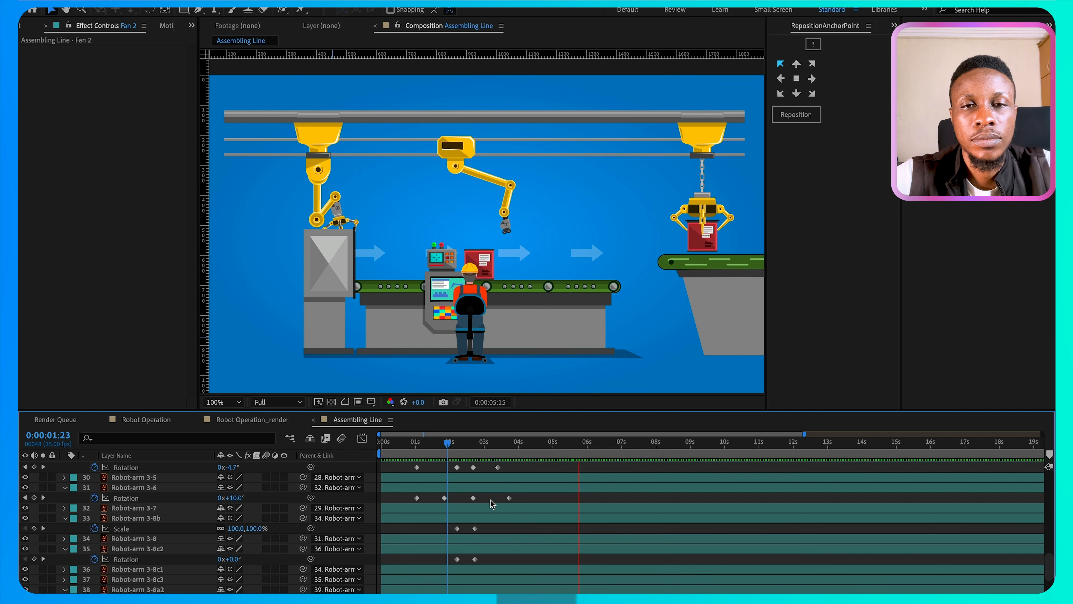
Step: Go to 0:00:03:20 and collapse the revealed keyframed properties of all layers
{"action": "left_click_drag", "start_coordinate": [447, 443], "coordinate": [513, 468]}
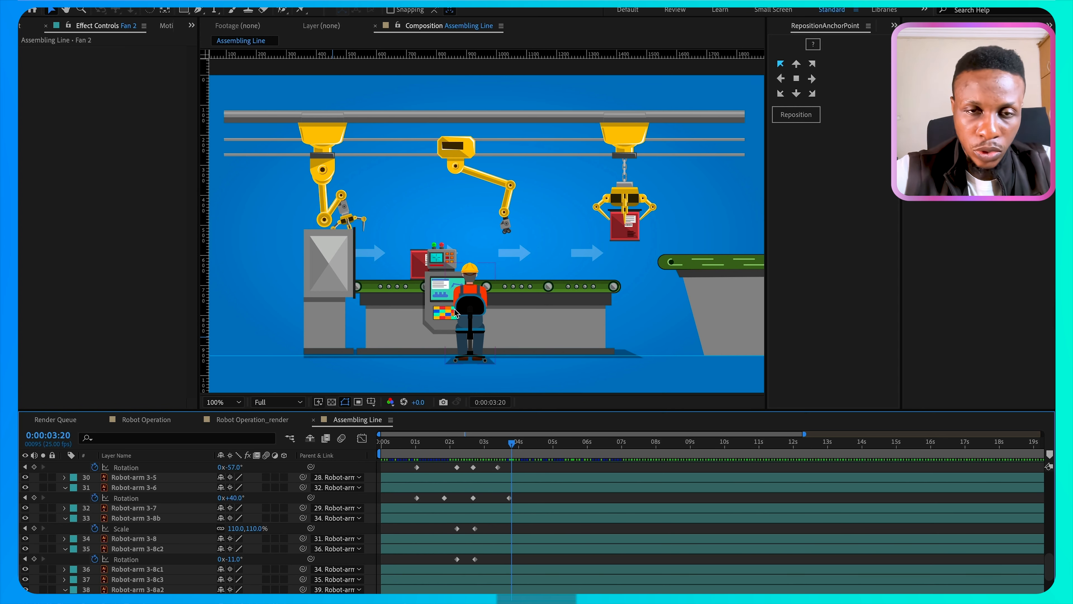
{"action": "scroll", "coordinate": [524, 581], "scroll_direction": "up", "scroll_amount": 4}
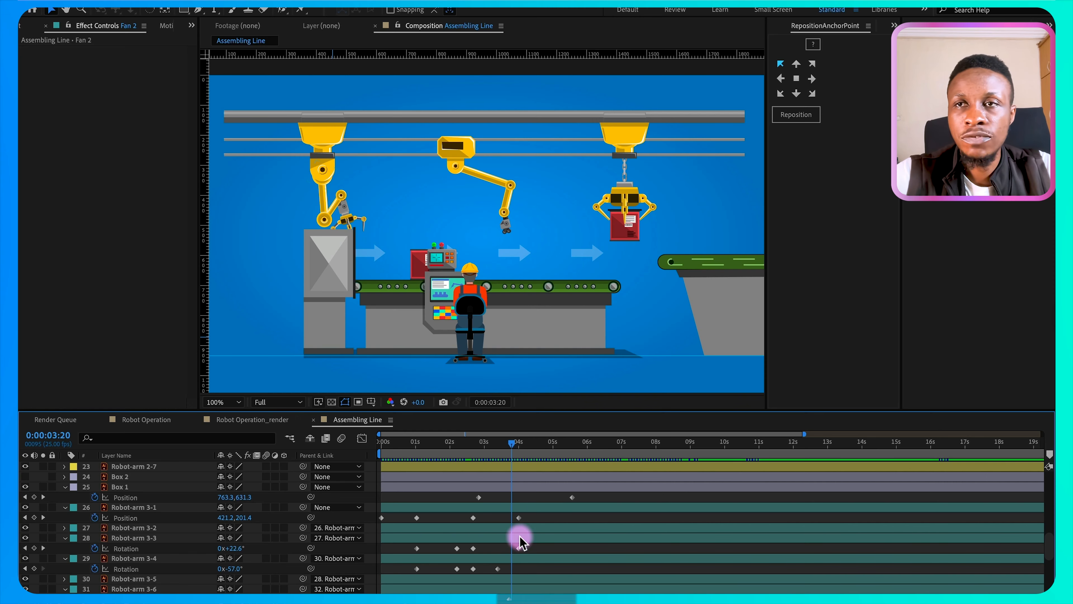
{"action": "scroll", "coordinate": [520, 542], "scroll_direction": "up", "scroll_amount": 10}
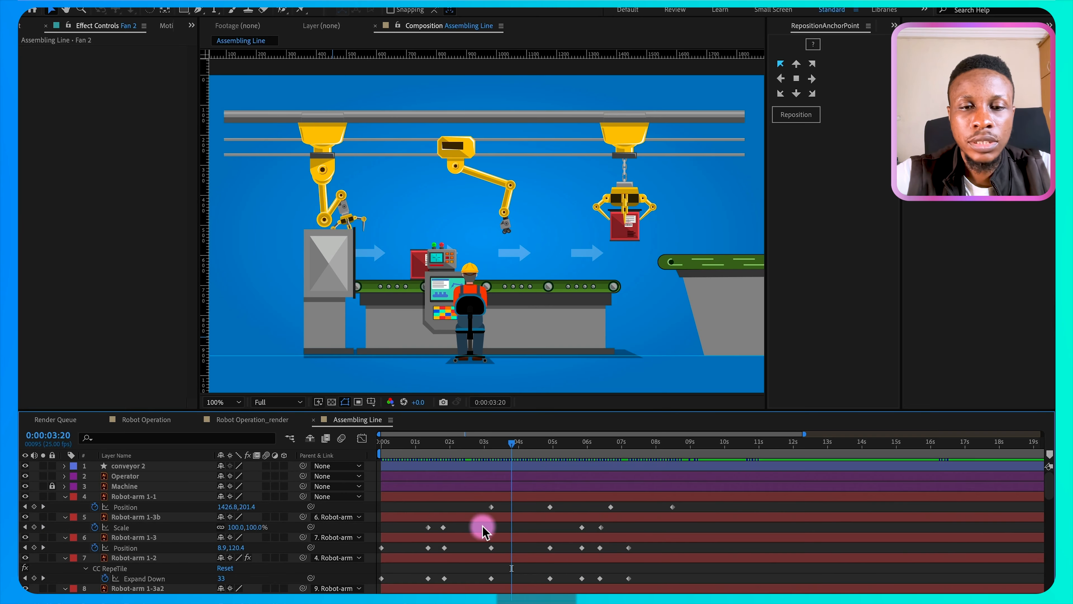
{"action": "key", "text": "u"}
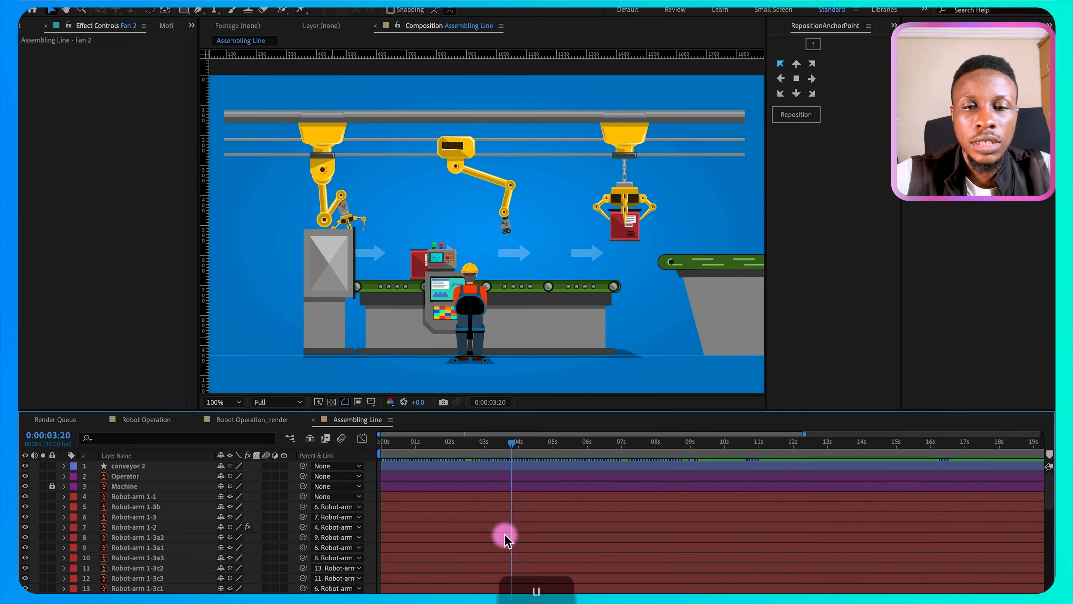
Step: Draw a rectangle shape of about 38.4 by 27.9 over the machine's small upper screen
{"action": "left_click", "coordinate": [188, 13]}
{"action": "scroll", "coordinate": [426, 253], "scroll_direction": "up", "scroll_amount": 2}
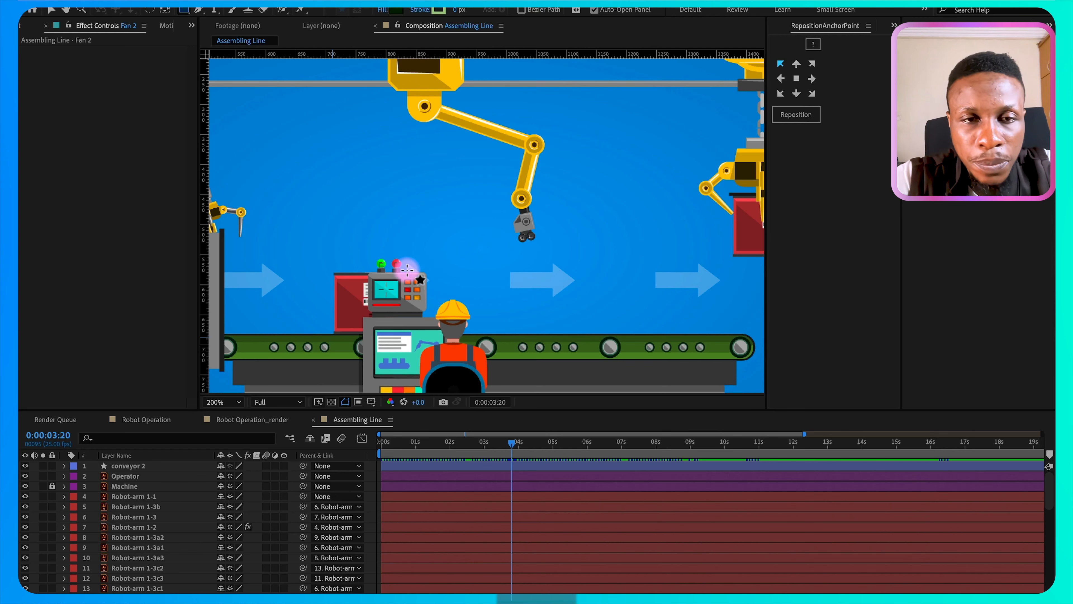
{"action": "left_click_drag", "start_coordinate": [374, 280], "coordinate": [398, 297]}
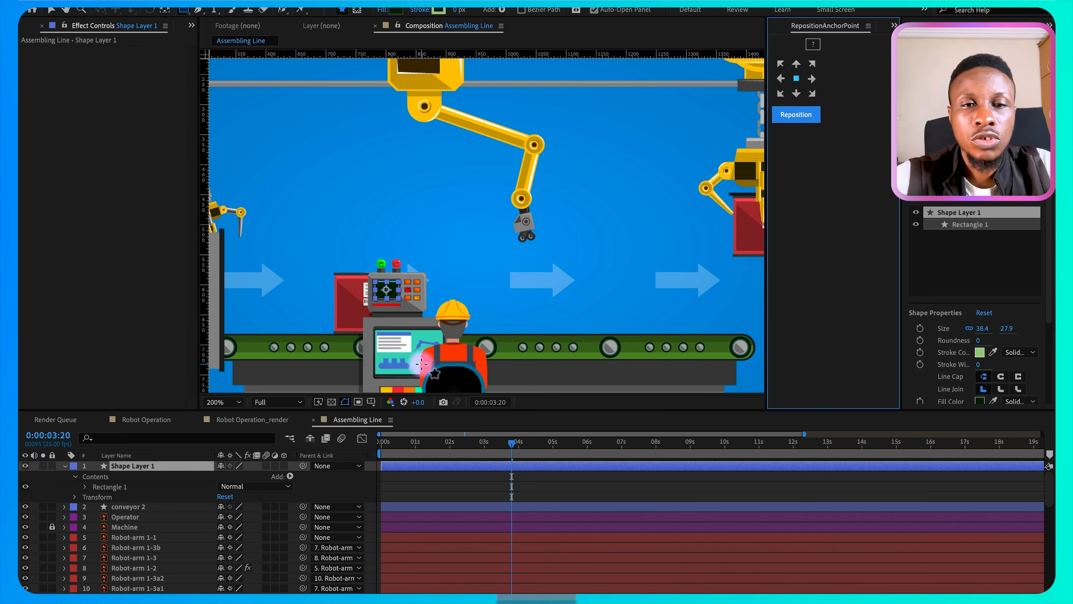
{"action": "key", "text": "v"}
{"action": "key", "text": "Return"}
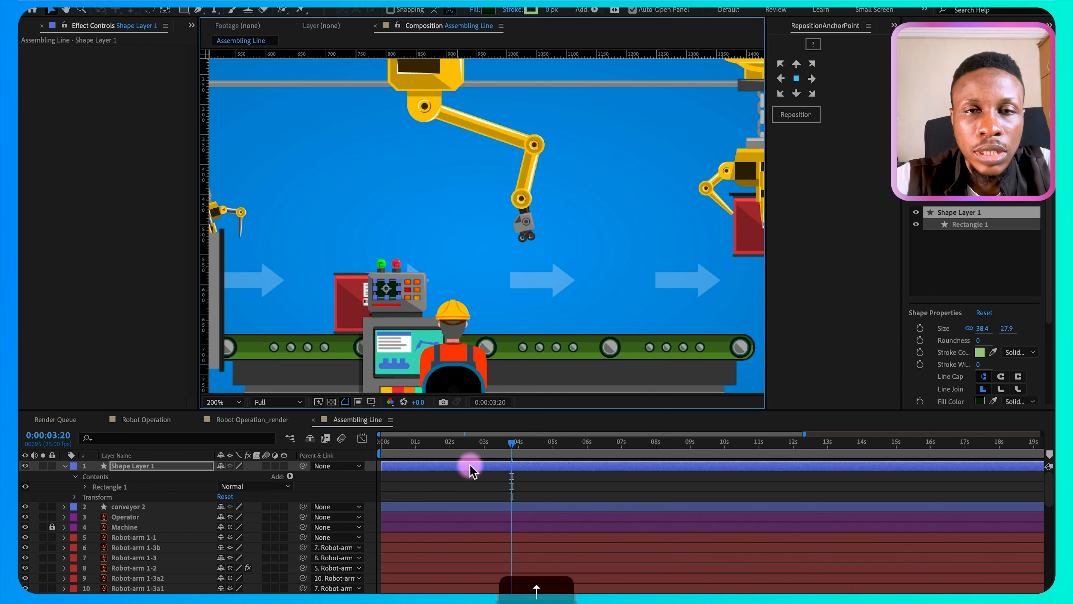
Step: Change the rectangle's fill colour to the pale blue D8F6FE
{"action": "left_click", "coordinate": [488, 10]}
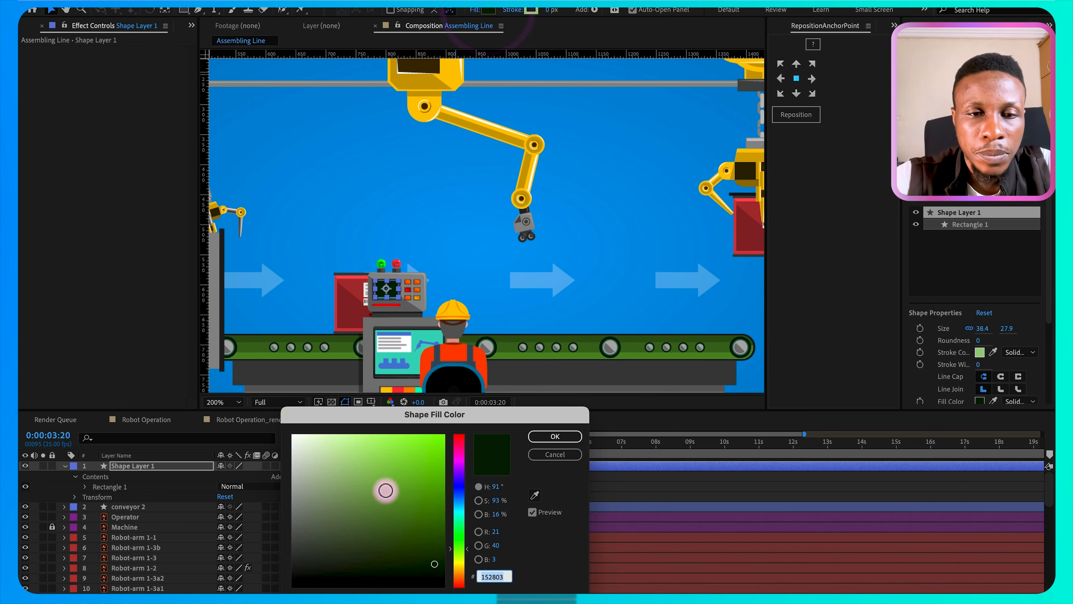
{"action": "left_click_drag", "start_coordinate": [385, 490], "coordinate": [325, 436]}
{"action": "left_click", "coordinate": [460, 504]}
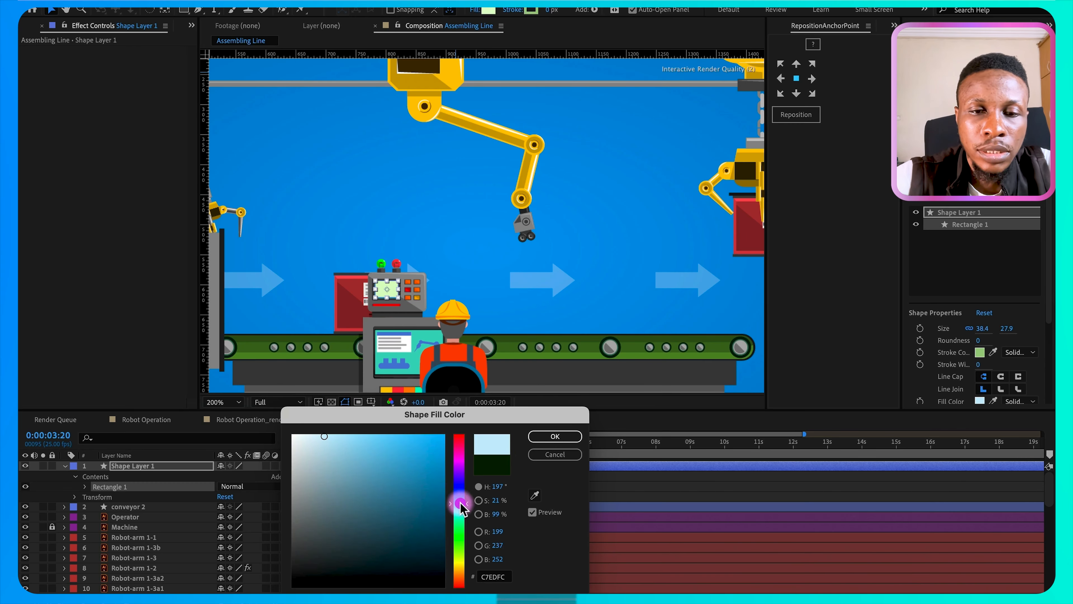
{"action": "left_click_drag", "start_coordinate": [460, 507], "coordinate": [455, 503]}
{"action": "left_click", "coordinate": [324, 434]}
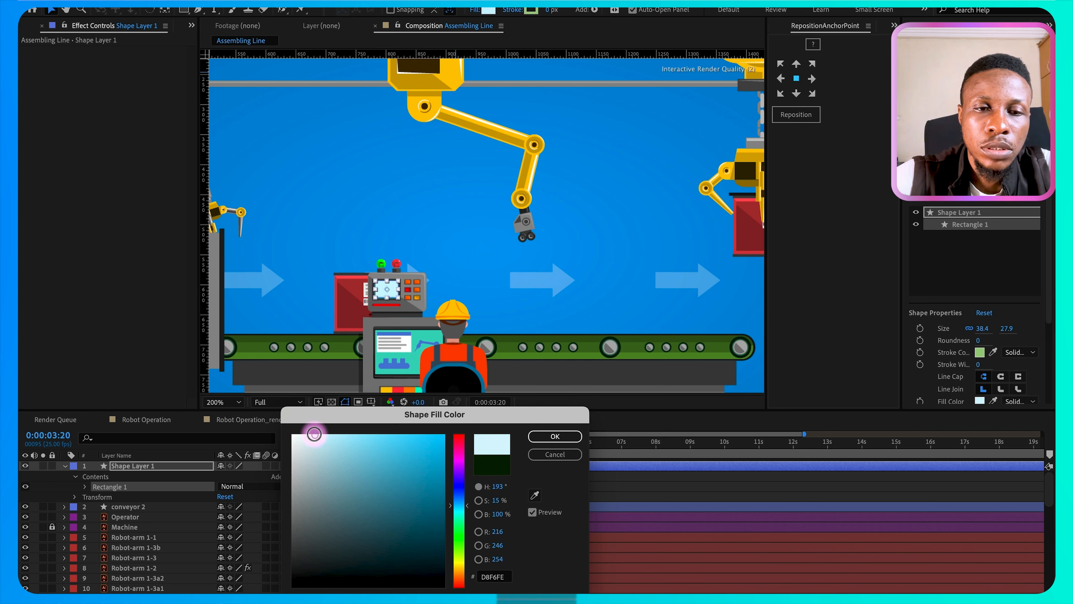
{"action": "left_click", "coordinate": [558, 439]}
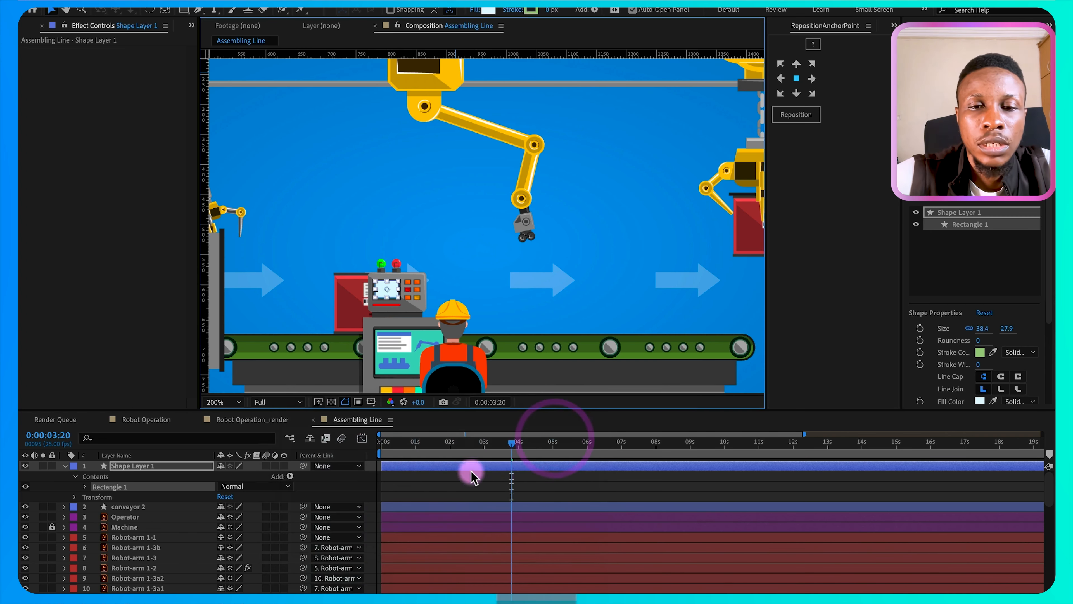
Step: Trim the screen rectangle's layer to start at 0:00:03:20 and end at 0:00:03:21, and preview the flash
{"action": "key", "text": "alt+bracketleft"}
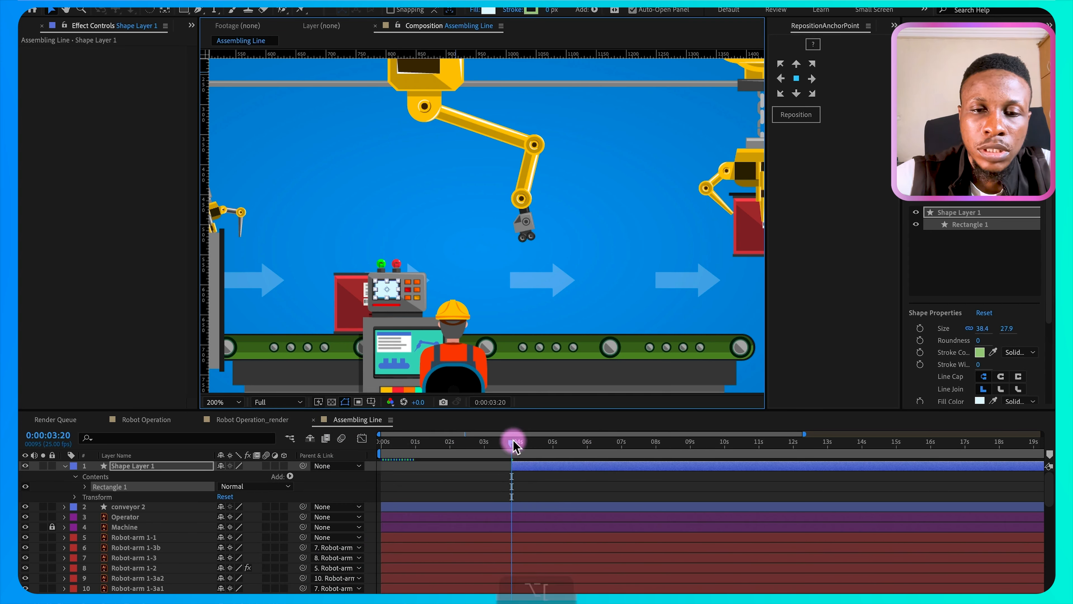
{"action": "left_click_drag", "start_coordinate": [510, 441], "coordinate": [513, 444]}
{"action": "key", "text": "alt+bracketright"}
{"action": "key", "text": "space"}
Step: Add an adjustment layer and draw a rectangular mask on it around the white text panel on the machine's lower screen
{"action": "left_click", "coordinate": [396, 333]}
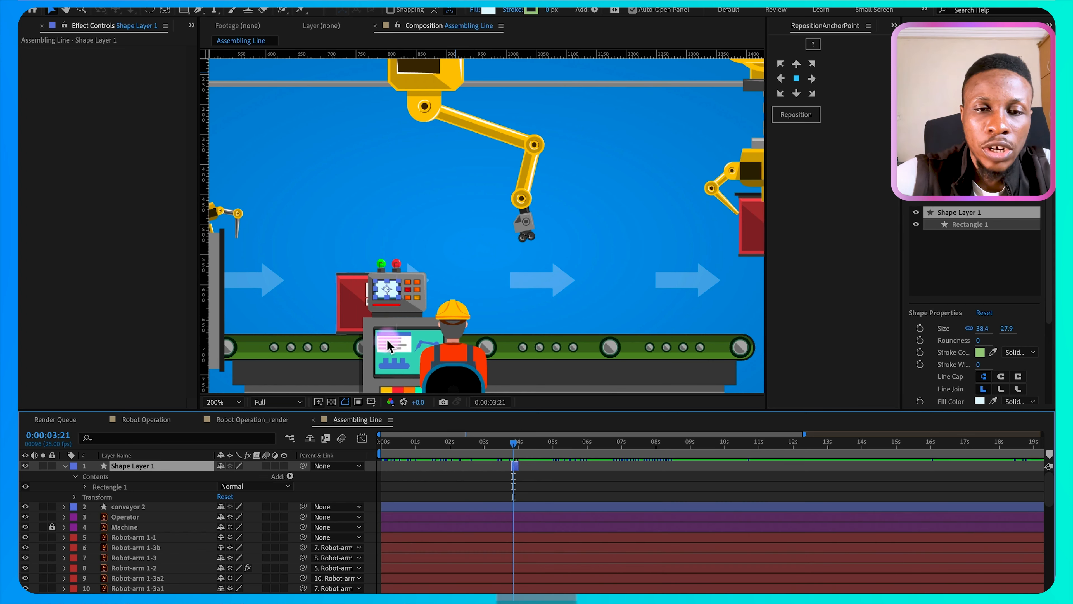
{"action": "left_click", "coordinate": [533, 486]}
{"action": "left_click", "coordinate": [230, 1]}
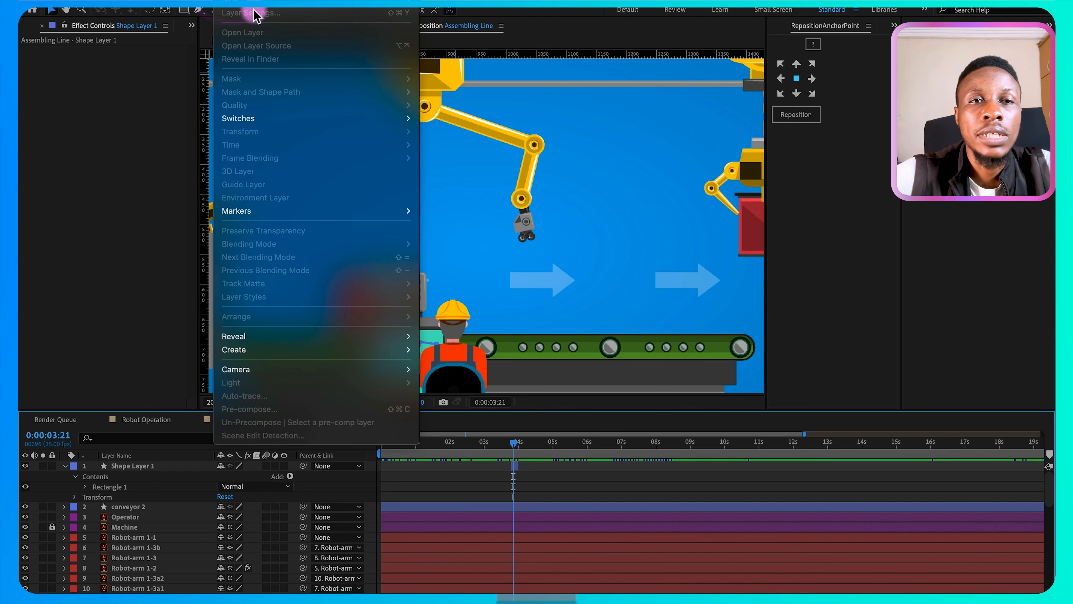
{"action": "mouse_move", "coordinate": [249, 3]}
{"action": "left_click", "coordinate": [465, 75]}
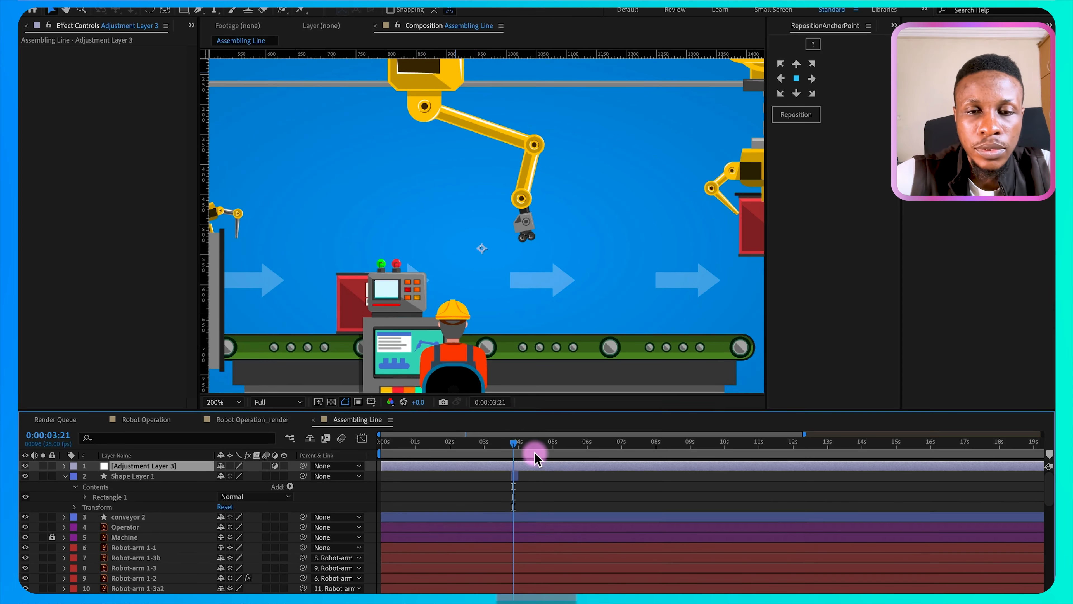
{"action": "left_click", "coordinate": [186, 11]}
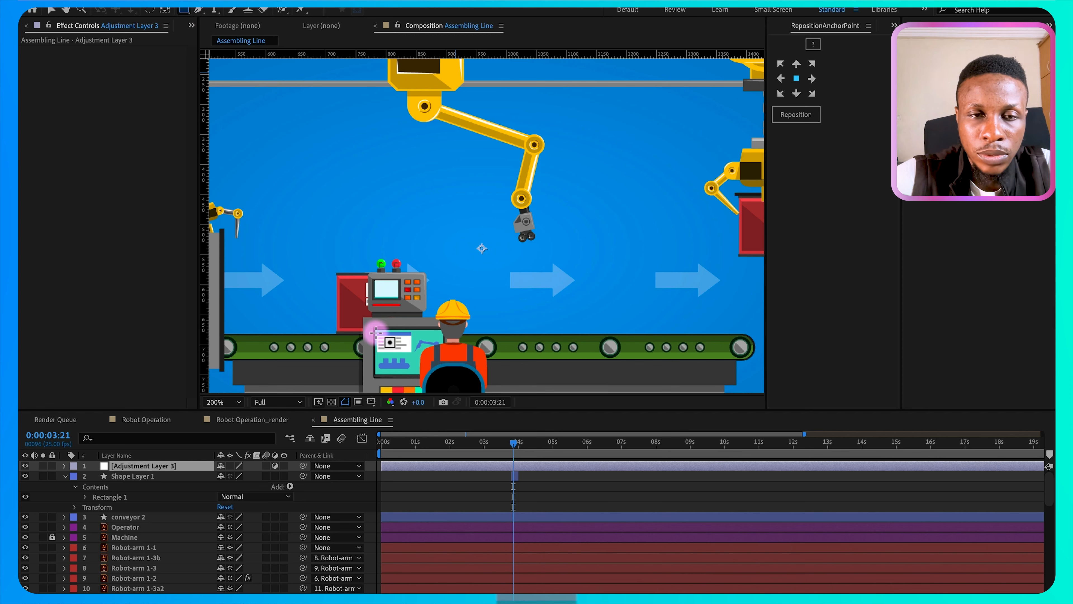
{"action": "left_click_drag", "start_coordinate": [375, 332], "coordinate": [397, 343]}
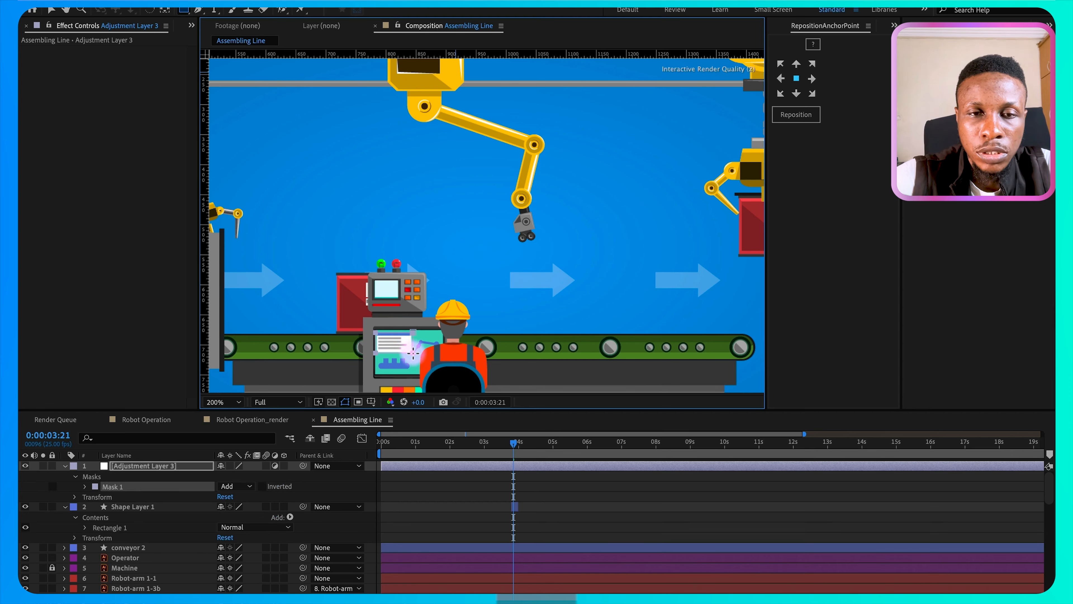
Step: Apply CC Light Sweep to the adjustment layer and set its mask mode to None
{"action": "left_click", "coordinate": [483, 465]}
{"action": "key", "text": "alt+space"}
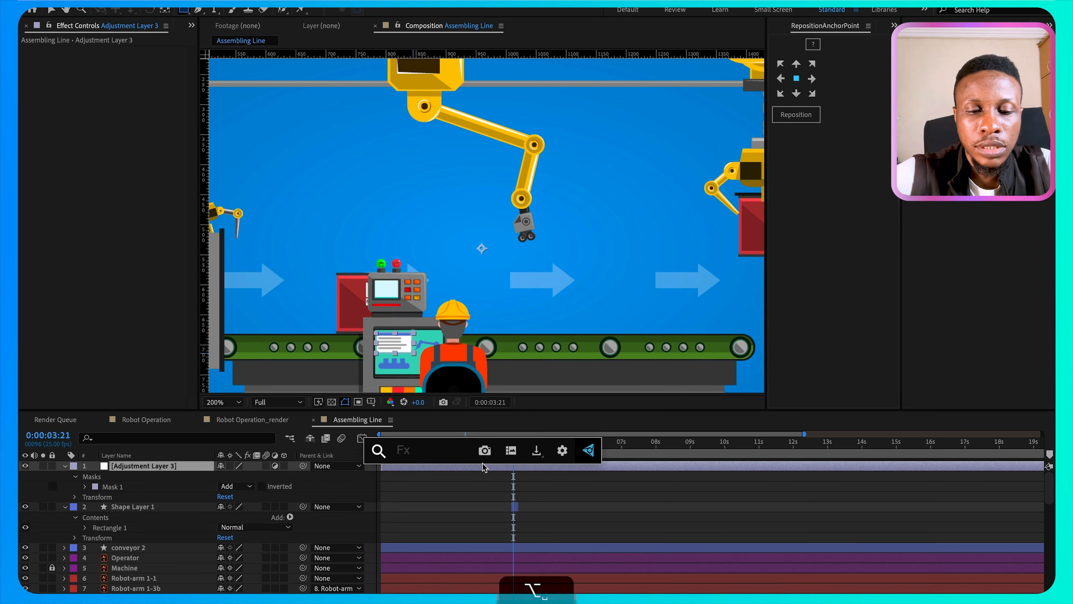
{"action": "type", "text": "swe"}
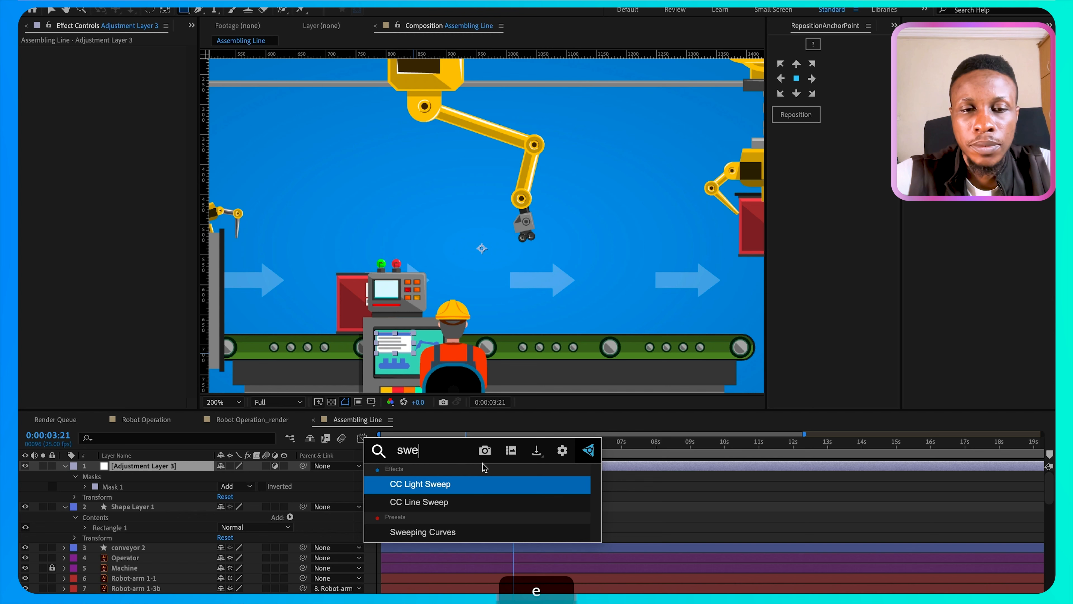
{"action": "left_click", "coordinate": [451, 486]}
{"action": "key", "text": "v"}
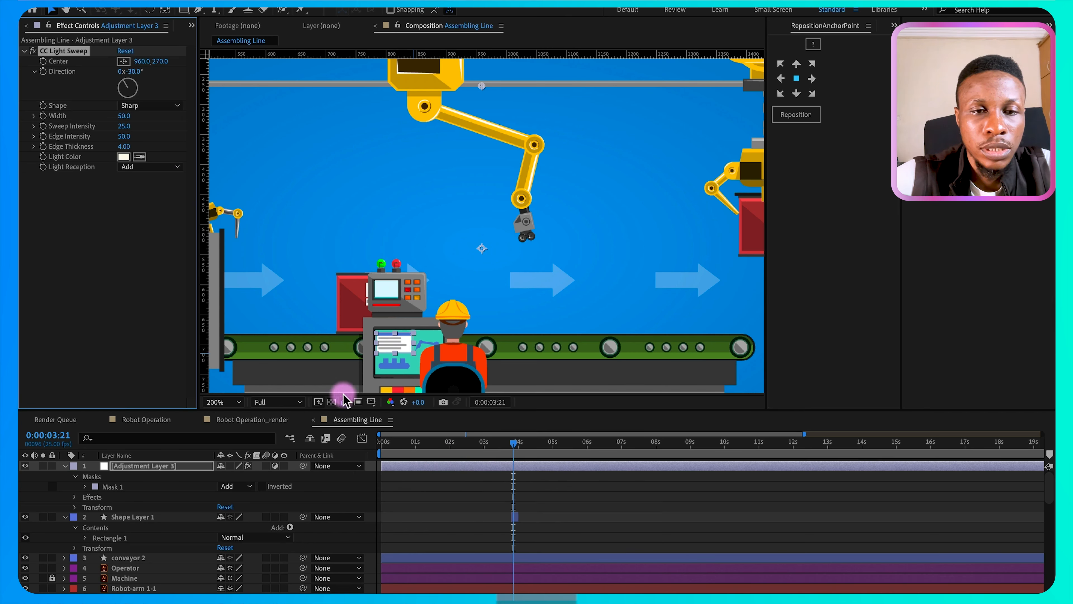
{"action": "left_click", "coordinate": [240, 487]}
{"action": "left_click", "coordinate": [238, 498]}
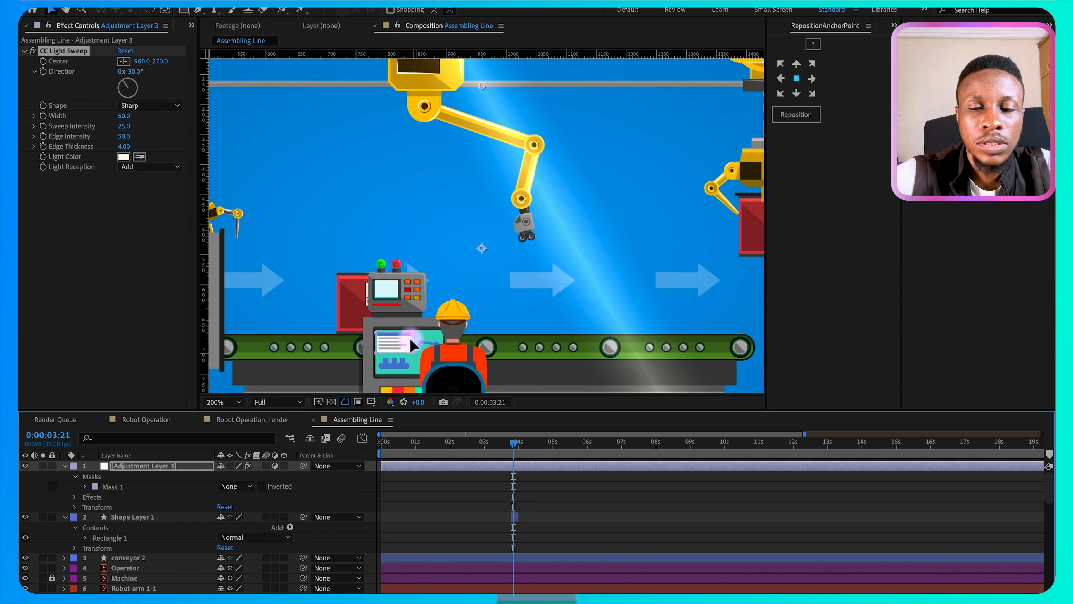
Step: Set the CC Light Sweep Center to 477.0, 270.0 and its Width to 11
{"action": "left_click_drag", "start_coordinate": [138, 61], "coordinate": [21, 87]}
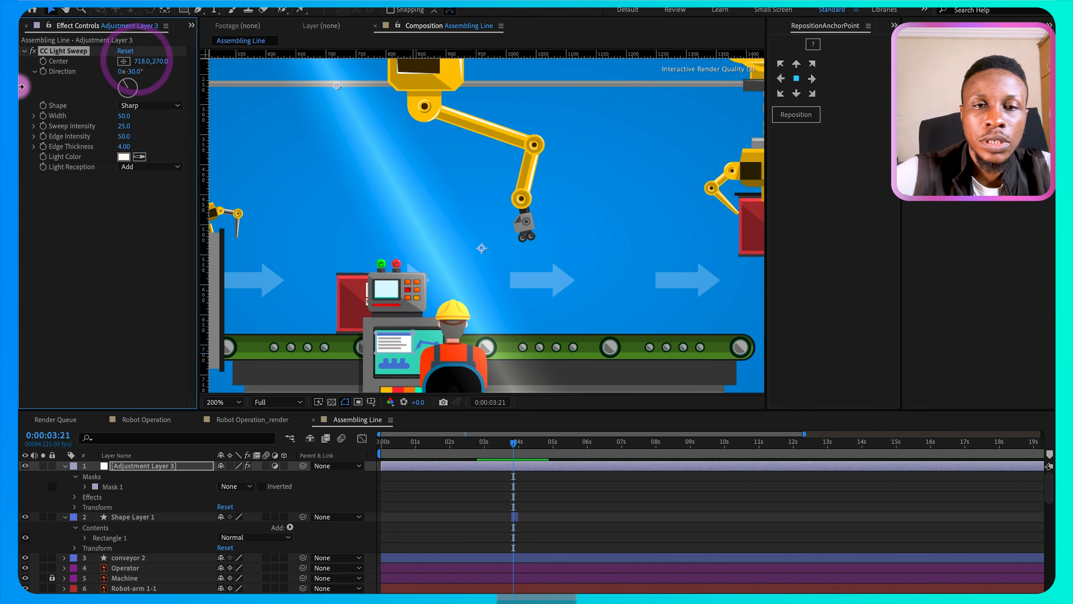
{"action": "left_click_drag", "start_coordinate": [144, 61], "coordinate": [21, 77]}
{"action": "left_click_drag", "start_coordinate": [124, 118], "coordinate": [100, 122]}
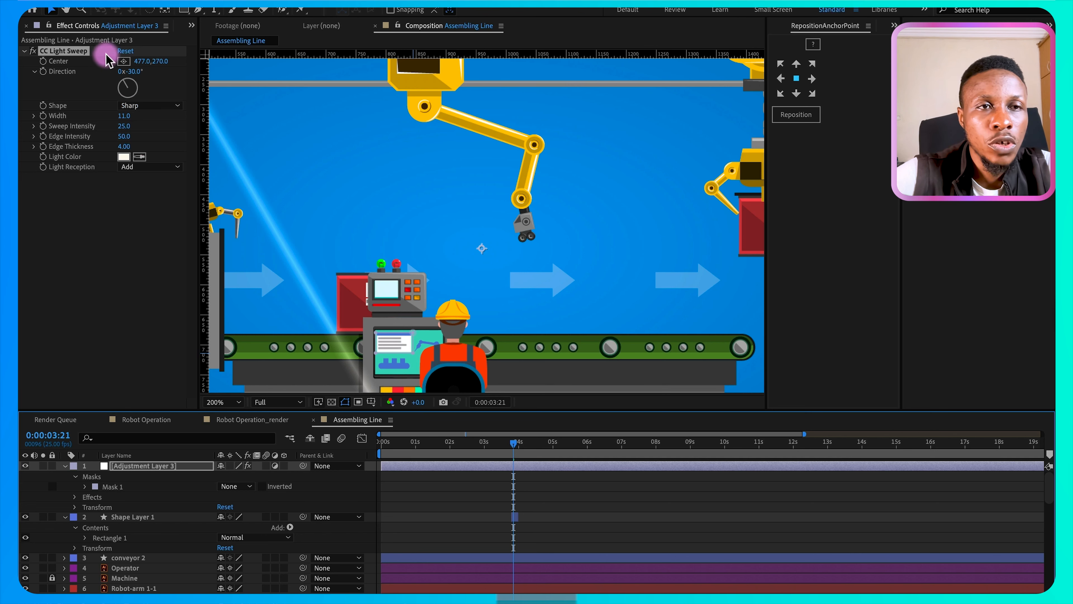
Step: Keyframe the light sweep's Center at 0:00:03:21 and set it to 634.0, 270.0 at 0:00:04:24
{"action": "left_click", "coordinate": [131, 61]}
{"action": "left_click", "coordinate": [42, 61]}
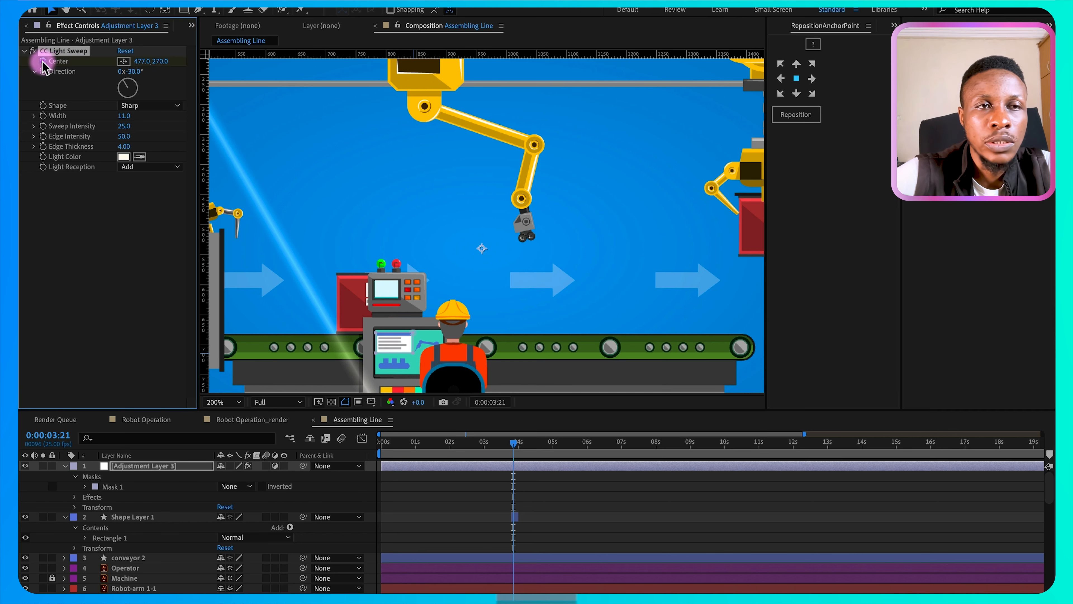
{"action": "left_click_drag", "start_coordinate": [516, 443], "coordinate": [552, 452]}
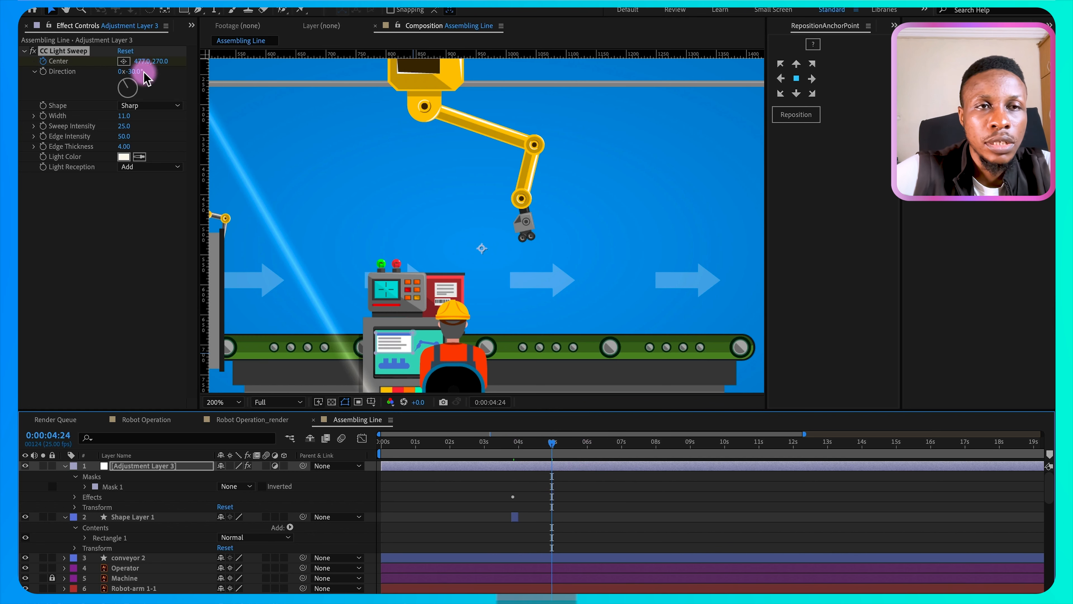
{"action": "left_click_drag", "start_coordinate": [140, 62], "coordinate": [230, 55]}
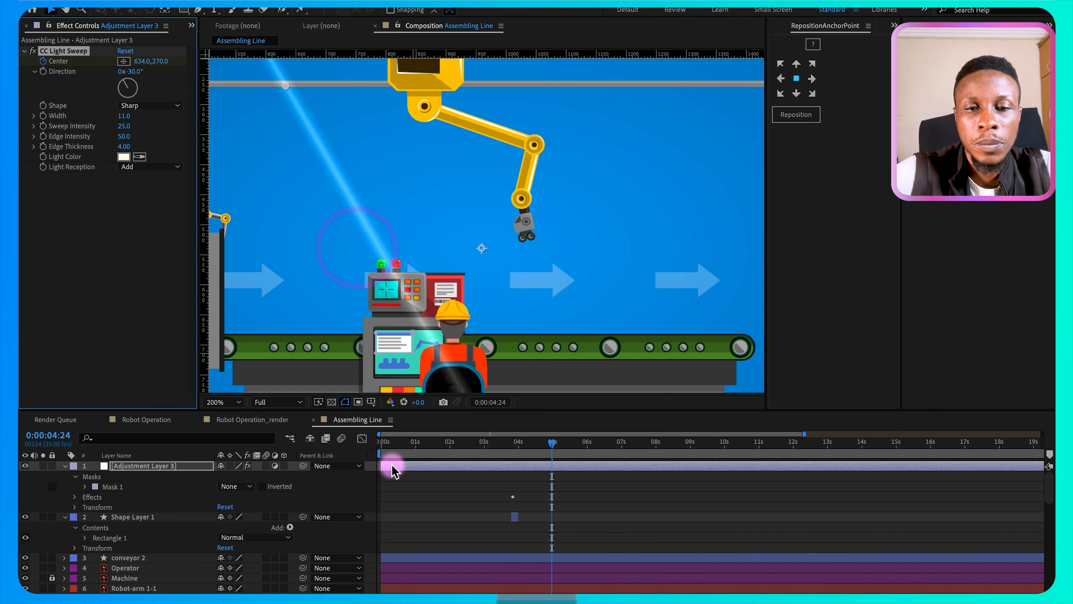
Step: Set the adjustment layer's Mask 1 mode to Add so the light sweep is confined to the screen panel
{"action": "left_click_drag", "start_coordinate": [533, 455], "coordinate": [501, 445]}
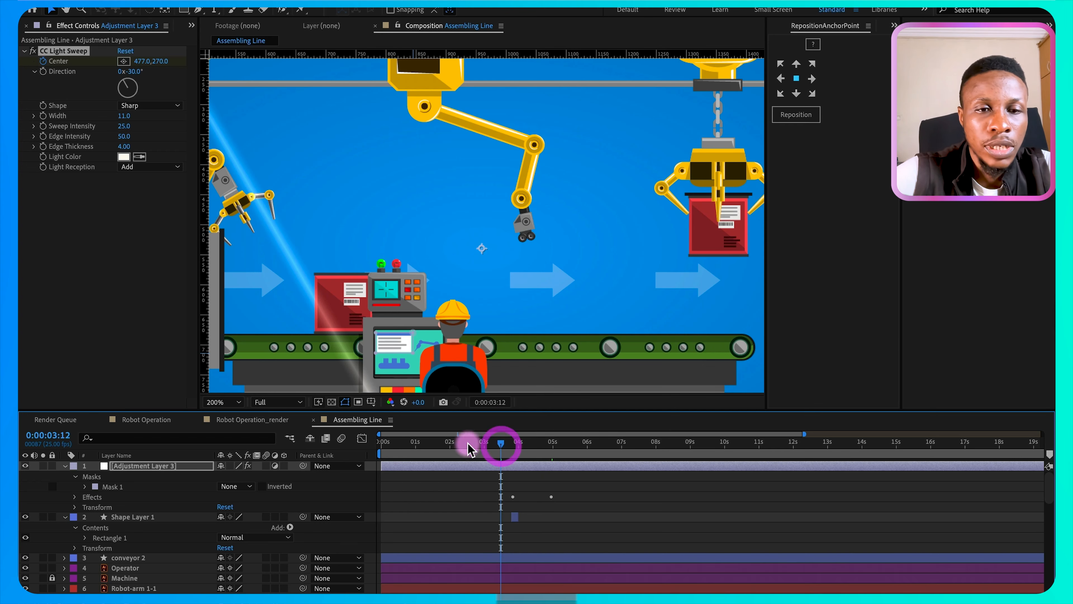
{"action": "left_click", "coordinate": [250, 487]}
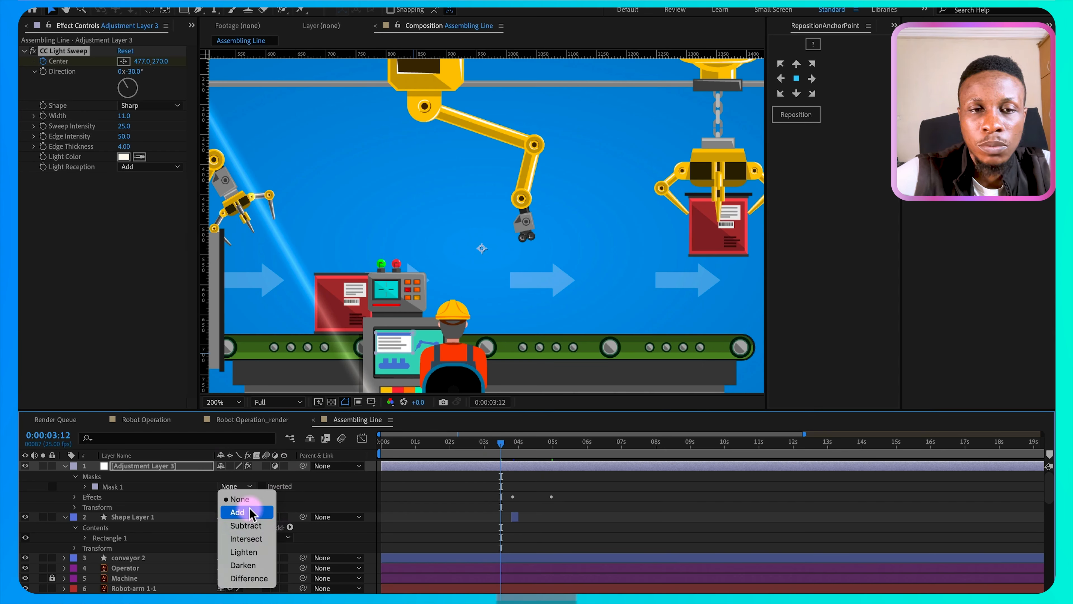
{"action": "left_click", "coordinate": [250, 512]}
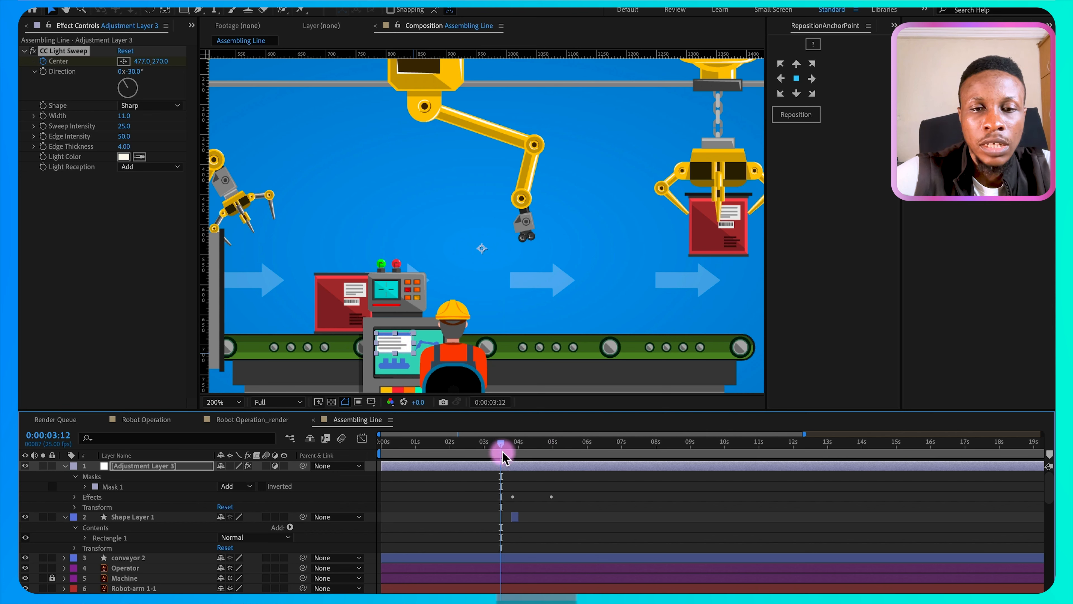
Step: Play back the light sweep on the machine's text panel from about 0:00:03:12 to check its timing
{"action": "key", "text": "space"}
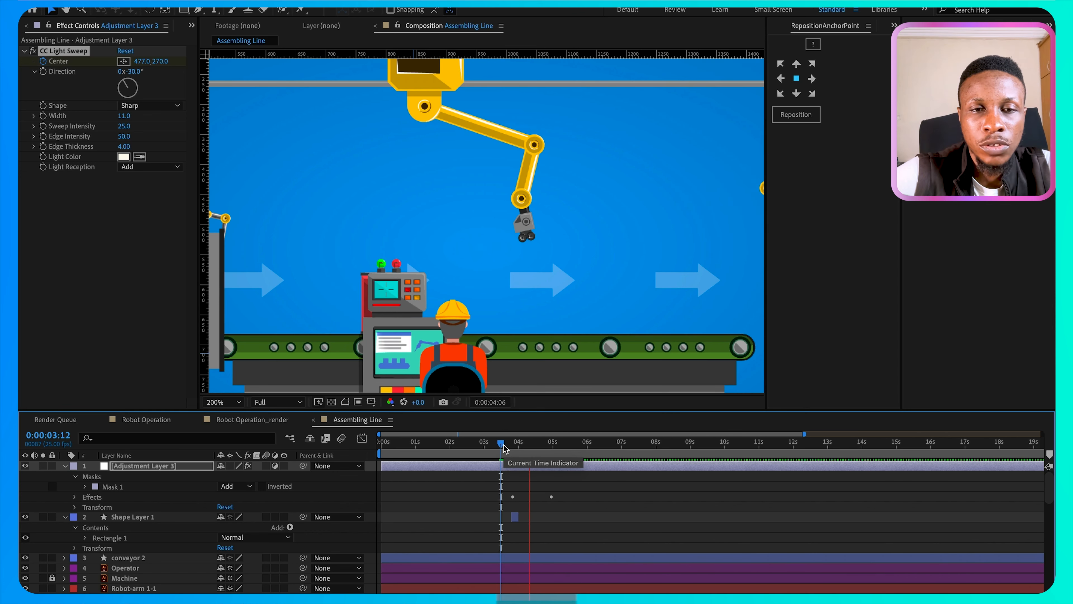
{"action": "key", "text": "space"}
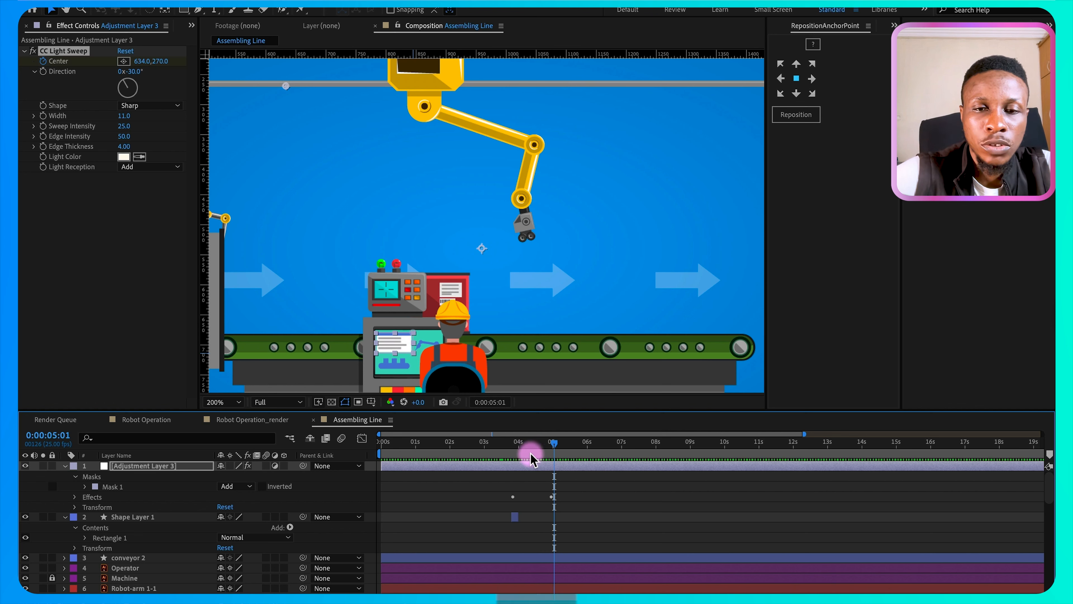
{"action": "left_click_drag", "start_coordinate": [531, 449], "coordinate": [503, 444]}
{"action": "key", "text": "space"}
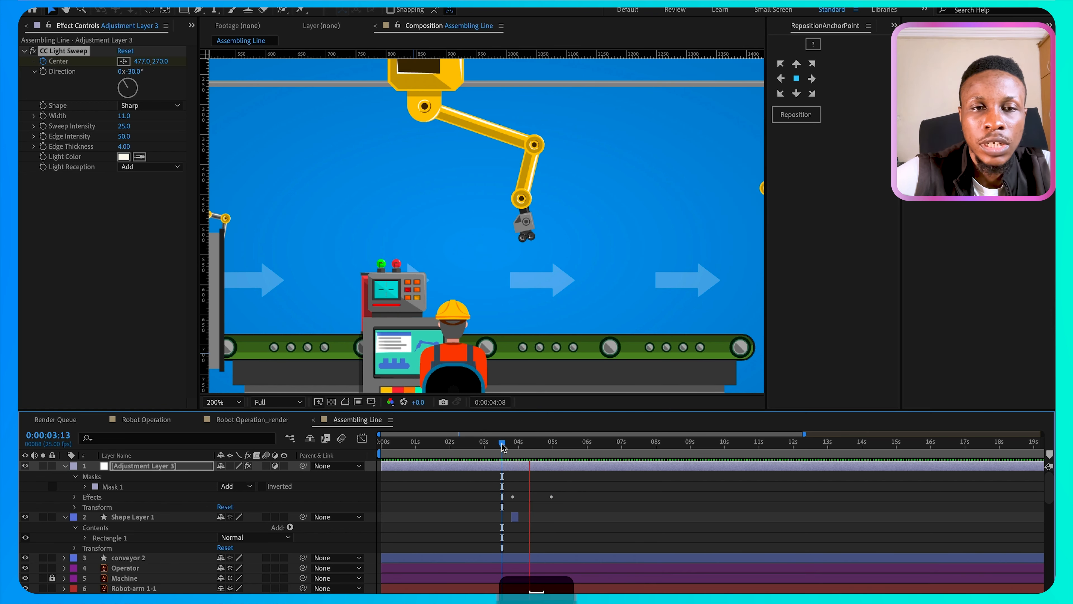
{"action": "left_click", "coordinate": [513, 457]}
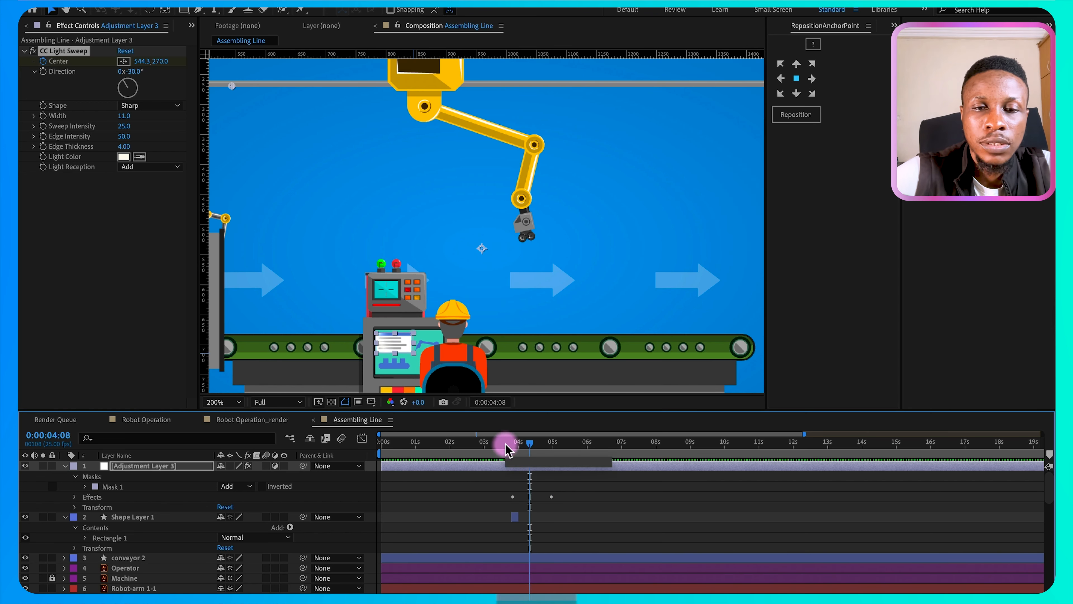
{"action": "left_click", "coordinate": [506, 442]}
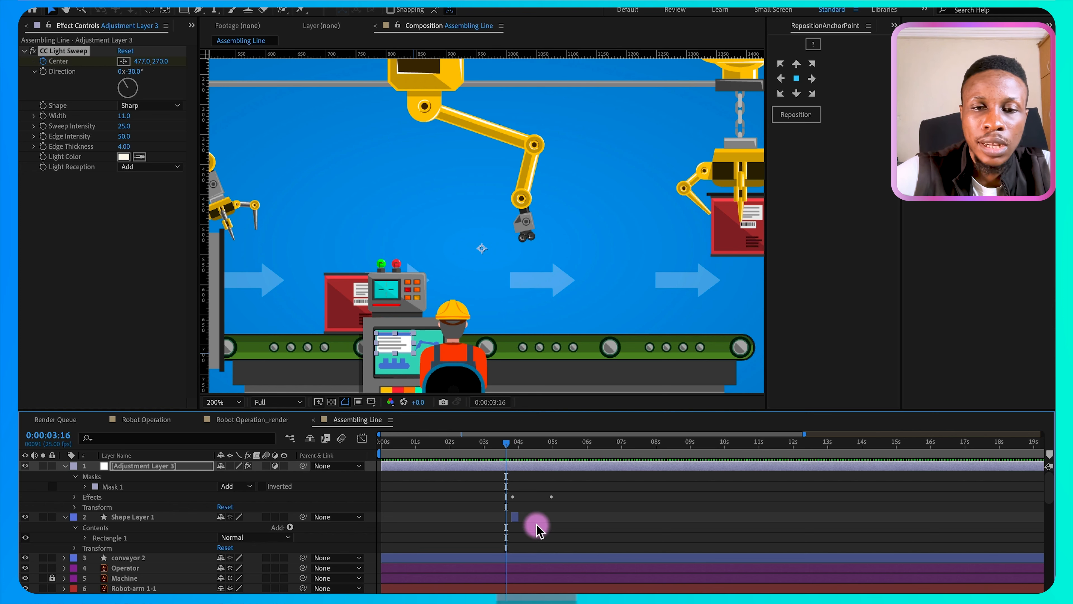
{"action": "key", "text": "space"}
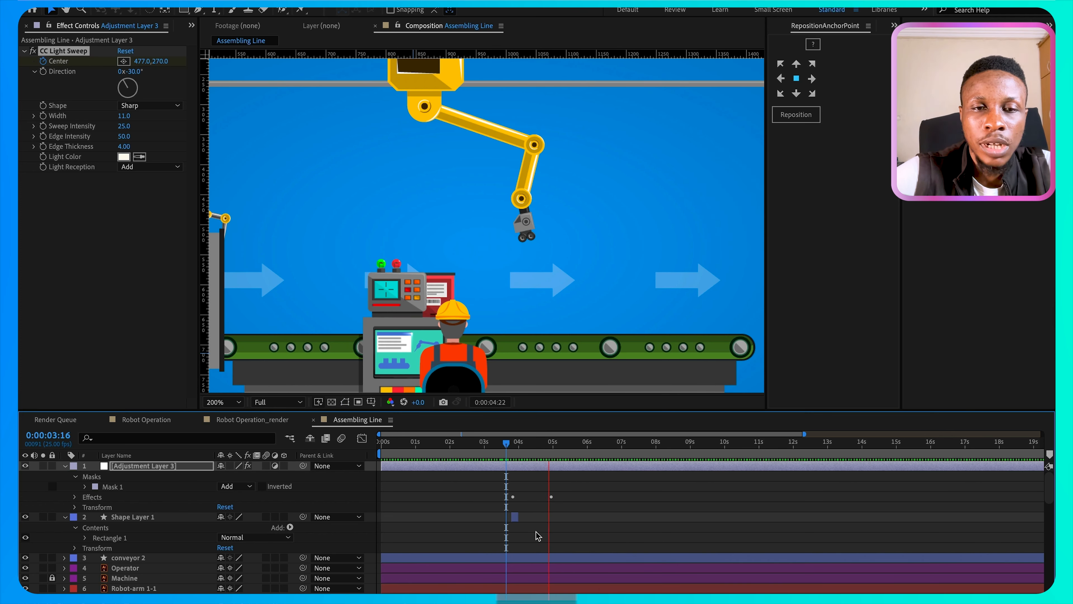
{"action": "key", "text": "space"}
{"action": "left_click", "coordinate": [516, 505]}
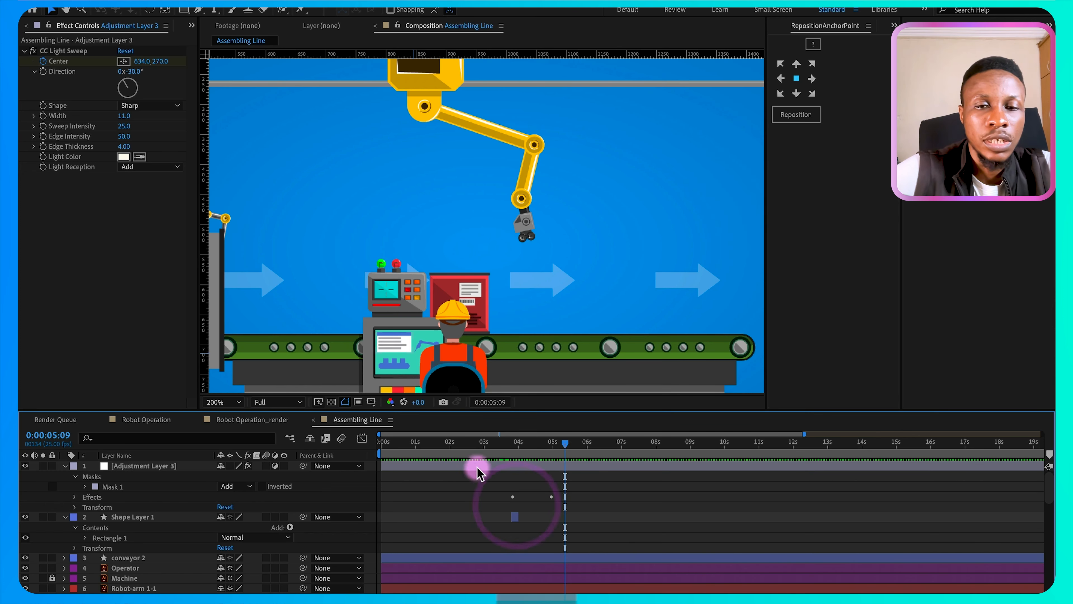
Step: Collapse the adjustment and shape layers, and set Box 1's Position to 1000.2, 631.3 at 0:00:05:14
{"action": "left_click", "coordinate": [65, 466]}
{"action": "left_click", "coordinate": [64, 476]}
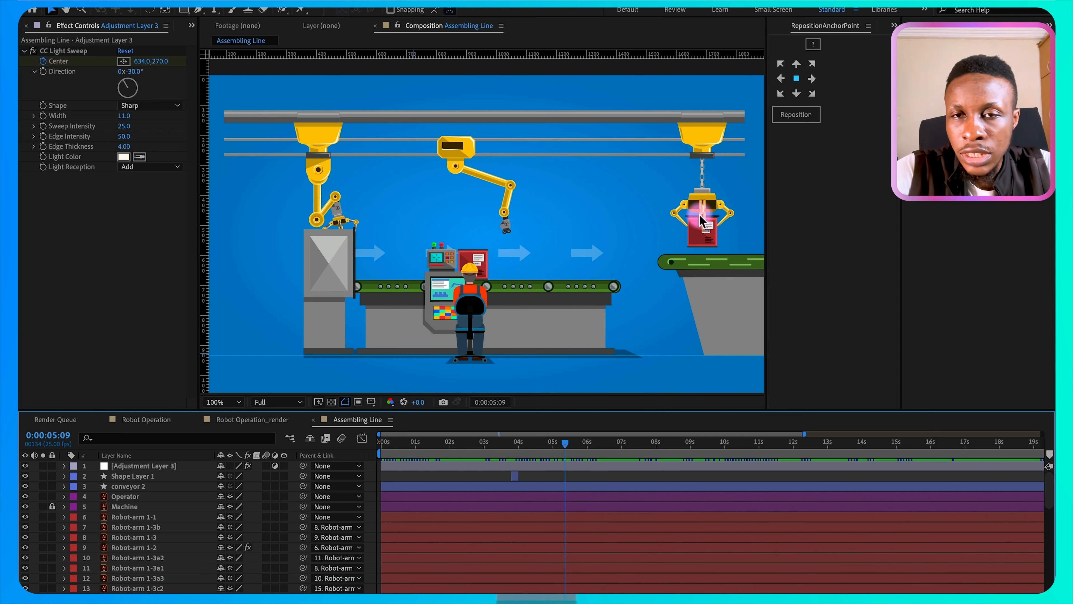
{"action": "left_click_drag", "start_coordinate": [706, 240], "coordinate": [385, 242]}
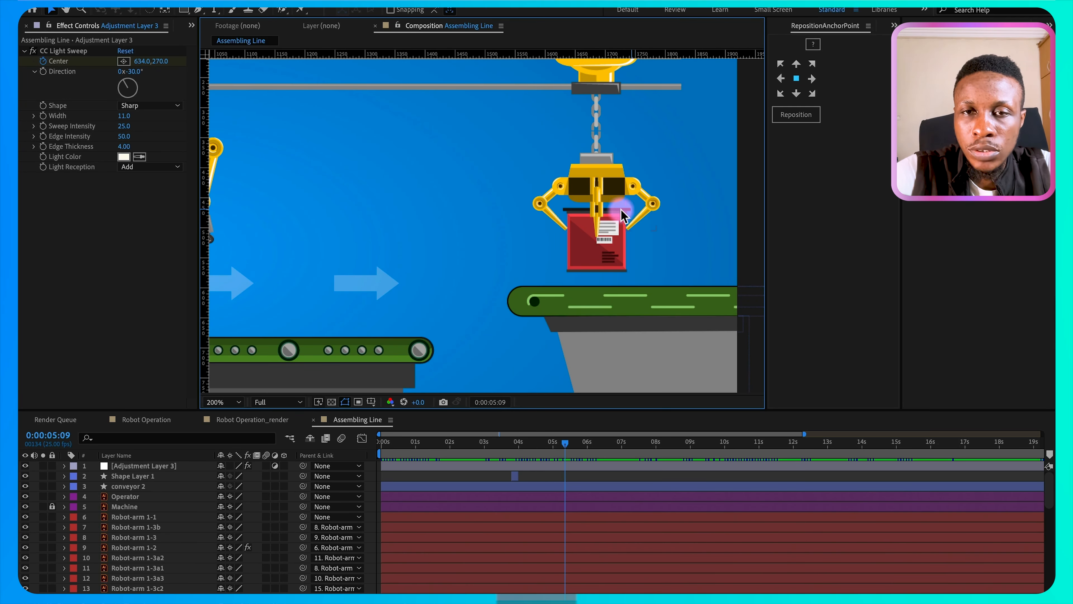
{"action": "left_click_drag", "start_coordinate": [330, 229], "coordinate": [637, 244]}
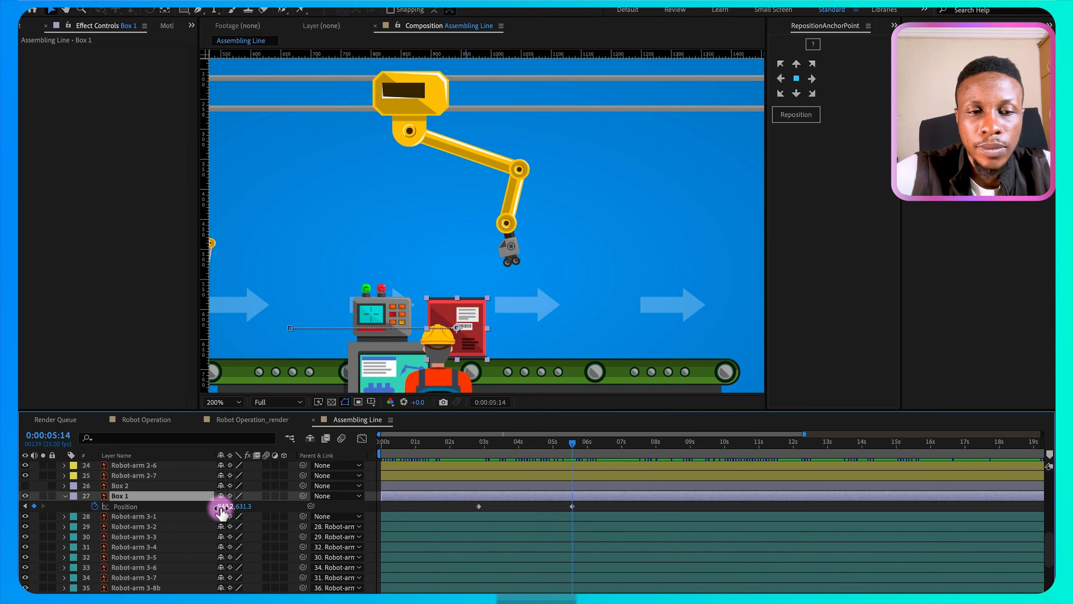
{"action": "left_click_drag", "start_coordinate": [221, 507], "coordinate": [260, 510]}
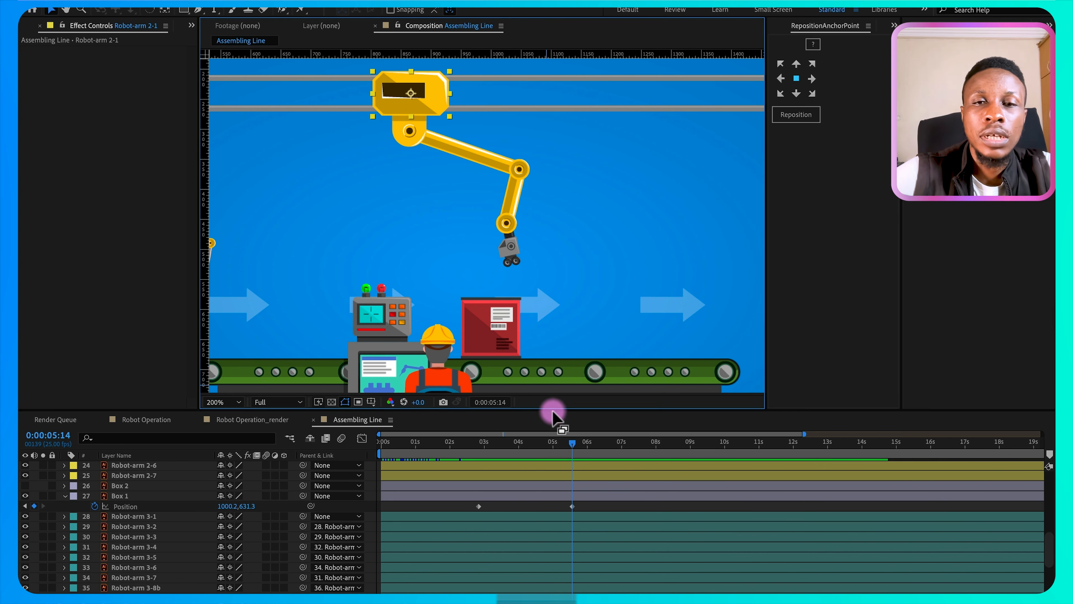
Step: Parent the Robot-arm 2-2 layer to Robot-arm 2-1
{"action": "left_click", "coordinate": [409, 133]}
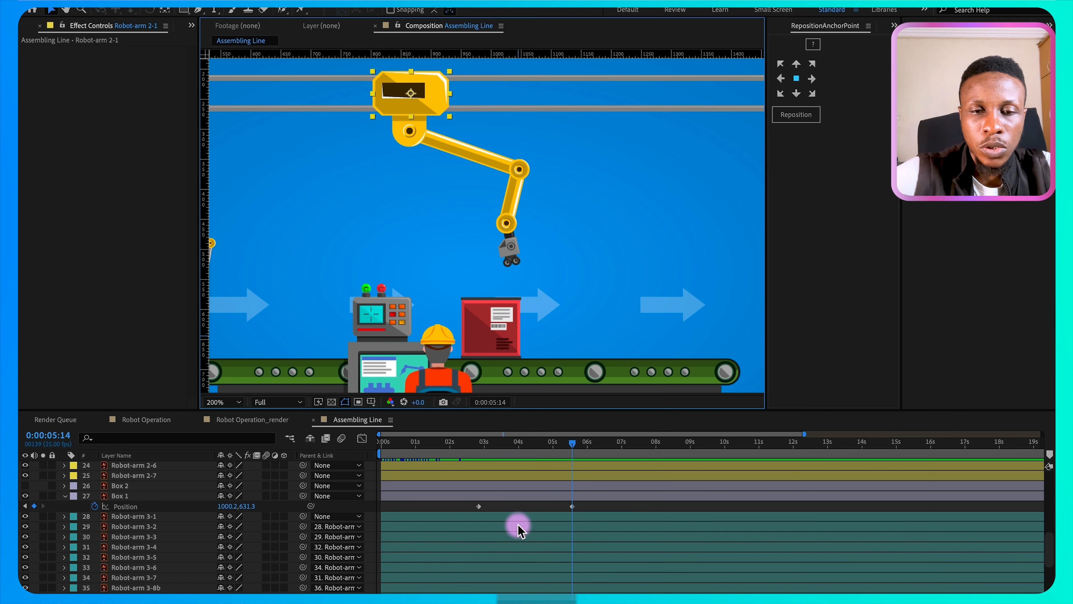
{"action": "scroll", "coordinate": [520, 530], "scroll_direction": "up", "scroll_amount": 5}
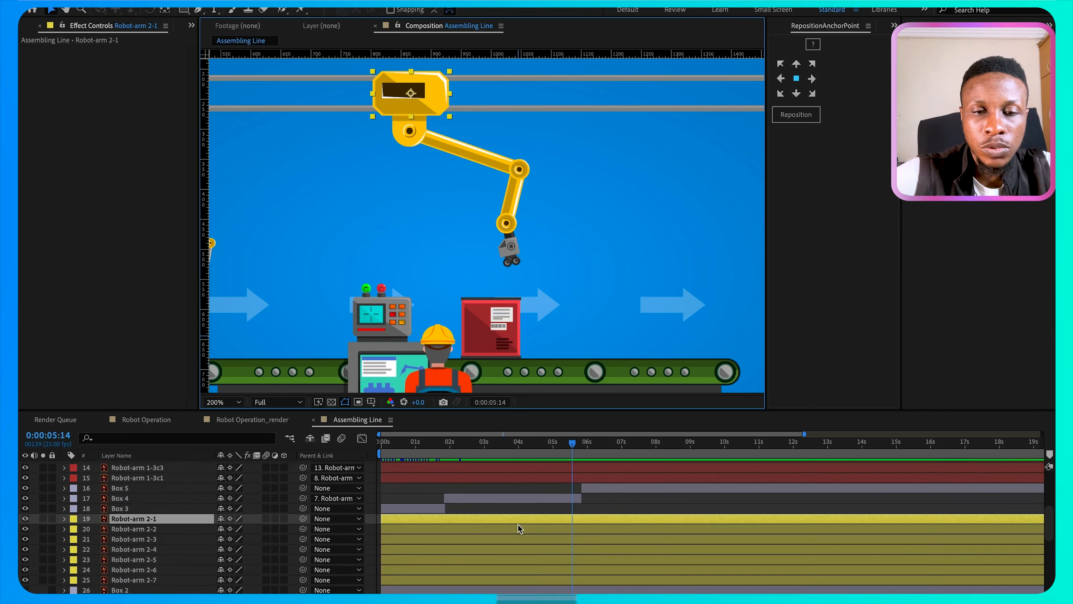
{"action": "scroll", "coordinate": [519, 529], "scroll_direction": "down", "scroll_amount": 2}
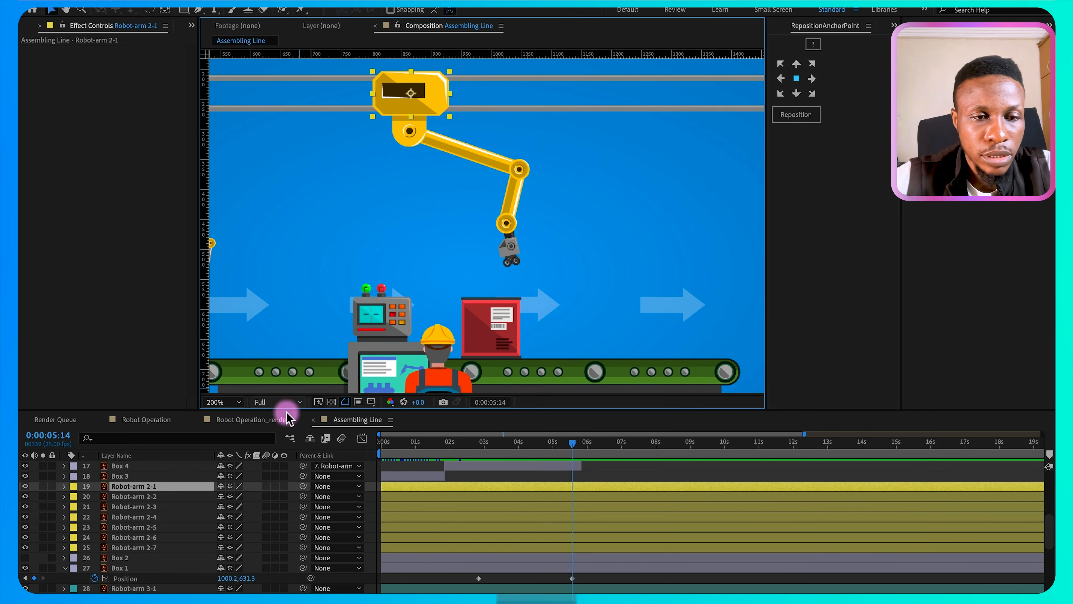
{"action": "left_click", "coordinate": [158, 497]}
{"action": "left_click_drag", "start_coordinate": [306, 500], "coordinate": [160, 485]}
Step: Move Robot-arm 2-4's anchor point to its joint with the mount, and parent the layer to Robot-arm 2-2
{"action": "left_click", "coordinate": [162, 517]}
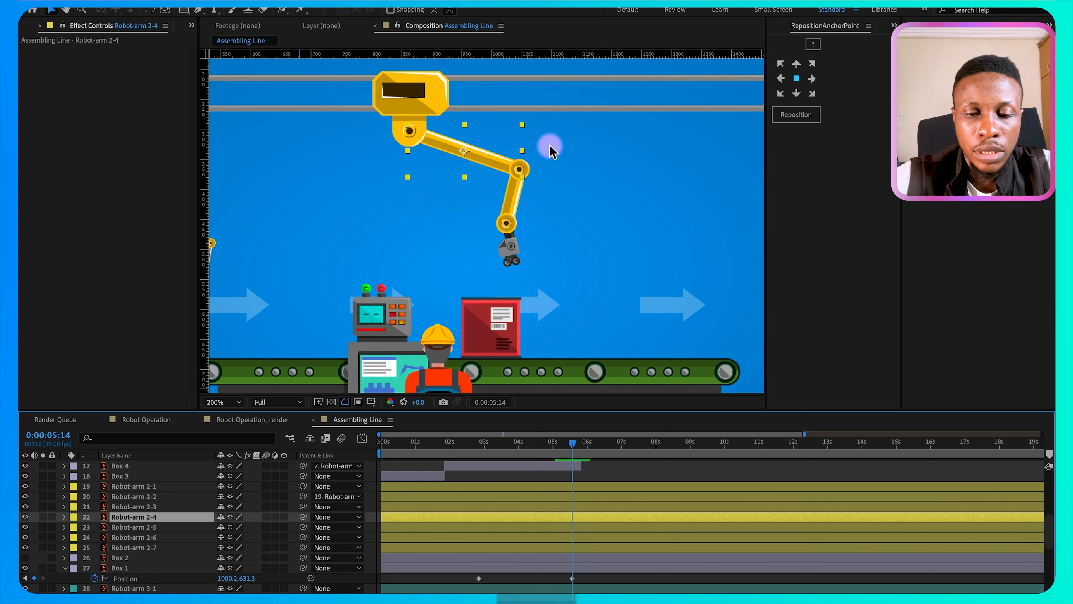
{"action": "key", "text": "y"}
{"action": "left_click_drag", "start_coordinate": [465, 152], "coordinate": [412, 135]}
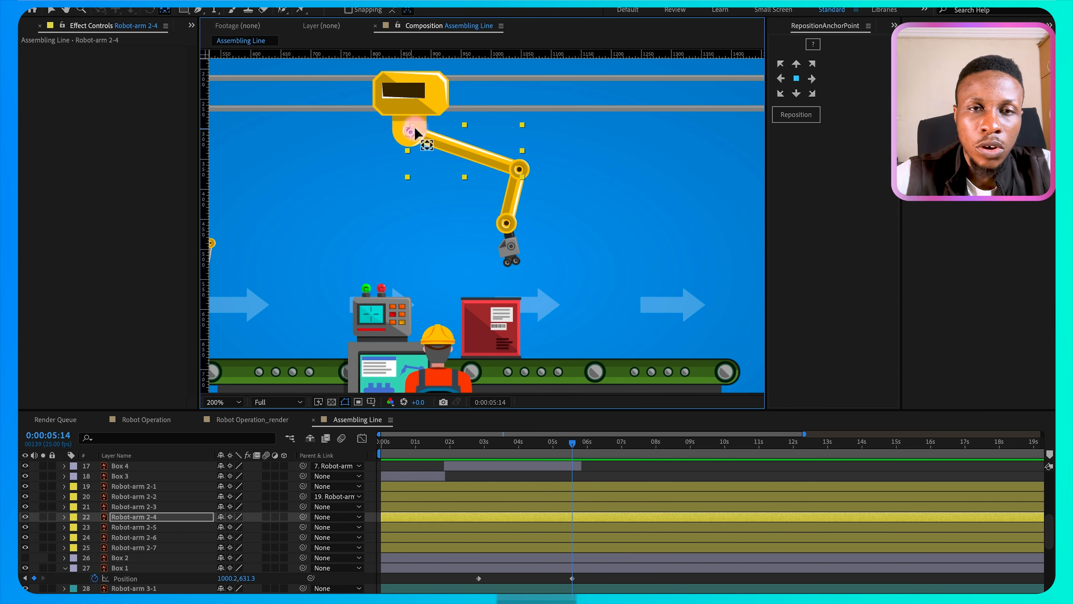
{"action": "key", "text": "v"}
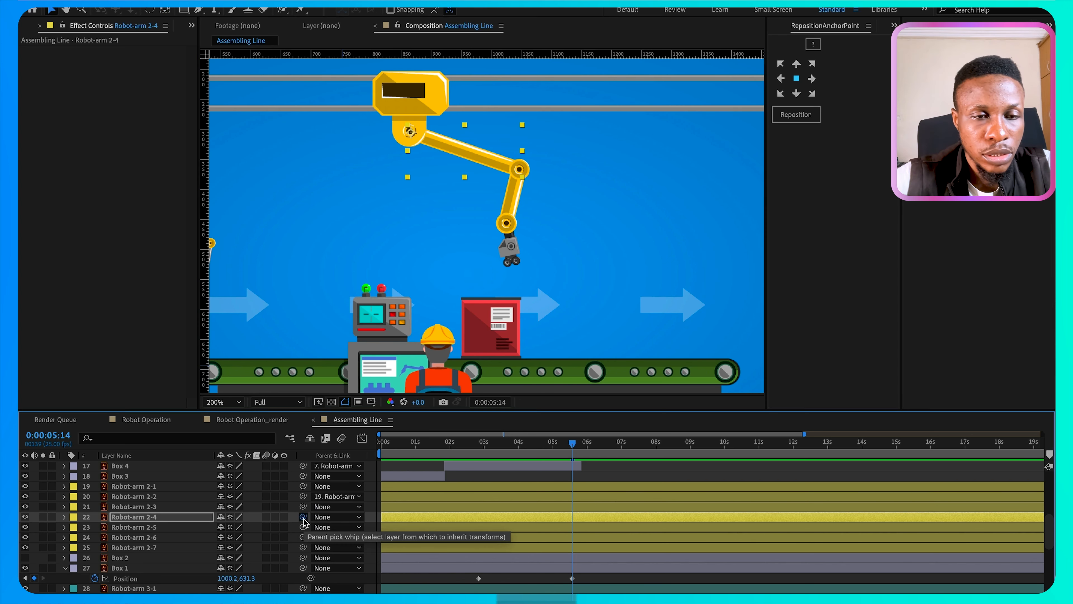
{"action": "left_click_drag", "start_coordinate": [303, 516], "coordinate": [164, 498]}
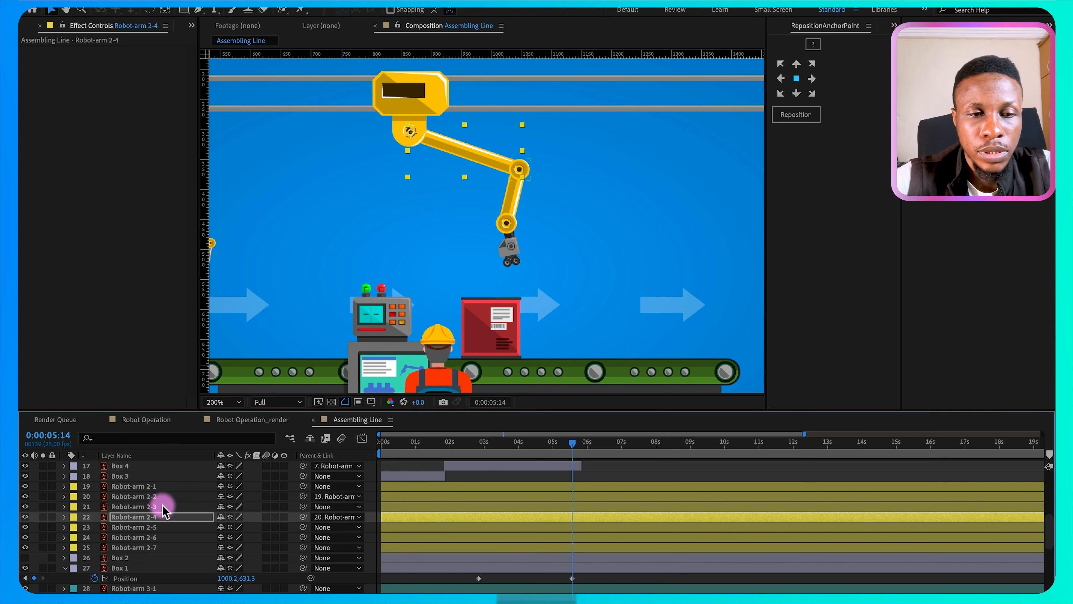
Step: Parent Robot-arm 2-3 to Robot-arm 2-4, and Robot-arm 2-5 to Robot-arm 2-6
{"action": "left_click", "coordinate": [161, 506]}
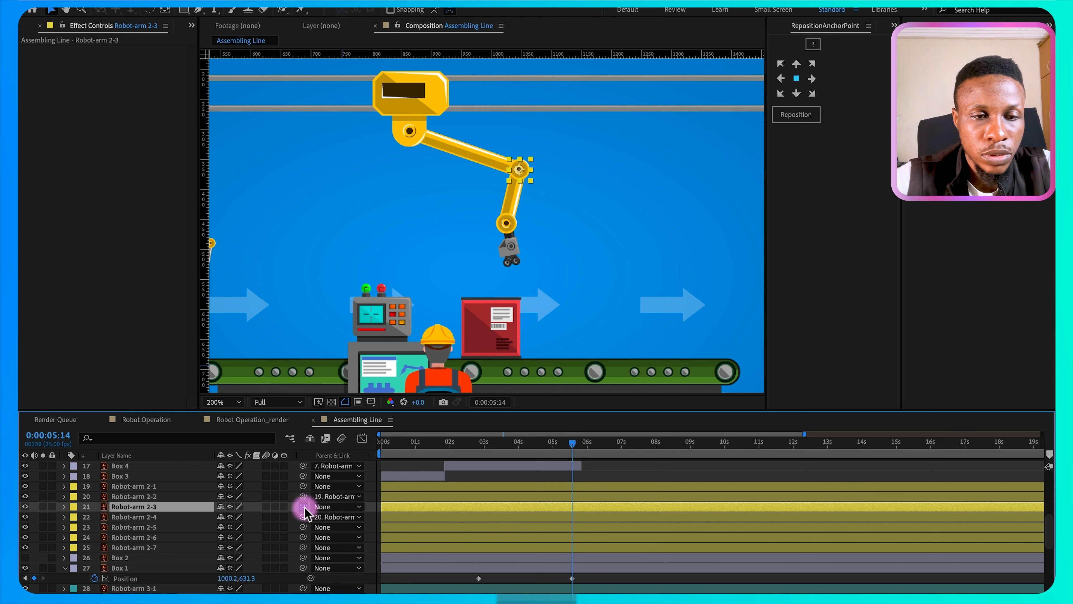
{"action": "left_click_drag", "start_coordinate": [305, 513], "coordinate": [175, 516]}
{"action": "left_click", "coordinate": [164, 528]}
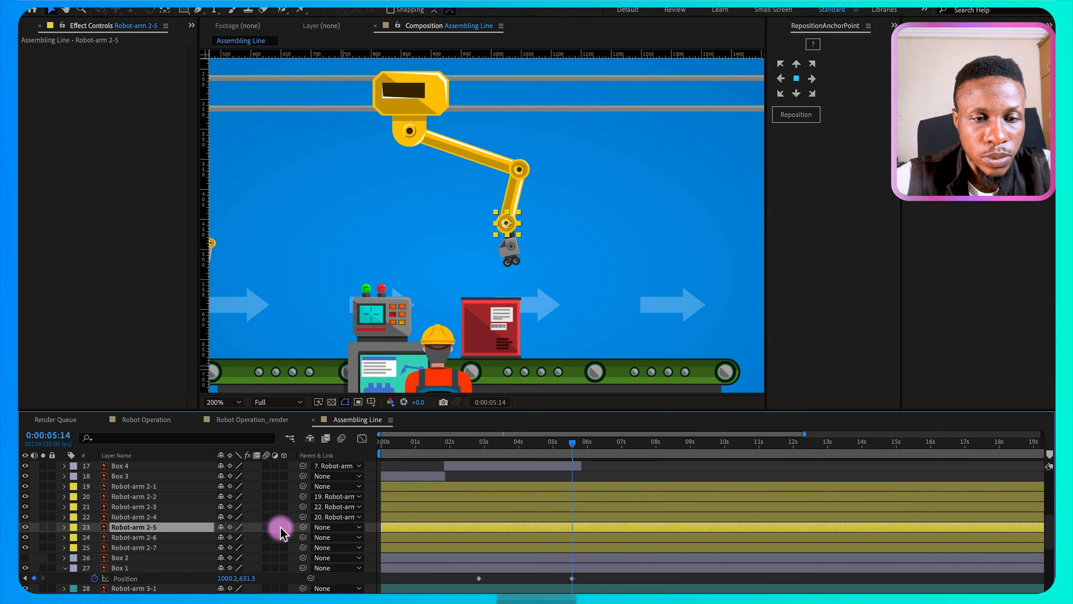
{"action": "left_click_drag", "start_coordinate": [307, 531], "coordinate": [163, 534]}
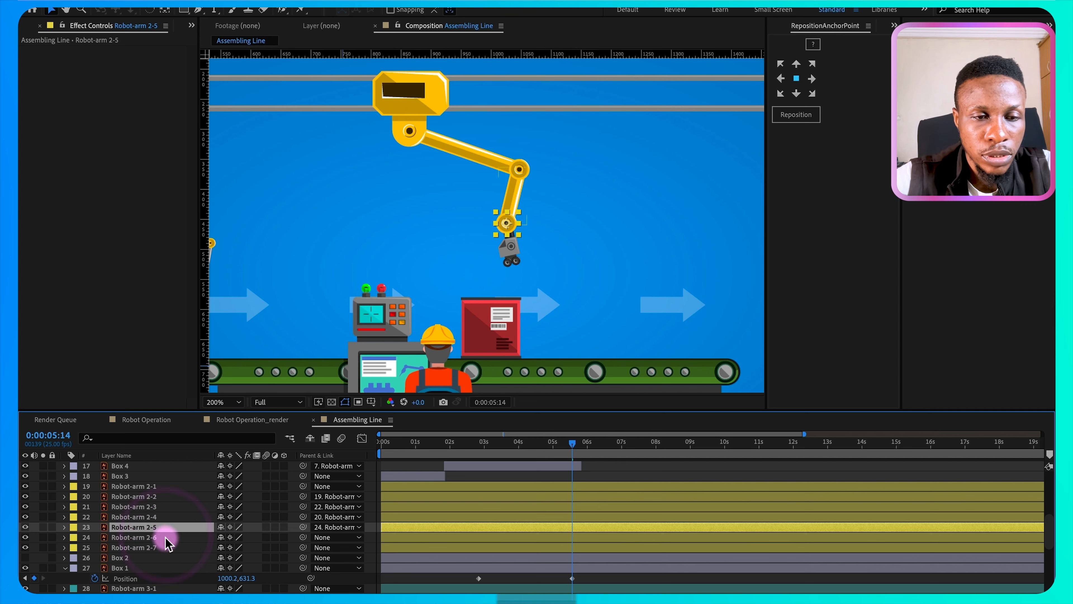
Step: Parent Robot-arm 2-6 to Robot-arm 2-3, and Robot-arm 2-7 to Robot-arm 2-5
{"action": "left_click", "coordinate": [165, 539]}
{"action": "left_click_drag", "start_coordinate": [303, 537], "coordinate": [154, 508]}
{"action": "left_click", "coordinate": [153, 547]}
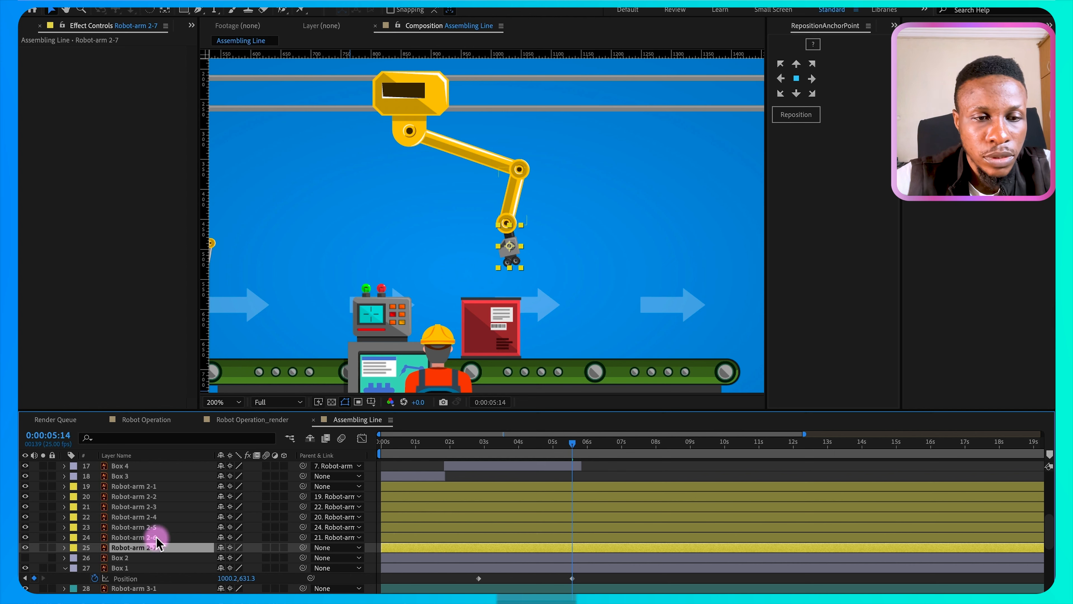
{"action": "left_click", "coordinate": [154, 528]}
{"action": "left_click_drag", "start_coordinate": [303, 546], "coordinate": [254, 552]}
Step: Reveal Robot-arm 2-5's Rotation to test the lower joint, and undo the test change
{"action": "left_click", "coordinate": [173, 528]}
{"action": "key", "text": "r"}
{"action": "key", "text": "ctrl+z"}
Step: Try rotating Robot-arm 2-2 by 5° to test the arm's parenting, and undo the rotation
{"action": "left_click", "coordinate": [171, 496]}
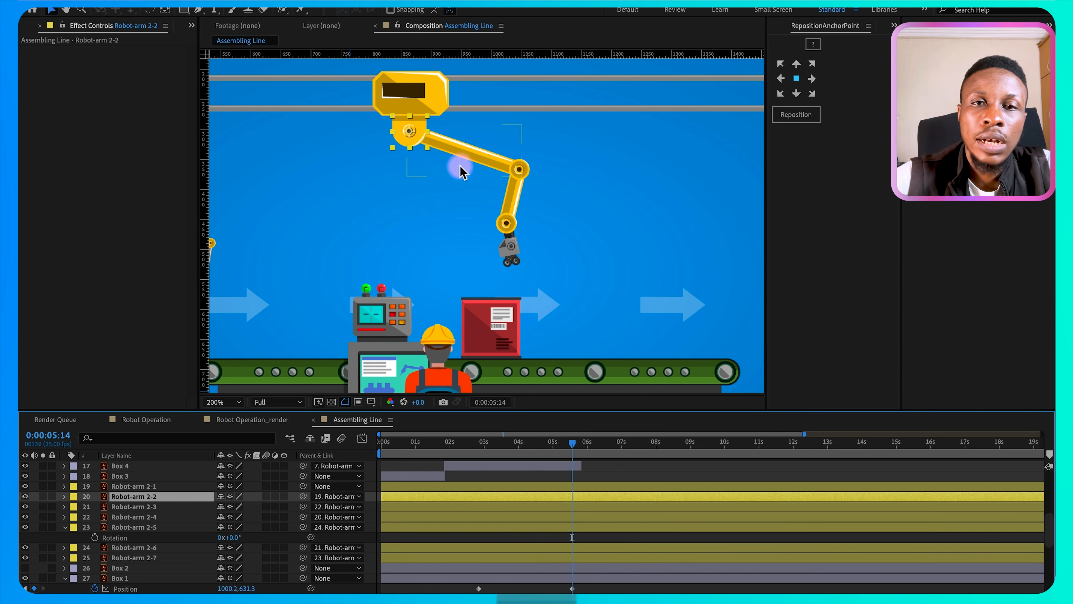
{"action": "left_click", "coordinate": [468, 157]}
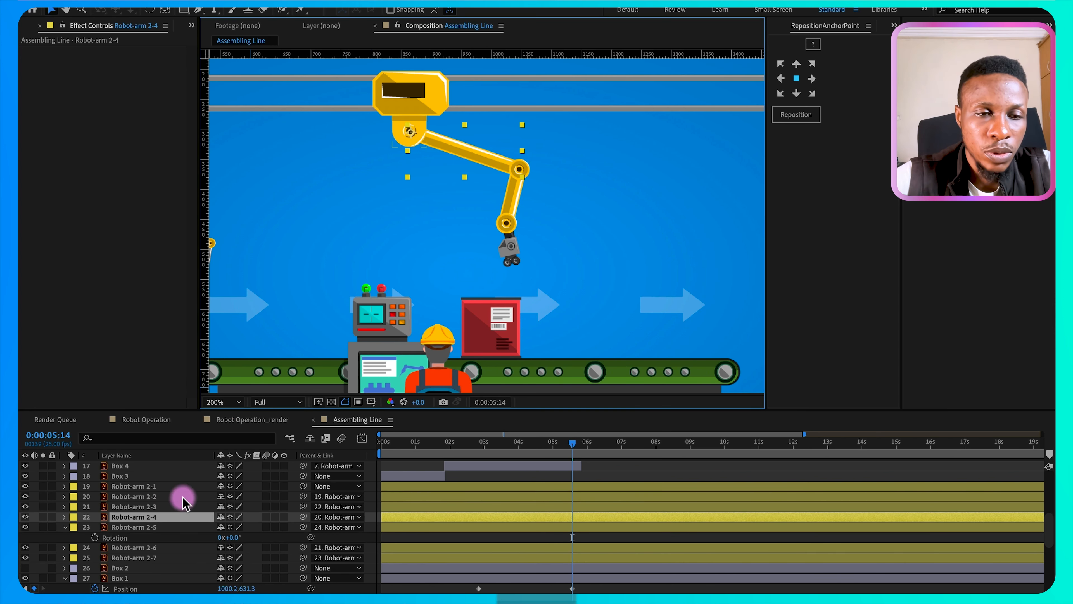
{"action": "left_click", "coordinate": [164, 506]}
{"action": "left_click", "coordinate": [151, 497]}
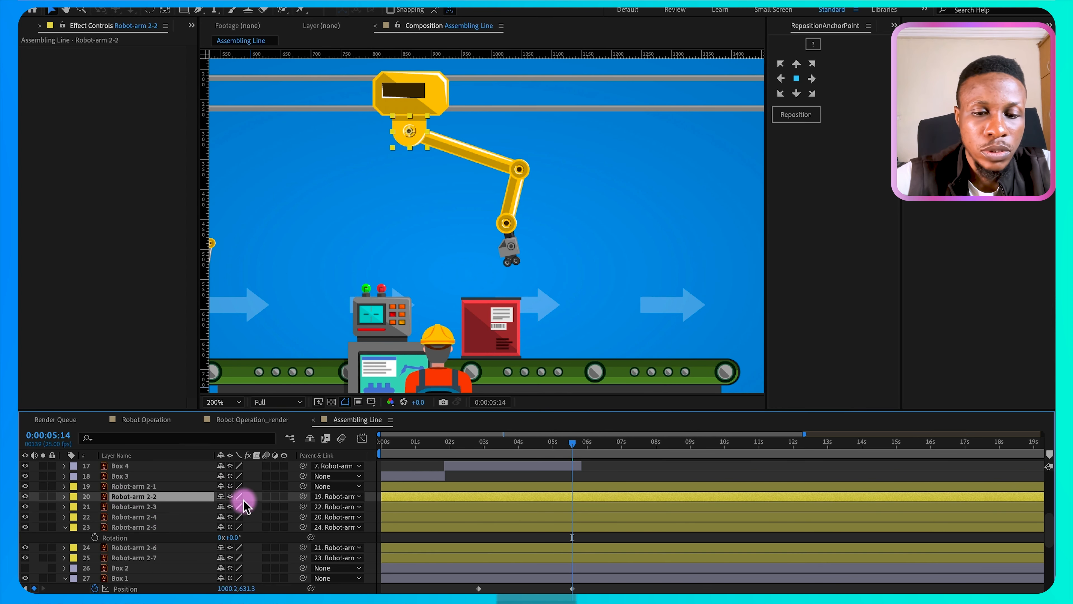
{"action": "key", "text": "r"}
{"action": "left_click_drag", "start_coordinate": [233, 507], "coordinate": [256, 521]}
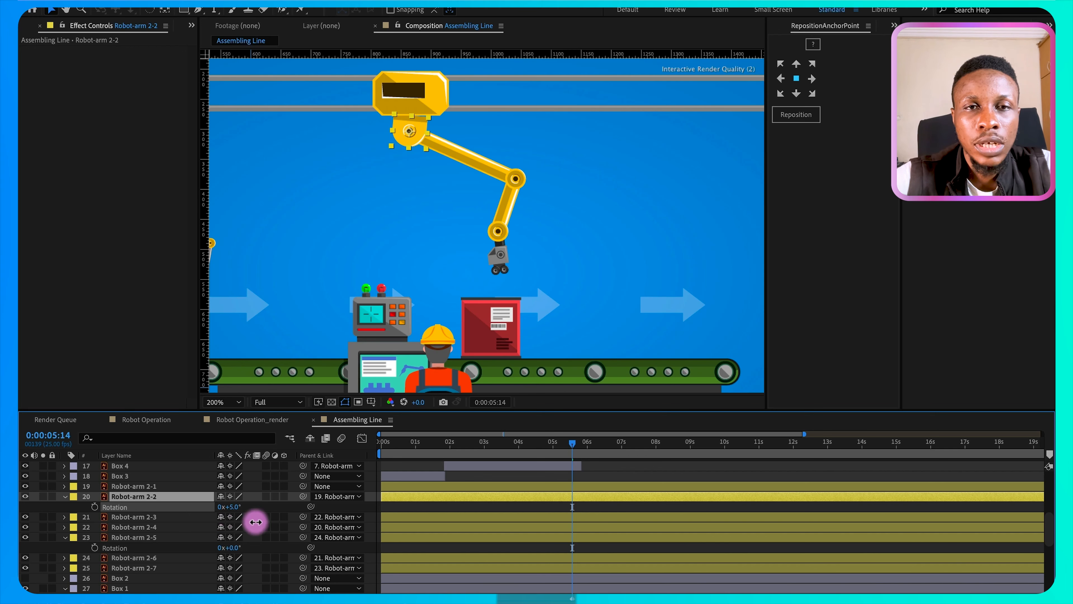
{"action": "left_click", "coordinate": [515, 179]}
{"action": "key", "text": "super+z"}
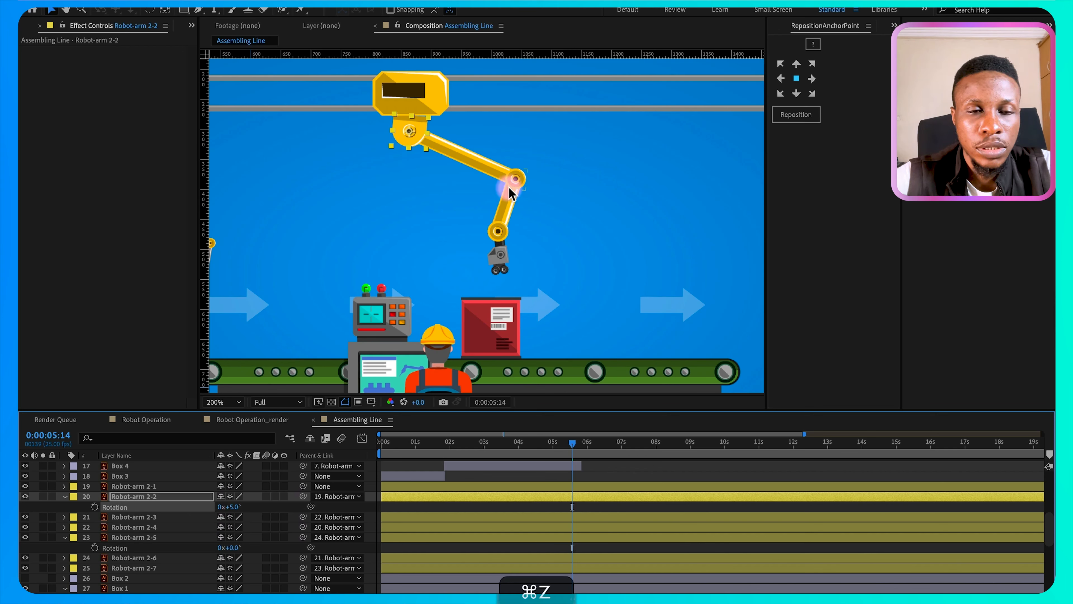
Step: Try rotating Robot-arm 2-4 by 20° to test how the linked arm parts swing
{"action": "left_click", "coordinate": [132, 501]}
{"action": "key", "text": "r"}
{"action": "left_click", "coordinate": [135, 508]}
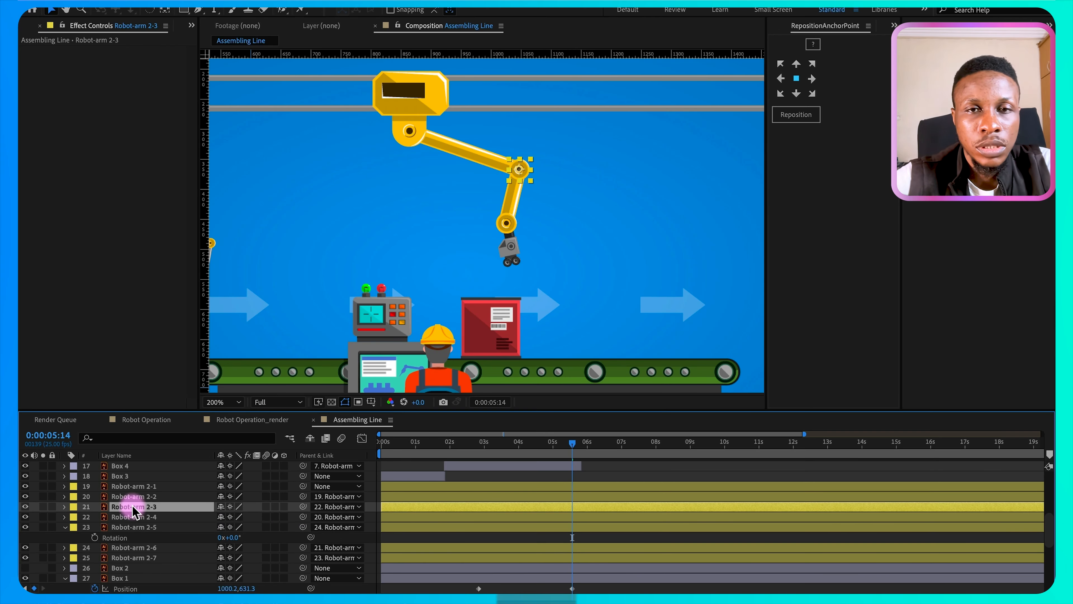
{"action": "left_click", "coordinate": [135, 517]}
{"action": "key", "text": "r"}
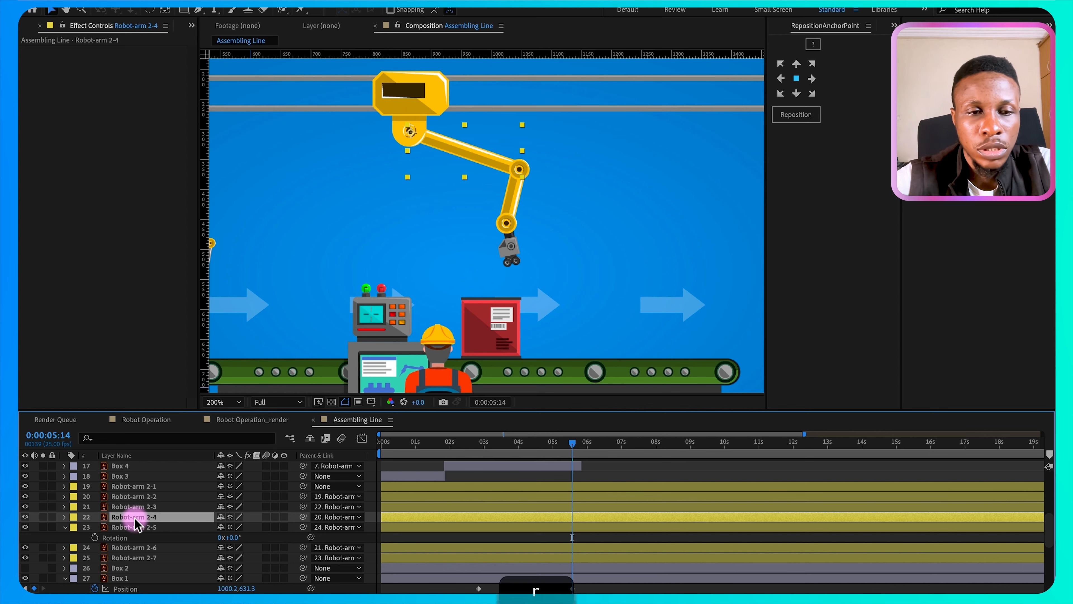
{"action": "mouse_move", "coordinate": [234, 529]}
{"action": "left_mouse_down"}
{"action": "mouse_move", "coordinate": [203, 527]}
{"action": "mouse_move", "coordinate": [261, 525]}
{"action": "mouse_move", "coordinate": [239, 534]}
{"action": "mouse_move", "coordinate": [254, 534]}
{"action": "left_mouse_up"}
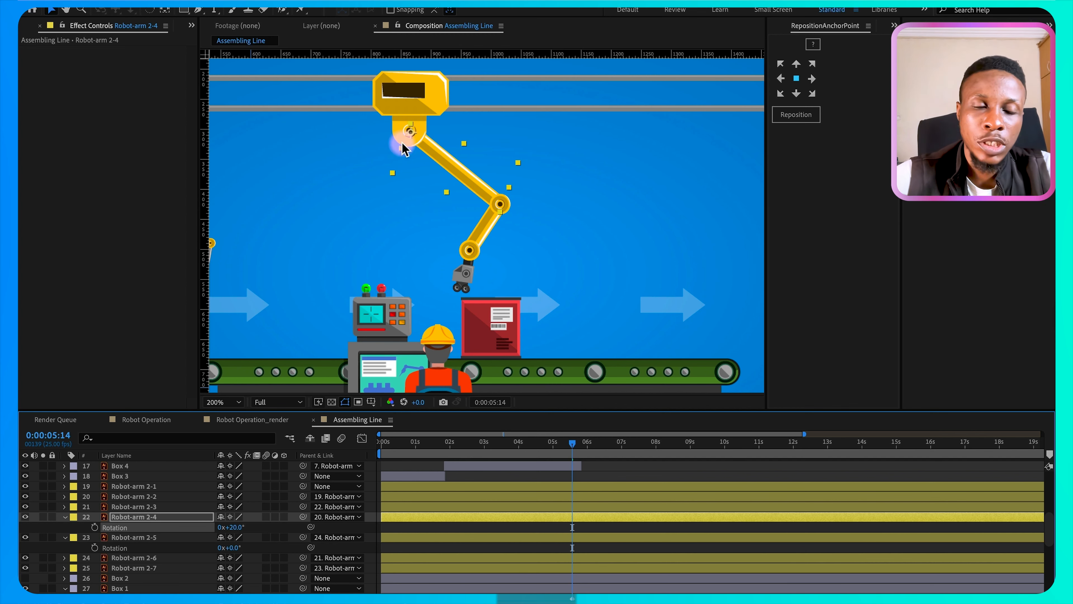
Step: Set Robot-arm 2-1's Position to 1029.7, 240.6 at 0:00:05:03
{"action": "left_click_drag", "start_coordinate": [537, 439], "coordinate": [558, 462]}
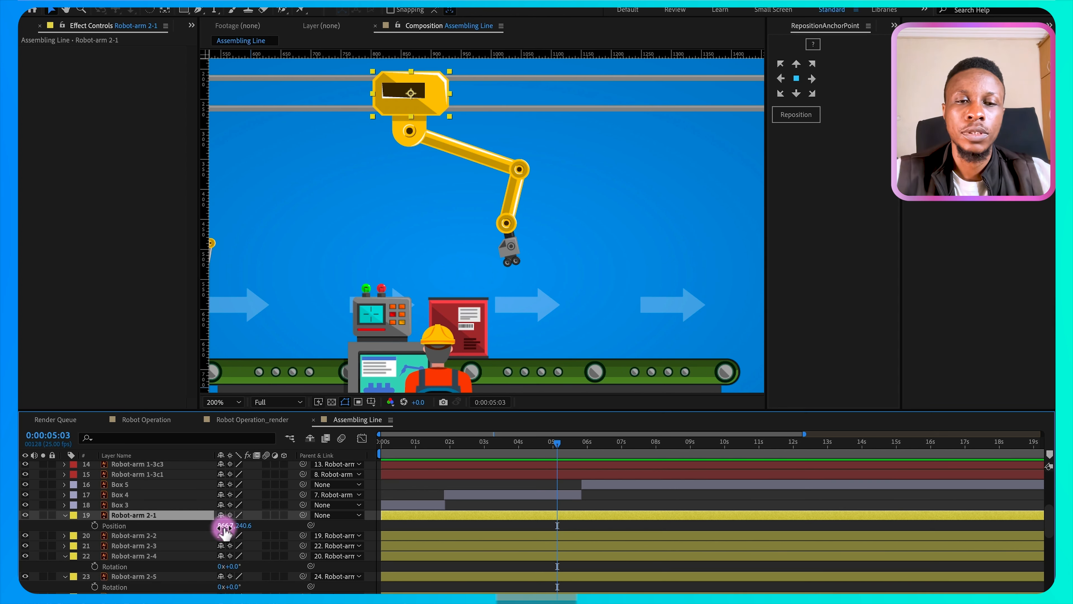
{"action": "left_click_drag", "start_coordinate": [224, 528], "coordinate": [319, 509]}
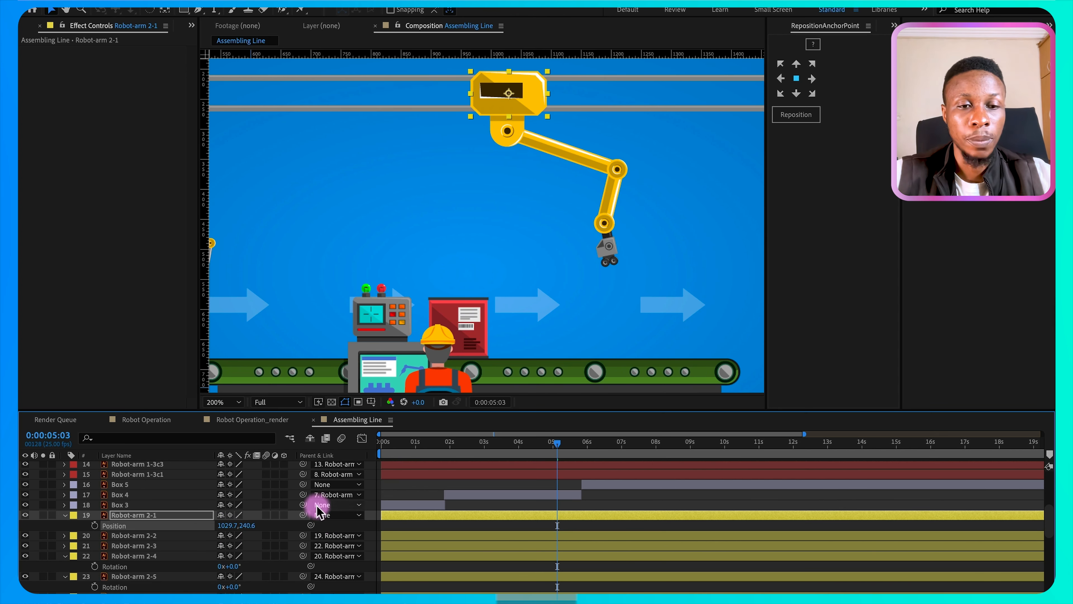
Step: Keyframe Robot-arm 2-1's Position at 0:00:05:03 and set it to 950.7, 240.6 at 0:00:06:05
{"action": "left_click", "coordinate": [94, 526]}
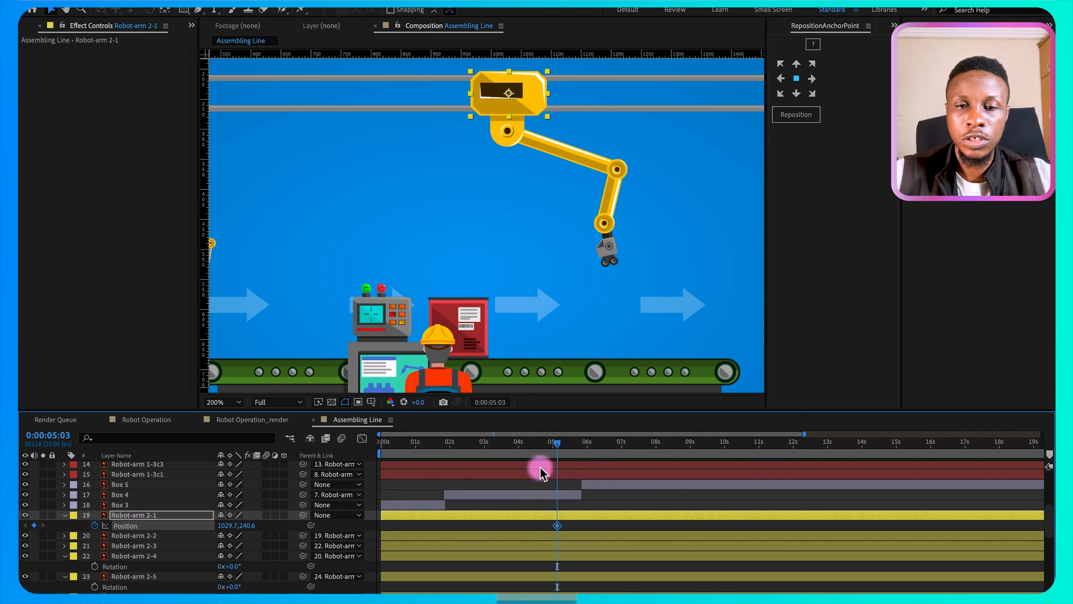
{"action": "left_click_drag", "start_coordinate": [558, 451], "coordinate": [594, 445]}
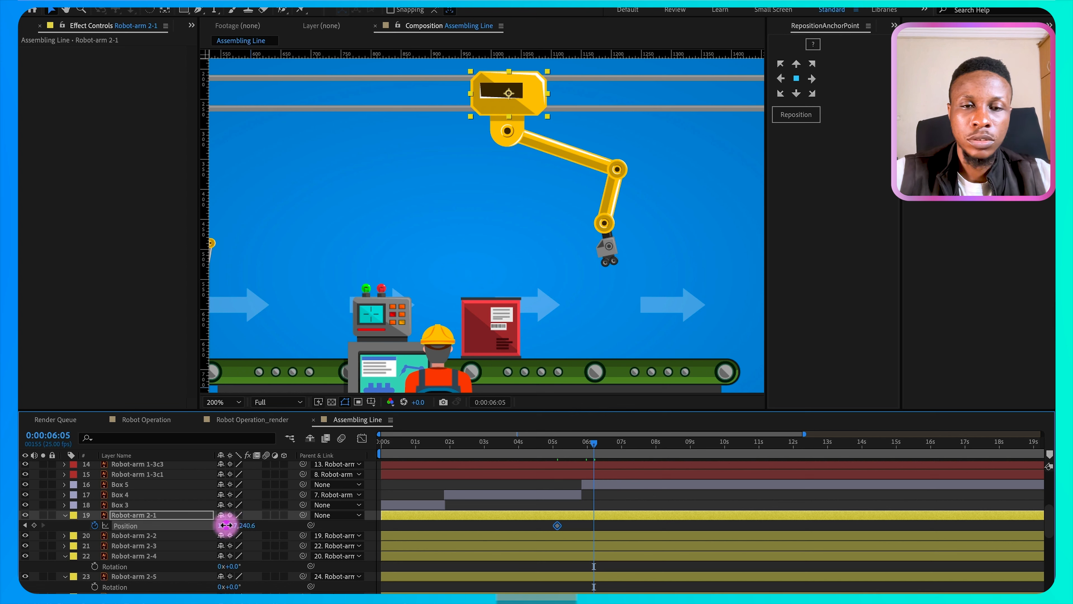
{"action": "left_click_drag", "start_coordinate": [226, 525], "coordinate": [178, 525]}
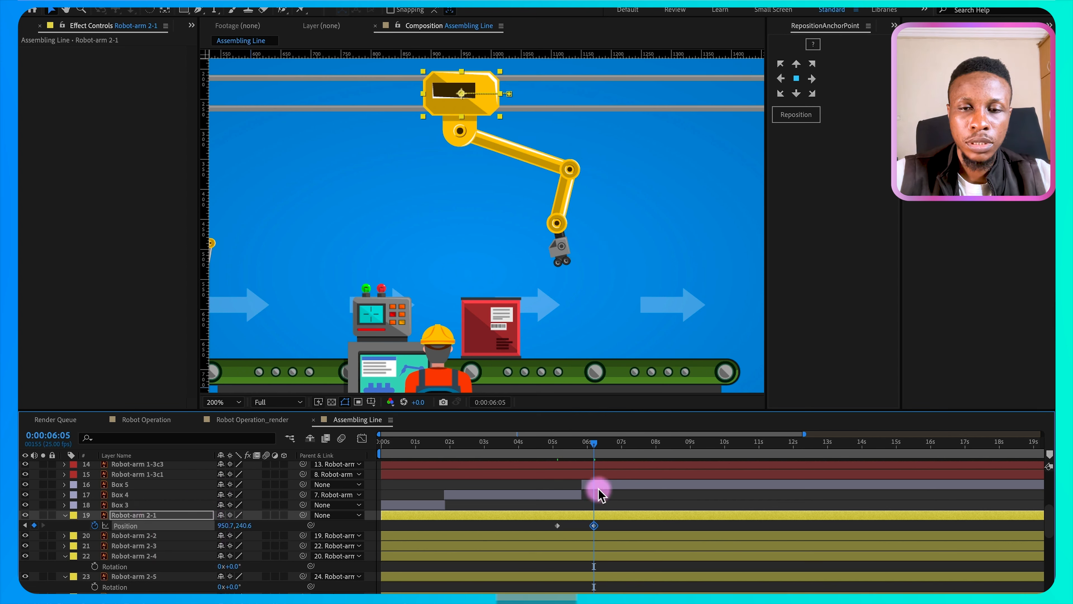
Step: Add 0° Rotation keyframes to Robot-arm 2-4 and Robot-arm 2-3 at 0:00:05:14
{"action": "left_click_drag", "start_coordinate": [594, 446], "coordinate": [572, 445]}
{"action": "left_click", "coordinate": [517, 147]}
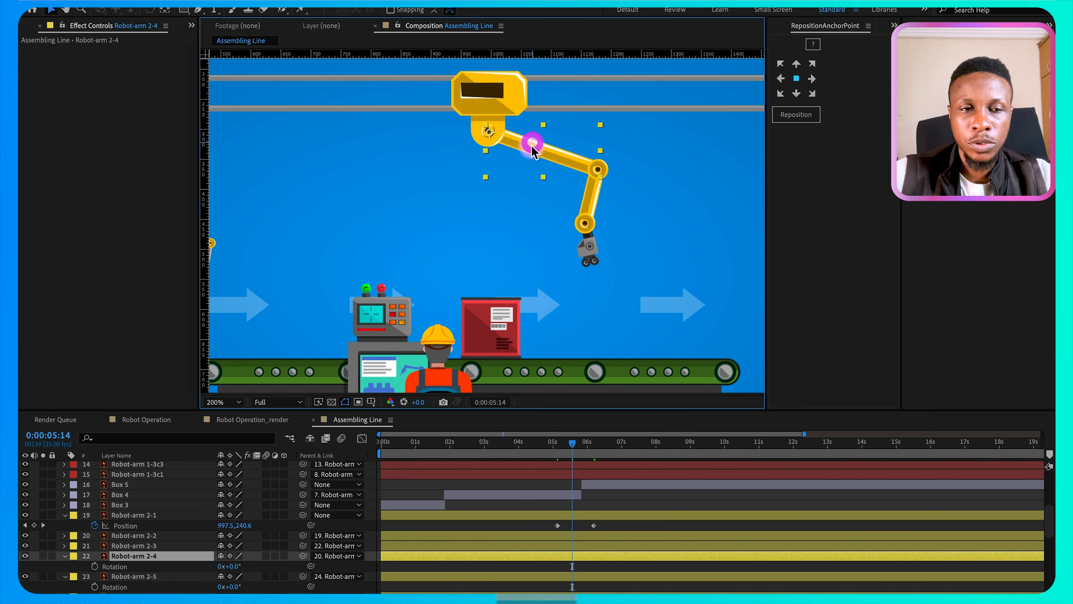
{"action": "left_click", "coordinate": [94, 566]}
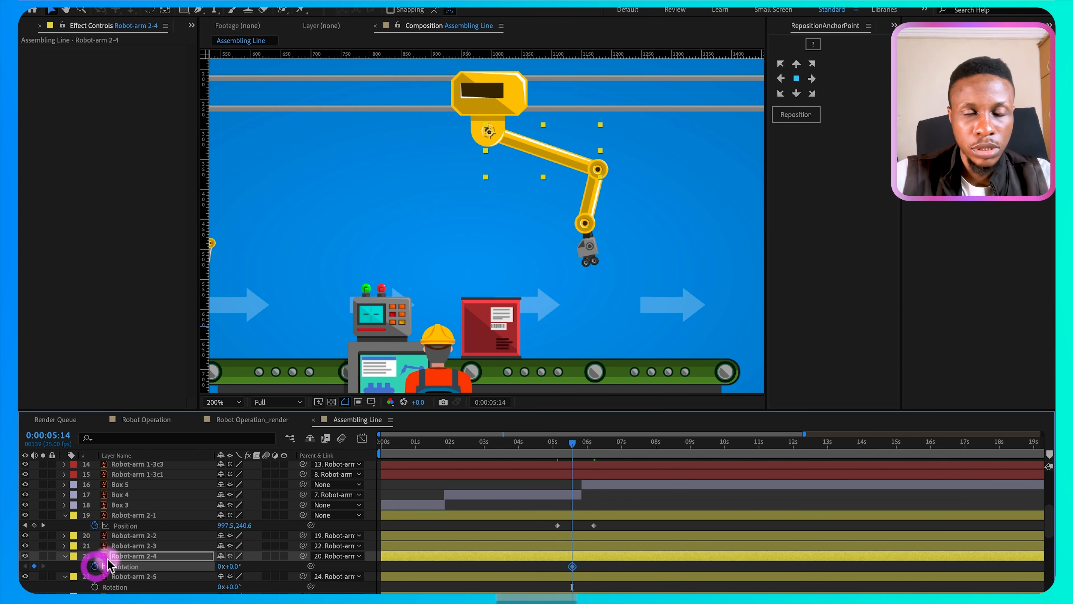
{"action": "left_click", "coordinate": [609, 173]}
{"action": "key", "text": "r"}
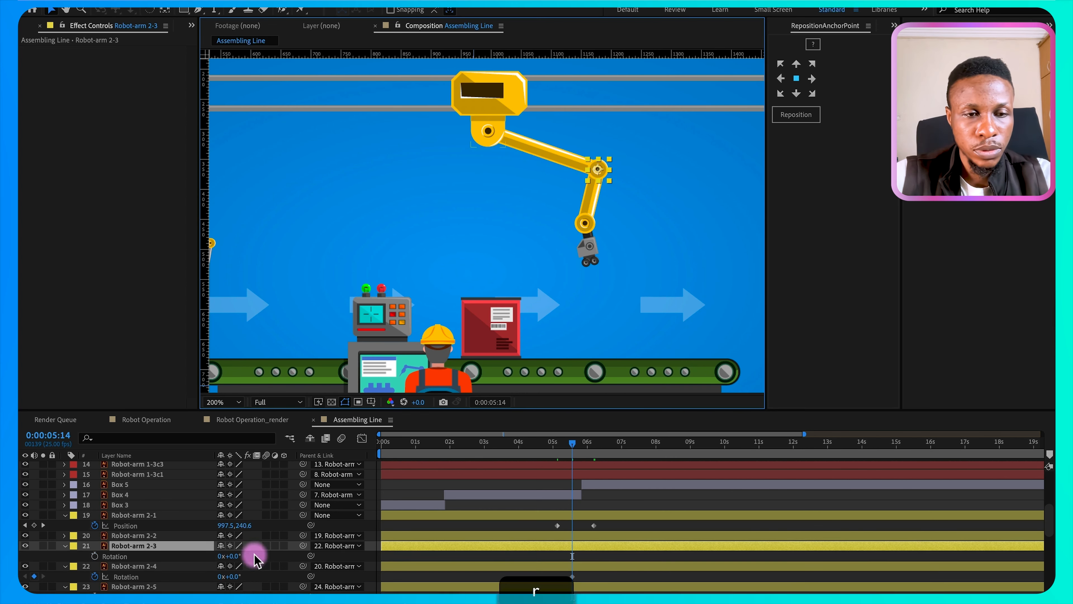
{"action": "left_click", "coordinate": [94, 556]}
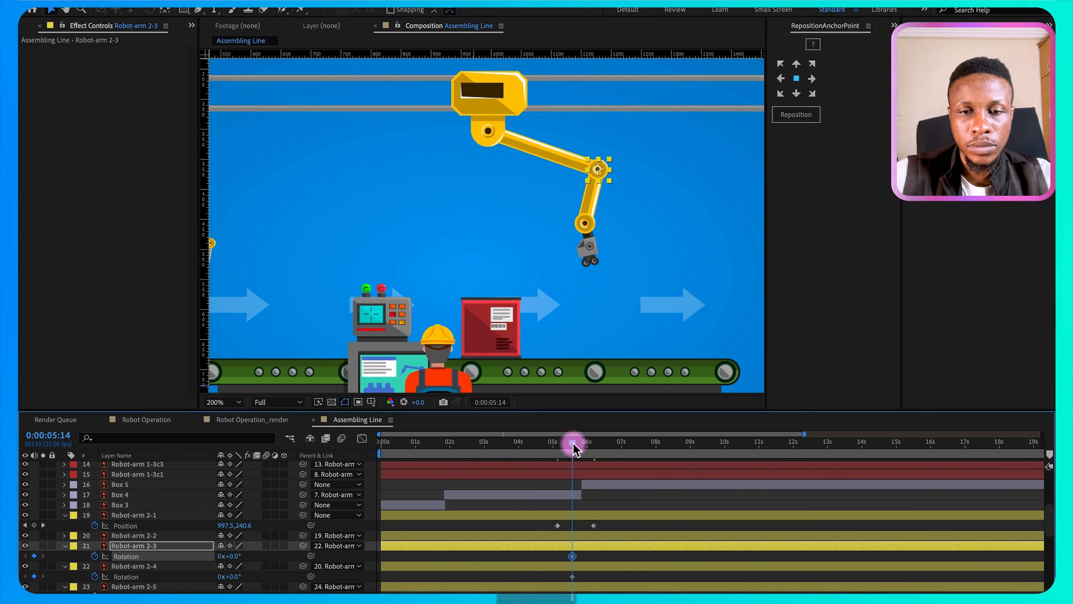
Step: At 0:00:06:05, set Robot-arm 2-4's Rotation to 41° and Robot-arm 2-3's Rotation to 4°
{"action": "left_click_drag", "start_coordinate": [573, 447], "coordinate": [594, 446]}
{"action": "left_click_drag", "start_coordinate": [232, 556], "coordinate": [268, 580]}
{"action": "left_click_drag", "start_coordinate": [234, 555], "coordinate": [223, 563]}
Step: Animate Robot-arm 2-5's Rotation from 0° just after the other joints' first keyframes to -34° at 0:00:06:05
{"action": "left_click", "coordinate": [477, 264]}
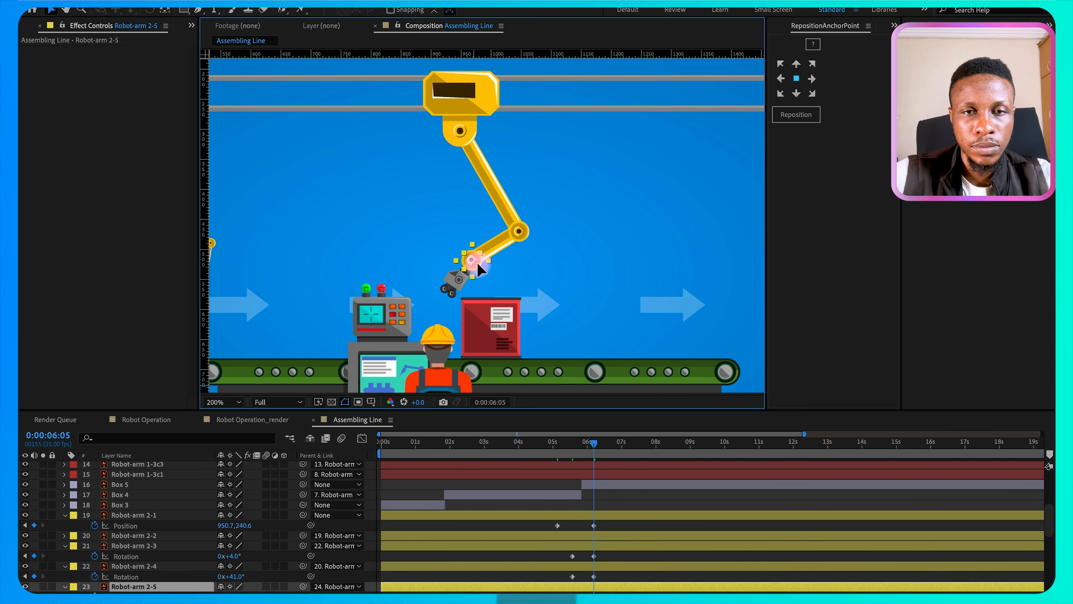
{"action": "key", "text": "r"}
{"action": "left_click", "coordinate": [94, 558]}
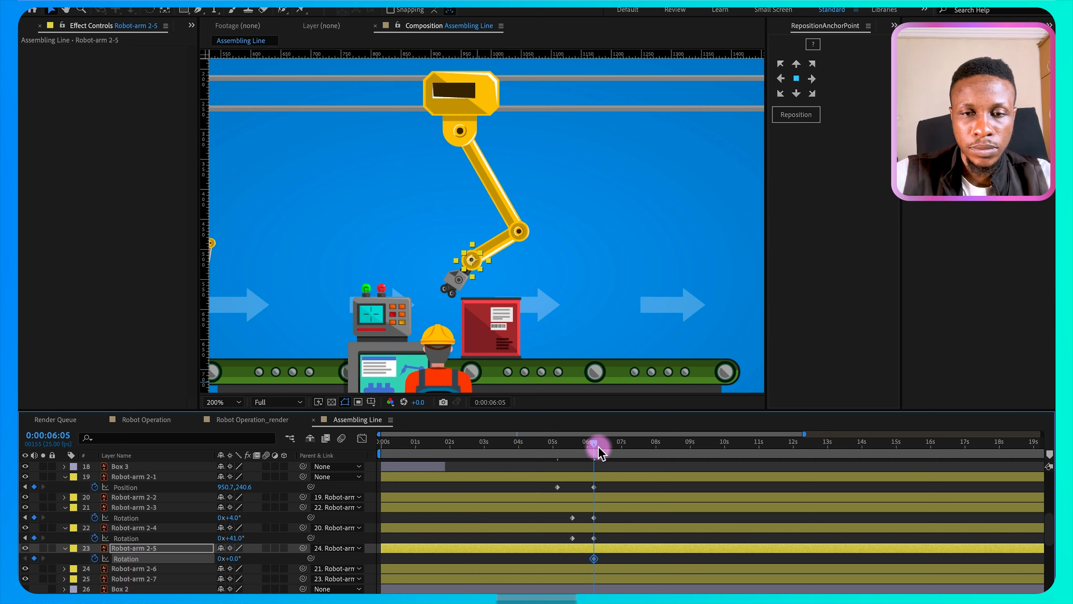
{"action": "left_click_drag", "start_coordinate": [593, 558], "coordinate": [576, 558]}
{"action": "left_click_drag", "start_coordinate": [239, 558], "coordinate": [227, 561]}
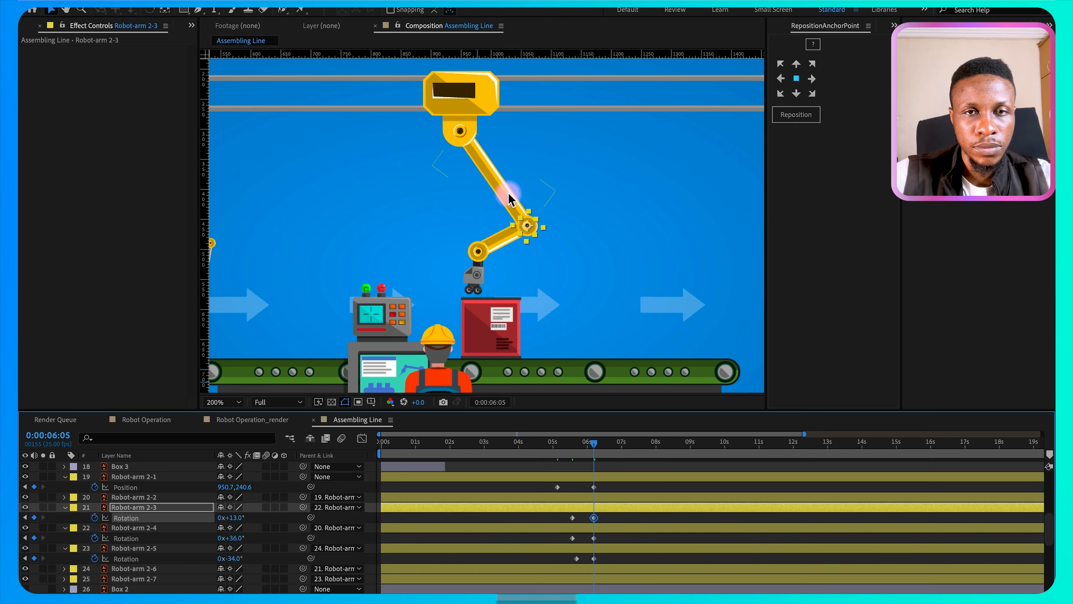
Step: Refine the lowered pose to about 11°, 40° and -39° for Robot-arm 2-3, 2-4 and 2-5, and delay those keyframes to about 0:00:07:03
{"action": "left_click", "coordinate": [504, 189]}
{"action": "left_click_drag", "start_coordinate": [236, 539], "coordinate": [237, 539]}
{"action": "left_click_drag", "start_coordinate": [594, 517], "coordinate": [625, 518]}
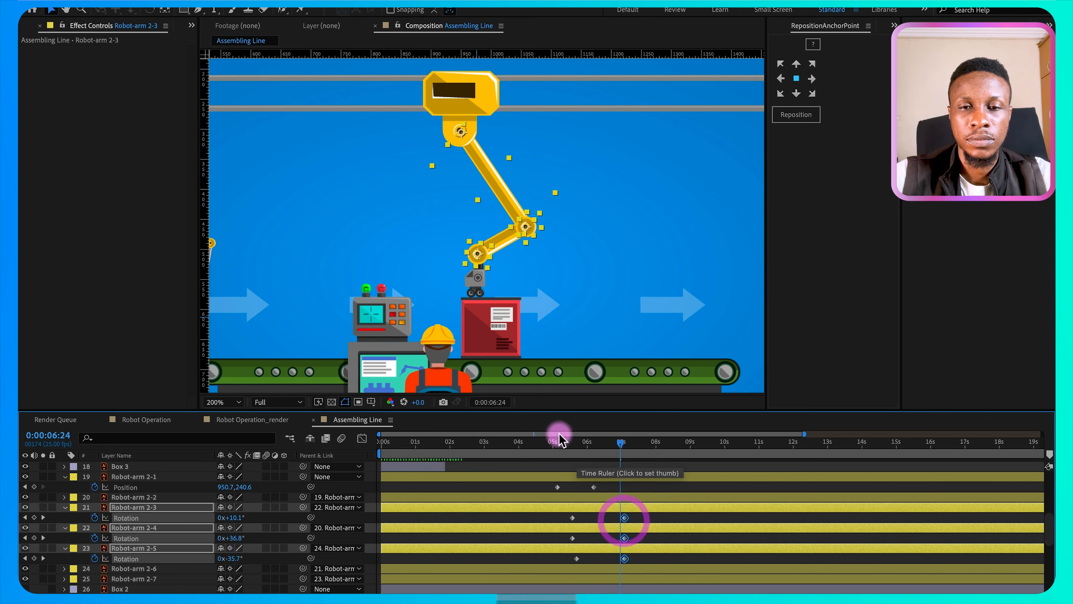
Step: Preview the arm's descent and set Robot-arm 2-3's starting Rotation to 33.3° near 0:00:05:14
{"action": "left_click", "coordinate": [553, 442]}
{"action": "key", "text": "space"}
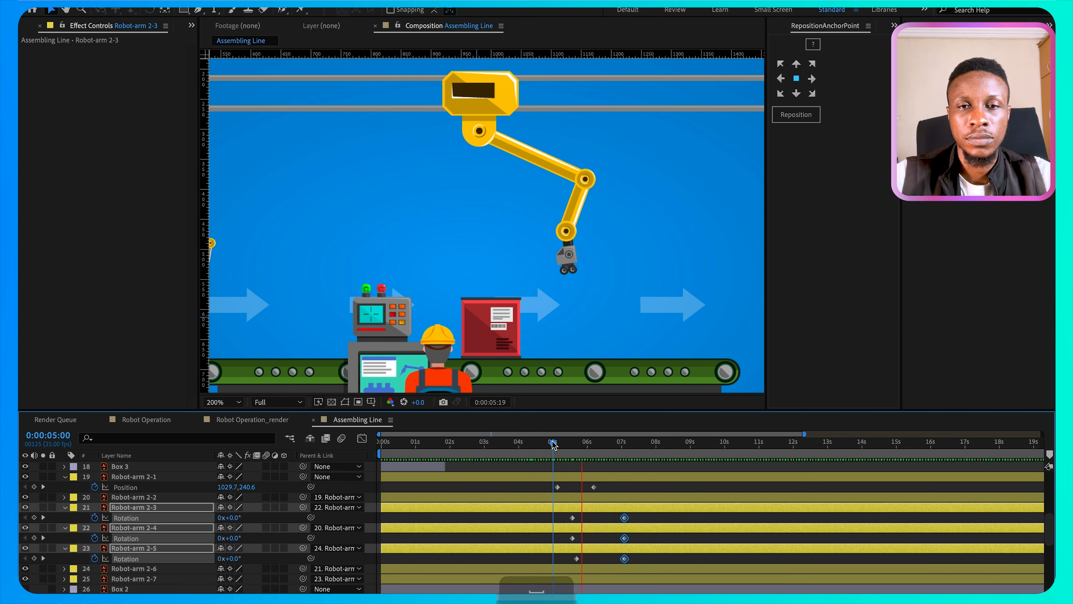
{"action": "left_click", "coordinate": [606, 444]}
{"action": "left_click_drag", "start_coordinate": [605, 444], "coordinate": [572, 446]}
{"action": "left_click_drag", "start_coordinate": [228, 517], "coordinate": [257, 520]}
{"action": "key", "text": "ctrl+z"}
Step: Hold Robot-arm 2-1's Position at 0:00:07:03, set it to 1054.7, 240.6 at 0:00:08:09, and keyframe the joints' current rotations there
{"action": "left_click_drag", "start_coordinate": [545, 452], "coordinate": [627, 477]}
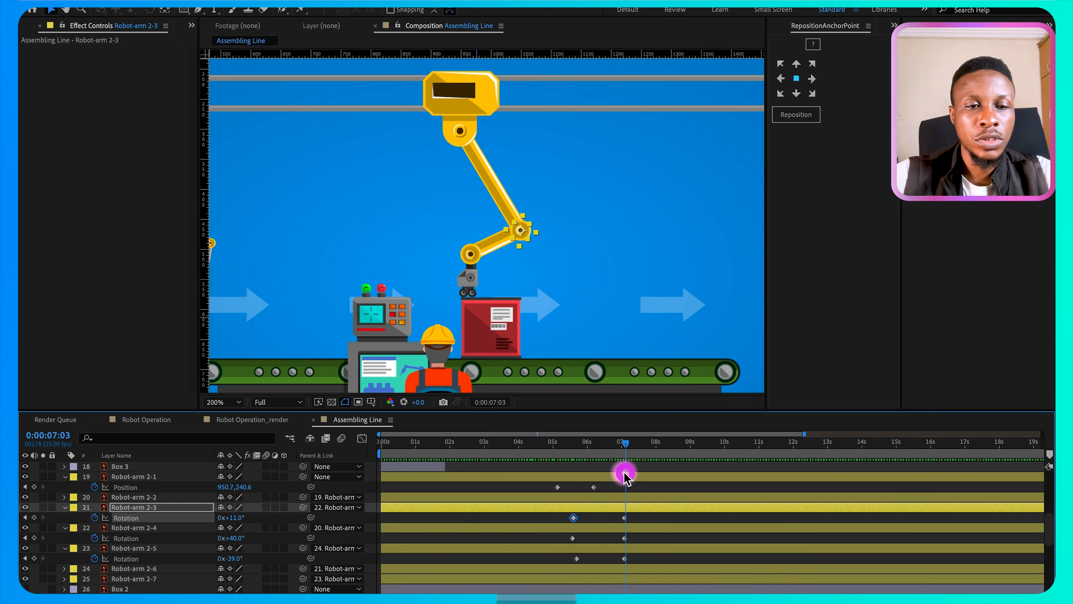
{"action": "left_click", "coordinate": [35, 486]}
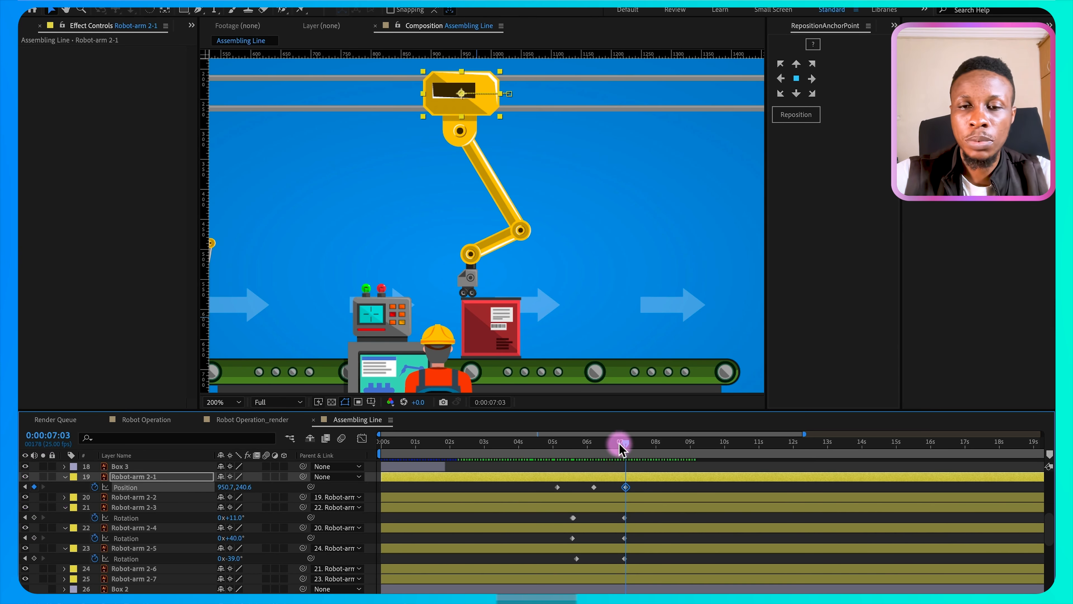
{"action": "left_click_drag", "start_coordinate": [625, 447], "coordinate": [668, 452]}
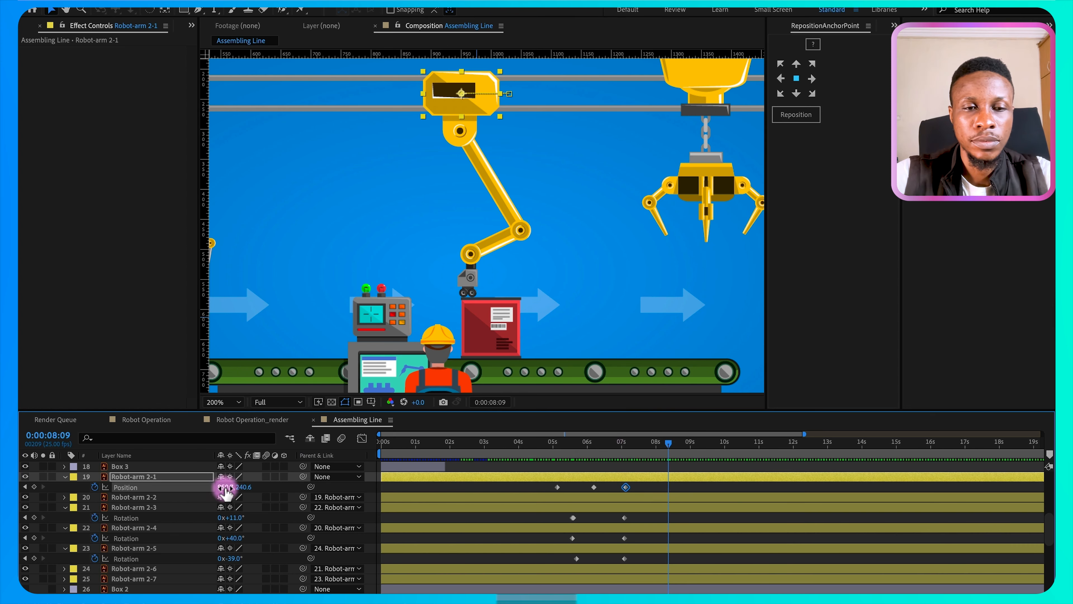
{"action": "left_click_drag", "start_coordinate": [224, 486], "coordinate": [256, 487]}
{"action": "left_click_drag", "start_coordinate": [280, 487], "coordinate": [285, 487]}
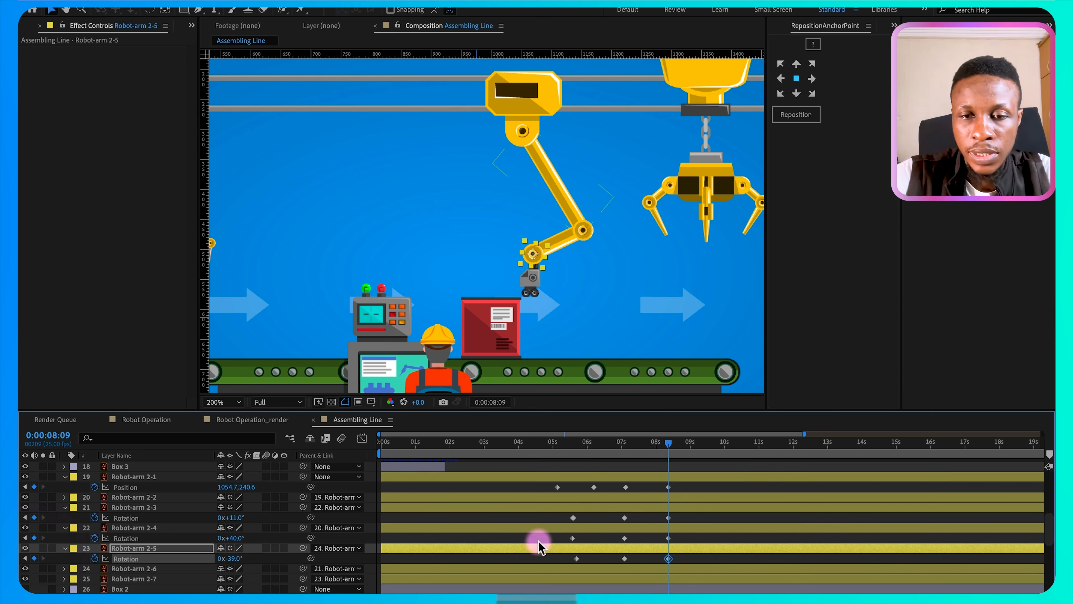
Step: Copy Robot-arm 2-1's first Position keyframe to 0:00:09:14
{"action": "left_click_drag", "start_coordinate": [671, 447], "coordinate": [686, 450]}
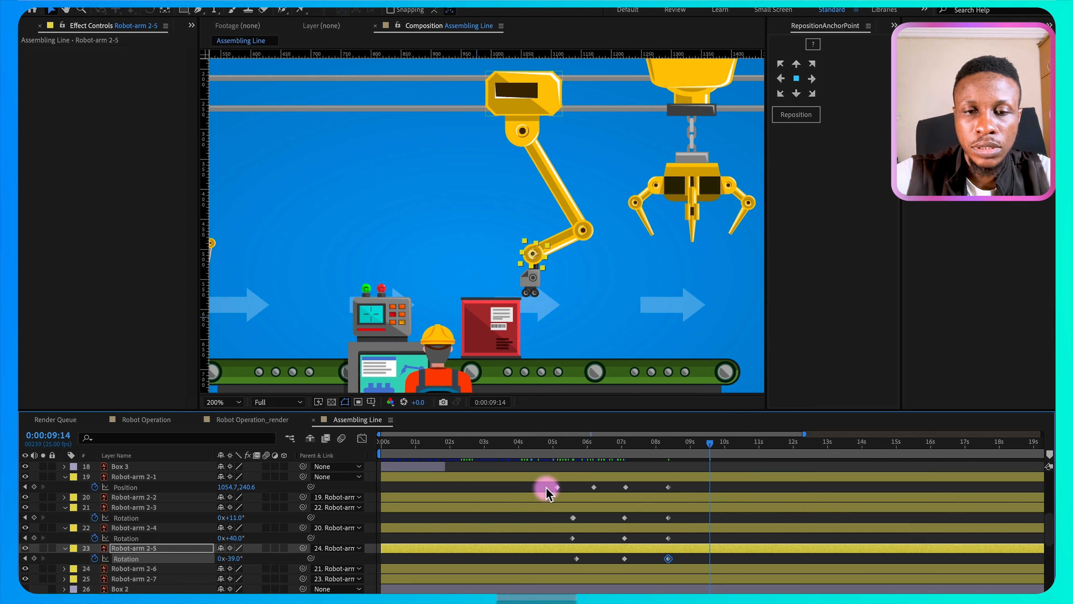
{"action": "left_click", "coordinate": [557, 486]}
{"action": "key", "text": "super+c"}
{"action": "key", "text": "super+v"}
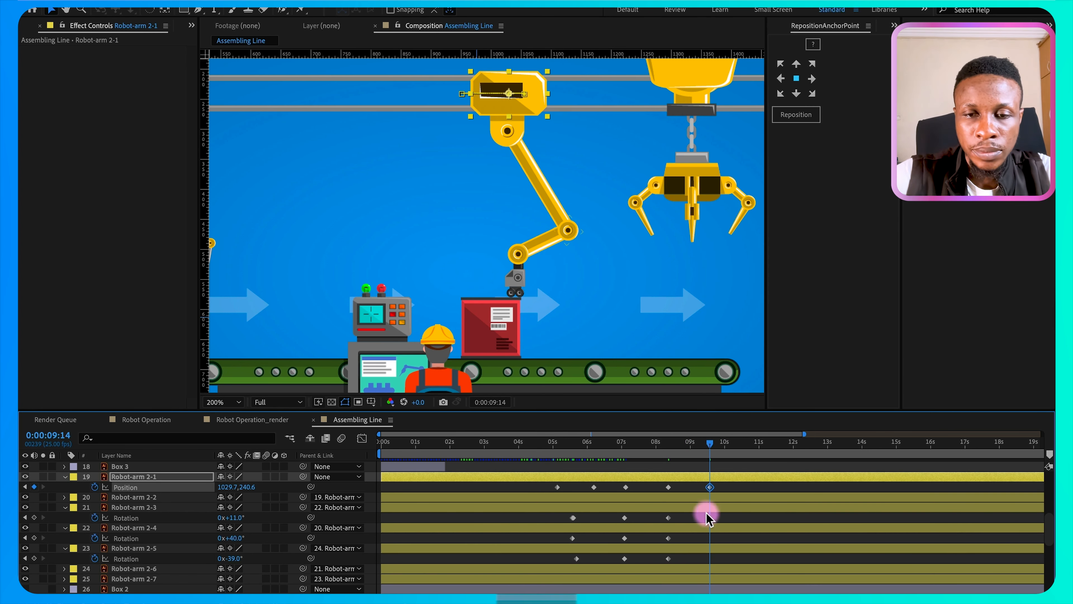
Step: Copy the first Rotation keyframes of Robot-arm 2-3, 2-4 and 2-5 to 0:00:09:14
{"action": "left_click", "coordinate": [572, 517]}
{"action": "key", "text": "super+c"}
{"action": "key", "text": "super+v"}
{"action": "left_click", "coordinate": [572, 538]}
{"action": "key", "text": "super+c"}
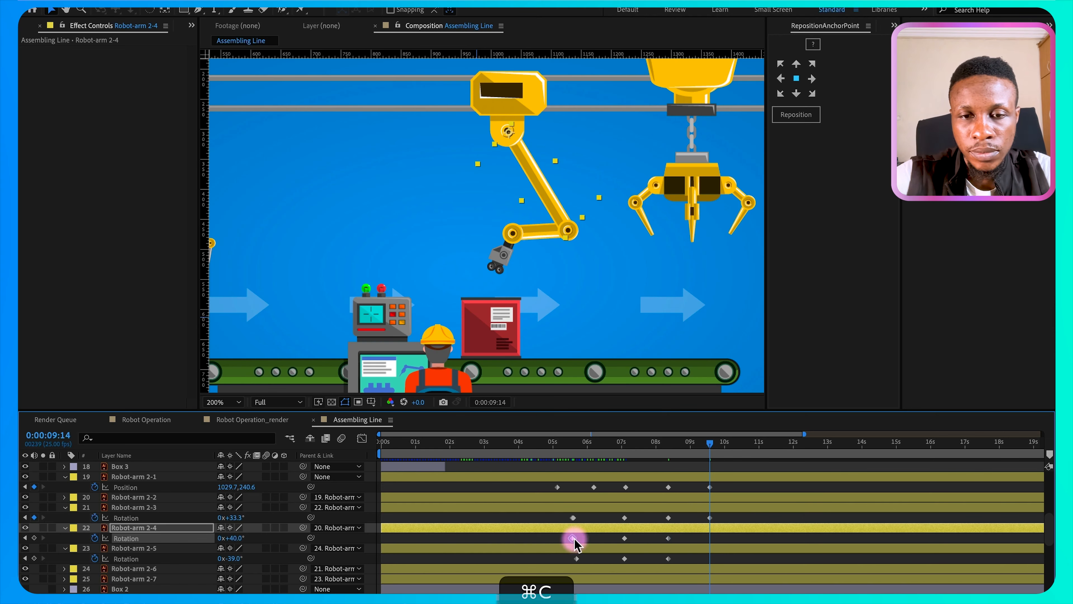
{"action": "key", "text": "super+v"}
{"action": "left_click", "coordinate": [577, 558]}
{"action": "key", "text": "super+c"}
{"action": "key", "text": "super+v"}
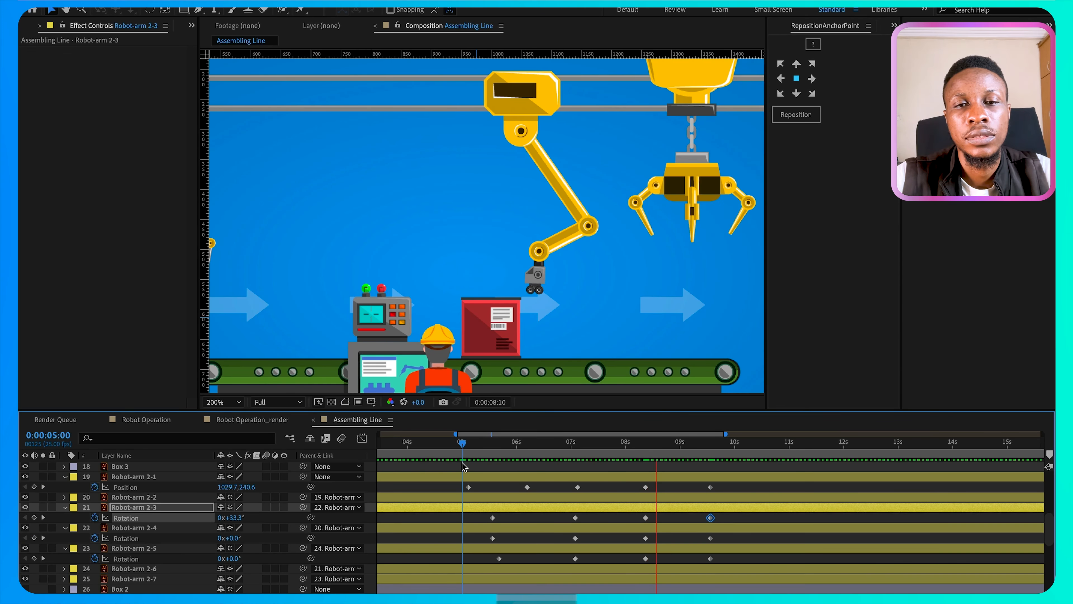
Step: At 0:00:05:24, draw a straight horizontal Pen tool line just above the red box, spanning its width
{"action": "left_click_drag", "start_coordinate": [606, 436], "coordinate": [486, 491]}
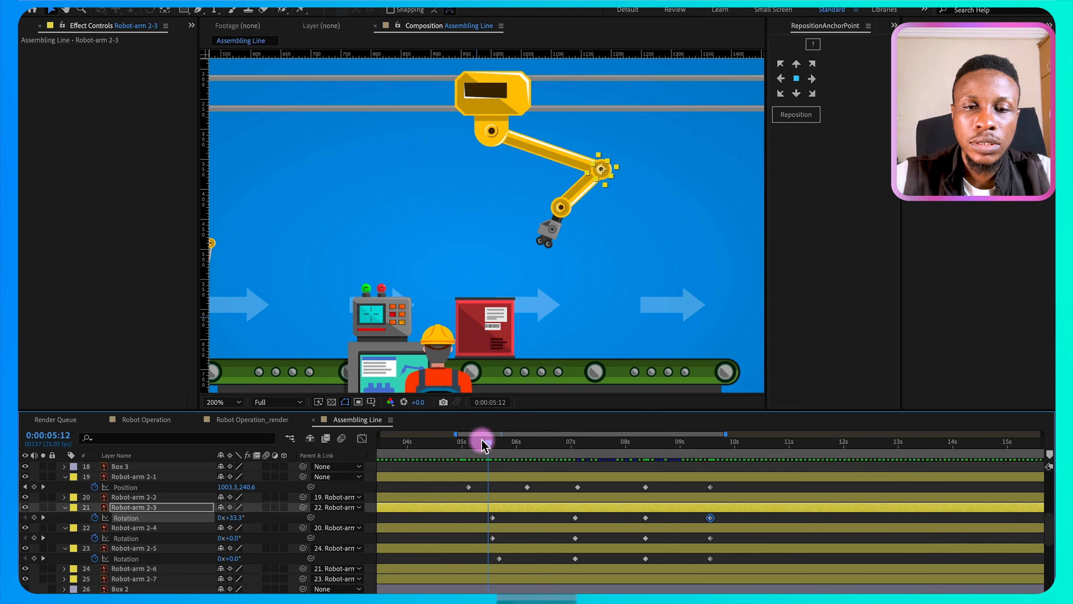
{"action": "left_click_drag", "start_coordinate": [484, 445], "coordinate": [514, 443]}
{"action": "left_click", "coordinate": [197, 10]}
{"action": "left_click", "coordinate": [478, 311]}
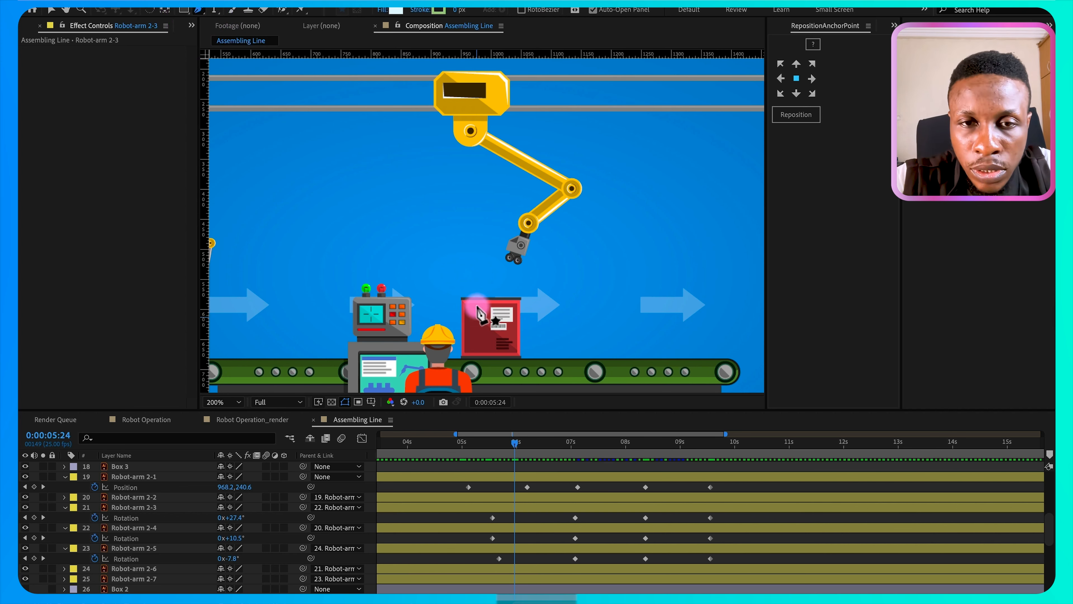
{"action": "left_click", "coordinate": [458, 293]}
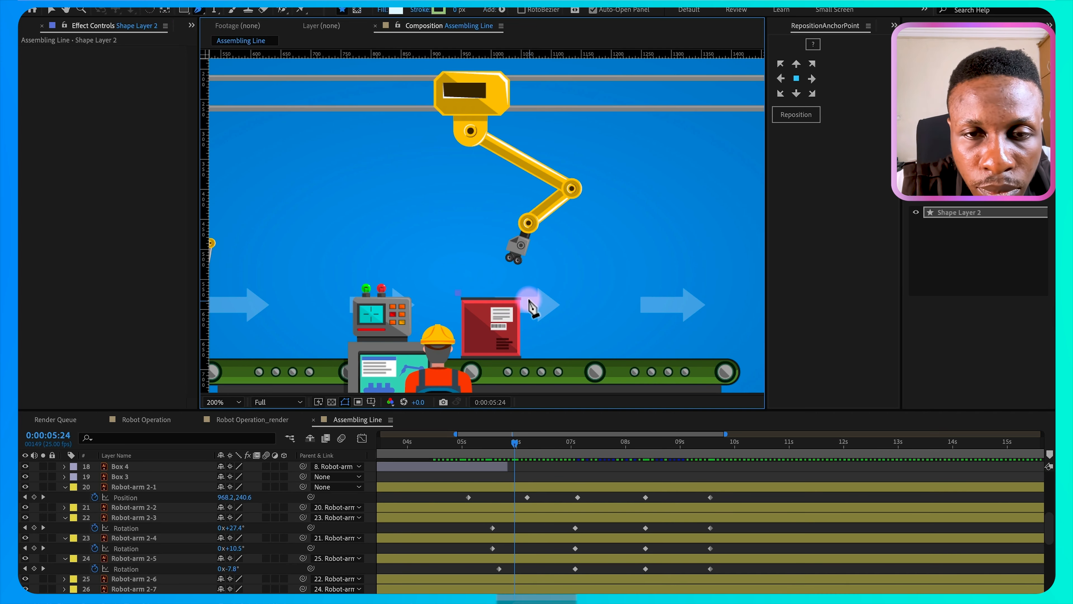
{"action": "left_click", "coordinate": [520, 292], "text": "shift"}
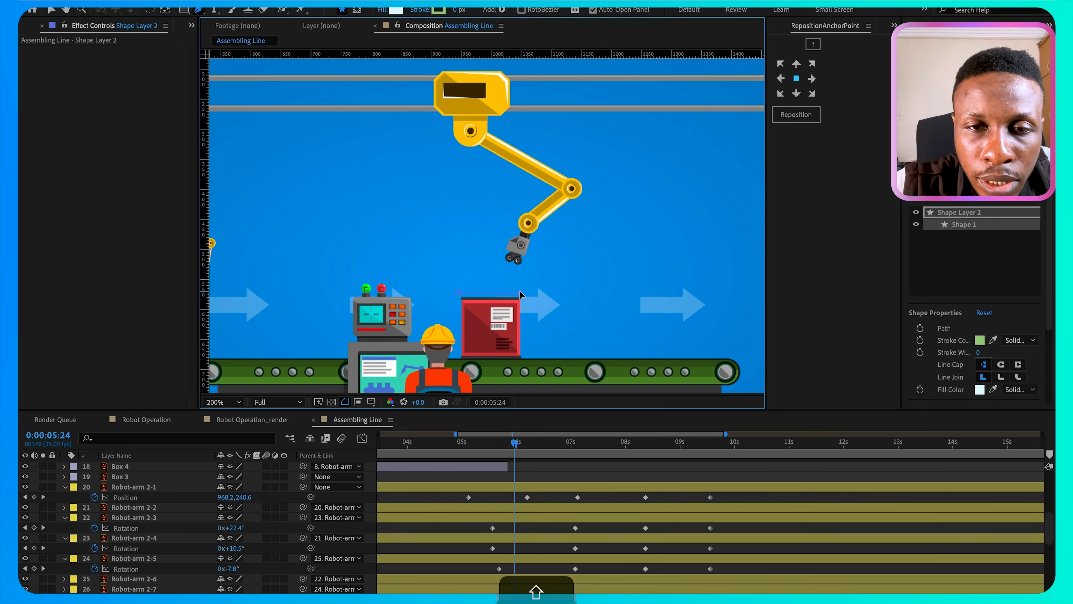
Step: Give the new line a black stroke 5 px wide
{"action": "left_click", "coordinate": [458, 11]}
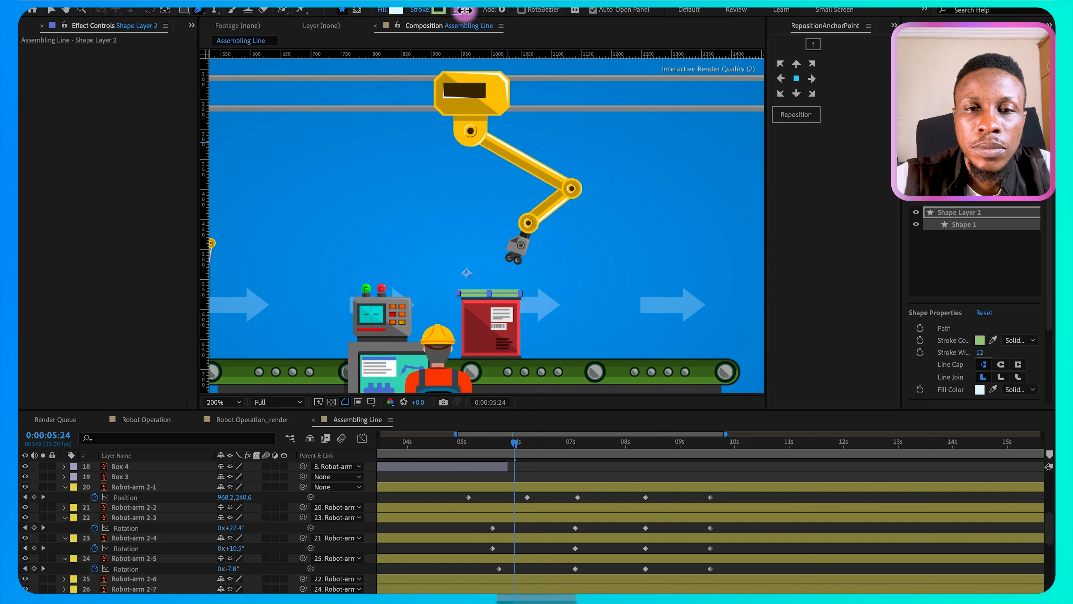
{"action": "left_click", "coordinate": [439, 10]}
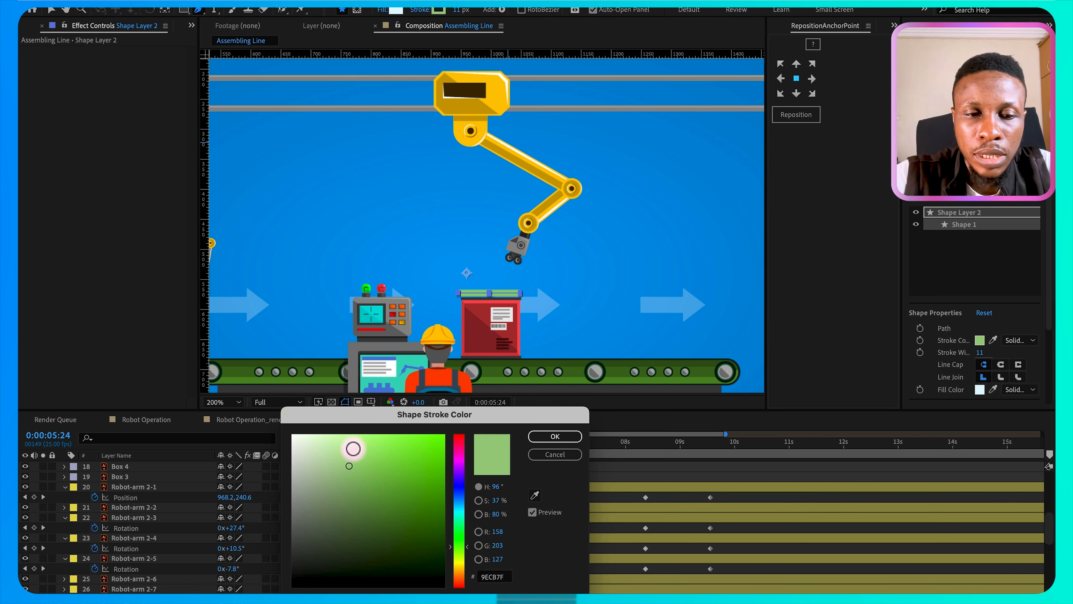
{"action": "left_click_drag", "start_coordinate": [352, 445], "coordinate": [293, 586]}
{"action": "left_click", "coordinate": [562, 435]}
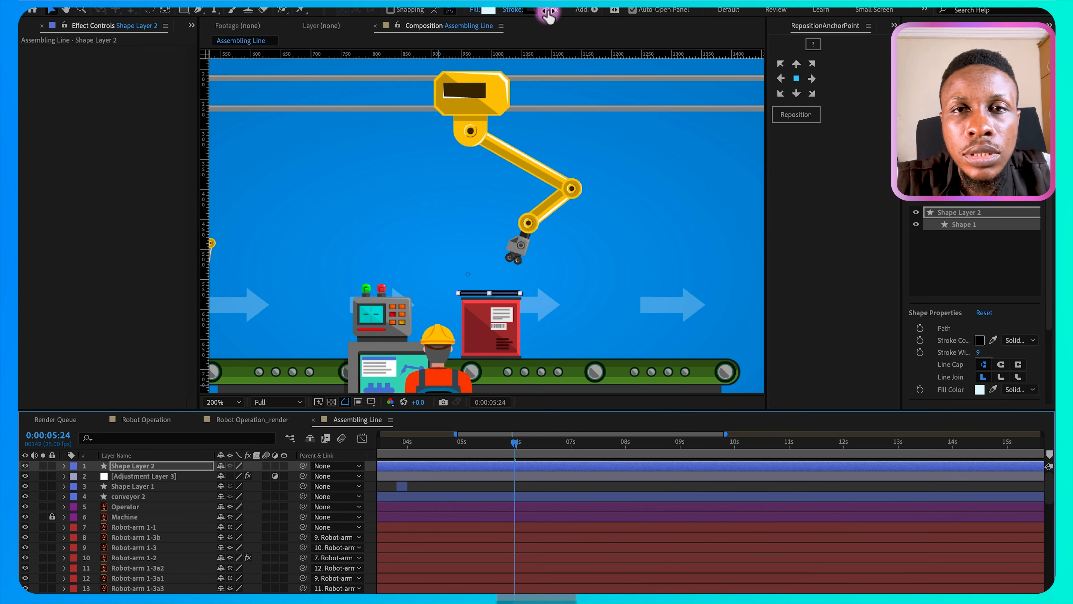
{"action": "left_click", "coordinate": [547, 12]}
{"action": "type", "text": "5"}
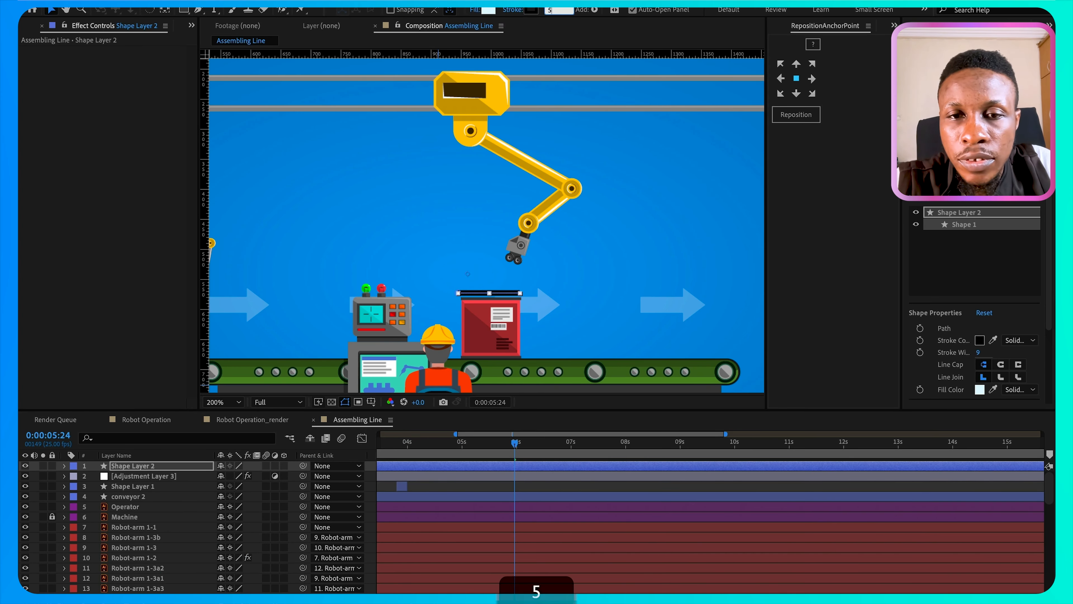
Step: Add Trim Paths to Shape Layer 2 and reveal its Start, End and Offset properties
{"action": "scroll", "coordinate": [499, 313], "scroll_direction": "up", "scroll_amount": 2}
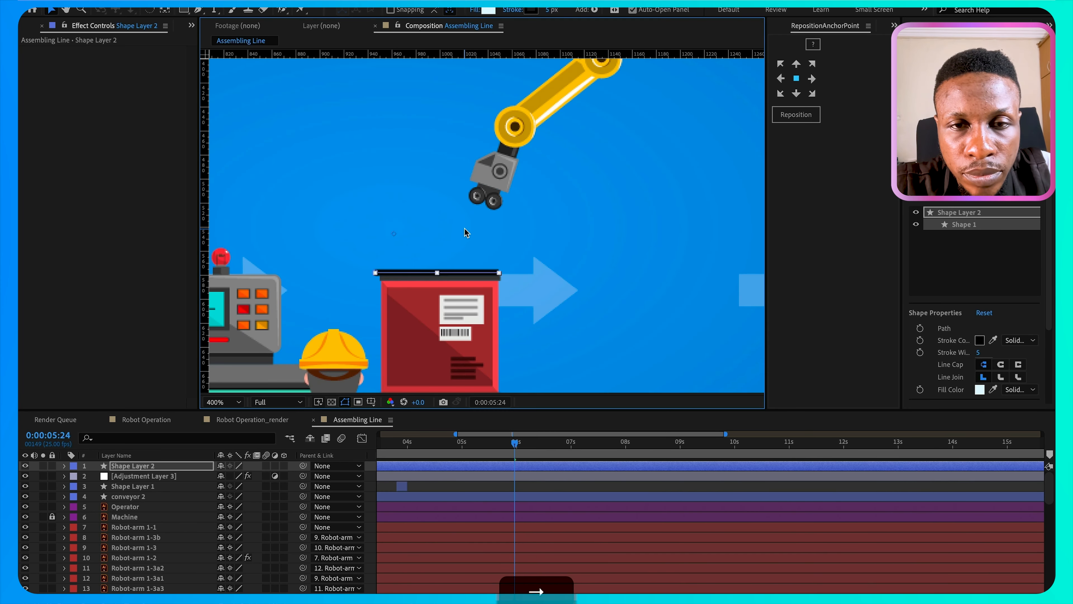
{"action": "left_click", "coordinate": [64, 466]}
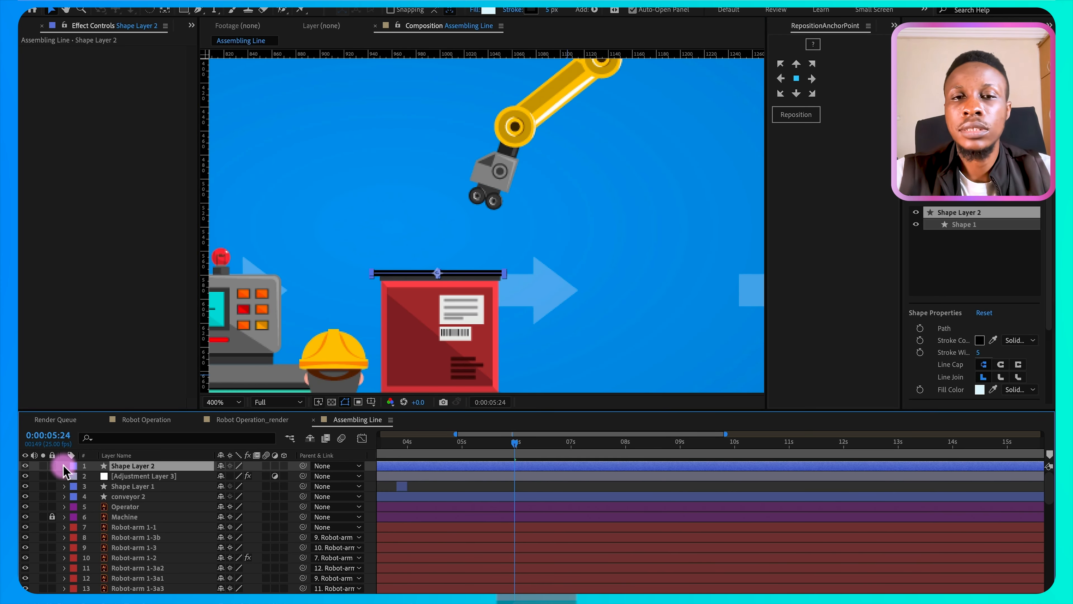
{"action": "left_click", "coordinate": [64, 466]}
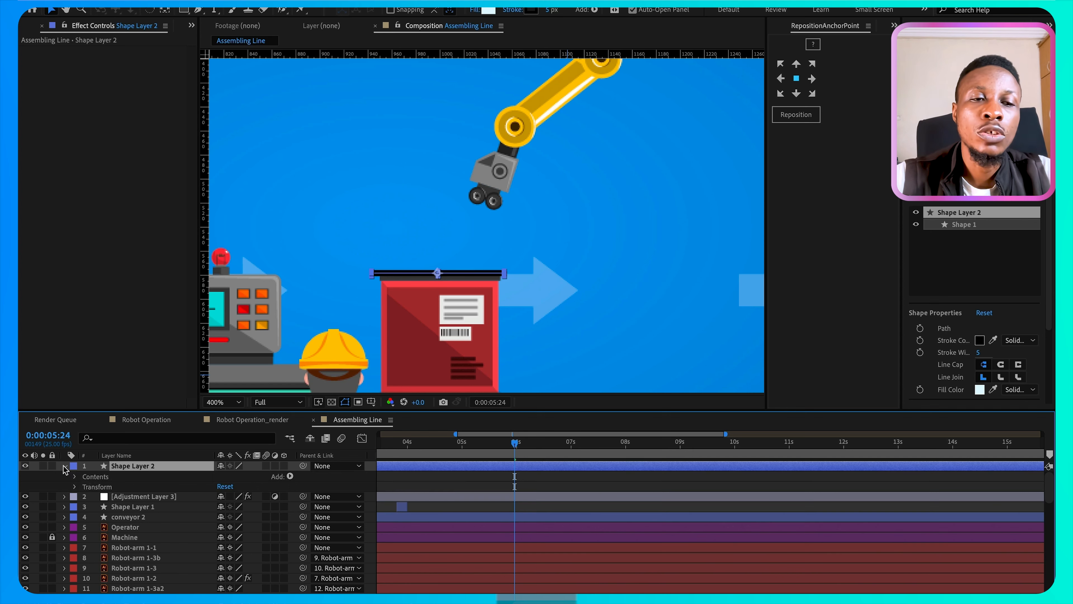
{"action": "left_click", "coordinate": [75, 477]}
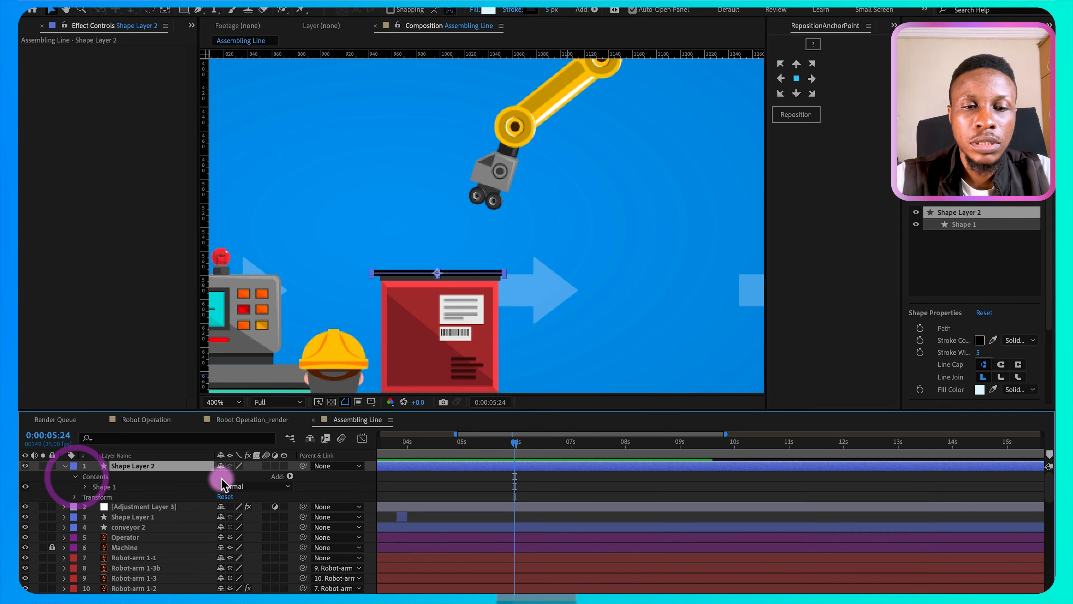
{"action": "left_click", "coordinate": [289, 476]}
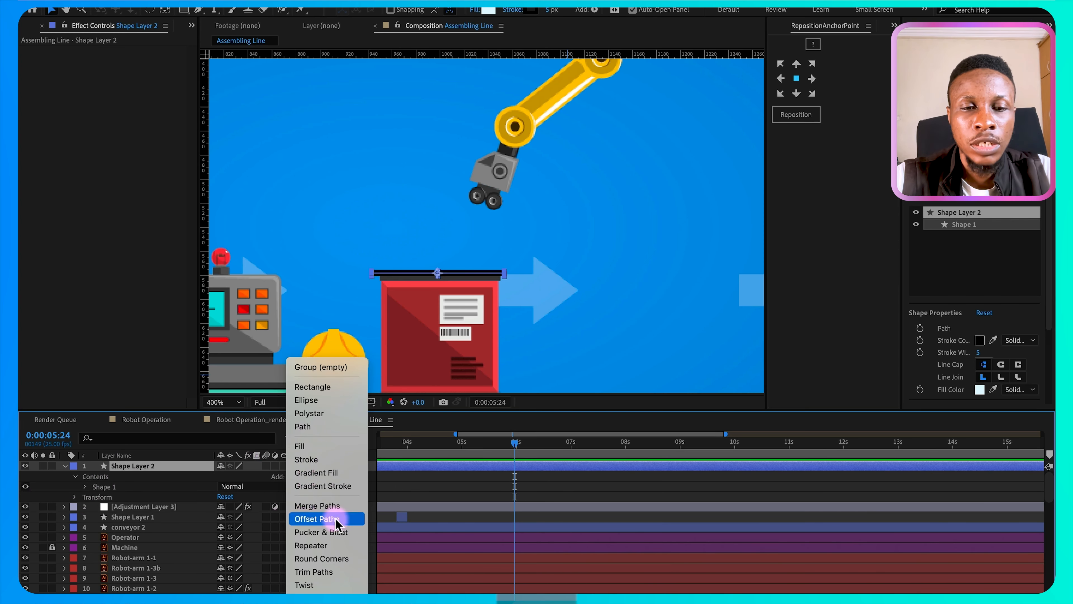
{"action": "left_click", "coordinate": [333, 573]}
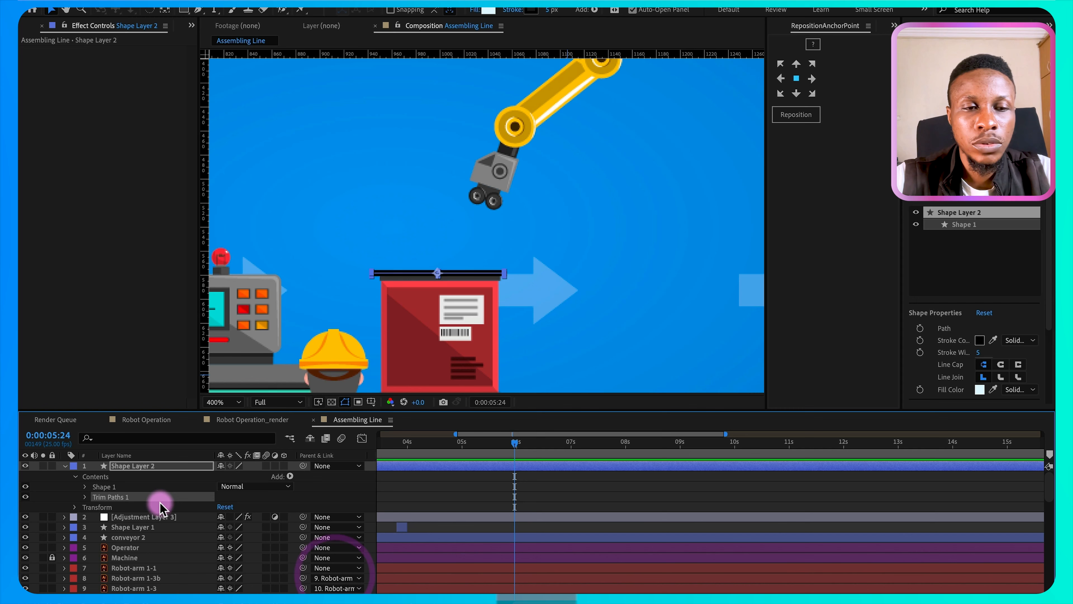
{"action": "left_click", "coordinate": [86, 496]}
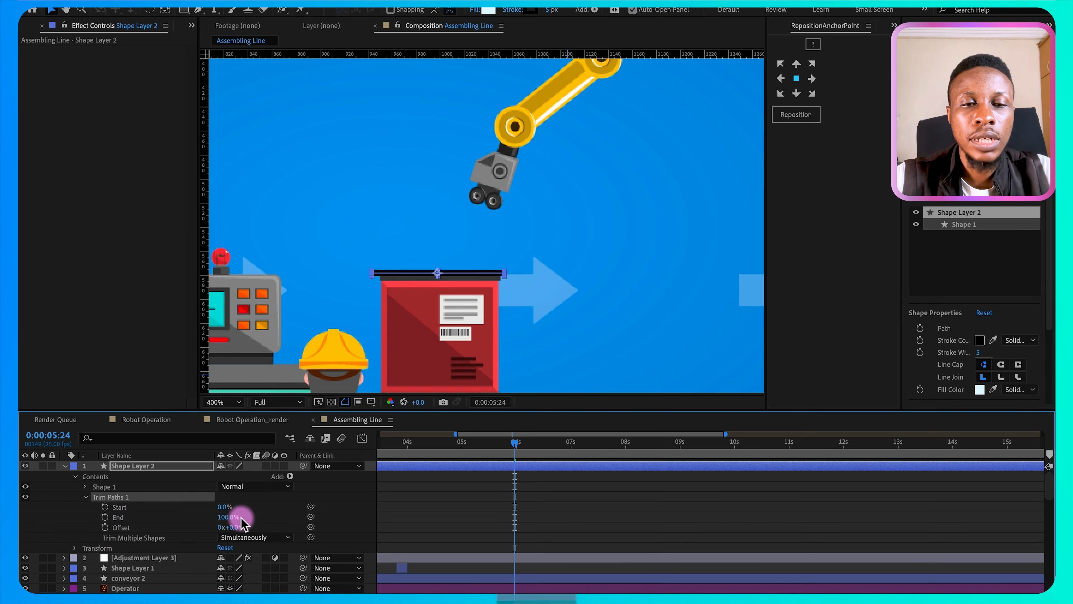
Step: Set the Trim Paths End of Shape Layer 2 to 0% and go to 0:00:07:01
{"action": "left_click_drag", "start_coordinate": [227, 515], "coordinate": [112, 511]}
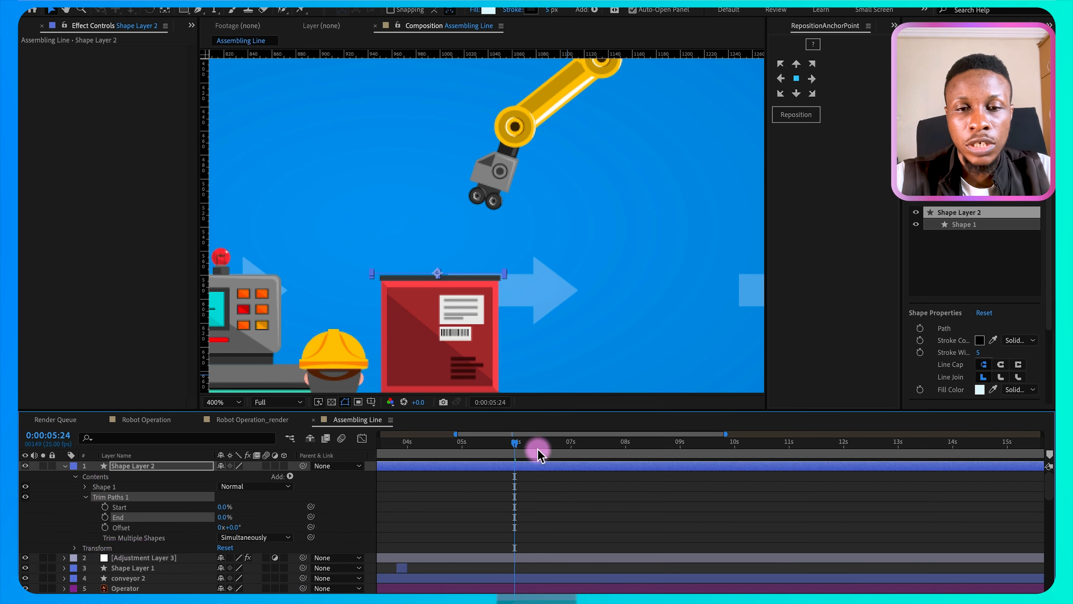
{"action": "left_click_drag", "start_coordinate": [516, 448], "coordinate": [575, 451]}
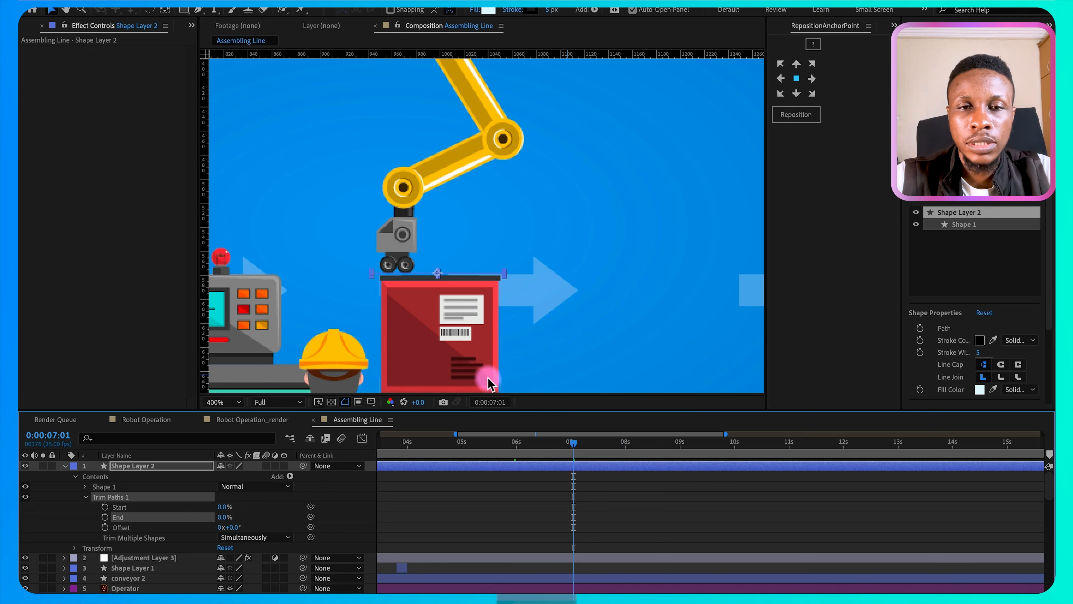
Step: Move Box 1's last Position keyframe to about 6.4 seconds and set its X position to 1013.2
{"action": "left_click", "coordinate": [478, 368]}
{"action": "scroll", "coordinate": [592, 507], "scroll_direction": "down", "scroll_amount": 6}
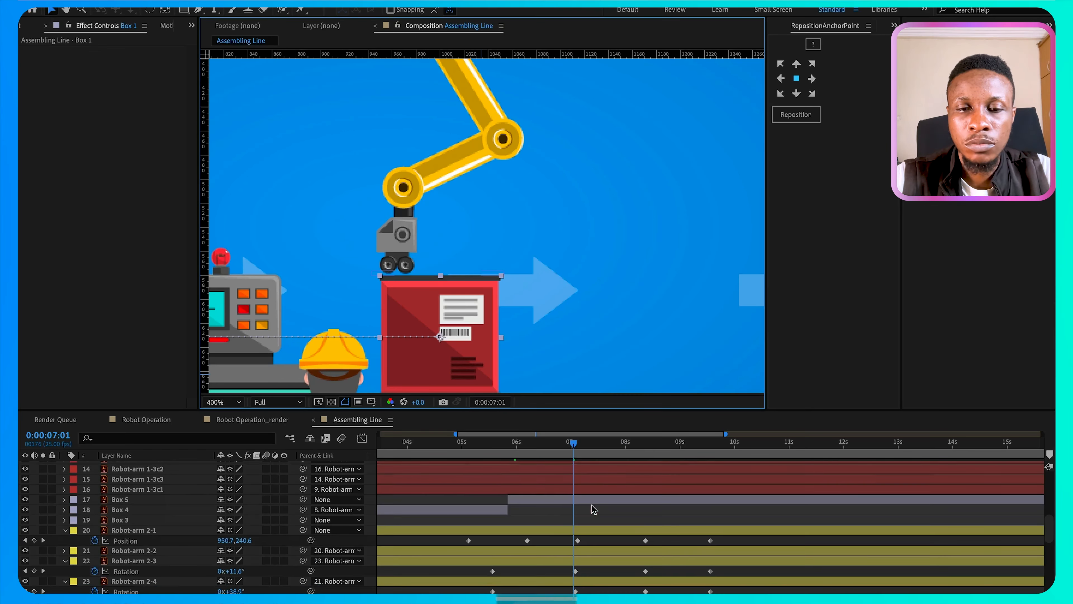
{"action": "scroll", "coordinate": [592, 509], "scroll_direction": "down", "scroll_amount": 8}
{"action": "left_click", "coordinate": [538, 524]}
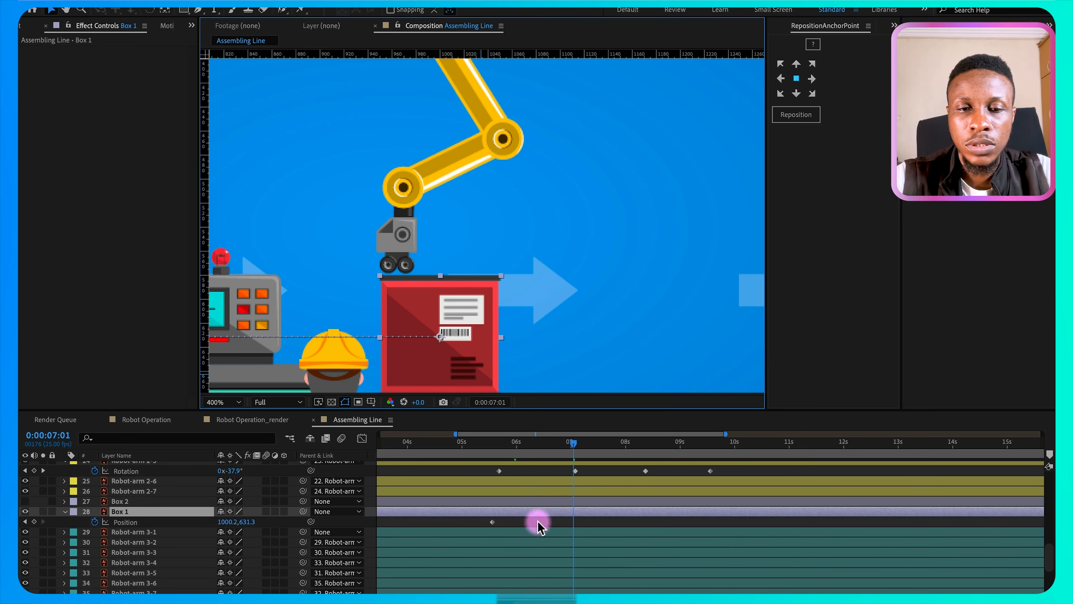
{"action": "left_click_drag", "start_coordinate": [492, 526], "coordinate": [538, 522]}
{"action": "left_click_drag", "start_coordinate": [573, 443], "coordinate": [575, 450]}
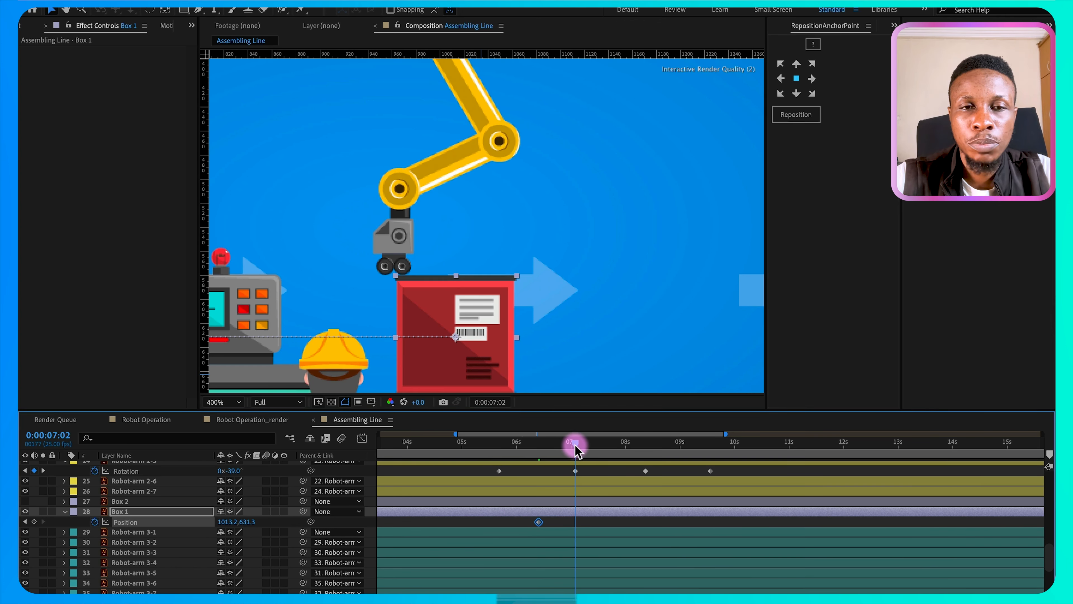
Step: Keyframe Shape Layer 2's Trim Paths End from 0% at 0:00:07:02 to 100% at 0:00:08:09
{"action": "scroll", "coordinate": [587, 475], "scroll_direction": "up", "scroll_amount": 15}
{"action": "scroll", "coordinate": [587, 478], "scroll_direction": "up", "scroll_amount": 3}
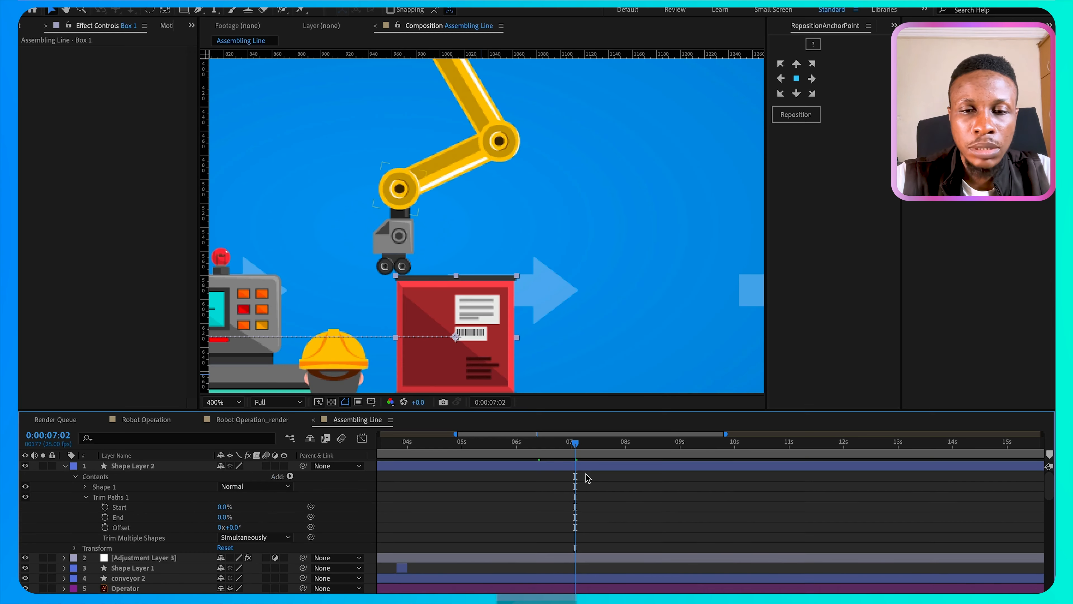
{"action": "left_click", "coordinate": [105, 517]}
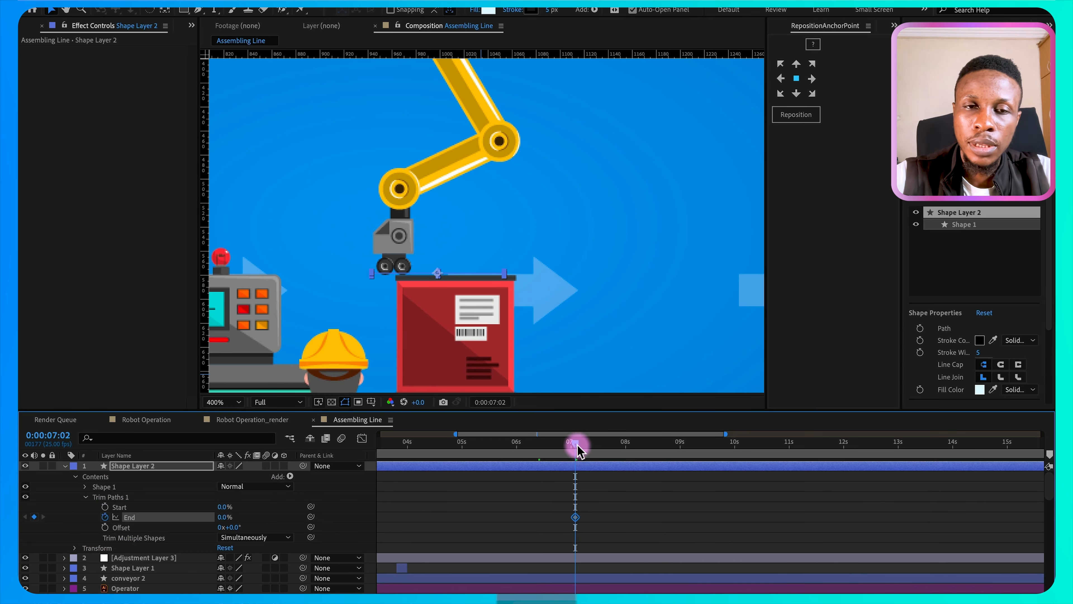
{"action": "left_click_drag", "start_coordinate": [578, 450], "coordinate": [645, 447]}
{"action": "left_click", "coordinate": [179, 515]}
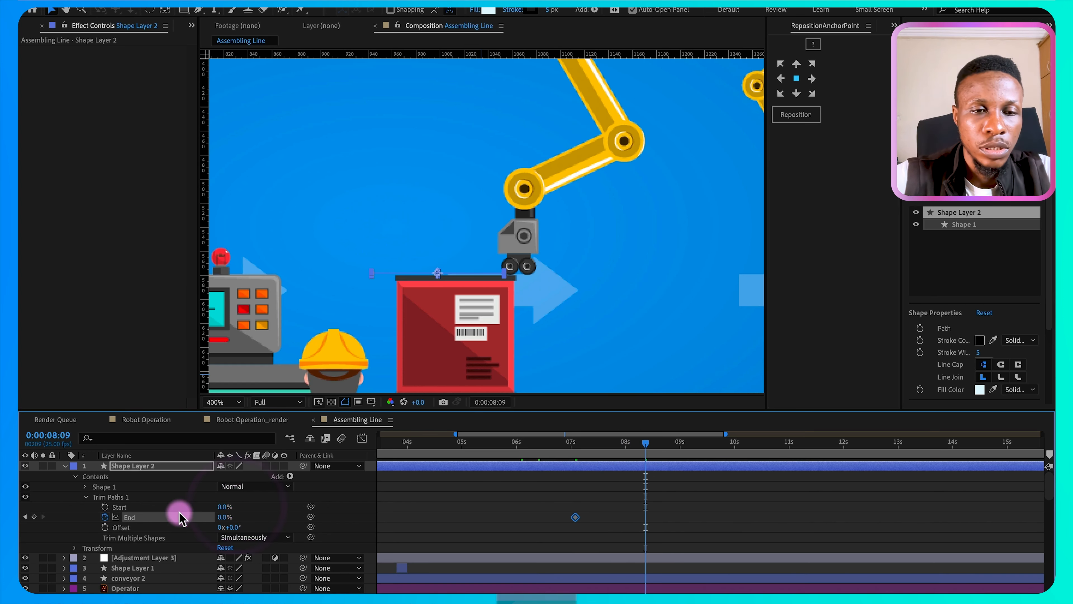
{"action": "left_click_drag", "start_coordinate": [223, 519], "coordinate": [359, 522]}
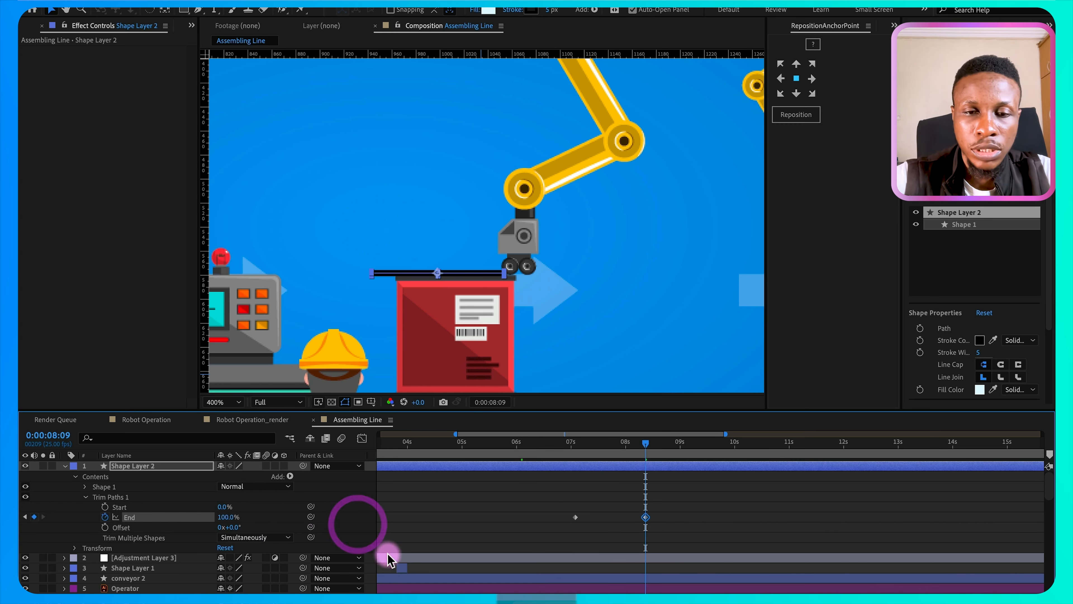
Step: Nudge the black line to the right until it is centred over the box, and rename its layer "seal"
{"action": "left_click", "coordinate": [535, 510]}
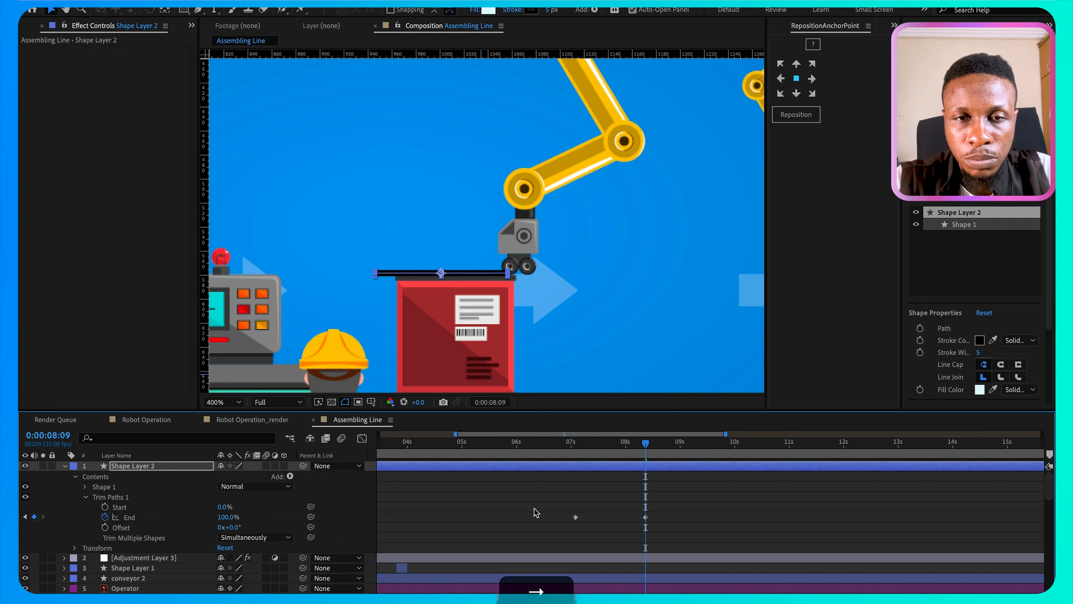
{"action": "key", "text": "Right"}
{"action": "key", "text": "Right"}
{"action": "key", "text": "Right"}
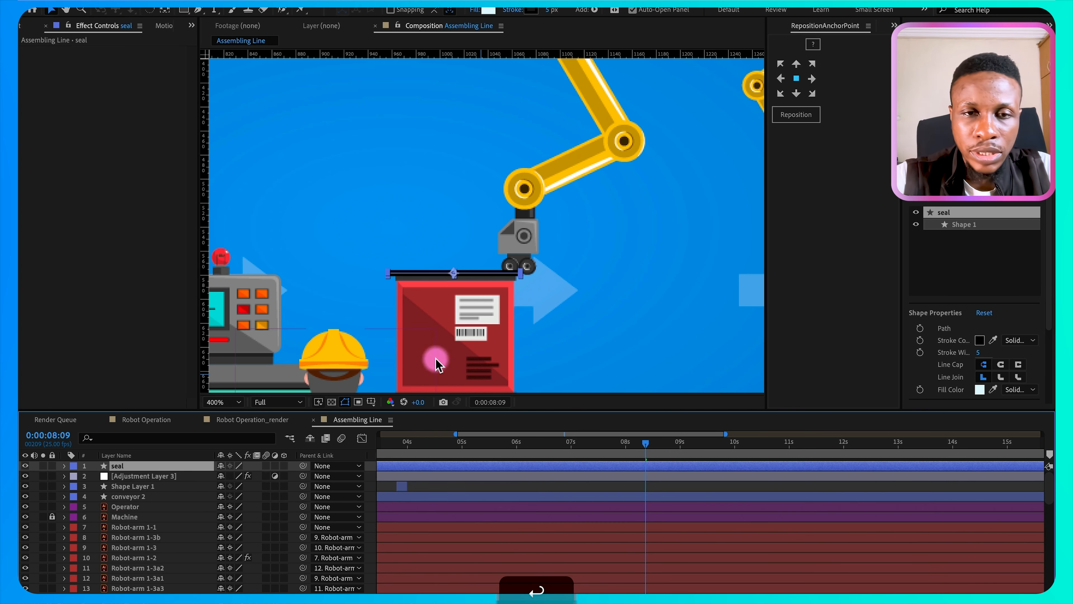
Step: Move the seal layer directly above Box 1 in the layer stack and parent it to Box 1
{"action": "left_click", "coordinate": [458, 344]}
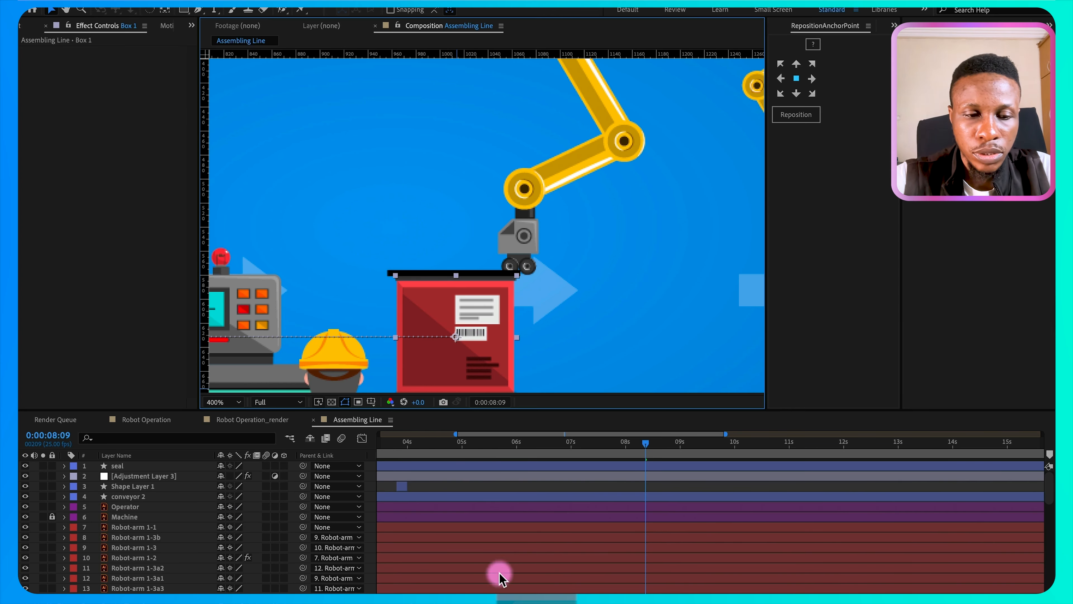
{"action": "key", "text": "grave"}
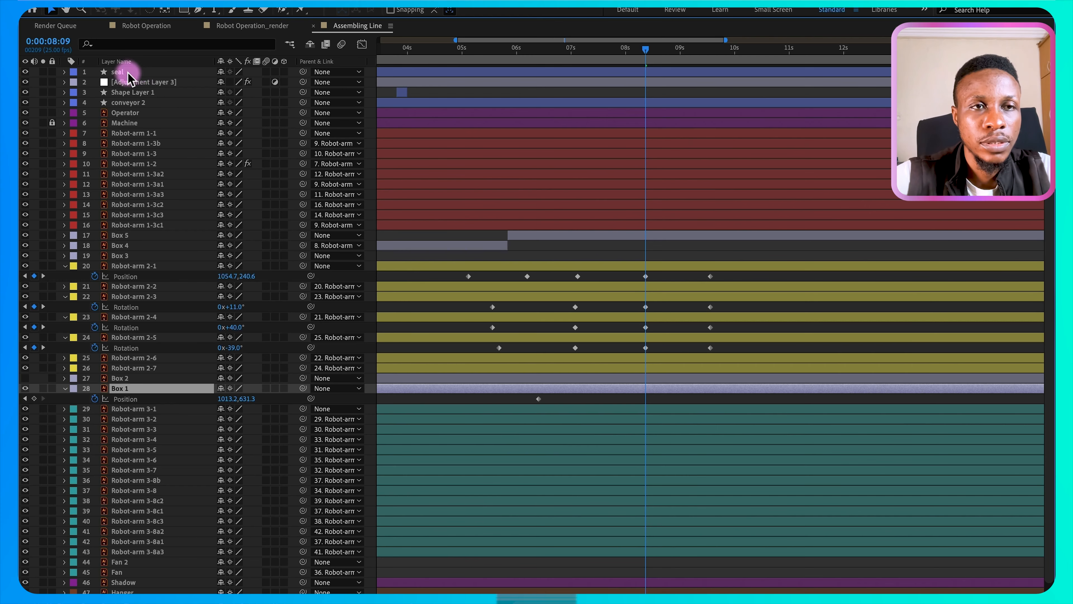
{"action": "left_click_drag", "start_coordinate": [134, 73], "coordinate": [187, 378]}
{"action": "key", "text": "grave"}
{"action": "scroll", "coordinate": [531, 545], "scroll_direction": "down", "scroll_amount": 5}
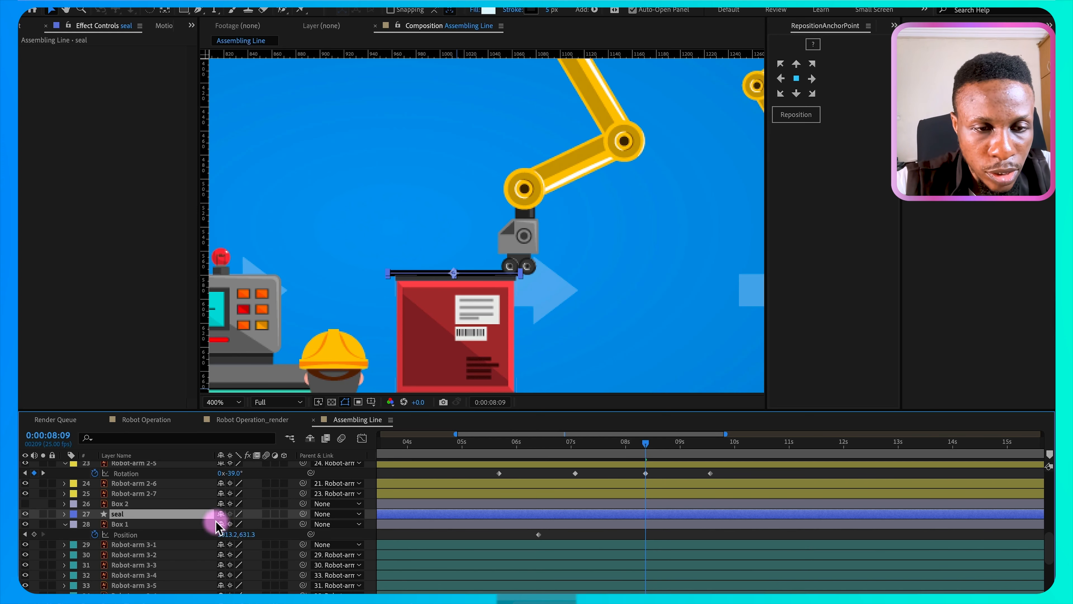
{"action": "left_click_drag", "start_coordinate": [304, 516], "coordinate": [127, 525]}
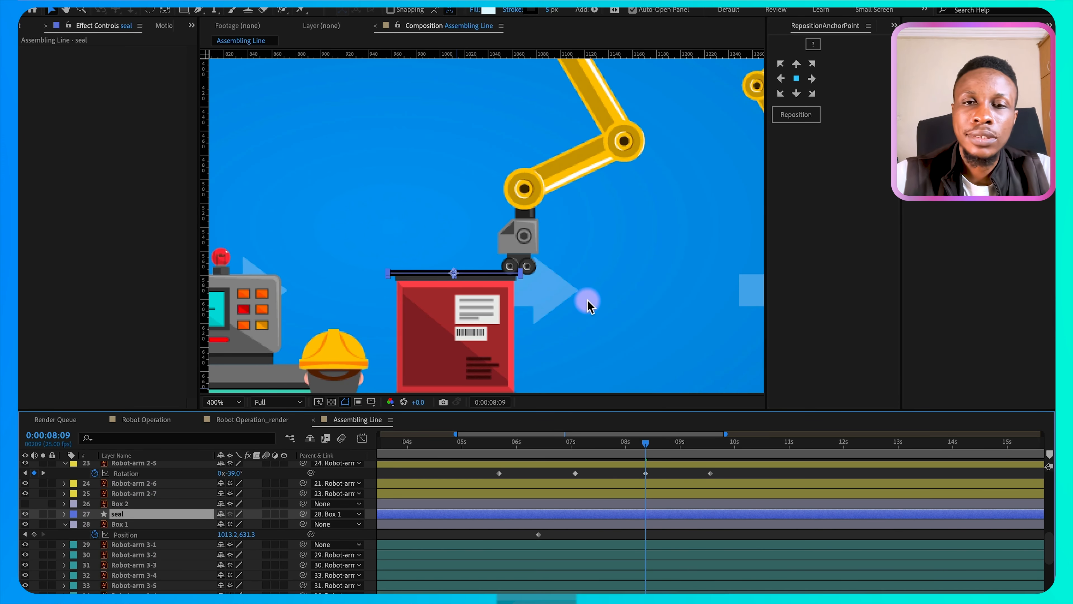
Step: Trim the seal layer to start at about 6.6 seconds, before its first End keyframe, and preview the animation from the start
{"action": "key", "text": "comma"}
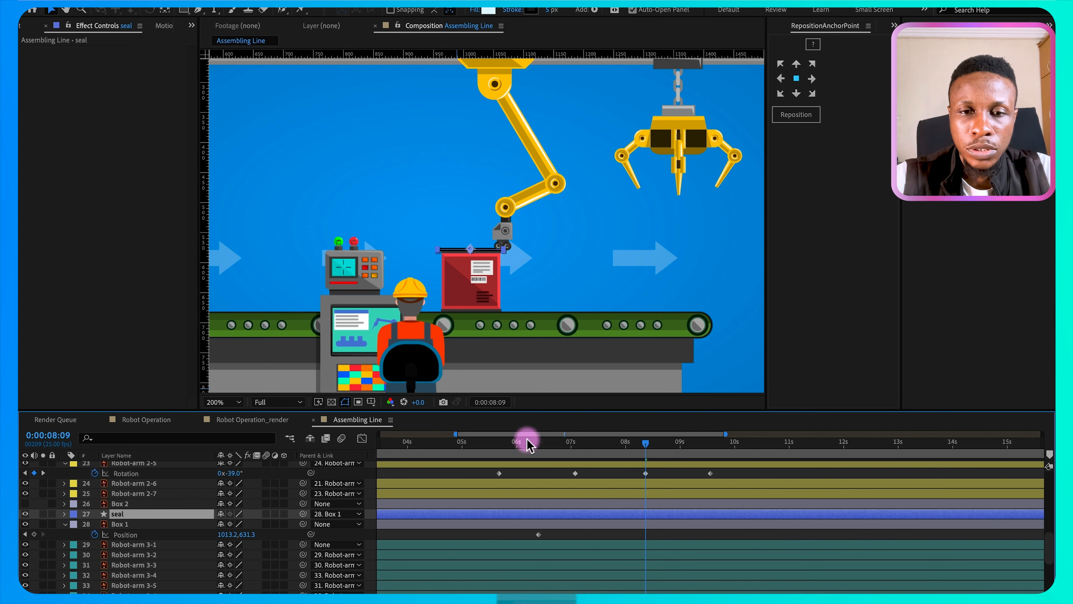
{"action": "left_click_drag", "start_coordinate": [514, 448], "coordinate": [462, 438]}
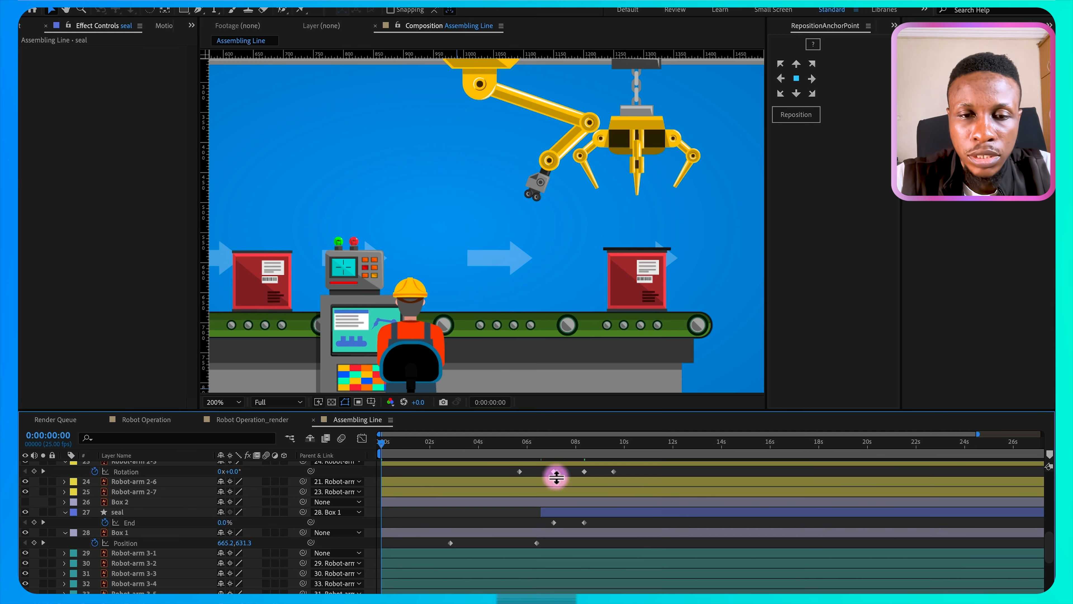
{"action": "left_click_drag", "start_coordinate": [410, 282], "coordinate": [501, 304]}
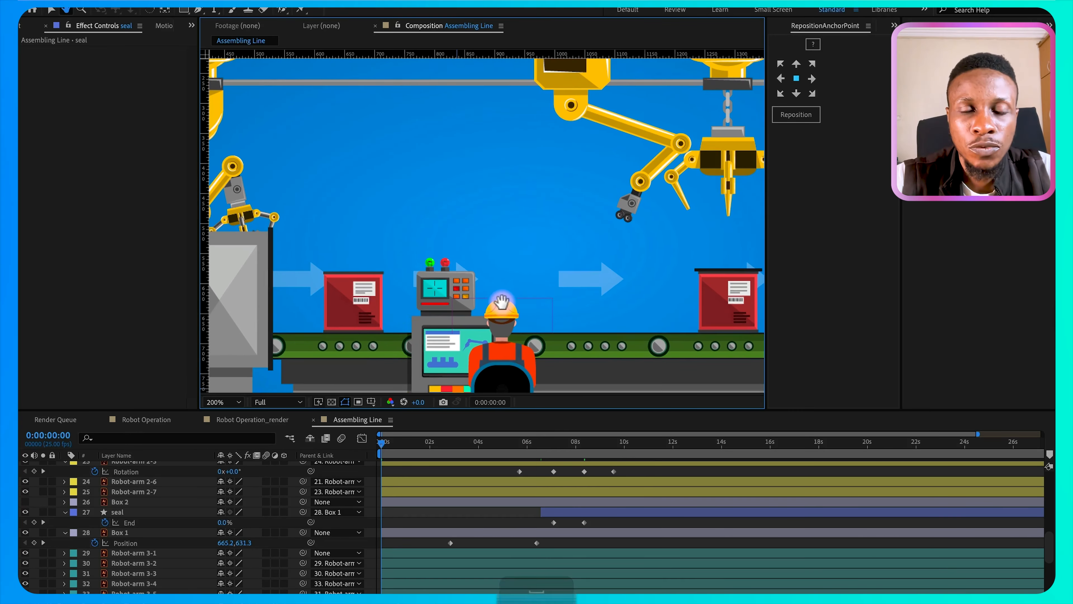
{"action": "key", "text": "space"}
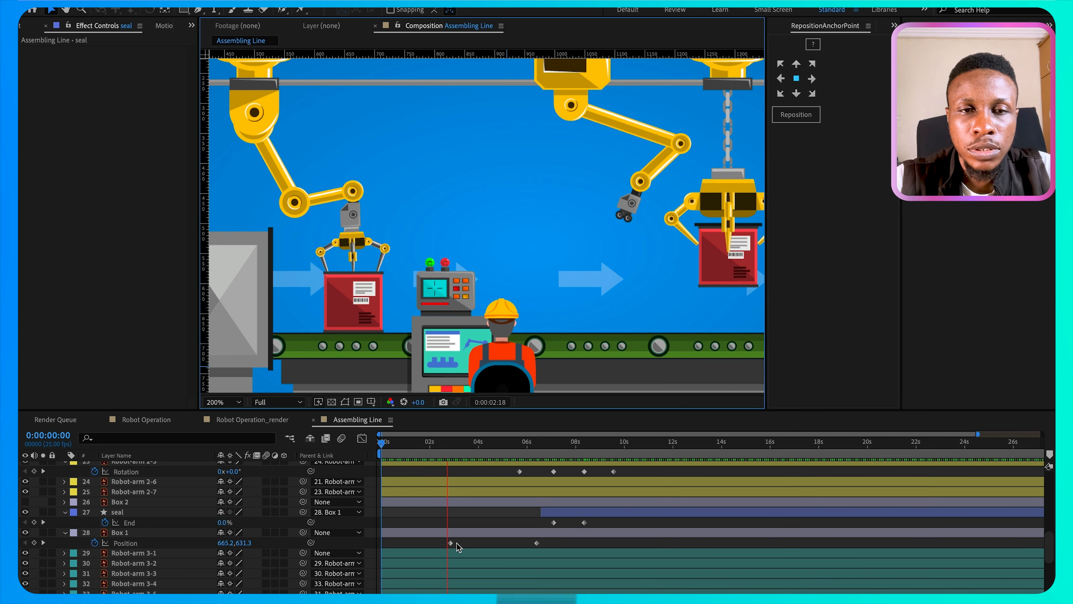
{"action": "key", "text": "space"}
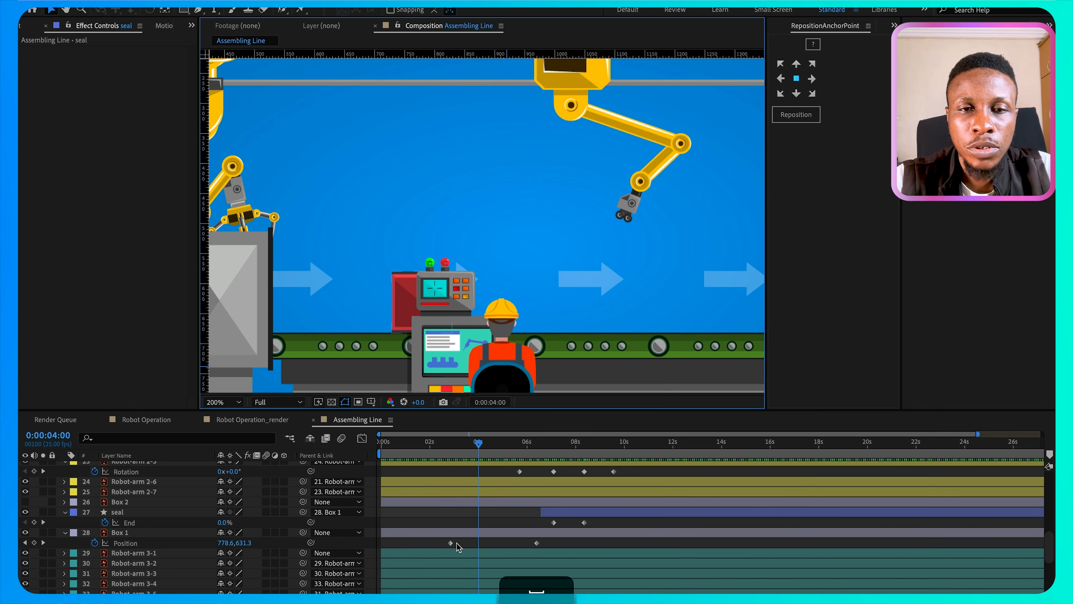
{"action": "key", "text": "space"}
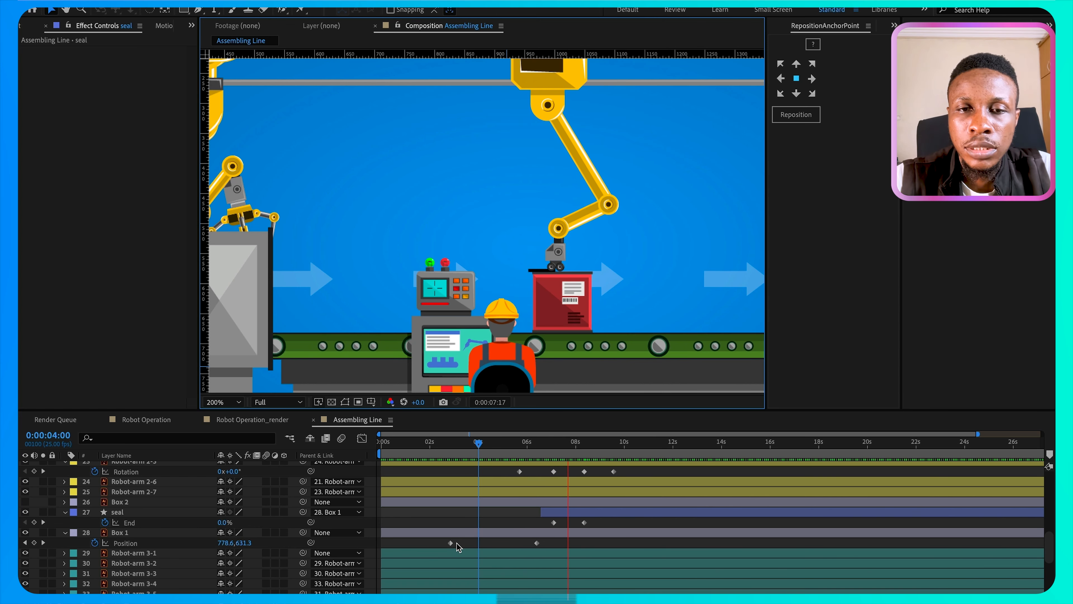
{"action": "key", "text": "space"}
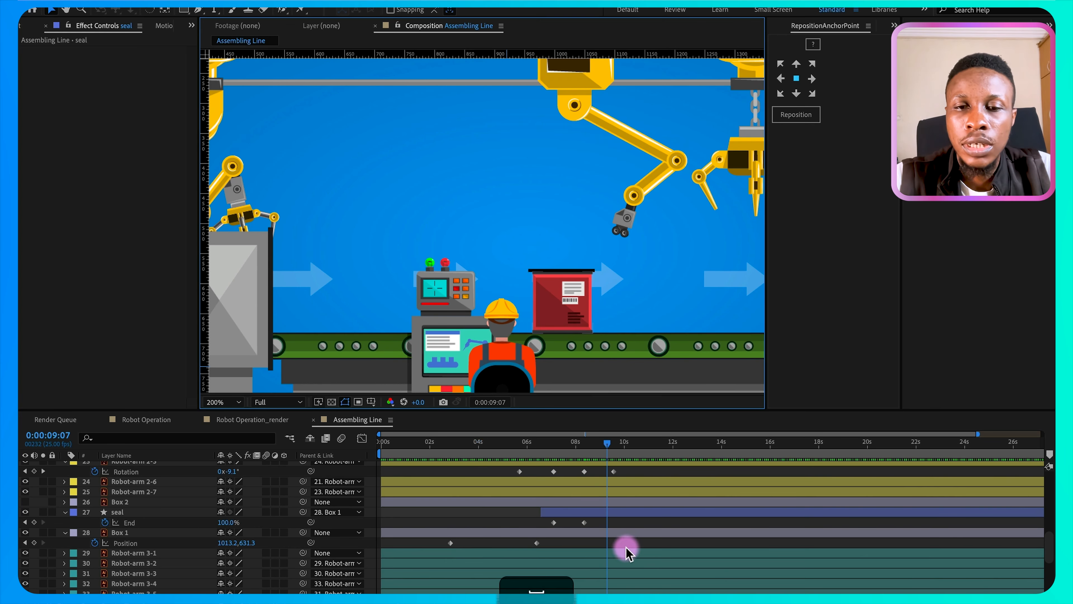
Step: Add a Position keyframe to Box 1 at 0:00:08:15, set X to 1304.2 at 0:00:13:13, and fit the composition in the viewer
{"action": "left_click_drag", "start_coordinate": [607, 443], "coordinate": [590, 443]}
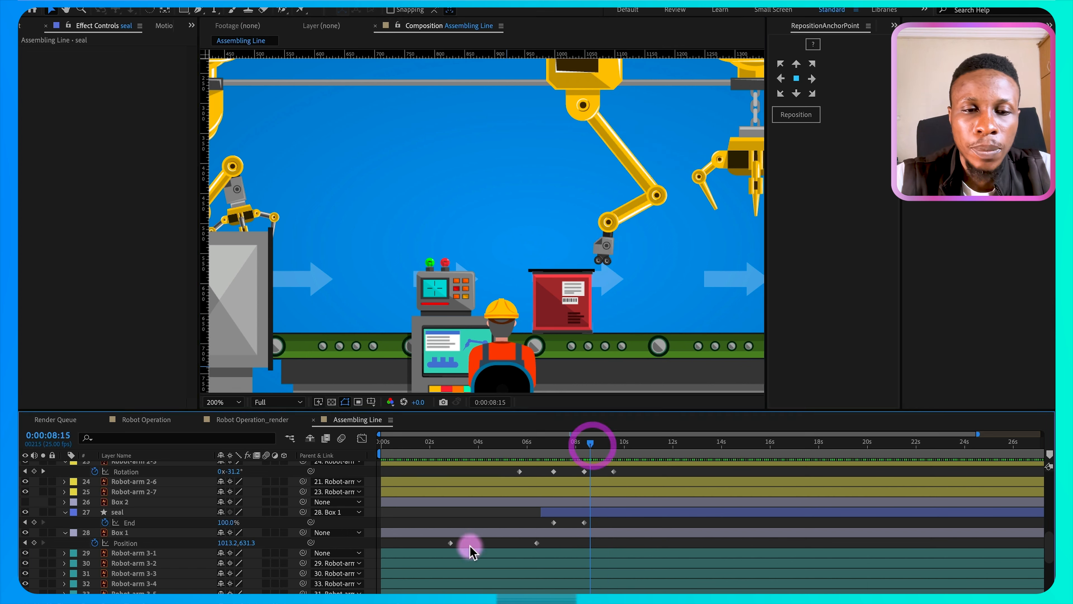
{"action": "left_click", "coordinate": [34, 542]}
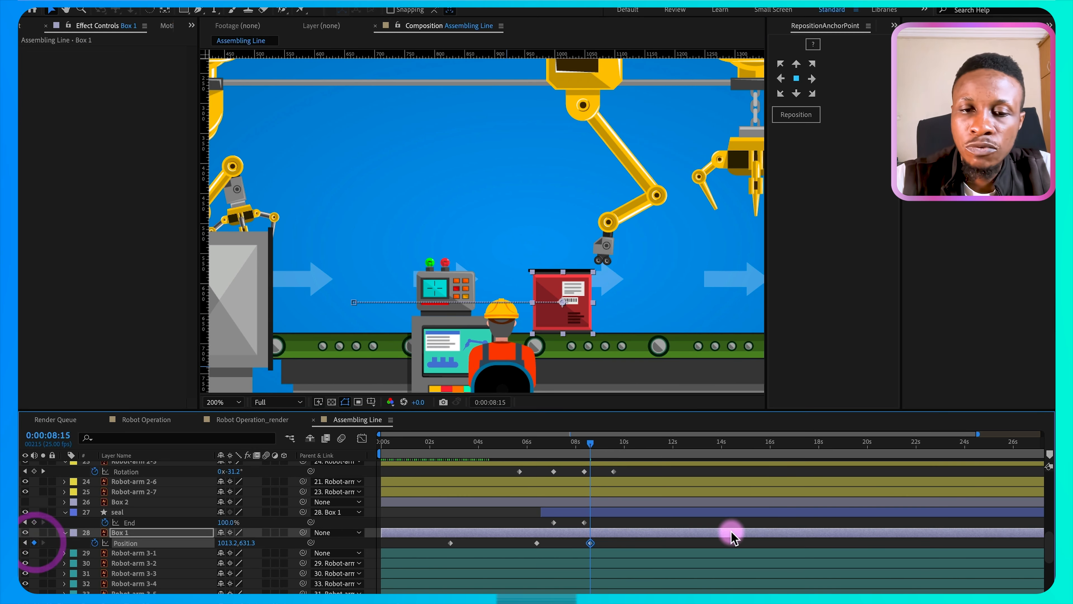
{"action": "scroll", "coordinate": [732, 535], "scroll_direction": "right", "scroll_amount": 3}
{"action": "left_click_drag", "start_coordinate": [506, 457], "coordinate": [639, 455]}
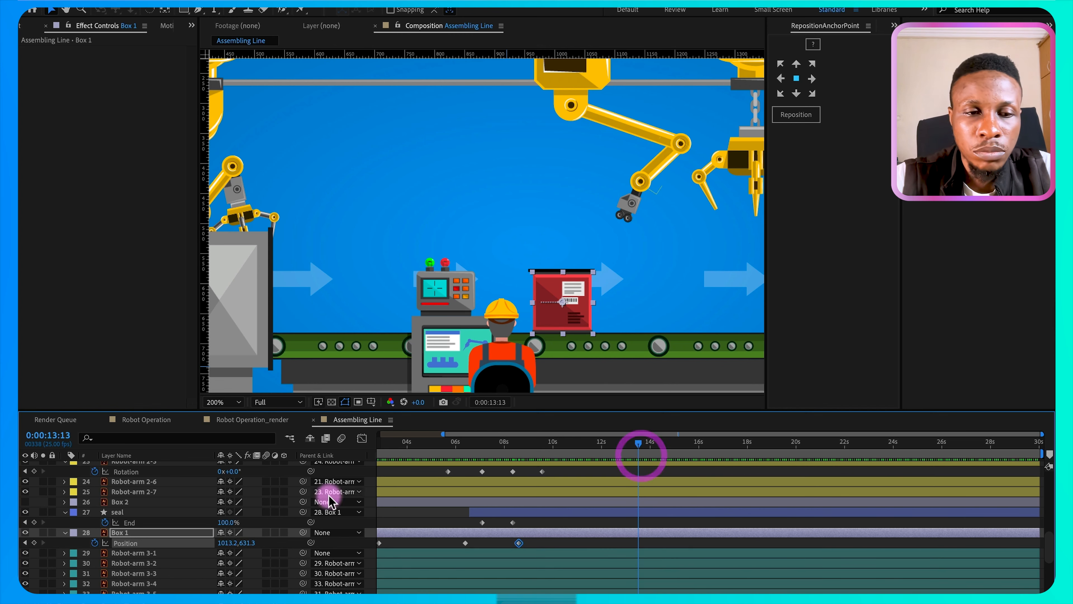
{"action": "left_click_drag", "start_coordinate": [224, 546], "coordinate": [409, 555]}
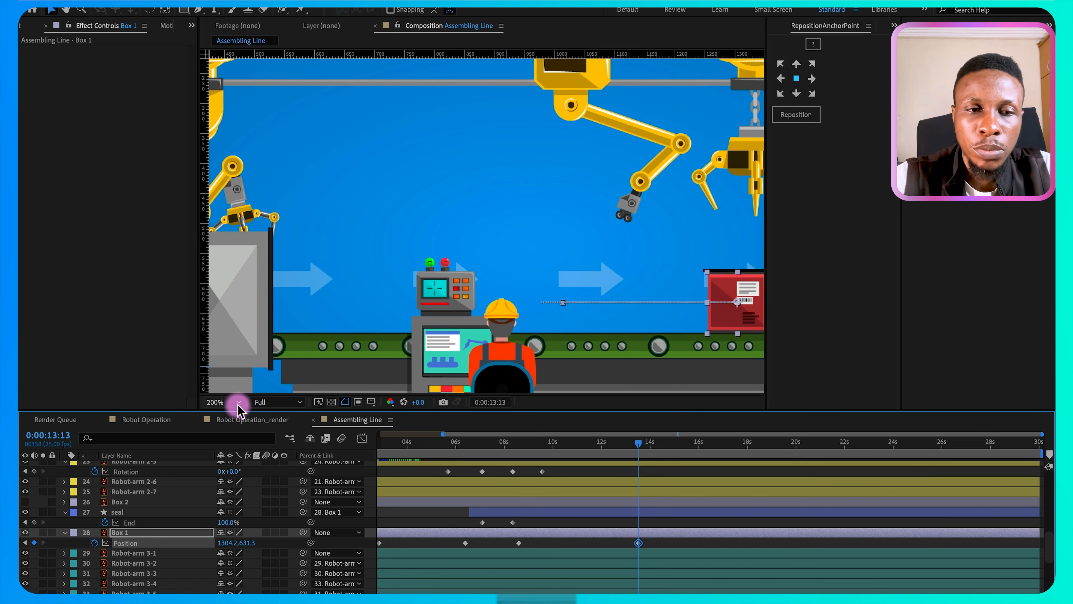
{"action": "left_click", "coordinate": [226, 402]}
{"action": "left_click", "coordinate": [234, 420]}
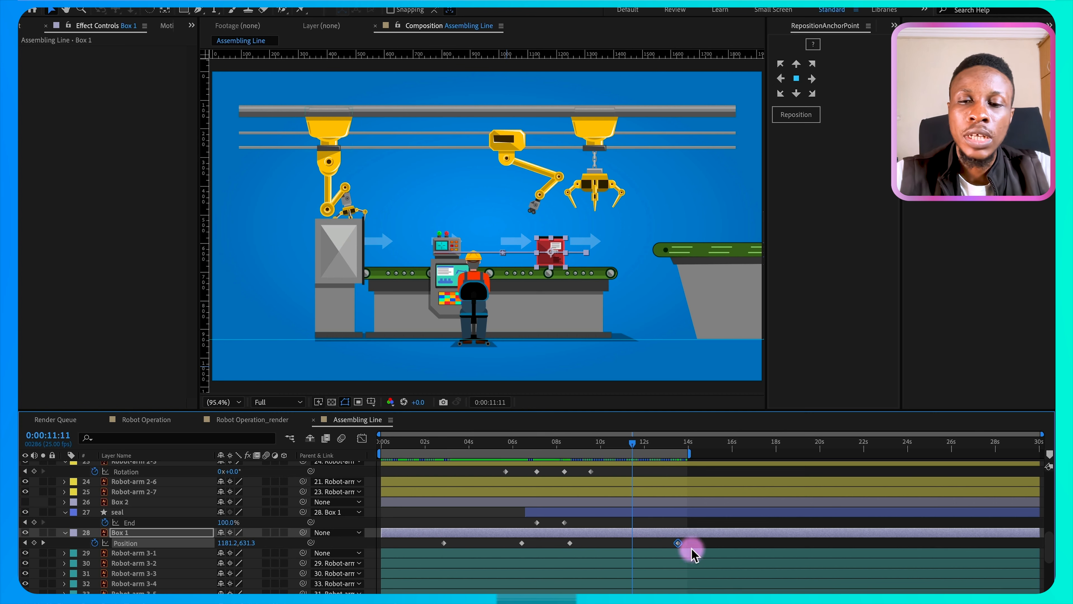
Step: Try to compress the timing of all four Box 1 Position keyframes slightly
{"action": "left_click_drag", "start_coordinate": [691, 548], "coordinate": [435, 541]}
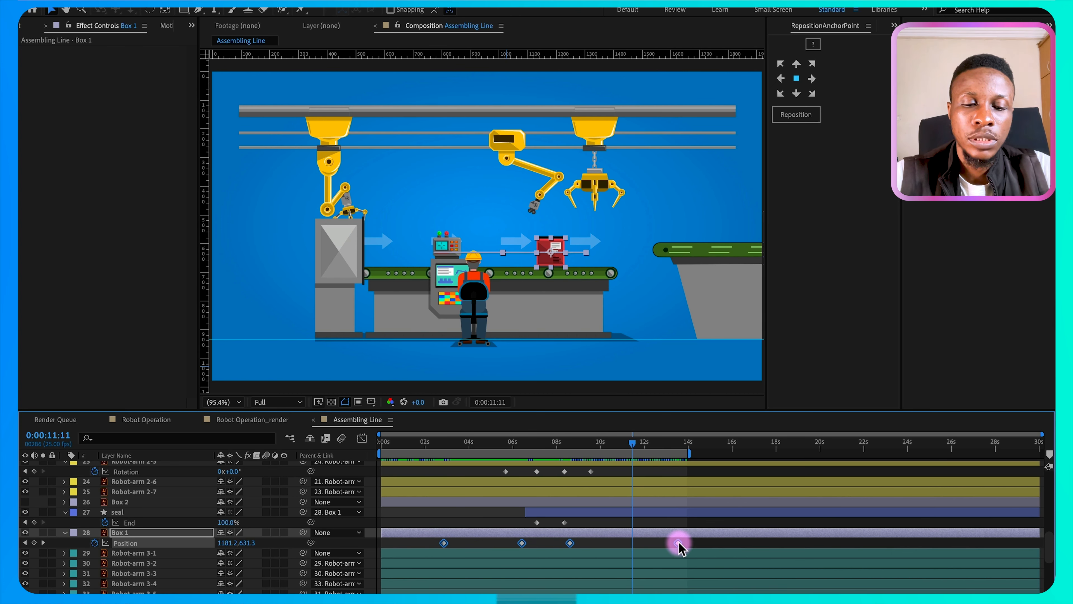
{"action": "key", "text": "alt"}
{"action": "mouse_move", "coordinate": [679, 546]}
{"action": "left_mouse_down"}
{"action": "mouse_move", "coordinate": [628, 547]}
{"action": "mouse_move", "coordinate": [677, 543]}
{"action": "mouse_move", "coordinate": [630, 545]}
{"action": "mouse_move", "coordinate": [662, 545]}
{"action": "left_mouse_up"}
{"action": "key", "text": "super+z"}
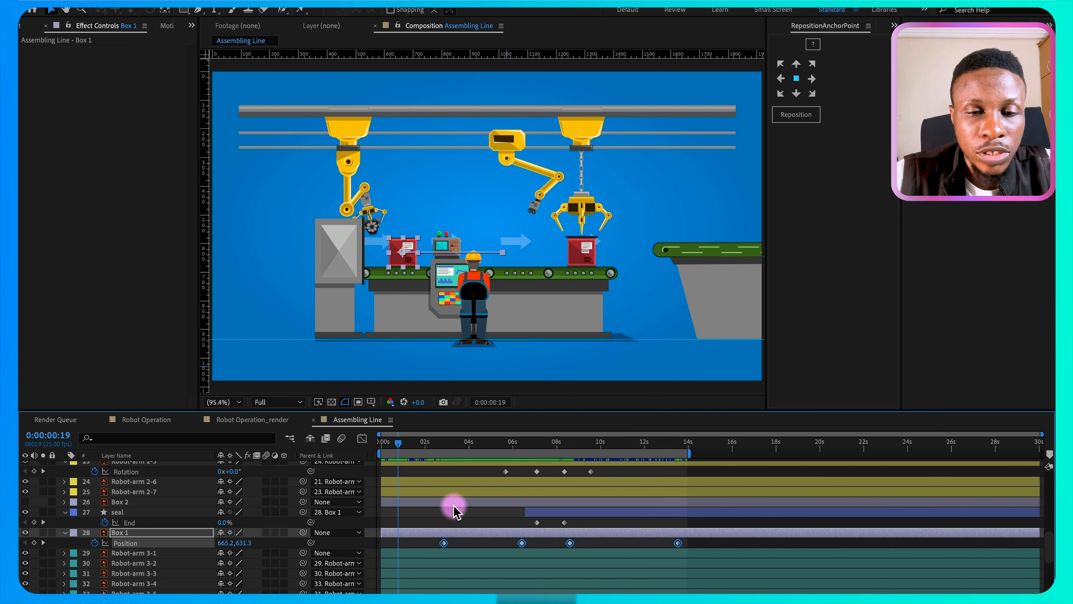
Step: Briefly show Box 2 to check it, and duplicate the seal and Box 1 layers together
{"action": "left_click", "coordinate": [452, 504]}
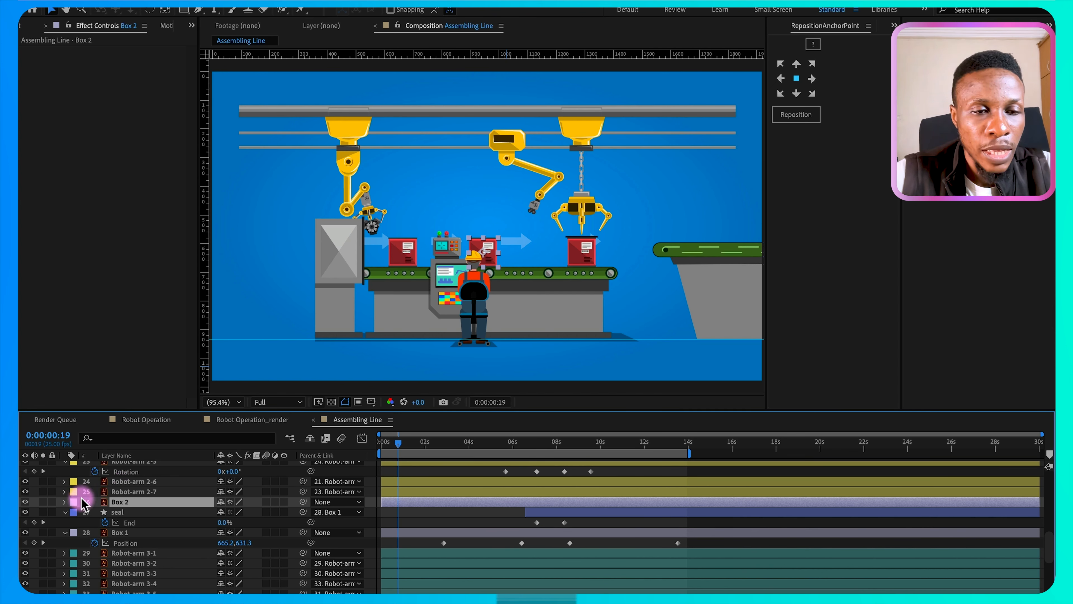
{"action": "left_click", "coordinate": [25, 501]}
{"action": "left_click", "coordinate": [507, 522]}
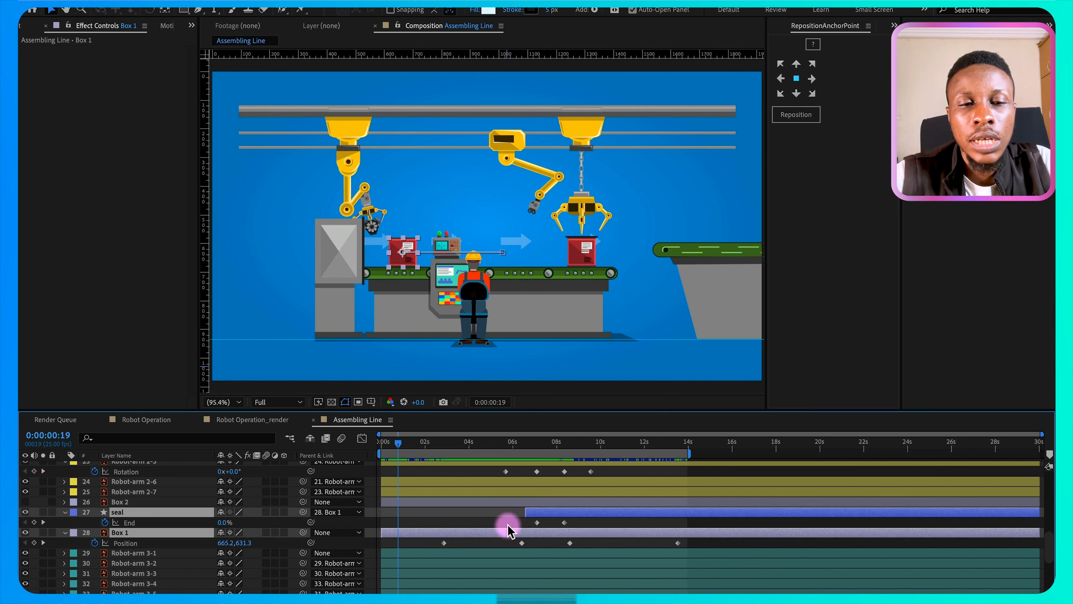
{"action": "left_click", "coordinate": [528, 535]}
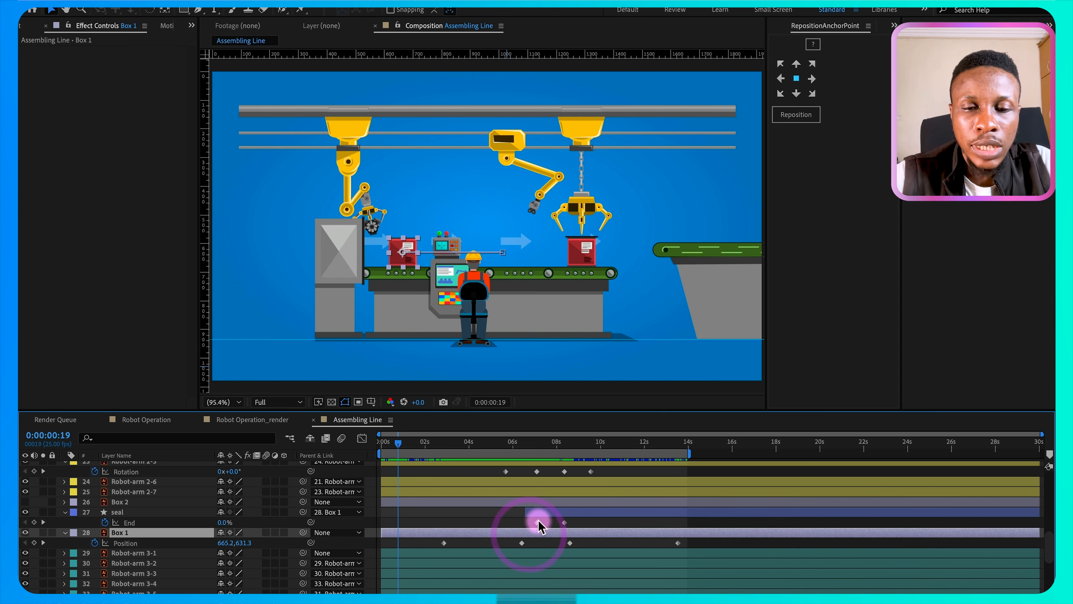
{"action": "left_click", "coordinate": [536, 513], "text": "super"}
{"action": "key", "text": "super+d"}
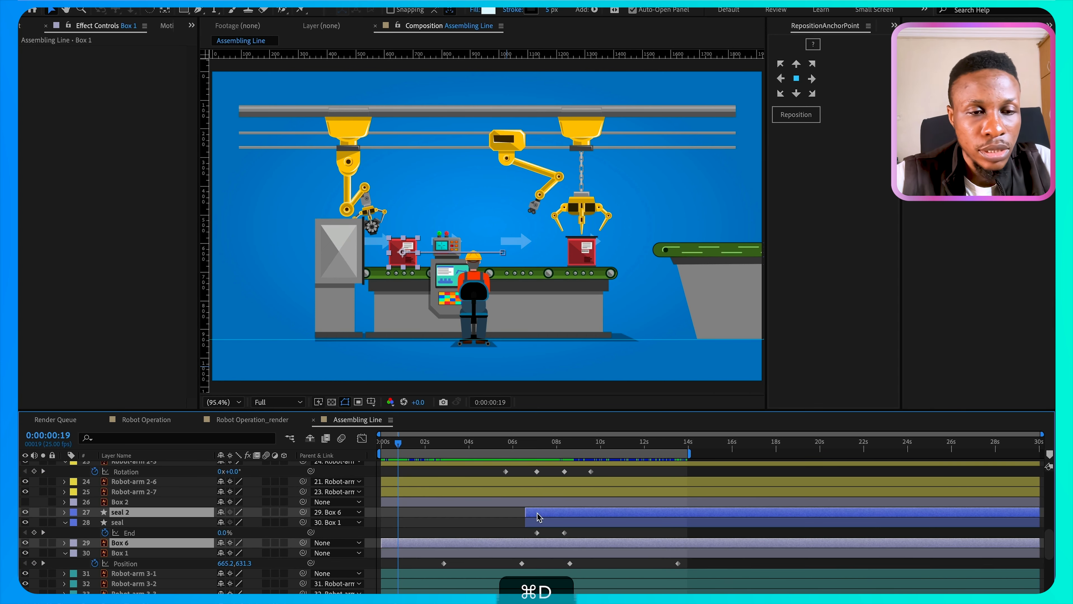
Step: Delete the hidden Box 2 layer
{"action": "left_click", "coordinate": [144, 522]}
{"action": "left_click", "coordinate": [134, 504]}
{"action": "left_click", "coordinate": [134, 506]}
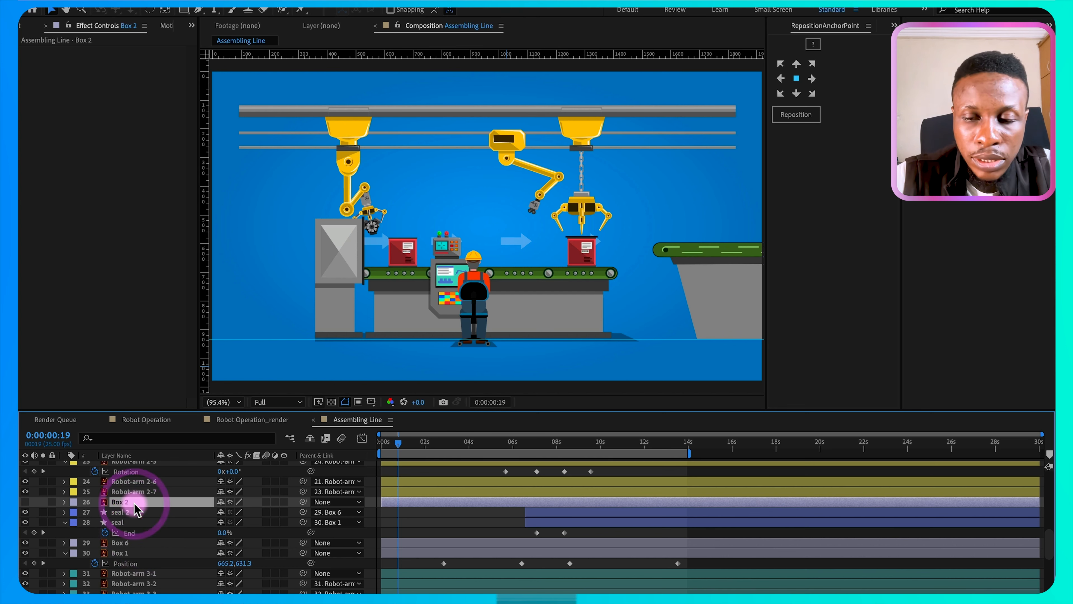
{"action": "key", "text": "BackSpace"}
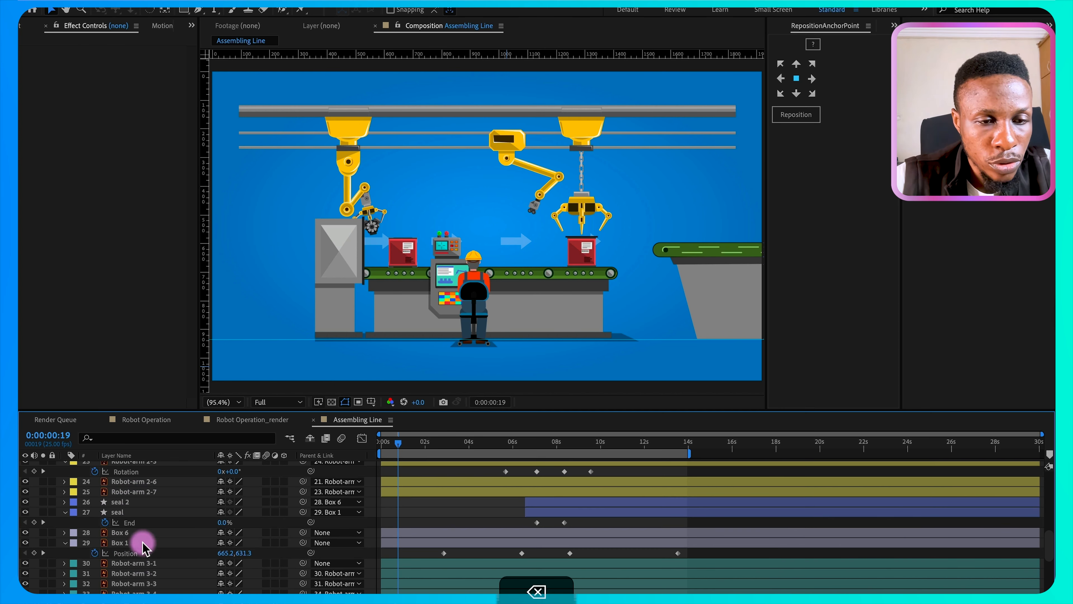
Step: Rename the duplicated Box 6 layer as Box 2
{"action": "left_click", "coordinate": [130, 533]}
{"action": "key", "text": "Return"}
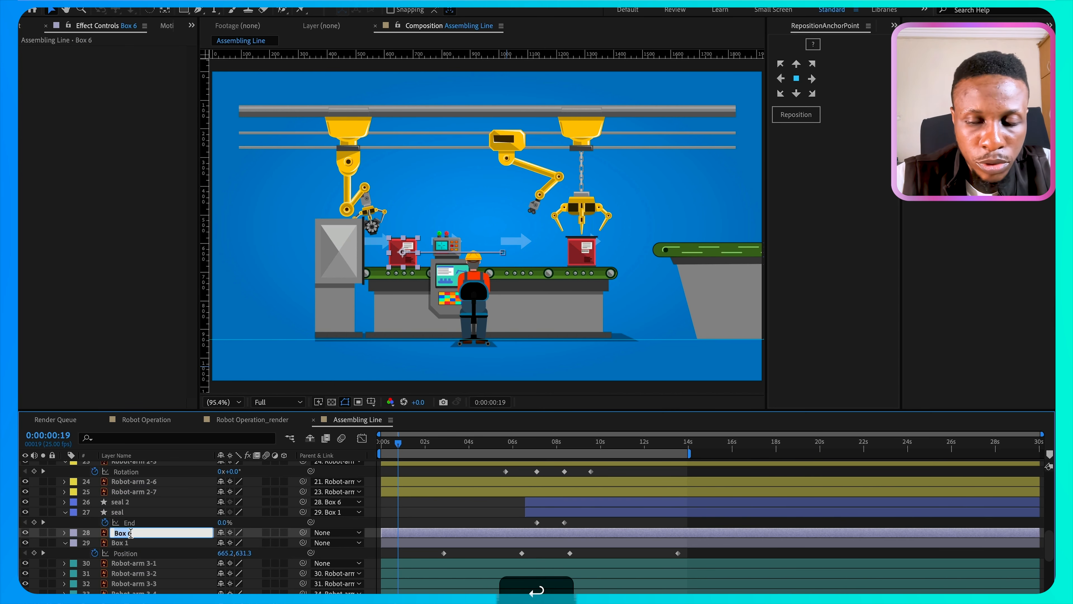
{"action": "key", "text": "Right"}
{"action": "type", "text": "2"}
{"action": "key", "text": "Return"}
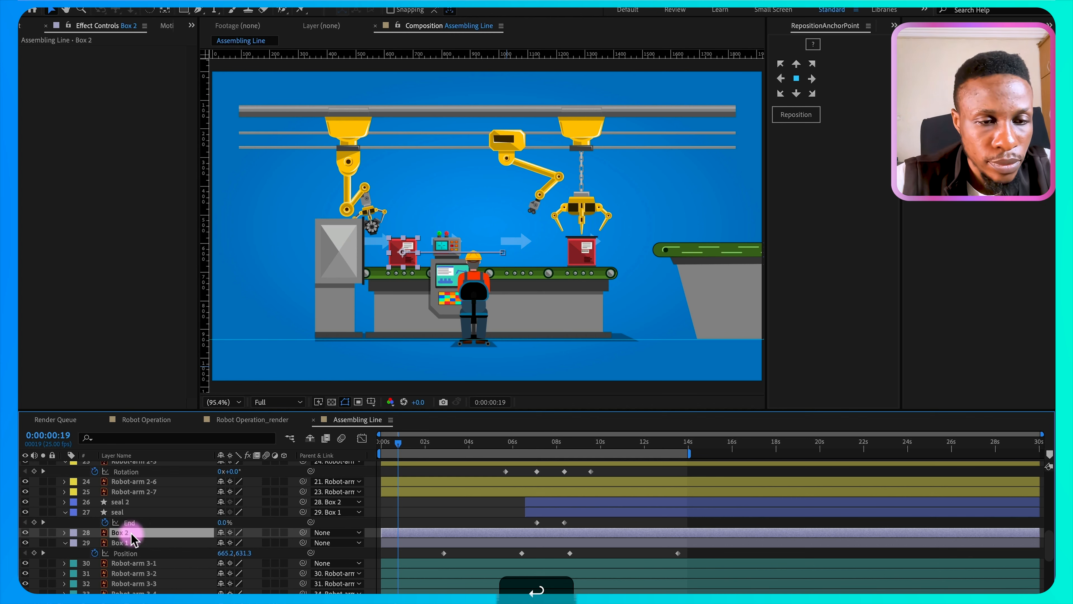
Step: Slide the seal 2 and Box 2 animation earlier so the second box starts its cycle near the composition's beginning
{"action": "key", "text": "super+z"}
{"action": "left_click_drag", "start_coordinate": [539, 517], "coordinate": [406, 537]}
{"action": "scroll", "coordinate": [473, 560], "scroll_direction": "up", "scroll_amount": 3}
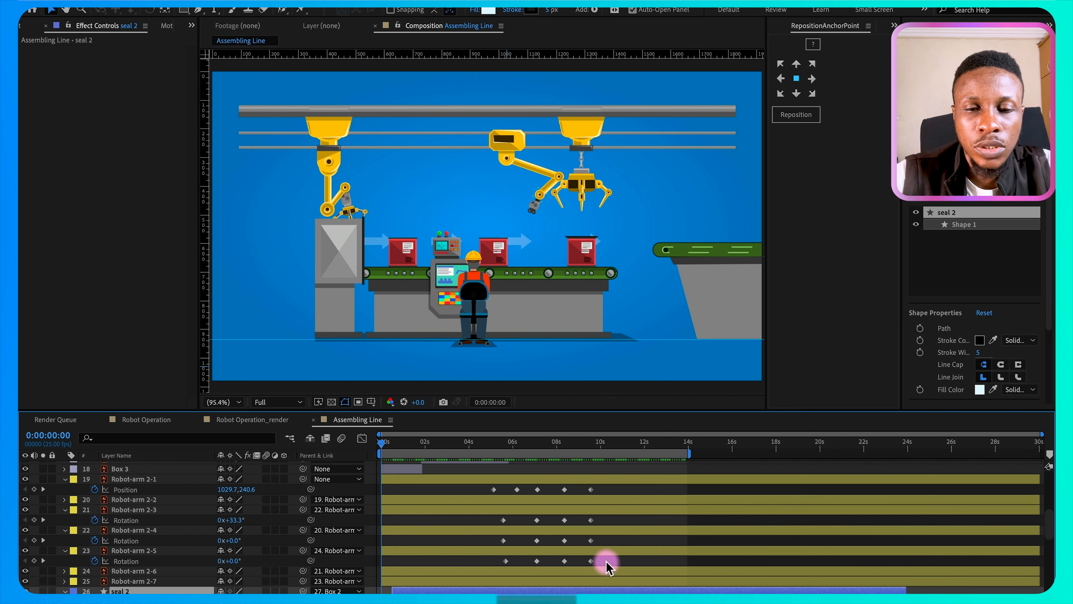
Step: Move all the Robot-arm 2 Position and Rotation keyframes back to the composition's start and shift seal 2 to match
{"action": "left_click_drag", "start_coordinate": [606, 566], "coordinate": [405, 493]}
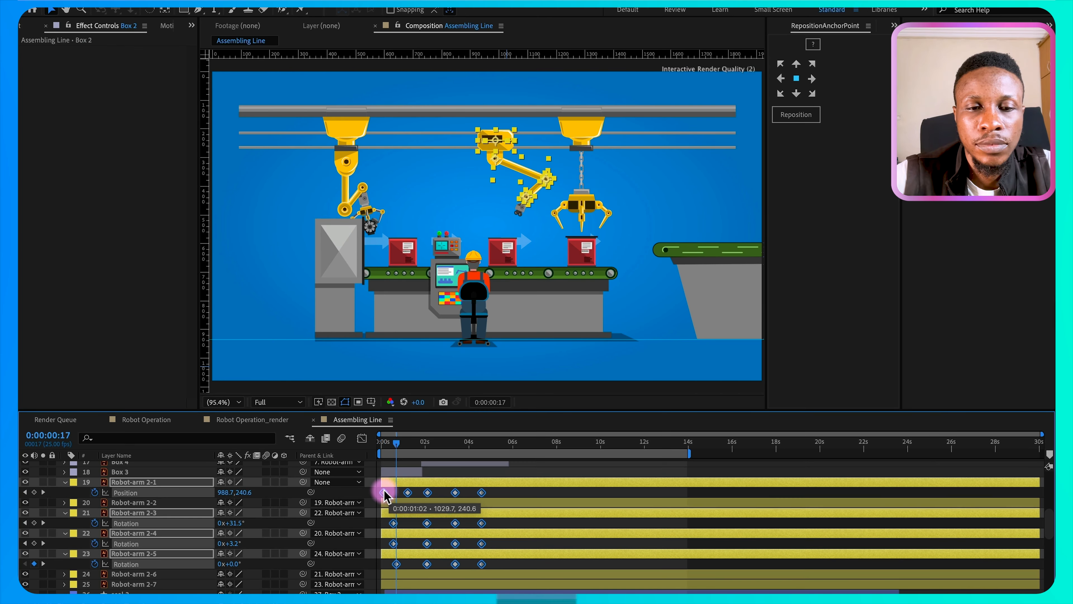
{"action": "left_click_drag", "start_coordinate": [386, 493], "coordinate": [378, 491]}
{"action": "left_click_drag", "start_coordinate": [388, 441], "coordinate": [423, 443]}
{"action": "scroll", "coordinate": [447, 502], "scroll_direction": "down", "scroll_amount": 4}
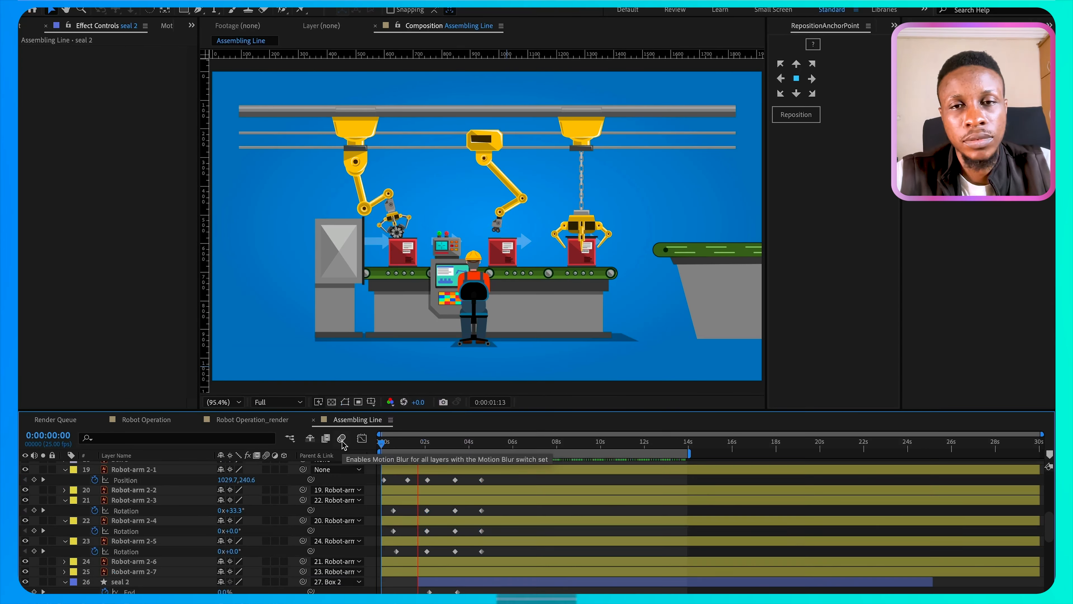
Step: Preview the sealing sequence from 0:00:00:00 and shorten the work area to end at about 8 seconds
{"action": "key", "text": "space"}
{"action": "left_click_drag", "start_coordinate": [419, 441], "coordinate": [357, 444]}
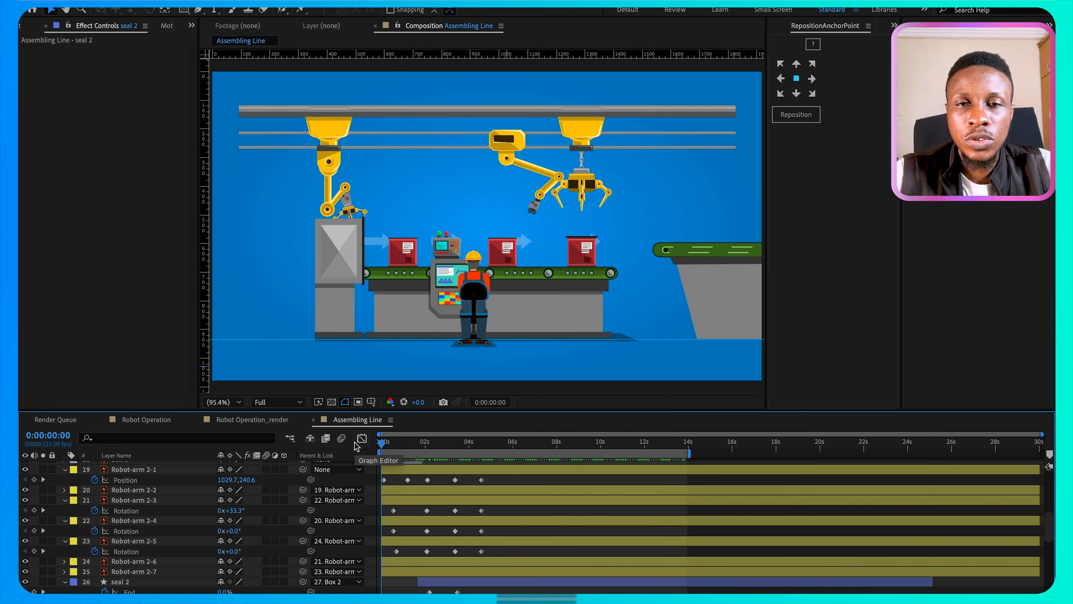
{"action": "key", "text": "space"}
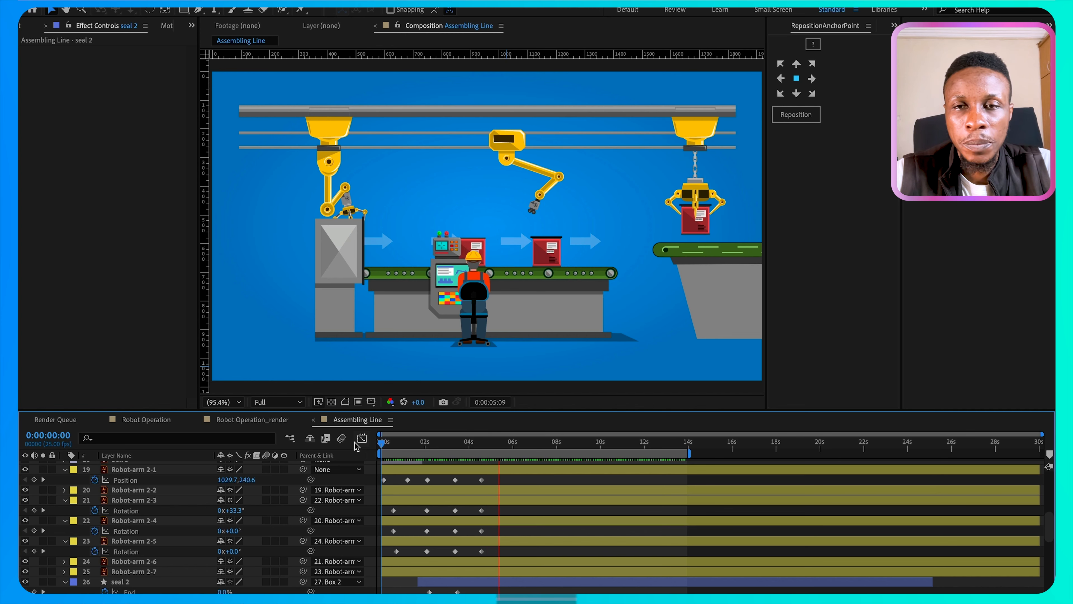
{"action": "key", "text": "space"}
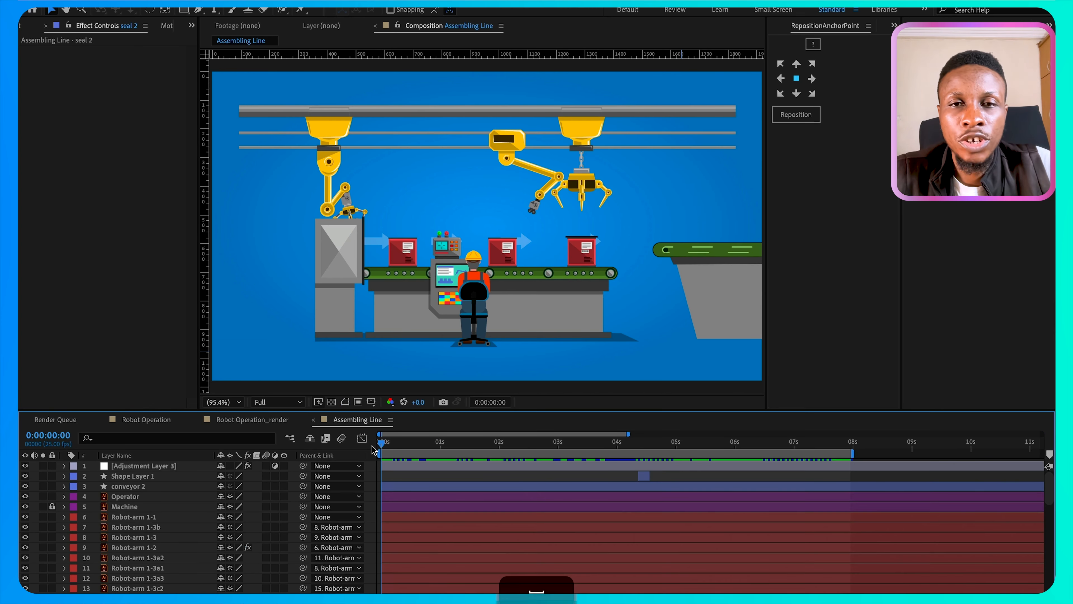
{"action": "key", "text": "space"}
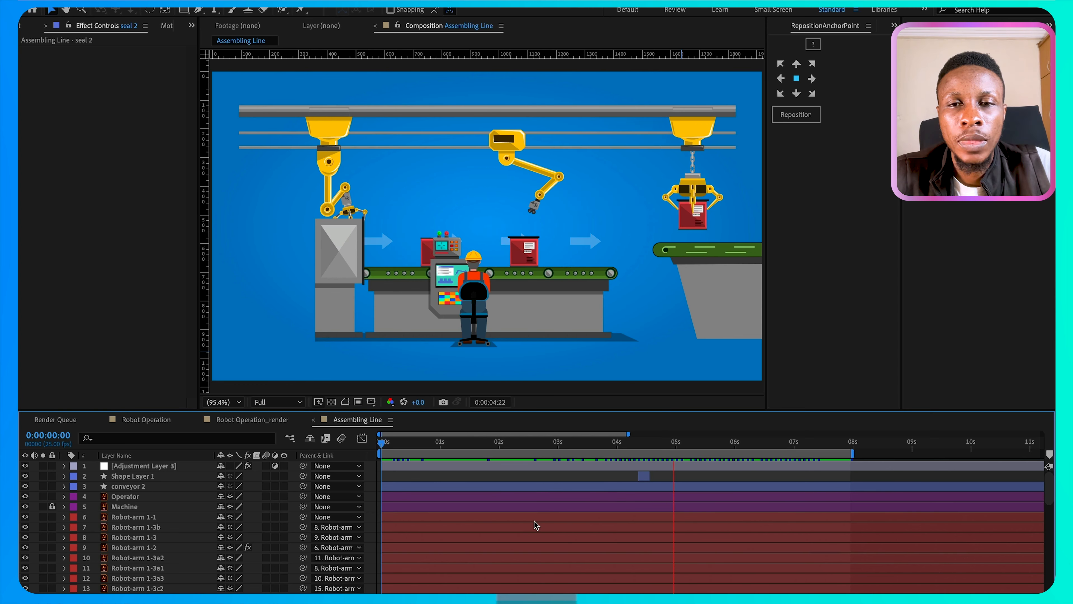
{"action": "left_click", "coordinate": [511, 533]}
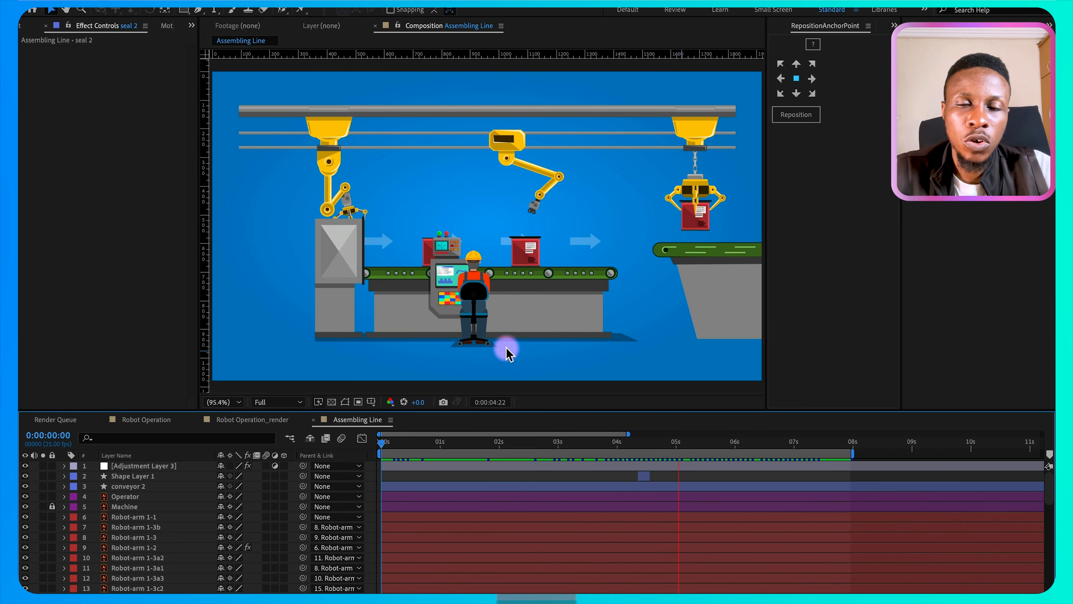
{"action": "key", "text": "space"}
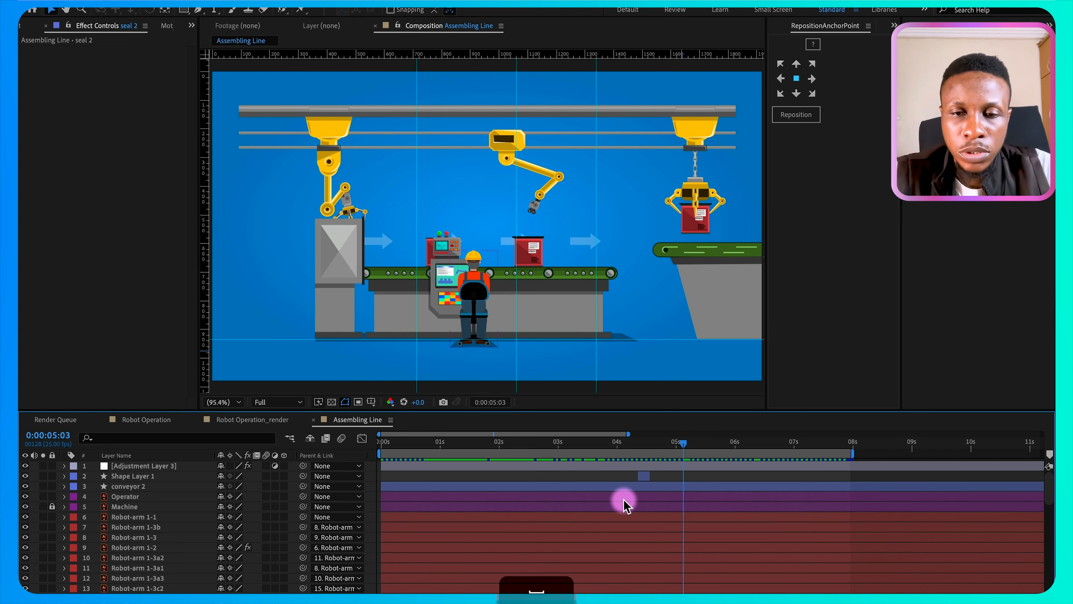
Step: Duplicate Box 1 without a seal and rename the copy Box 4
{"action": "left_click", "coordinate": [427, 244]}
{"action": "scroll", "coordinate": [565, 531], "scroll_direction": "down", "scroll_amount": 10}
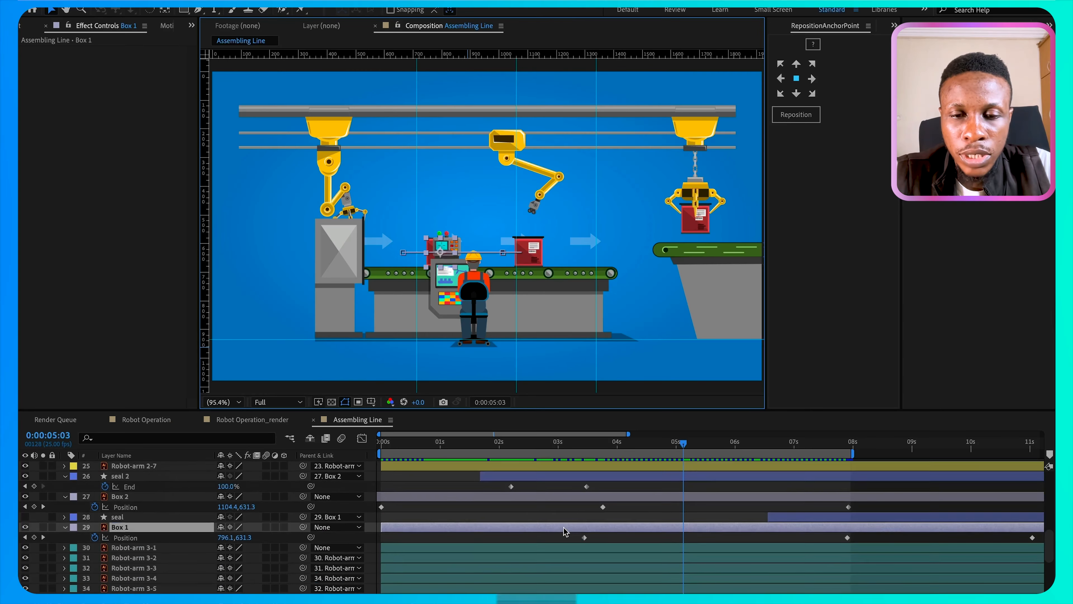
{"action": "key", "text": "BackSpace"}
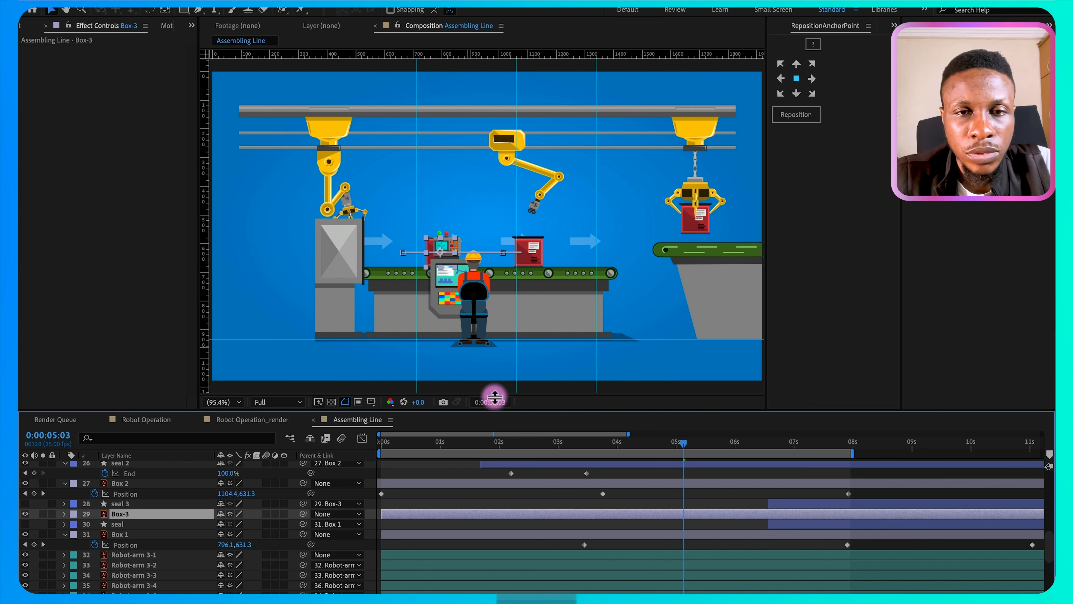
{"action": "key", "text": "Return"}
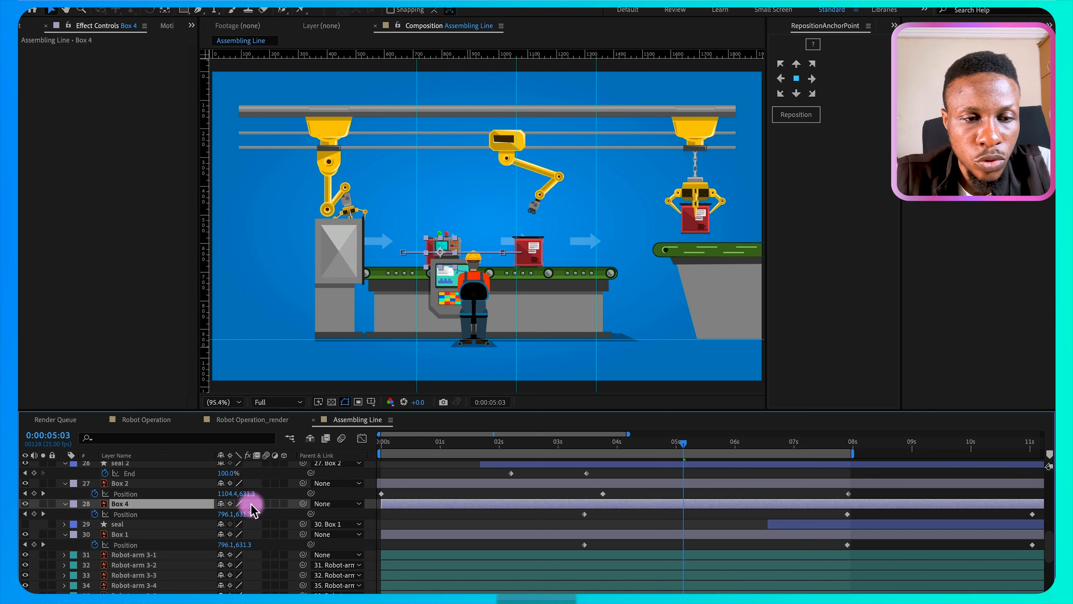
Step: Remove Box 4's Position keyframes and set its X position to 449.1 at 0:00:00:00, inside the grey machine
{"action": "left_click", "coordinate": [95, 514]}
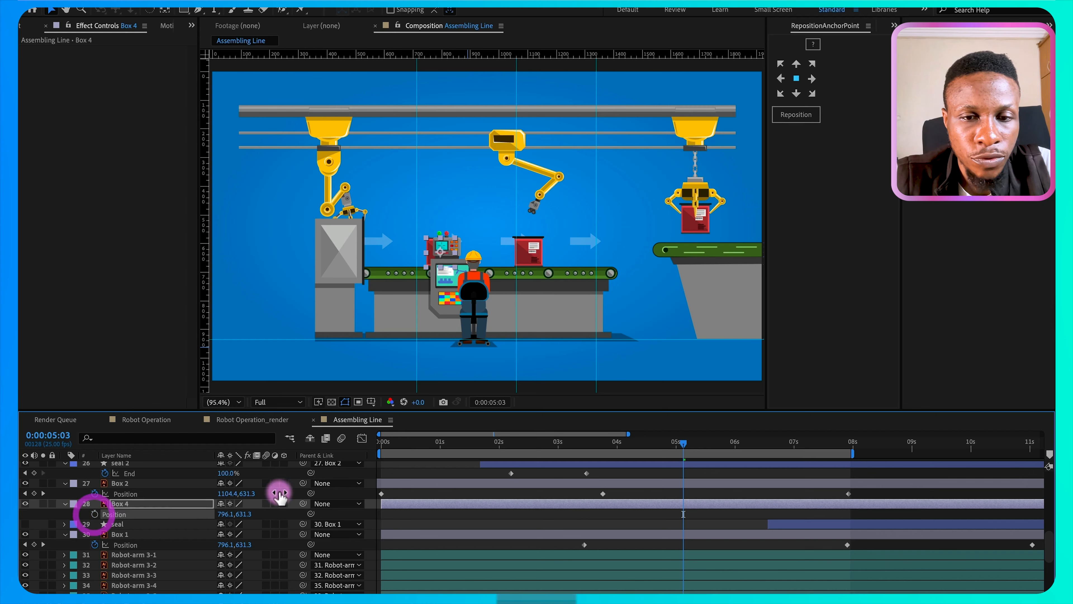
{"action": "left_click_drag", "start_coordinate": [426, 444], "coordinate": [357, 450]}
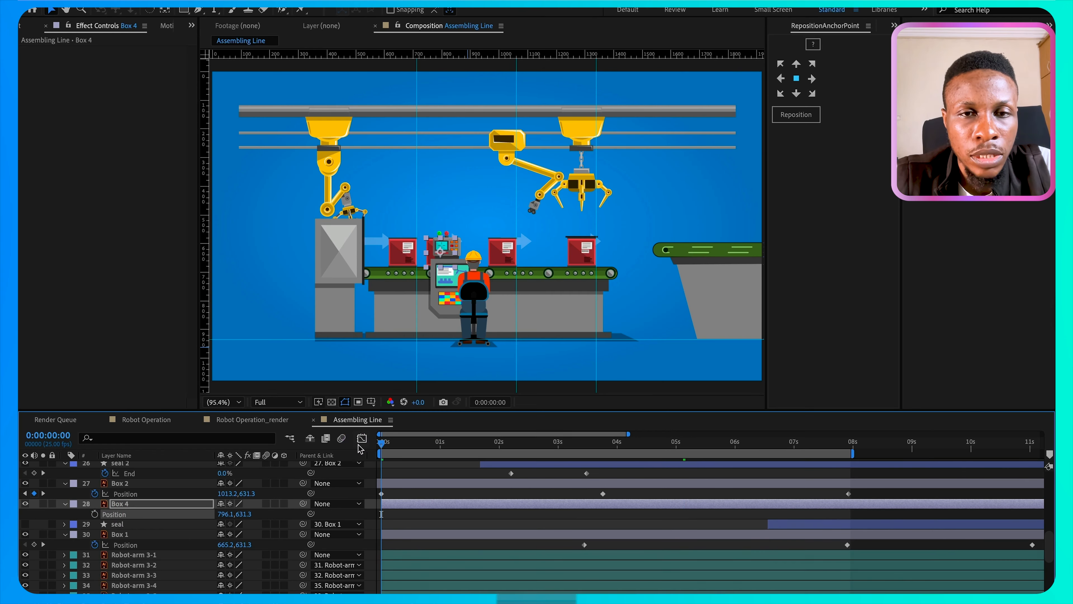
{"action": "left_click_drag", "start_coordinate": [223, 514], "coordinate": [25, 526]}
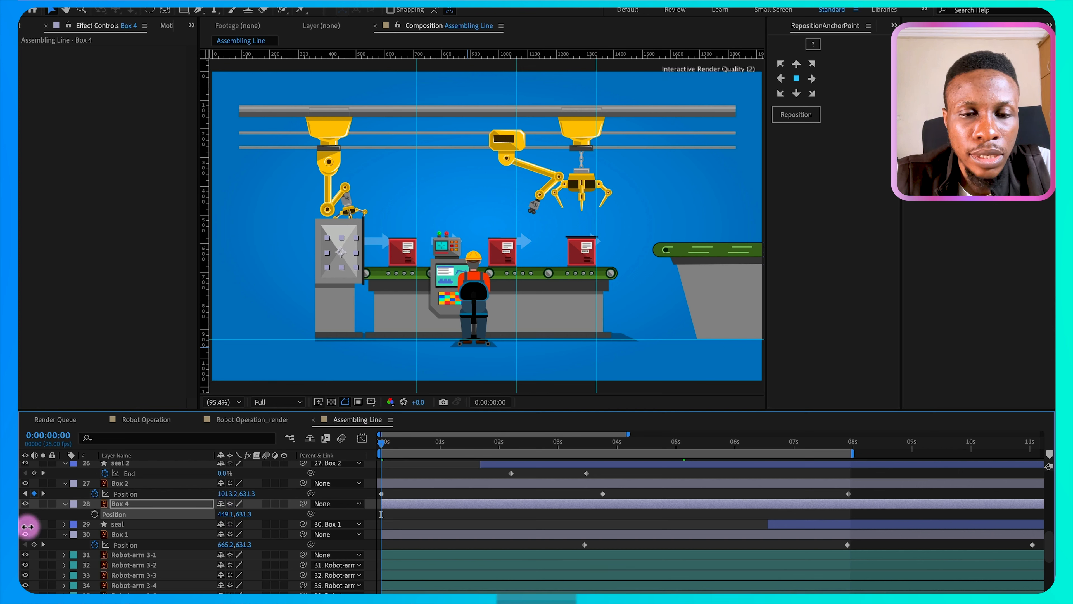
Step: Play through the animation and add a Position keyframe to Box 4 at 0:00:04:16
{"action": "key", "text": "space"}
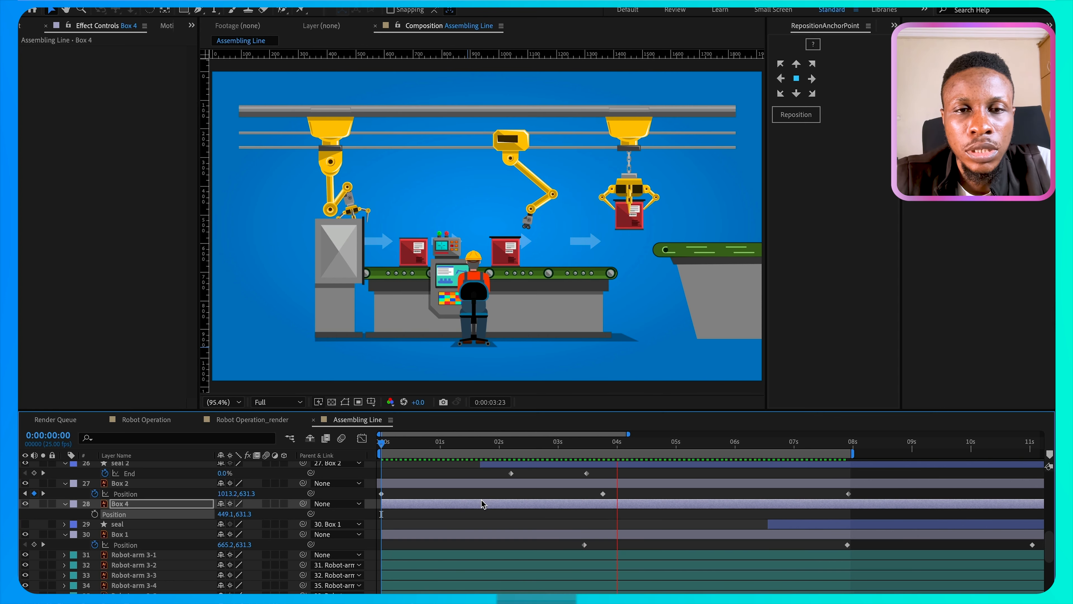
{"action": "left_click", "coordinate": [547, 513]}
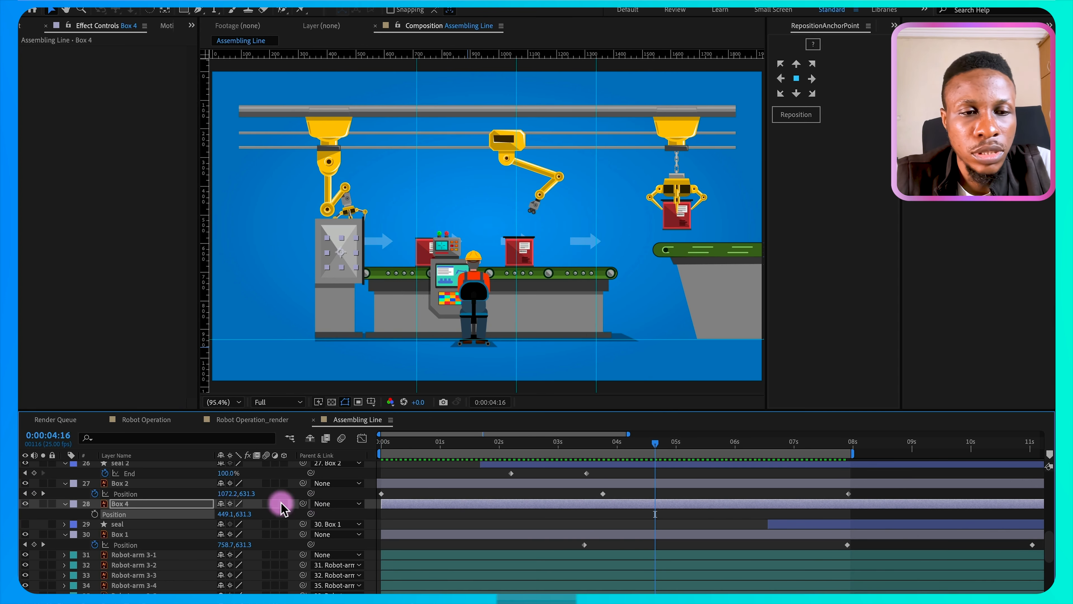
{"action": "left_click", "coordinate": [709, 533]}
{"action": "key", "text": "space"}
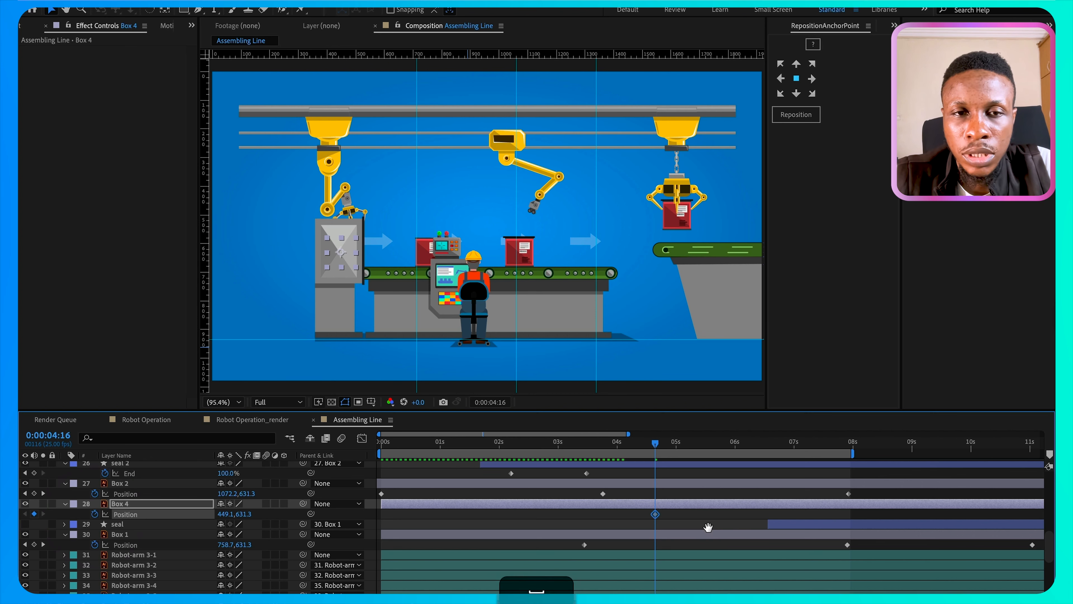
Step: Move Box 4 out onto the conveyor at 0:00:07:23, with X at about 660, and preview its entrance
{"action": "left_click", "coordinate": [816, 516]}
{"action": "key", "text": "space"}
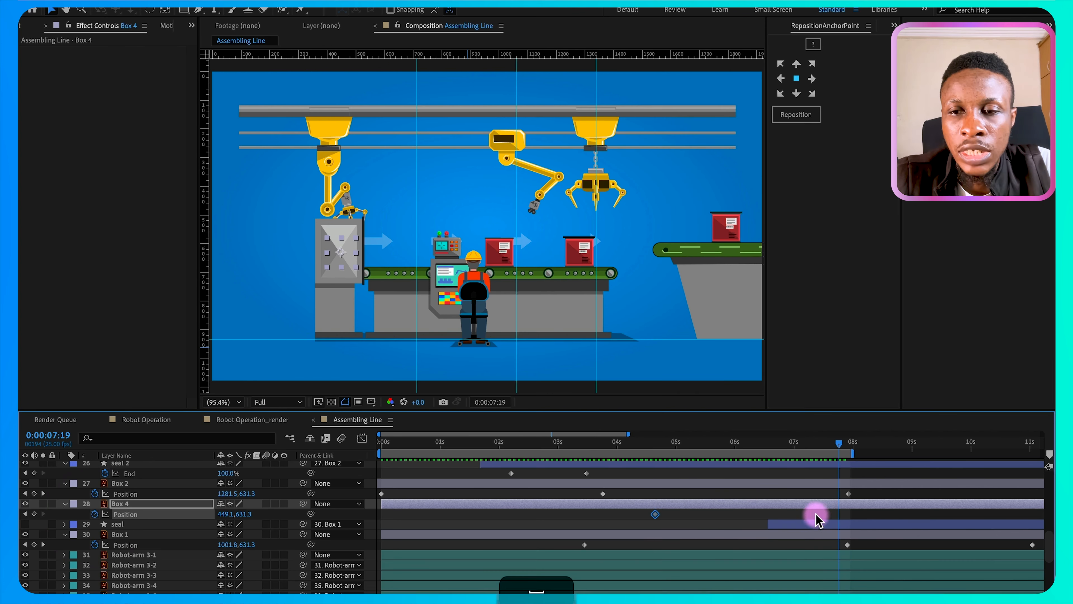
{"action": "left_click_drag", "start_coordinate": [838, 452], "coordinate": [850, 448]}
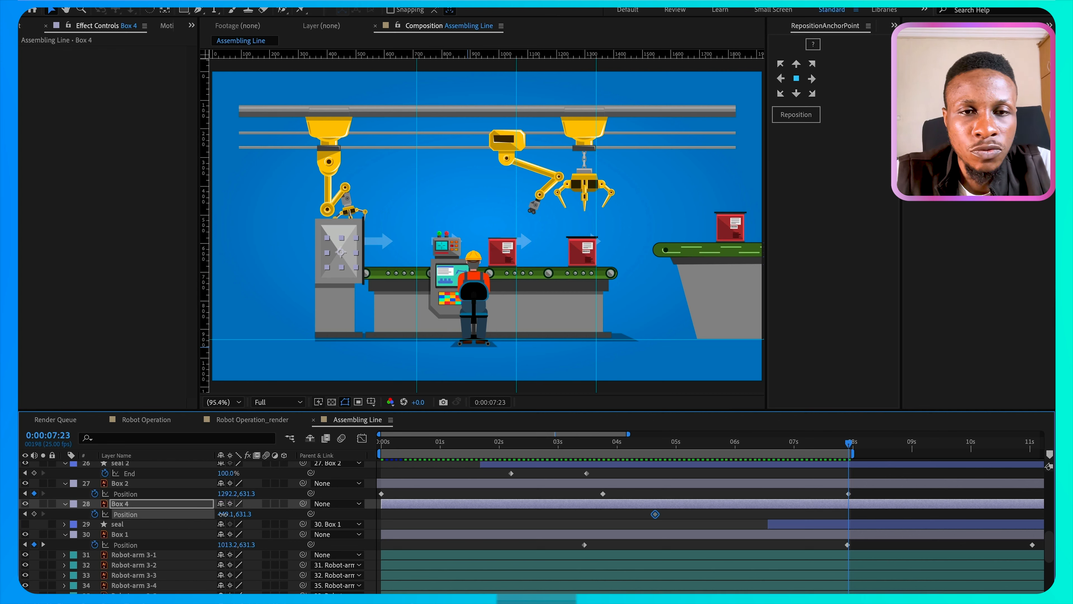
{"action": "left_click_drag", "start_coordinate": [223, 513], "coordinate": [327, 502]}
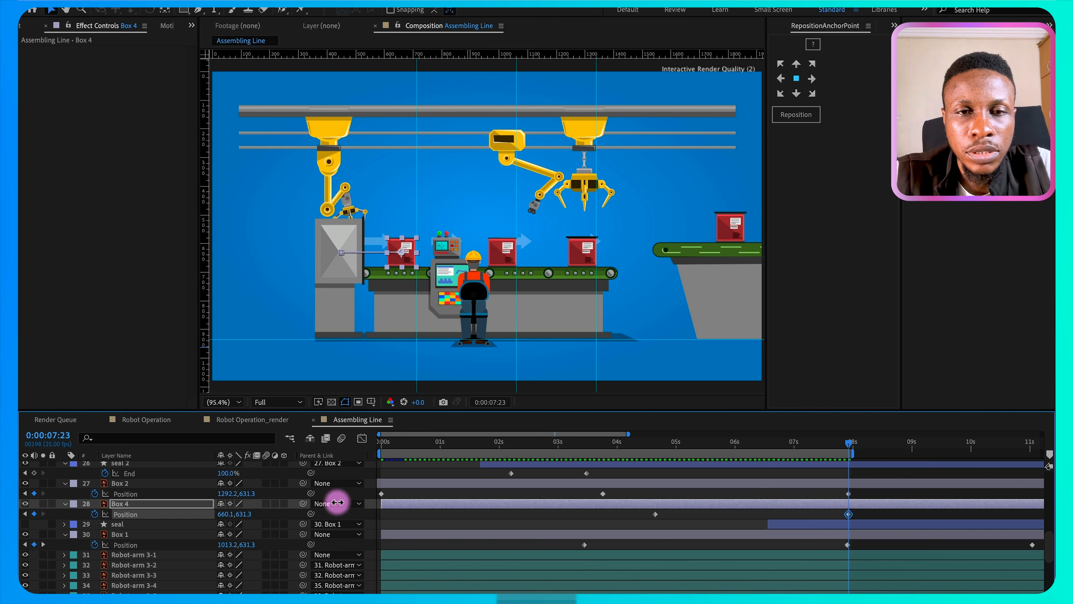
{"action": "left_click_drag", "start_coordinate": [652, 443], "coordinate": [656, 476]}
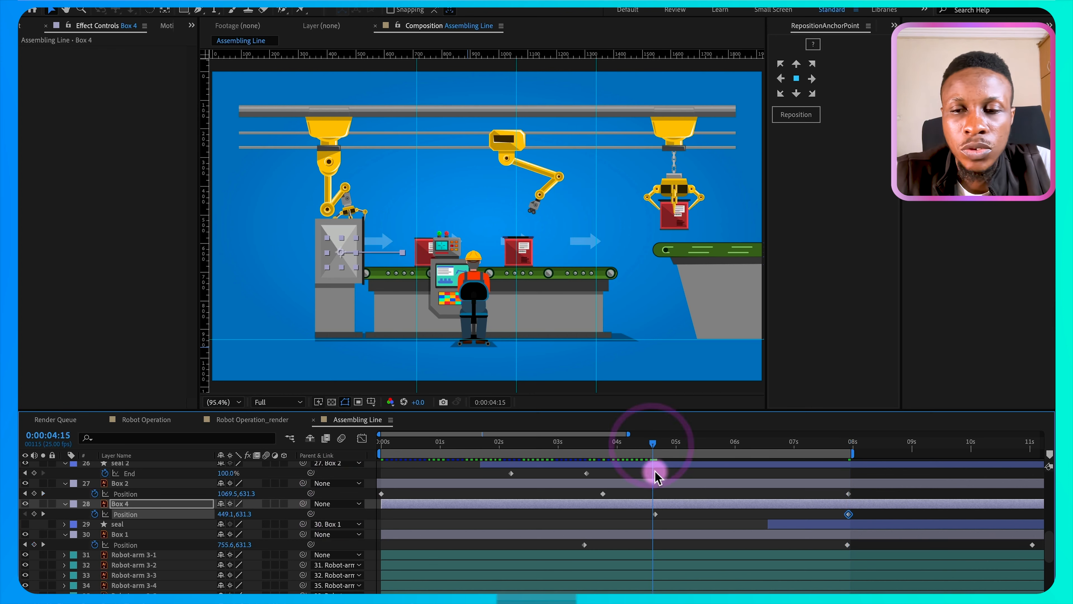
{"action": "key", "text": "space"}
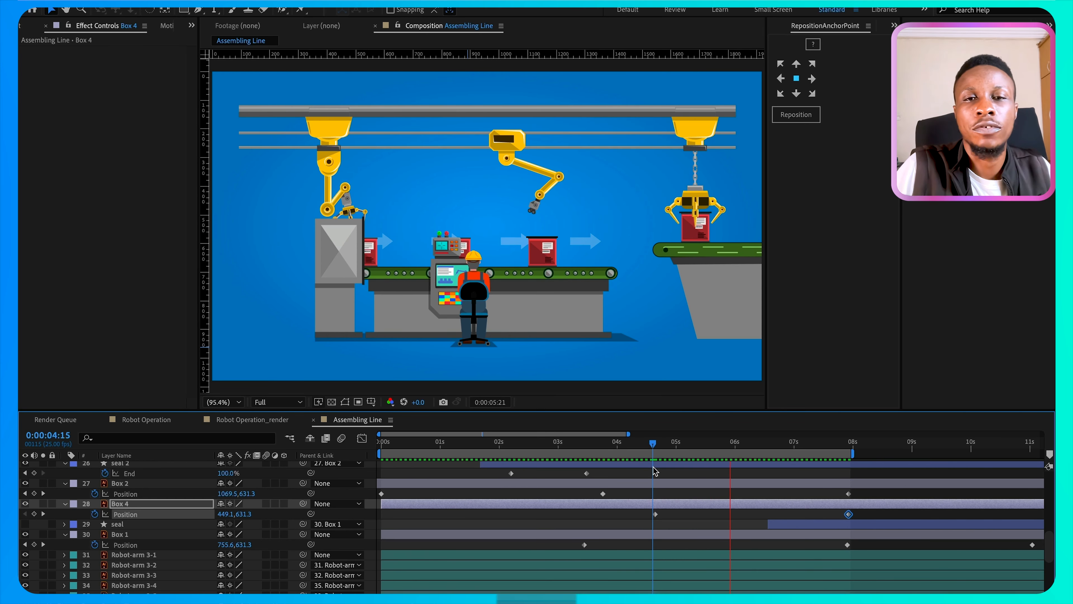
Step: Collapse the expanded keyframe properties of the box, seal and Robot-arm 2 layers
{"action": "left_click", "coordinate": [66, 497]}
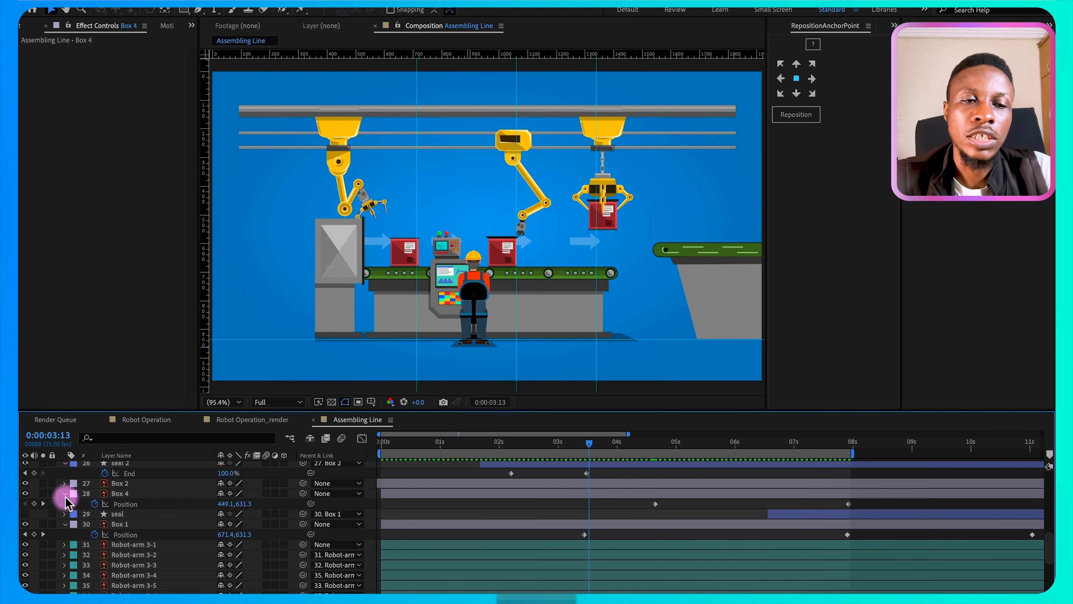
{"action": "left_click", "coordinate": [66, 494]}
{"action": "left_click", "coordinate": [65, 514]}
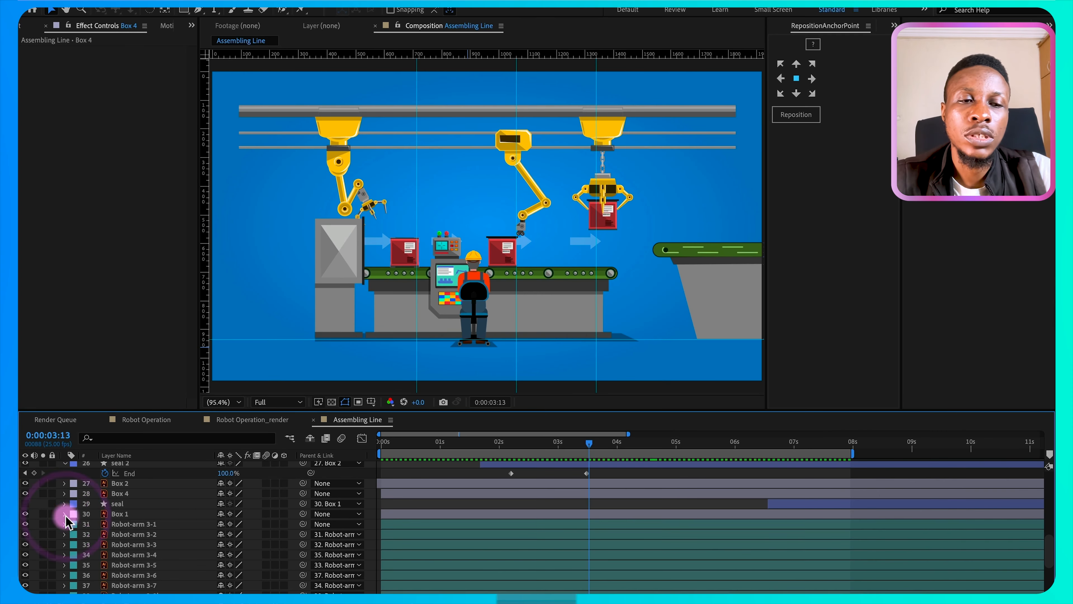
{"action": "scroll", "coordinate": [67, 519], "scroll_direction": "up", "scroll_amount": 2}
{"action": "left_click", "coordinate": [65, 509]}
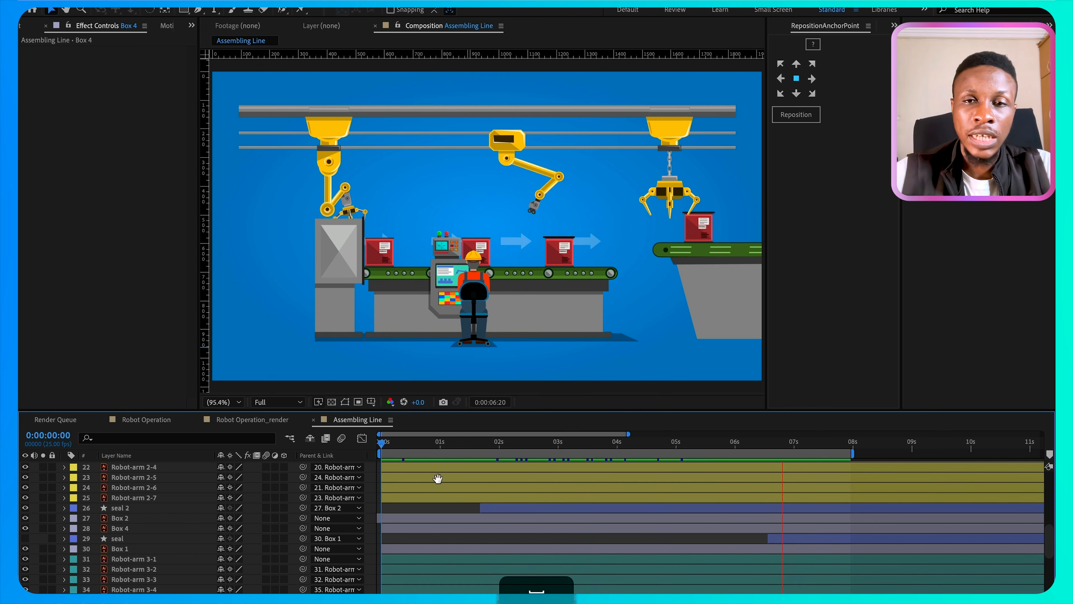
Step: Play back and scrub the Assembling Line animation to review the motion of the boxes and robot arms
{"action": "key", "text": "space"}
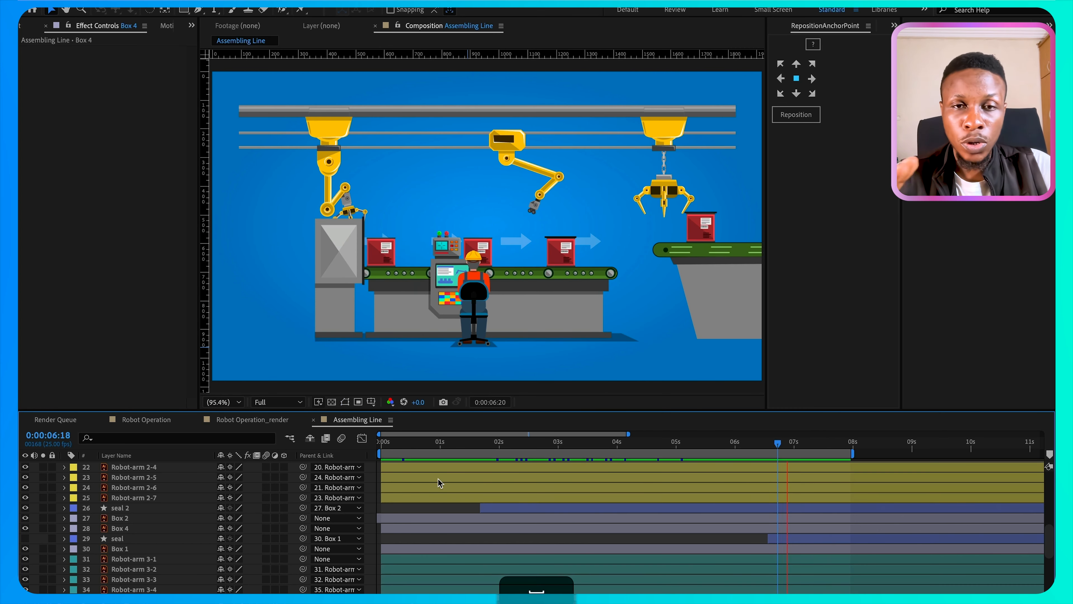
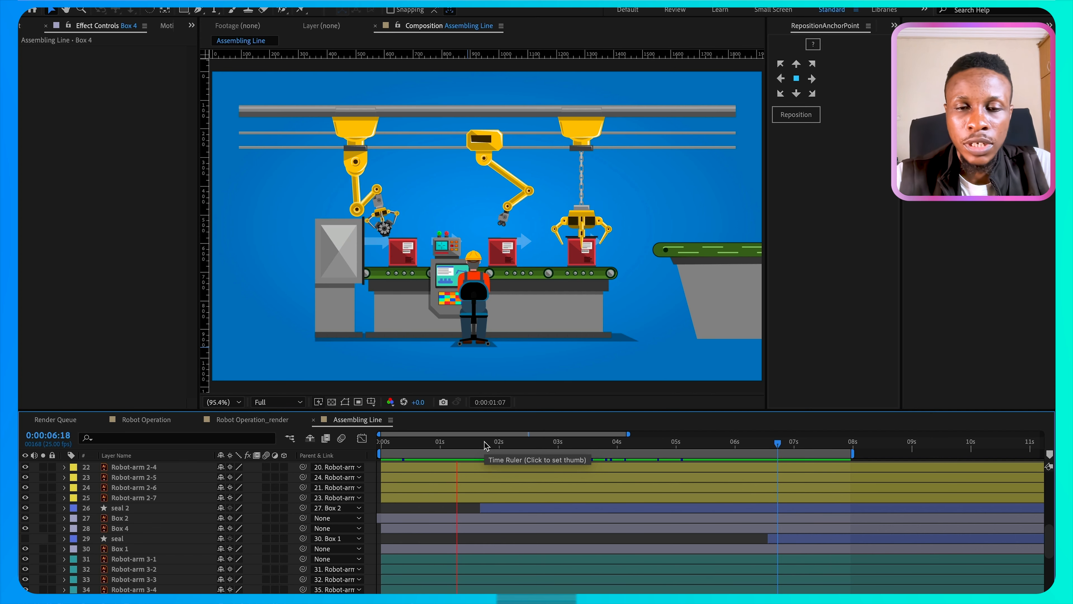
{"action": "left_click", "coordinate": [495, 444]}
{"action": "left_click_drag", "start_coordinate": [495, 443], "coordinate": [438, 443]}
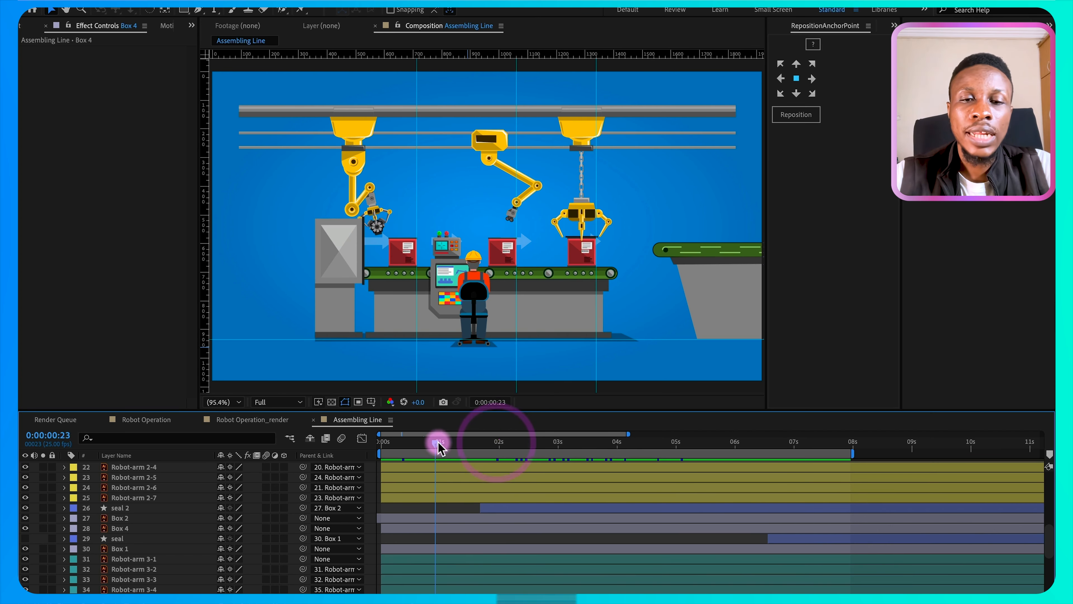
{"action": "key", "text": "space"}
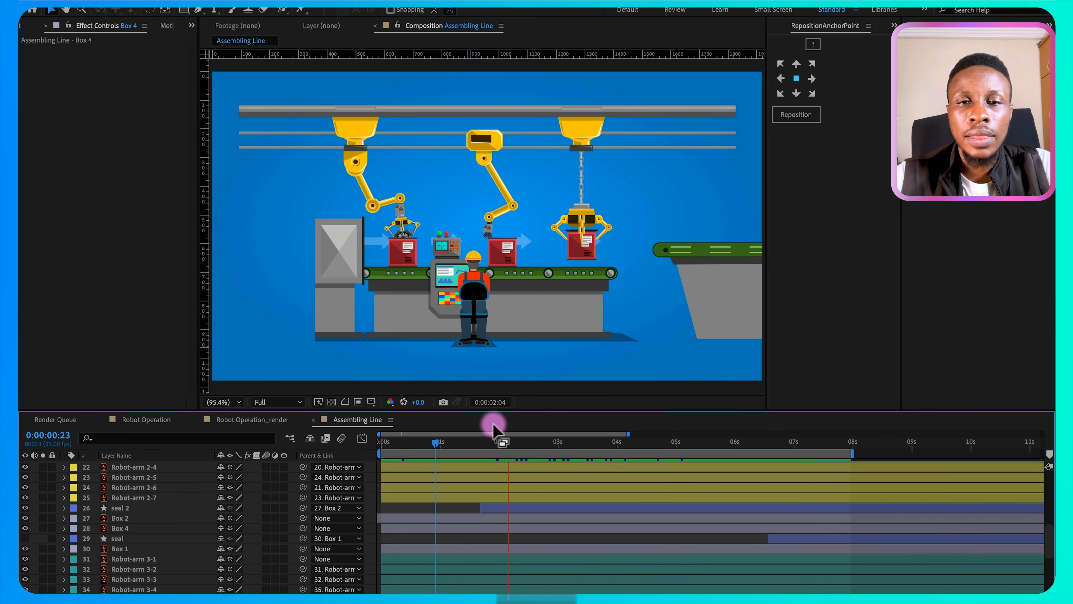
{"action": "key", "text": "space"}
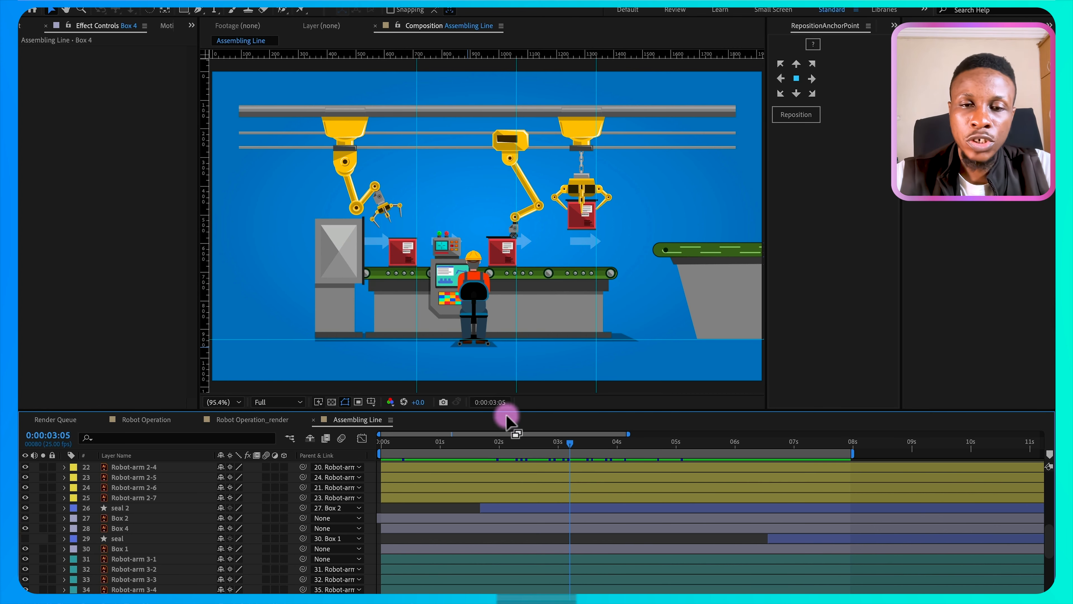
{"action": "left_click_drag", "start_coordinate": [489, 447], "coordinate": [423, 447]}
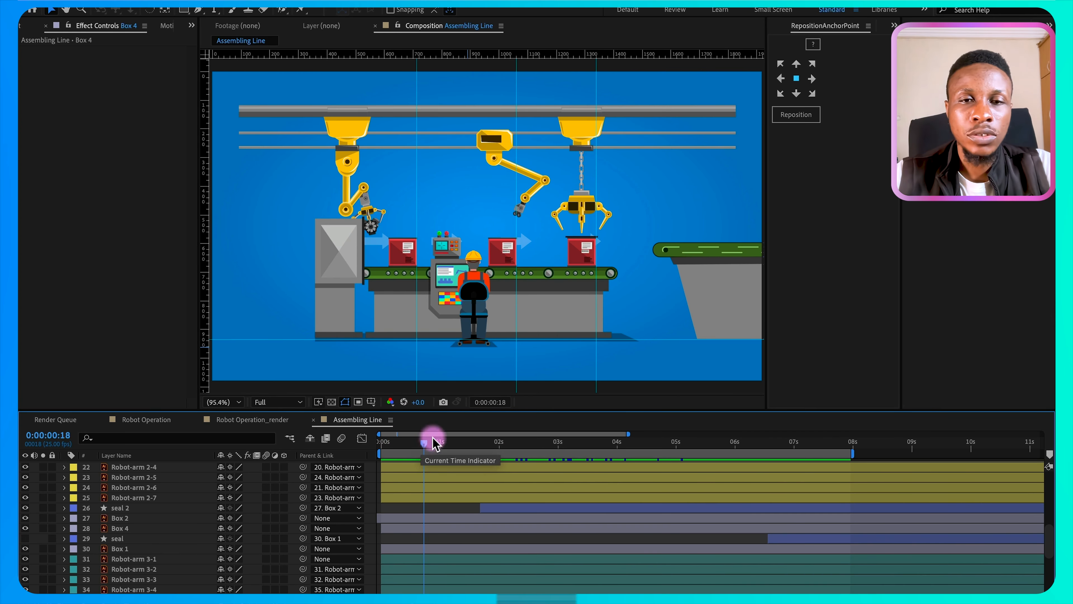
Step: Open the Robot Operation composition and play it from the start for comparison
{"action": "left_click", "coordinate": [164, 426]}
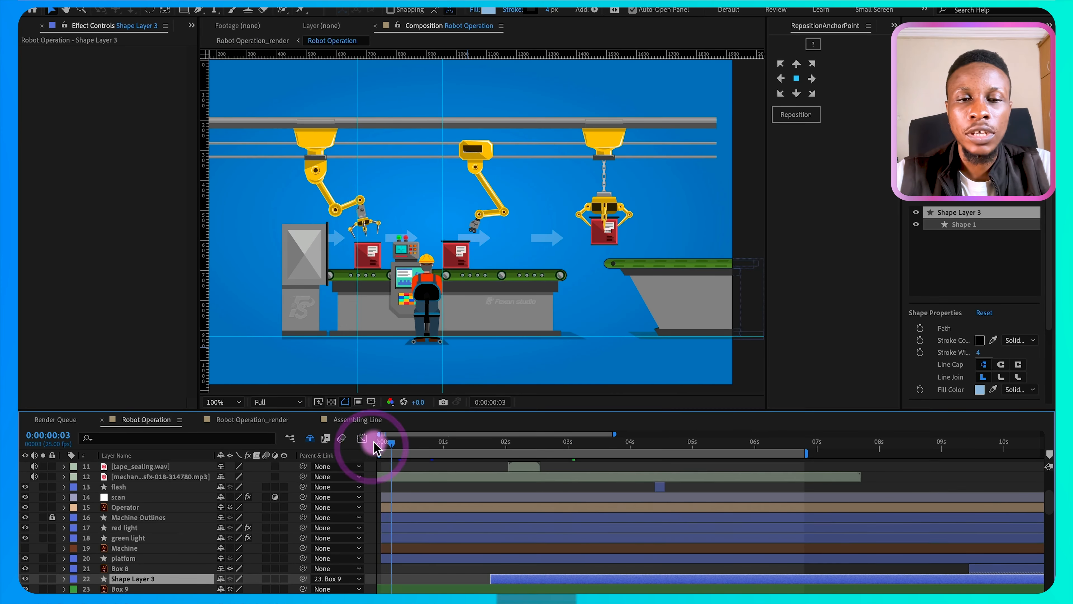
{"action": "left_click", "coordinate": [367, 447]}
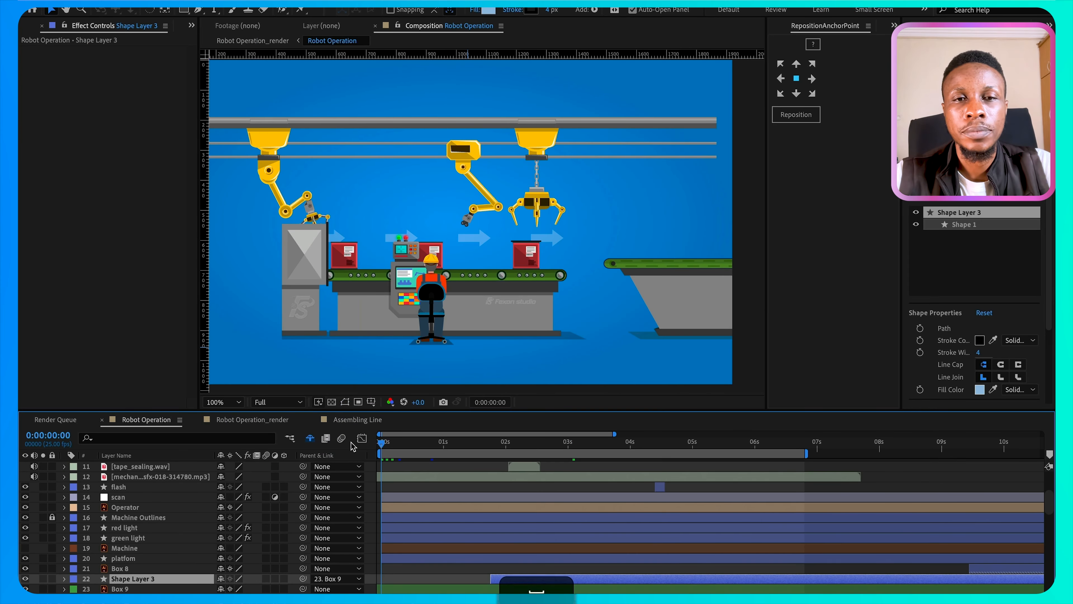
{"action": "key", "text": "space"}
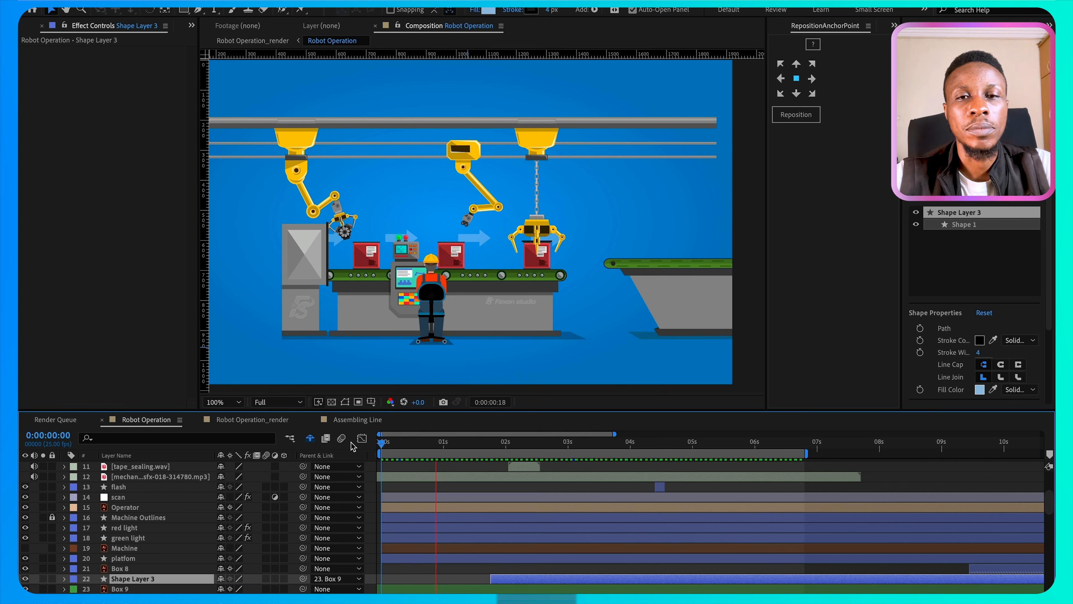
{"action": "key", "text": "space"}
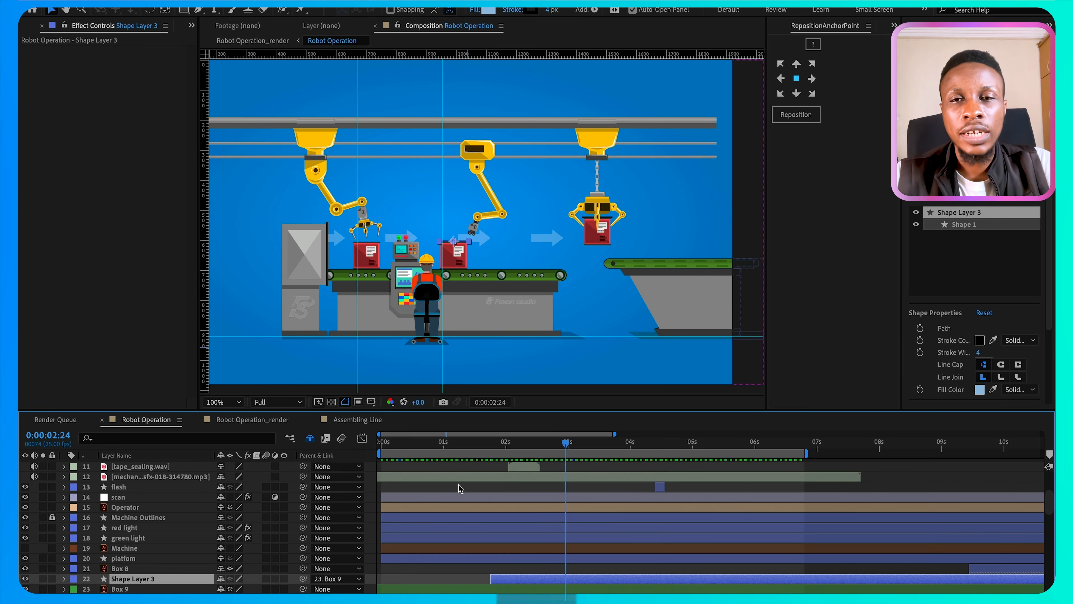